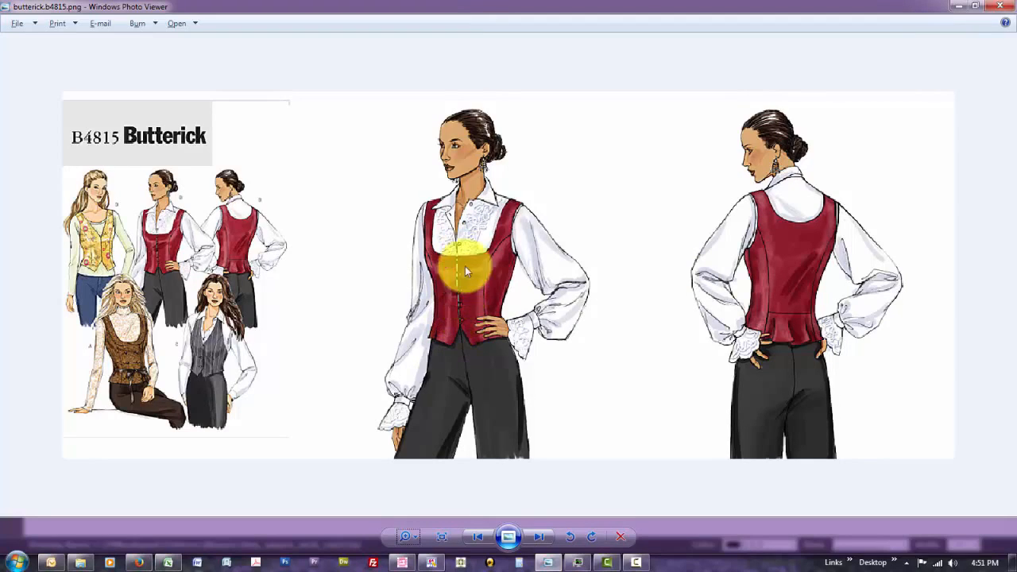
Zoom into the vest's waist and hemline, then advance to the plaid trousers photo
{"action": "left_click", "coordinate": [414, 537]}
{"action": "left_click_drag", "start_coordinate": [414, 536], "coordinate": [408, 517]}
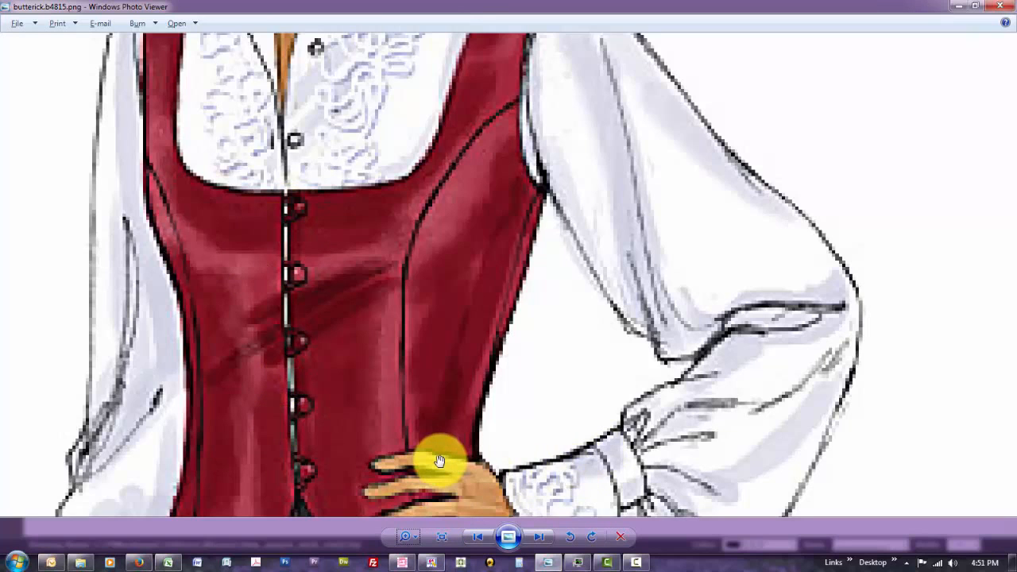
{"action": "left_click_drag", "start_coordinate": [438, 464], "coordinate": [462, 283]}
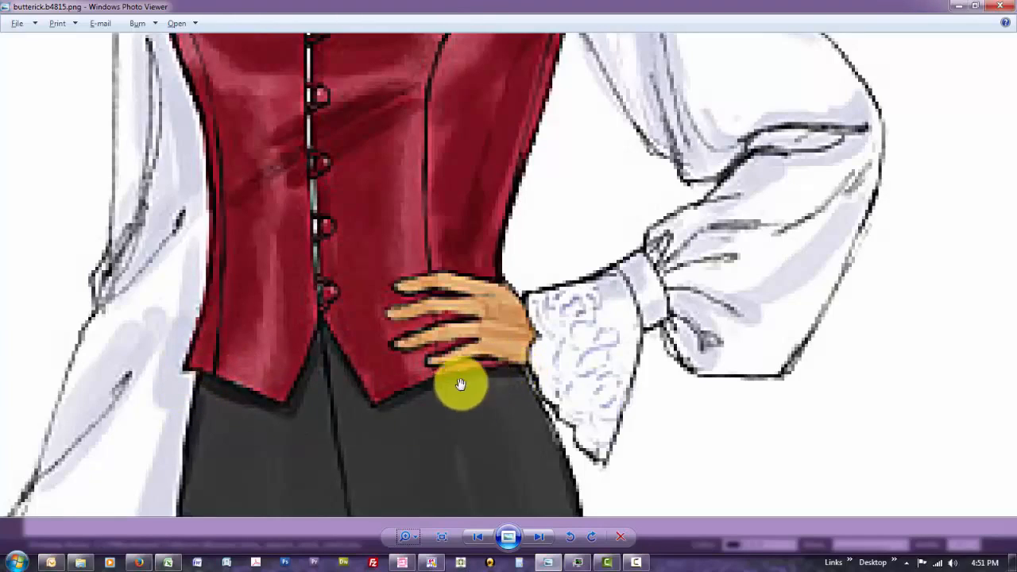
{"action": "key", "text": "Right"}
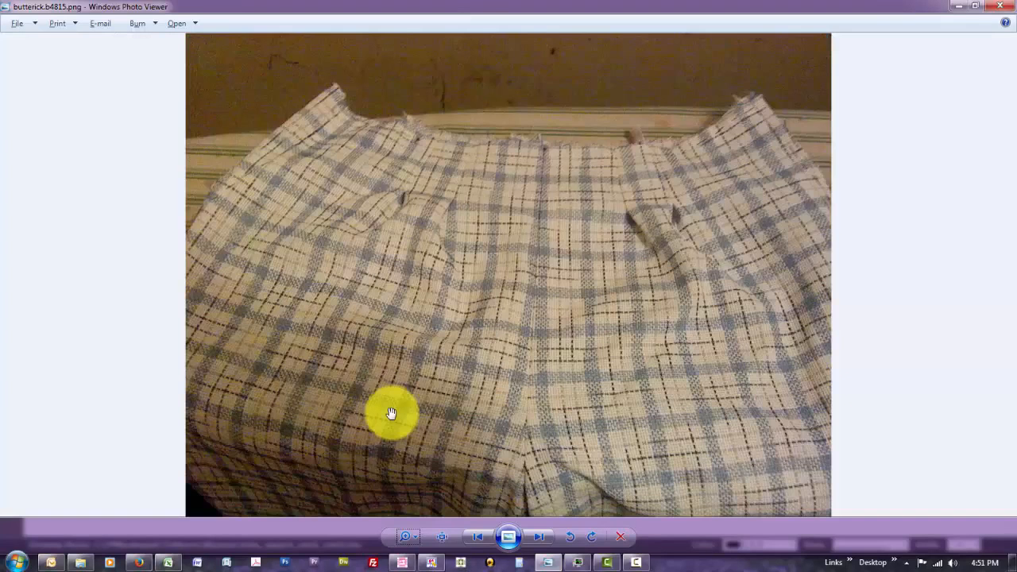
Return to butterick.b4815.png and enlarge the back view's red vest and peplum
{"action": "key", "text": "Left"}
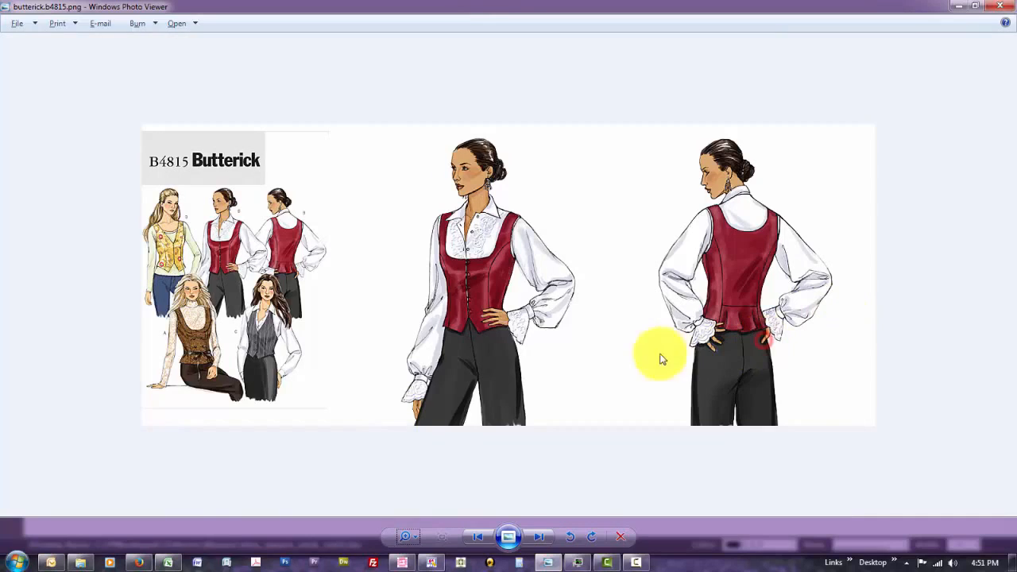
{"action": "left_click", "coordinate": [416, 541]}
{"action": "left_click", "coordinate": [416, 540]}
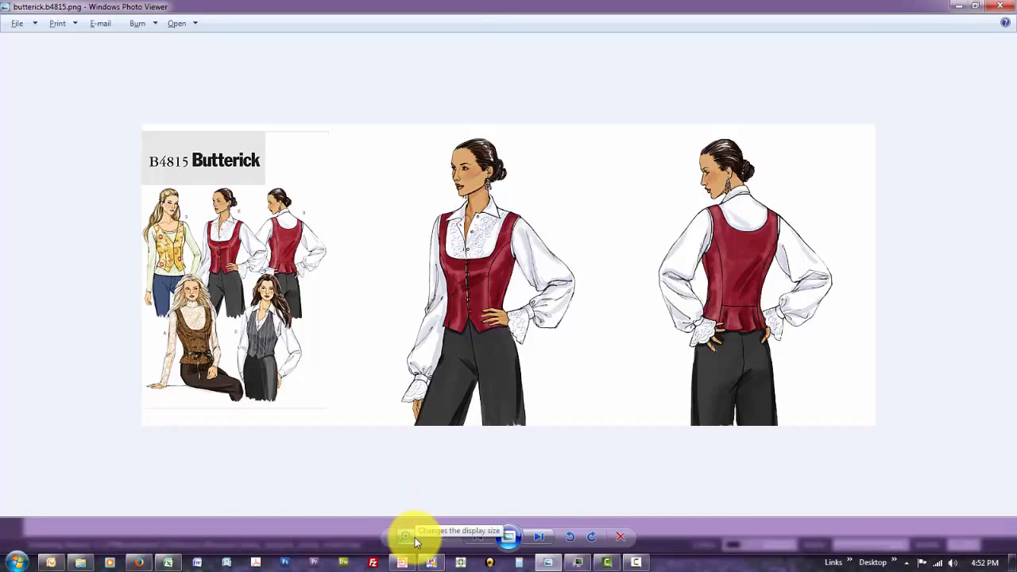
{"action": "left_click", "coordinate": [416, 540]}
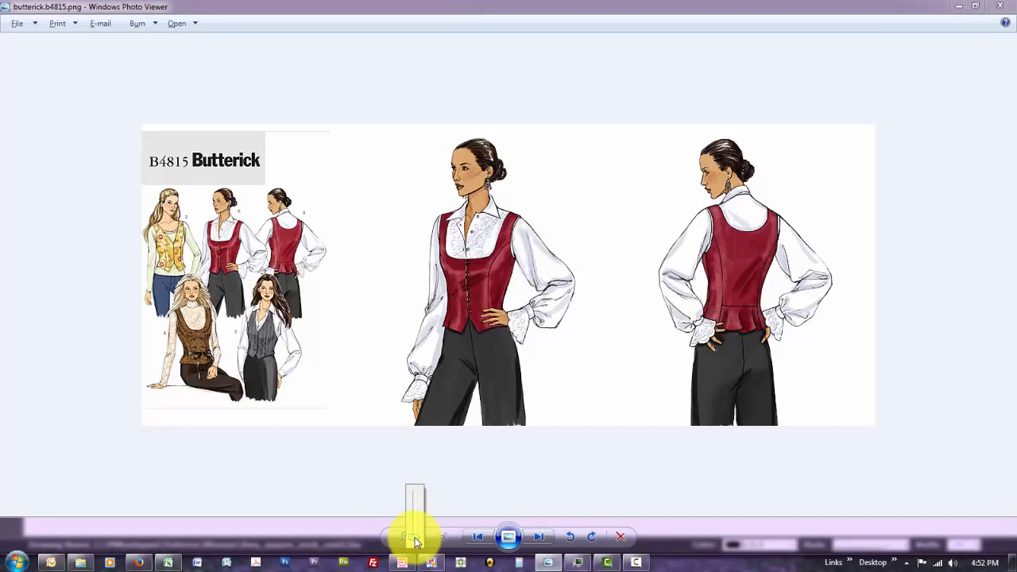
{"action": "left_click_drag", "start_coordinate": [416, 541], "coordinate": [416, 520]}
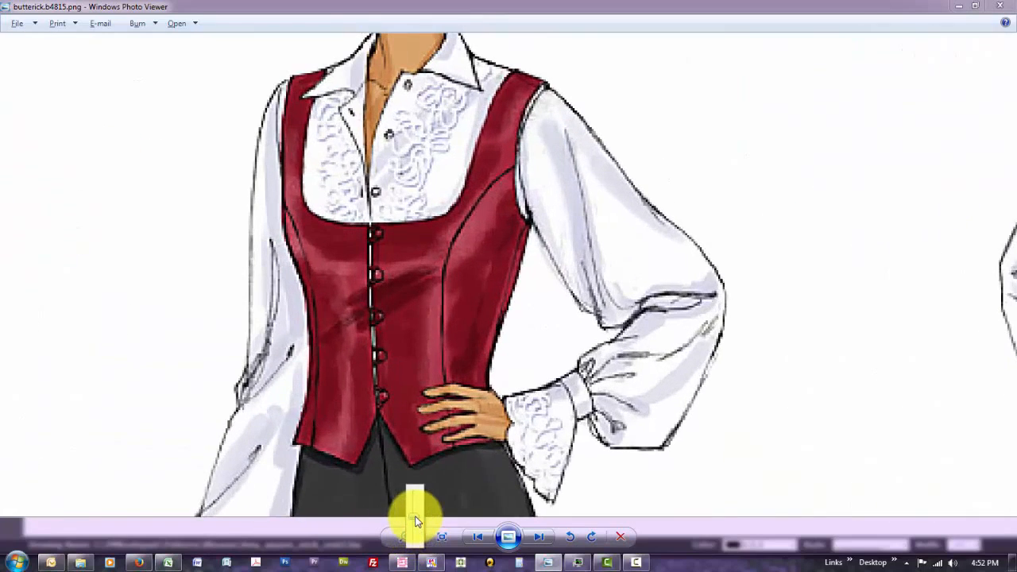
{"action": "left_click", "coordinate": [567, 466]}
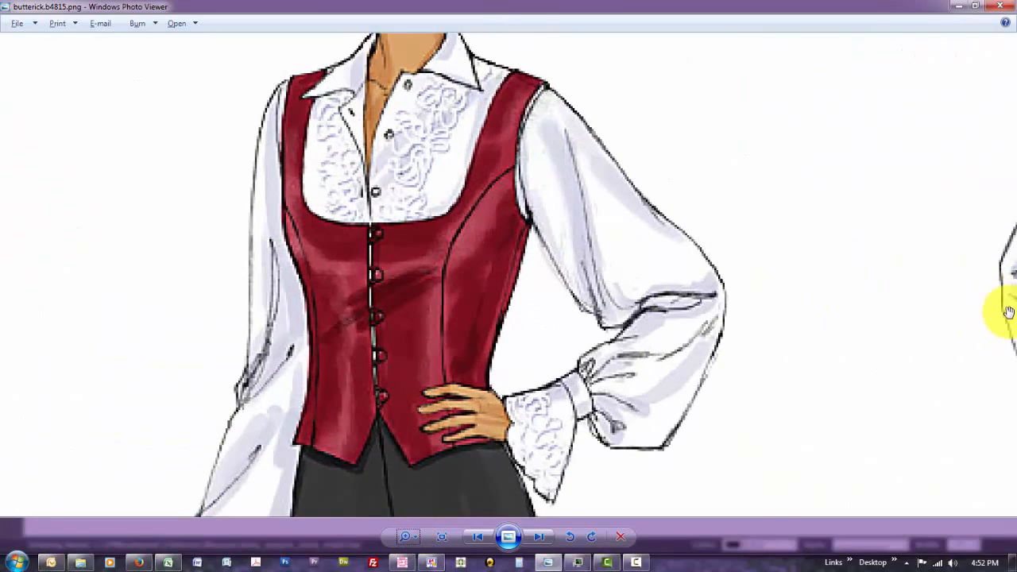
{"action": "left_click_drag", "start_coordinate": [1007, 313], "coordinate": [424, 336]}
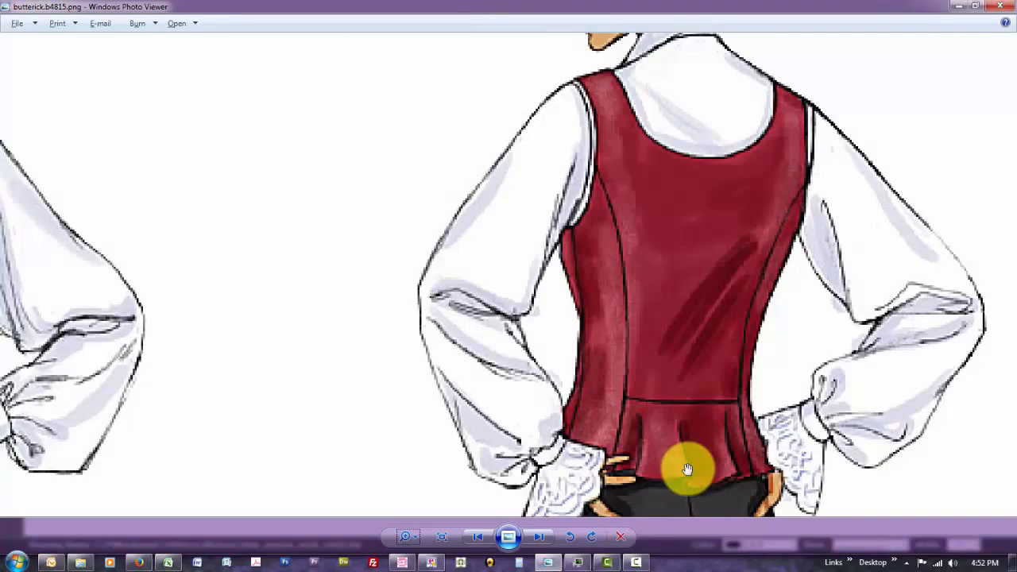
Zoom the Butterick drawing back out to show the whole pattern sheet
{"action": "left_click", "coordinate": [407, 538]}
{"action": "scroll", "coordinate": [409, 540], "scroll_direction": "down", "scroll_amount": 4}
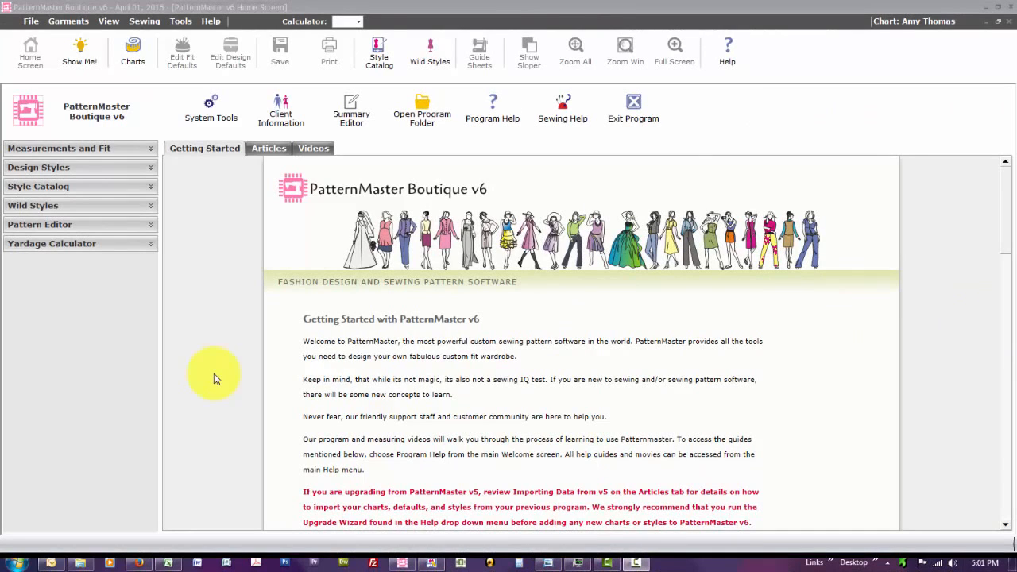
Expand Design Styles and choose Design Blouses
{"action": "left_click", "coordinate": [151, 168]}
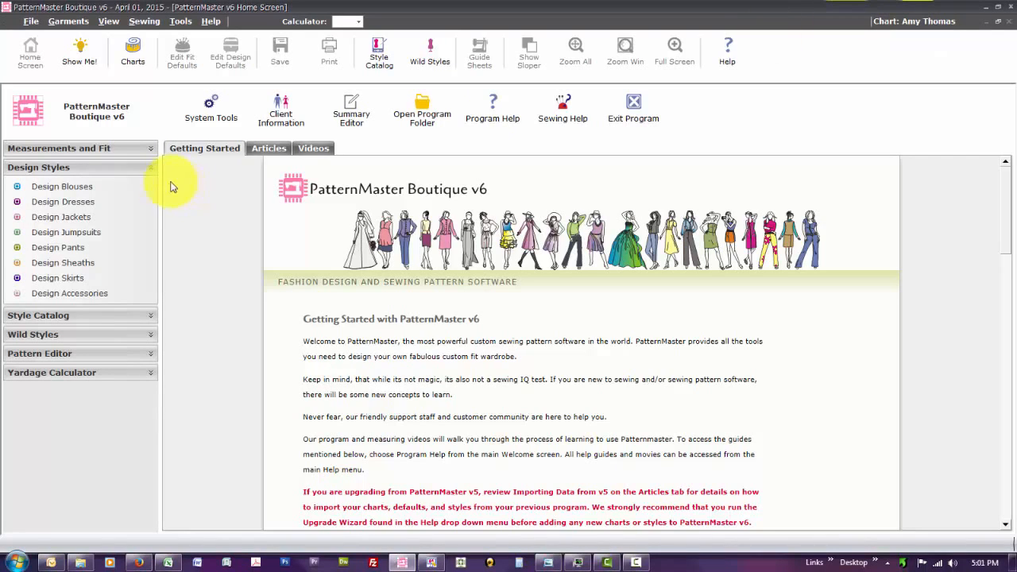
{"action": "left_click", "coordinate": [72, 191]}
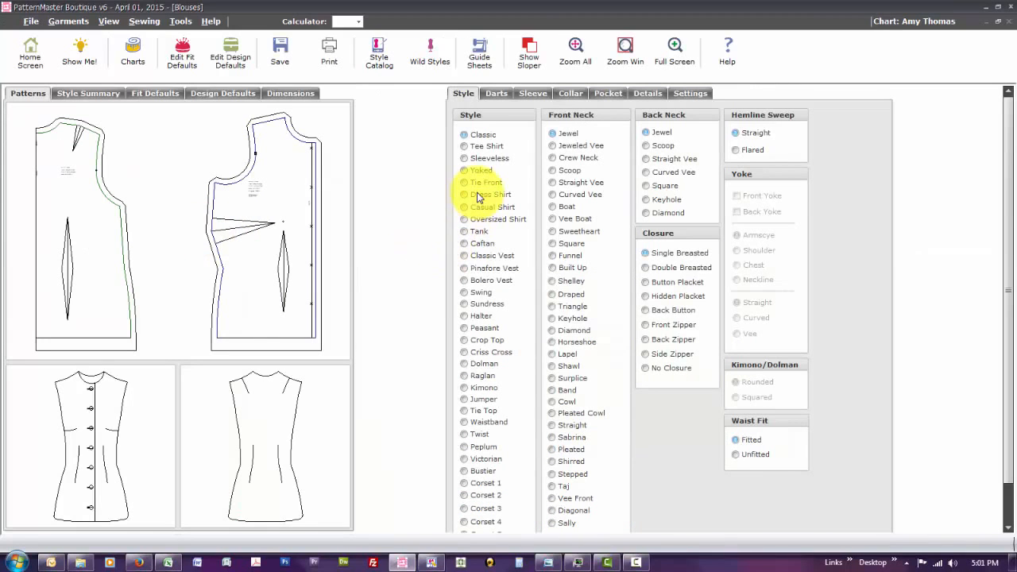
Choose the Classic Vest style and overlay the sloper outline on the front and back pieces
{"action": "left_click", "coordinate": [481, 256]}
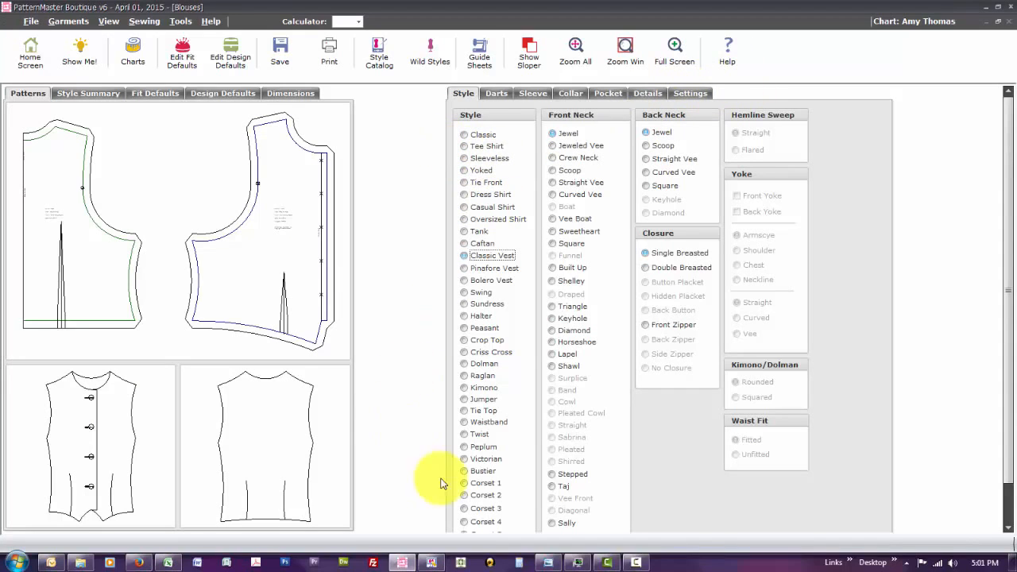
{"action": "left_click", "coordinate": [694, 93]}
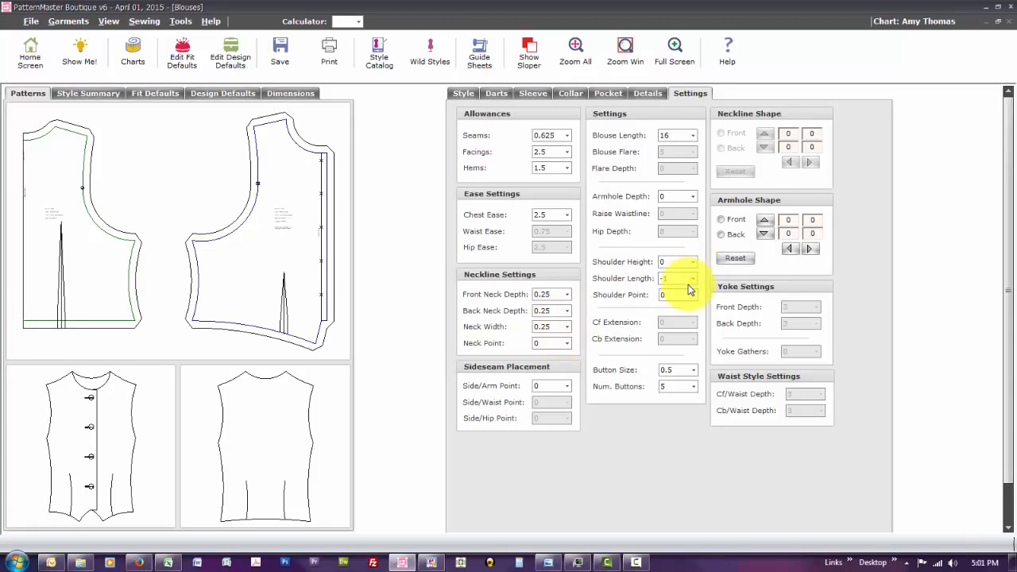
{"action": "left_click", "coordinate": [528, 51]}
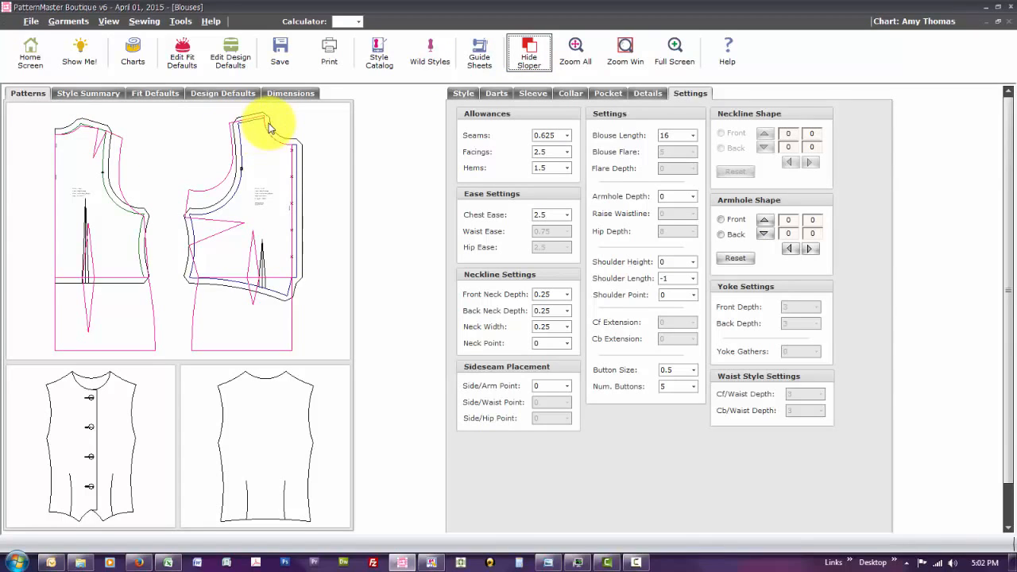
{"action": "left_click", "coordinate": [466, 94]}
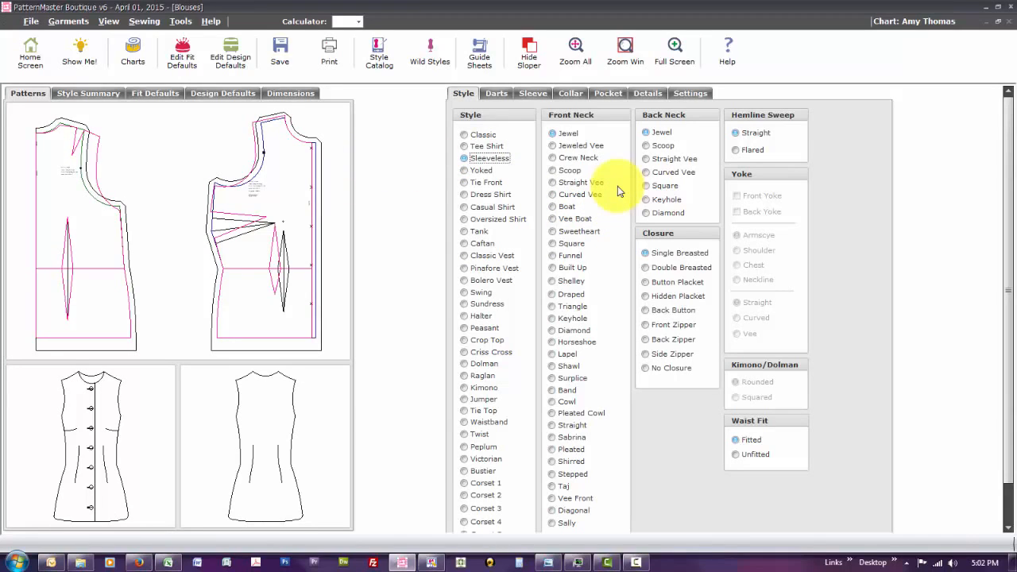
Give the front and back pieces Armscye Princess seams
{"action": "left_click", "coordinate": [491, 93]}
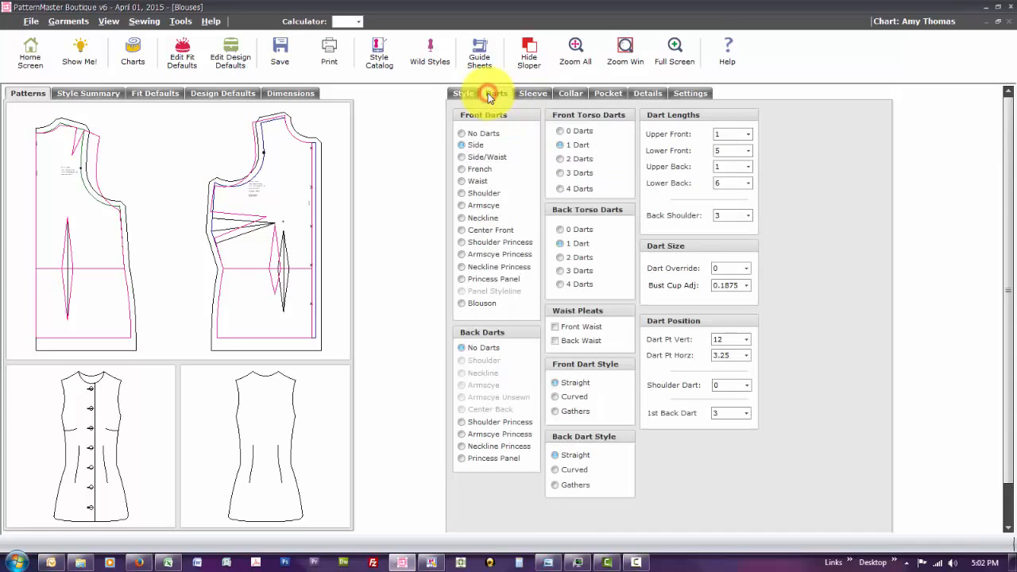
{"action": "left_click", "coordinate": [493, 255]}
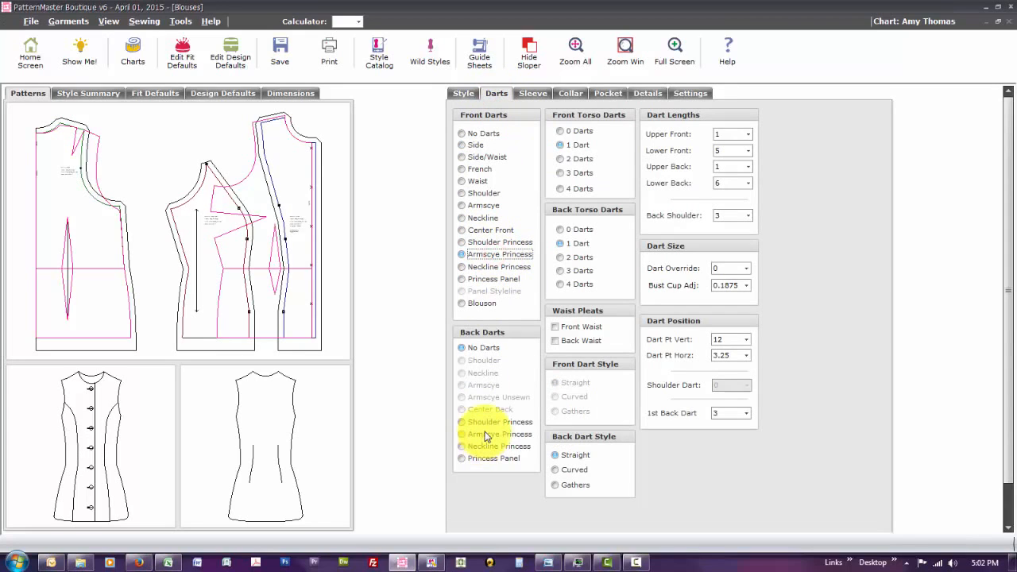
{"action": "left_click", "coordinate": [487, 434]}
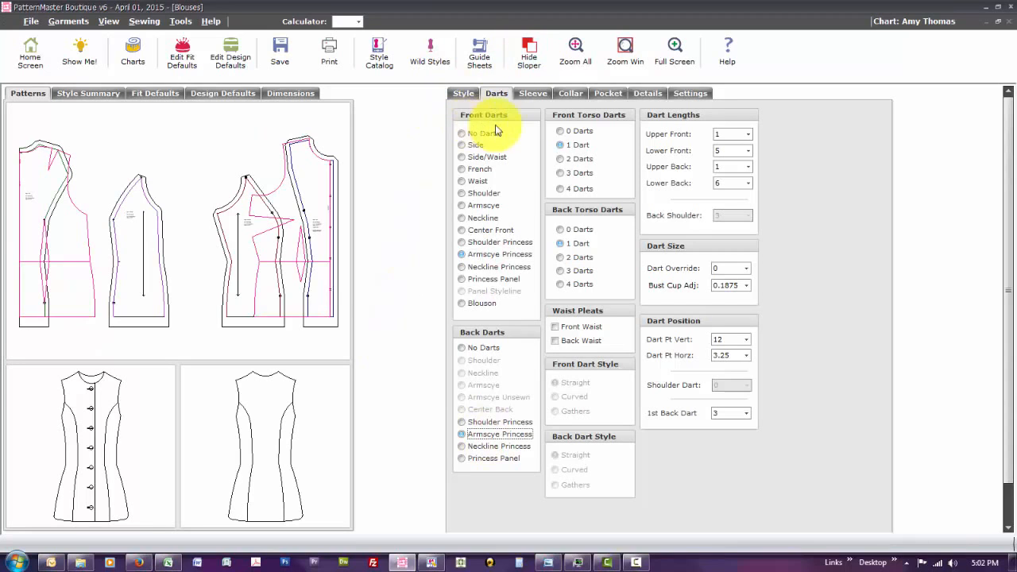
Make the front neckline Square and the back neckline Scoop, then hide the sloper
{"action": "left_click", "coordinate": [464, 94]}
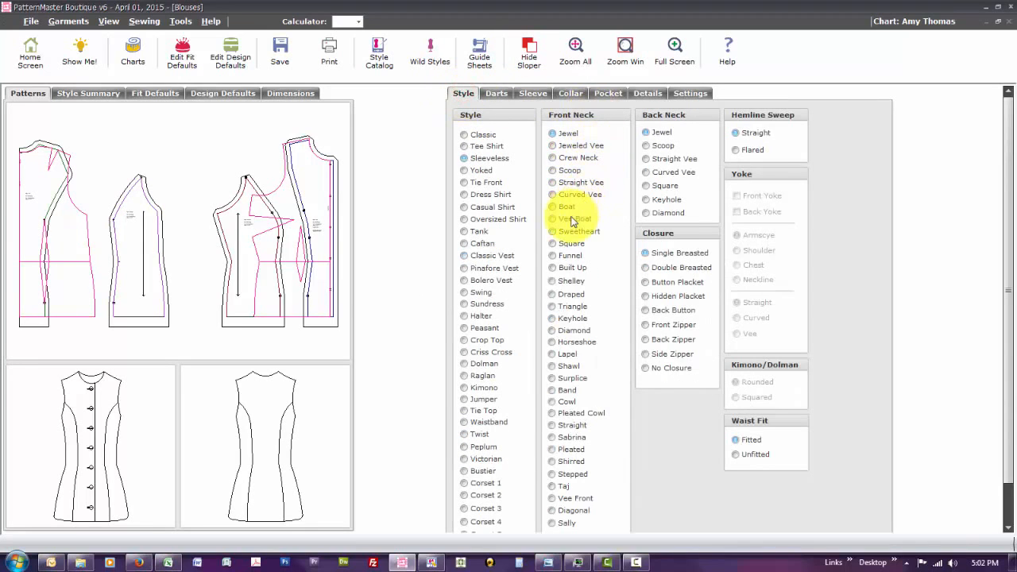
{"action": "left_click", "coordinate": [563, 244]}
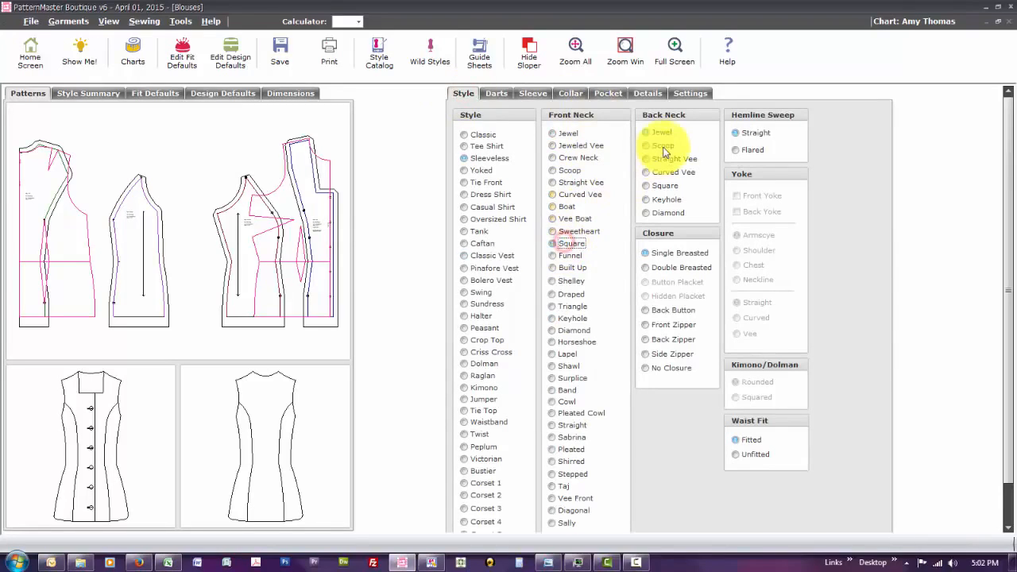
{"action": "left_click", "coordinate": [662, 146]}
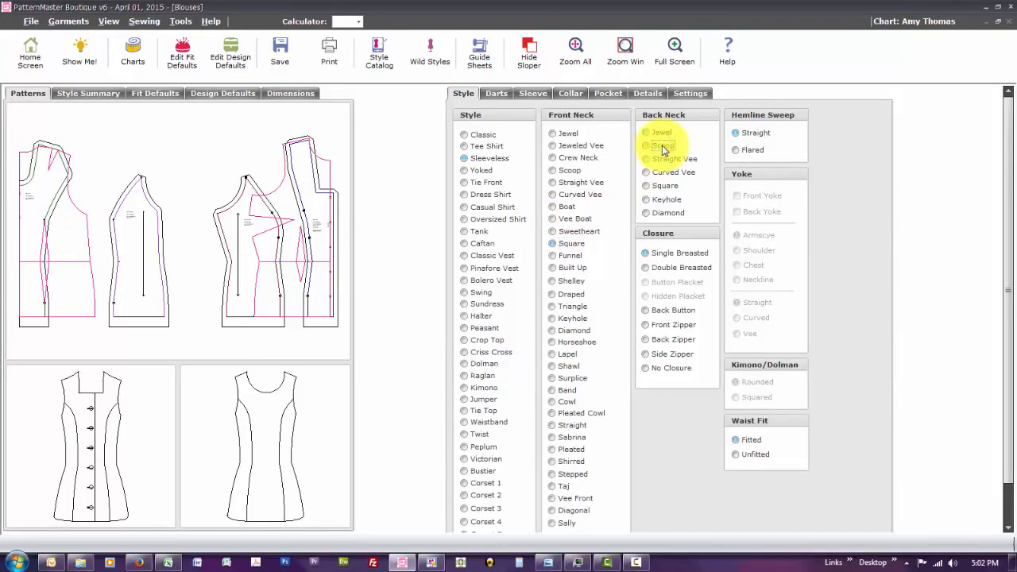
{"action": "left_click", "coordinate": [529, 51]}
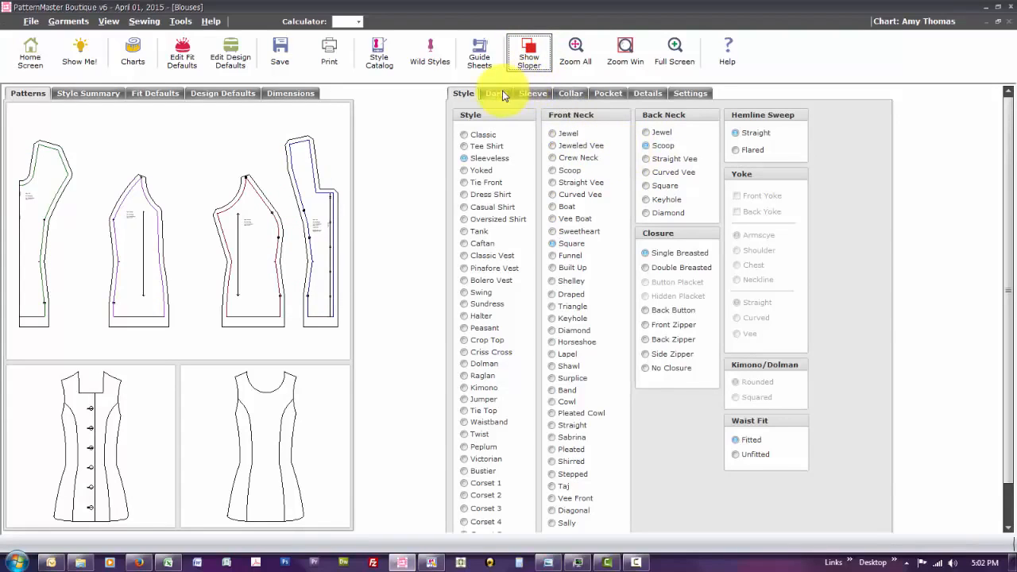
Add Welt pockets and give the hem a V-Center point with depth 3
{"action": "left_click", "coordinate": [609, 94]}
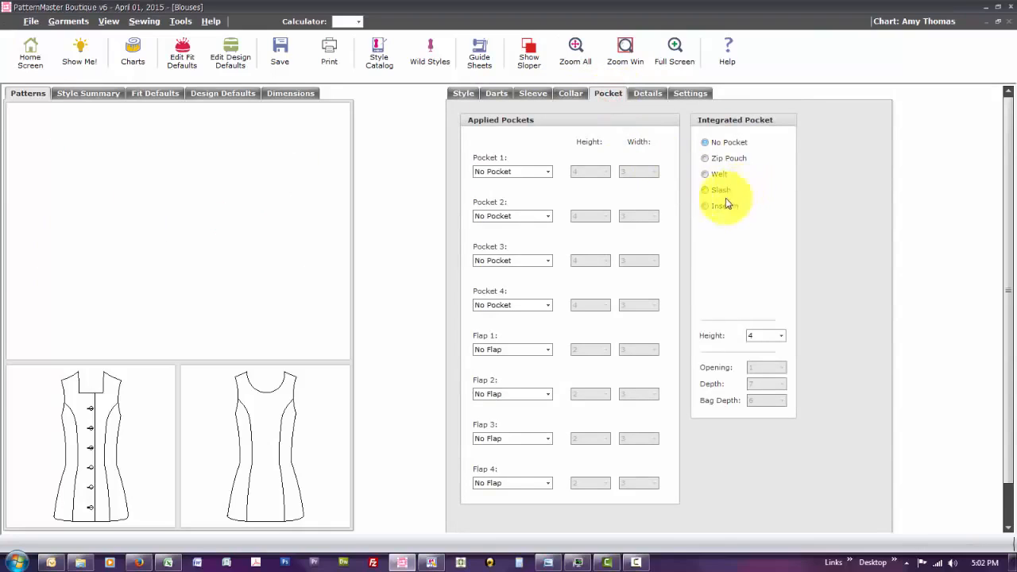
{"action": "left_click", "coordinate": [722, 174]}
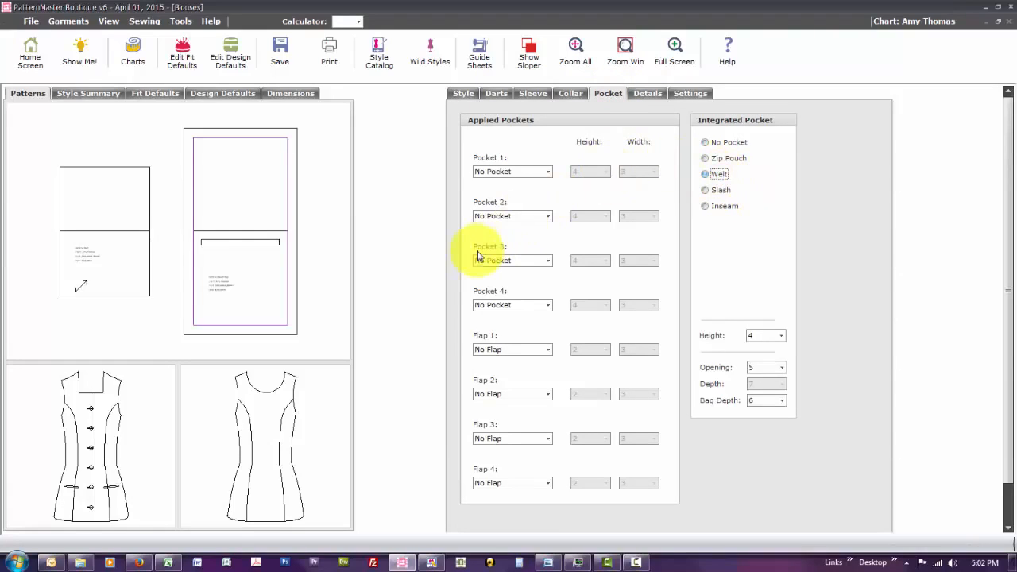
{"action": "left_click", "coordinate": [649, 93]}
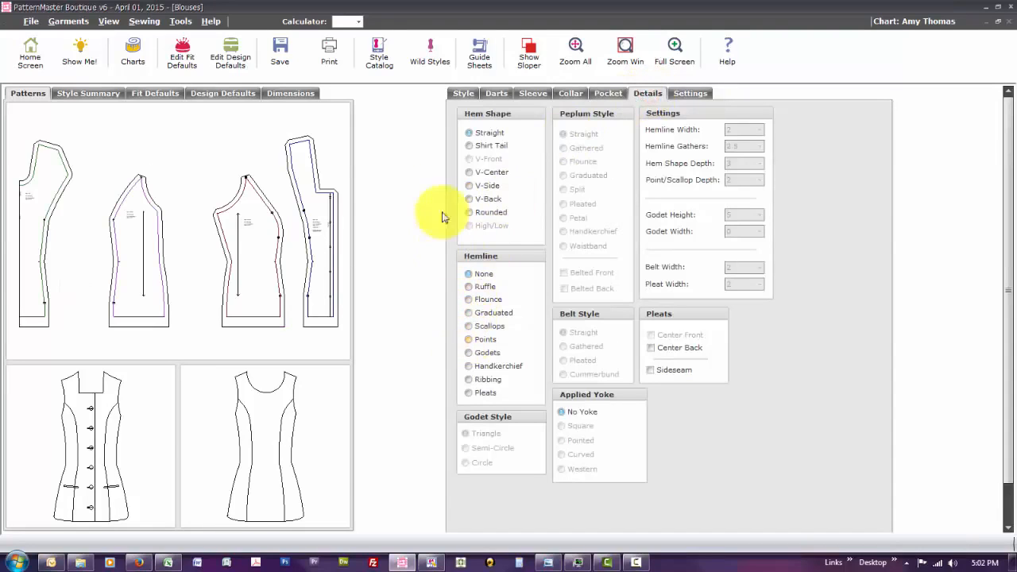
{"action": "left_click", "coordinate": [470, 173]}
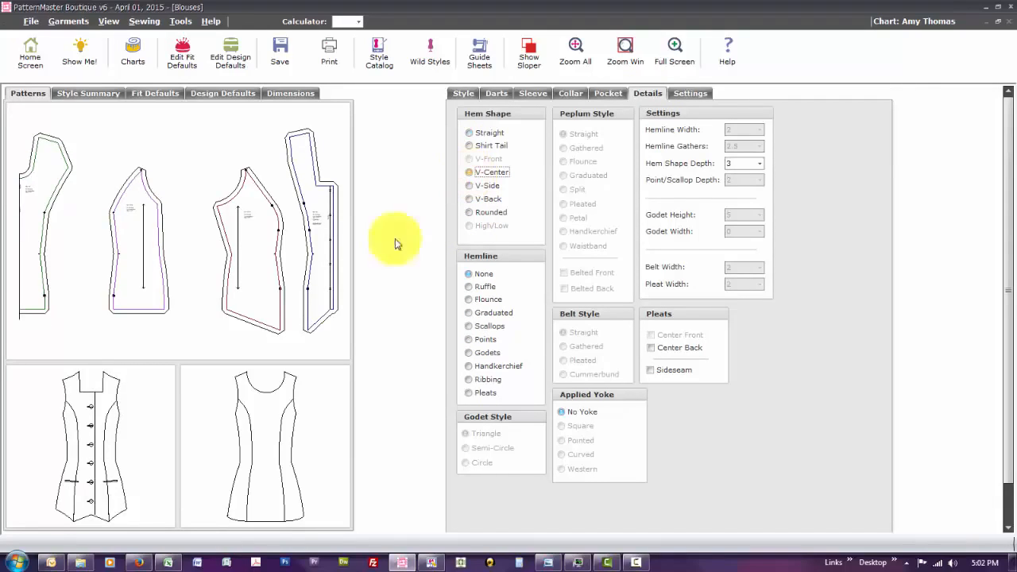
{"action": "left_click", "coordinate": [75, 523]}
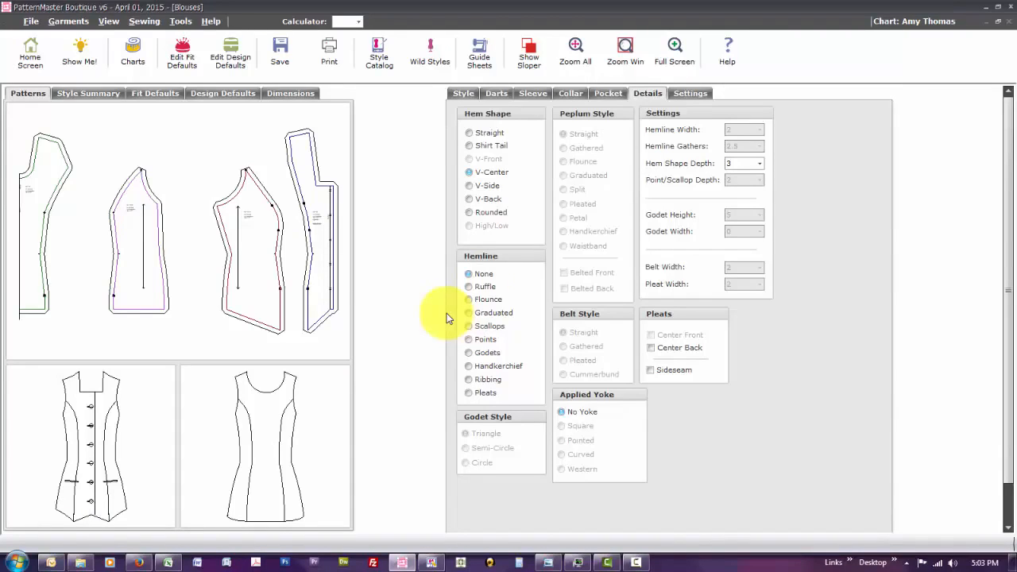
Set Blouse Length to 20 and seam allowance to 0
{"action": "left_click", "coordinate": [697, 93]}
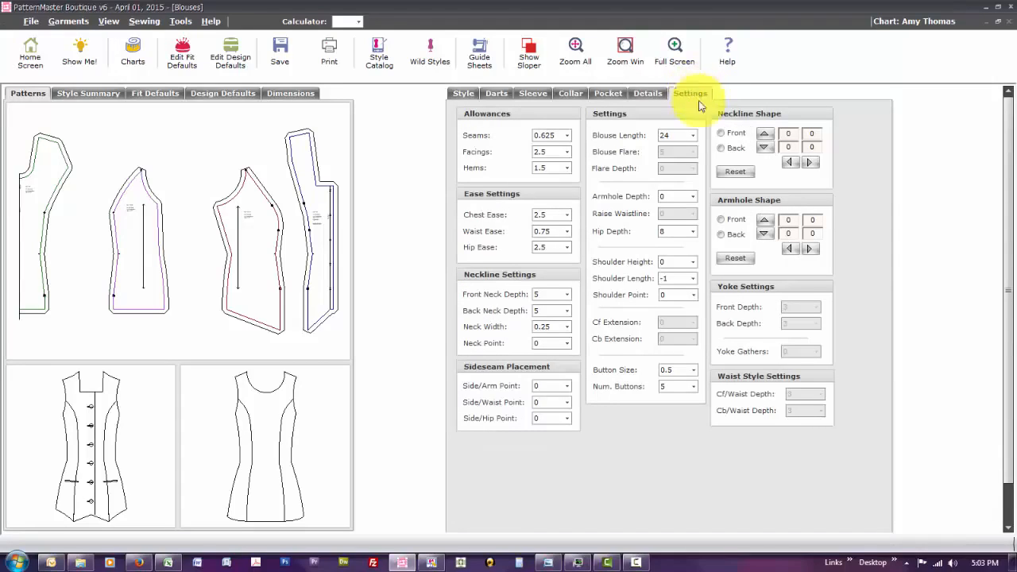
{"action": "left_click", "coordinate": [694, 135]}
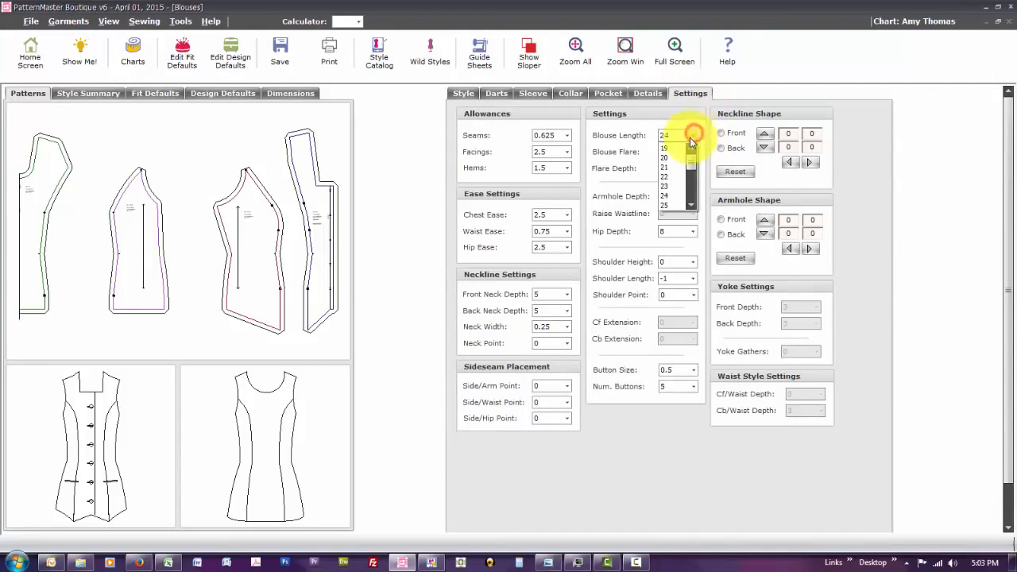
{"action": "left_click", "coordinate": [681, 158]}
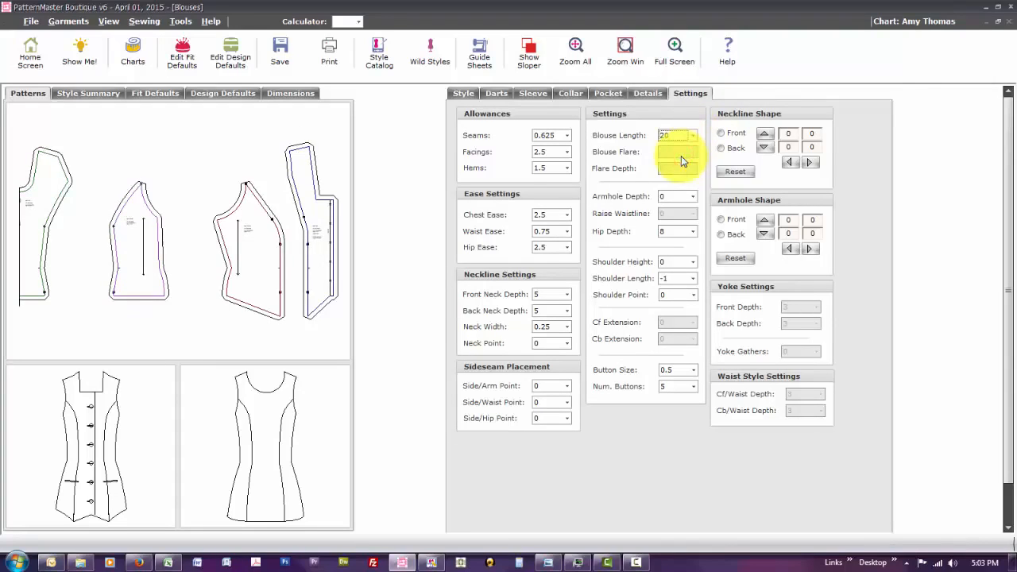
{"action": "left_click", "coordinate": [567, 136]}
{"action": "left_click", "coordinate": [549, 143]}
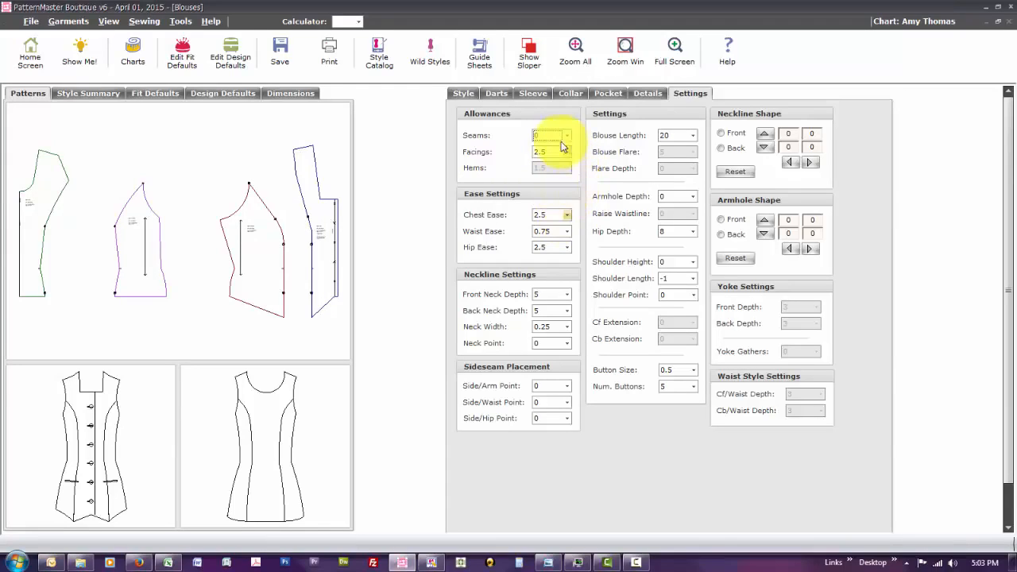
Set Chest Ease 3, Waist Ease 1.5 and Hip Ease 3
{"action": "left_click", "coordinate": [569, 218]}
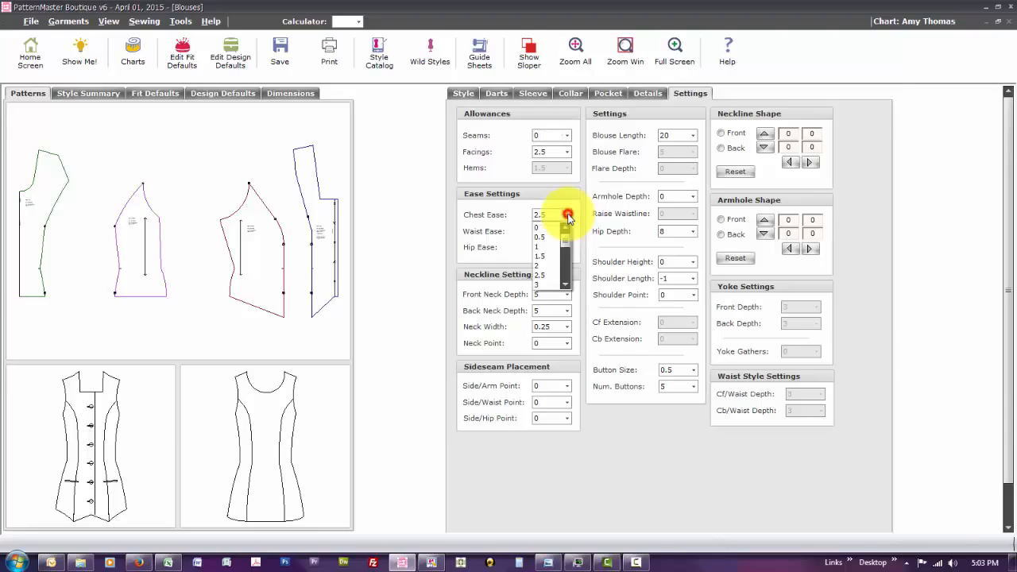
{"action": "left_click", "coordinate": [539, 288]}
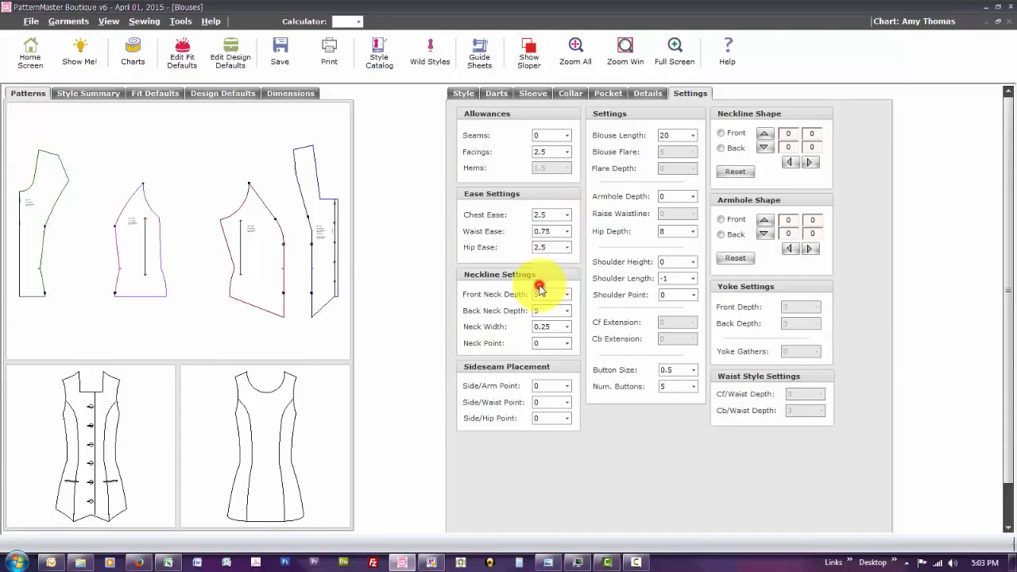
{"action": "left_click", "coordinate": [567, 232]}
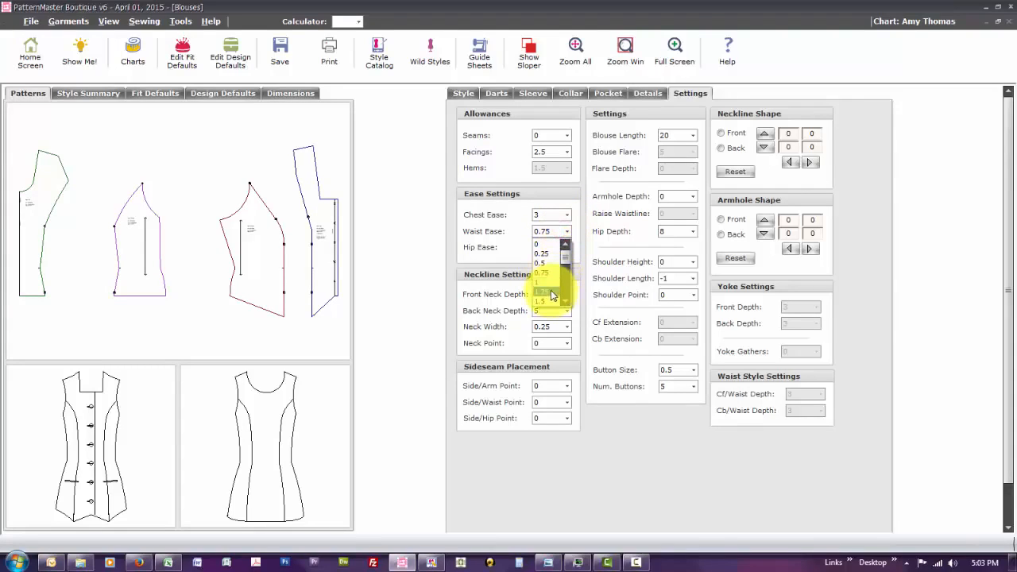
{"action": "left_click", "coordinate": [551, 291]}
{"action": "left_click", "coordinate": [569, 247]}
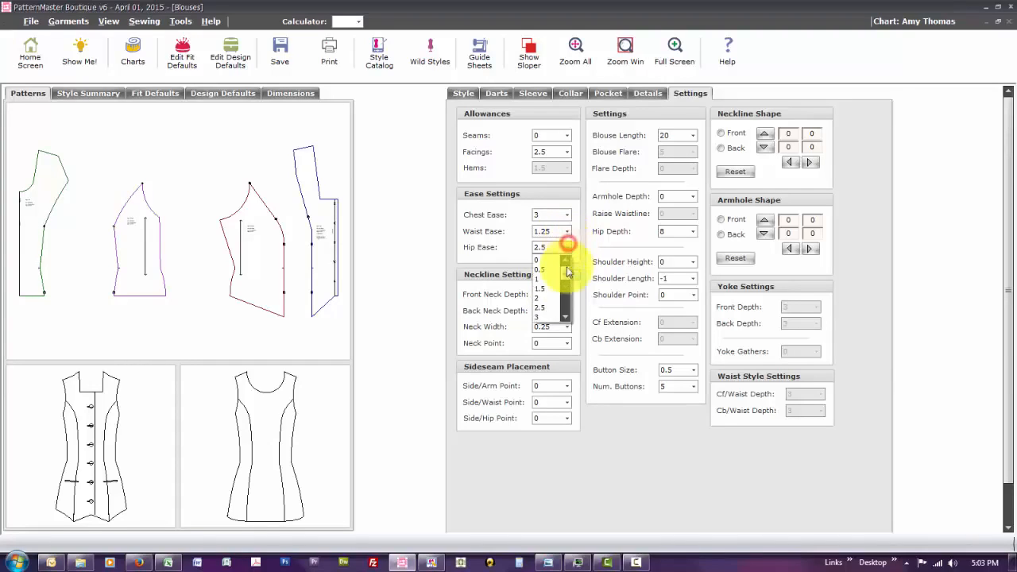
{"action": "left_click", "coordinate": [549, 320]}
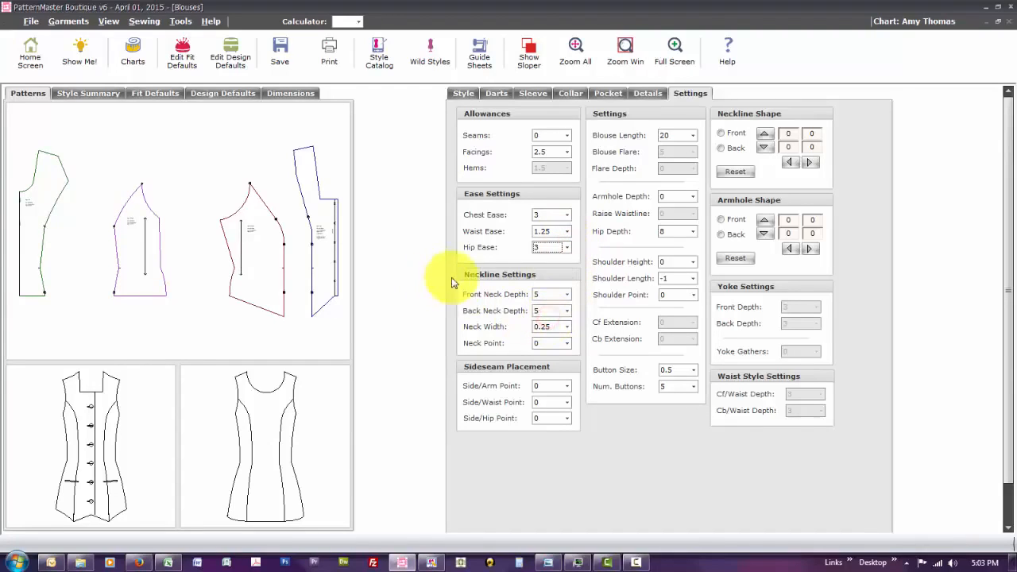
{"action": "left_click", "coordinate": [565, 233]}
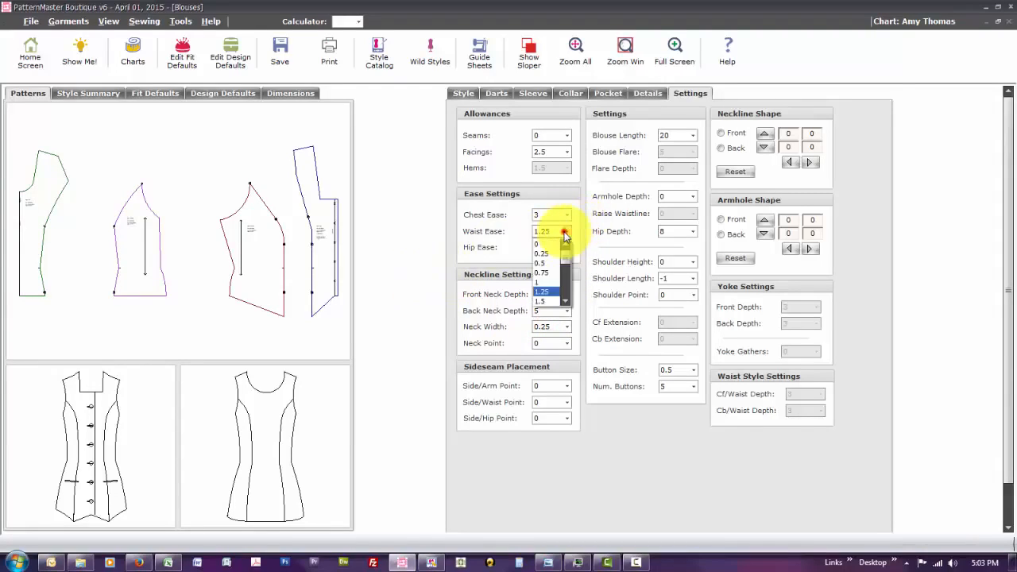
{"action": "left_click", "coordinate": [543, 302]}
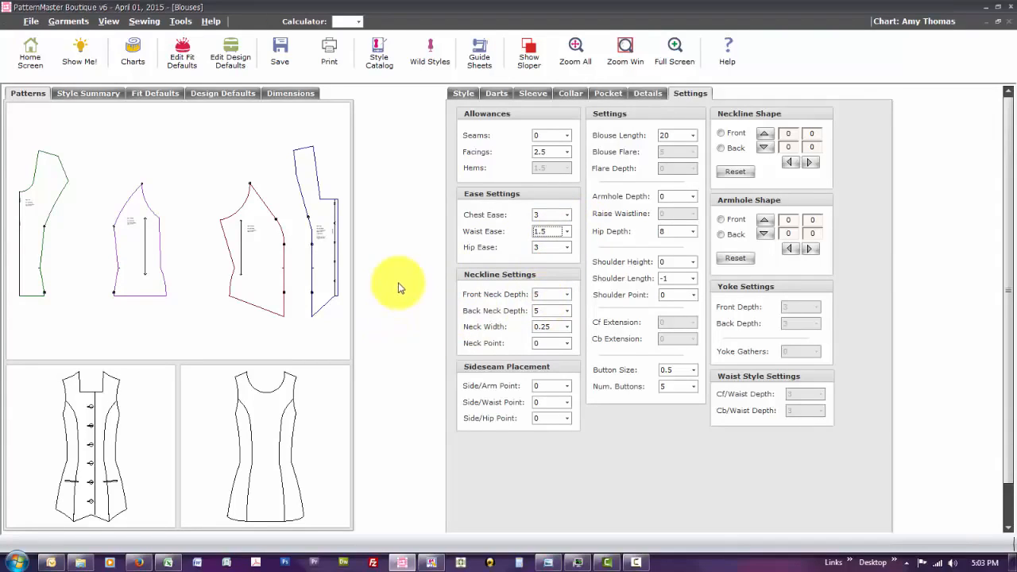
Deepen Front Neck Depth to 7 and bring up the Butterick vest reference photo
{"action": "left_click", "coordinate": [567, 294]}
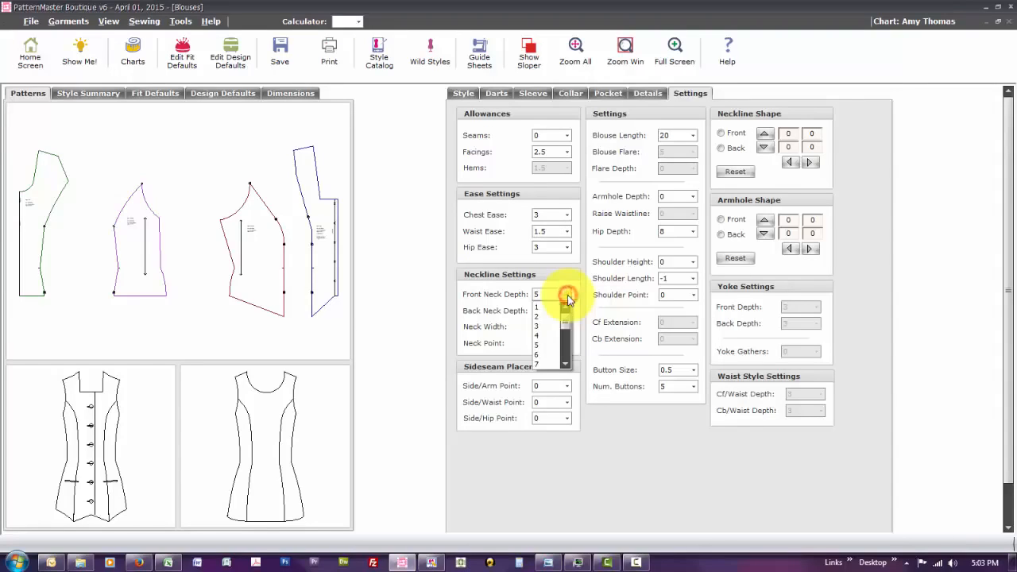
{"action": "left_click", "coordinate": [547, 363]}
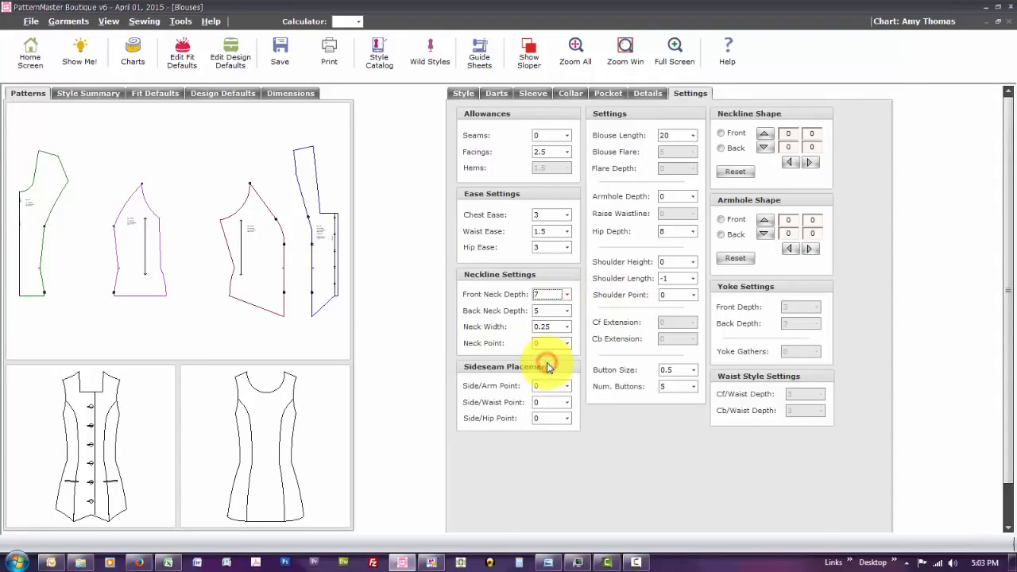
{"action": "left_click", "coordinate": [567, 313]}
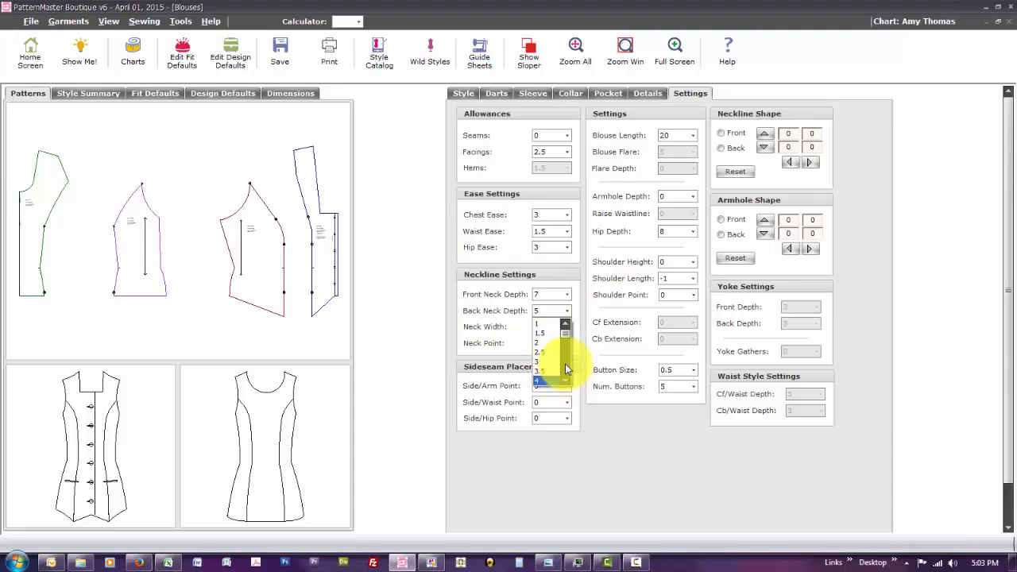
{"action": "left_click", "coordinate": [554, 562]}
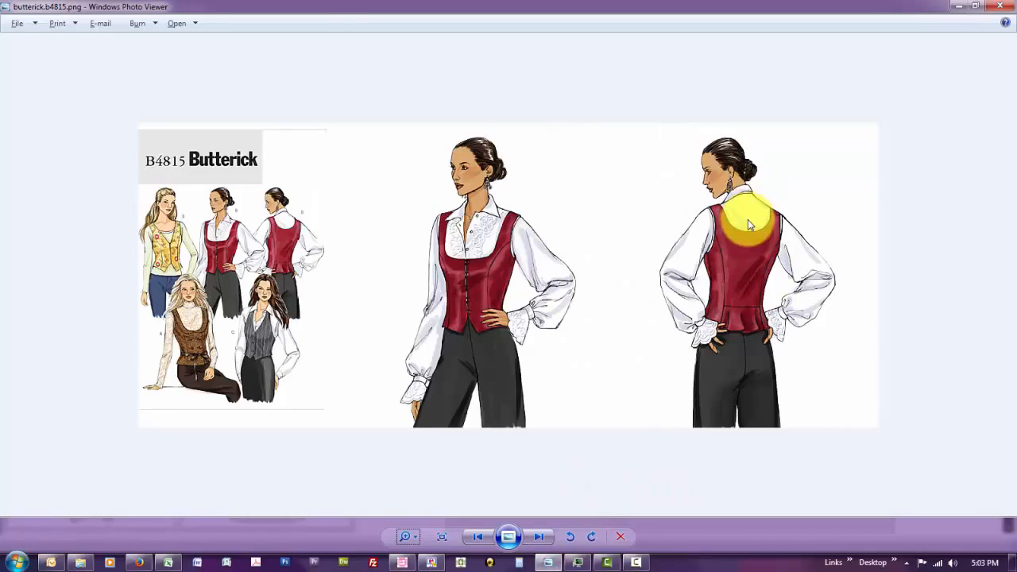
Back in PatternMaster, set Back Neck Depth to 6, leaving Shoulder Length at -1
{"action": "key", "text": "alt+Tab"}
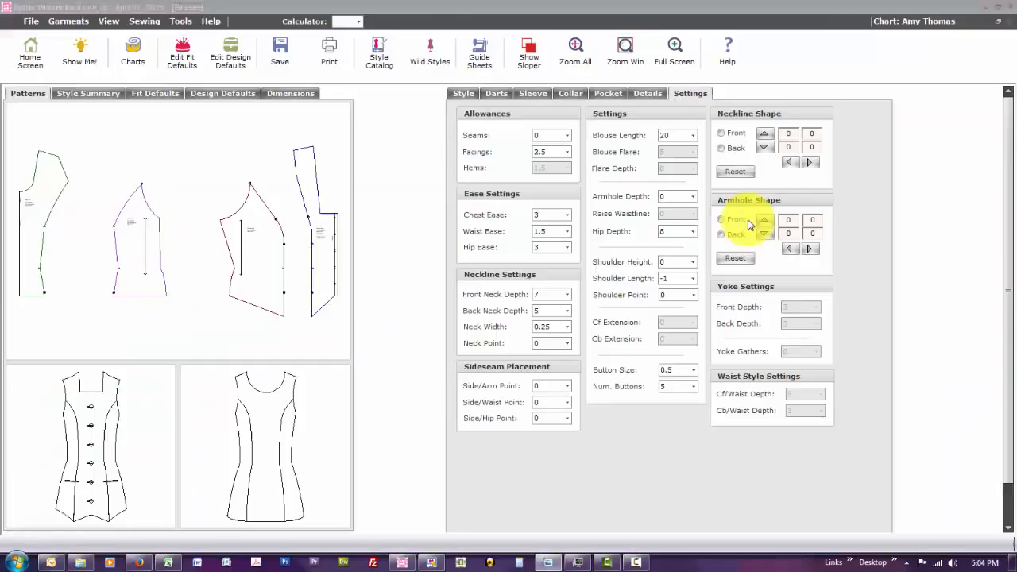
{"action": "left_click", "coordinate": [568, 311]}
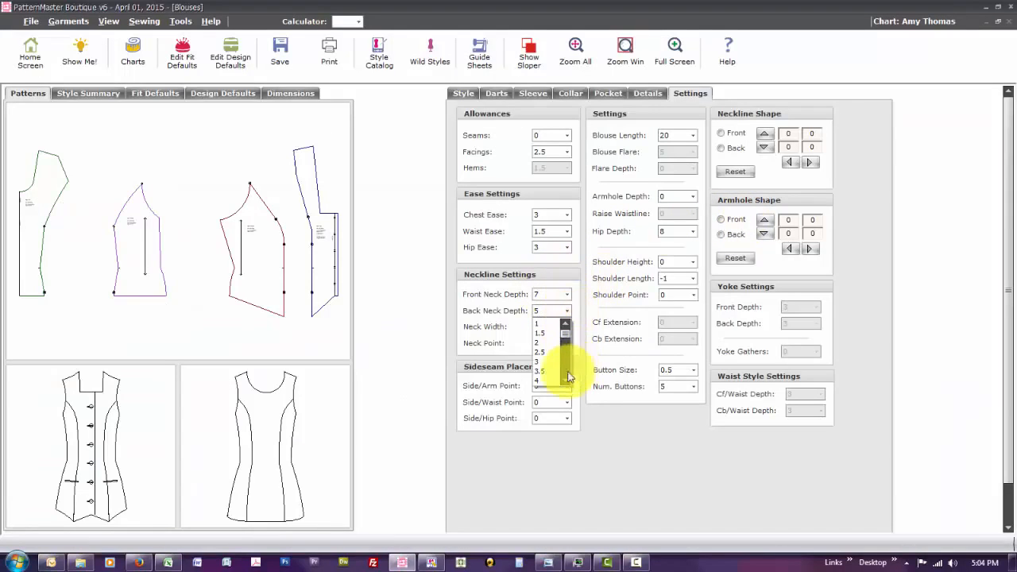
{"action": "scroll", "coordinate": [567, 371], "scroll_direction": "down", "scroll_amount": 3}
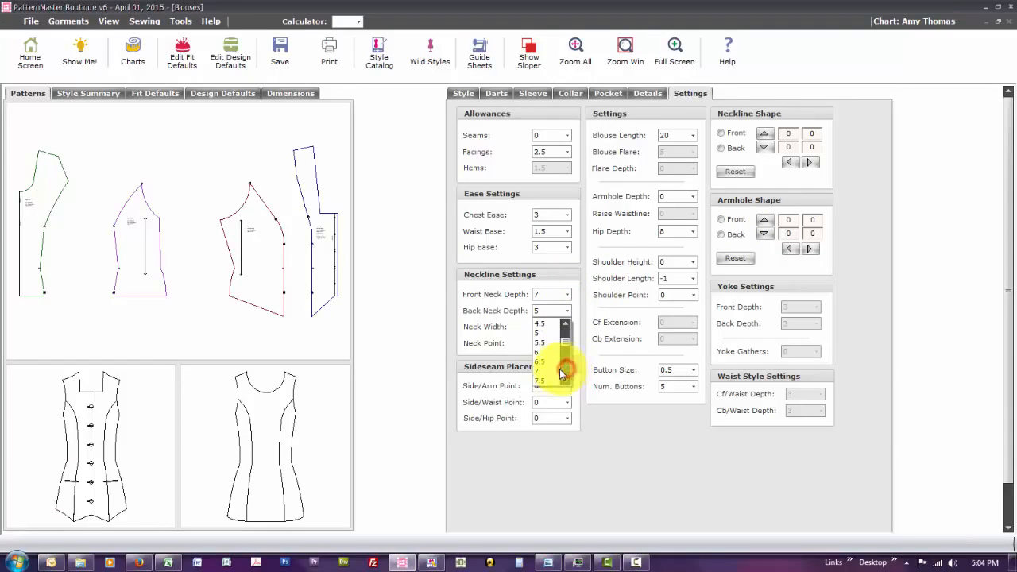
{"action": "left_click", "coordinate": [547, 353]}
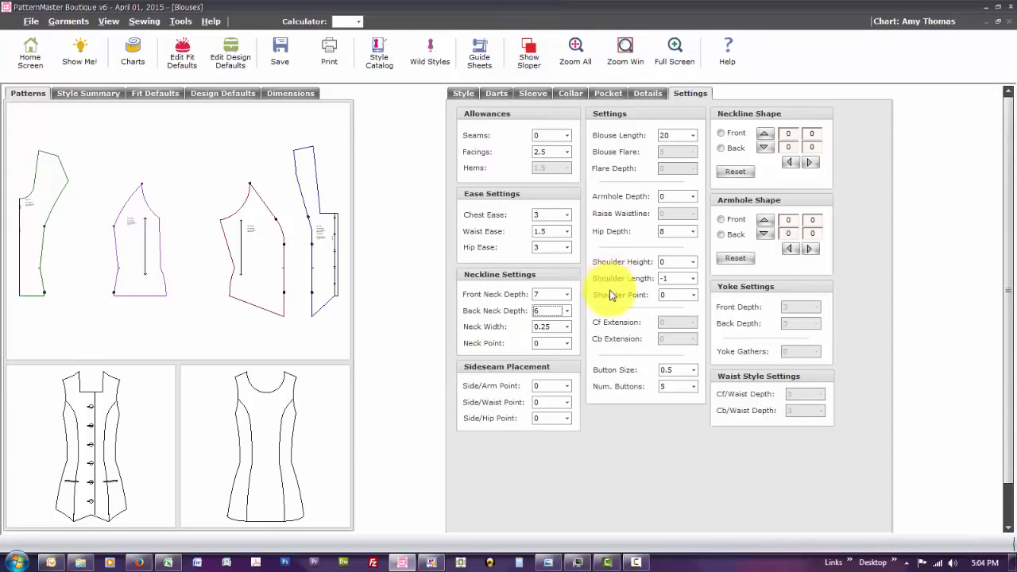
{"action": "left_click", "coordinate": [670, 279]}
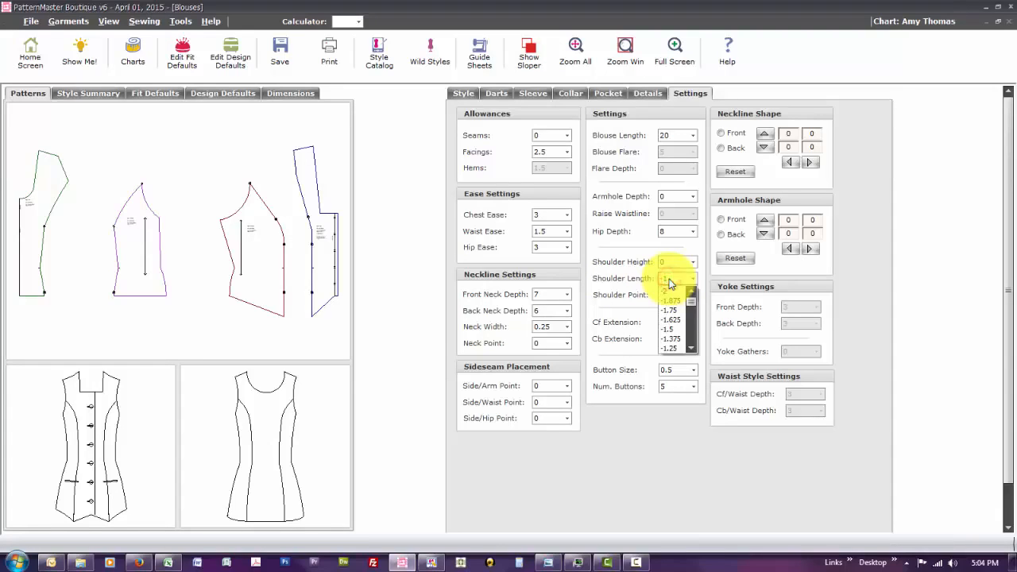
{"action": "left_click", "coordinate": [670, 278]}
Switch to Photo Viewer and zoom in on the front view of the burgundy vest
{"action": "key", "text": "alt+Tab"}
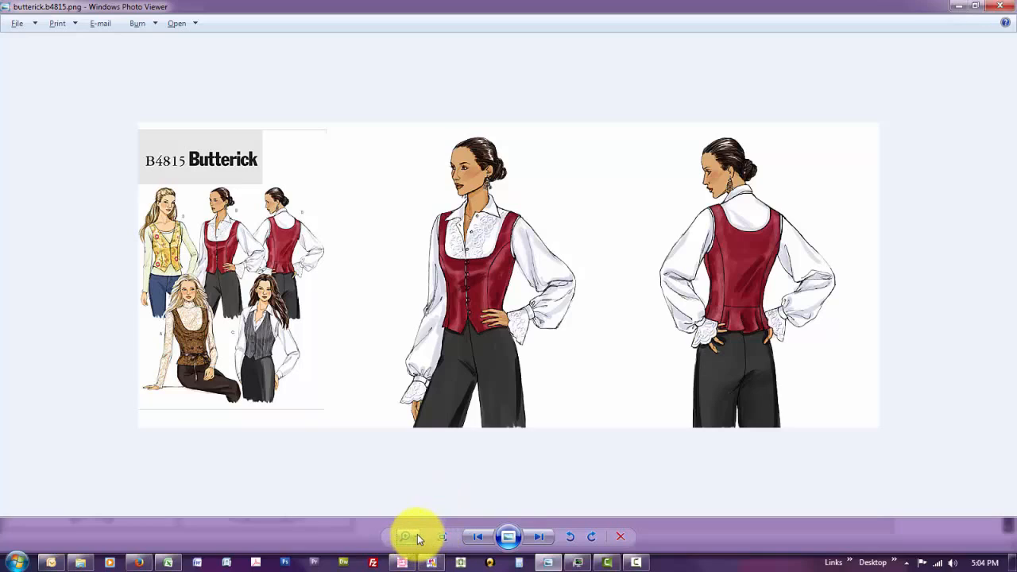
{"action": "left_click_drag", "start_coordinate": [419, 540], "coordinate": [416, 521]}
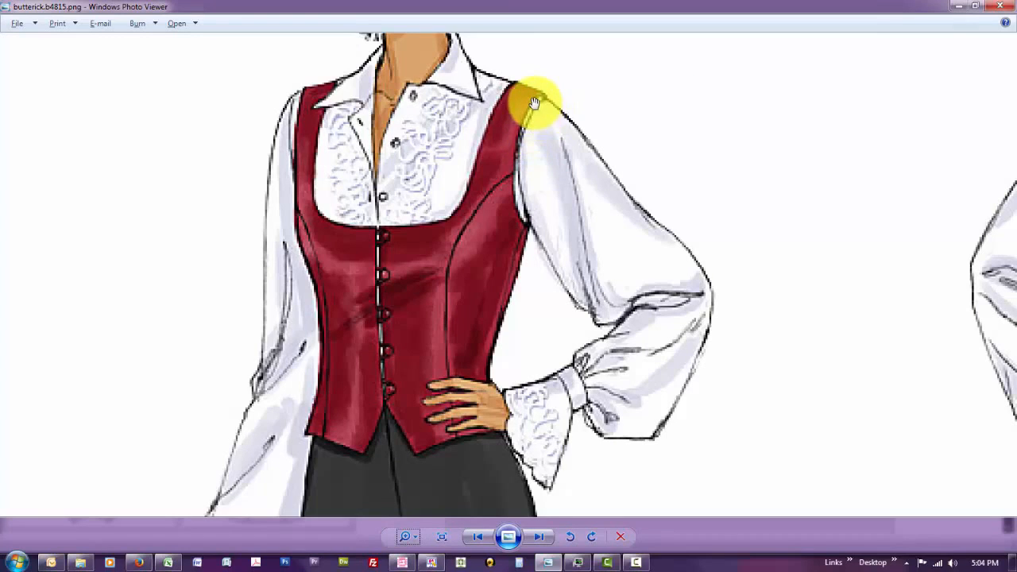
Shorten the shoulder length to -0.5 in the pattern settings
{"action": "key", "text": "alt+Tab"}
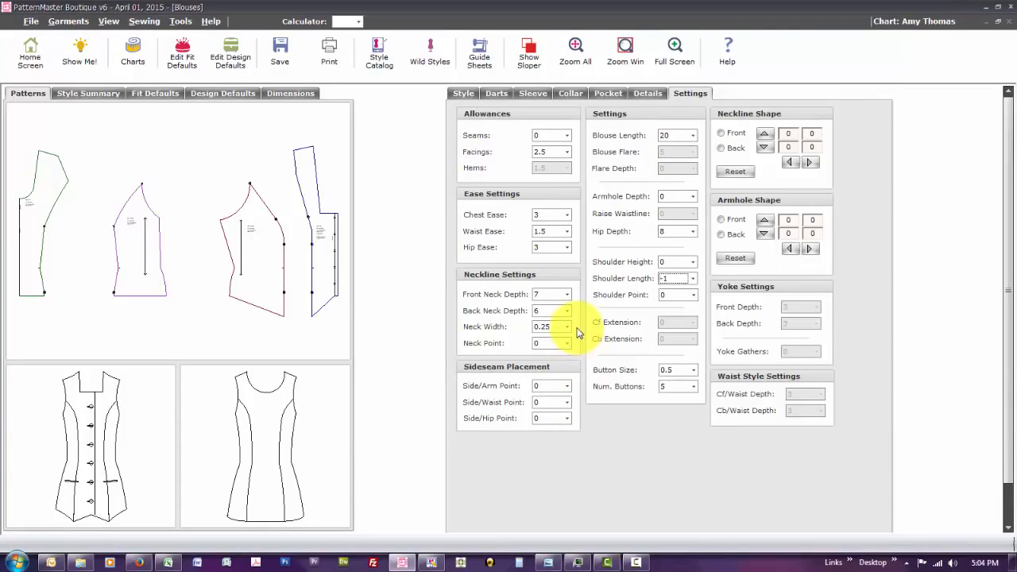
{"action": "left_click", "coordinate": [693, 278]}
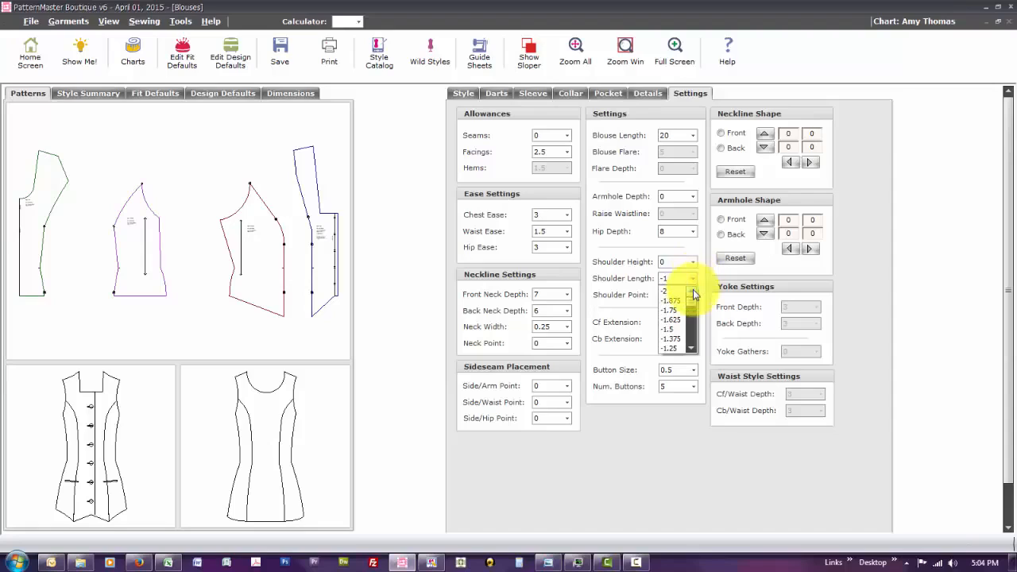
{"action": "scroll", "coordinate": [693, 347], "scroll_direction": "down", "scroll_amount": 2}
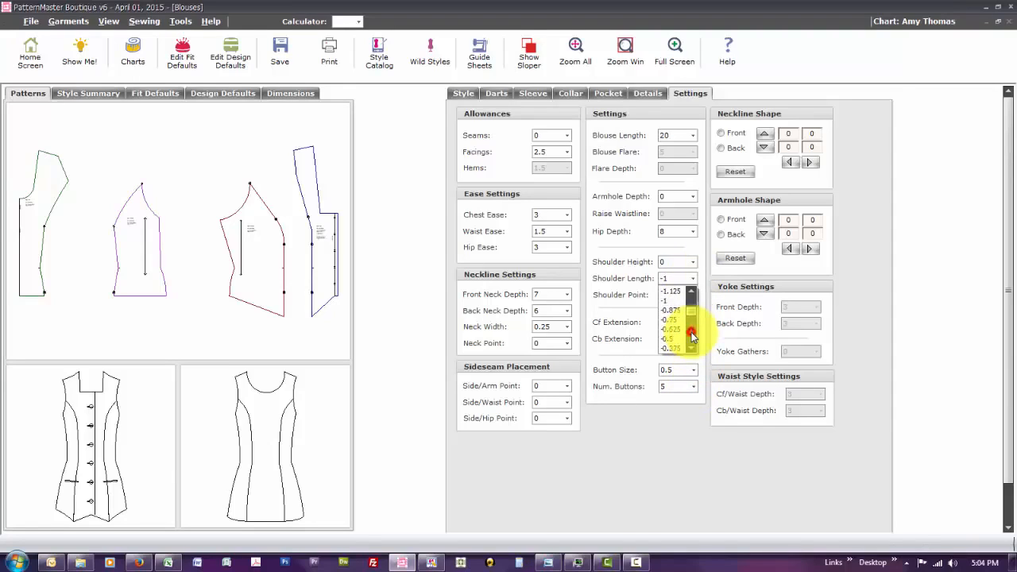
{"action": "left_click", "coordinate": [670, 340]}
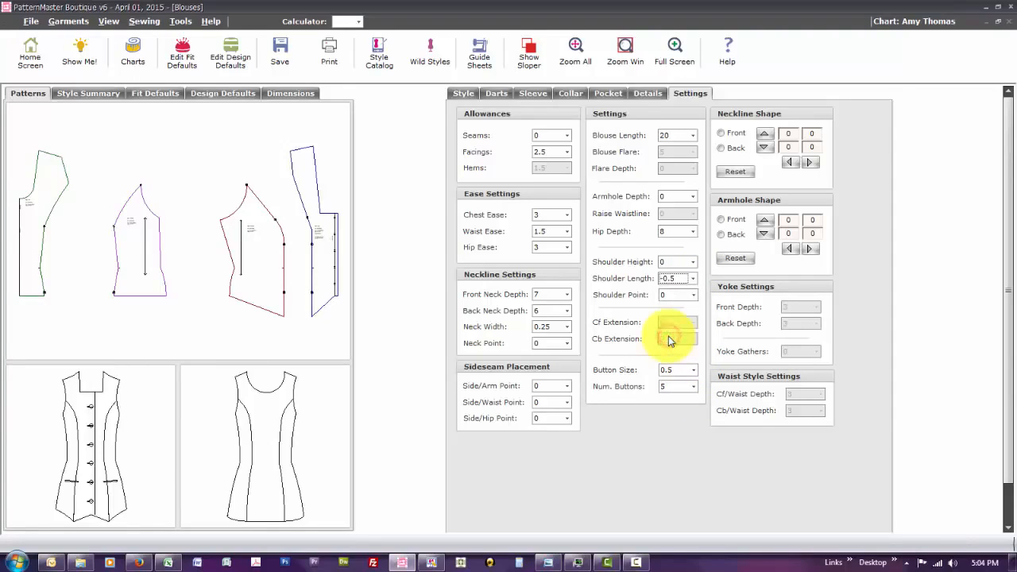
{"action": "left_click", "coordinate": [297, 151]}
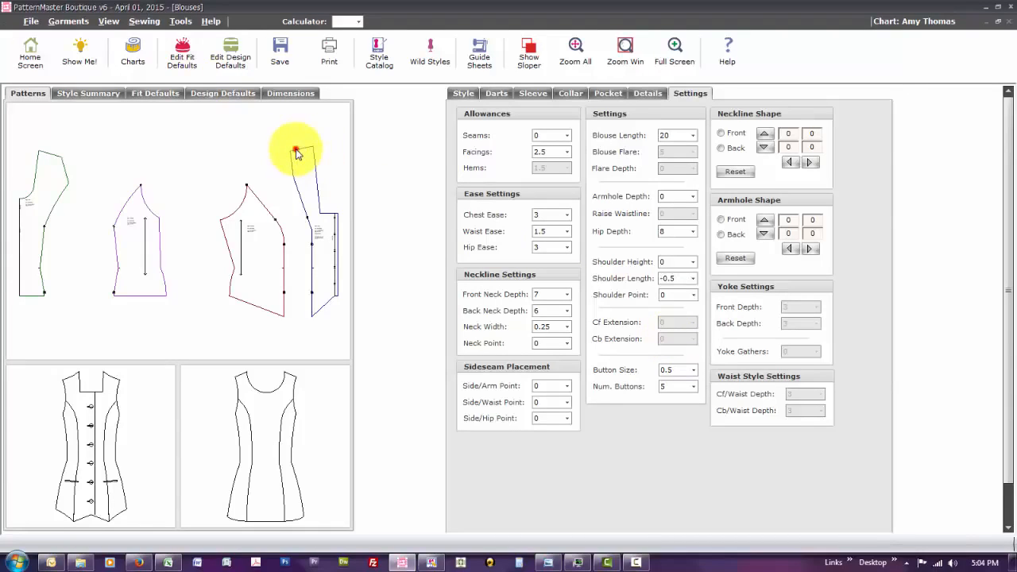
{"action": "left_click", "coordinate": [249, 185]}
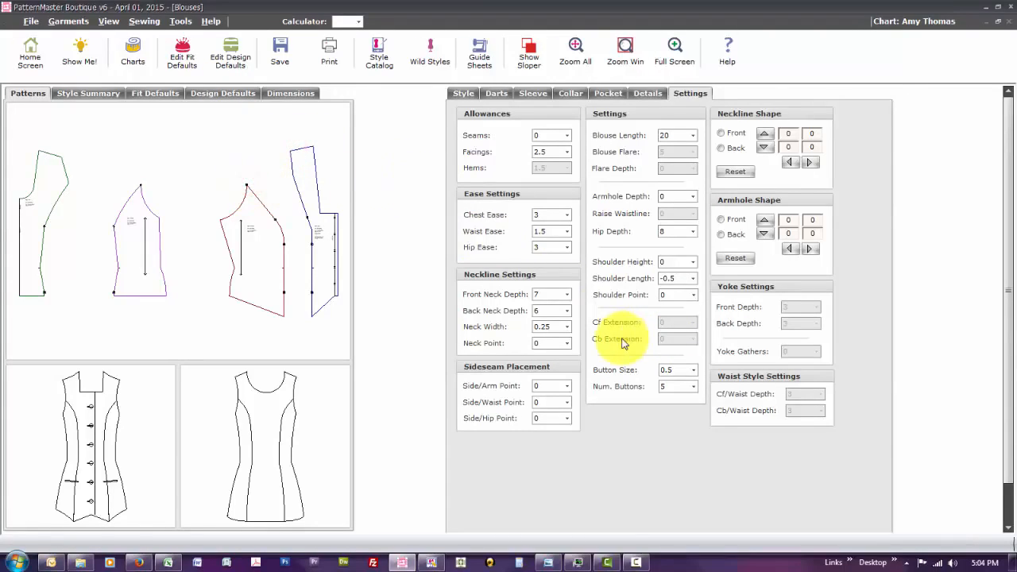
Set the neck width to 1 and view all vest pattern pieces full screen
{"action": "left_click", "coordinate": [568, 329]}
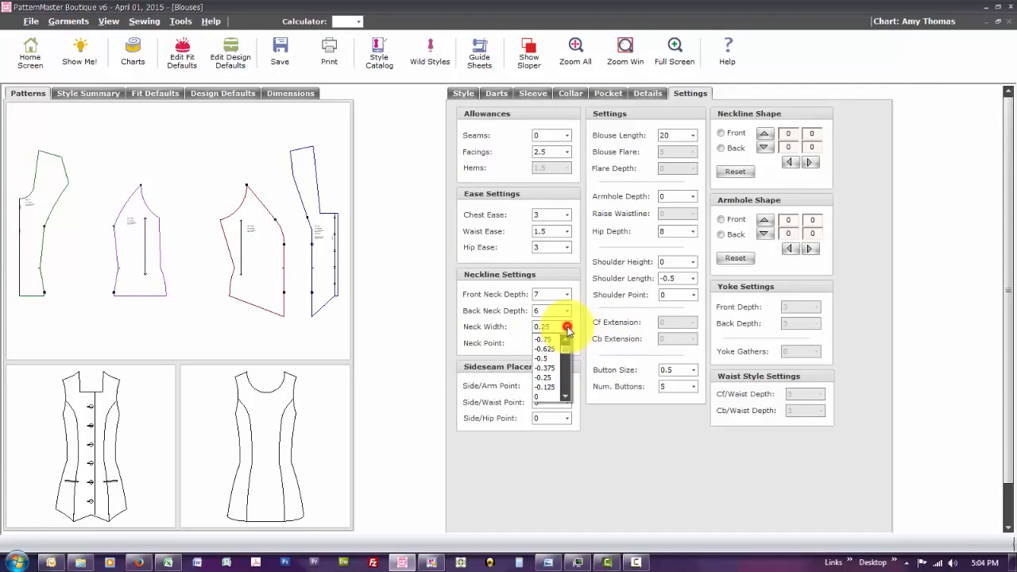
{"action": "left_click", "coordinate": [565, 397]}
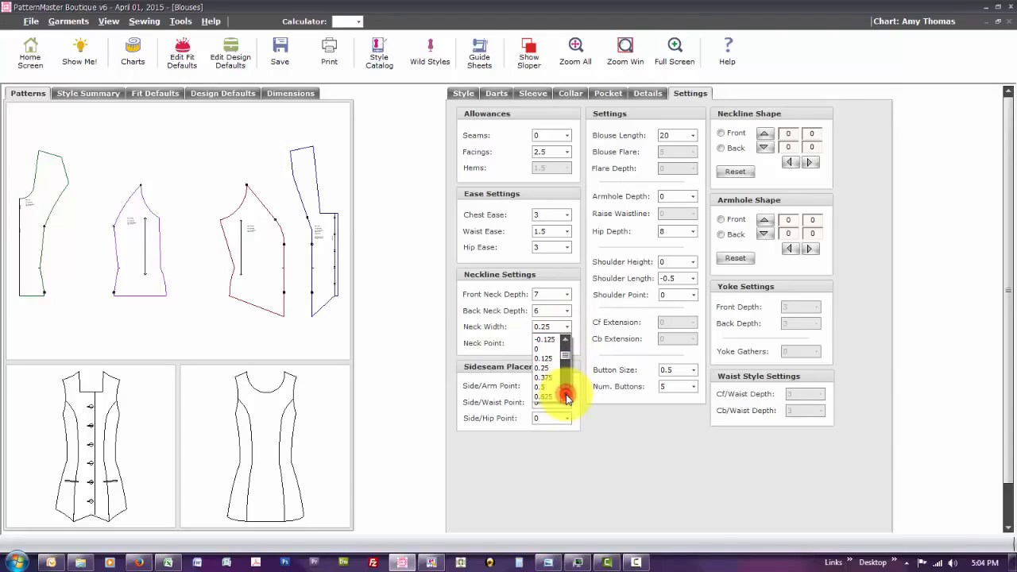
{"action": "left_click", "coordinate": [566, 395]}
{"action": "left_click", "coordinate": [566, 395]}
{"action": "left_click", "coordinate": [565, 395]}
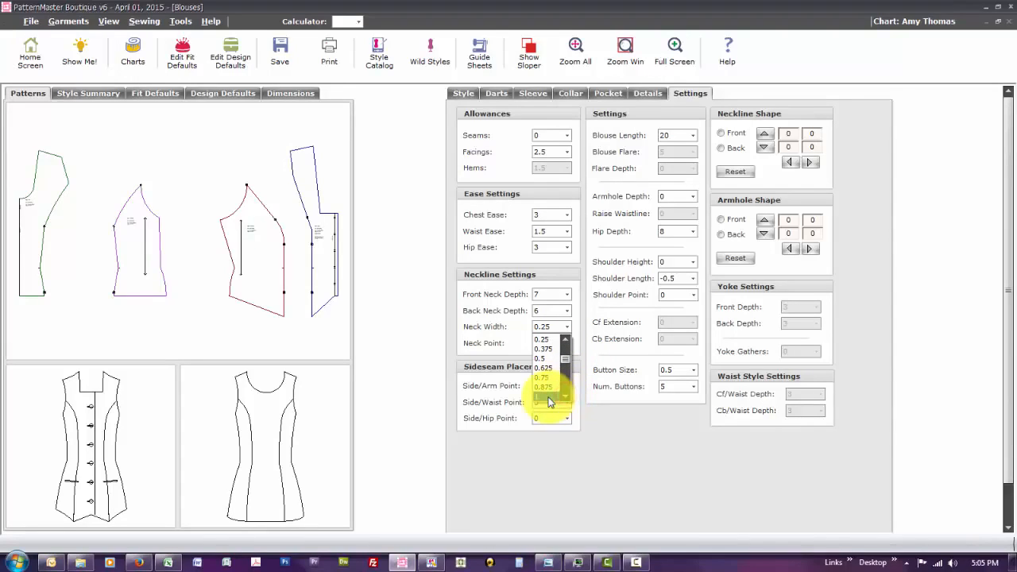
{"action": "left_click", "coordinate": [549, 397]}
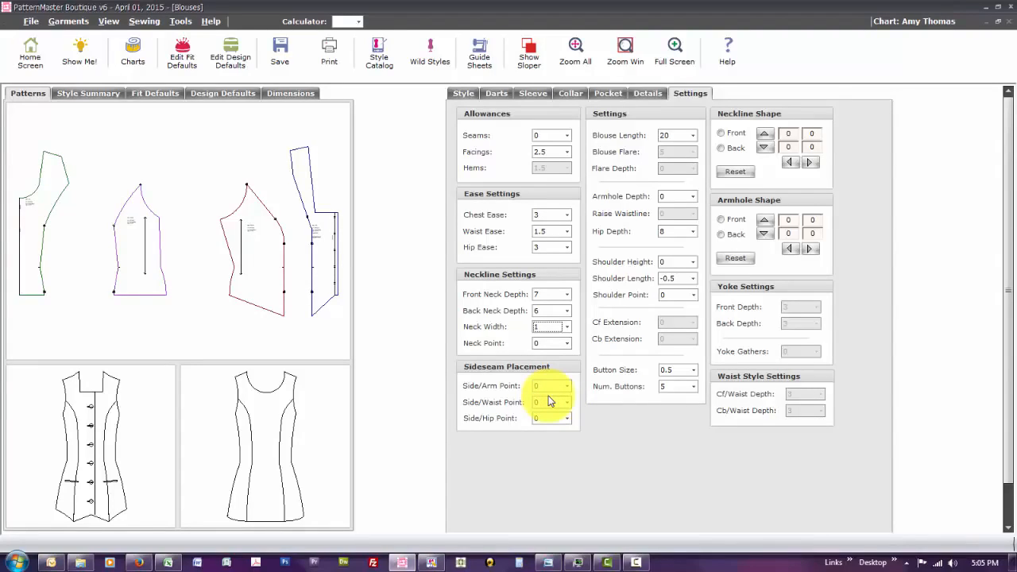
{"action": "left_click", "coordinate": [672, 54]}
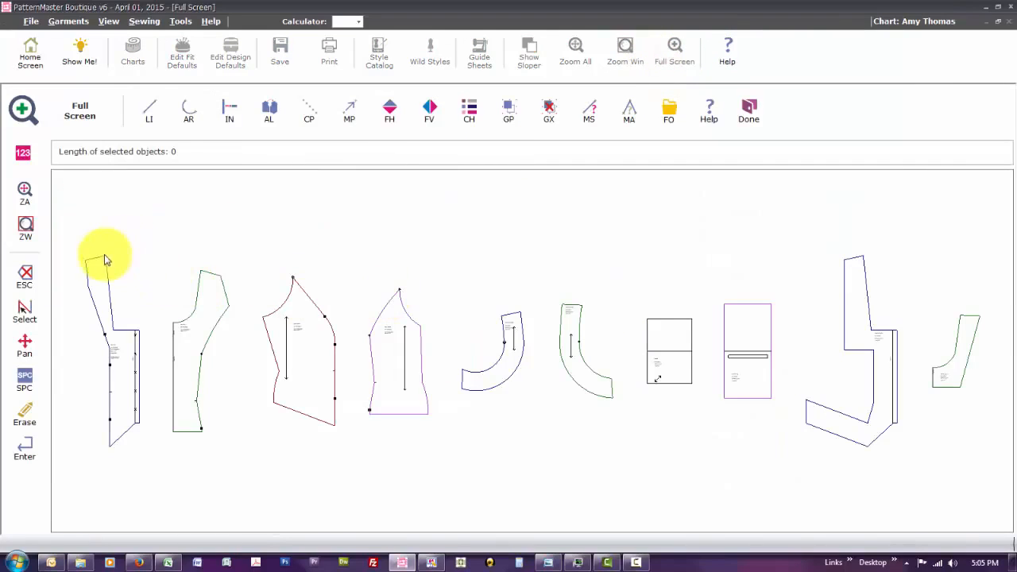
{"action": "left_click", "coordinate": [96, 260]}
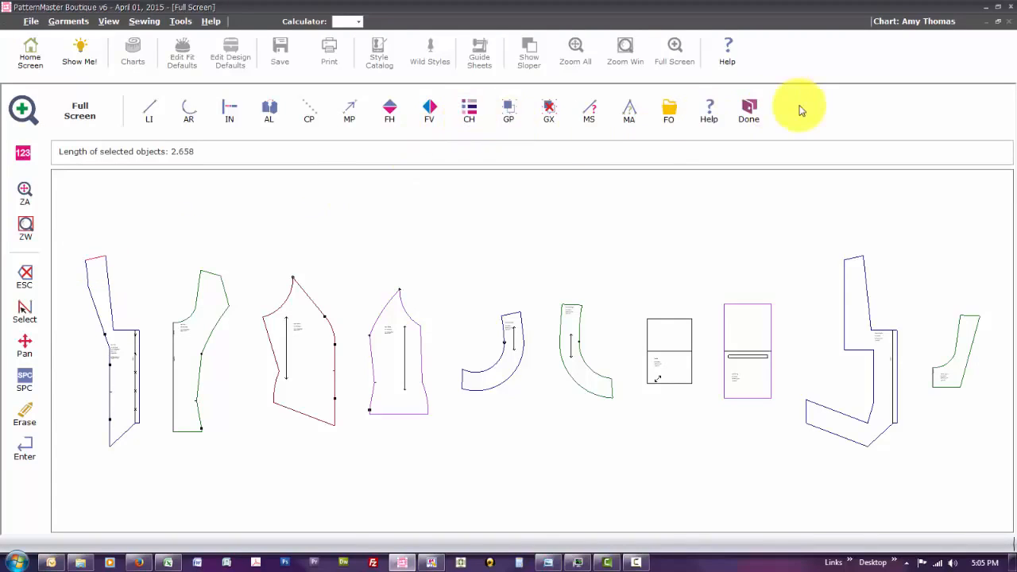
{"action": "left_click", "coordinate": [751, 111]}
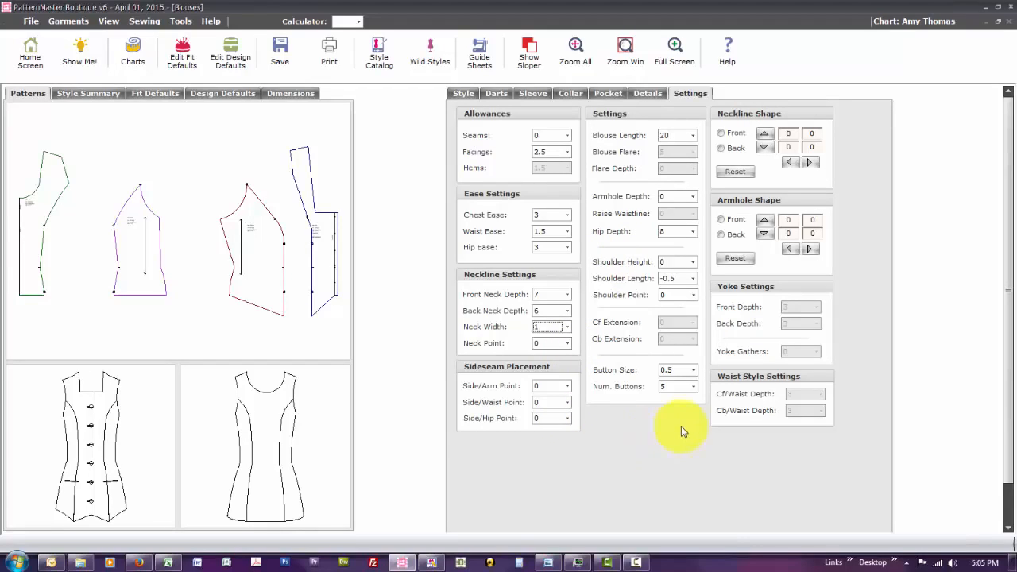
Set the button size to 0.625 and start saving the vest style
{"action": "left_click", "coordinate": [693, 370]}
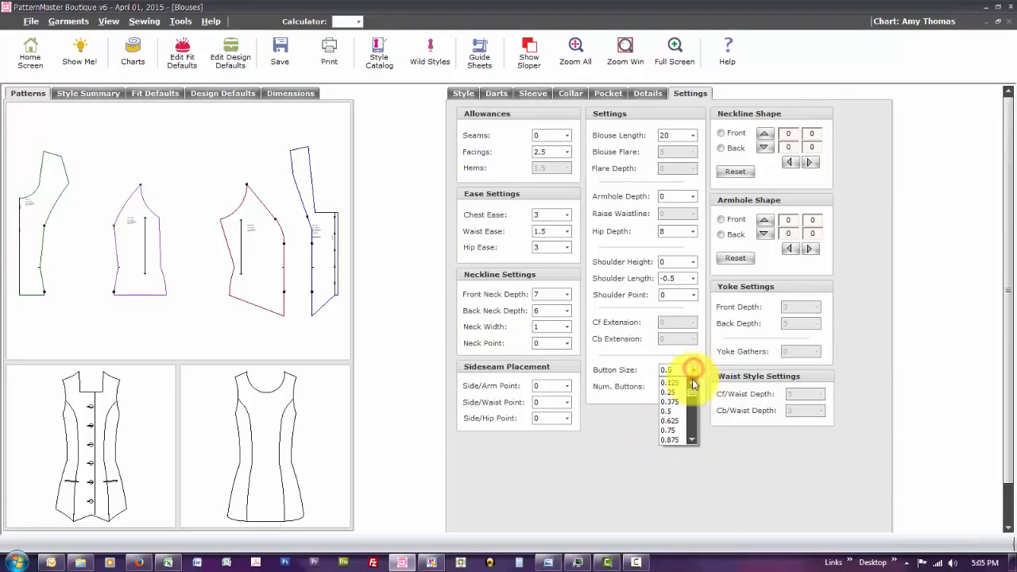
{"action": "left_click", "coordinate": [679, 421]}
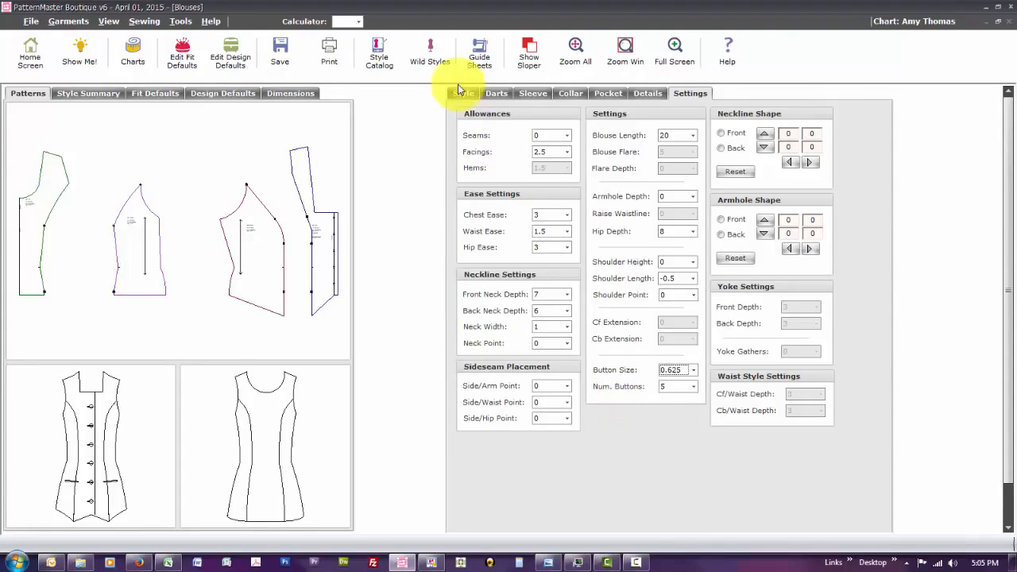
{"action": "left_click", "coordinate": [278, 60]}
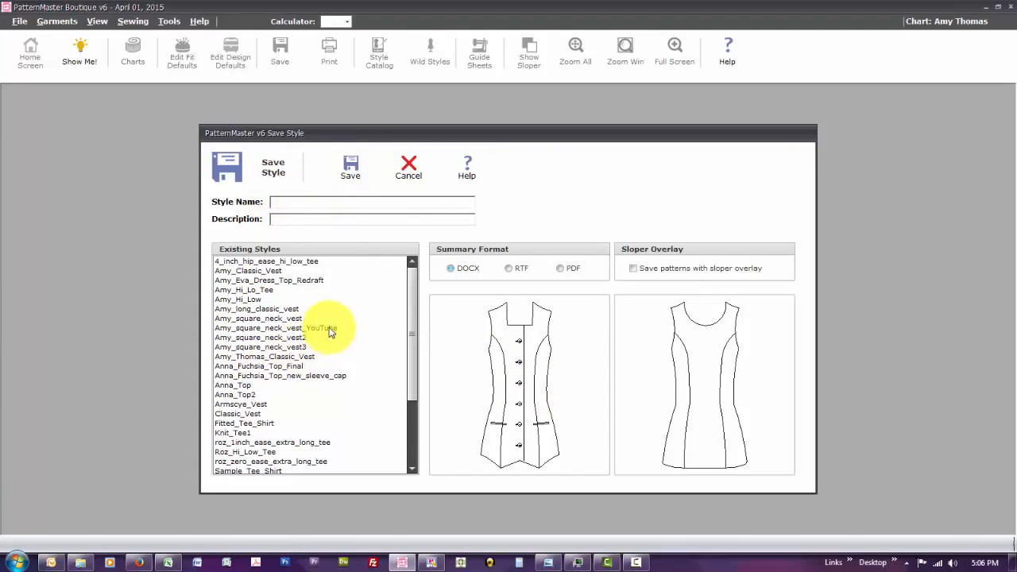
Cancel the style save without storing it, then switch to the Pattern Editor
{"action": "left_click", "coordinate": [407, 168]}
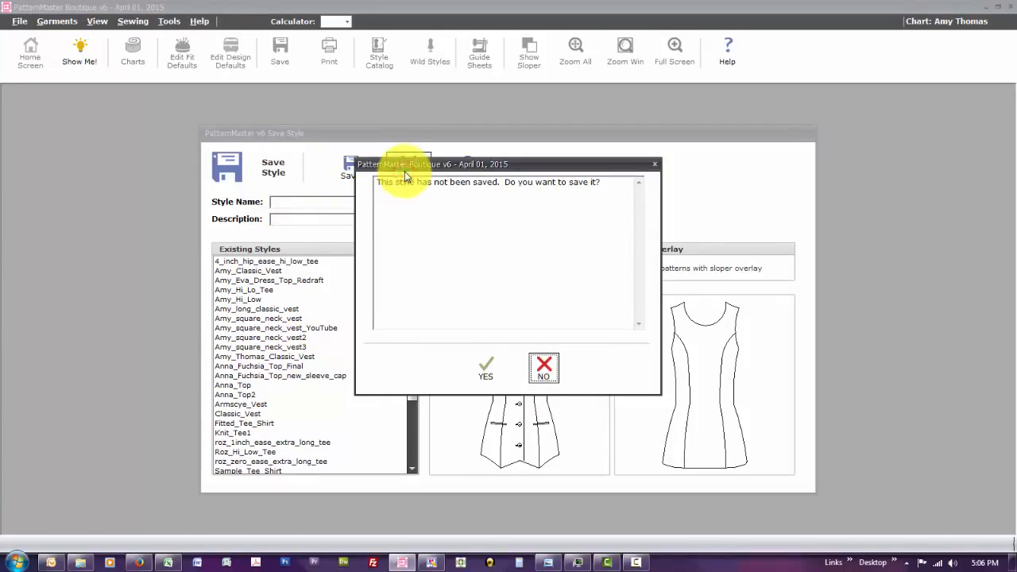
{"action": "left_click", "coordinate": [541, 369]}
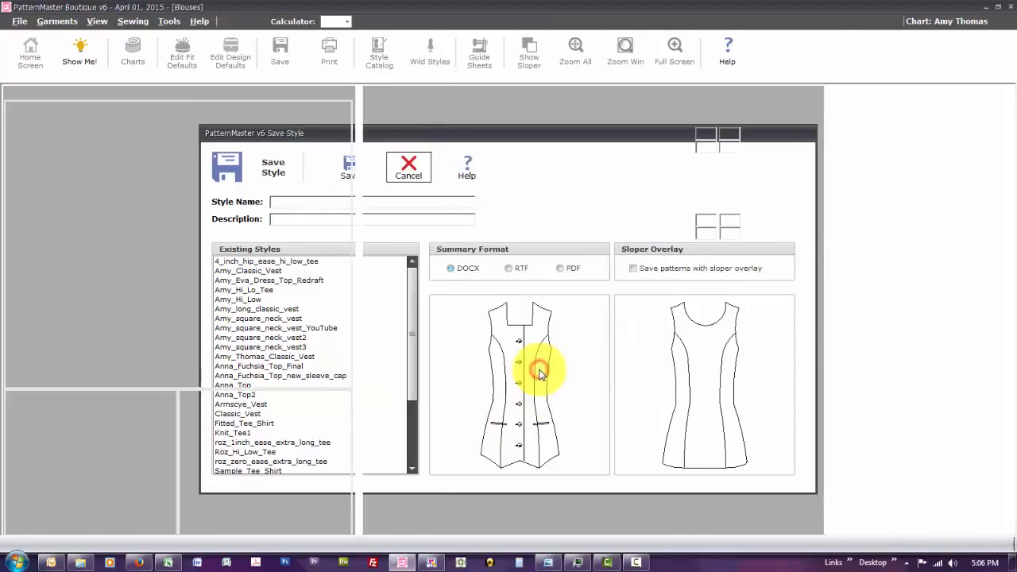
{"action": "left_click", "coordinate": [433, 563]}
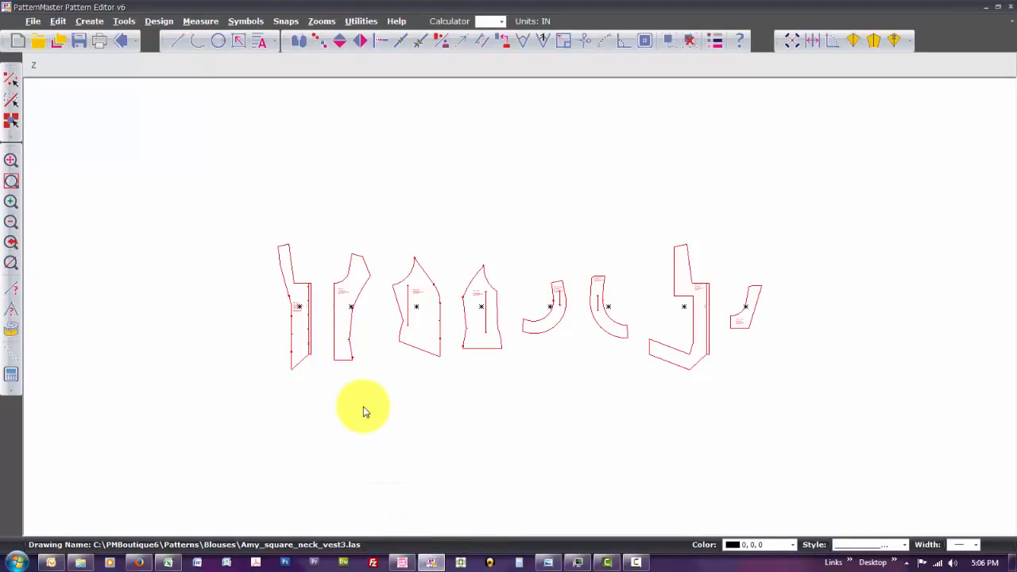
Select the first four vest pieces and copy them once (CO) to a spot below the originals
{"action": "left_click", "coordinate": [363, 410]}
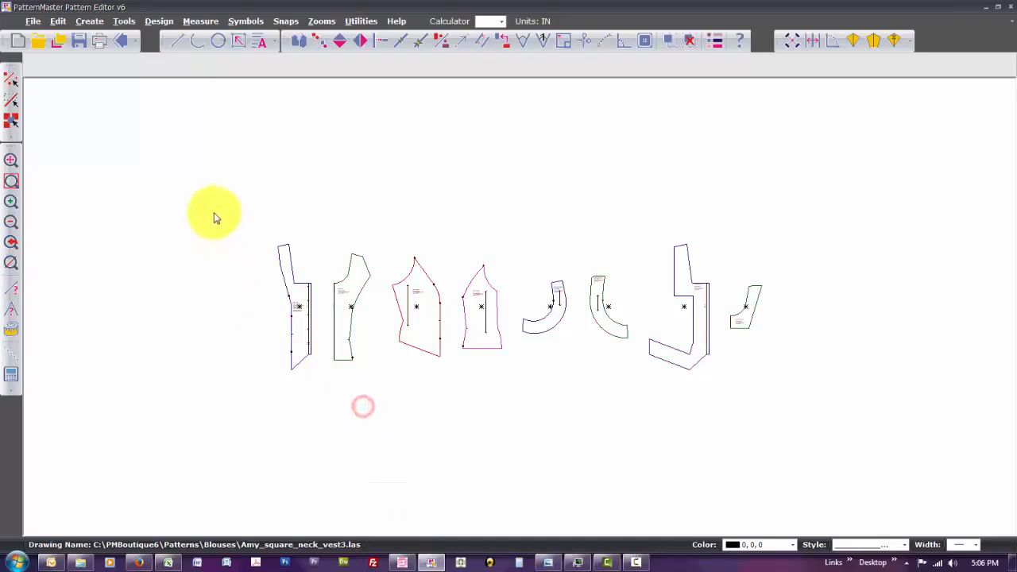
{"action": "left_click_drag", "start_coordinate": [243, 232], "coordinate": [519, 409]}
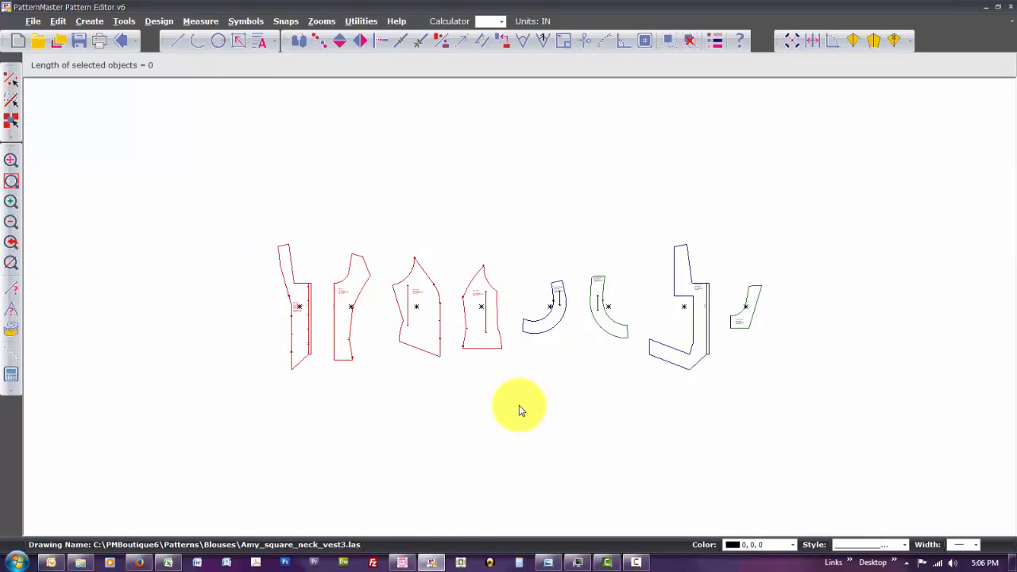
{"action": "scroll", "coordinate": [519, 410], "scroll_direction": "down", "scroll_amount": 3}
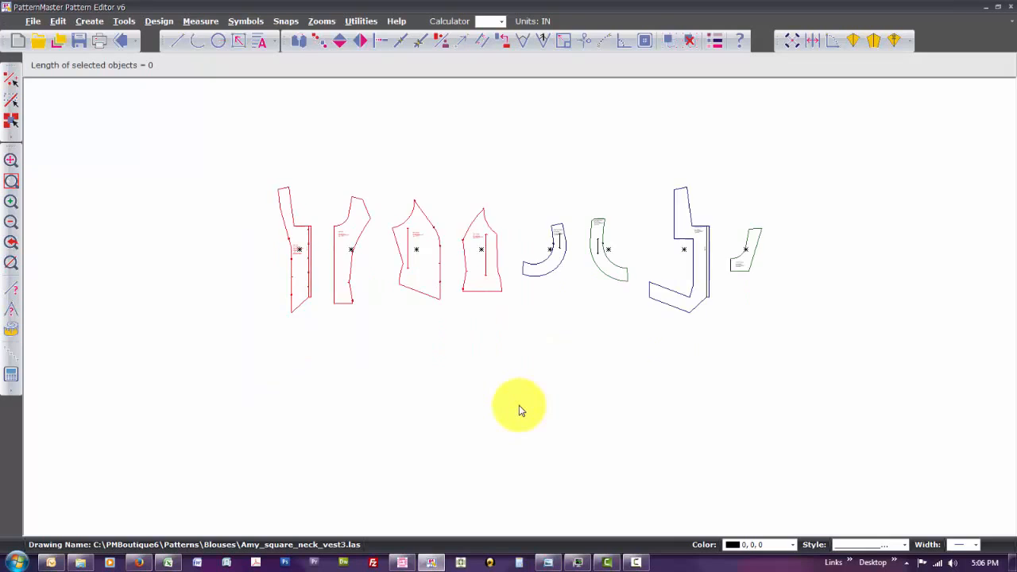
{"action": "scroll", "coordinate": [519, 409], "scroll_direction": "down", "scroll_amount": 2}
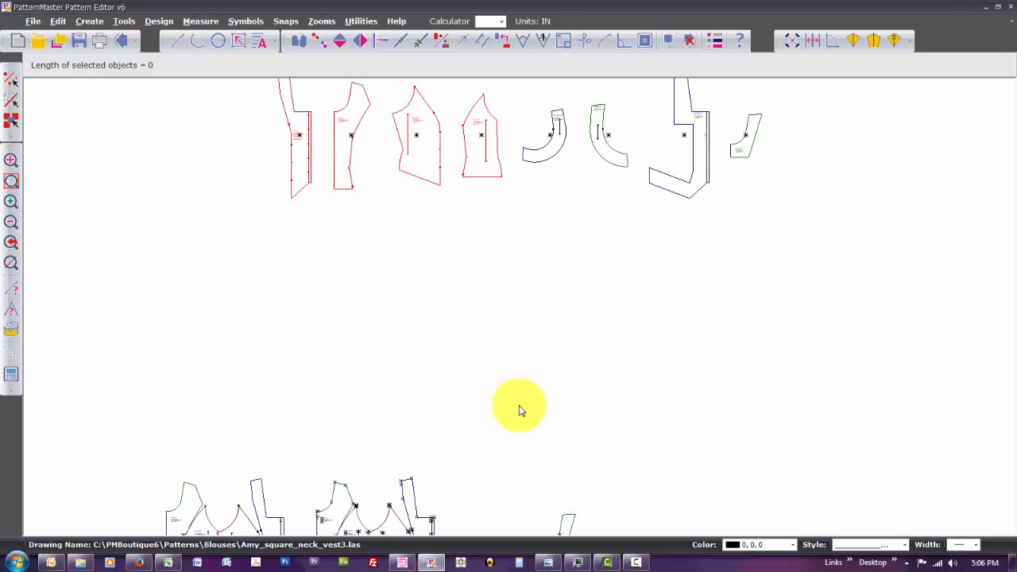
{"action": "key", "text": "c"}
{"action": "key", "text": "o"}
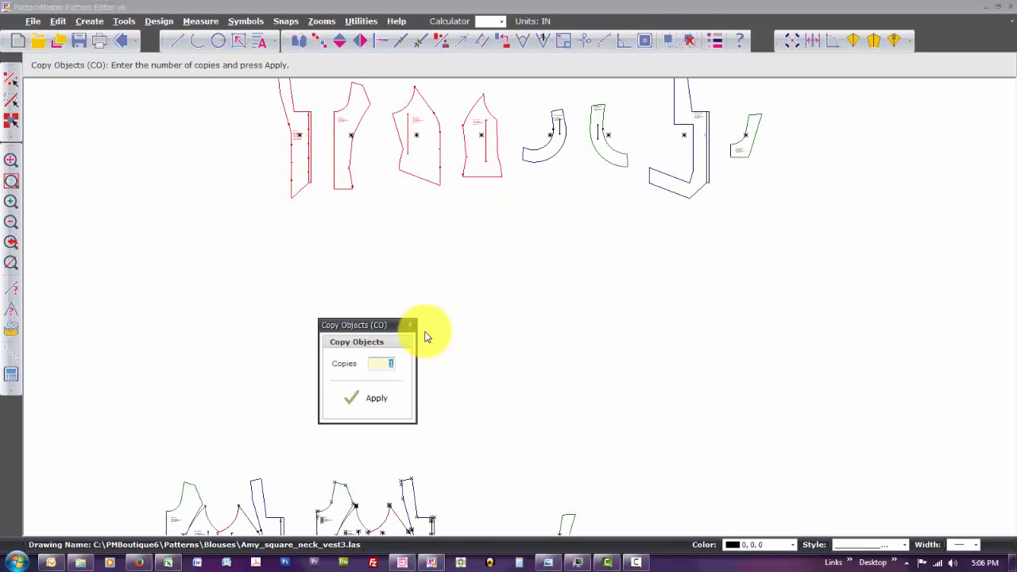
{"action": "key", "text": "Return"}
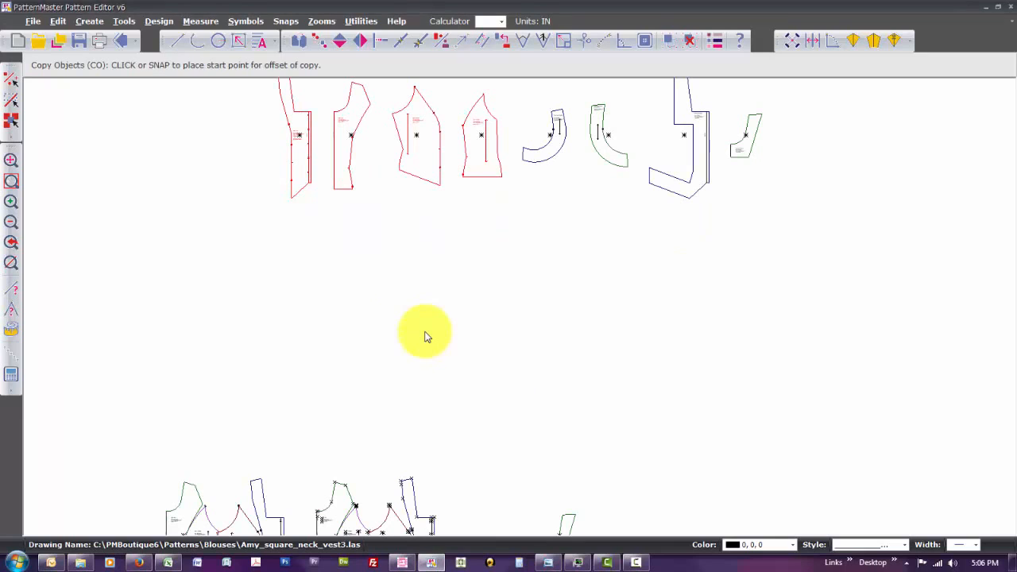
{"action": "left_click", "coordinate": [296, 144]}
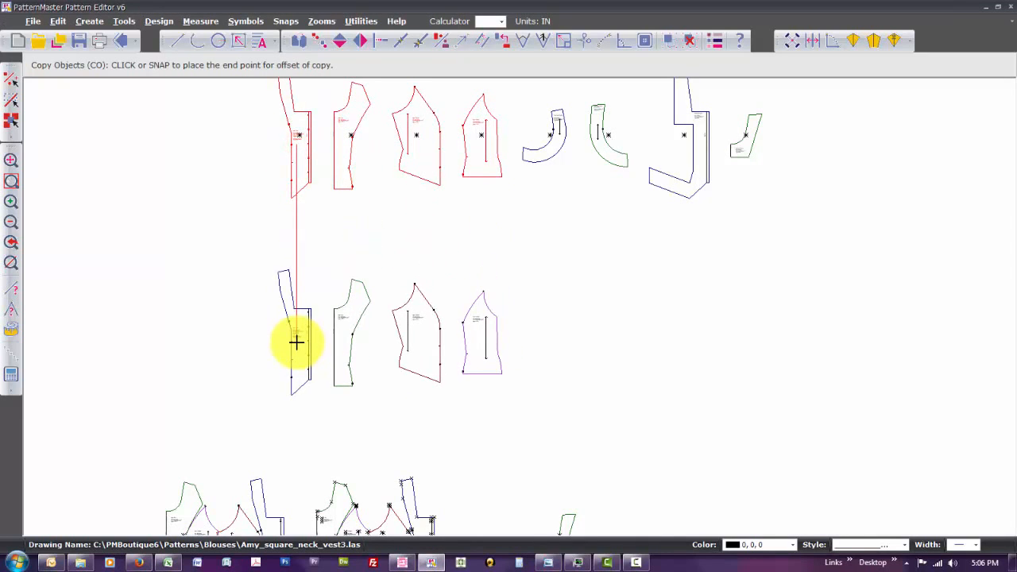
{"action": "left_click", "coordinate": [296, 338]}
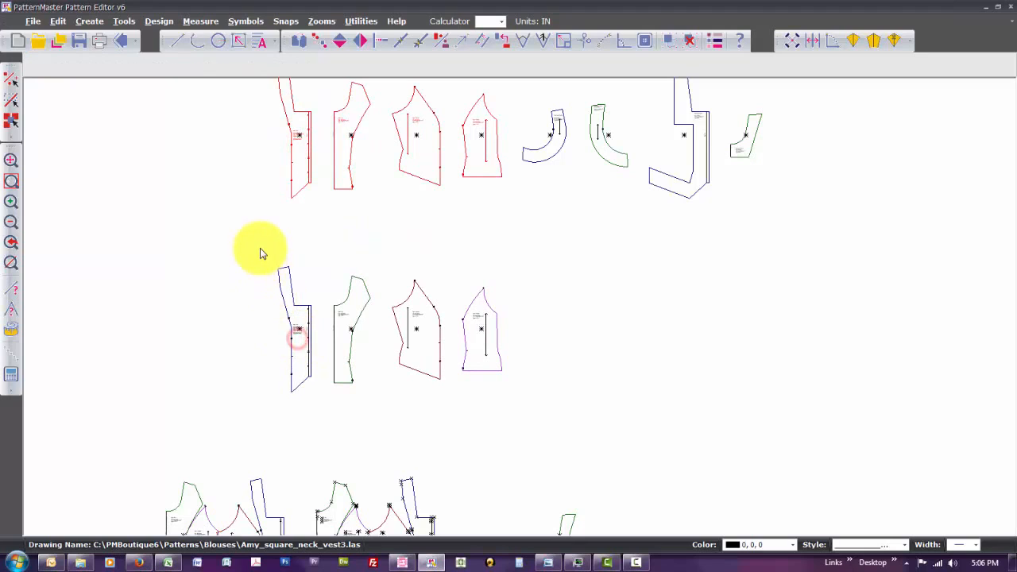
{"action": "left_click", "coordinate": [261, 249]}
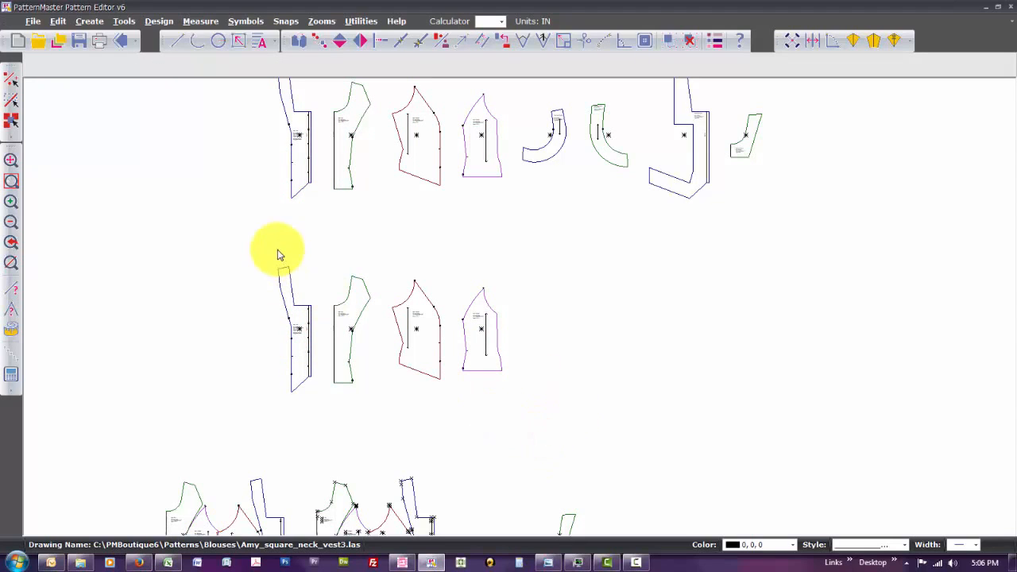
Zoom in on the copies and shift the front, purple and green pieces against the third piece
{"action": "type", "text": "ZW"}
{"action": "key", "text": "Return"}
{"action": "left_click", "coordinate": [247, 255]}
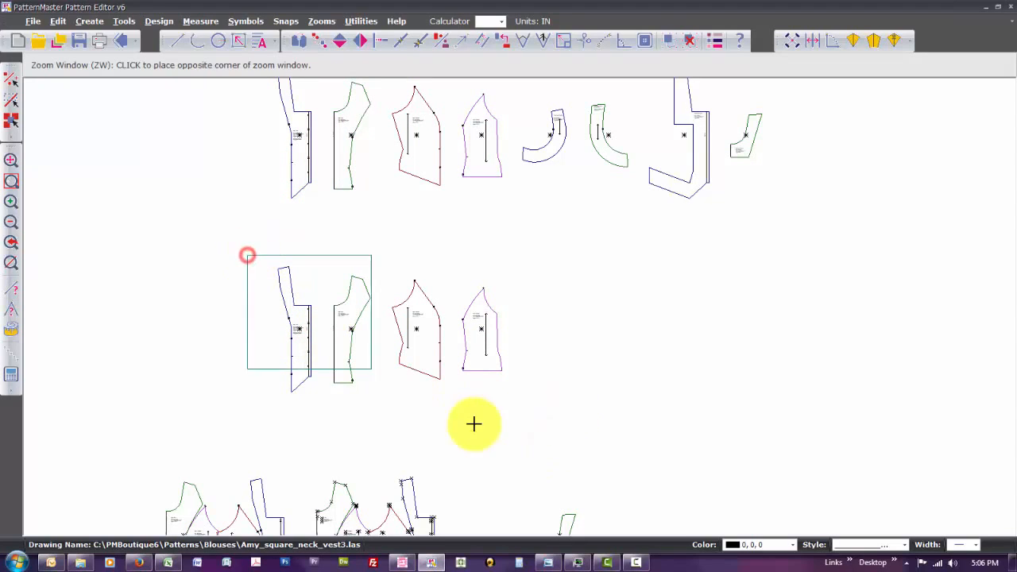
{"action": "left_click", "coordinate": [539, 405]}
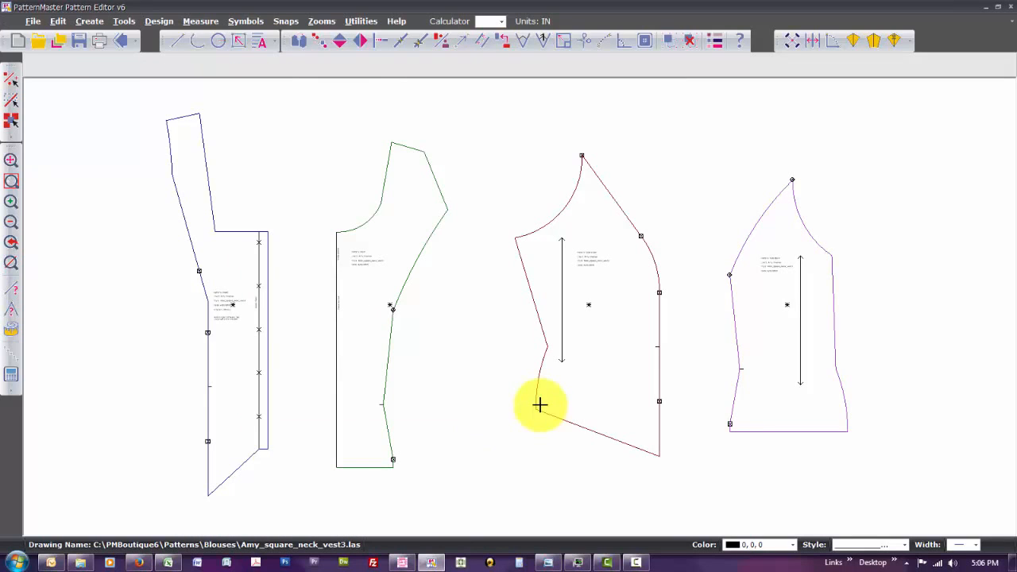
{"action": "left_click", "coordinate": [209, 306]}
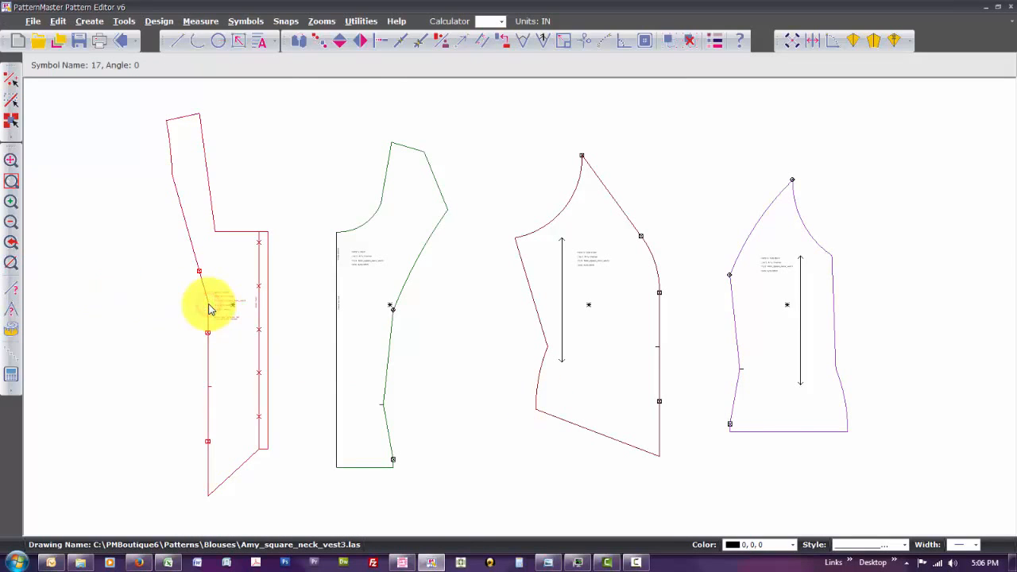
{"action": "left_click", "coordinate": [208, 306]}
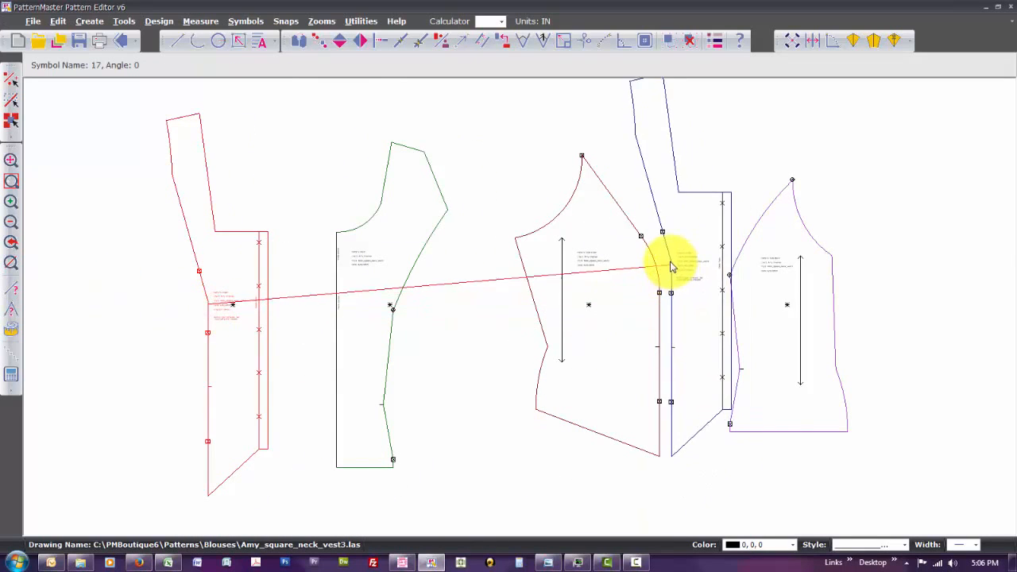
{"action": "left_click", "coordinate": [662, 270]}
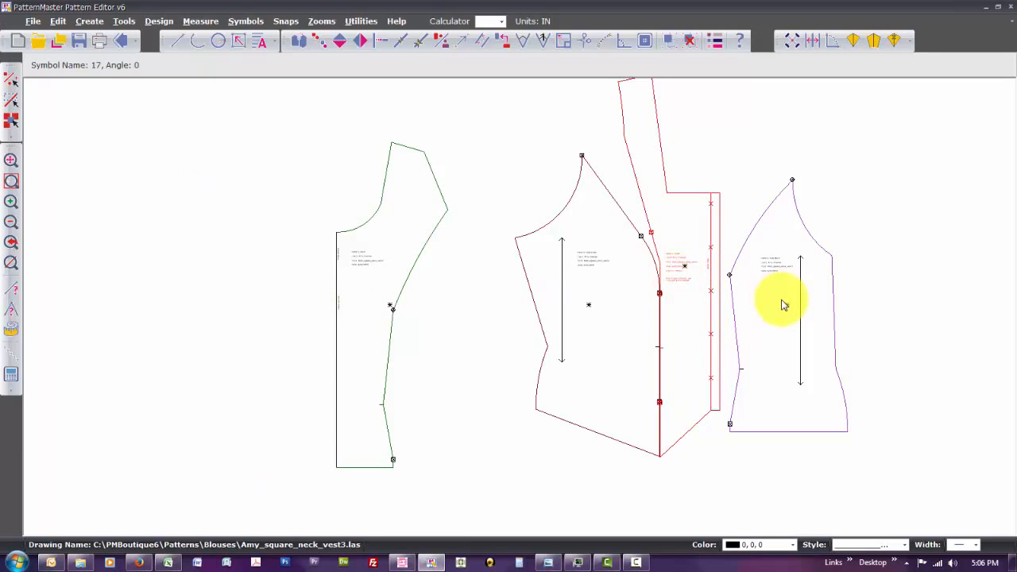
{"action": "left_click", "coordinate": [782, 302]}
{"action": "left_click", "coordinate": [783, 302]}
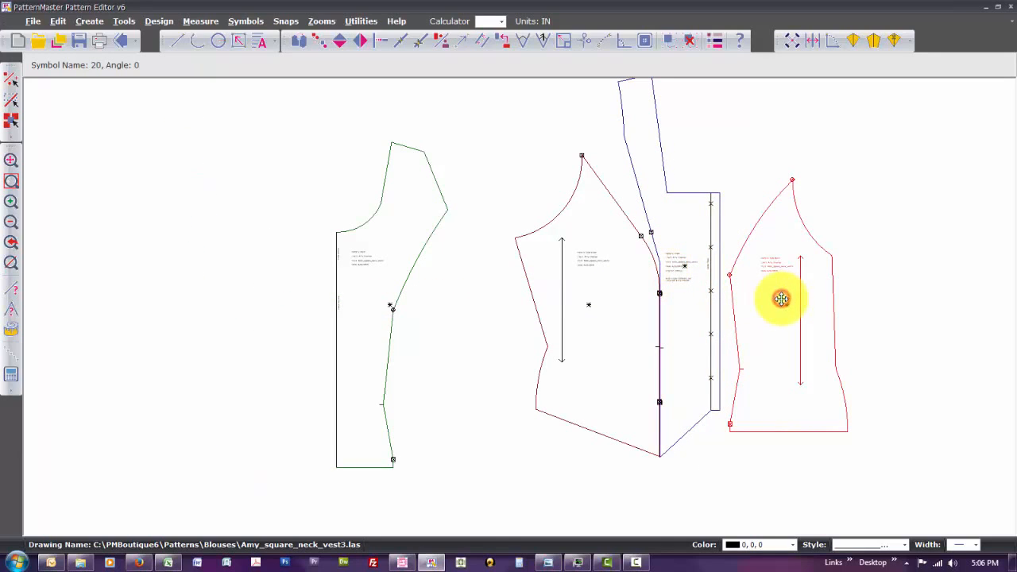
{"action": "left_click", "coordinate": [469, 280]}
{"action": "left_click", "coordinate": [393, 278]}
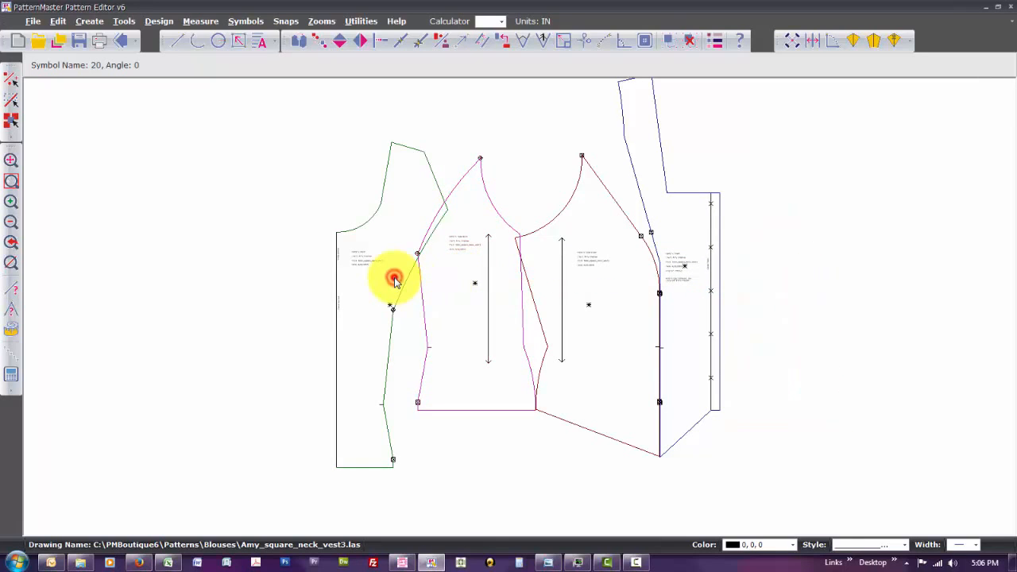
{"action": "left_click", "coordinate": [419, 218]}
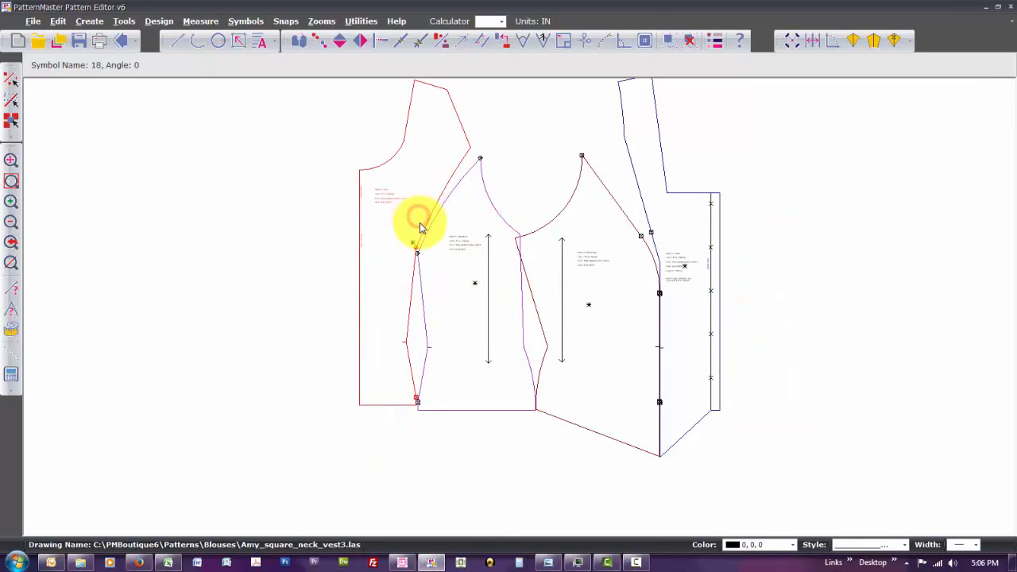
Move the left piece so its dart bottom and hem line up with the neighbouring hem
{"action": "left_click", "coordinate": [418, 223]}
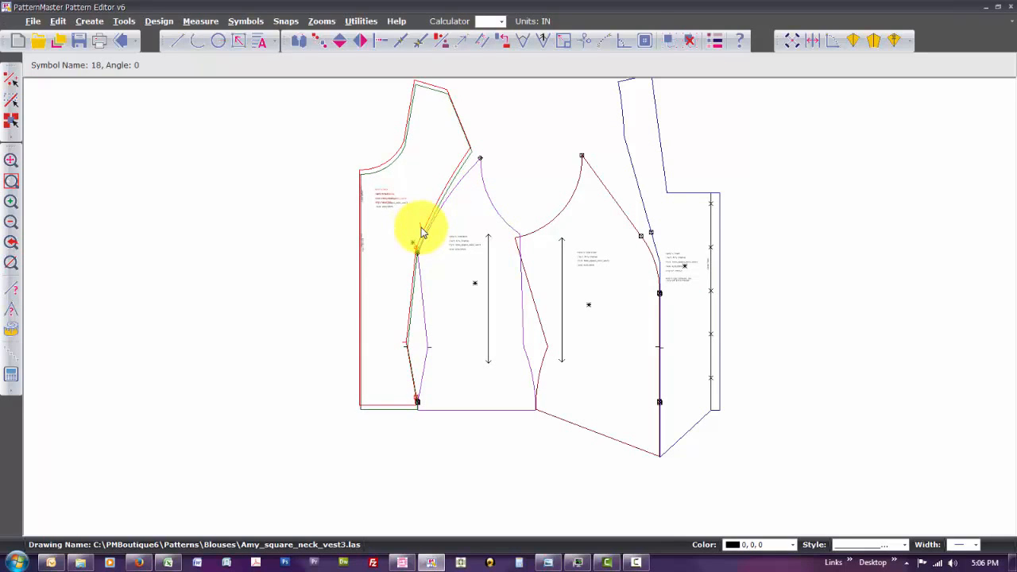
{"action": "type", "text": "zw"}
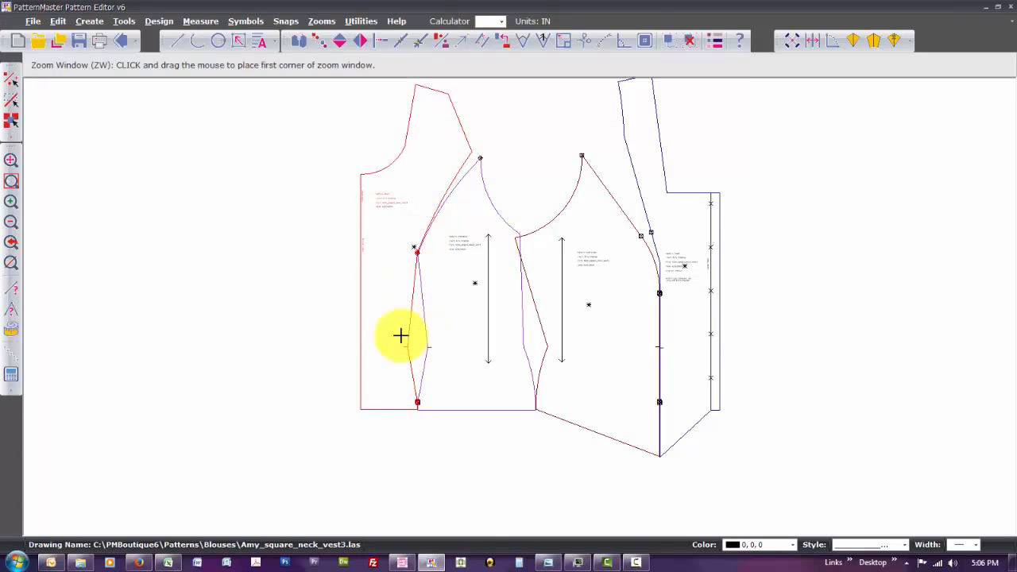
{"action": "left_click", "coordinate": [408, 399]}
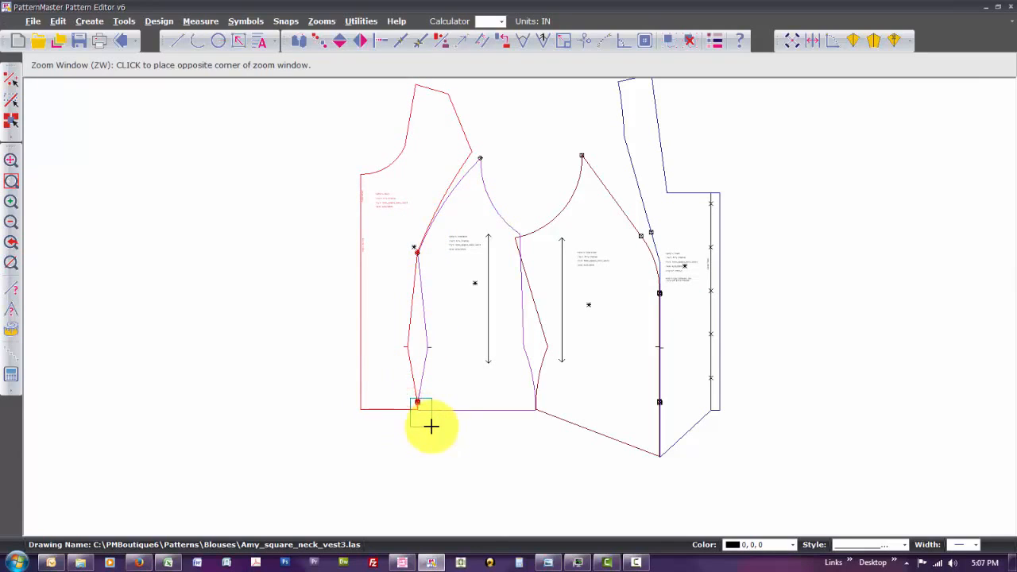
{"action": "left_click", "coordinate": [429, 425]}
{"action": "left_click", "coordinate": [412, 219]}
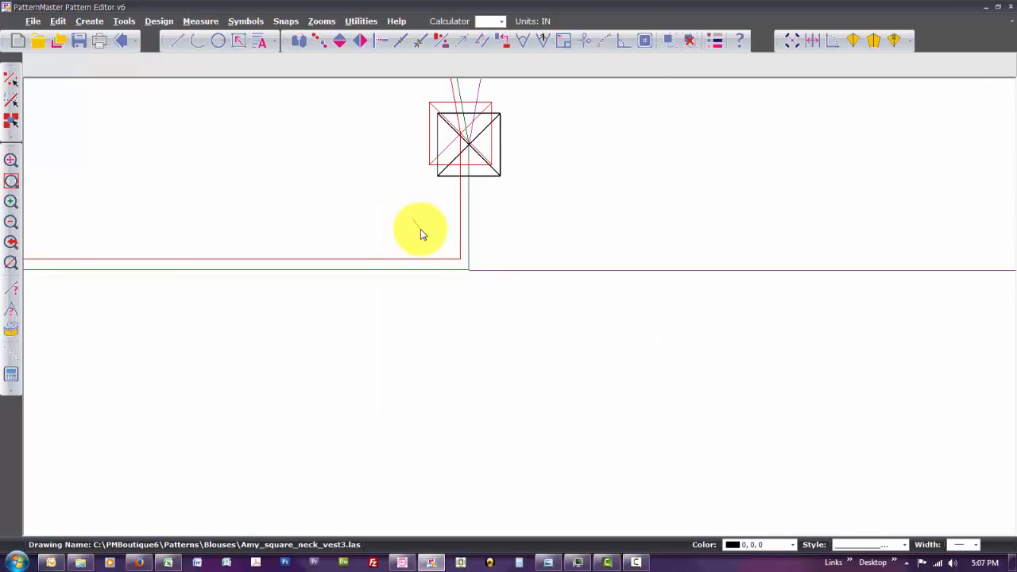
{"action": "left_click", "coordinate": [421, 229]}
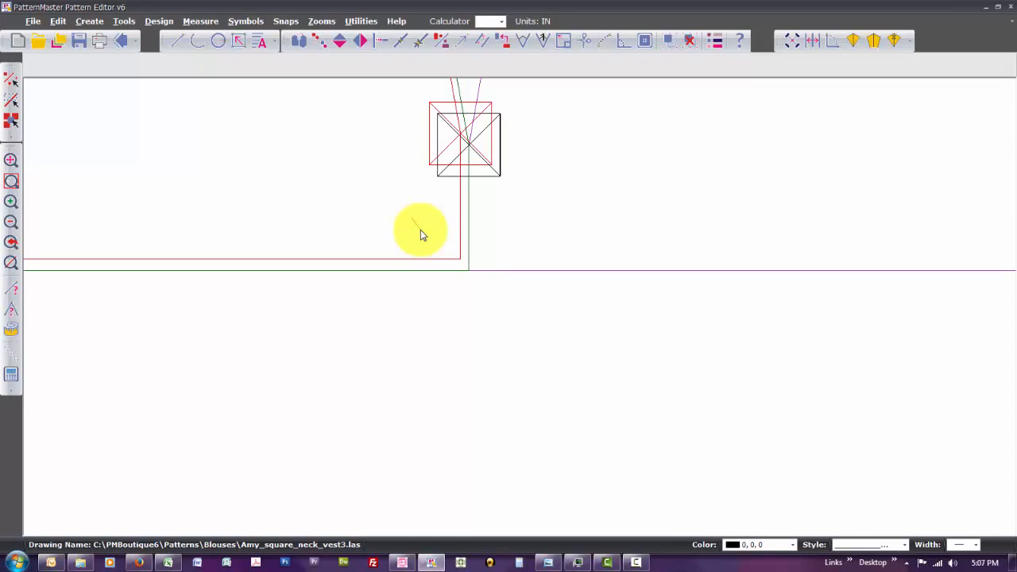
Zoom in on the point marker and try repositioning it, then cancel, leaving it in place
{"action": "key", "text": "z"}
{"action": "key", "text": "w"}
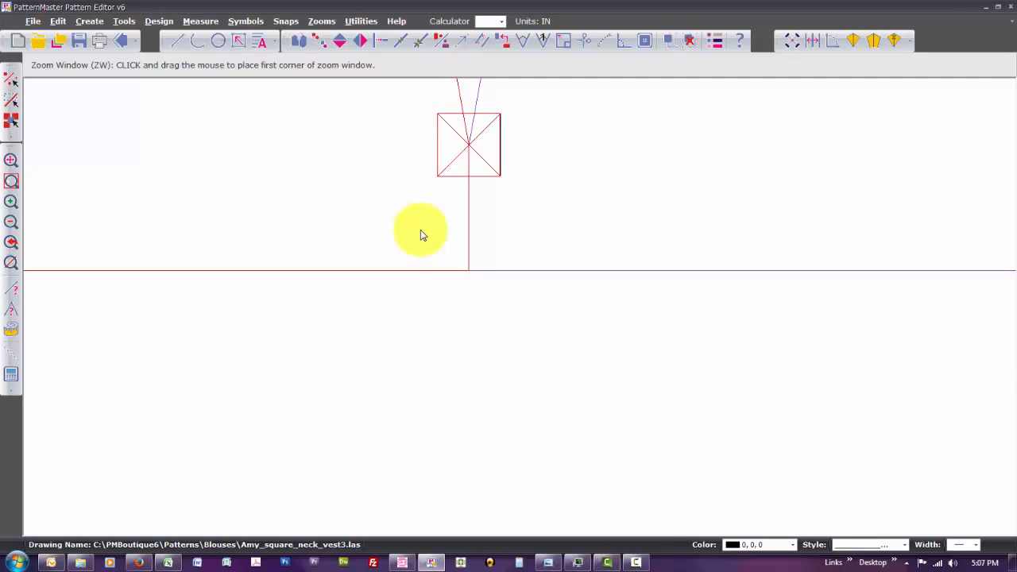
{"action": "left_click", "coordinate": [417, 109]}
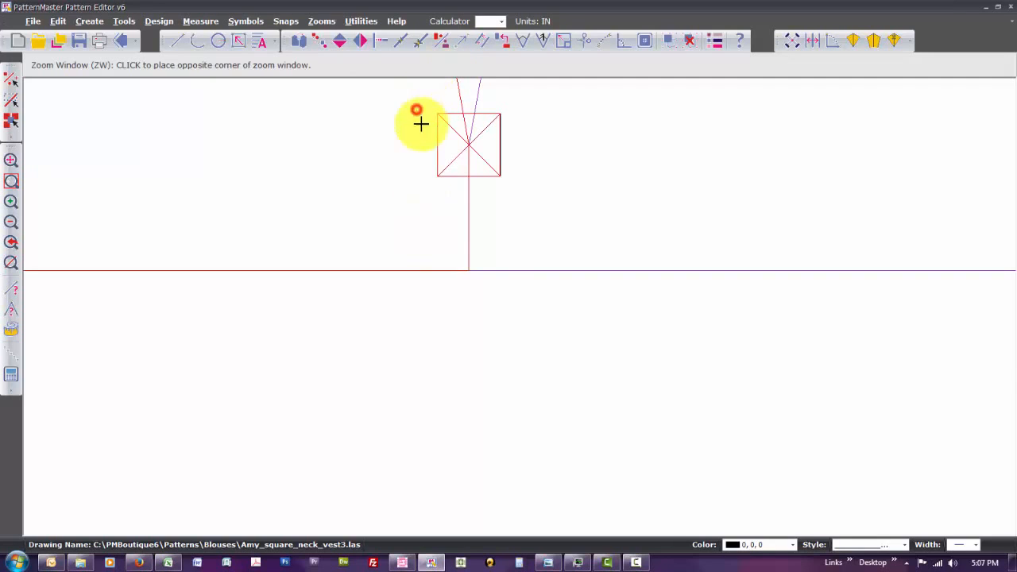
{"action": "left_click", "coordinate": [508, 284]}
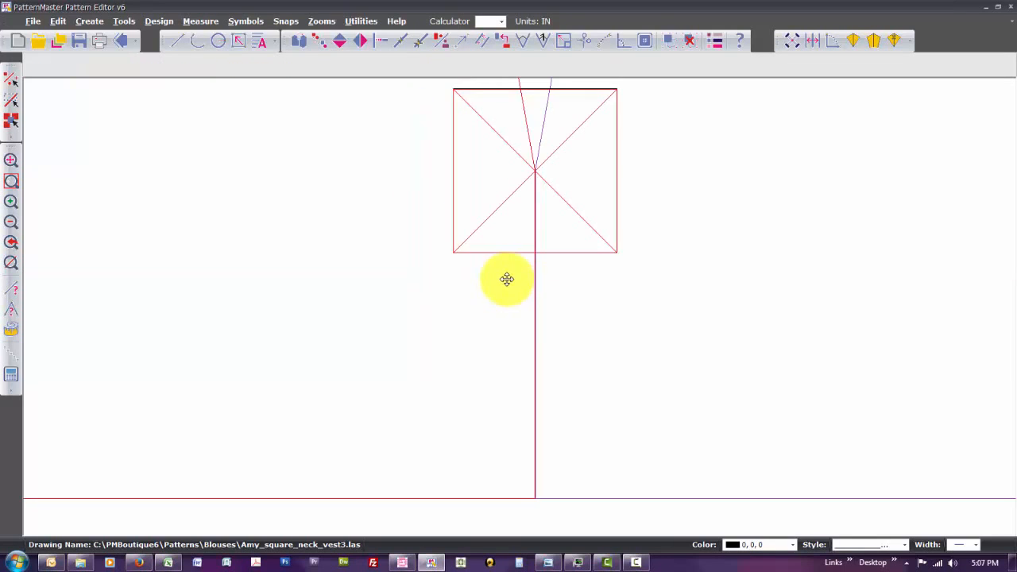
{"action": "mouse_move", "coordinate": [507, 277]}
{"action": "left_mouse_down"}
{"action": "mouse_move", "coordinate": [471, 286]}
{"action": "mouse_move", "coordinate": [514, 284]}
{"action": "mouse_move", "coordinate": [486, 289]}
{"action": "left_mouse_up"}
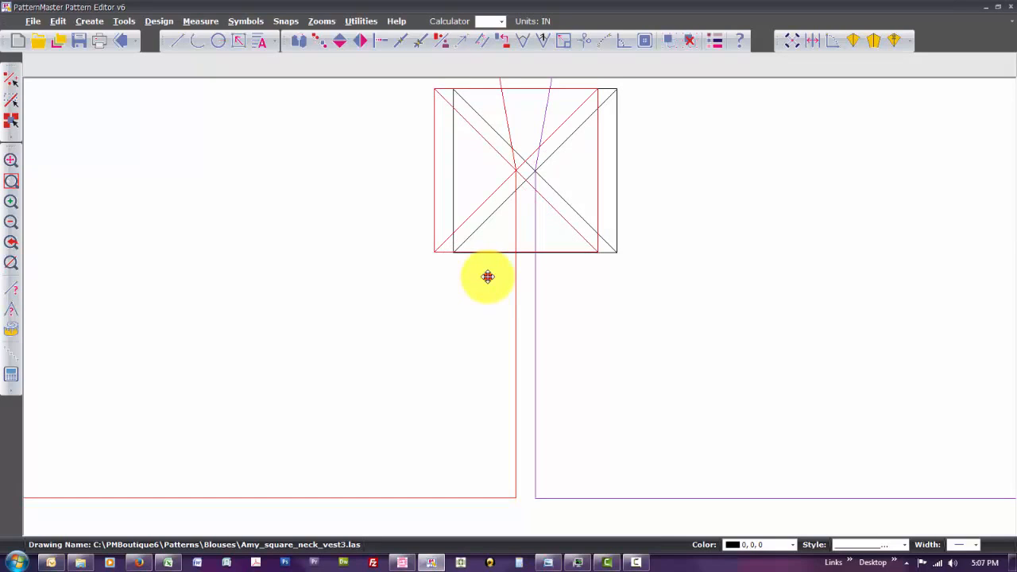
{"action": "left_click_drag", "start_coordinate": [487, 278], "coordinate": [509, 280]}
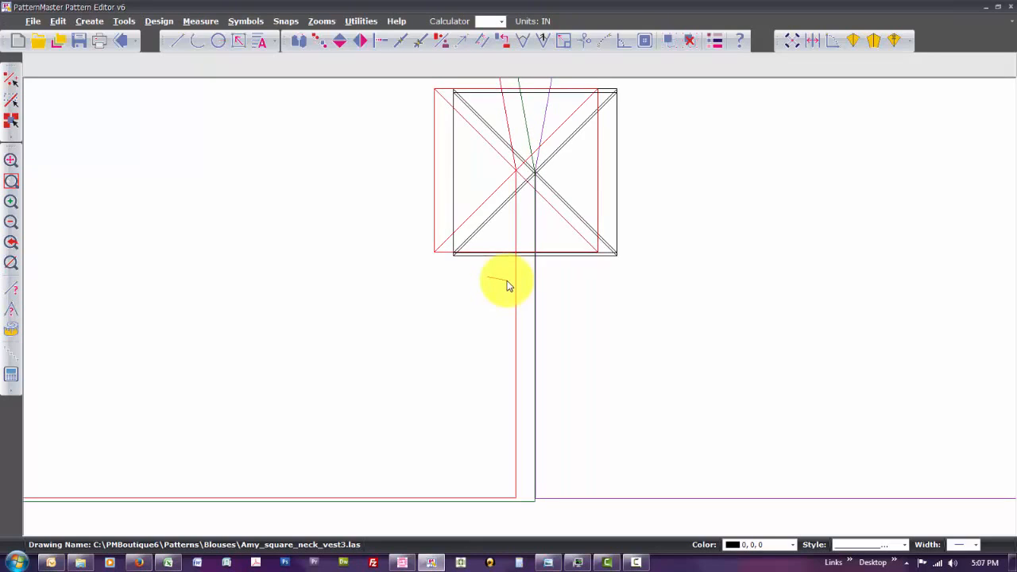
{"action": "left_click_drag", "start_coordinate": [509, 283], "coordinate": [443, 326]}
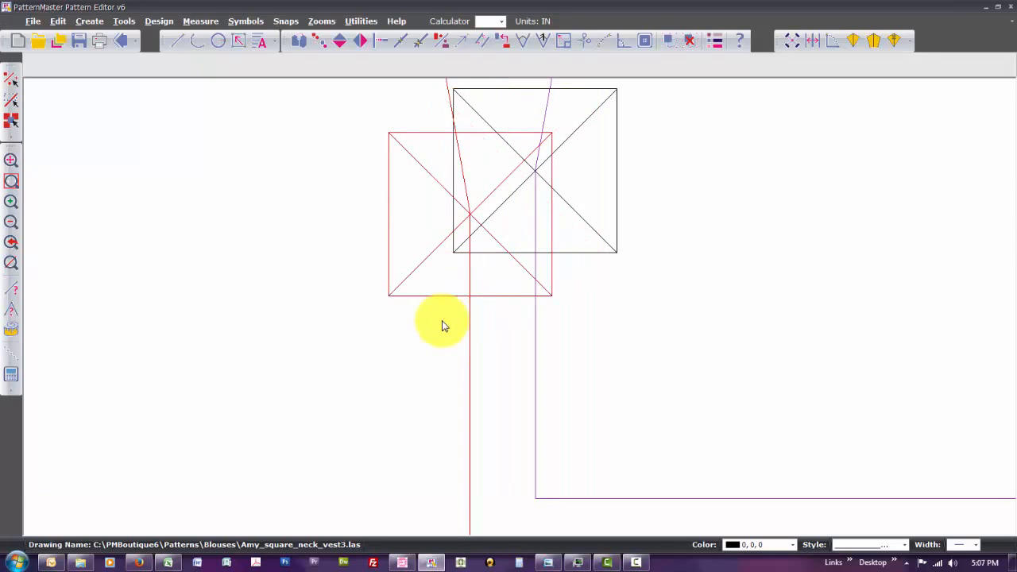
{"action": "left_click", "coordinate": [344, 250]}
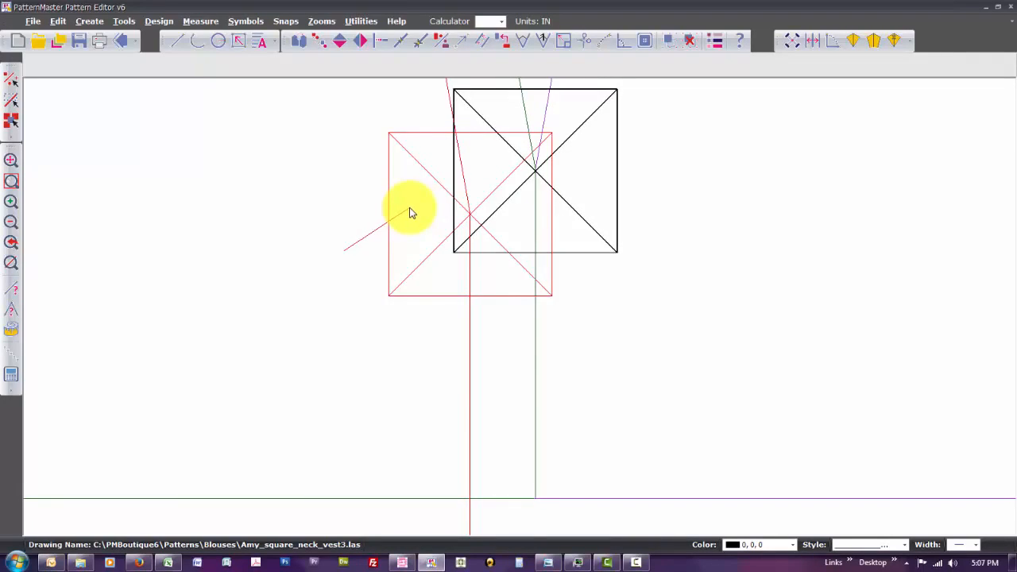
{"action": "key", "text": "Escape"}
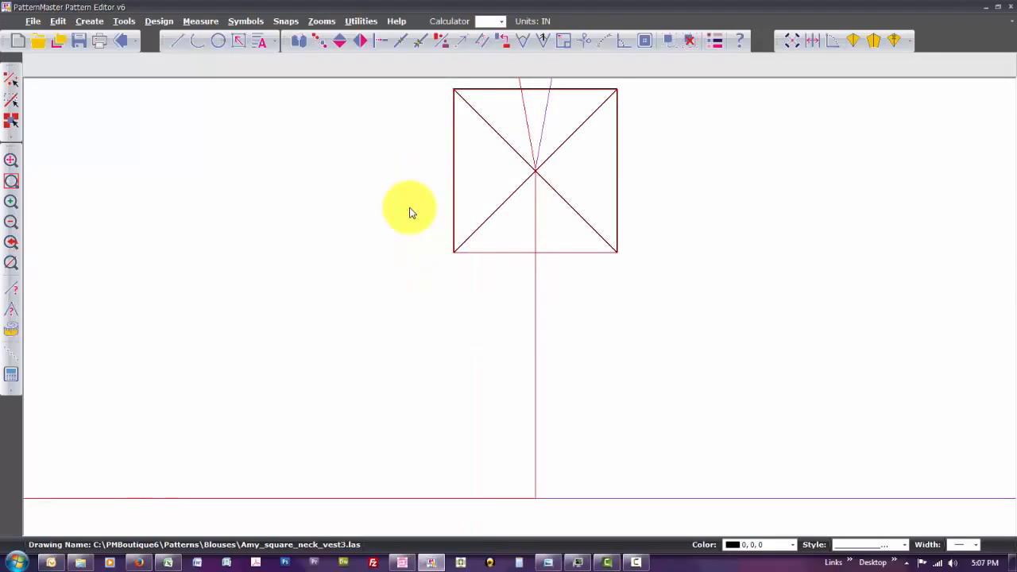
{"action": "key", "text": "Right"}
{"action": "key", "text": "Right"}
{"action": "key", "text": "Right"}
{"action": "key", "text": "Right"}
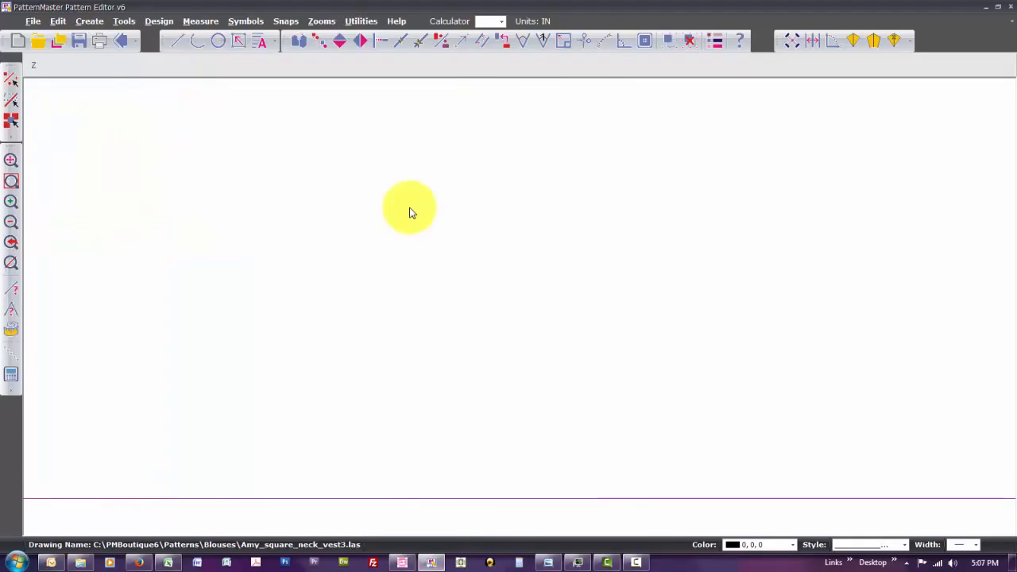
Snap the side front piece's lower hem corner onto the adjoining piece's hem corner
{"action": "key", "text": "Right"}
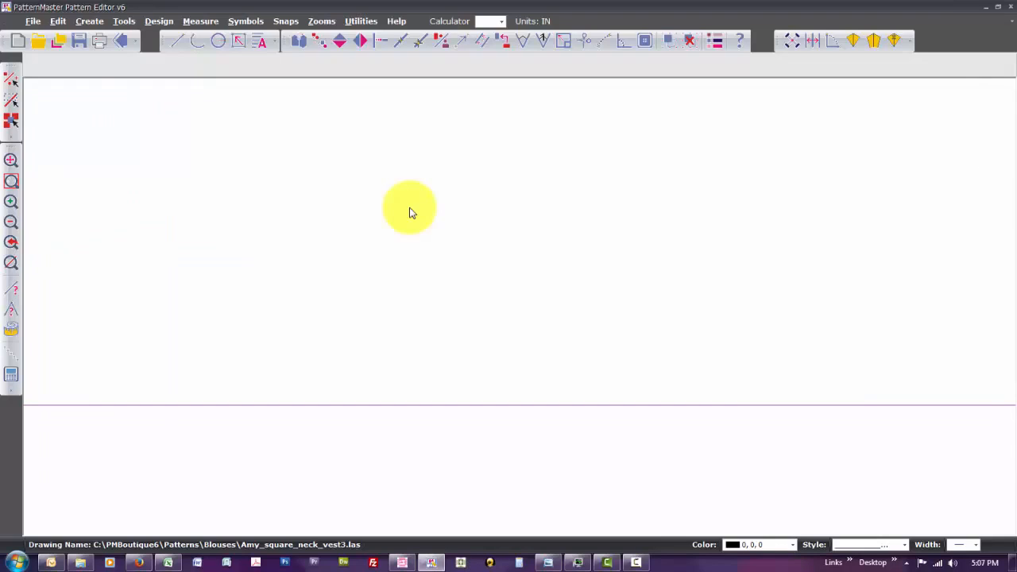
{"action": "key", "text": "Right"}
{"action": "key", "text": "Right"}
{"action": "key", "text": "Right"}
{"action": "key", "text": "Right"}
{"action": "left_click", "coordinate": [592, 261]}
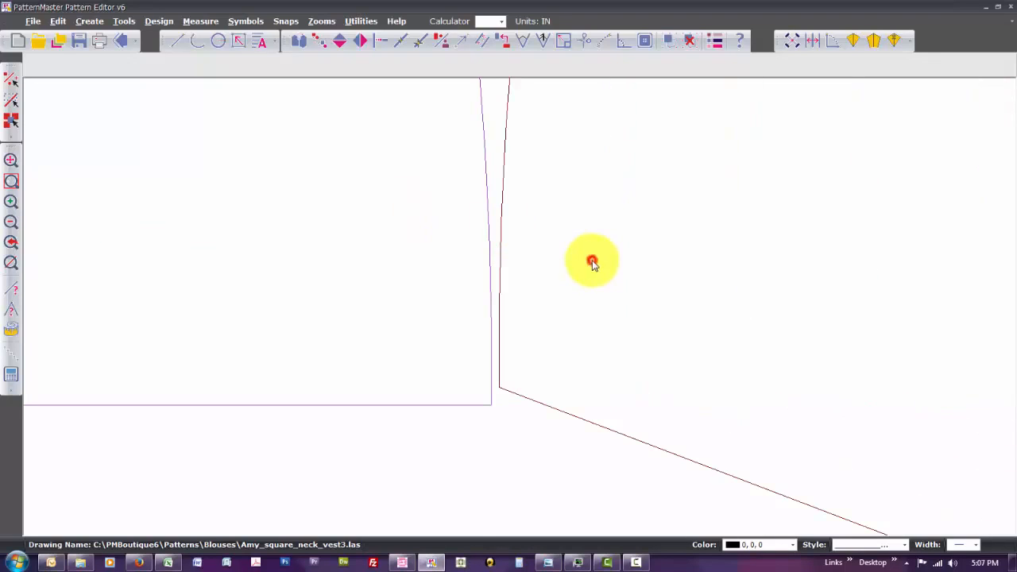
{"action": "left_click", "coordinate": [592, 260]}
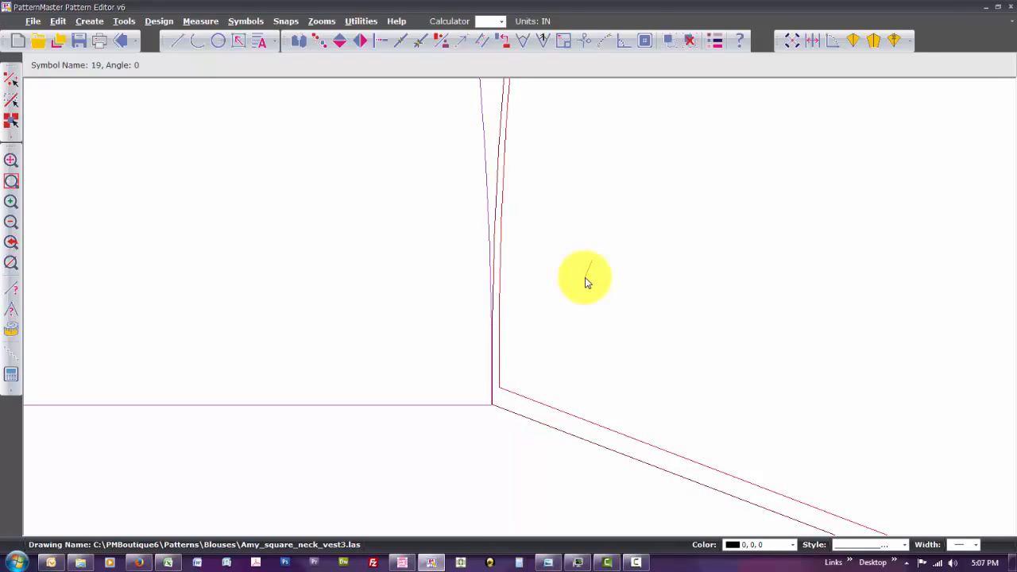
{"action": "left_click", "coordinate": [584, 278]}
{"action": "type", "text": "zw"}
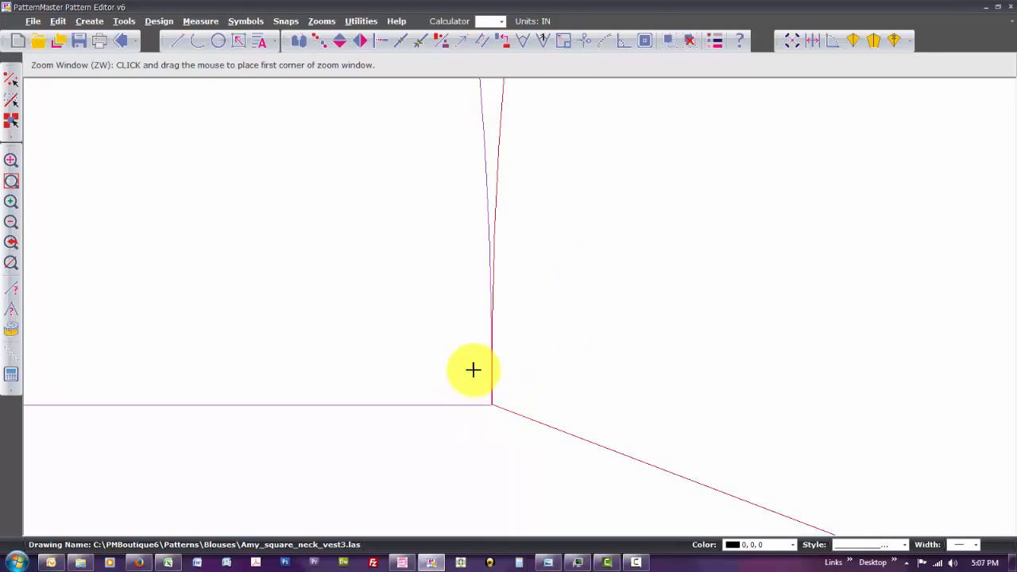
{"action": "left_click", "coordinate": [472, 370]}
{"action": "left_click", "coordinate": [517, 437]}
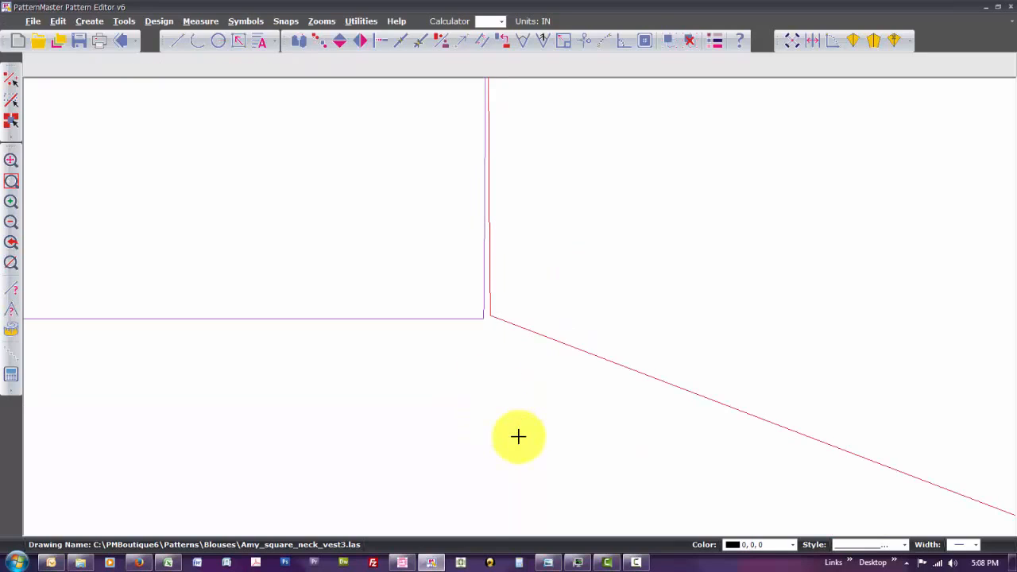
{"action": "left_click", "coordinate": [569, 302]}
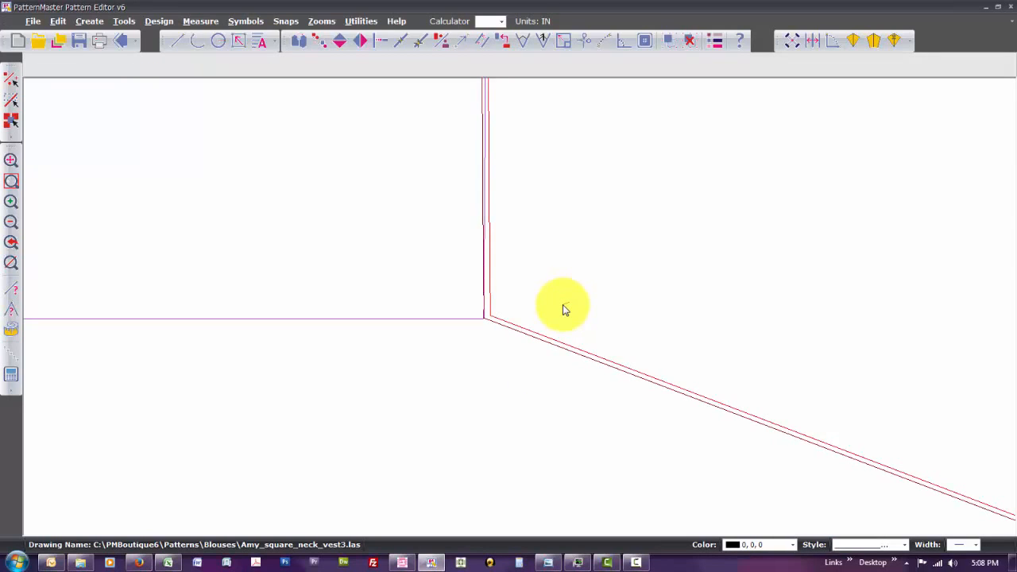
{"action": "left_click", "coordinate": [563, 305]}
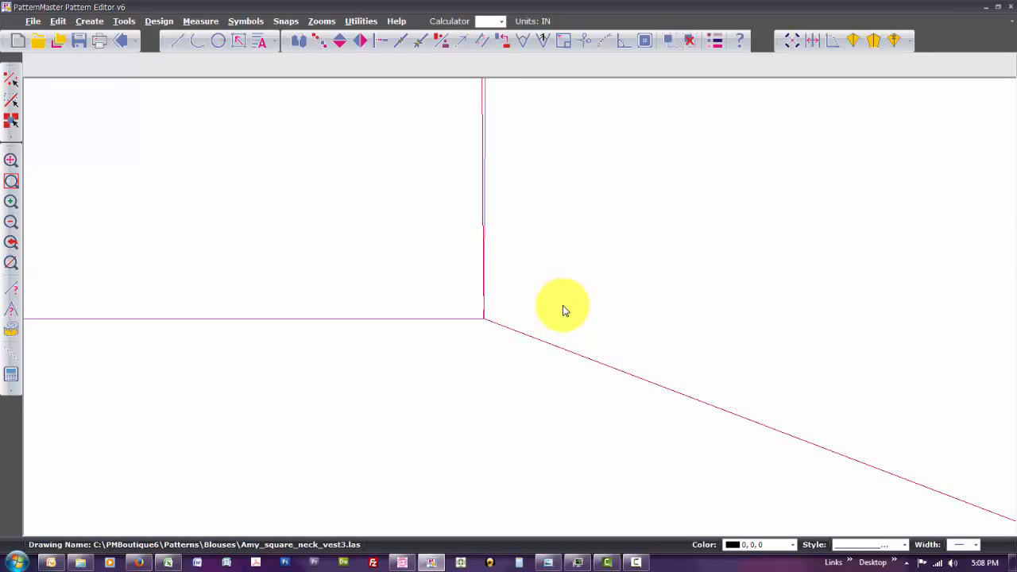
Zoom in near the front hem point and move the point marker back onto the vertical line
{"action": "key", "text": "z"}
{"action": "key", "text": "p"}
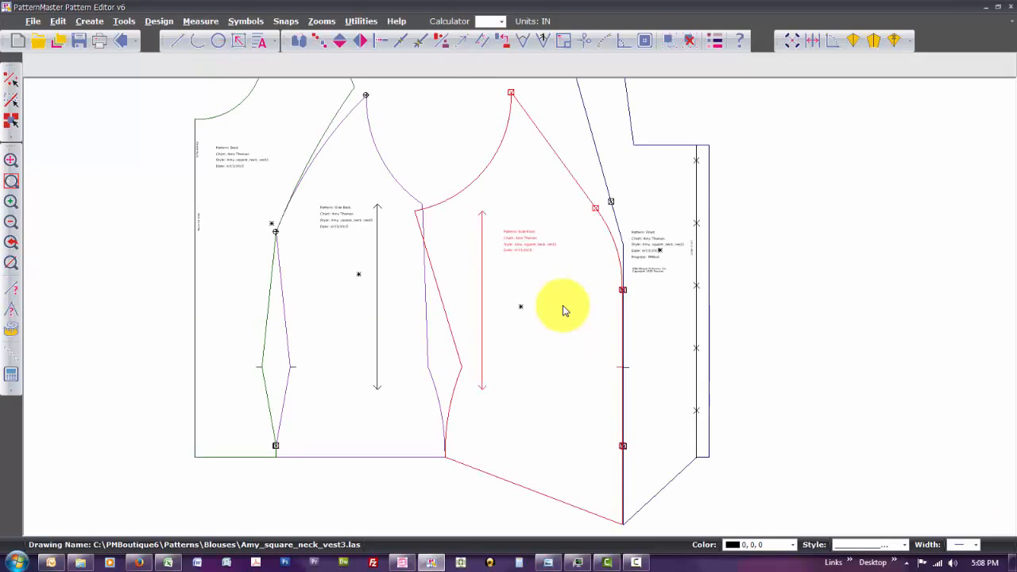
{"action": "key", "text": "Right"}
{"action": "key", "text": "z"}
{"action": "key", "text": "w"}
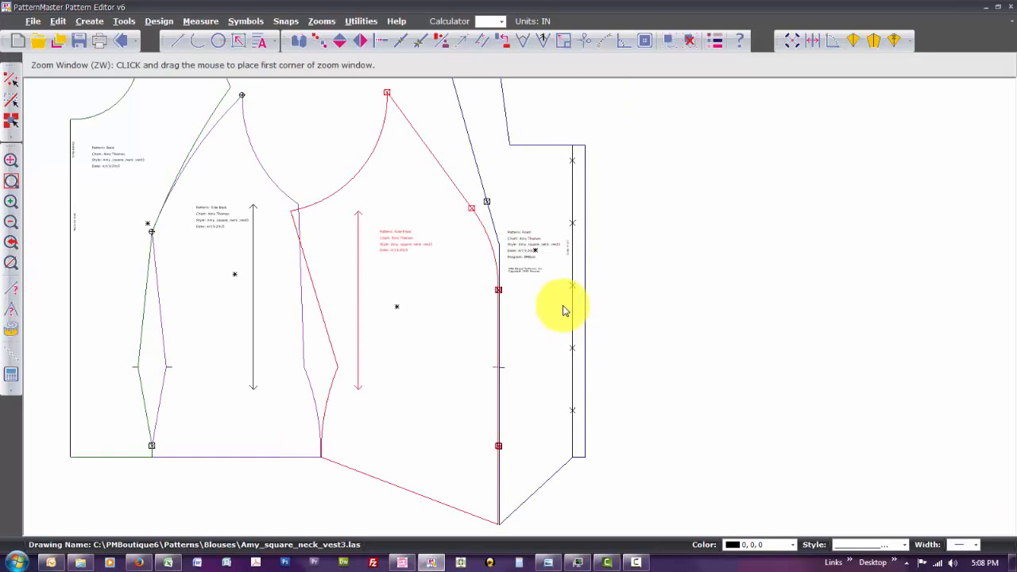
{"action": "left_click", "coordinate": [490, 433]}
{"action": "left_click", "coordinate": [518, 535]}
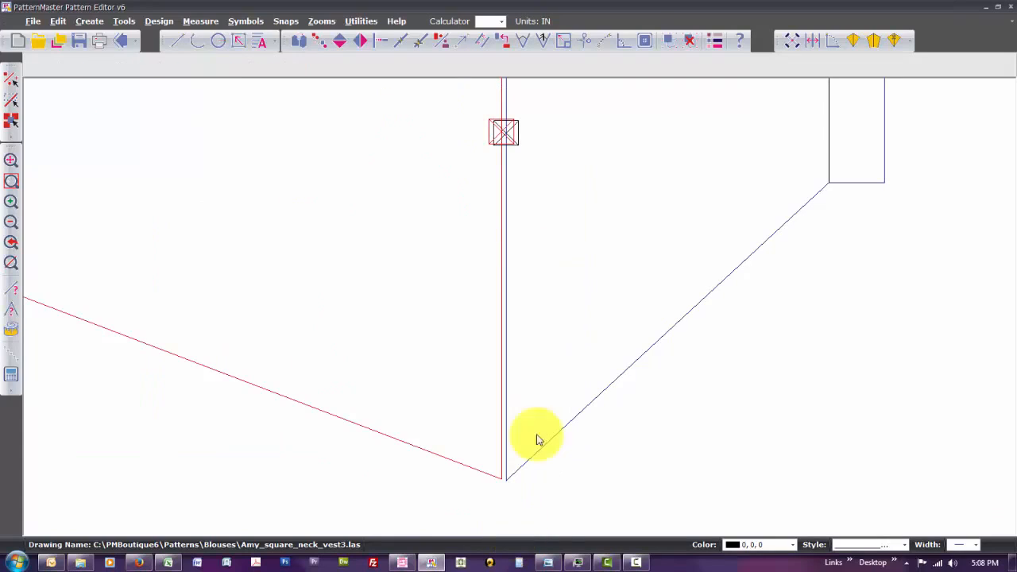
{"action": "key", "text": "w"}
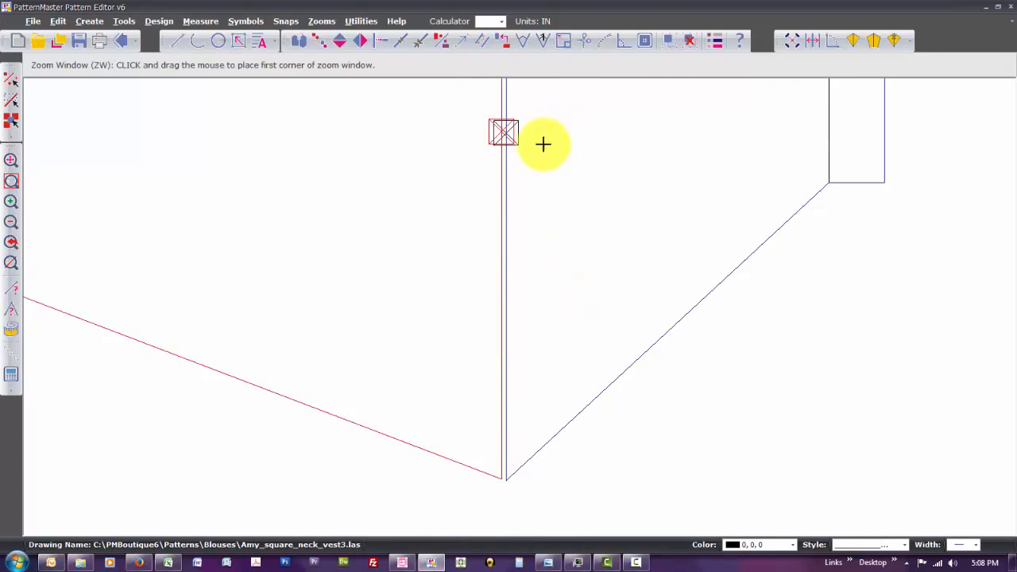
{"action": "left_click", "coordinate": [469, 114]}
{"action": "left_click", "coordinate": [534, 169]}
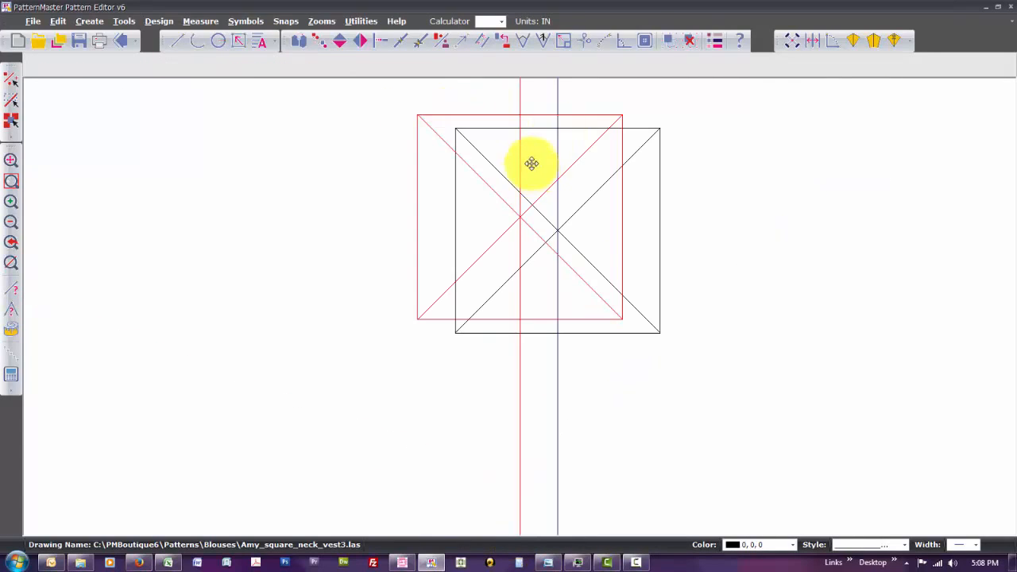
{"action": "left_click", "coordinate": [628, 94]}
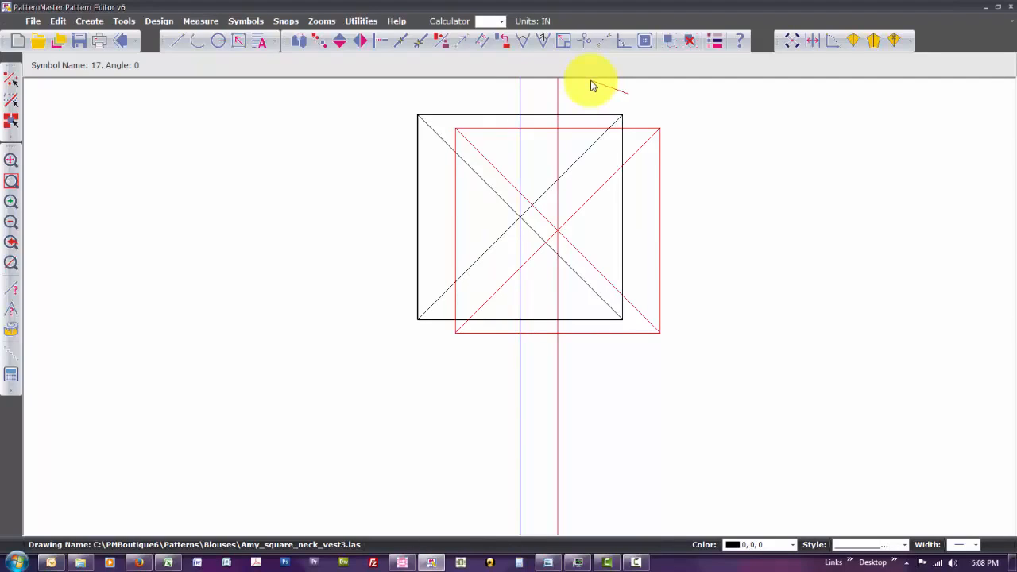
{"action": "left_click", "coordinate": [591, 86]}
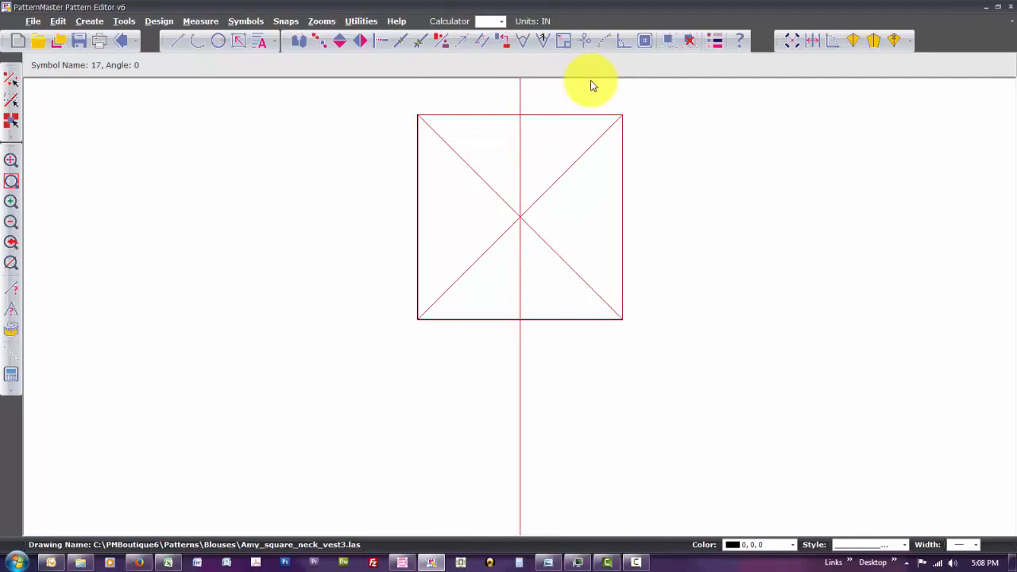
Pan down to the front hem point and zoom out to the entire vest pattern
{"action": "key", "text": "Down"}
{"action": "key", "text": "Down"}
{"action": "key", "text": "Down"}
{"action": "key", "text": "Down"}
{"action": "key", "text": "Down"}
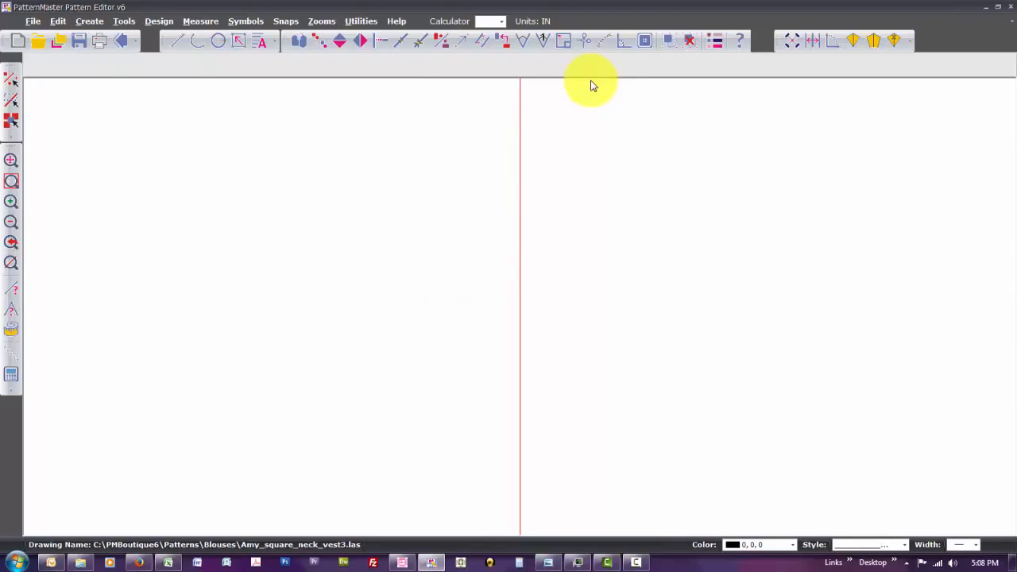
{"action": "key", "text": "Down"}
{"action": "key", "text": "Down"}
{"action": "key", "text": "Down"}
{"action": "key", "text": "Down"}
{"action": "key", "text": "Down"}
{"action": "key", "text": "Down"}
{"action": "key", "text": "Down"}
{"action": "key", "text": "Down"}
{"action": "key", "text": "Down"}
{"action": "key", "text": "Down"}
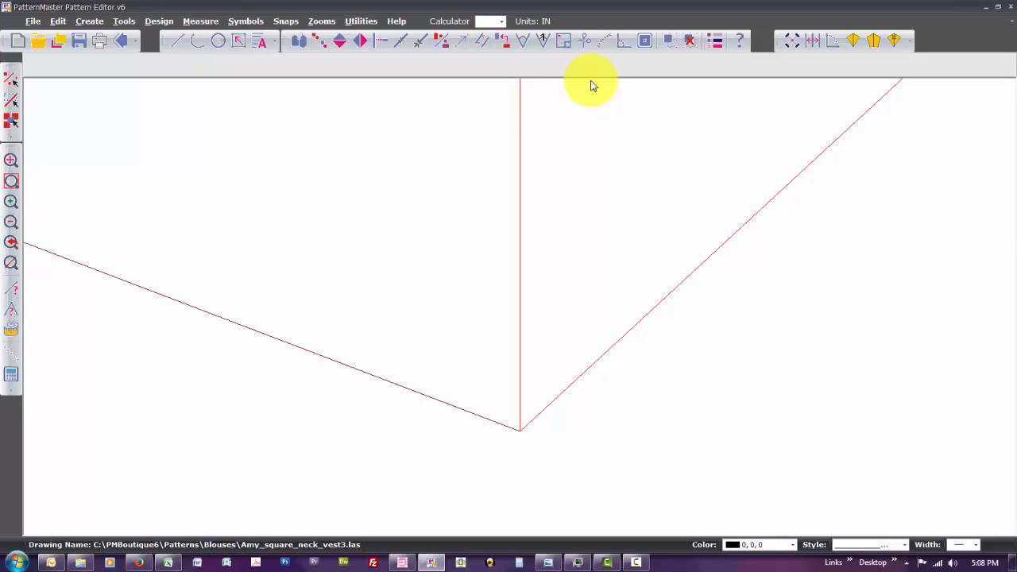
{"action": "key", "text": "a"}
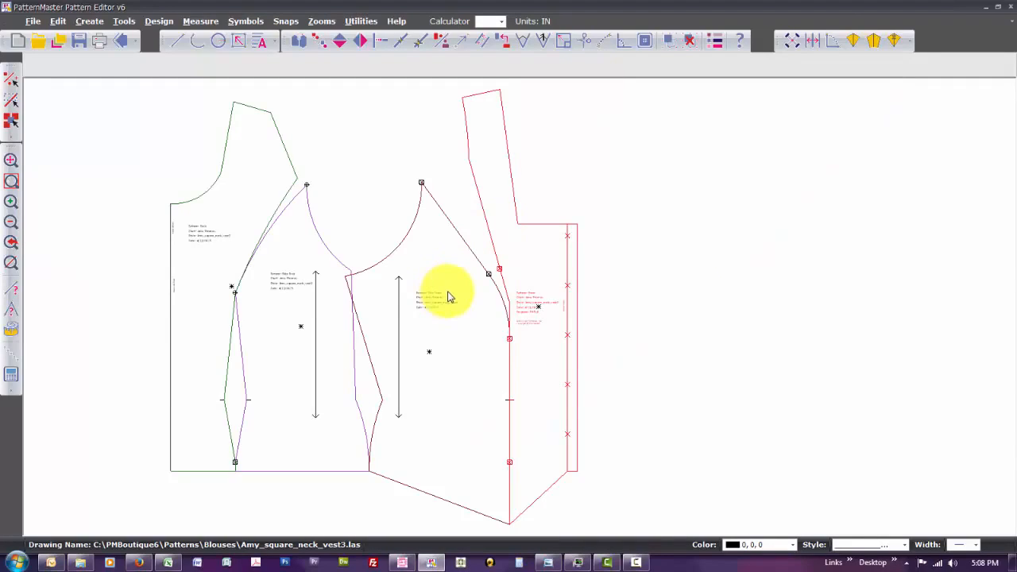
Copy the three joined vest pieces to the right of the original and ungroup the copy
{"action": "left_click", "coordinate": [439, 316]}
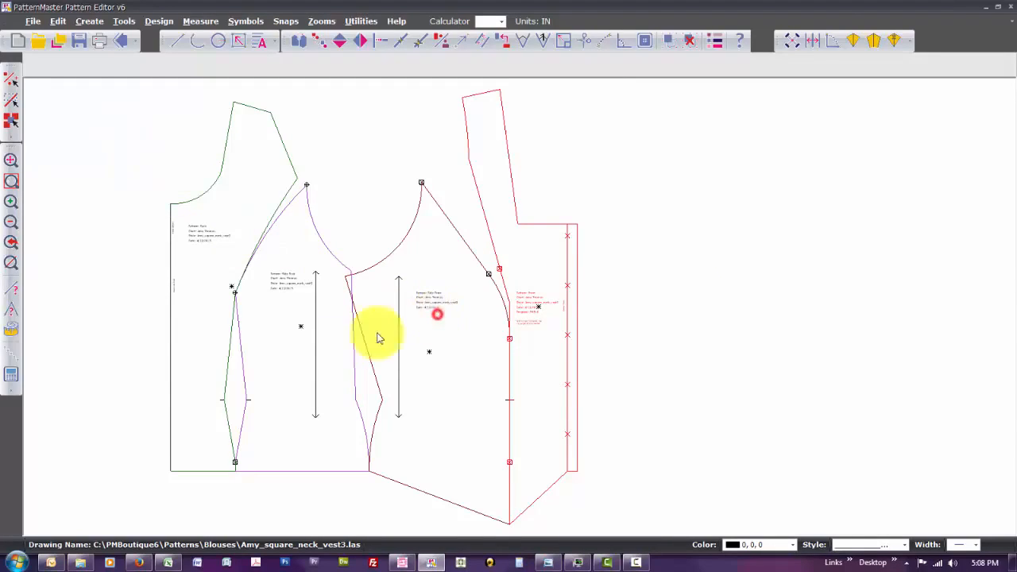
{"action": "left_click", "coordinate": [295, 358]}
{"action": "left_click", "coordinate": [201, 356]}
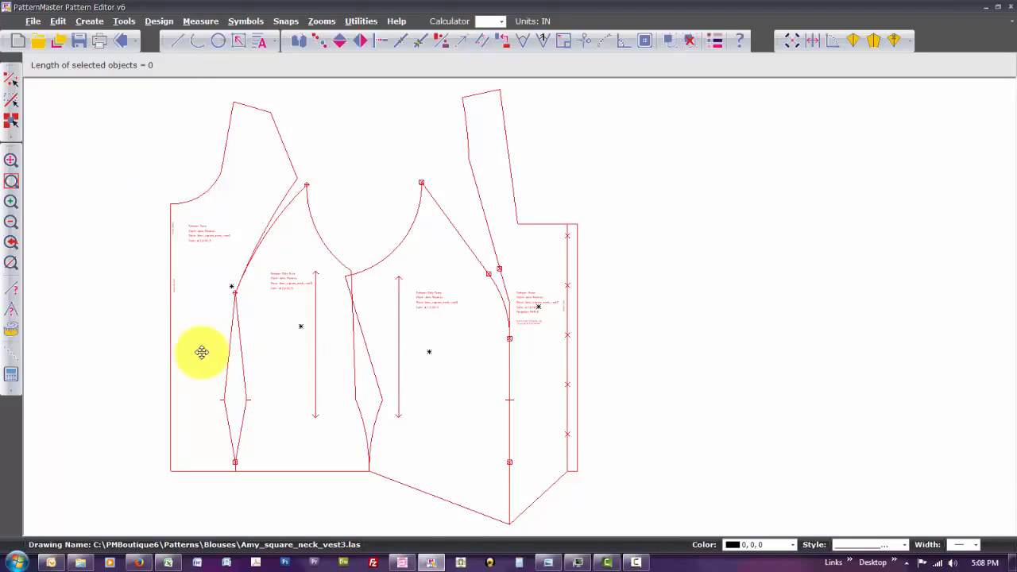
{"action": "scroll", "coordinate": [202, 353], "scroll_direction": "down", "scroll_amount": 3}
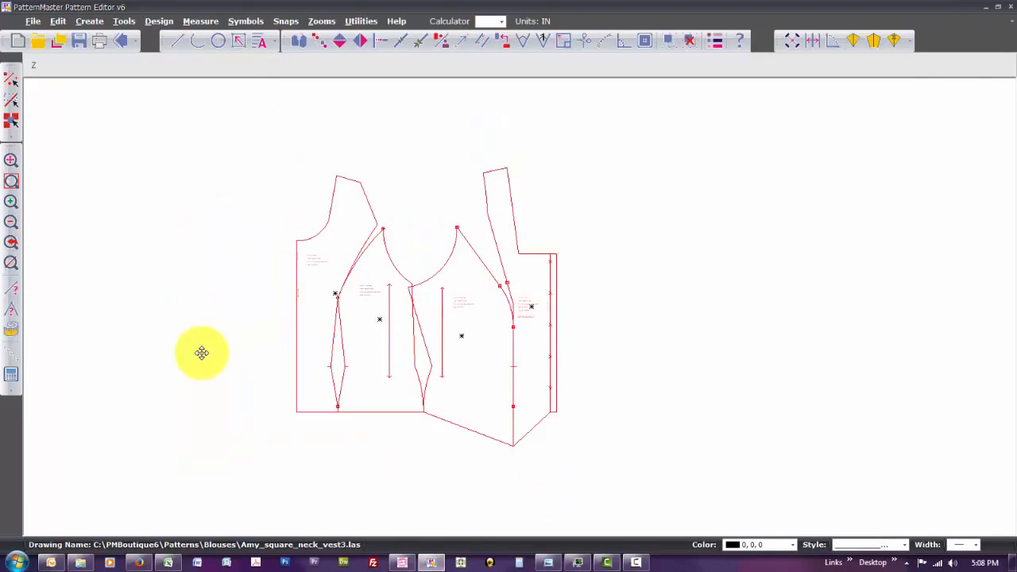
{"action": "key", "text": "Right"}
{"action": "key", "text": "Right"}
{"action": "key", "text": "Right"}
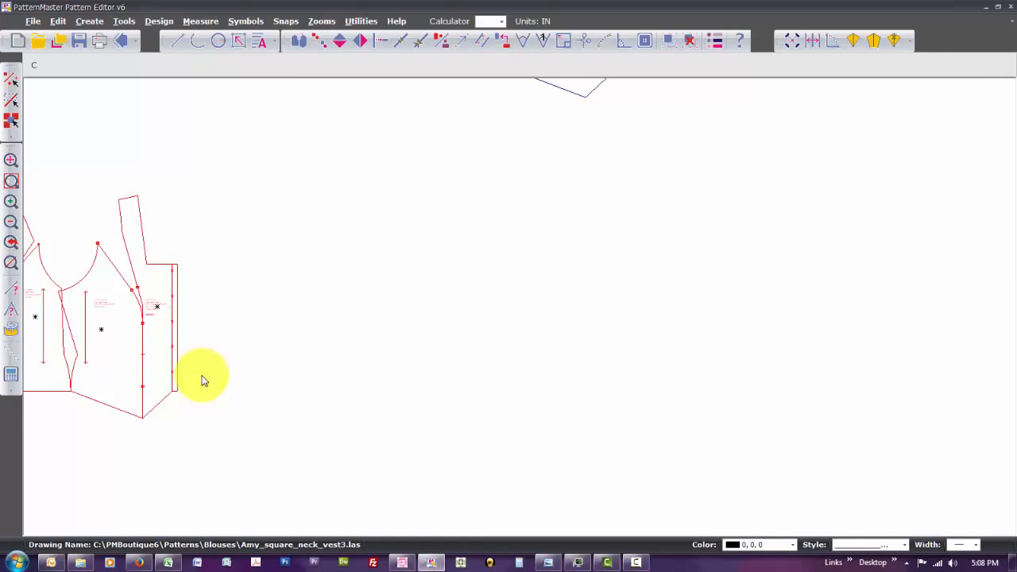
{"action": "type", "text": "o"}
{"action": "key", "text": "Return"}
{"action": "key", "text": "Return"}
{"action": "left_click", "coordinate": [154, 319]}
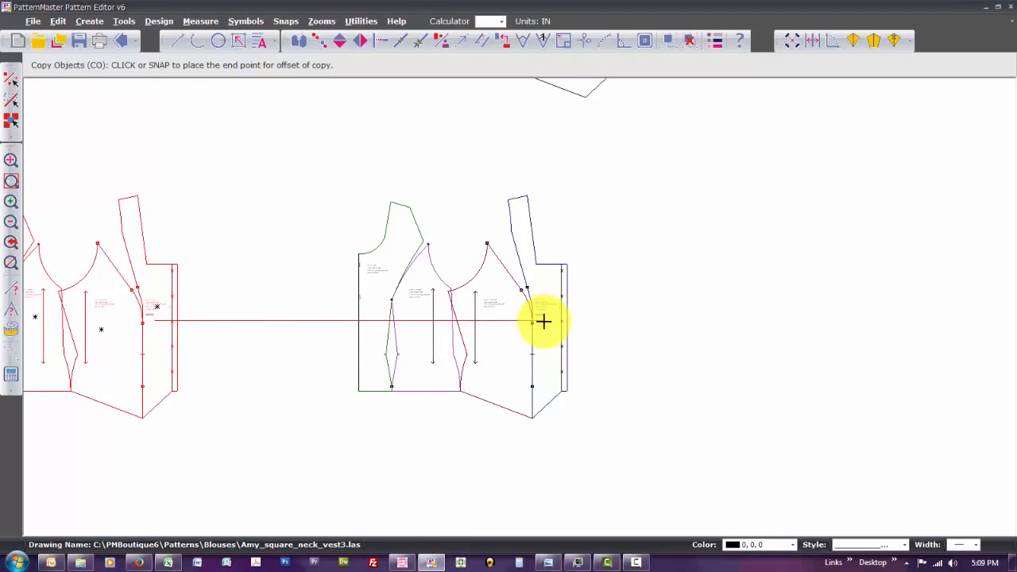
{"action": "left_click", "coordinate": [542, 321]}
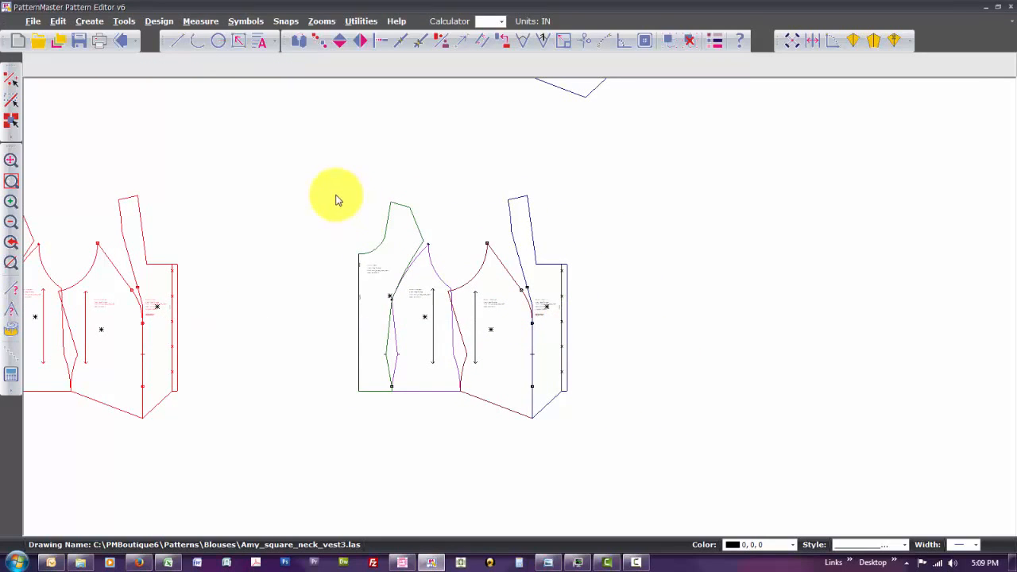
{"action": "left_click_drag", "start_coordinate": [335, 195], "coordinate": [607, 458]}
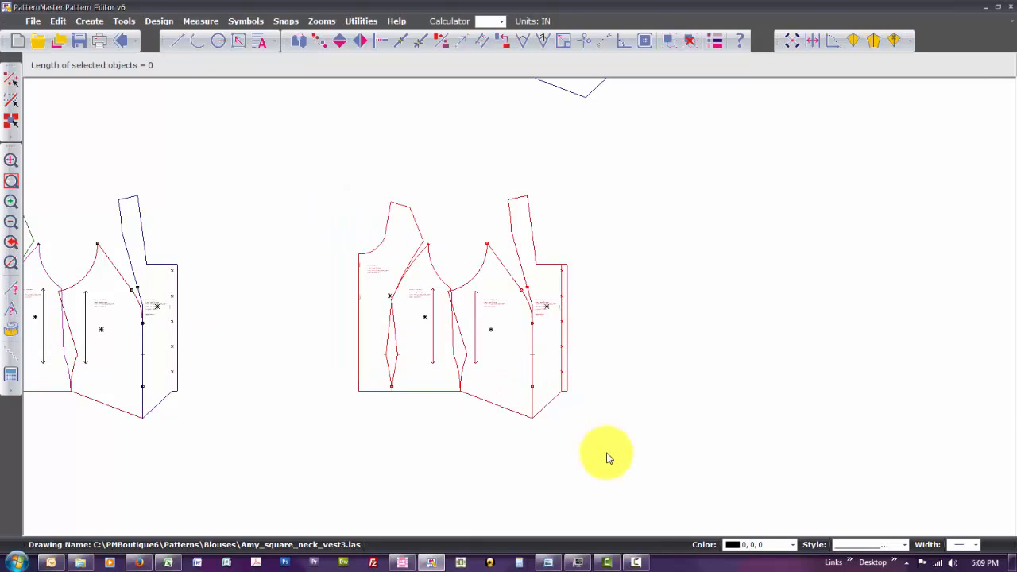
{"action": "key", "text": "ctrl+u"}
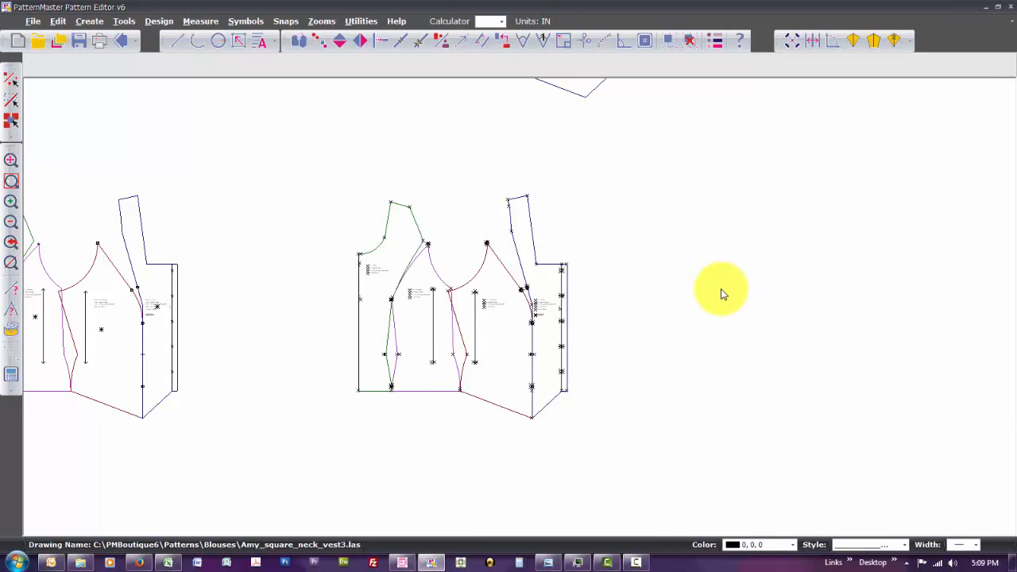
Zoom into the copy's waist area and measure its width across the dart points: 22.804 in
{"action": "type", "text": "w"}
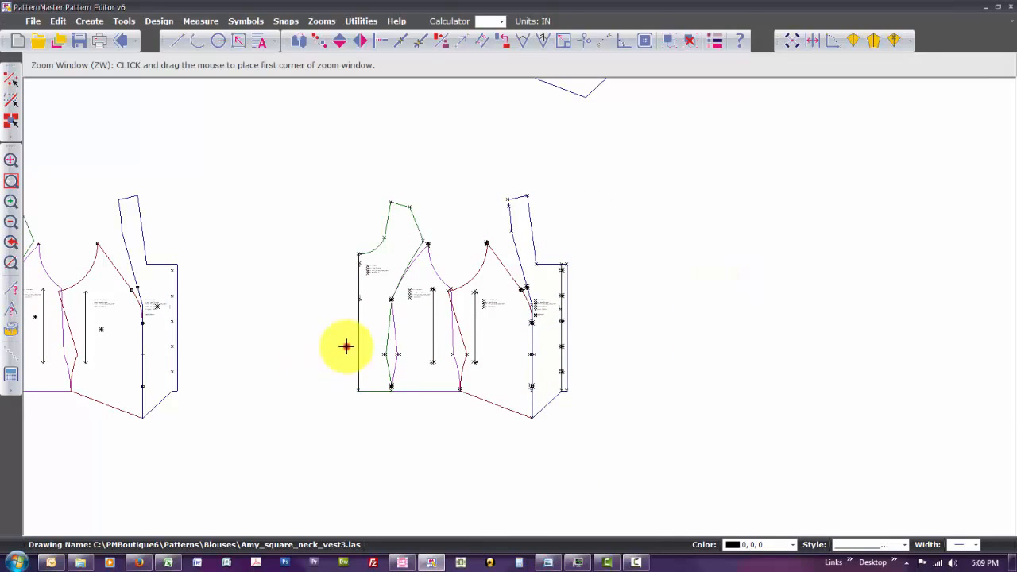
{"action": "left_click_drag", "start_coordinate": [346, 345], "coordinate": [611, 373]}
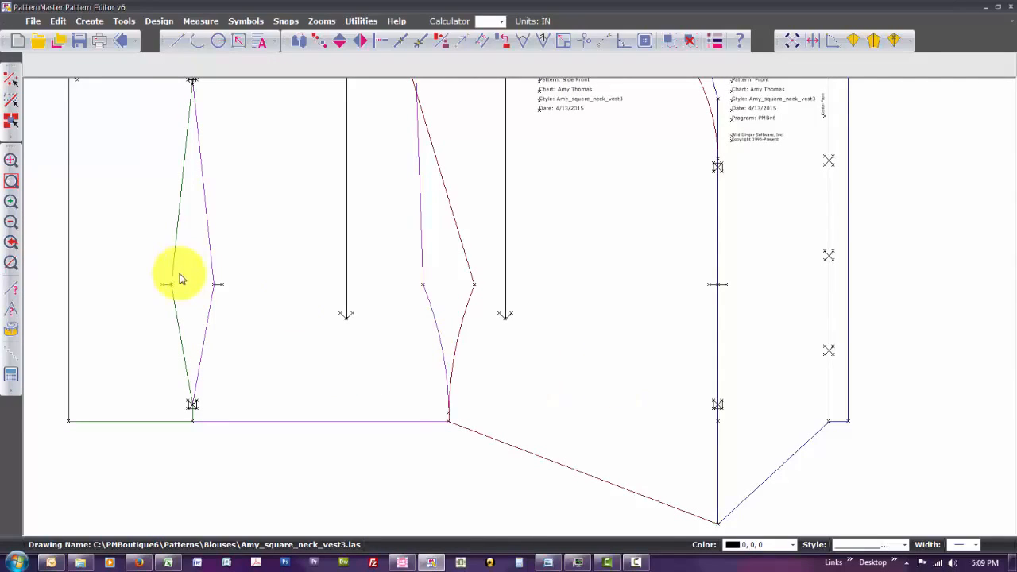
{"action": "type", "text": "ms"}
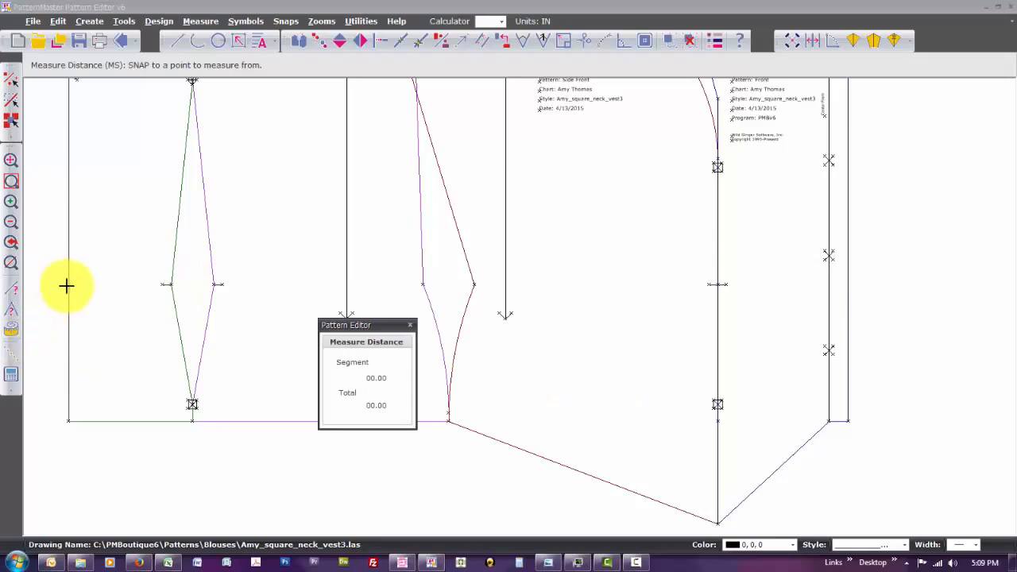
{"action": "left_click", "coordinate": [69, 286]}
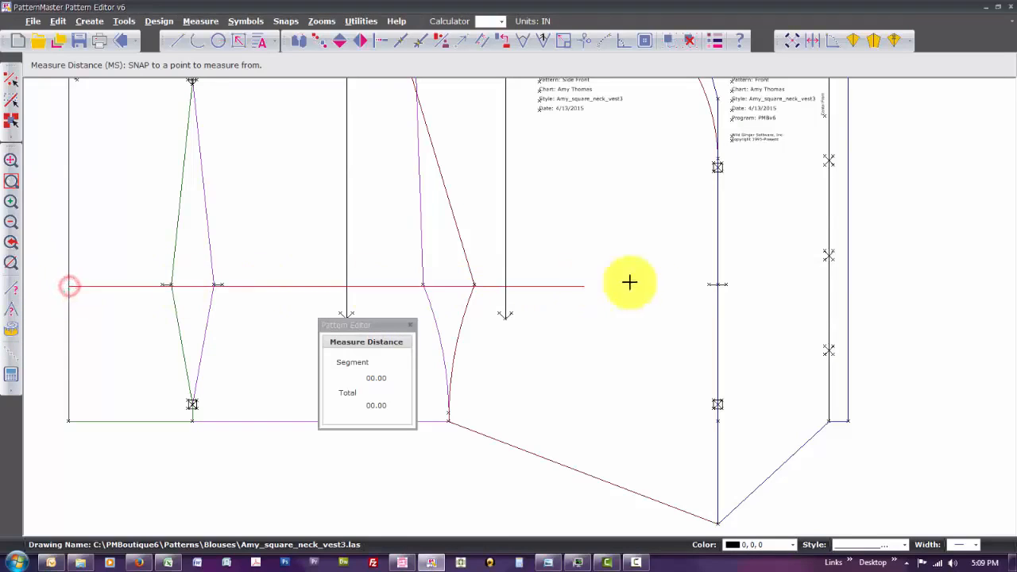
{"action": "left_click", "coordinate": [848, 293]}
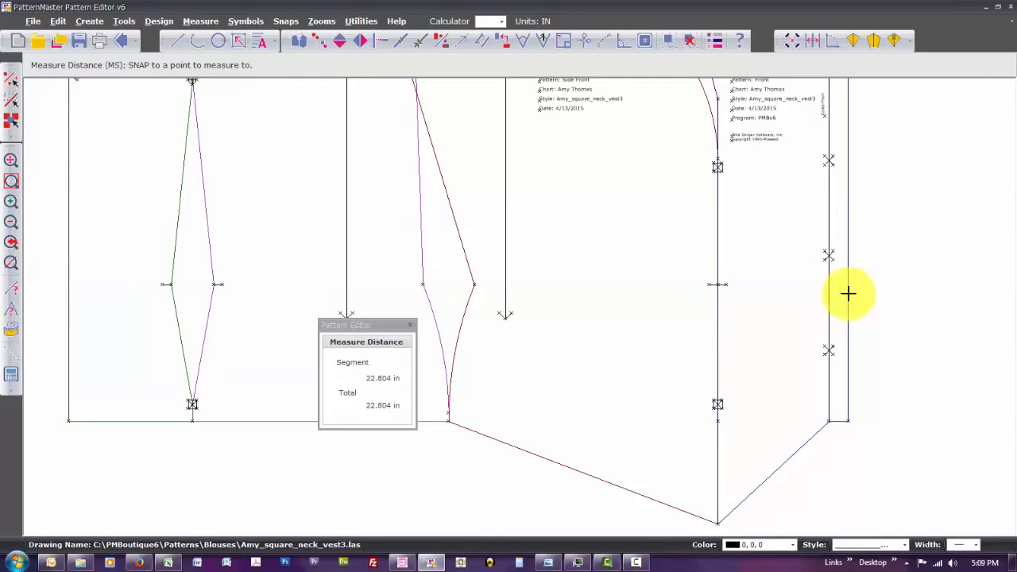
{"action": "key", "text": "Escape"}
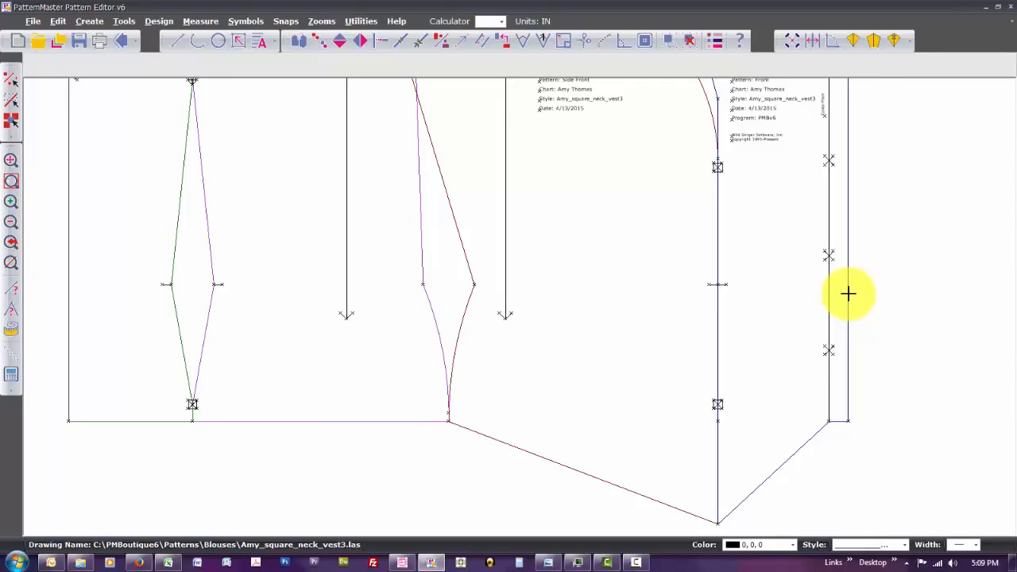
{"action": "key", "text": "l"}
{"action": "key", "text": "i"}
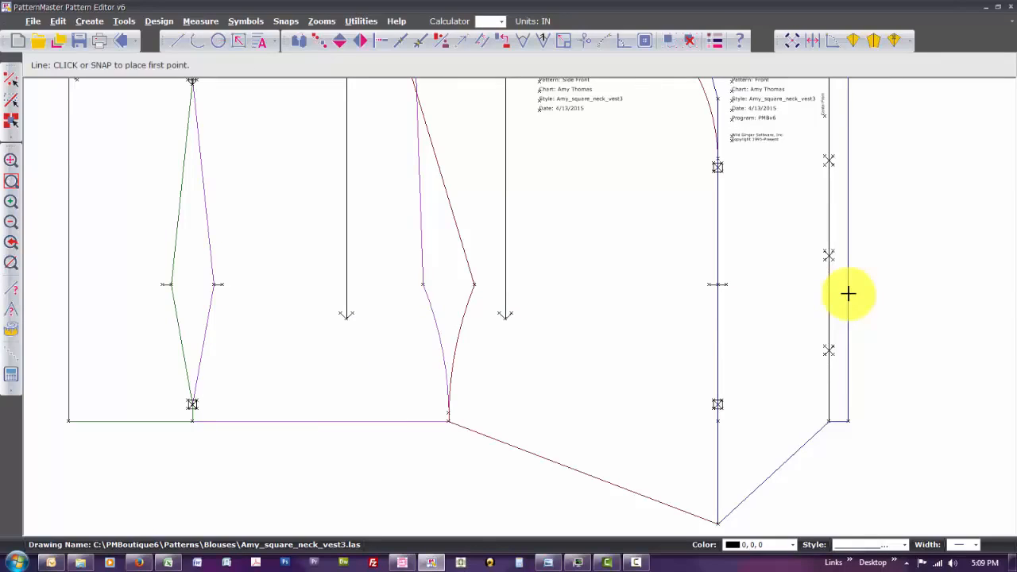
Draw a trial waist-level horizontal line, undo it, and restart the line at the left vest edge
{"action": "left_click", "coordinate": [68, 286]}
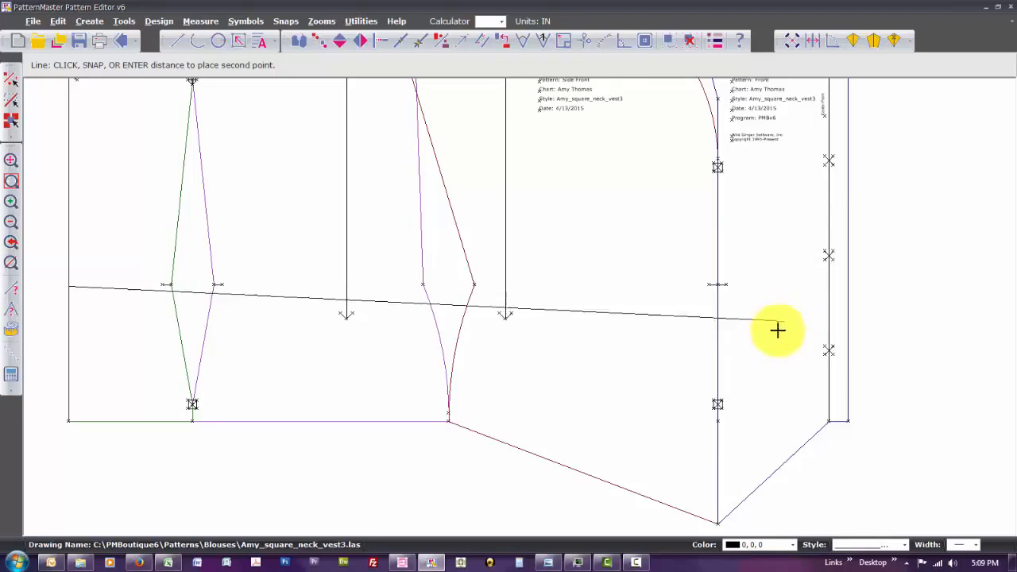
{"action": "left_click", "coordinate": [789, 287]}
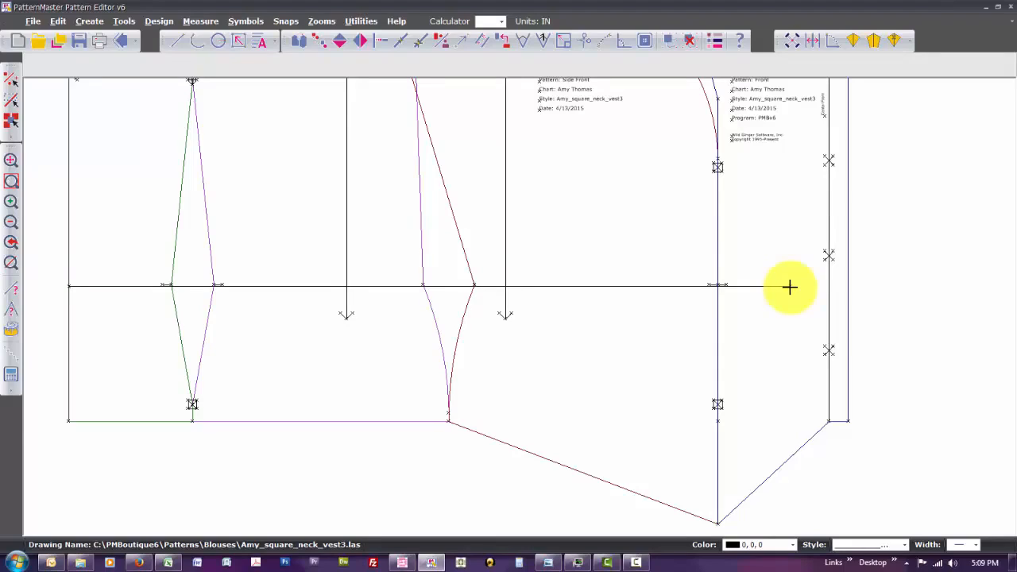
{"action": "key", "text": "ctrl+z"}
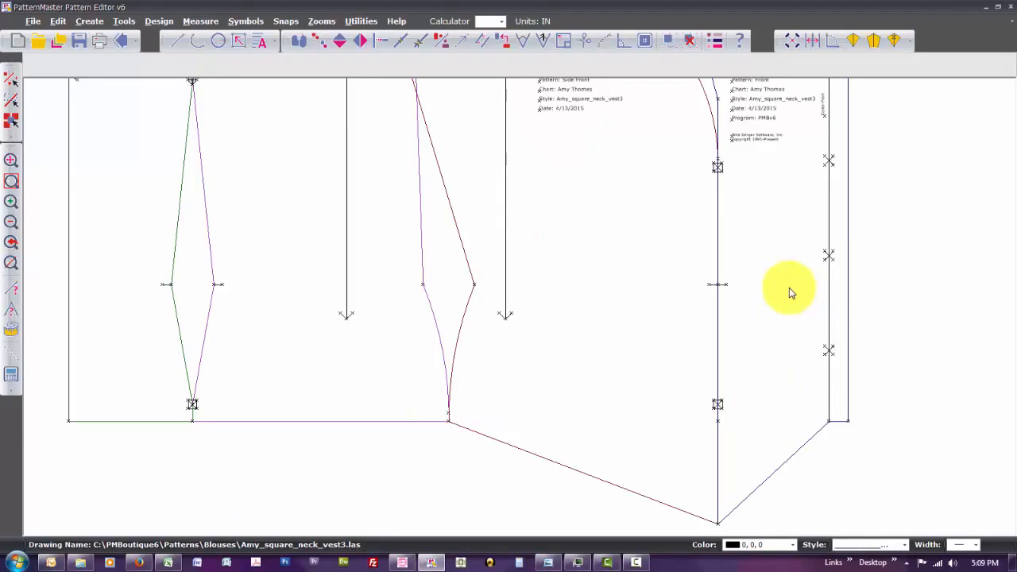
{"action": "right_click", "coordinate": [796, 304]}
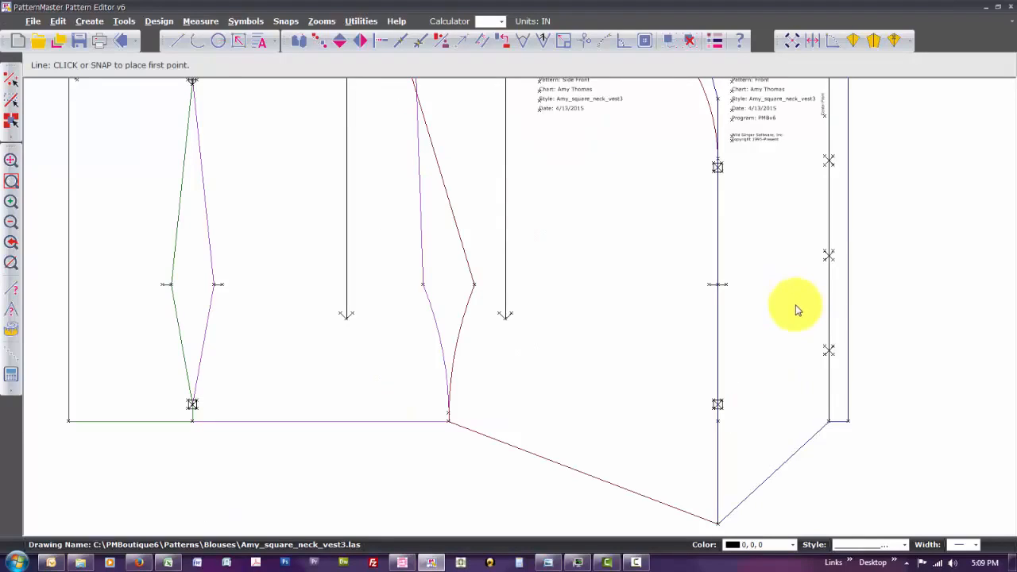
{"action": "left_click", "coordinate": [69, 287]}
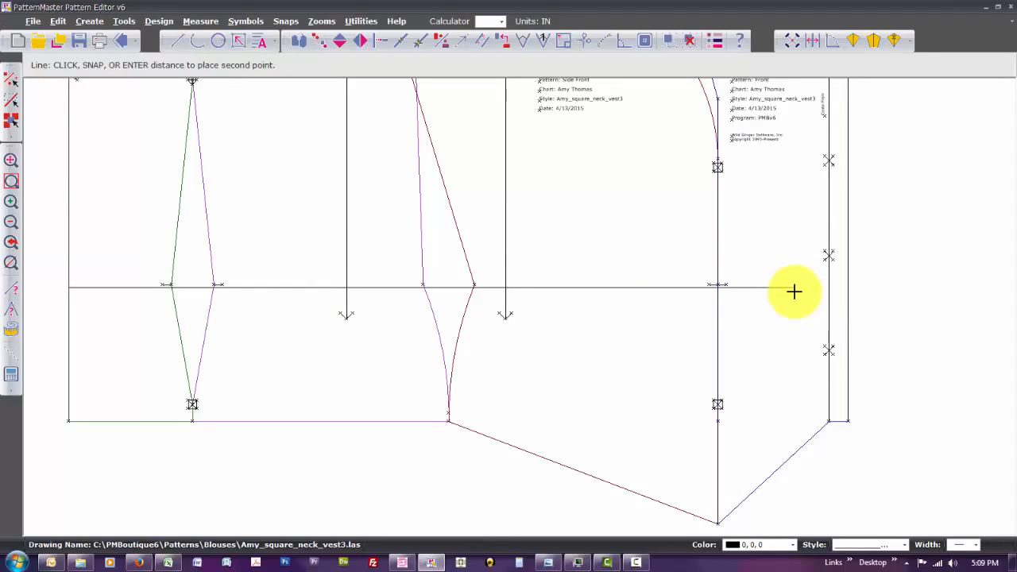
Finish the horizontal line at 23 inches and zoom in around the left waist notches
{"action": "type", "text": "23"}
{"action": "key", "text": "Return"}
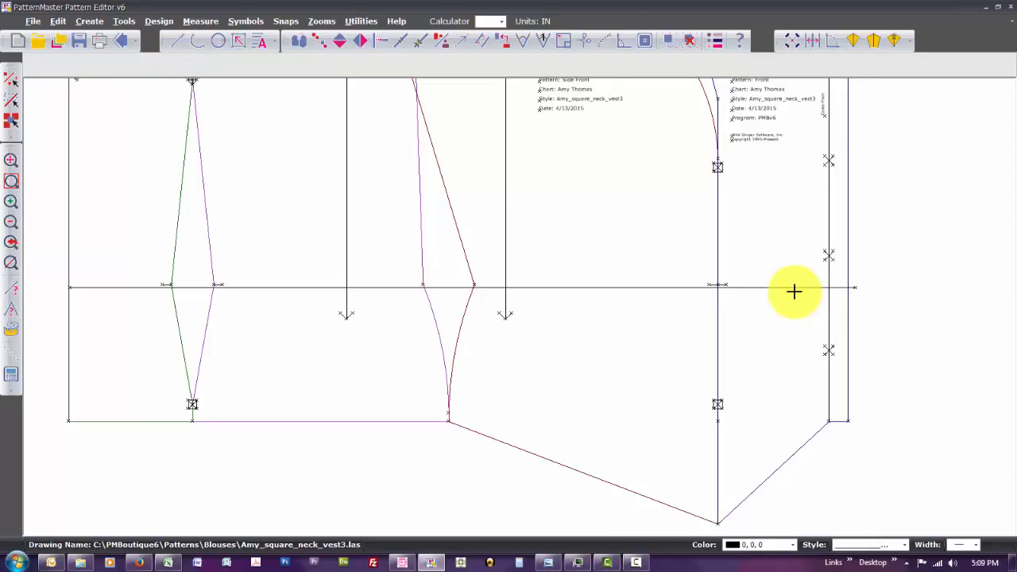
{"action": "key", "text": "z"}
{"action": "key", "text": "w"}
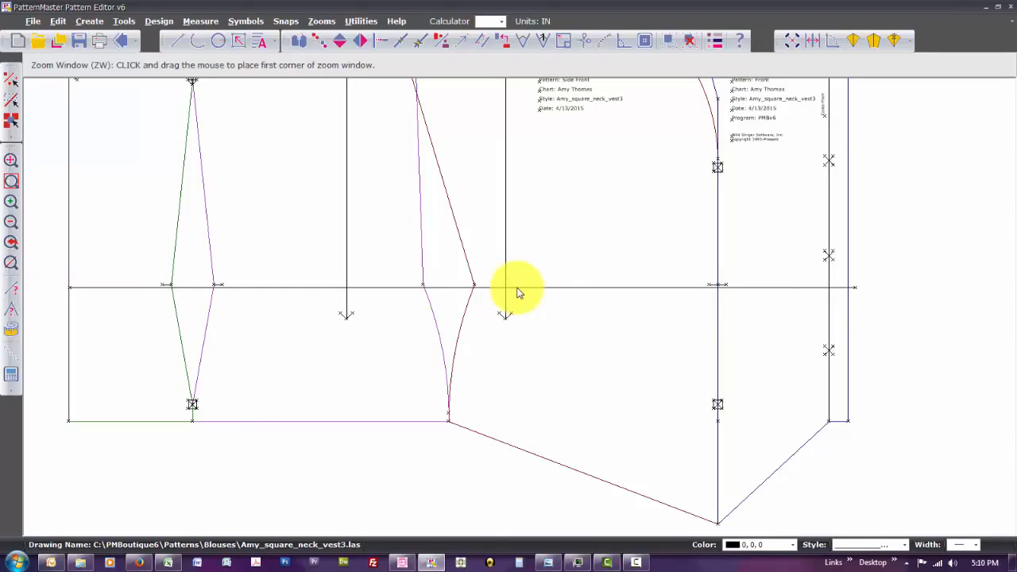
{"action": "left_click", "coordinate": [139, 275]}
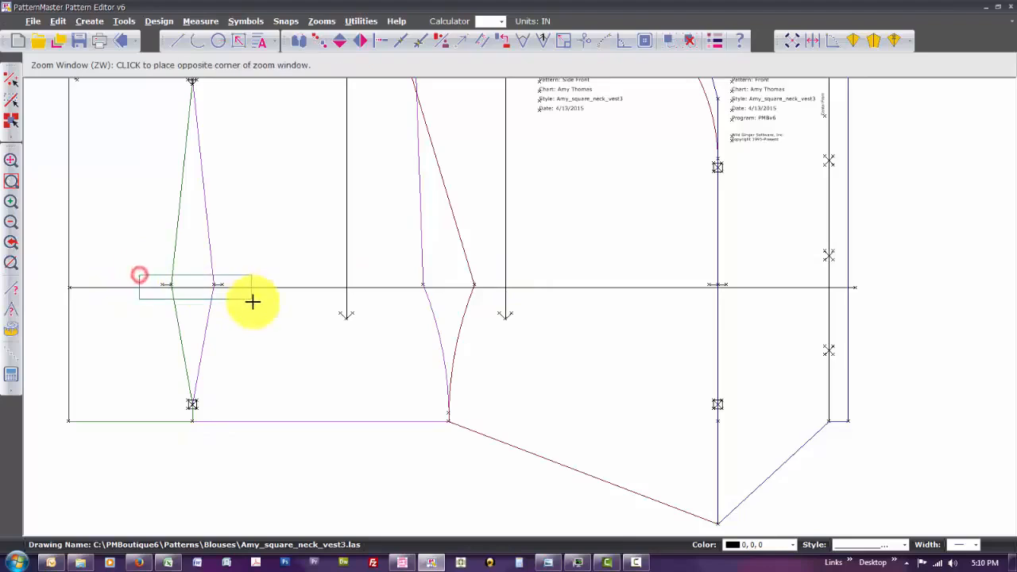
{"action": "left_click", "coordinate": [253, 301]}
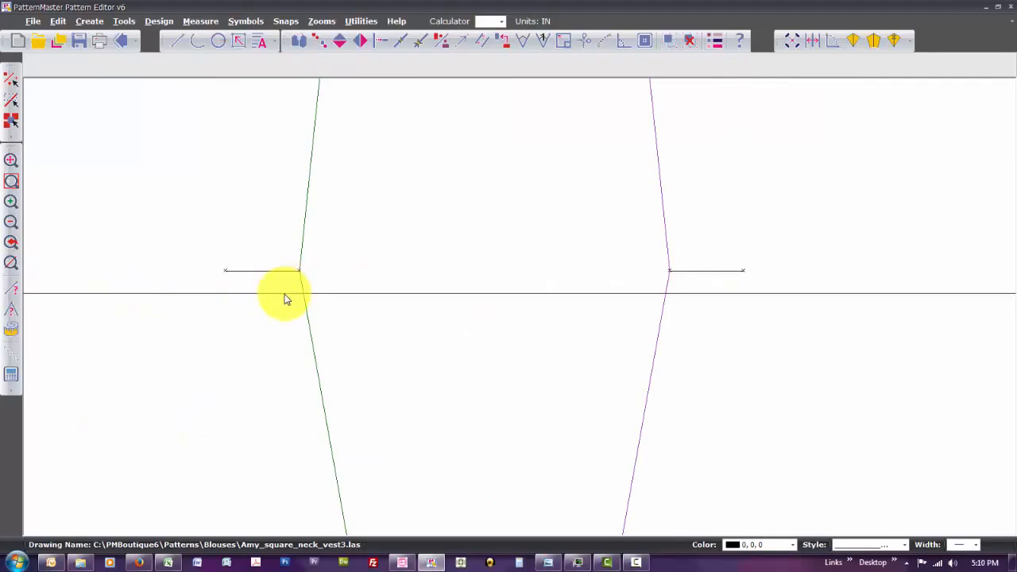
Copy the 23-inch line up level with the waist notches, replacing the lower original
{"action": "left_click", "coordinate": [285, 294]}
{"action": "left_click_drag", "start_coordinate": [285, 294], "coordinate": [285, 272]}
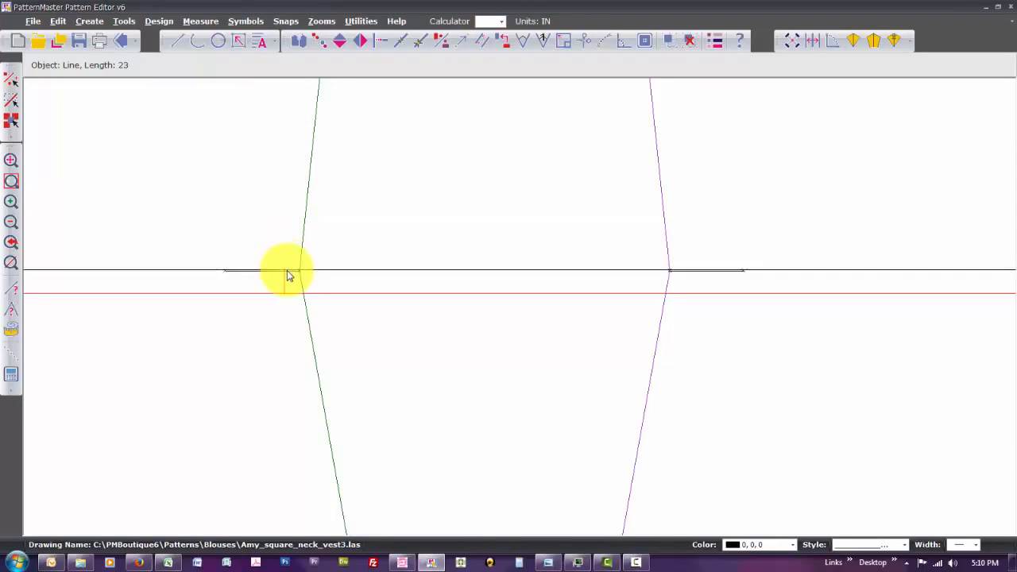
{"action": "left_click", "coordinate": [287, 272]}
{"action": "key", "text": "b"}
{"action": "key", "text": "r"}
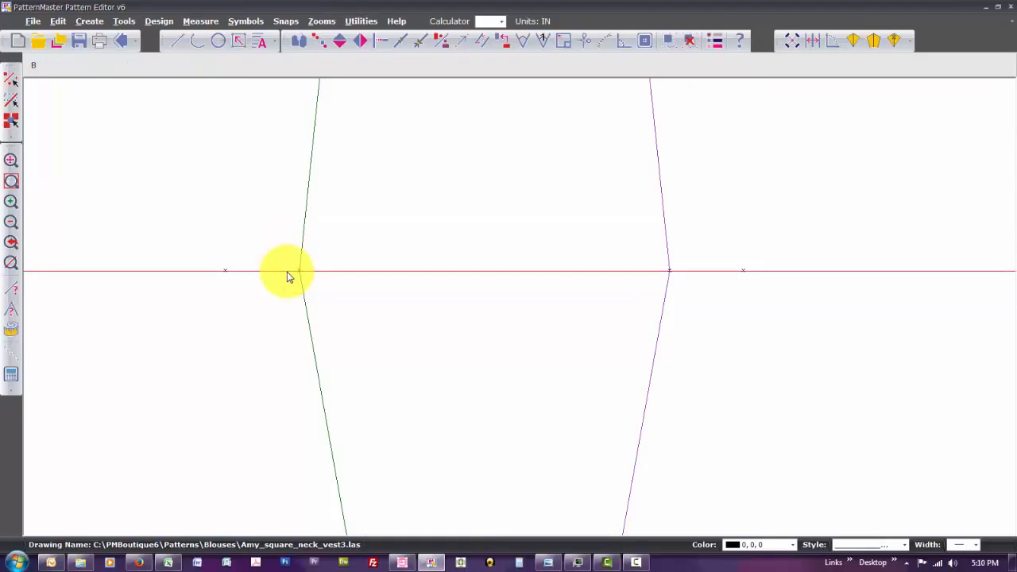
Break the waistline at a first crossing, then return to the previous wider view
{"action": "left_click", "coordinate": [500, 271]}
{"action": "left_click", "coordinate": [500, 271]}
{"action": "left_click", "coordinate": [500, 271]}
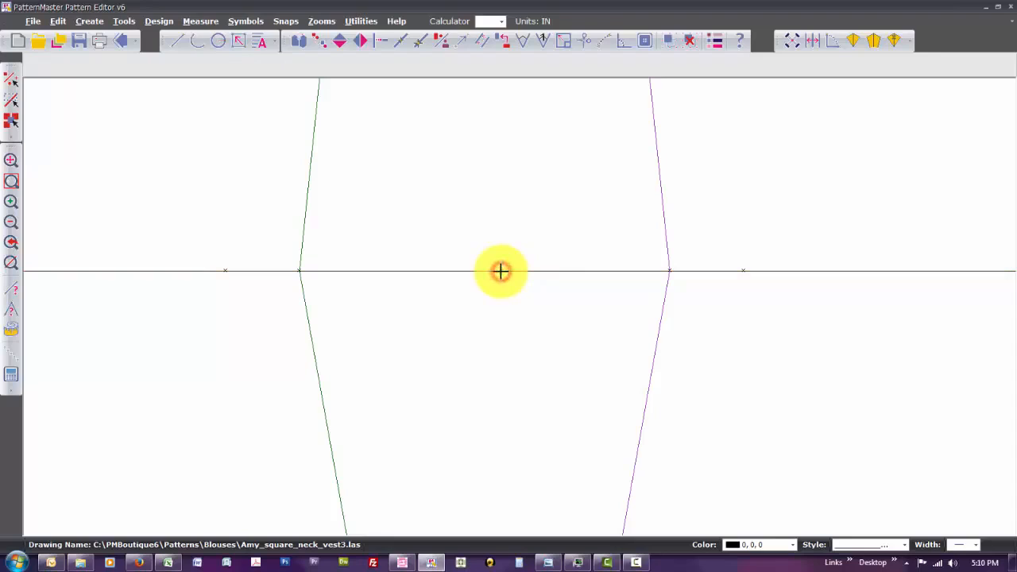
{"action": "left_click", "coordinate": [549, 271]}
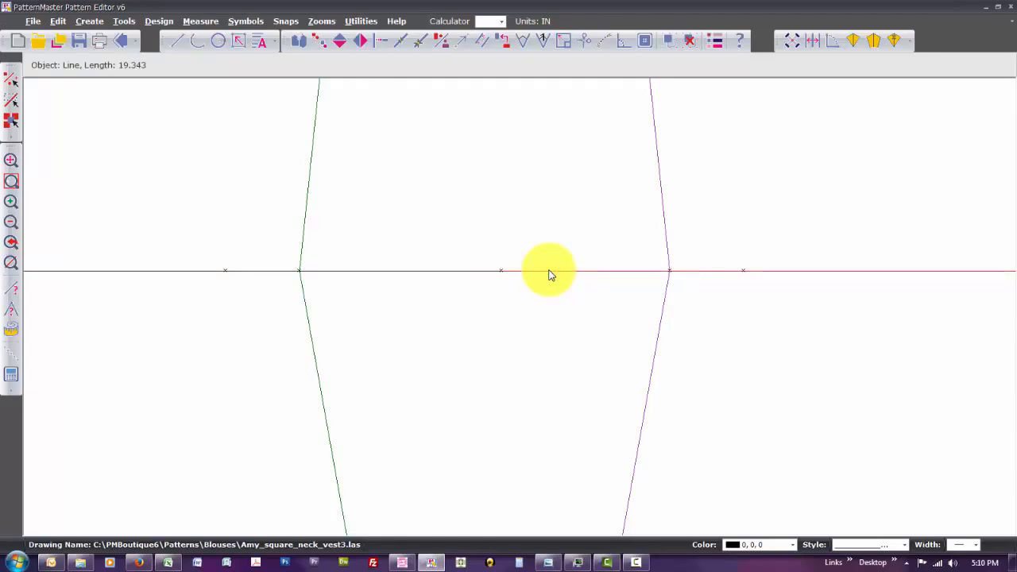
{"action": "key", "text": "z"}
{"action": "key", "text": "p"}
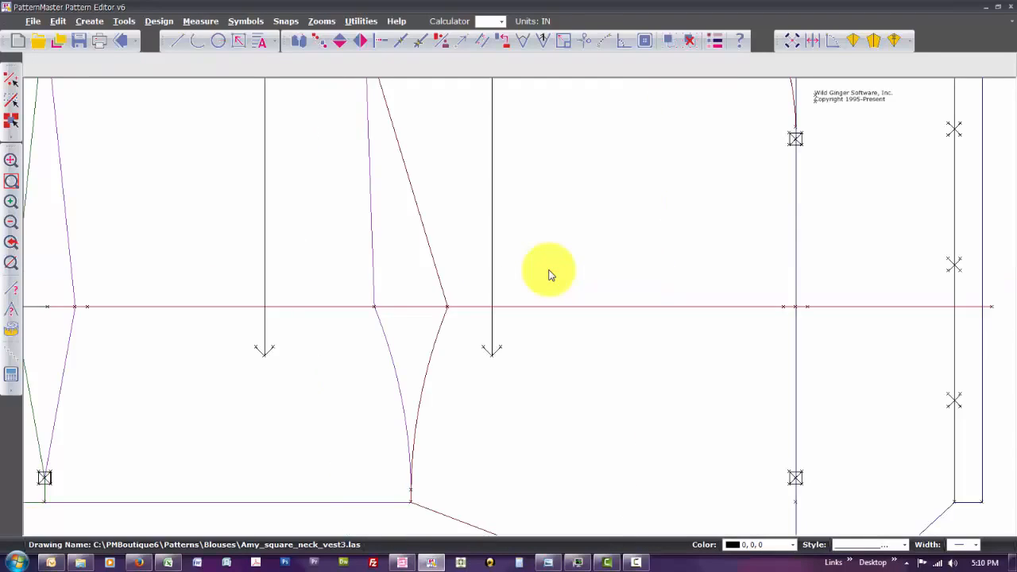
Break the waistline with Scissors at the middle seam junction and at the right vertical line
{"action": "key", "text": "b"}
{"action": "key", "text": "r"}
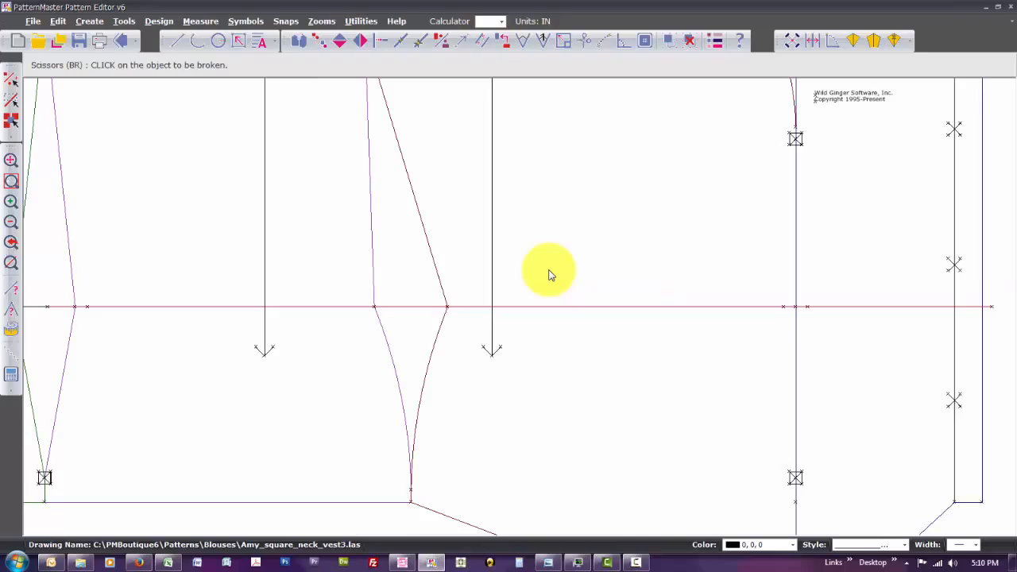
{"action": "left_click", "coordinate": [414, 305]}
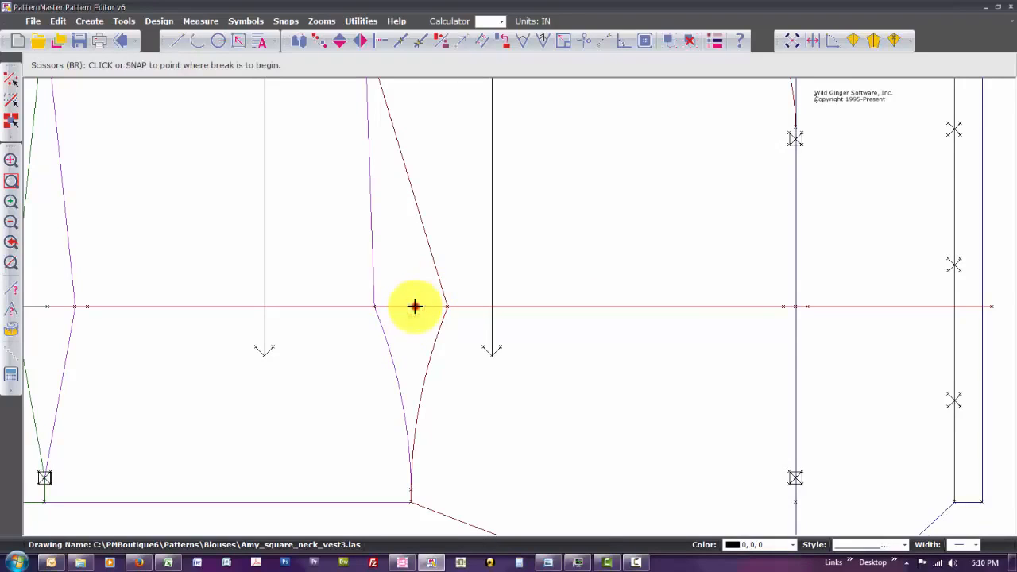
{"action": "left_click", "coordinate": [414, 306]}
{"action": "right_click", "coordinate": [414, 306]}
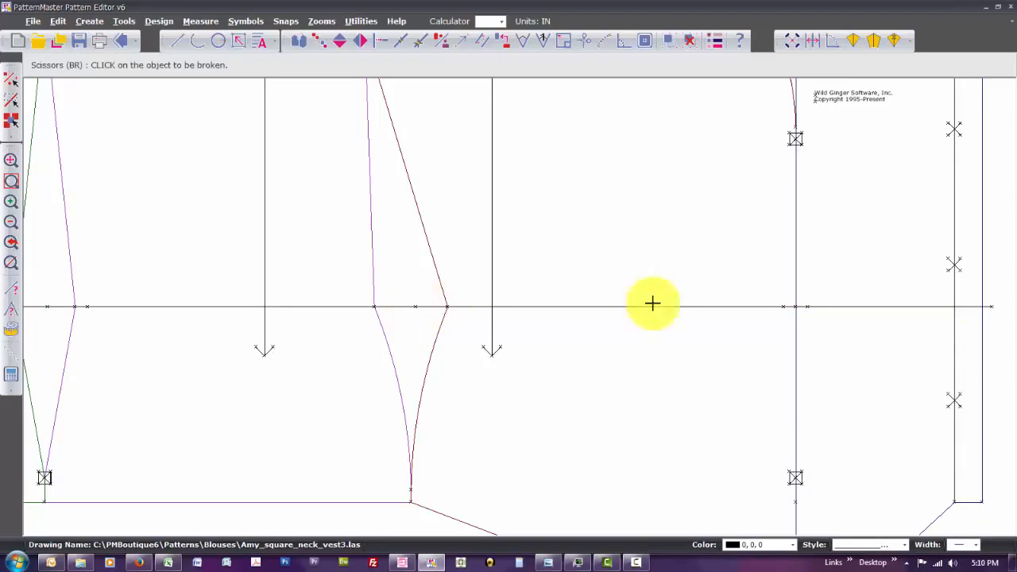
{"action": "left_click", "coordinate": [761, 306]}
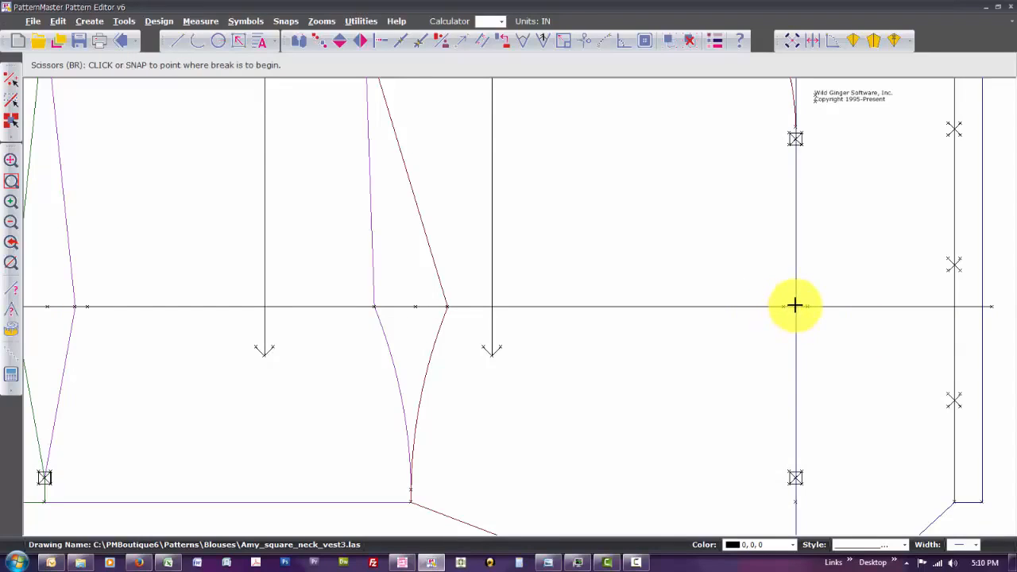
{"action": "left_click", "coordinate": [796, 306]}
{"action": "left_click", "coordinate": [795, 306]}
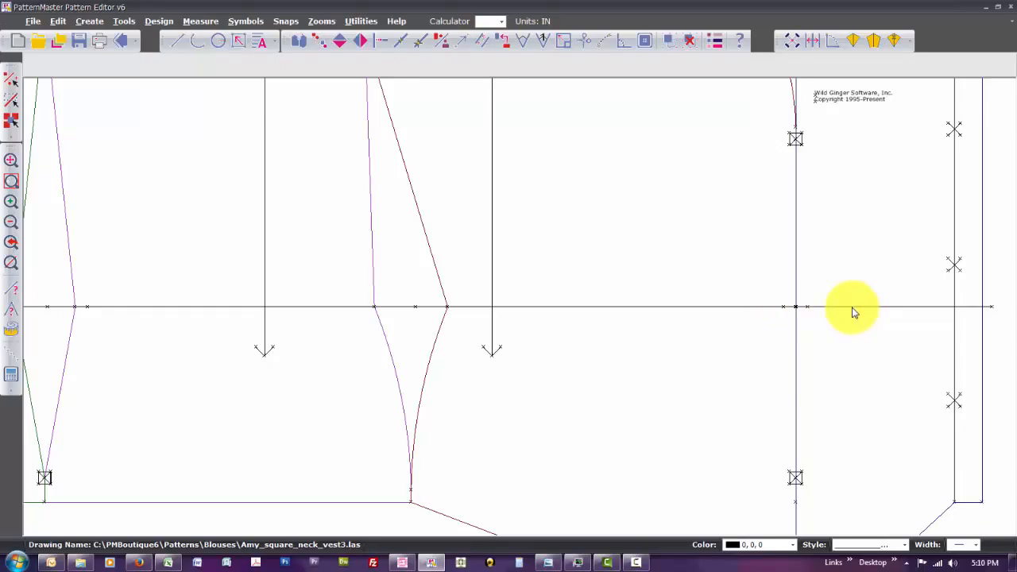
Use Intersect to end the right-hand waistline sections at the far-right and vertical edges
{"action": "key", "text": "i"}
{"action": "key", "text": "n"}
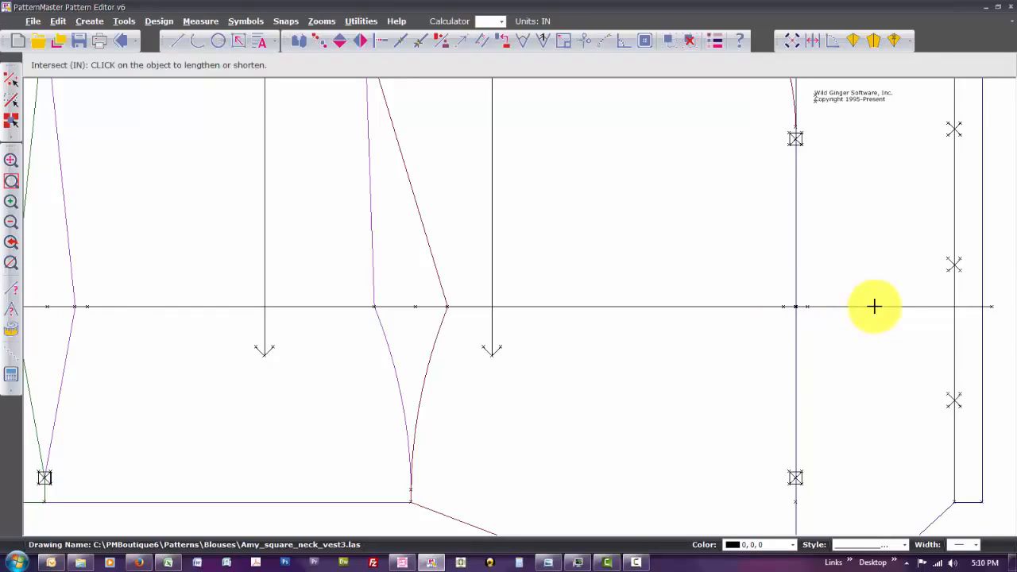
{"action": "left_click", "coordinate": [875, 306]}
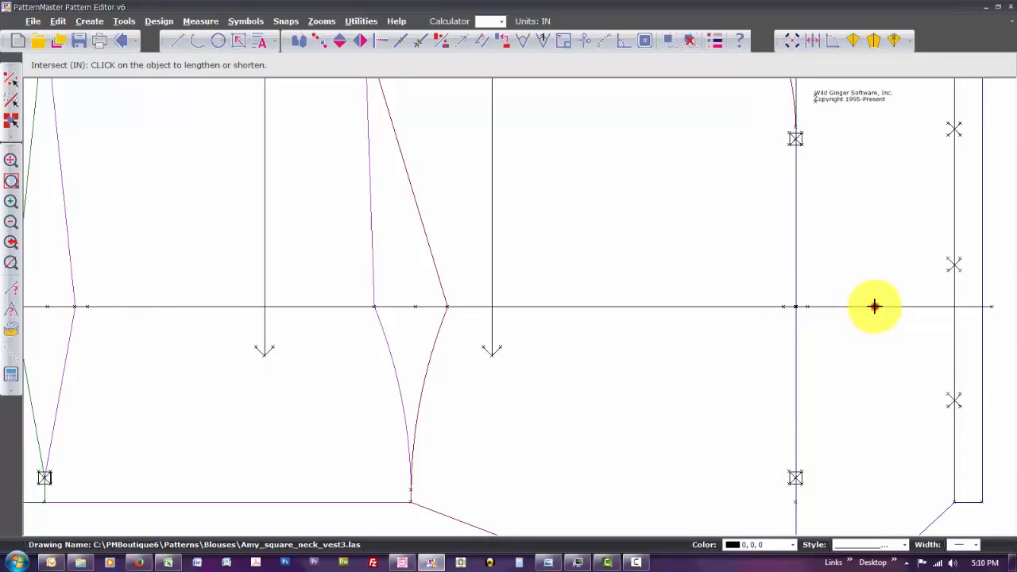
{"action": "left_click", "coordinate": [983, 290]}
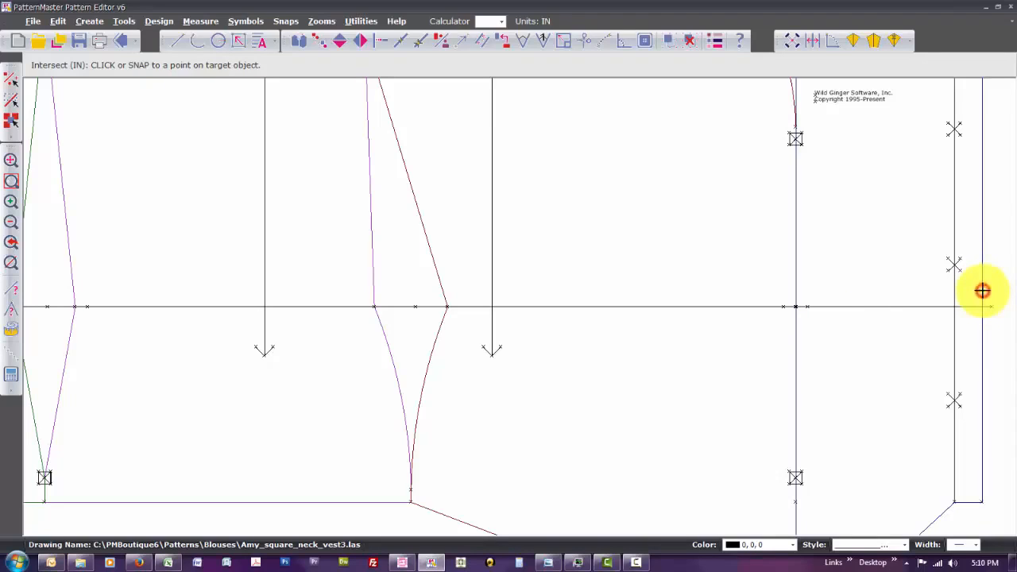
{"action": "left_click", "coordinate": [897, 306]}
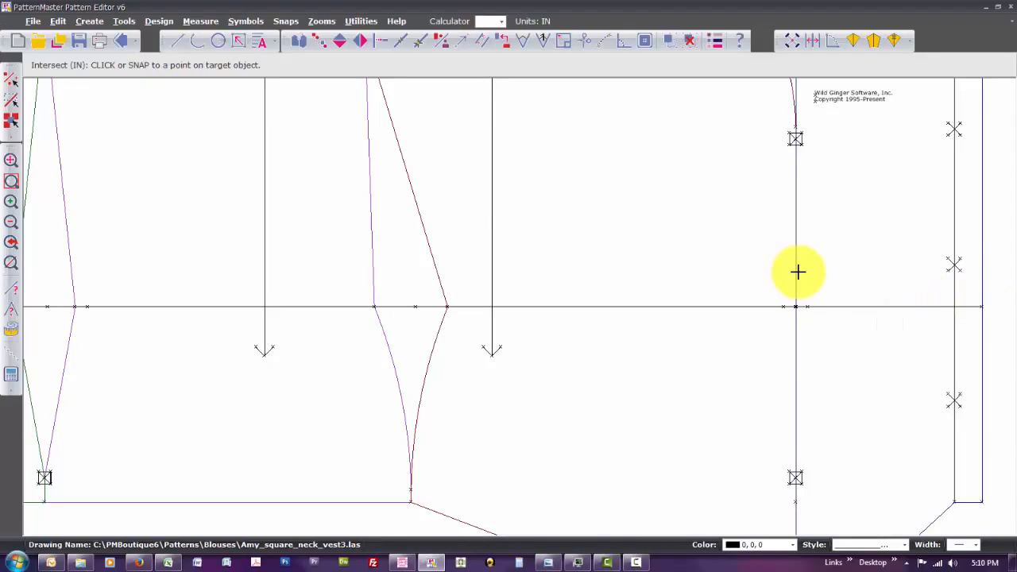
{"action": "left_click", "coordinate": [797, 273]}
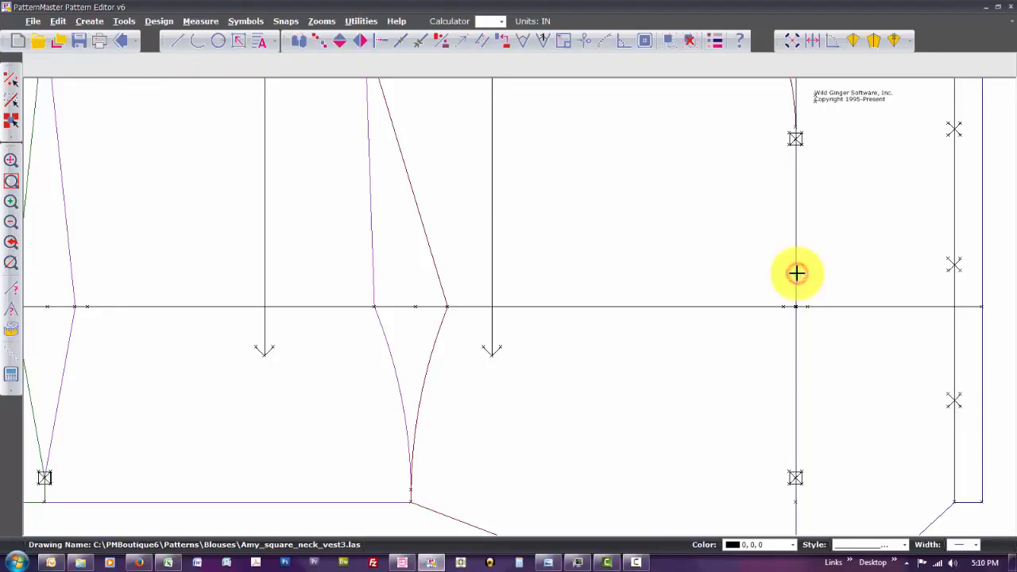
{"action": "left_click", "coordinate": [734, 307]}
{"action": "left_click", "coordinate": [785, 308]}
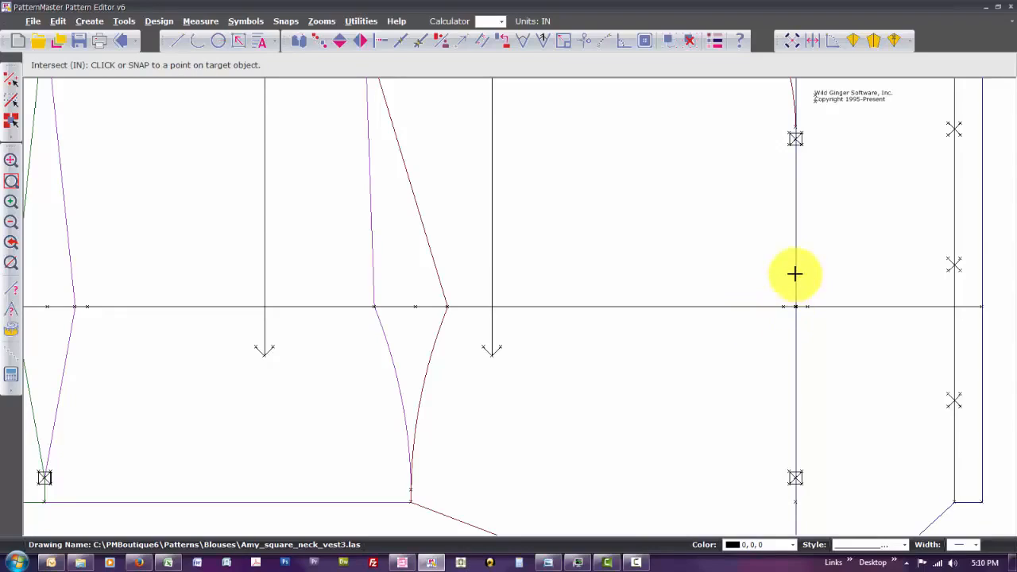
{"action": "left_click", "coordinate": [795, 276]}
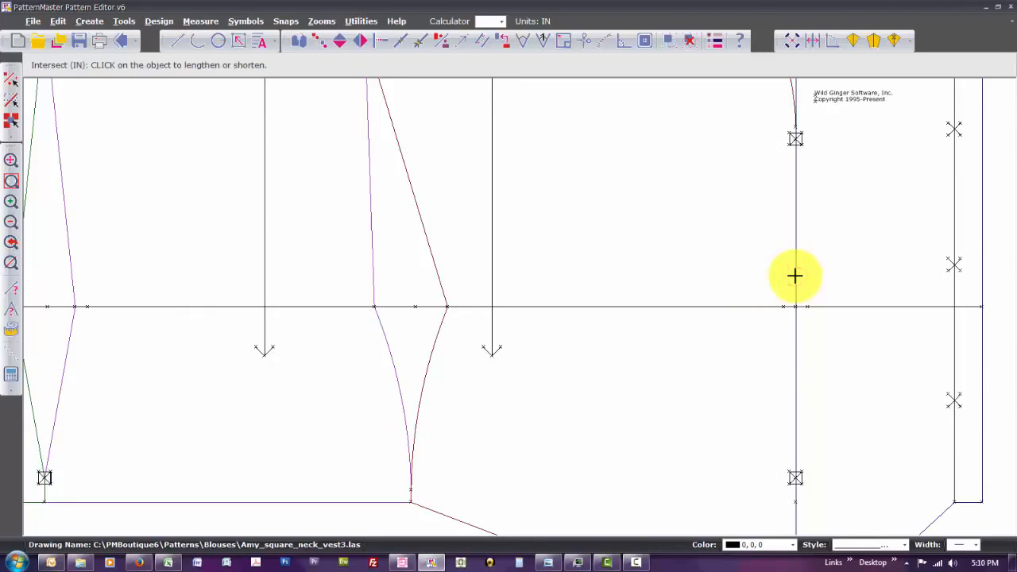
End the middle and left waistline sections at the diagonal, purple and green seams and the left edge
{"action": "left_click", "coordinate": [467, 306]}
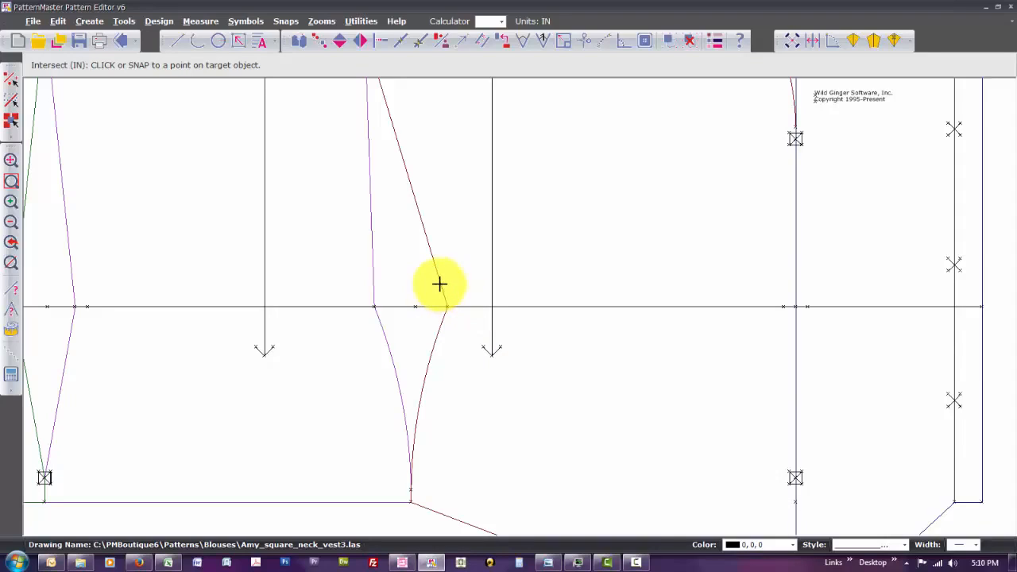
{"action": "left_click", "coordinate": [442, 284]}
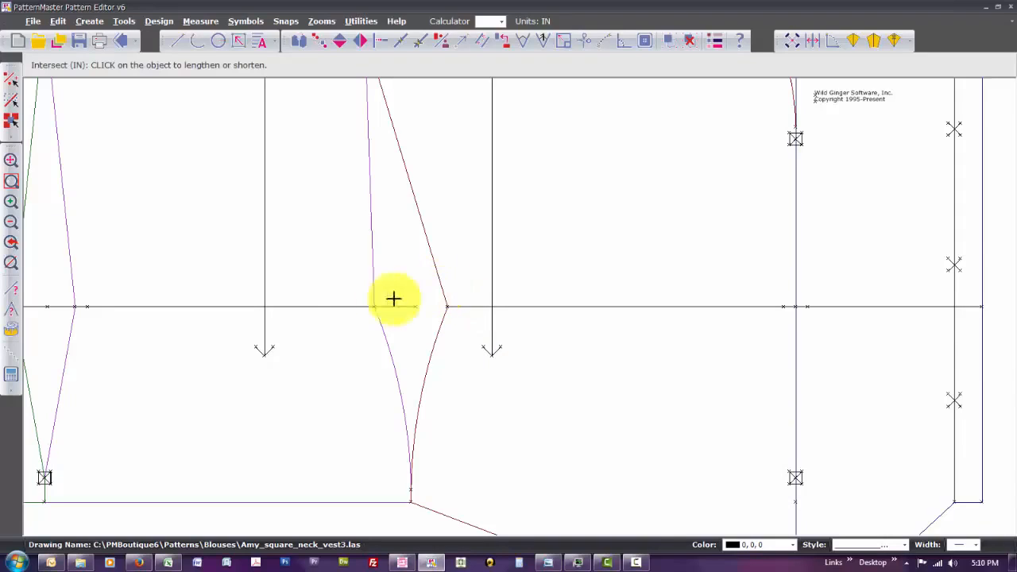
{"action": "left_click", "coordinate": [348, 306]}
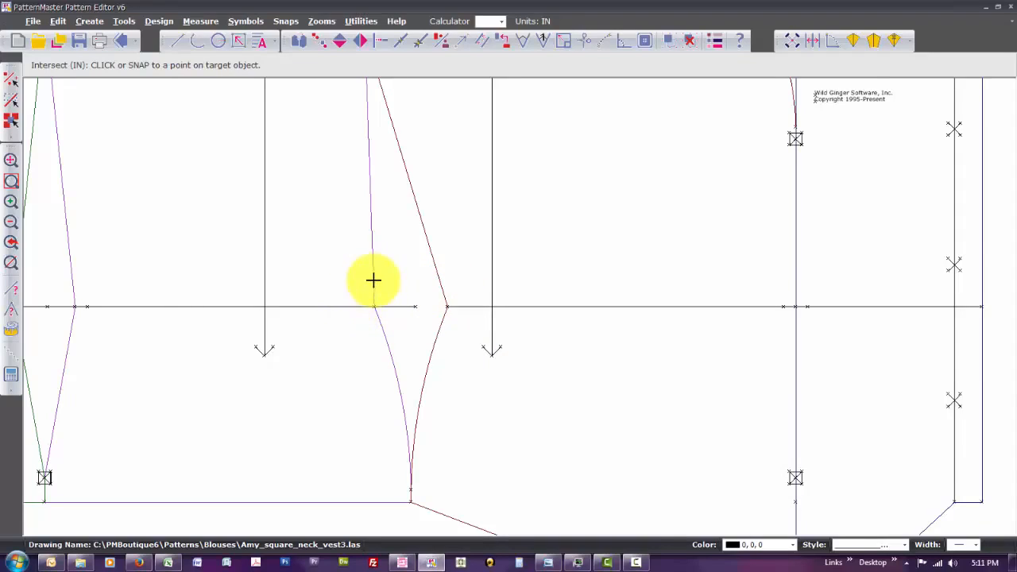
{"action": "left_click", "coordinate": [373, 279]}
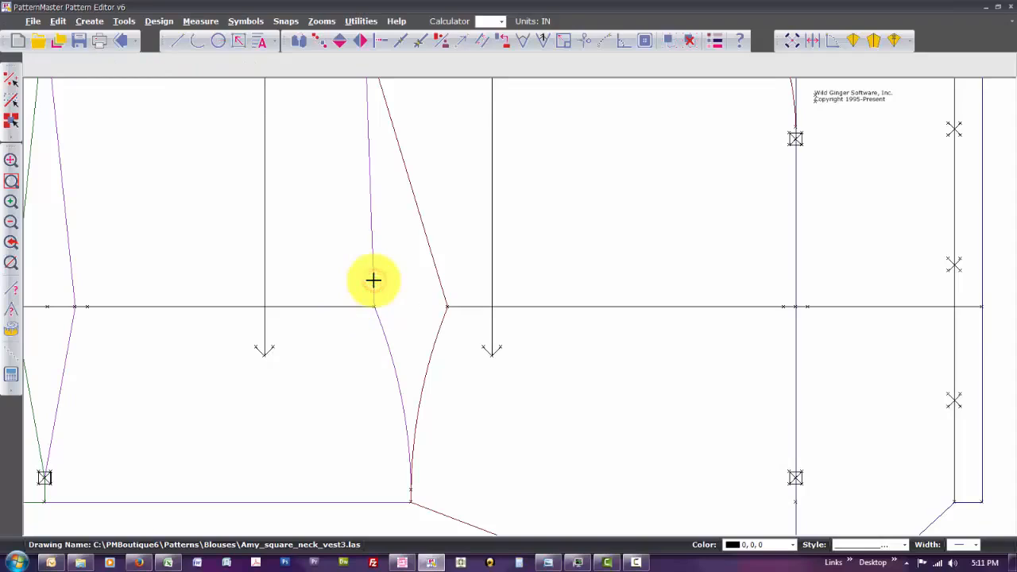
{"action": "left_click", "coordinate": [169, 306]}
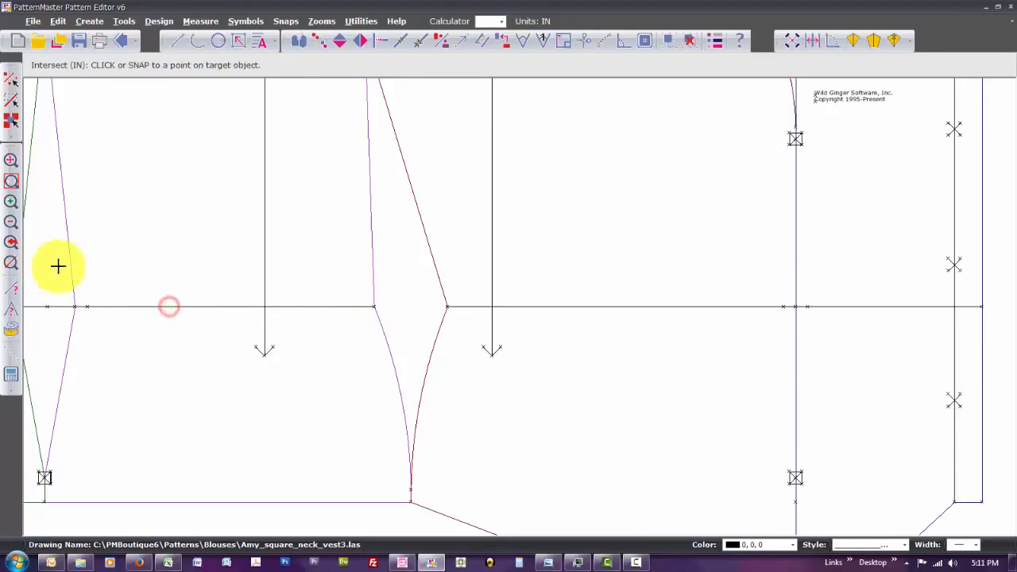
{"action": "left_click", "coordinate": [71, 271]}
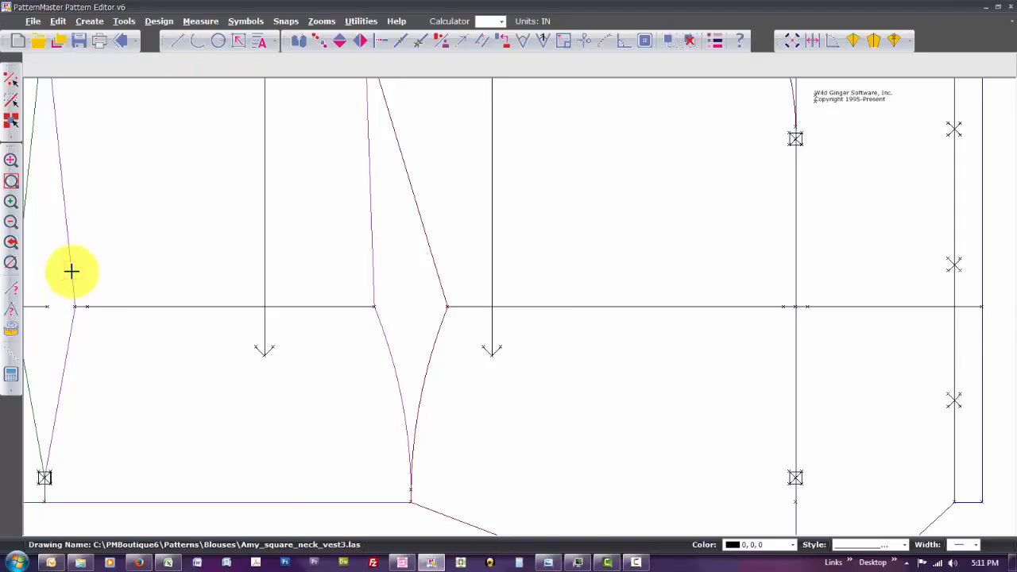
{"action": "key", "text": "Left"}
{"action": "key", "text": "Left"}
{"action": "key", "text": "Left"}
{"action": "key", "text": "space"}
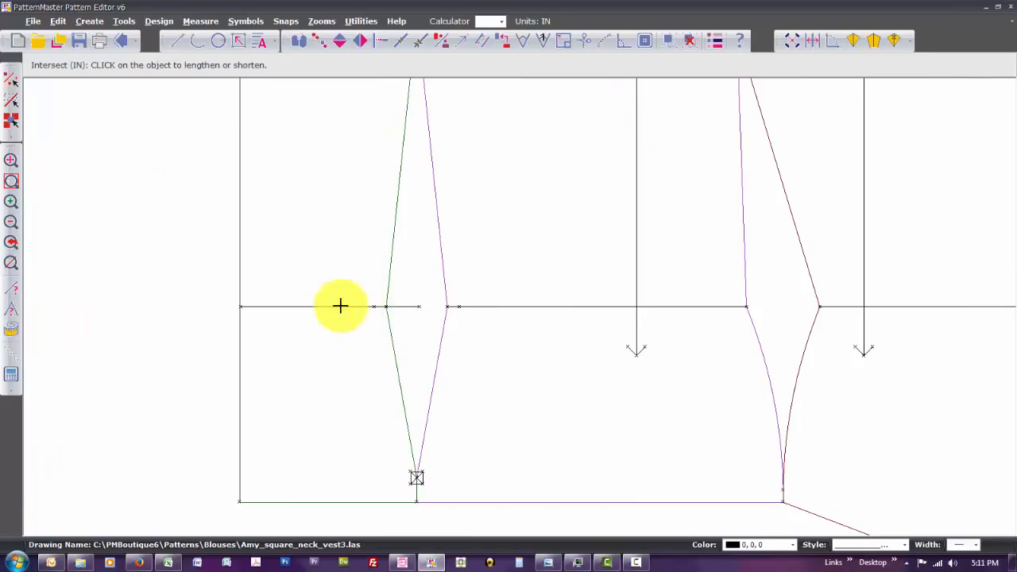
{"action": "left_click", "coordinate": [340, 307]}
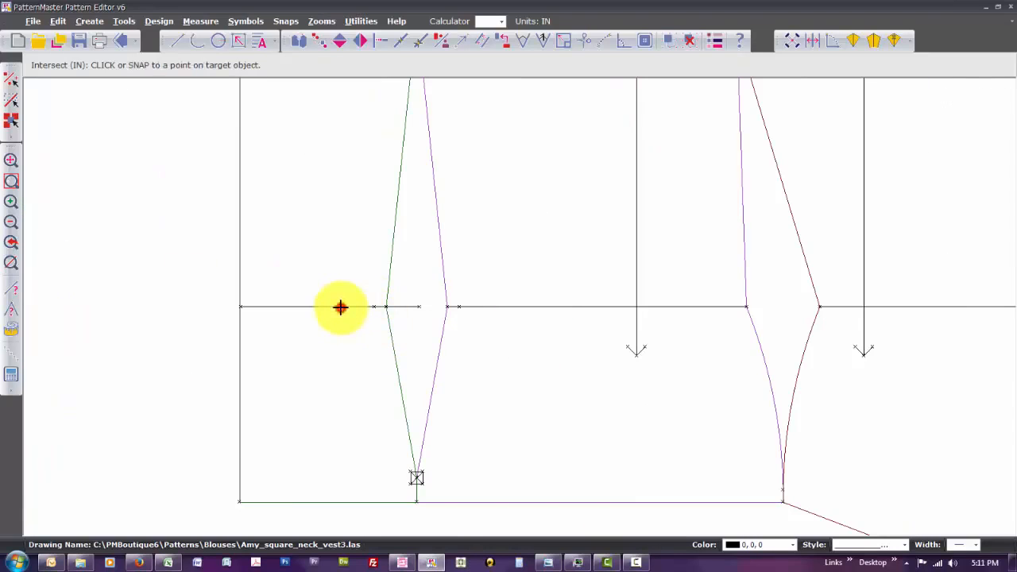
{"action": "left_click", "coordinate": [390, 284]}
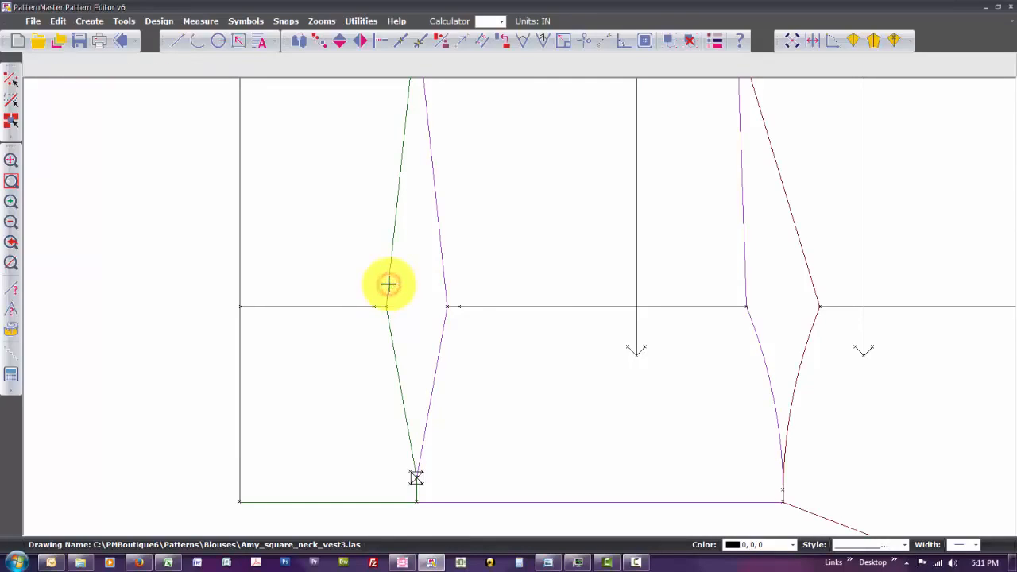
{"action": "left_click", "coordinate": [282, 306]}
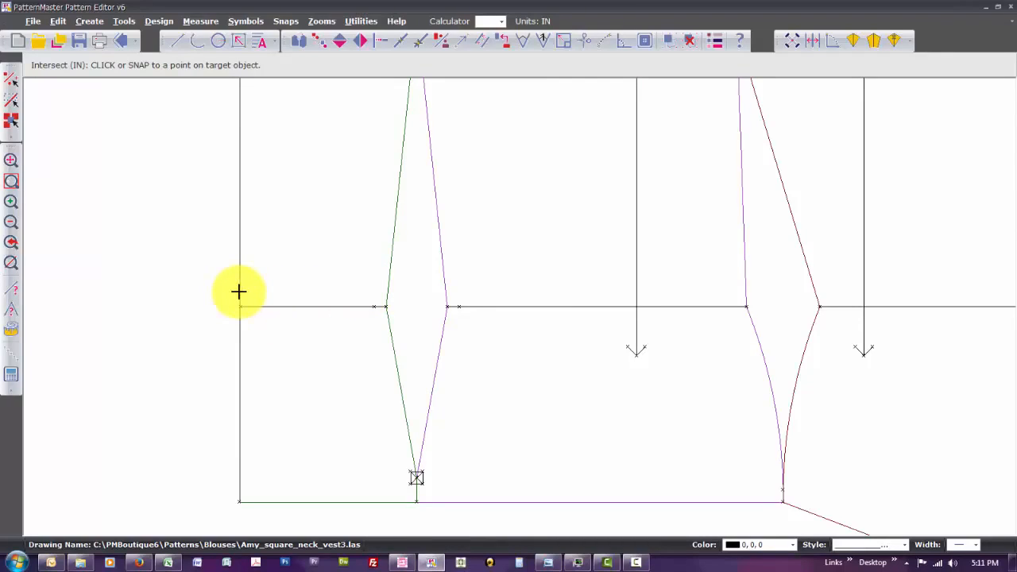
{"action": "left_click", "coordinate": [239, 292]}
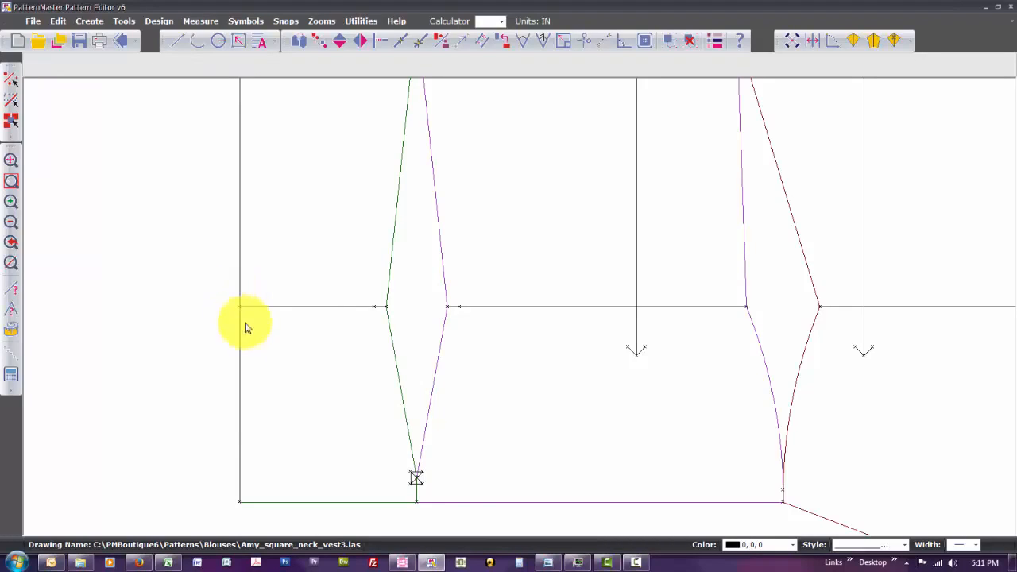
Place a 'Waistline' text label just below the waistline's left end
{"action": "key", "text": "t"}
{"action": "key", "text": "e"}
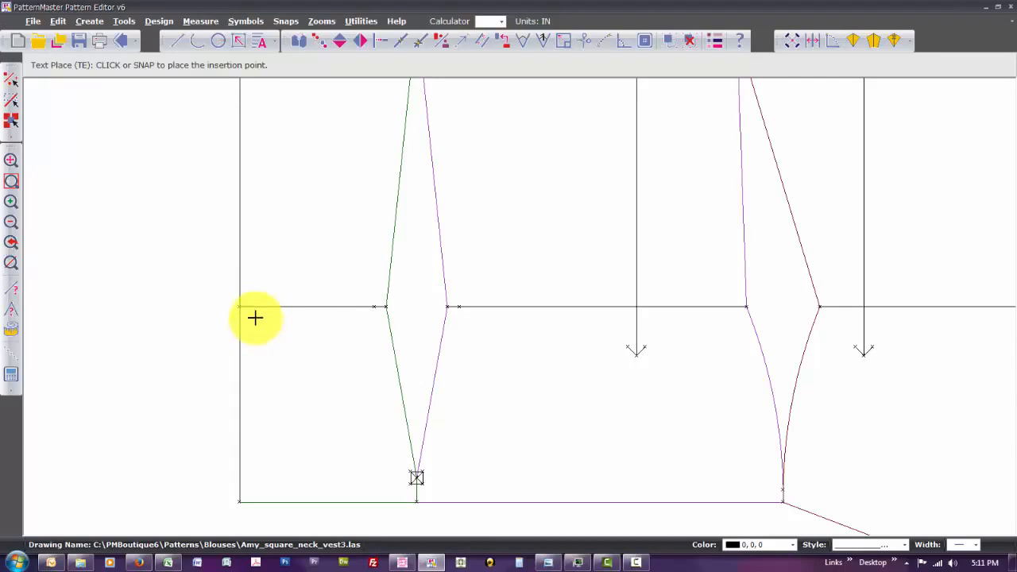
{"action": "left_click", "coordinate": [257, 320]}
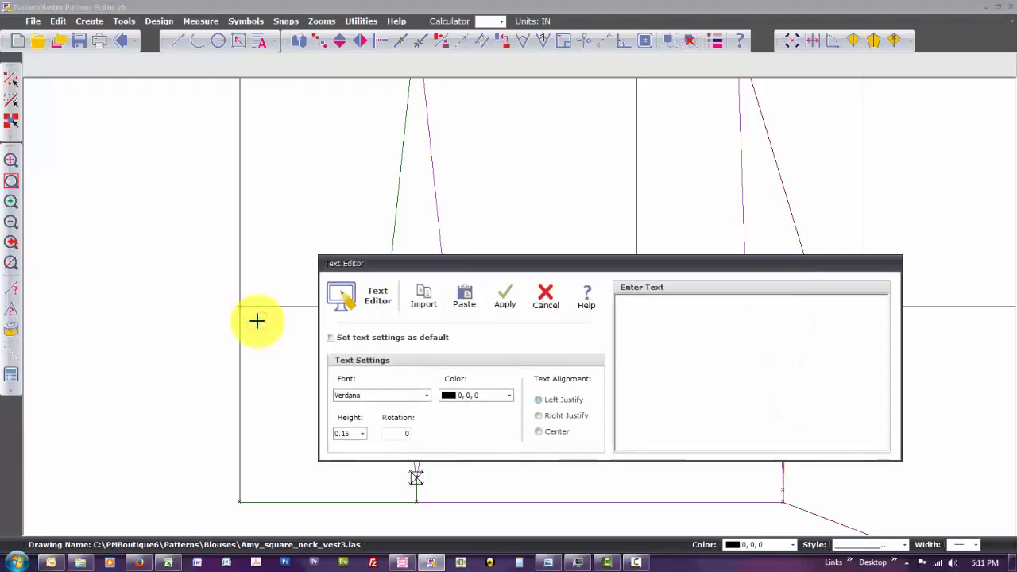
{"action": "left_click", "coordinate": [701, 331]}
{"action": "type", "text": "Wa"}
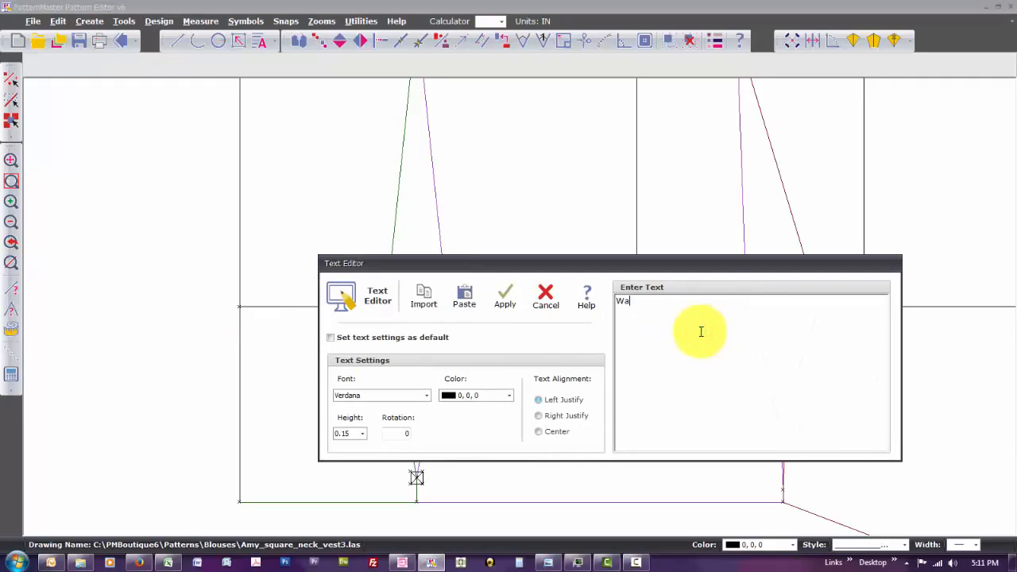
{"action": "type", "text": "istline"}
{"action": "left_click", "coordinate": [506, 306]}
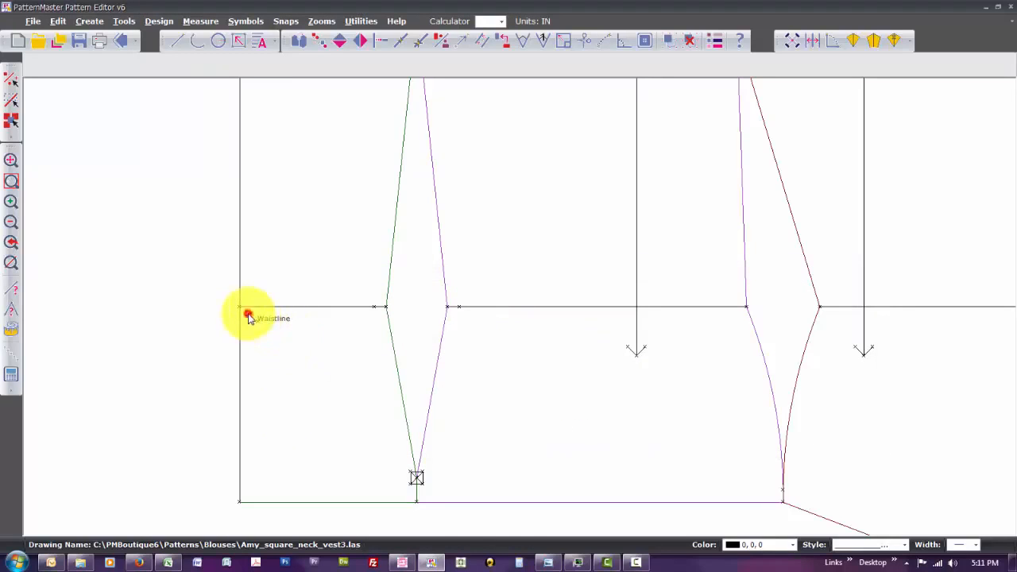
{"action": "left_click", "coordinate": [249, 318]}
Copy the Waistline label once, placing the copy just above the original
{"action": "key", "text": "c"}
{"action": "key", "text": "o"}
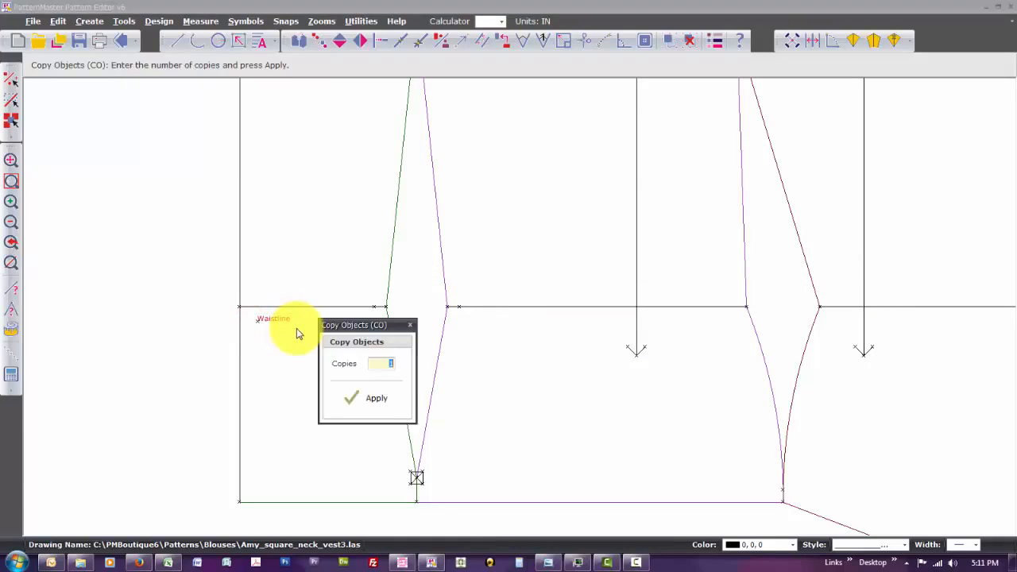
{"action": "key", "text": "Return"}
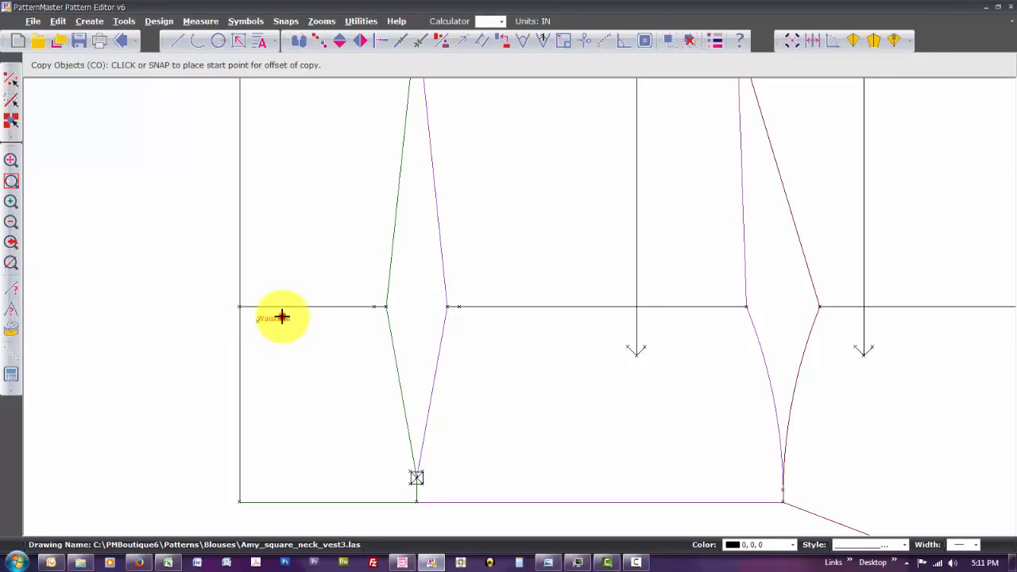
{"action": "left_click", "coordinate": [283, 317]}
{"action": "left_click", "coordinate": [282, 297]}
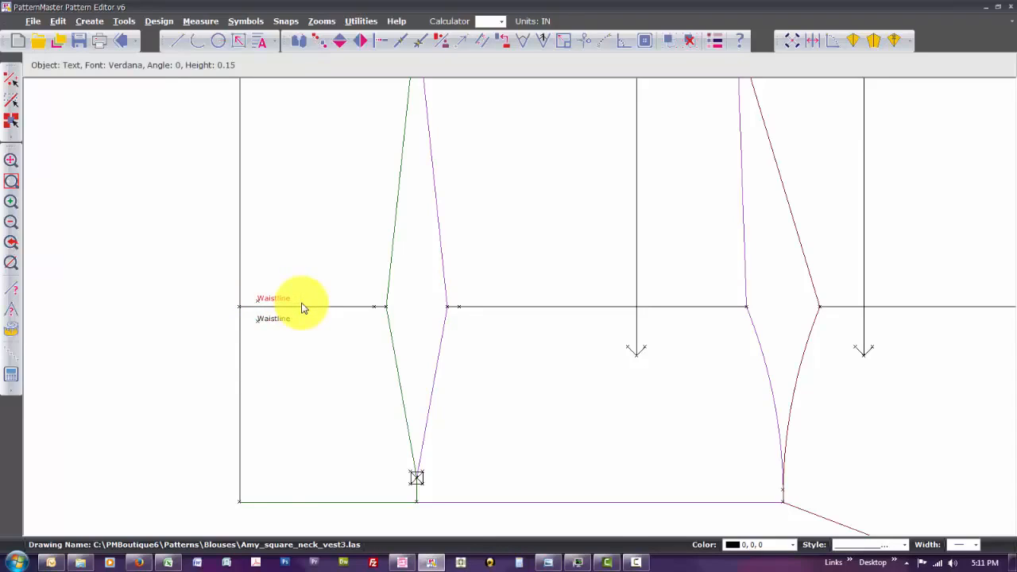
Place another Waistline label copy on the neighbouring piece's waistline
{"action": "key", "text": "Right"}
{"action": "key", "text": "Right"}
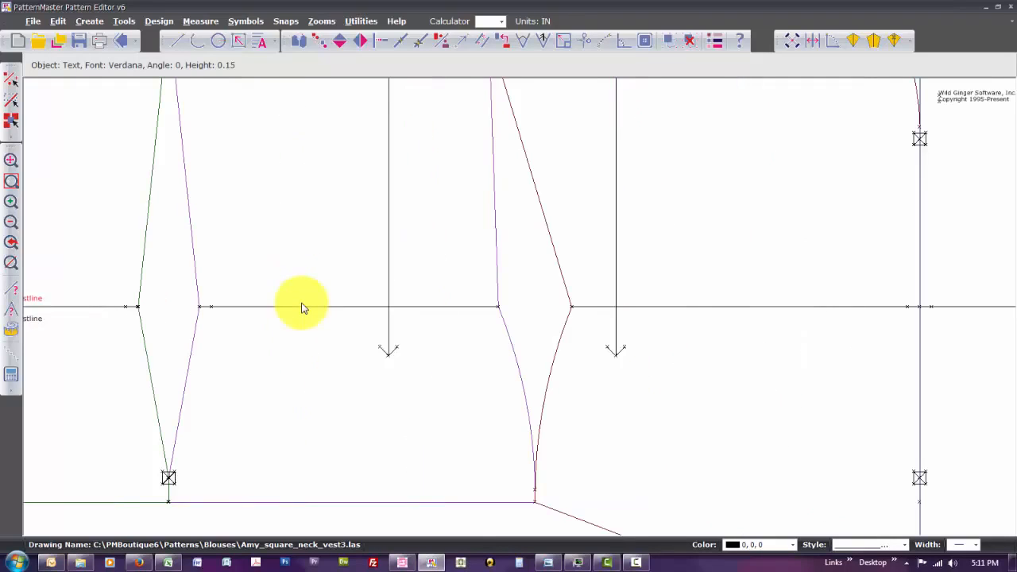
{"action": "type", "text": "co"}
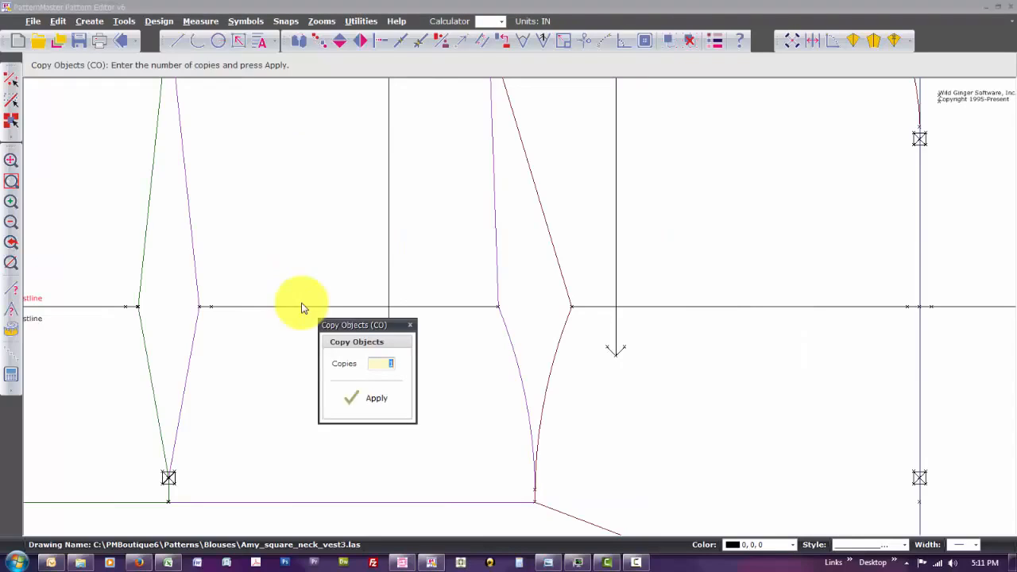
{"action": "key", "text": "Return"}
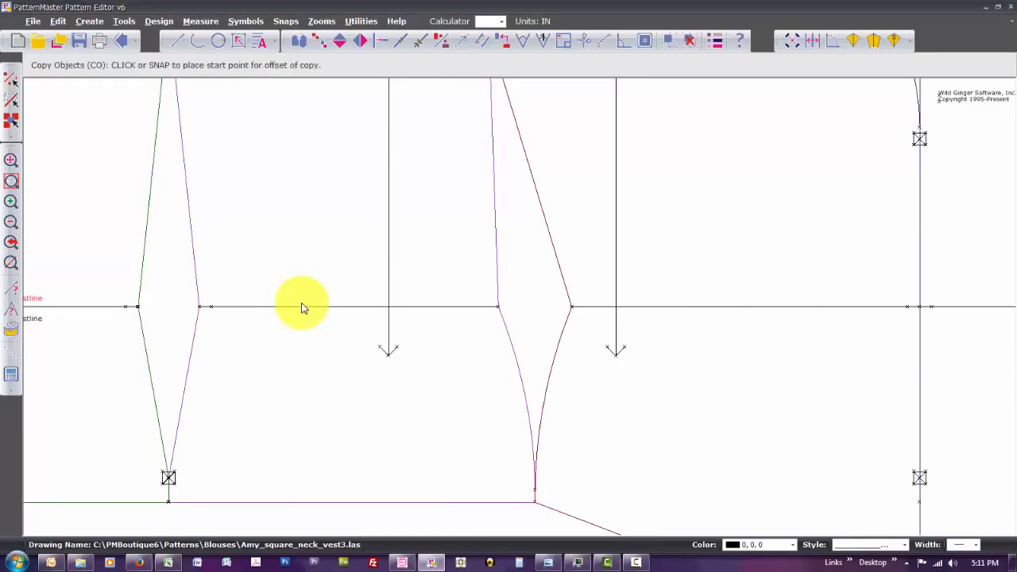
{"action": "left_click", "coordinate": [35, 298]}
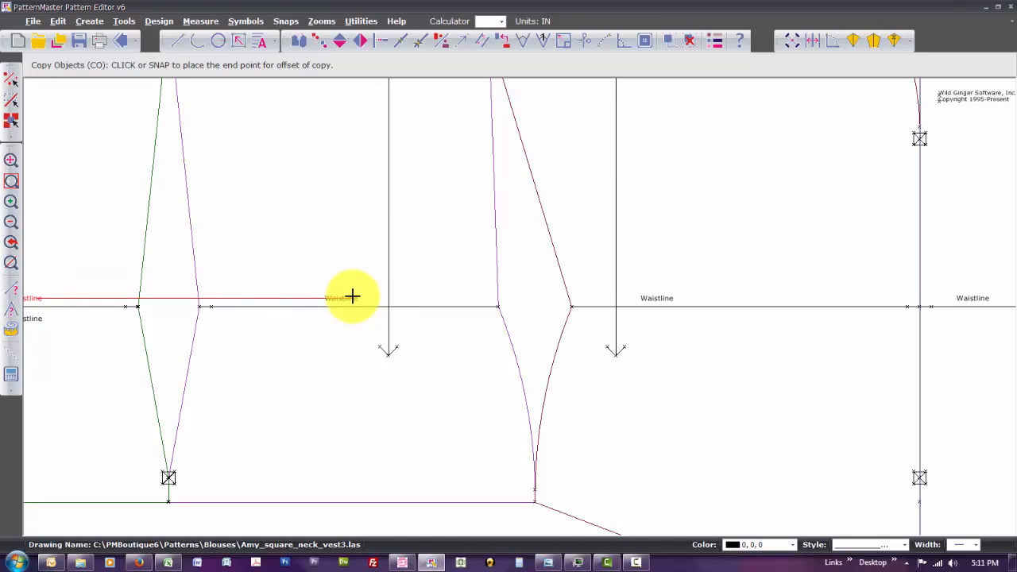
{"action": "left_click", "coordinate": [353, 296]}
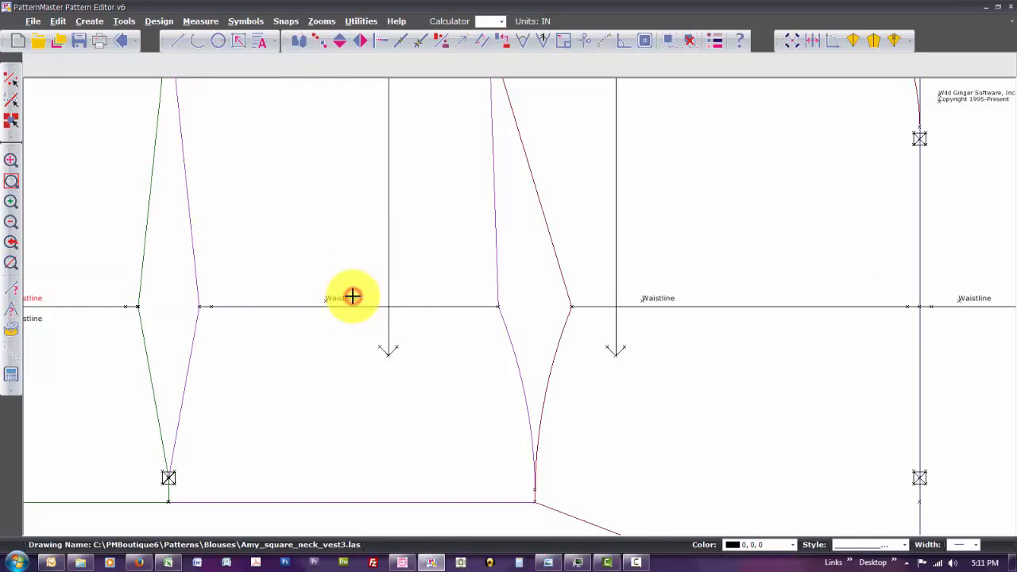
Zoom out to show every vest piece with its Waistline label, and deselect the label
{"action": "type", "text": "zozo"}
{"action": "scroll", "coordinate": [352, 297], "scroll_direction": "down", "scroll_amount": 1}
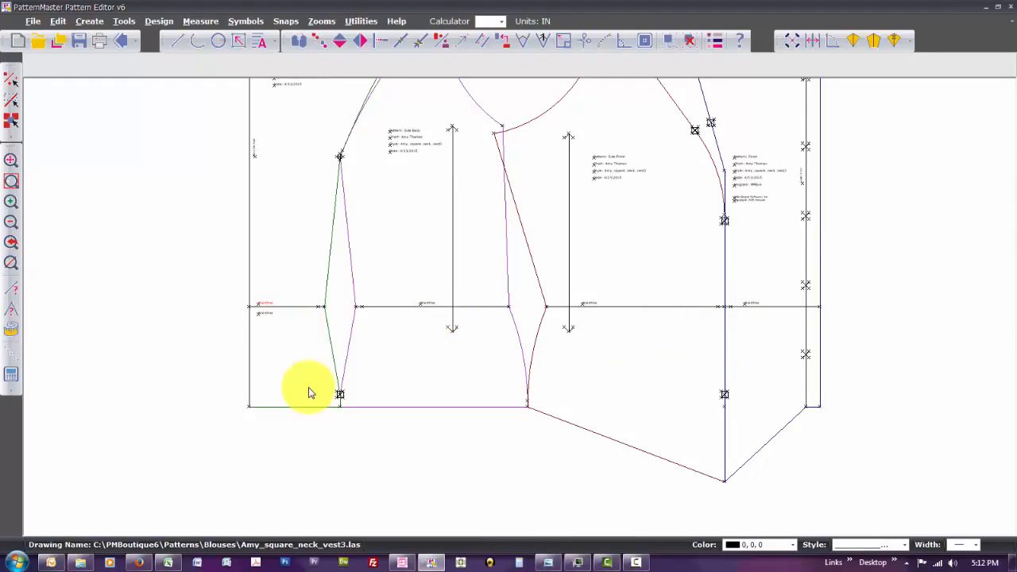
{"action": "left_click", "coordinate": [407, 485]}
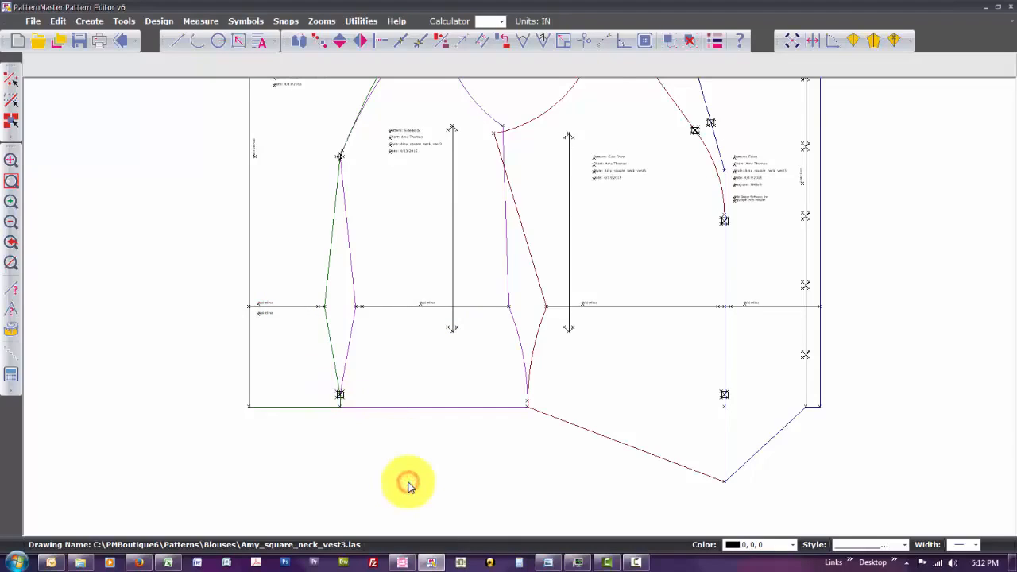
{"action": "scroll", "coordinate": [409, 486], "scroll_direction": "up", "scroll_amount": 1}
Zoom in on the front hem point with a zoom window
{"action": "scroll", "coordinate": [408, 486], "scroll_direction": "right", "scroll_amount": 3}
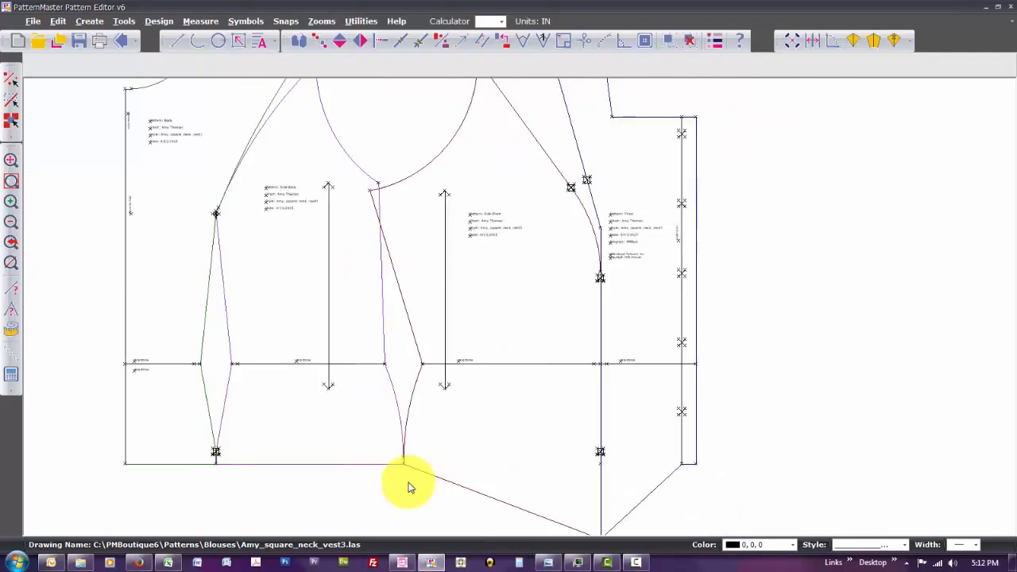
{"action": "scroll", "coordinate": [407, 486], "scroll_direction": "down", "scroll_amount": 1}
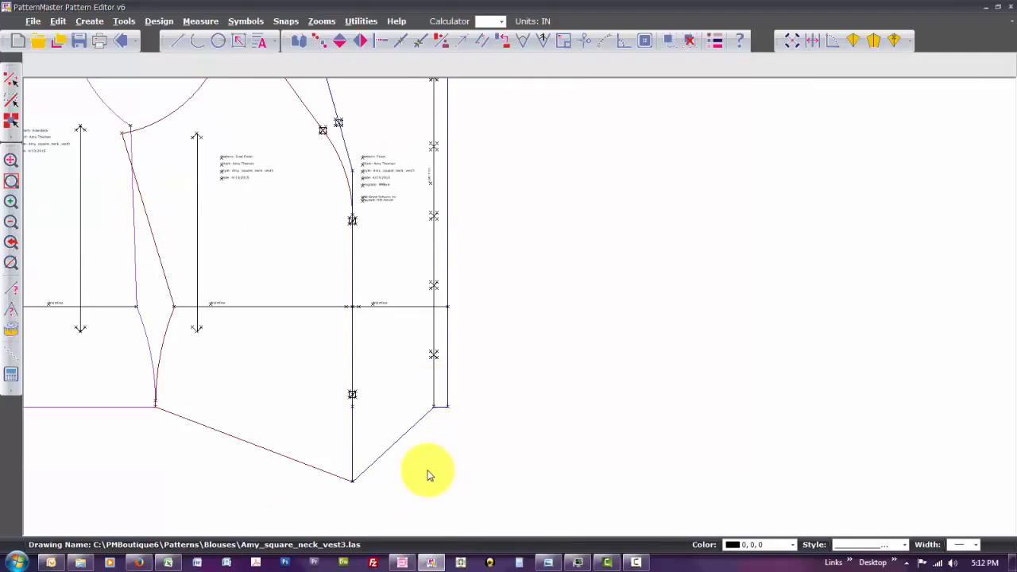
{"action": "key", "text": "z"}
{"action": "key", "text": "w"}
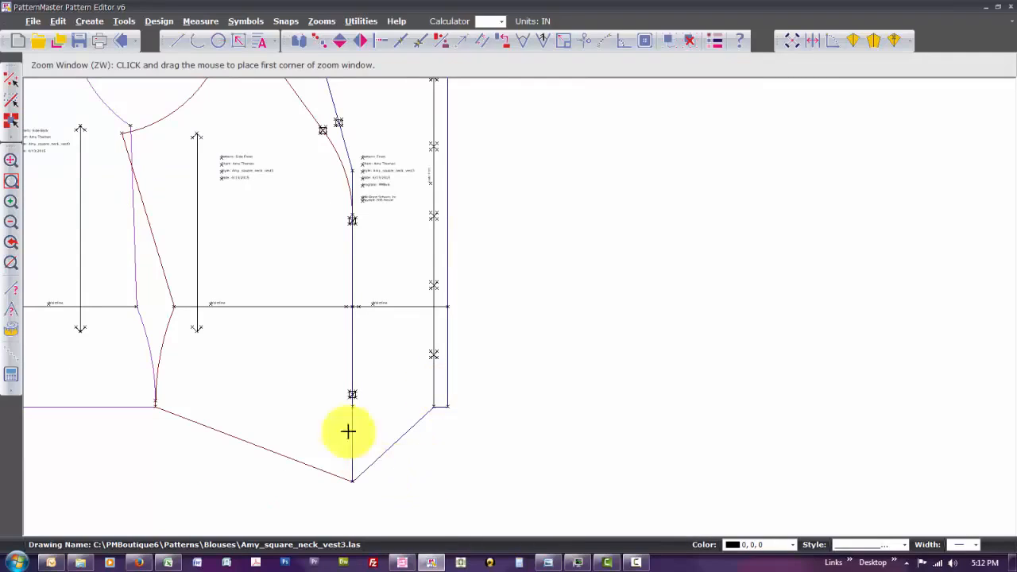
{"action": "left_click", "coordinate": [143, 365]}
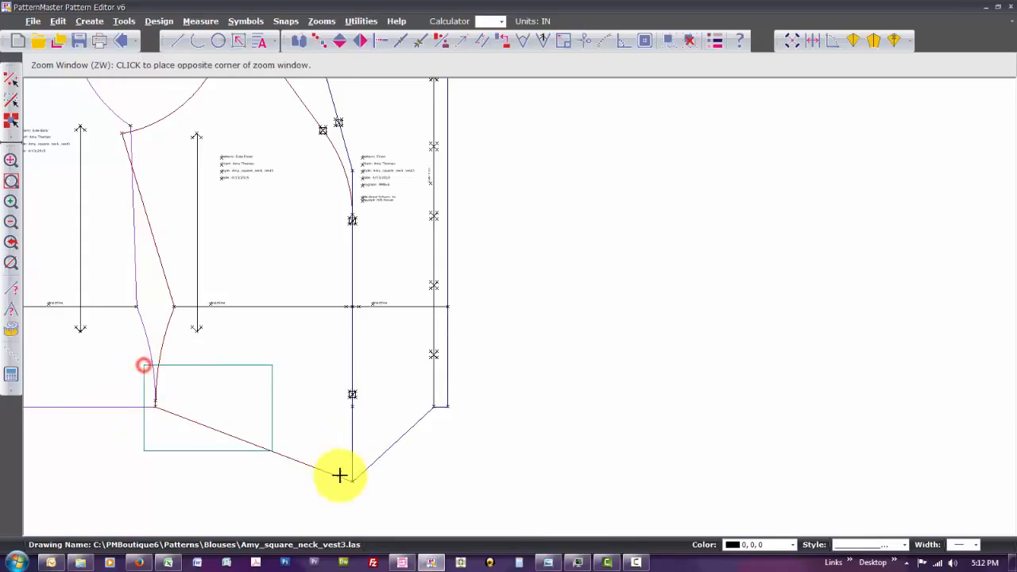
{"action": "left_click", "coordinate": [482, 524]}
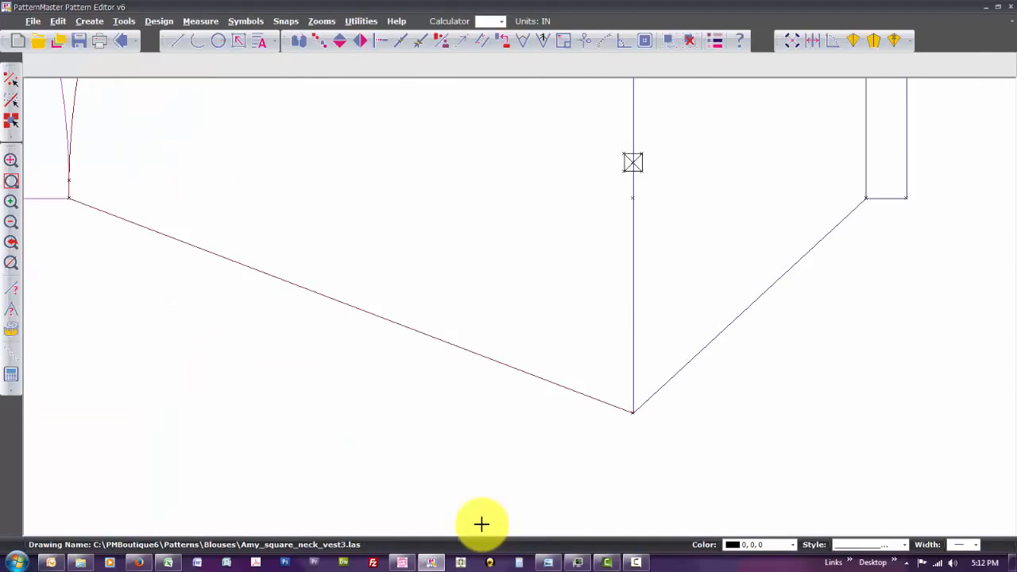
Set new lines to dark blue (0, 0, 192) with a dashed style
{"action": "left_click", "coordinate": [793, 546]}
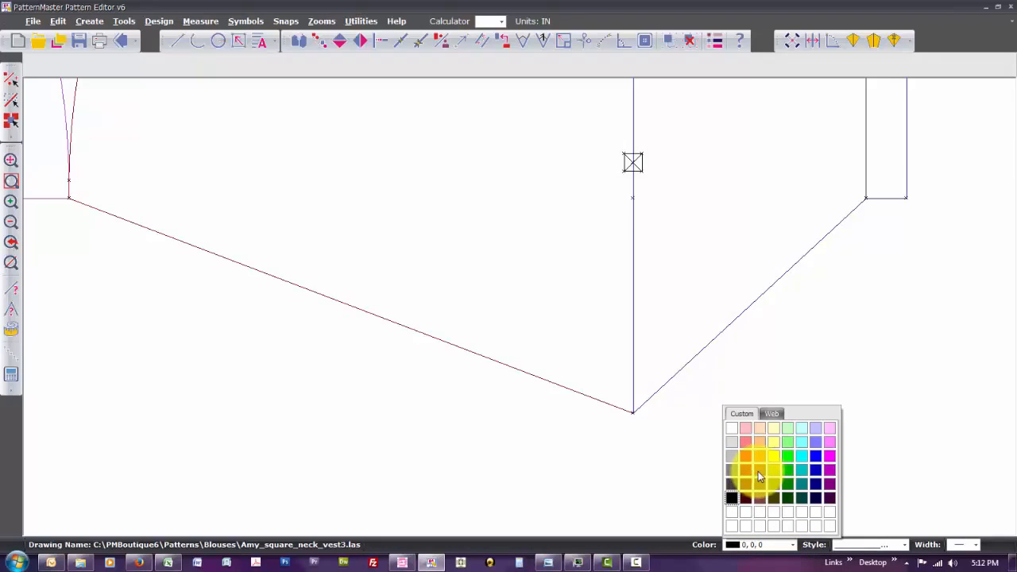
{"action": "left_click", "coordinate": [814, 471]}
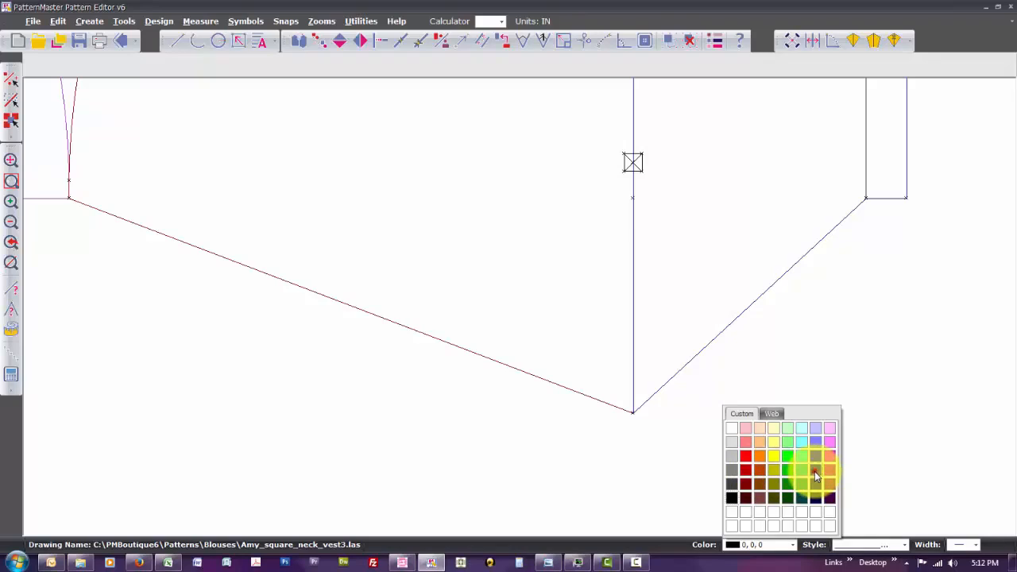
{"action": "left_click", "coordinate": [904, 547]}
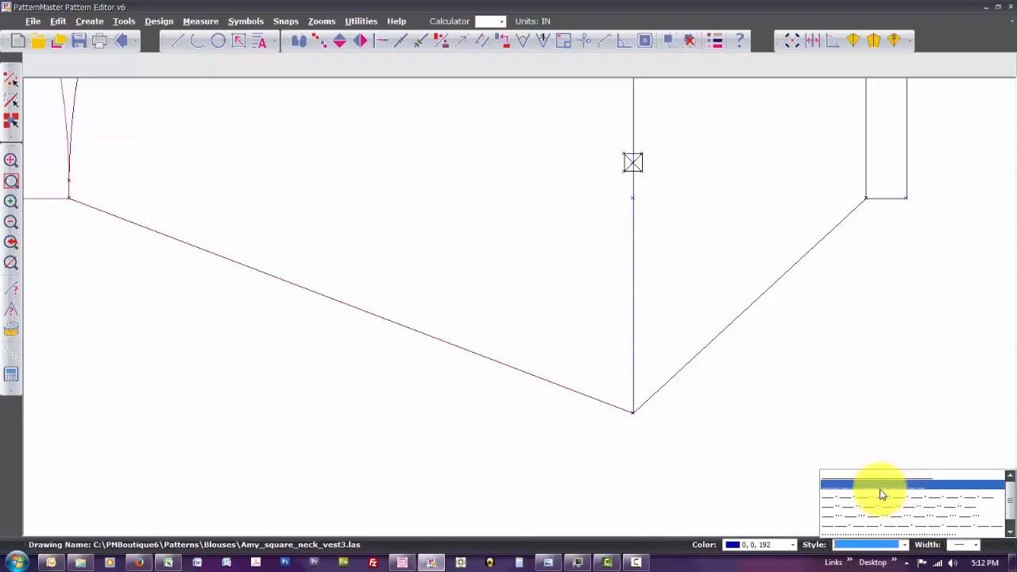
{"action": "left_click", "coordinate": [882, 494]}
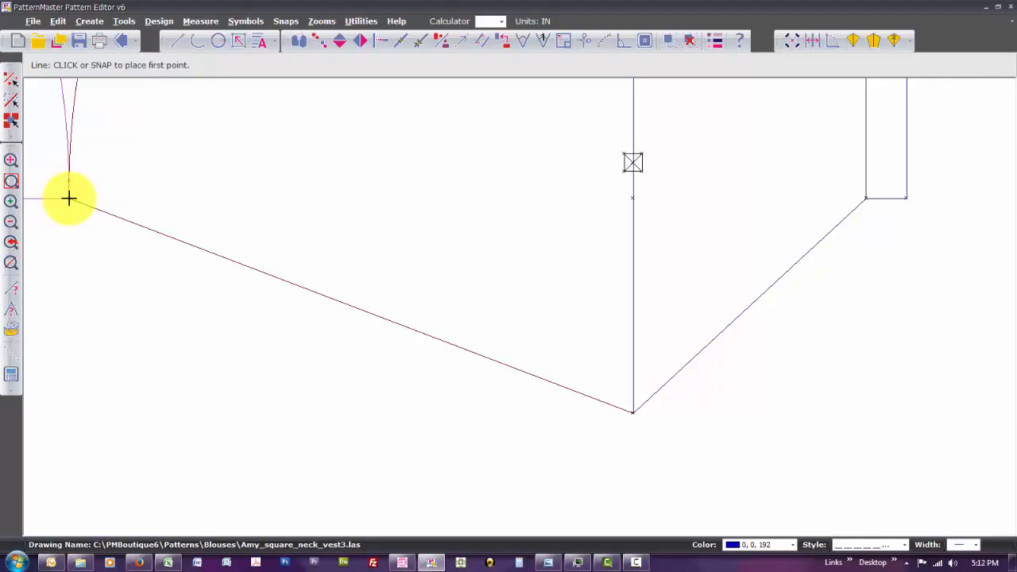
Draw a dashed horizontal guideline across the hem corners and copy it down through the front hem point
{"action": "left_click", "coordinate": [69, 197]}
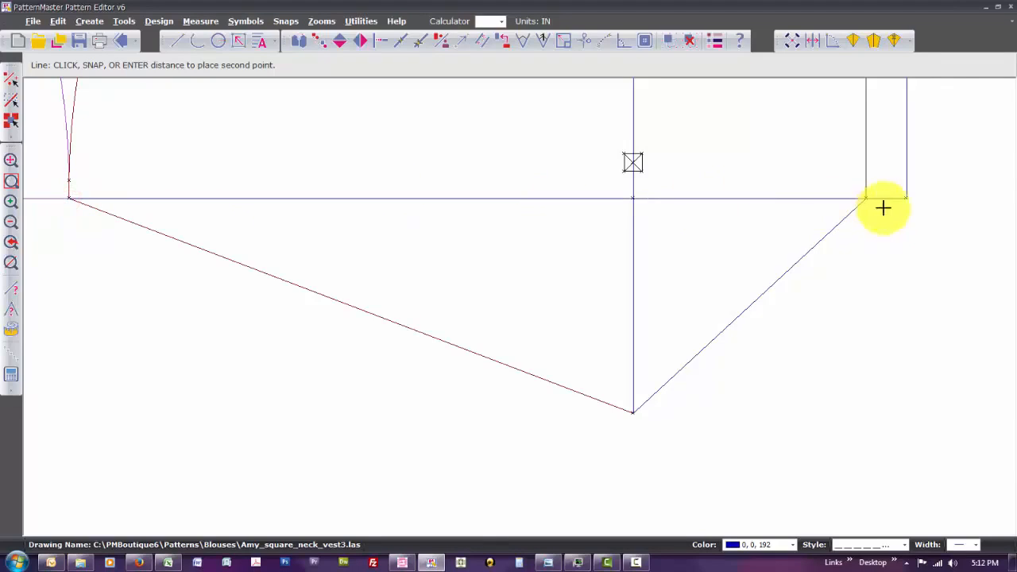
{"action": "left_click", "coordinate": [929, 197]}
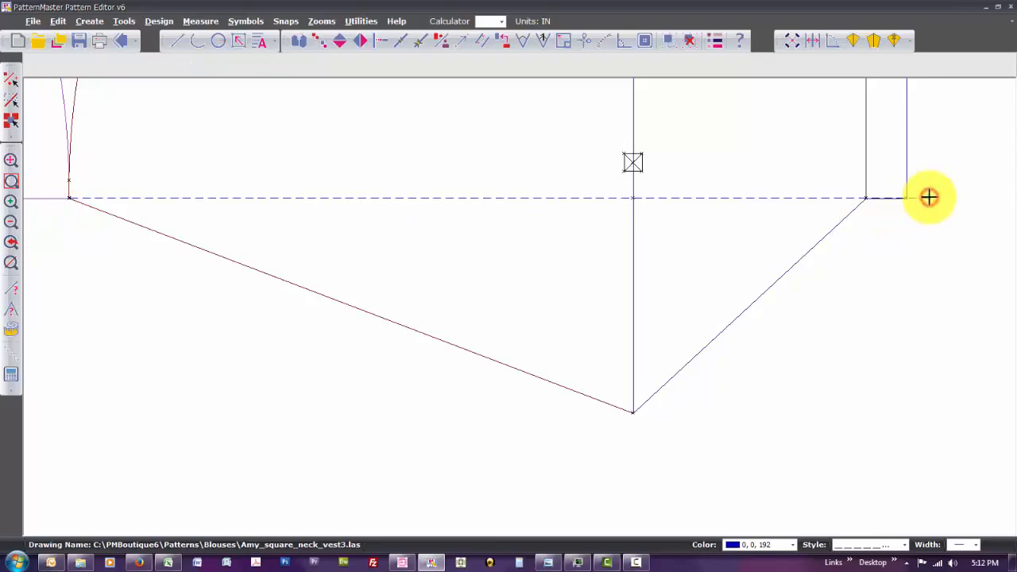
{"action": "left_click", "coordinate": [693, 198]}
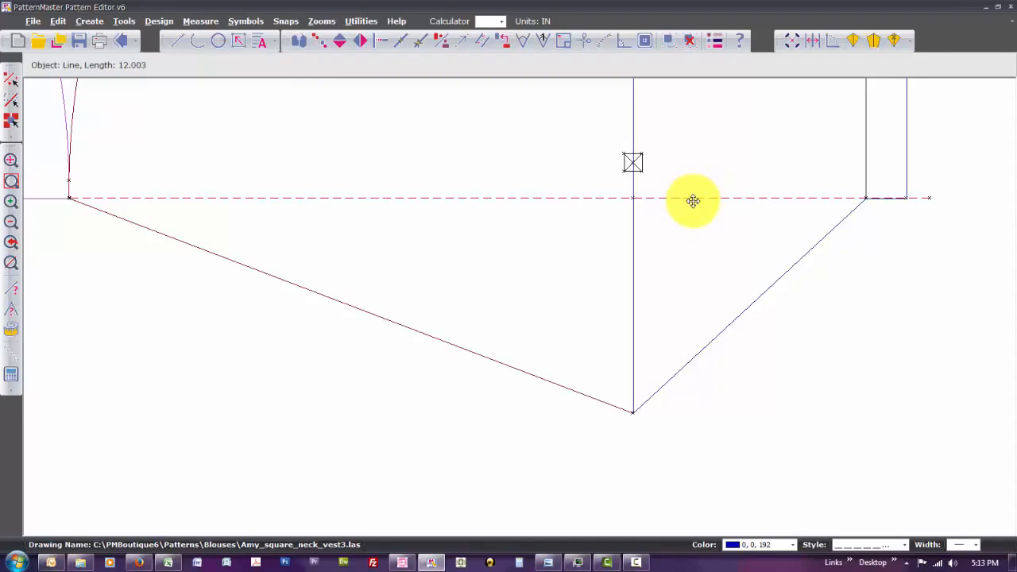
{"action": "type", "text": "CO"}
{"action": "key", "text": "Return"}
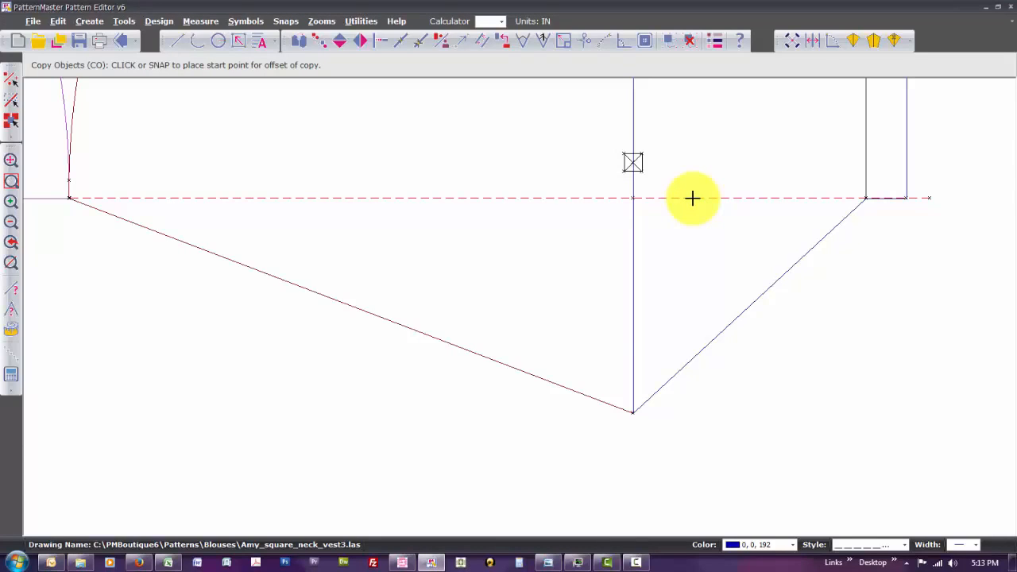
{"action": "left_click", "coordinate": [692, 198]}
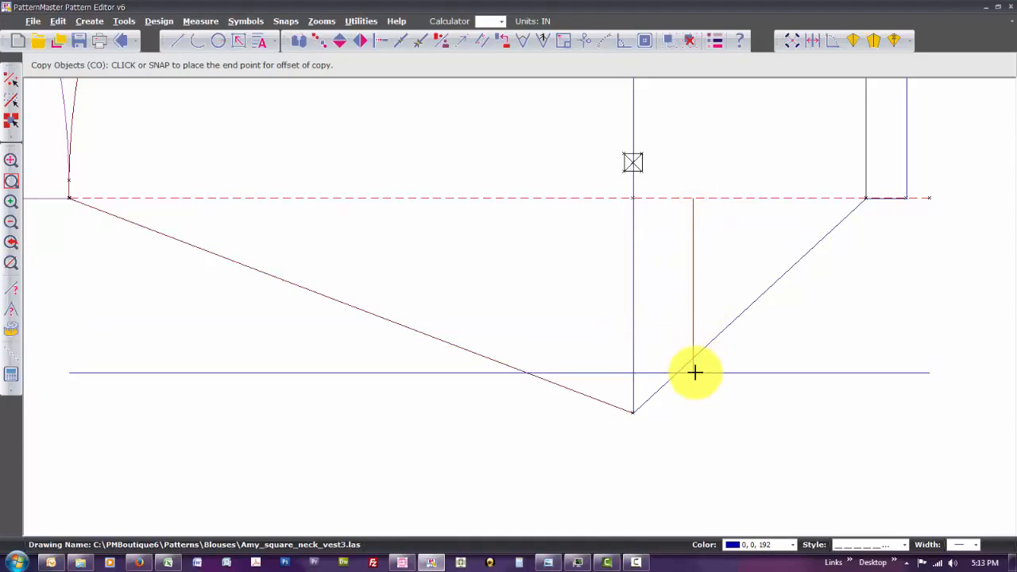
{"action": "left_click", "coordinate": [696, 412]}
Draw a 3-inch dashed vertical guideline down from the right hem corner
{"action": "key", "text": "l"}
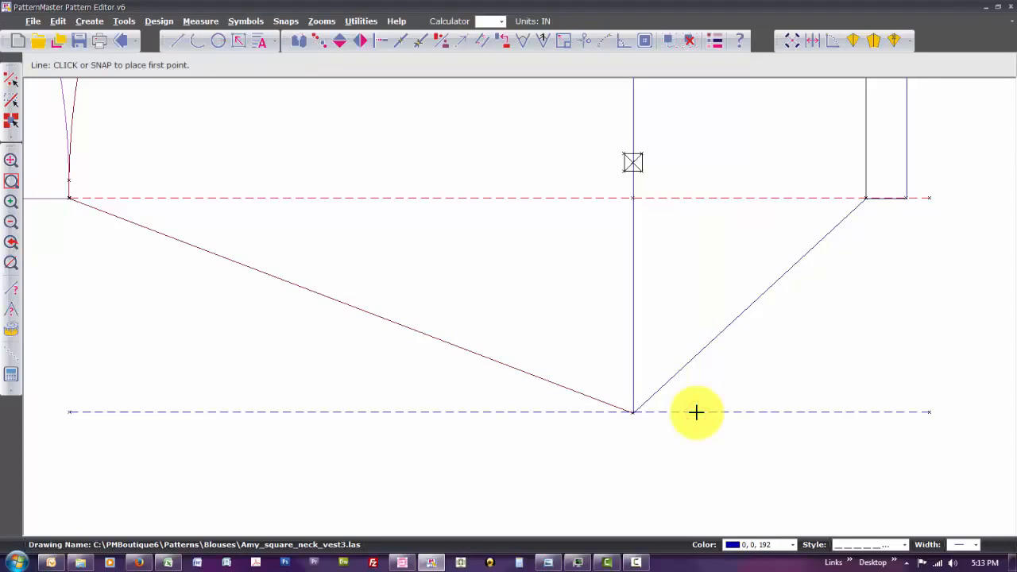
{"action": "left_click", "coordinate": [866, 198]}
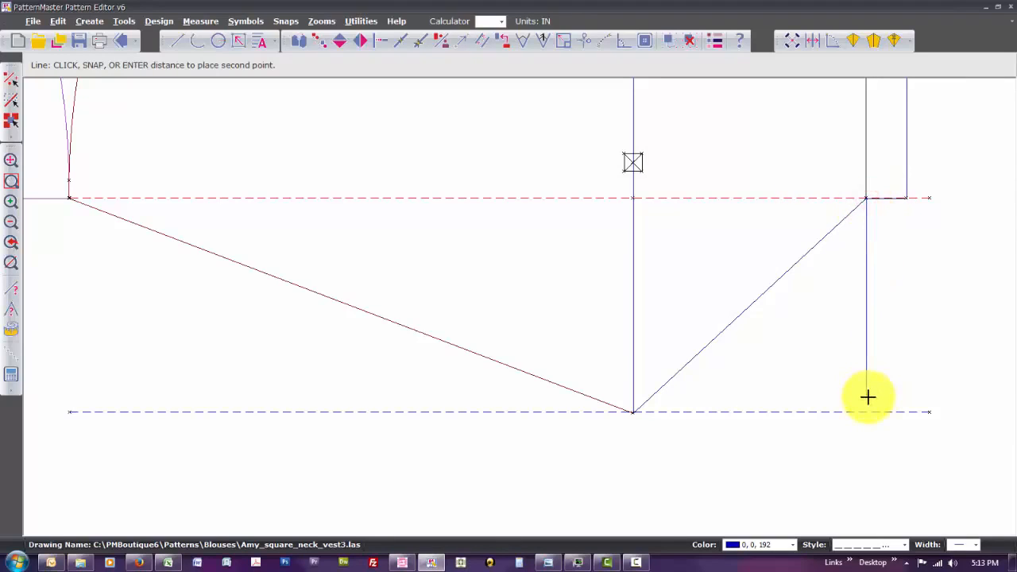
{"action": "type", "text": "3"}
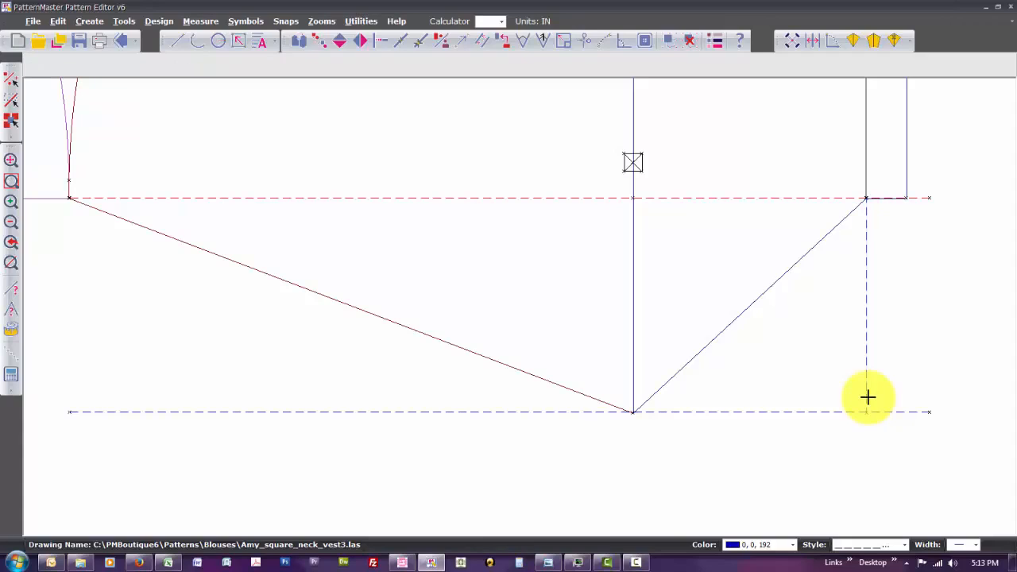
{"action": "key", "text": "Return"}
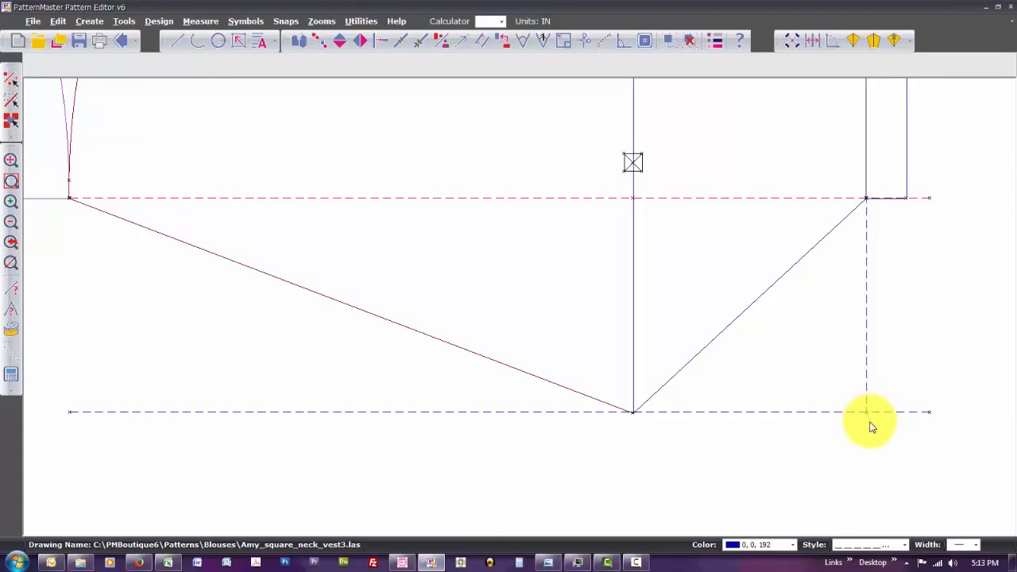
{"action": "left_click", "coordinate": [867, 370]}
{"action": "type", "text": "LP"}
{"action": "key", "text": "Return"}
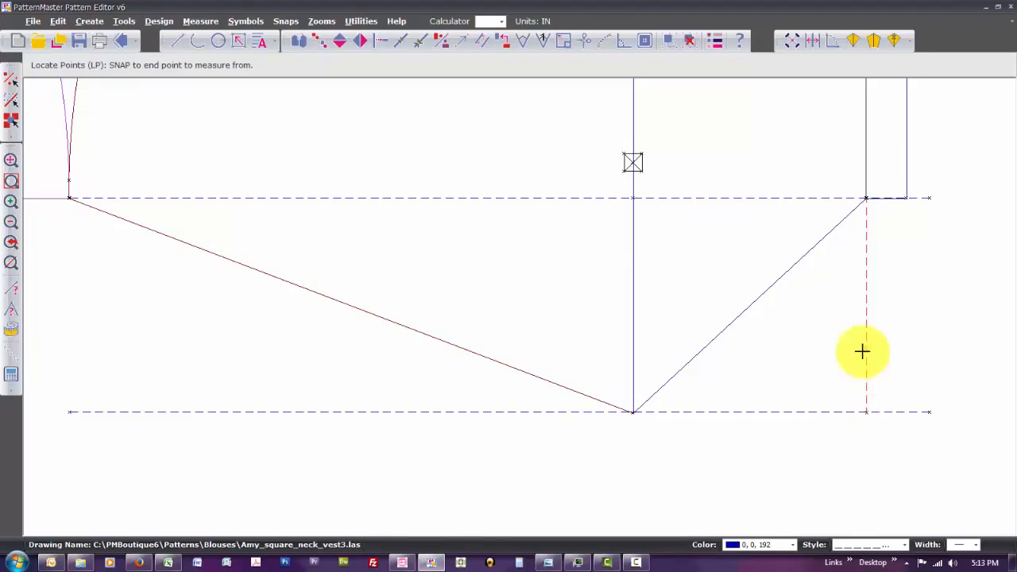
Mark evenly spaced points on the vertical guide and draw a horizontal line from the upper one to the centre line
{"action": "left_click", "coordinate": [866, 197]}
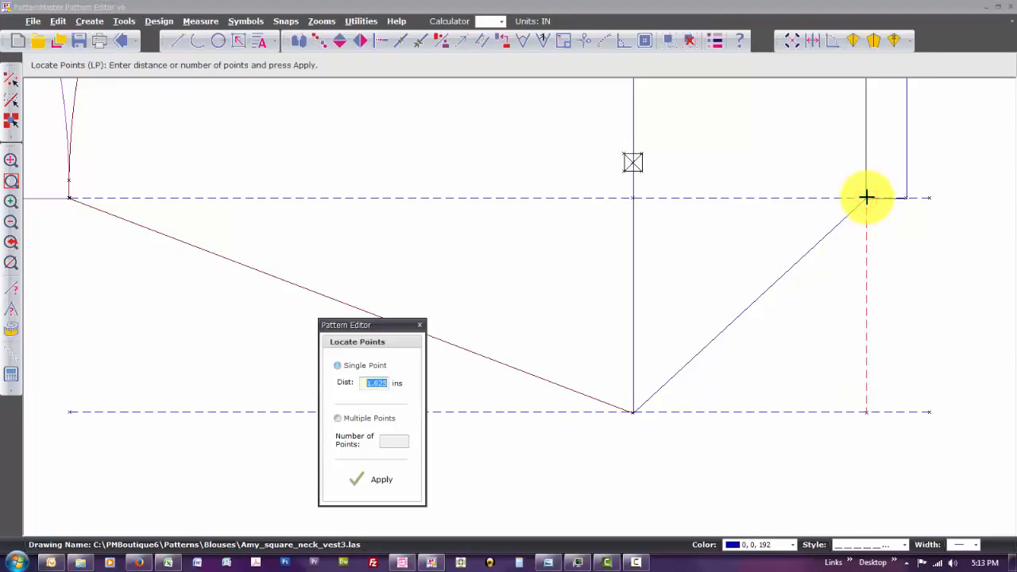
{"action": "left_click", "coordinate": [339, 417]}
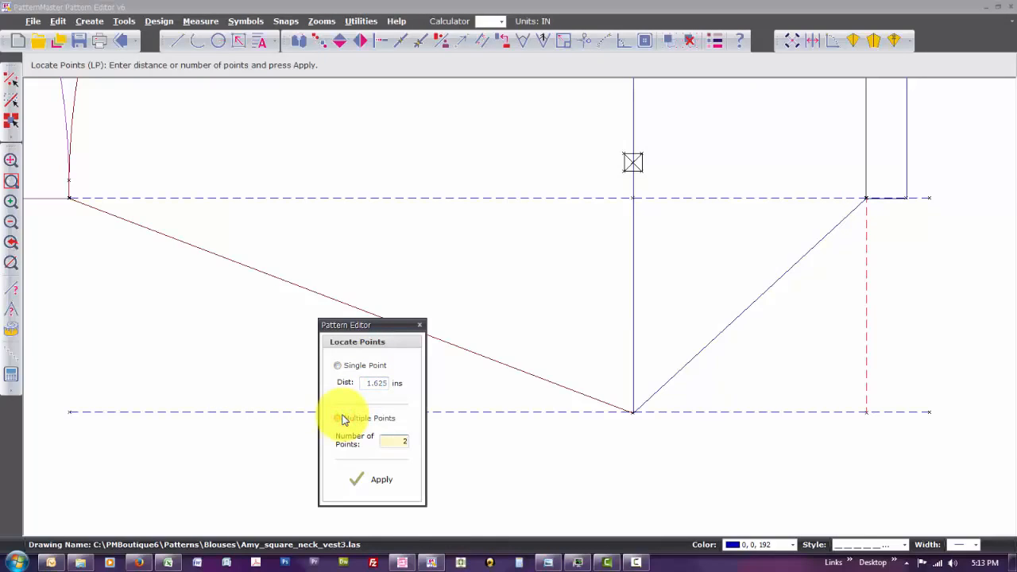
{"action": "key", "text": "Return"}
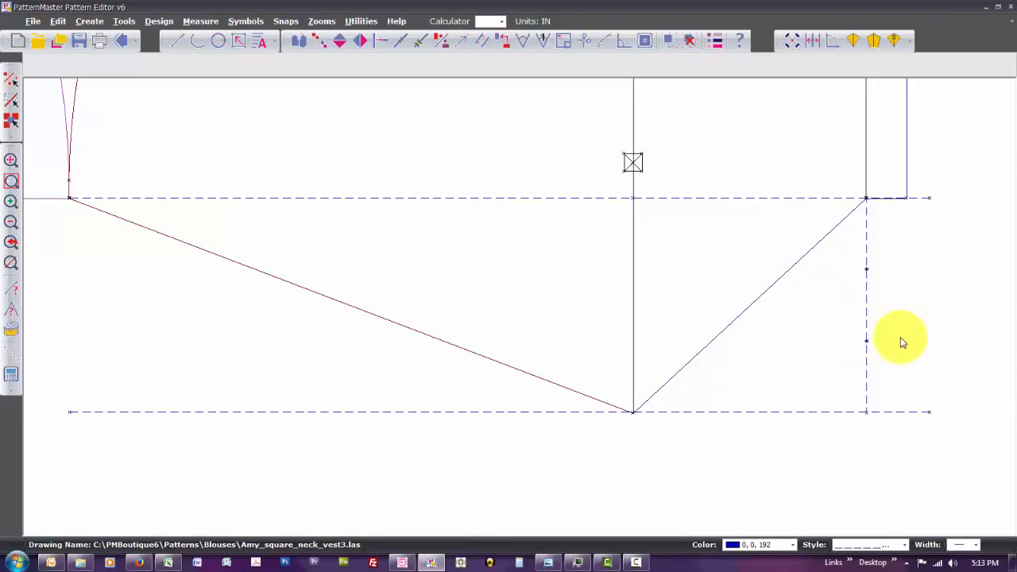
{"action": "type", "text": "L"}
{"action": "key", "text": "Return"}
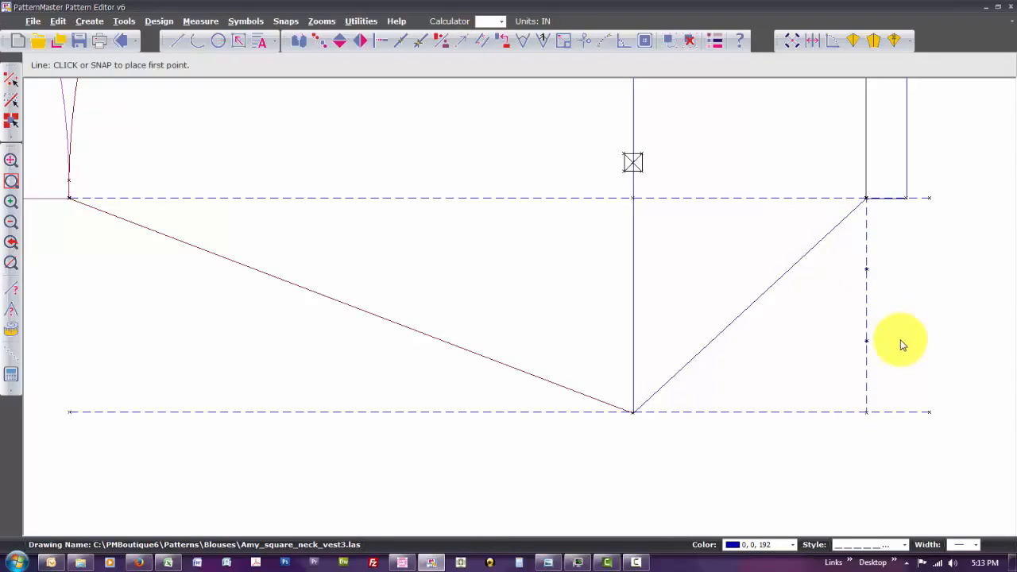
{"action": "left_click", "coordinate": [866, 270]}
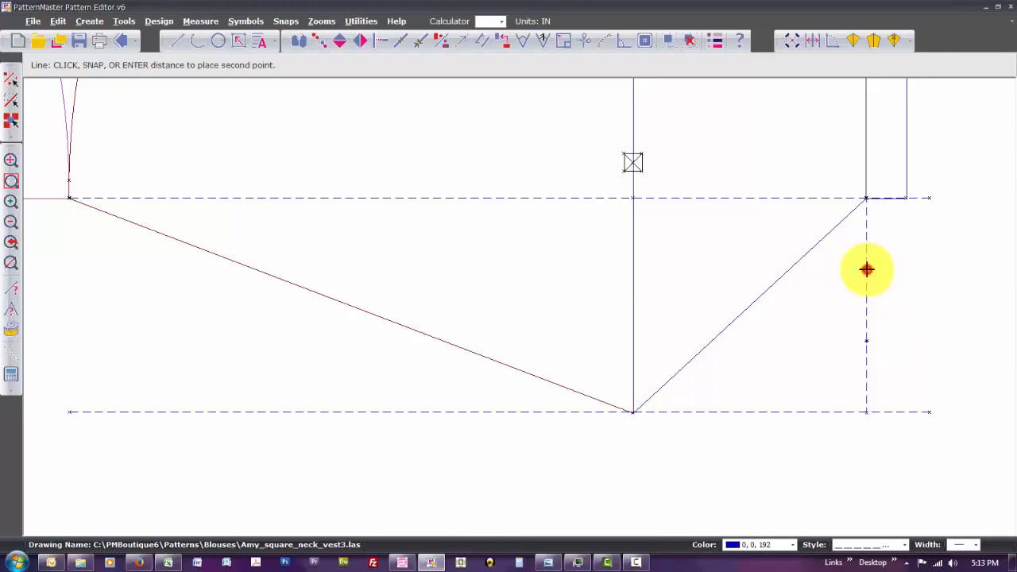
{"action": "left_click", "coordinate": [634, 274]}
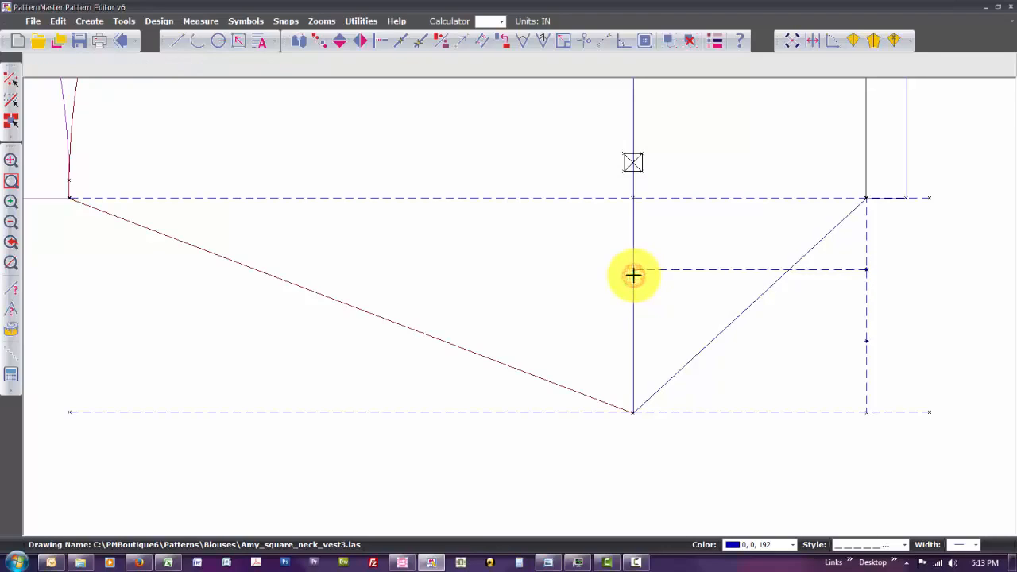
{"action": "left_click", "coordinate": [729, 270]}
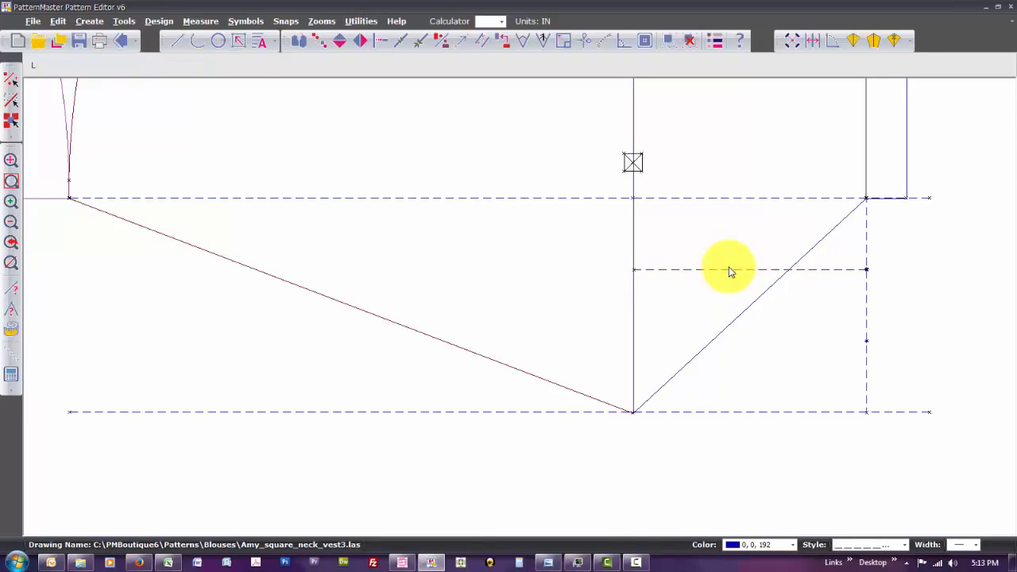
{"action": "left_click", "coordinate": [807, 268]}
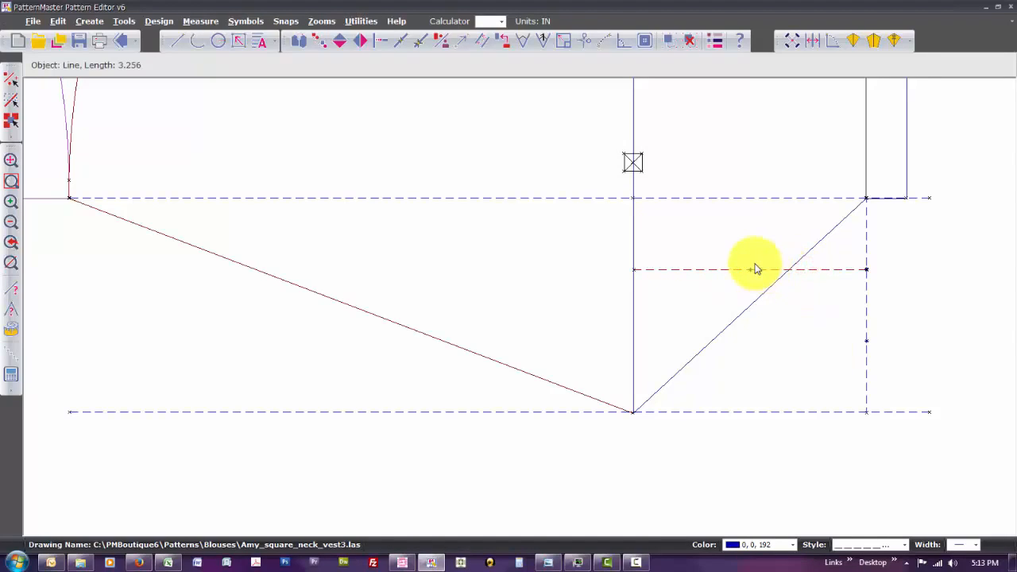
{"action": "left_click", "coordinate": [755, 269]}
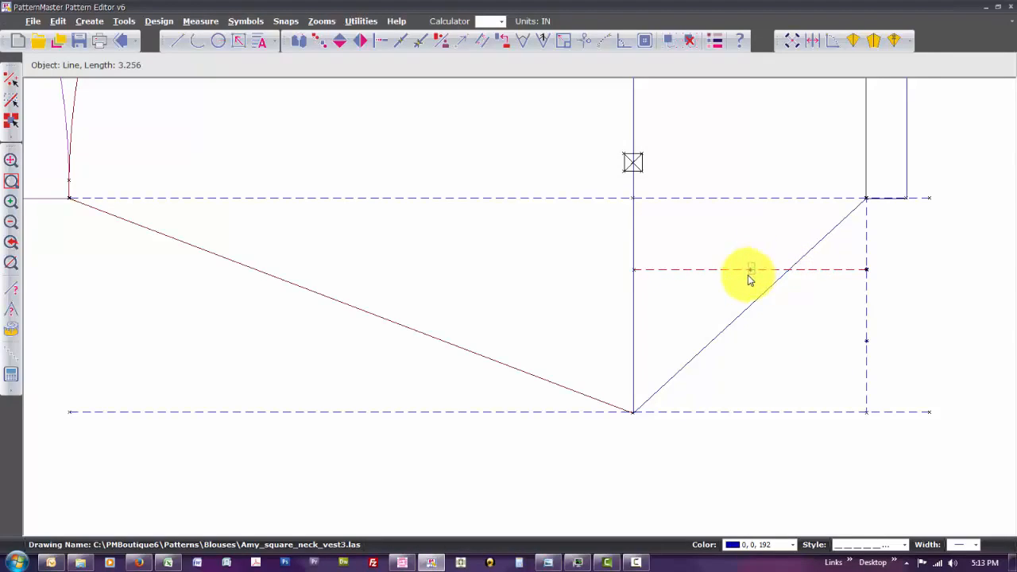
{"action": "left_click", "coordinate": [749, 271]}
Copy the horizontal guideline down to the lower division point
{"action": "key", "text": "c"}
{"action": "key", "text": "o"}
{"action": "key", "text": "Return"}
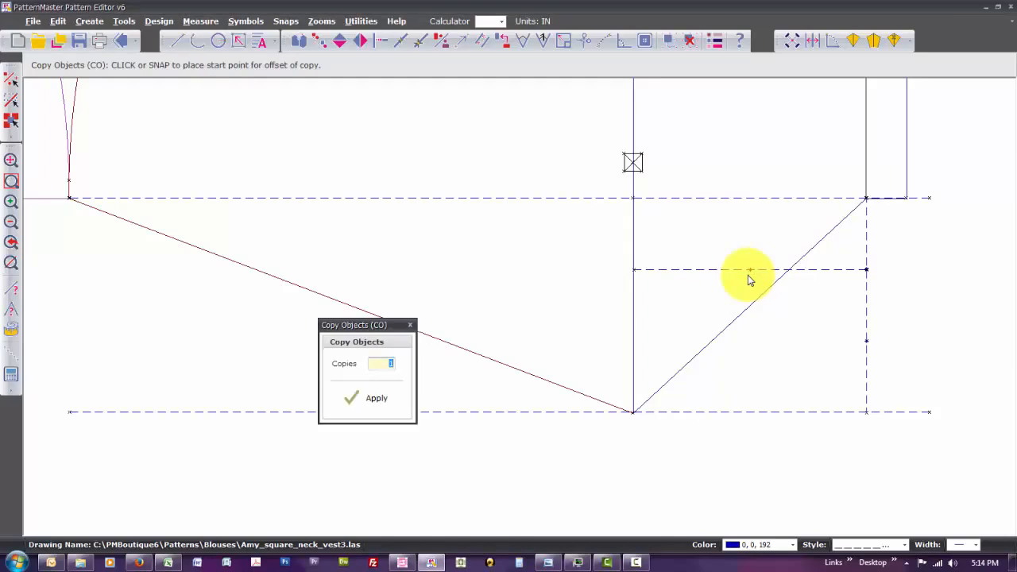
{"action": "left_click", "coordinate": [739, 271]}
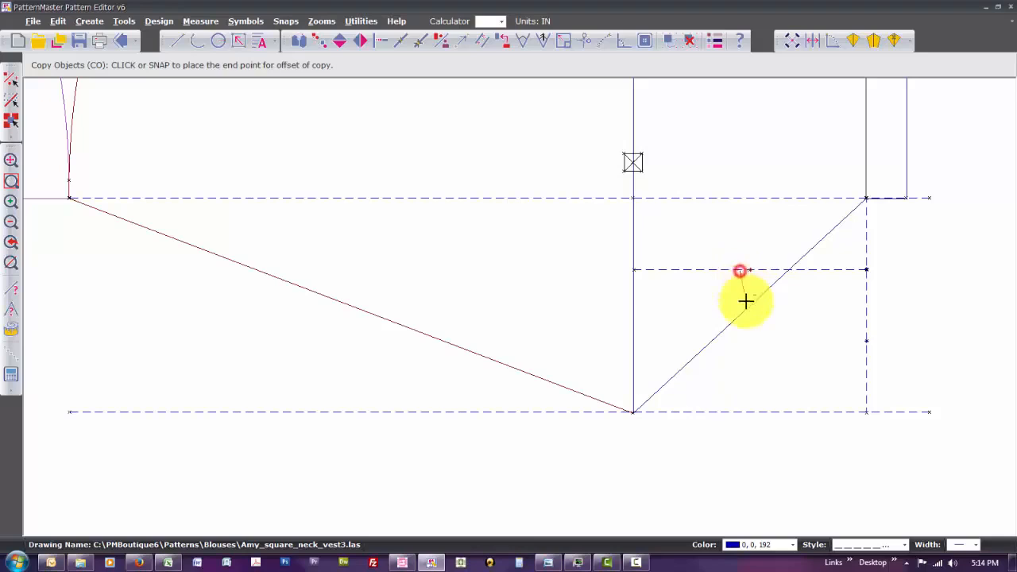
{"action": "left_click", "coordinate": [739, 343]}
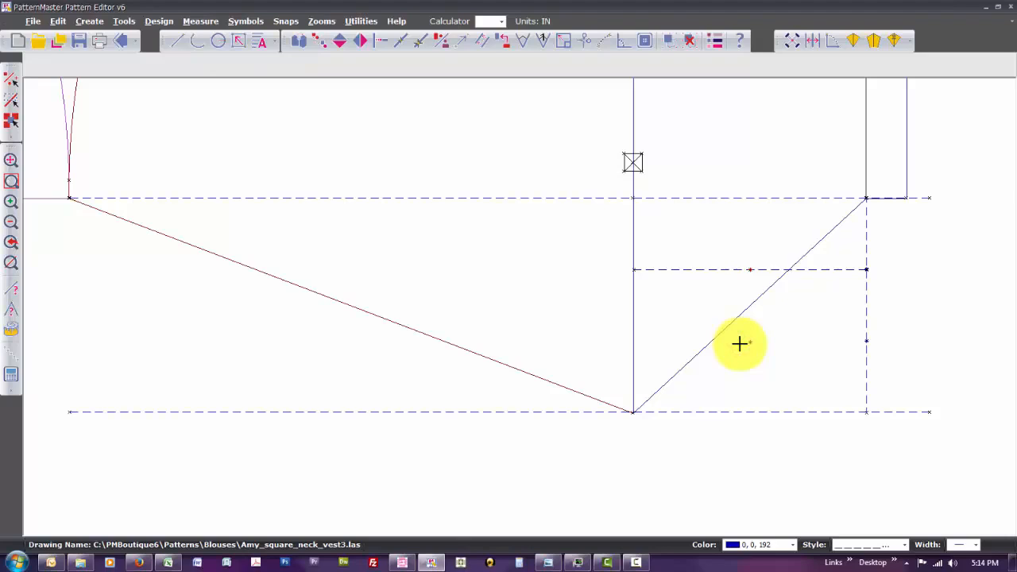
{"action": "left_click", "coordinate": [749, 269]}
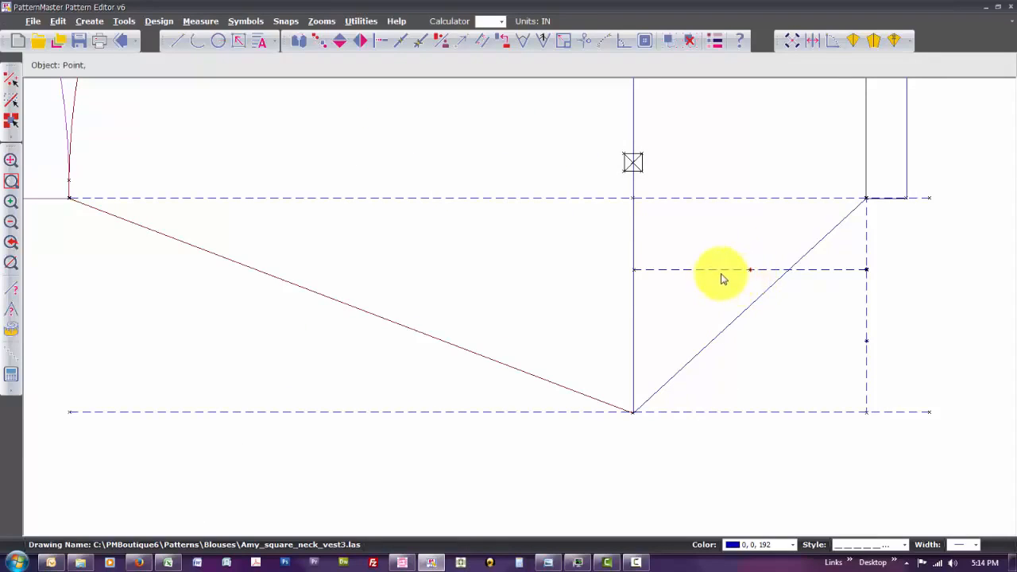
{"action": "left_click", "coordinate": [721, 273]}
{"action": "key", "text": "c"}
{"action": "key", "text": "o"}
{"action": "key", "text": "Return"}
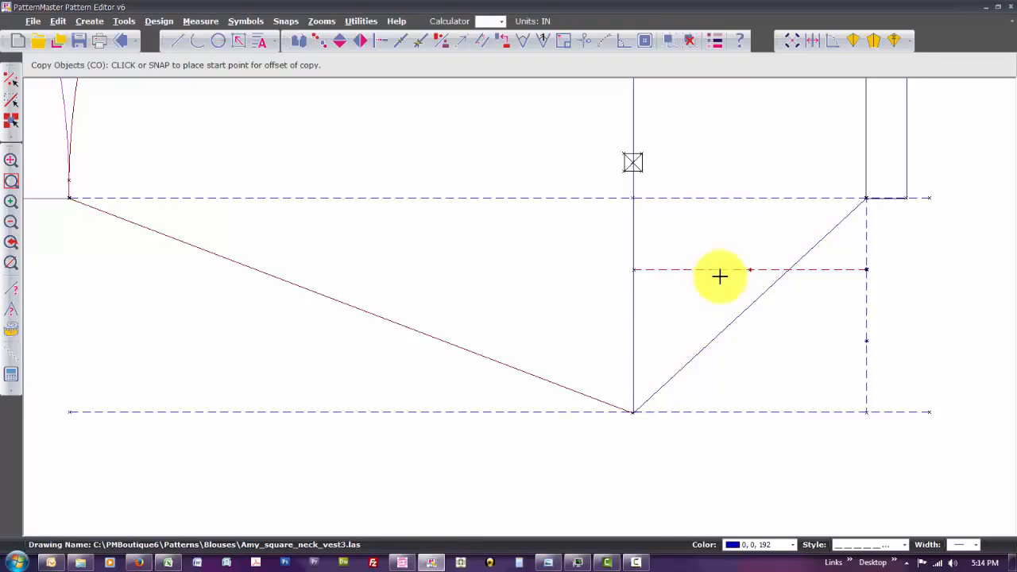
{"action": "left_click", "coordinate": [716, 270]}
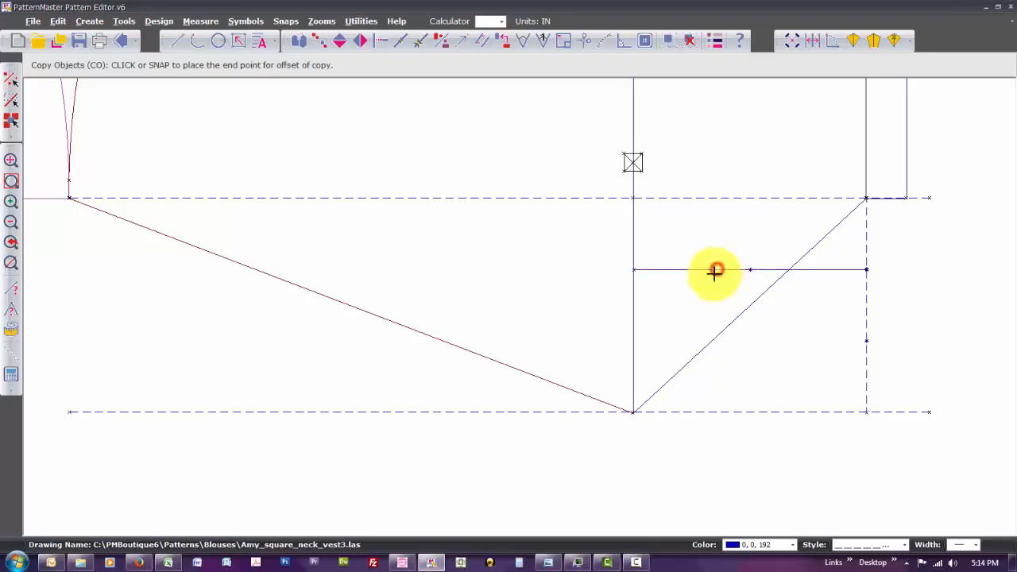
{"action": "left_click", "coordinate": [716, 341]}
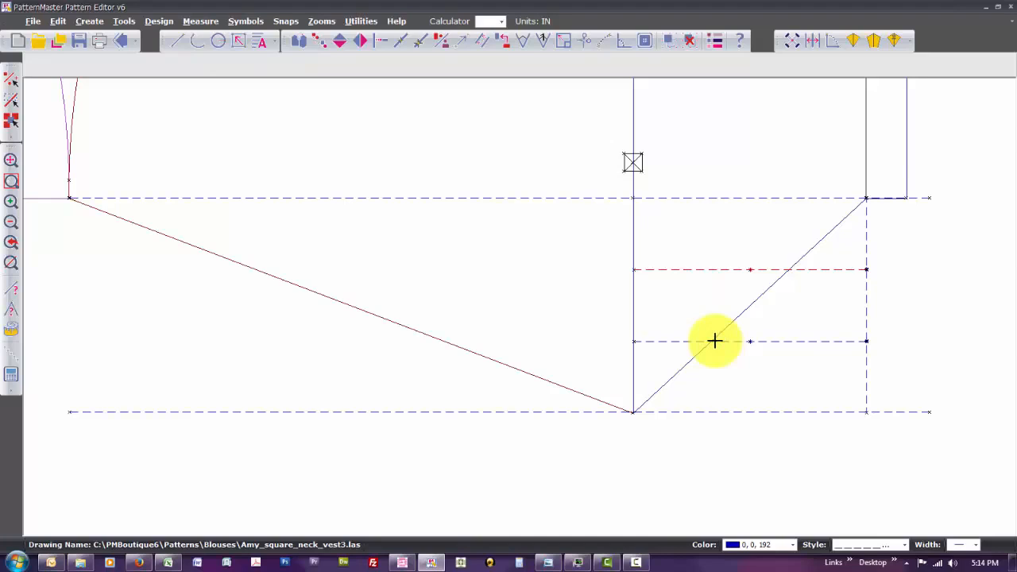
{"action": "left_click", "coordinate": [675, 379]}
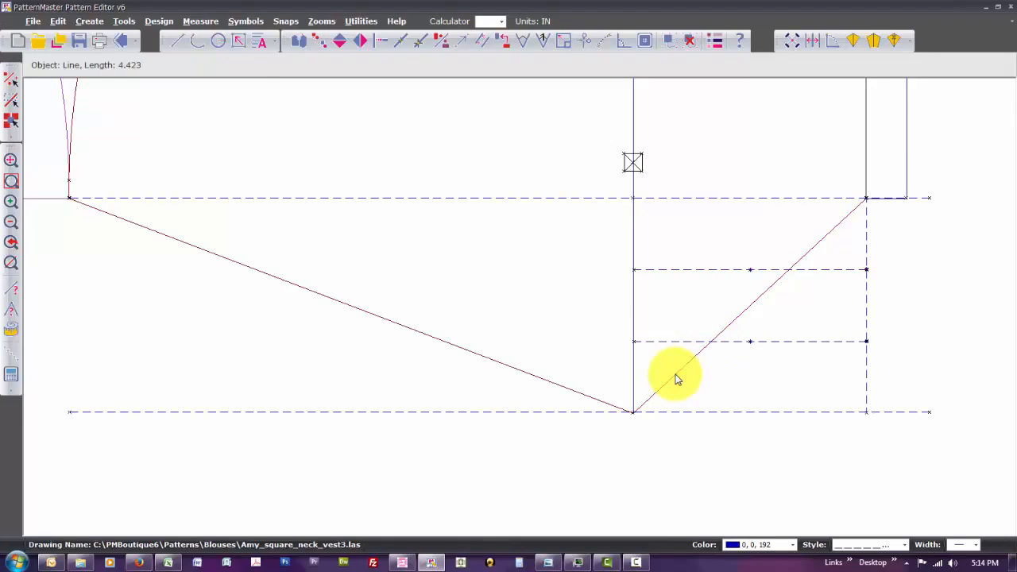
Move the diagonal hem line's bottom endpoint up onto the lower guideline's midpoint
{"action": "key", "text": "m"}
{"action": "key", "text": "p"}
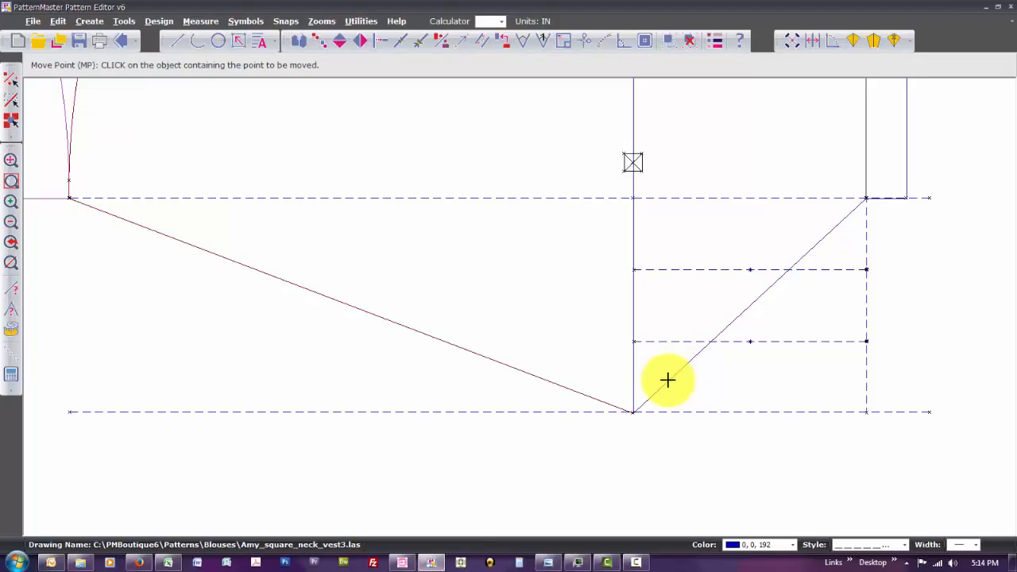
{"action": "left_click", "coordinate": [668, 380]}
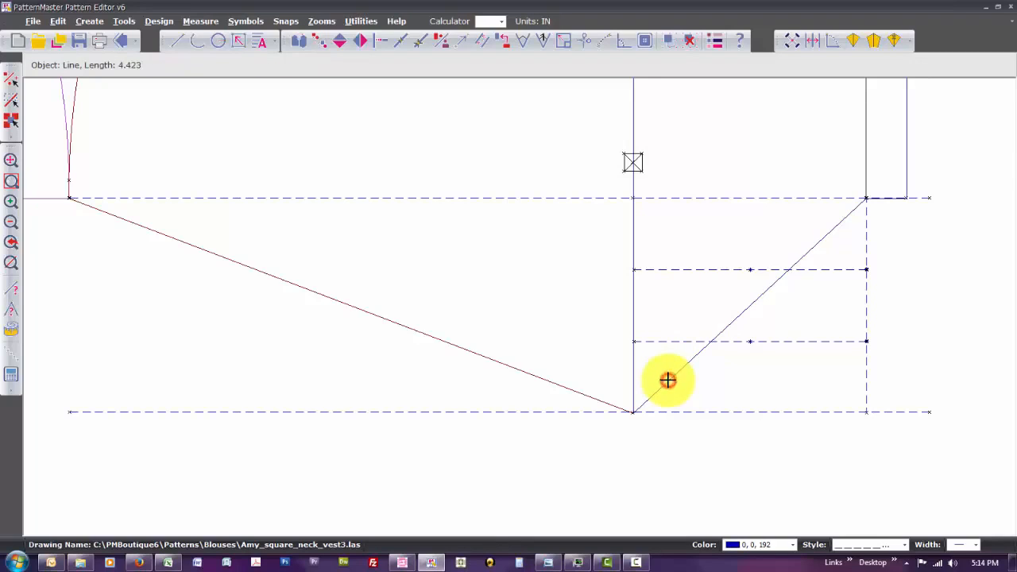
{"action": "left_click", "coordinate": [633, 411]}
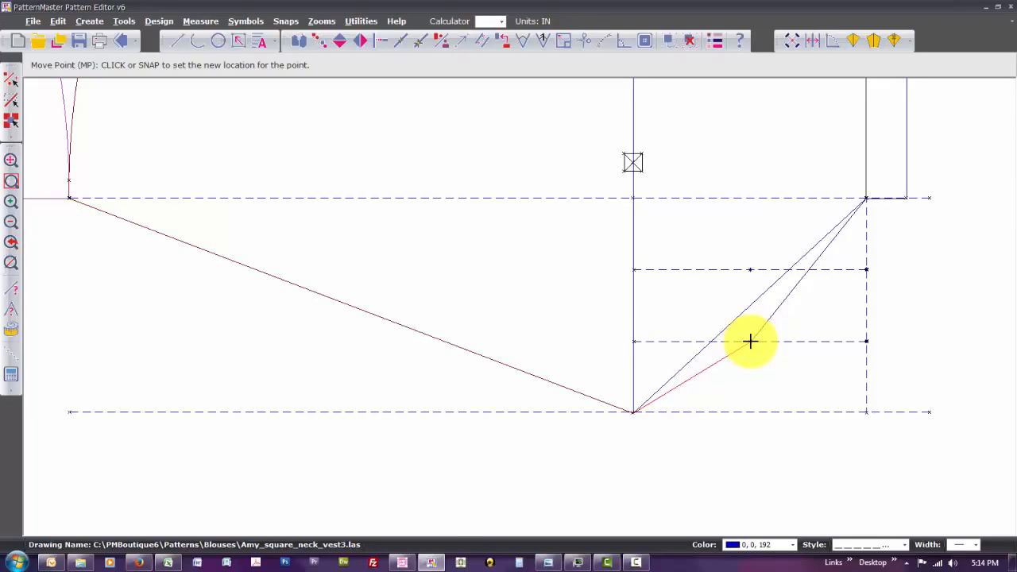
{"action": "left_click", "coordinate": [750, 342]}
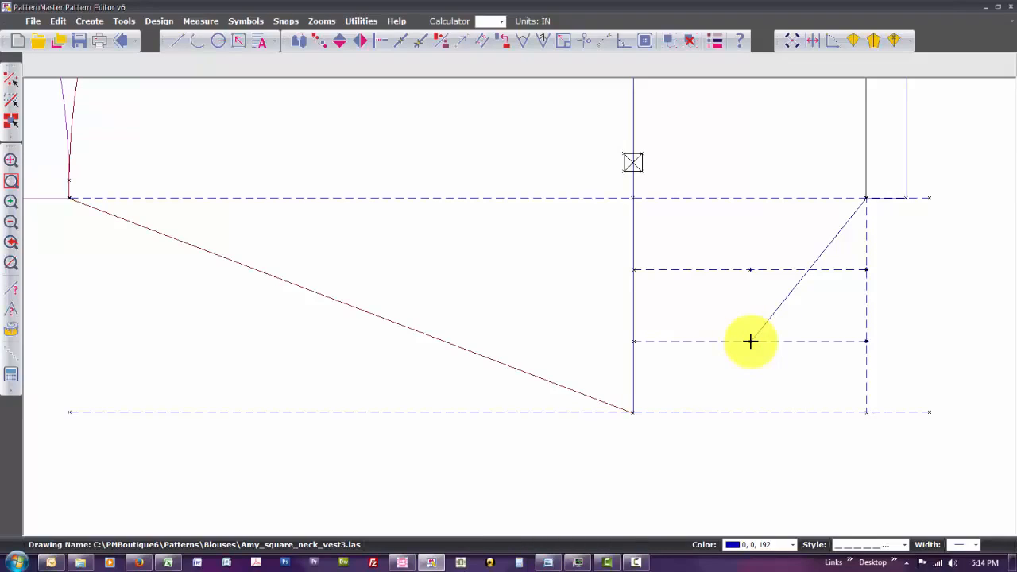
Measure from the raised hem point to the side guide: 1.615 in
{"action": "type", "text": "MS"}
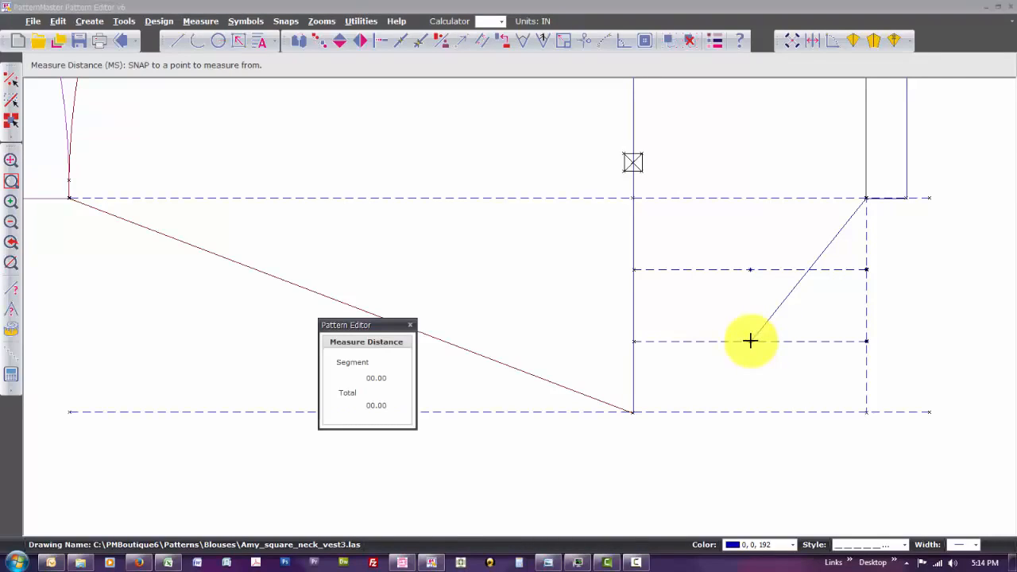
{"action": "left_click", "coordinate": [750, 341]}
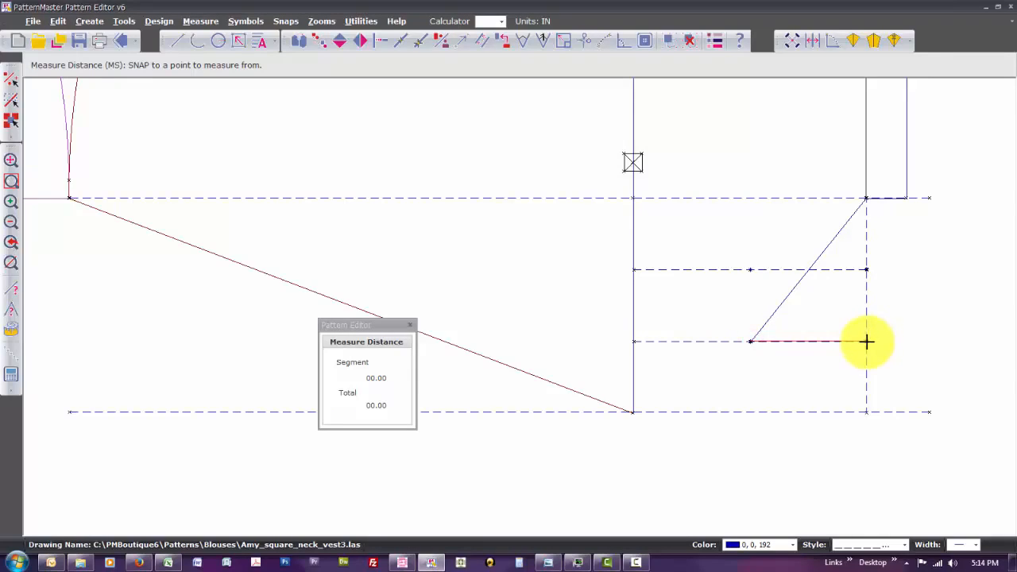
{"action": "left_click", "coordinate": [866, 341]}
{"action": "key", "text": "Escape"}
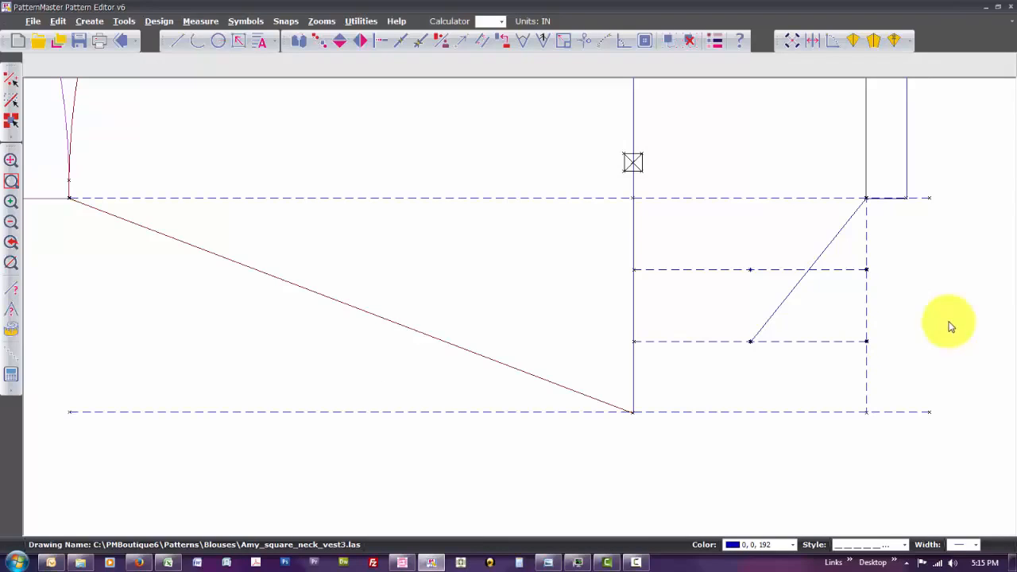
Draw an arc (AR) from the left hem corner to the raised front hem point
{"action": "key", "text": "a"}
{"action": "key", "text": "r"}
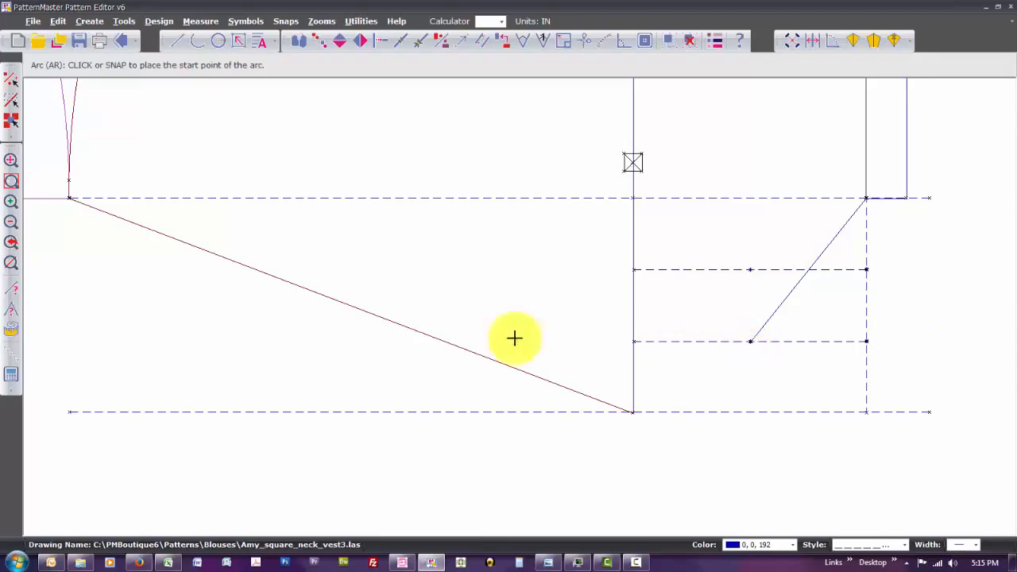
{"action": "left_click", "coordinate": [69, 197]}
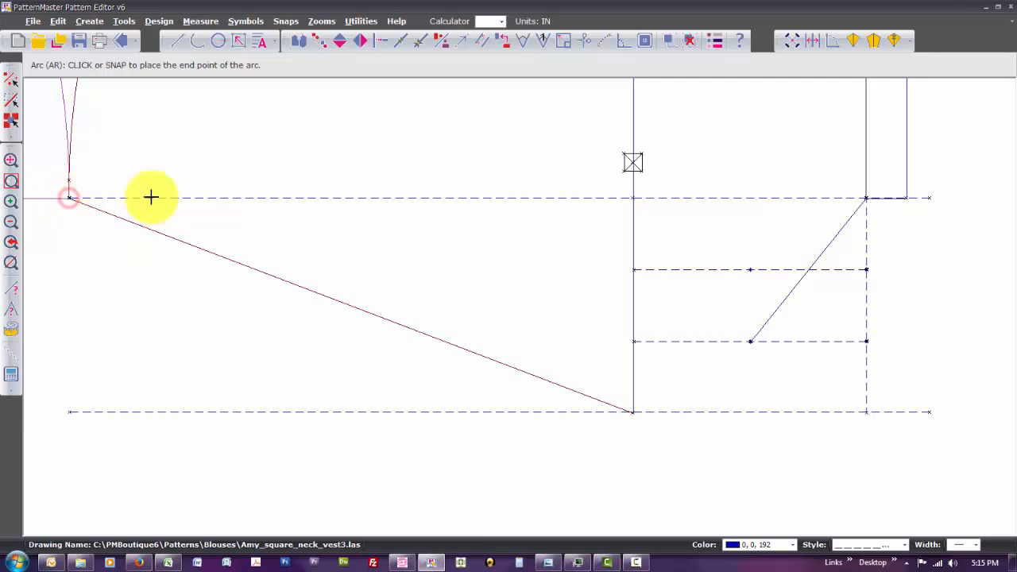
{"action": "left_click", "coordinate": [751, 341]}
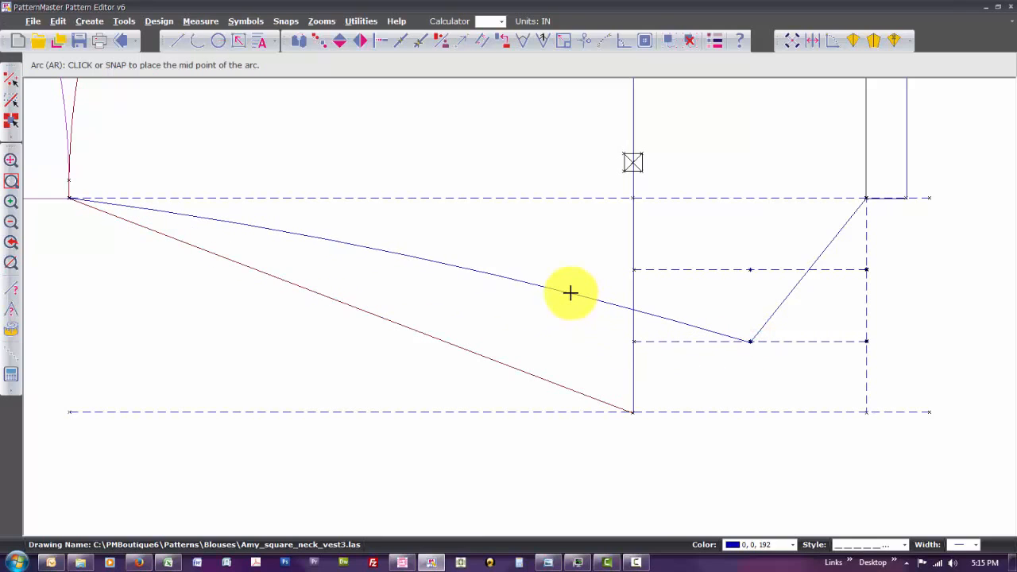
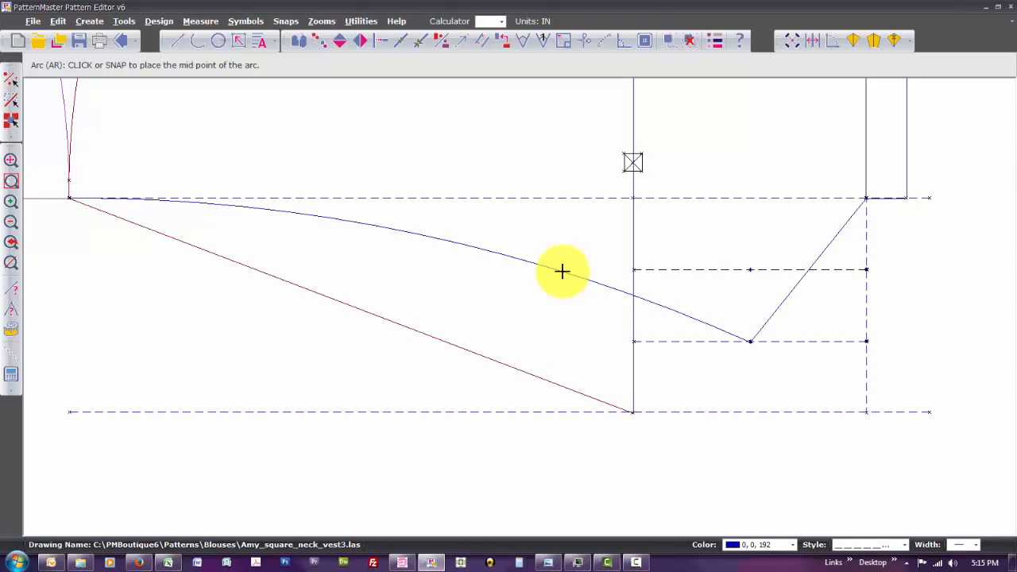
Set the arc's midpoint to complete the dashed hem curve, then zoom out over the pattern
{"action": "left_click", "coordinate": [562, 272]}
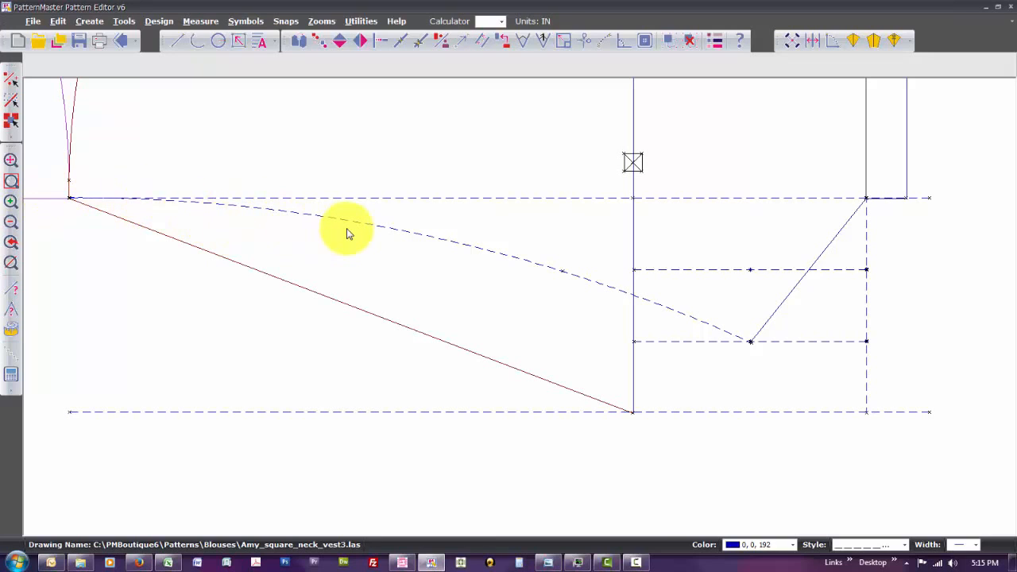
{"action": "scroll", "coordinate": [346, 234], "scroll_direction": "down", "scroll_amount": 4}
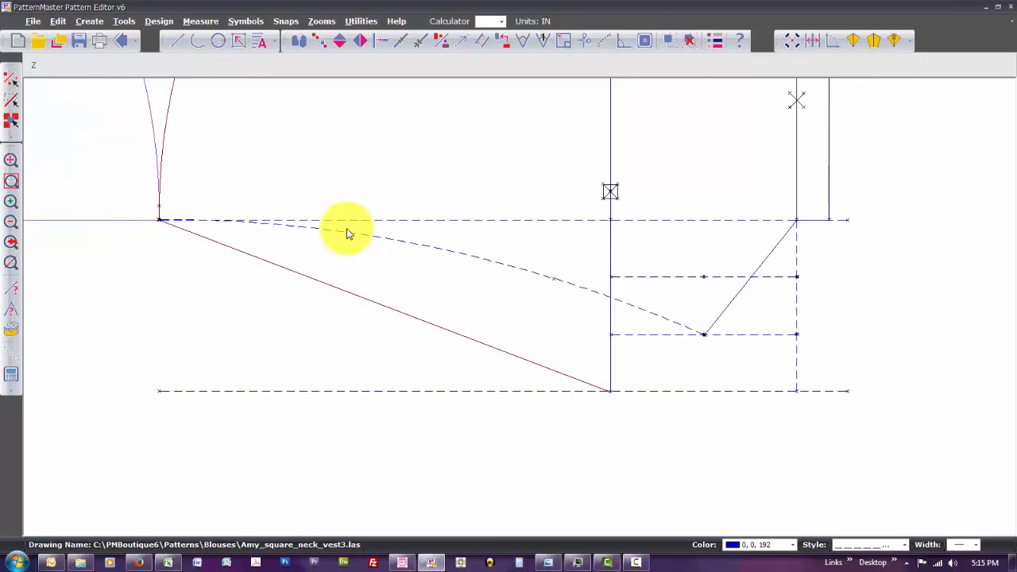
{"action": "scroll", "coordinate": [346, 233], "scroll_direction": "down", "scroll_amount": 3}
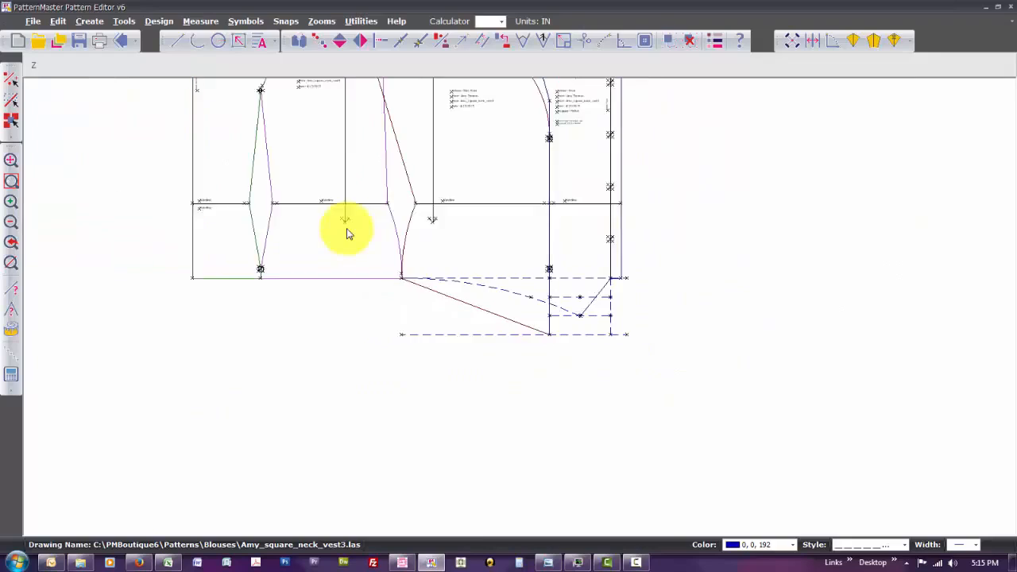
{"action": "scroll", "coordinate": [347, 234], "scroll_direction": "up", "scroll_amount": 3}
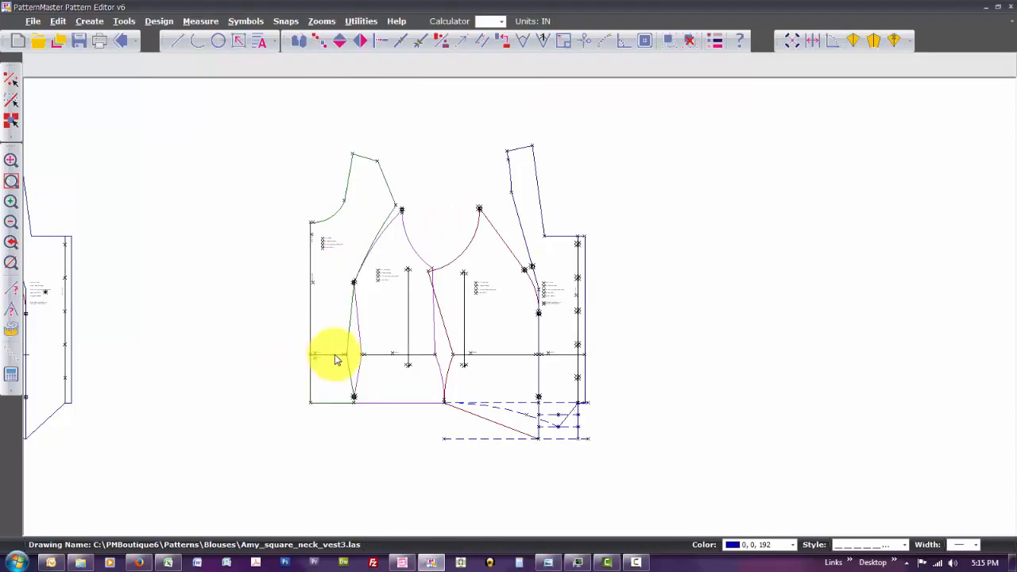
Pick a single front-piece line and run Copy Objects (CO) on it in place
{"action": "left_click", "coordinate": [335, 355]}
{"action": "key", "text": "c"}
{"action": "key", "text": "o"}
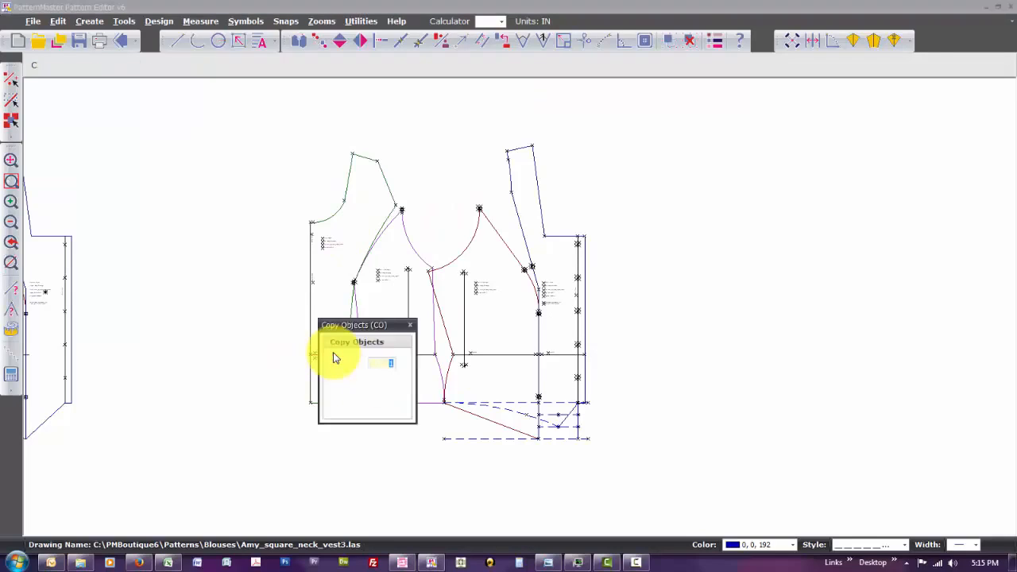
{"action": "key", "text": "Return"}
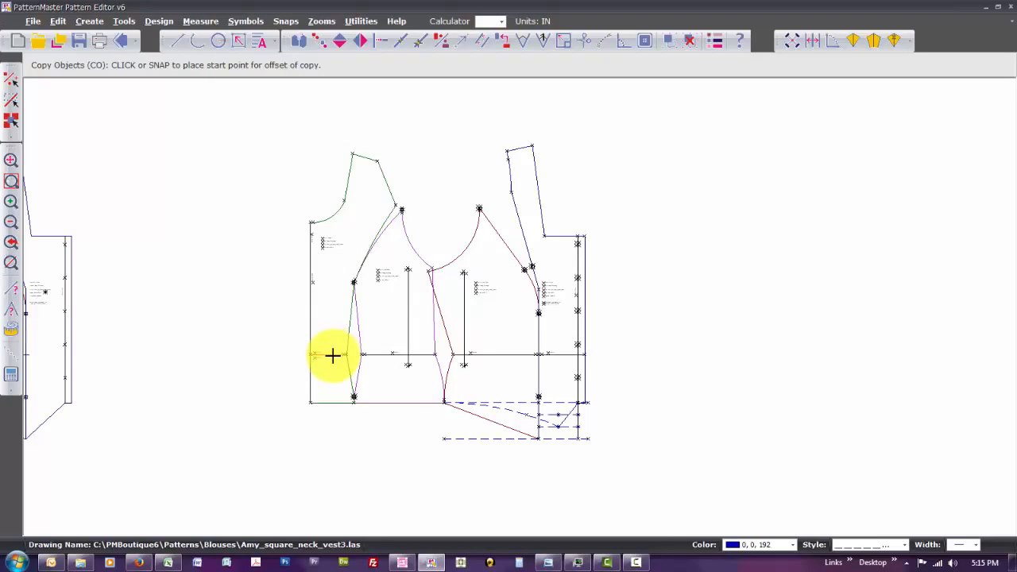
{"action": "left_click", "coordinate": [332, 355]}
{"action": "left_click", "coordinate": [332, 355]}
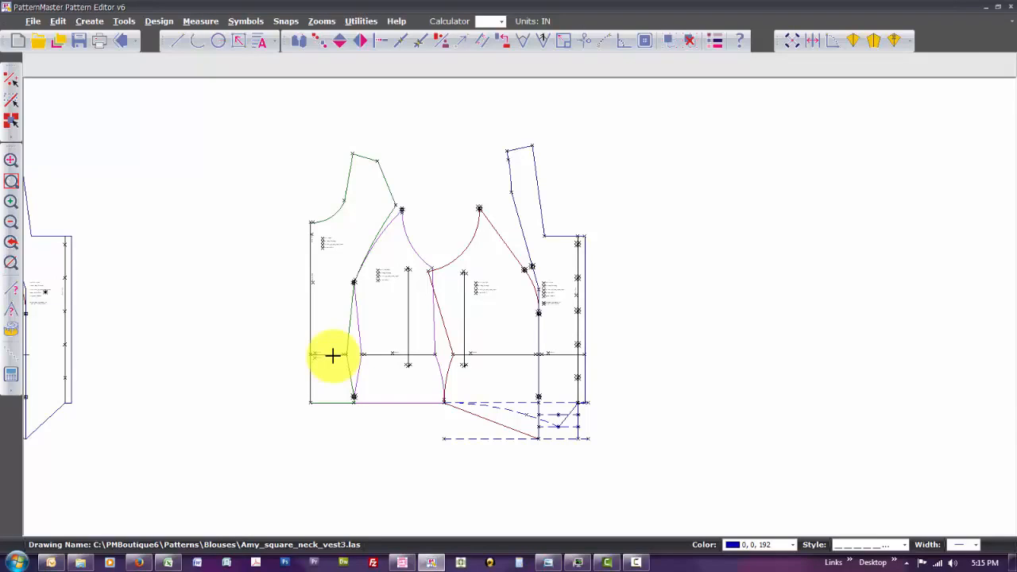
Window-select all vest pieces and copy them to an open area on the right
{"action": "left_click", "coordinate": [265, 141]}
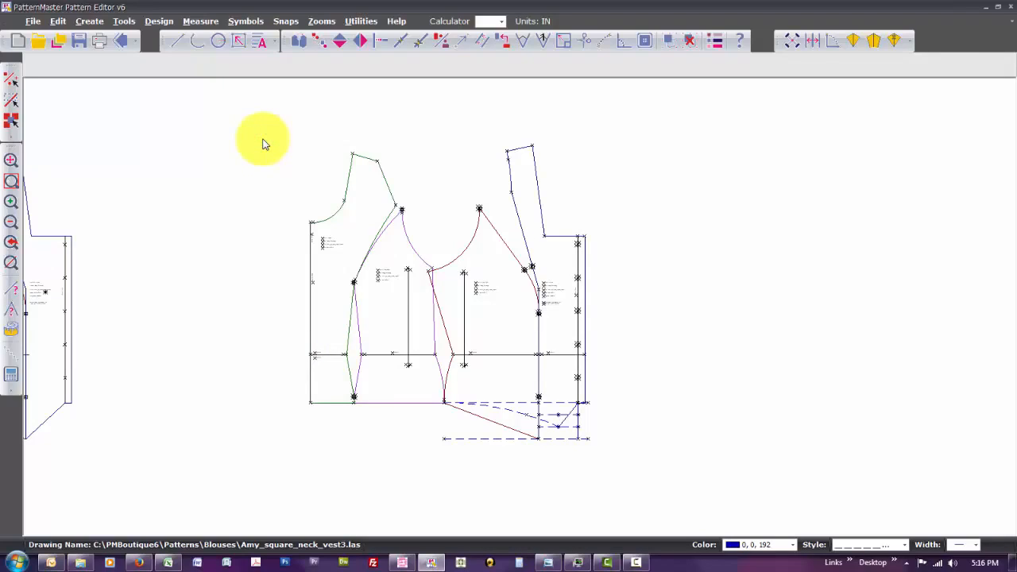
{"action": "left_click_drag", "start_coordinate": [257, 120], "coordinate": [641, 495]}
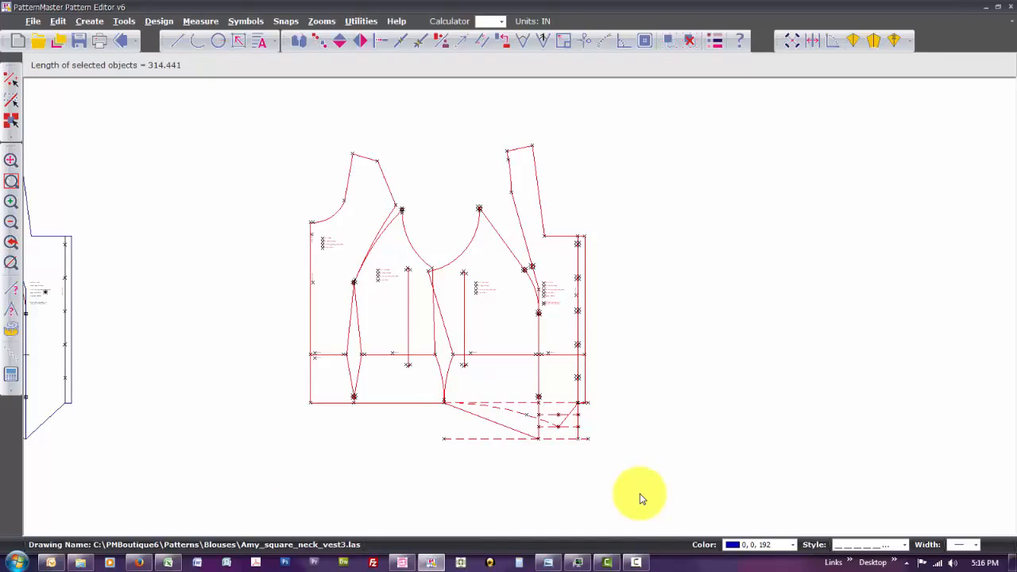
{"action": "key", "text": "c"}
{"action": "key", "text": "o"}
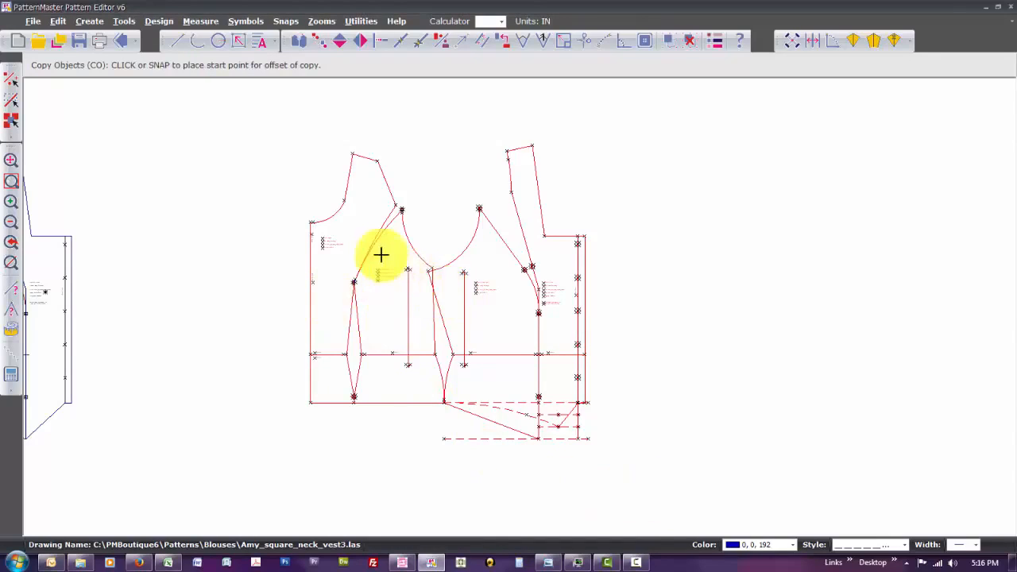
{"action": "left_click", "coordinate": [316, 245]}
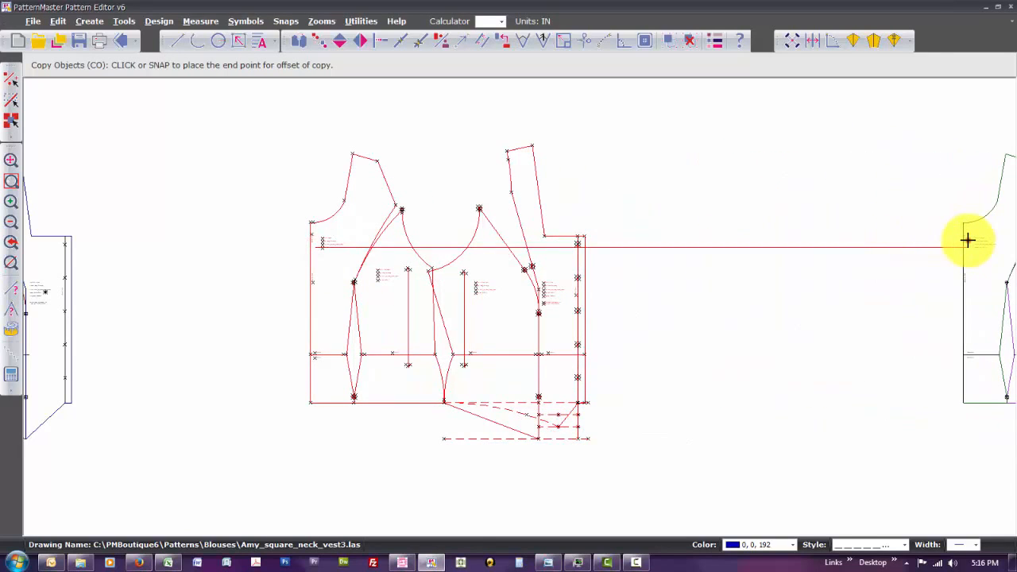
{"action": "left_click", "coordinate": [967, 240]}
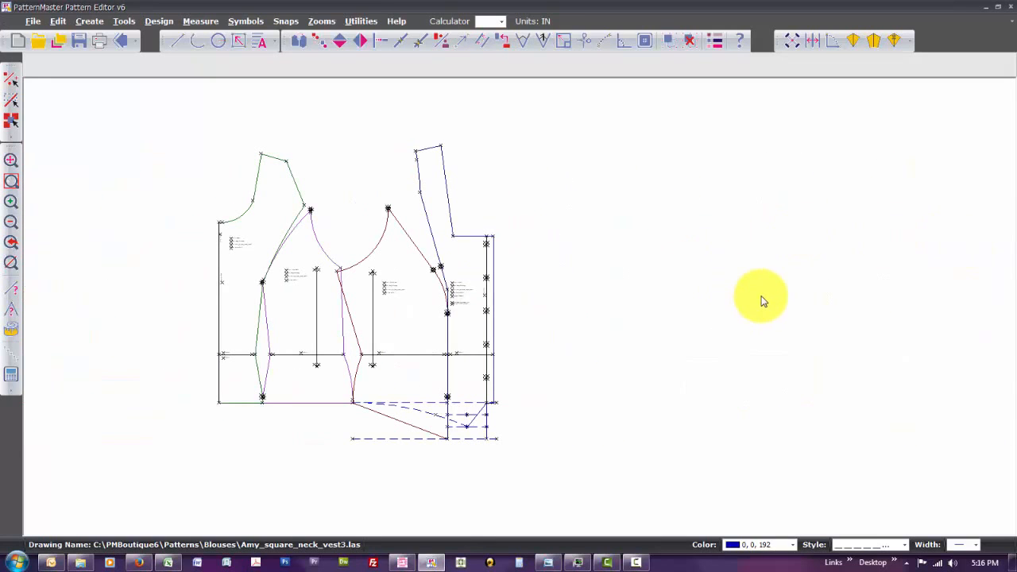
Delete the dashed guide lines and short guide segments below the copied front's hem
{"action": "left_click", "coordinate": [413, 405]}
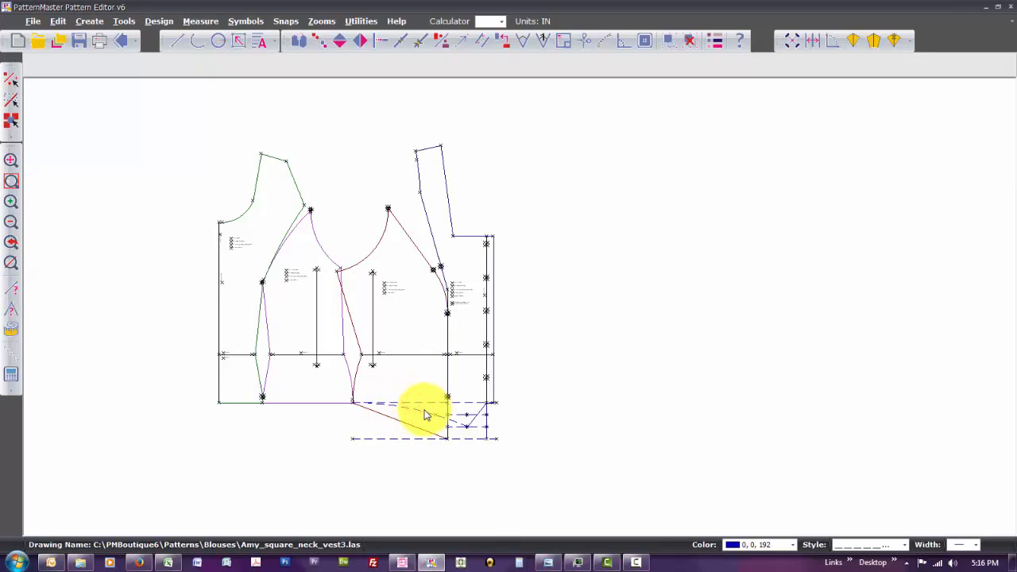
{"action": "left_click", "coordinate": [410, 427]}
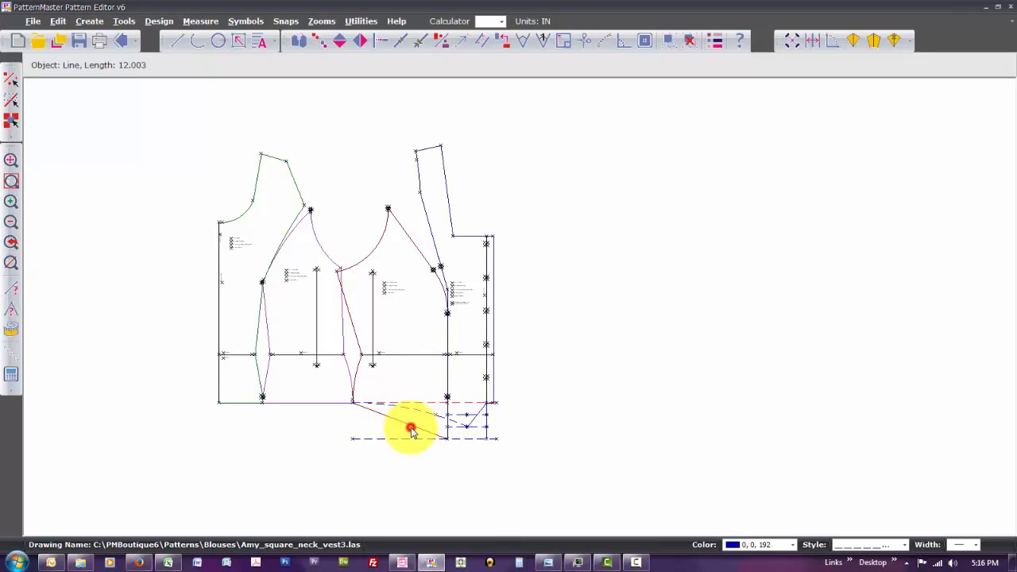
{"action": "left_click", "coordinate": [452, 439]}
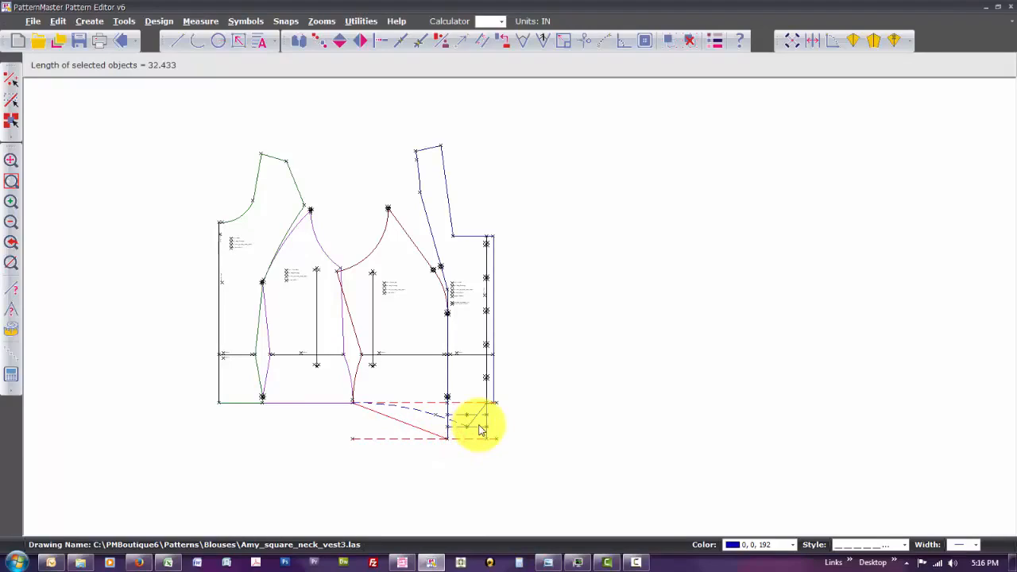
{"action": "left_click", "coordinate": [475, 422]}
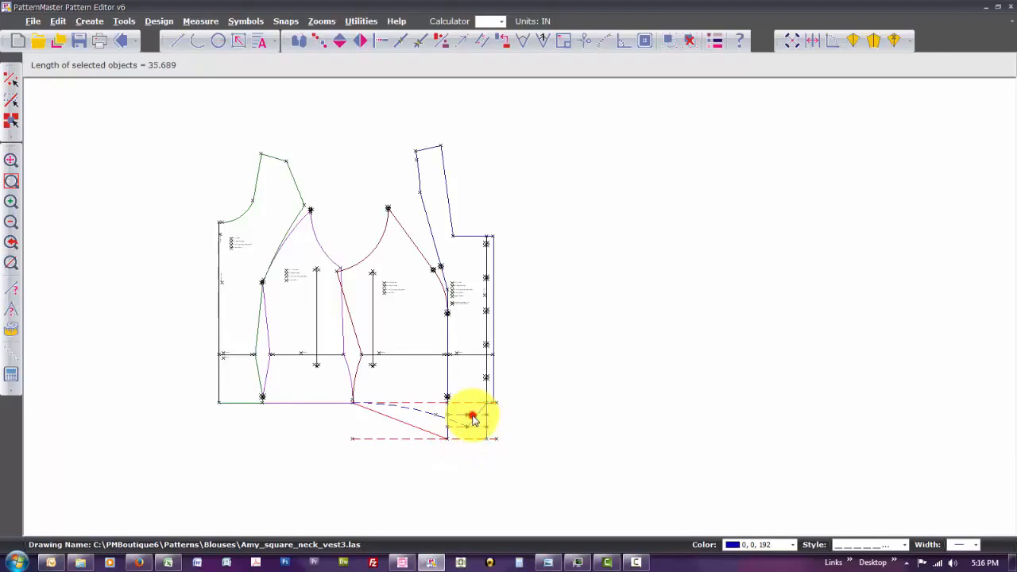
{"action": "left_click", "coordinate": [487, 414]}
{"action": "left_click", "coordinate": [486, 411]}
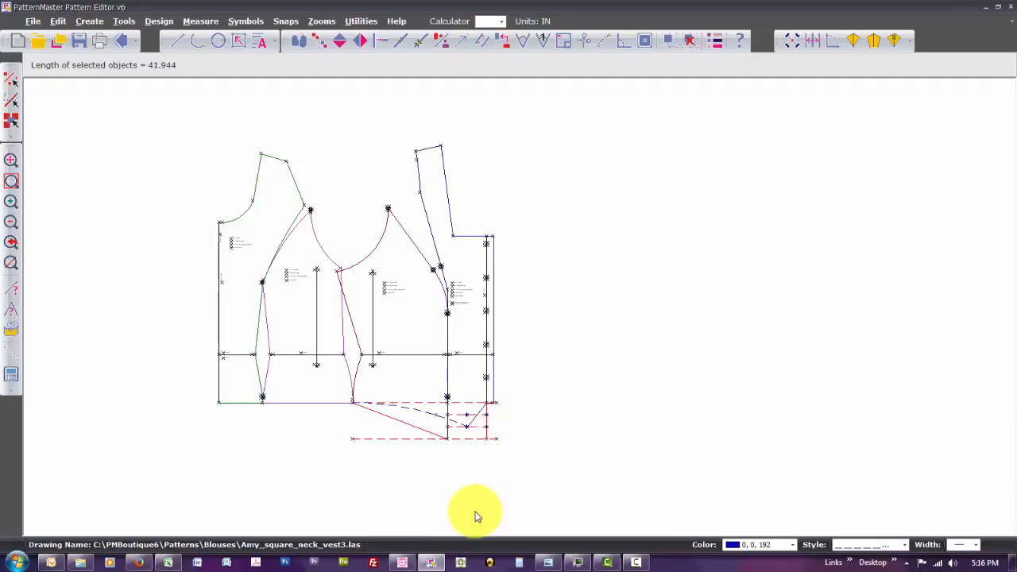
{"action": "key", "text": "Delete"}
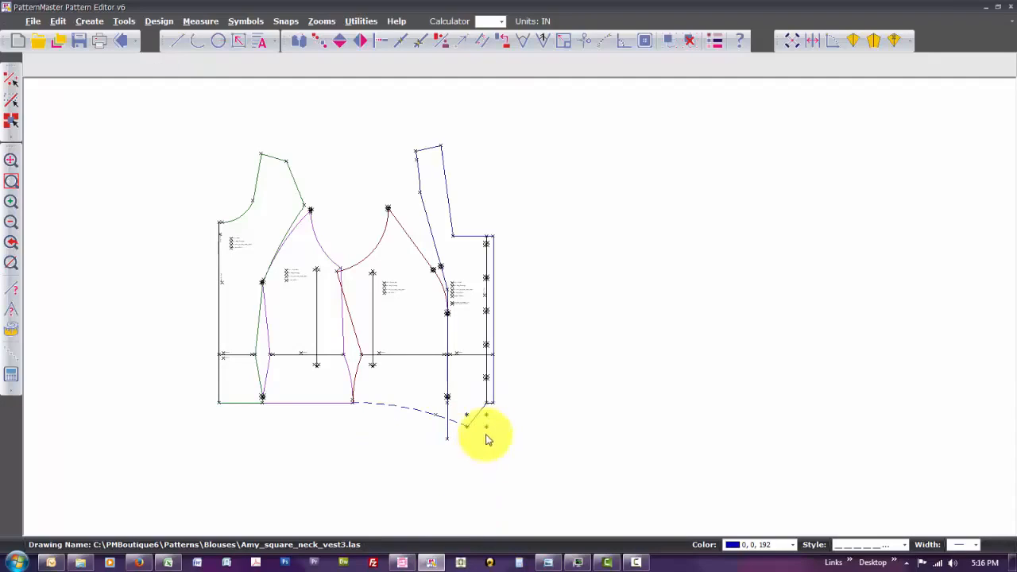
{"action": "left_click", "coordinate": [493, 409]}
{"action": "left_click", "coordinate": [459, 409]}
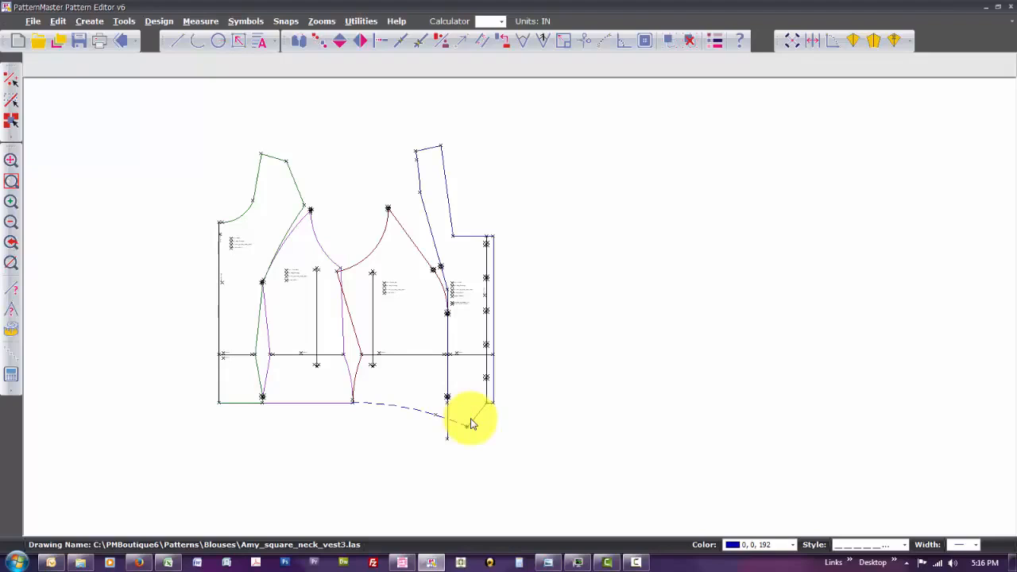
Shorten the vertical front line to the dashed hem curve with Intersect (IN)
{"action": "key", "text": "z"}
{"action": "key", "text": "w"}
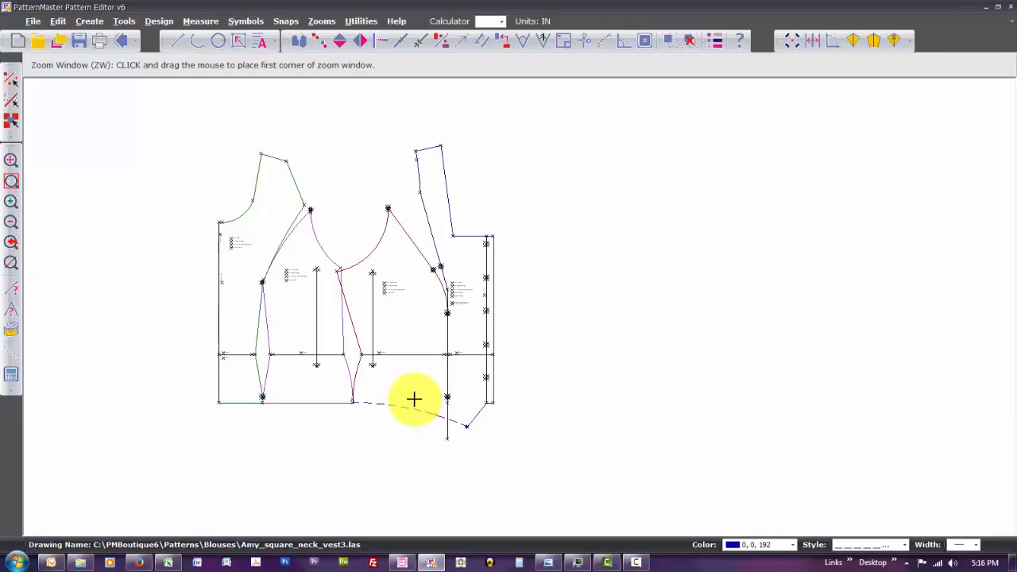
{"action": "left_click_drag", "start_coordinate": [414, 399], "coordinate": [484, 471]}
{"action": "left_click", "coordinate": [501, 480]}
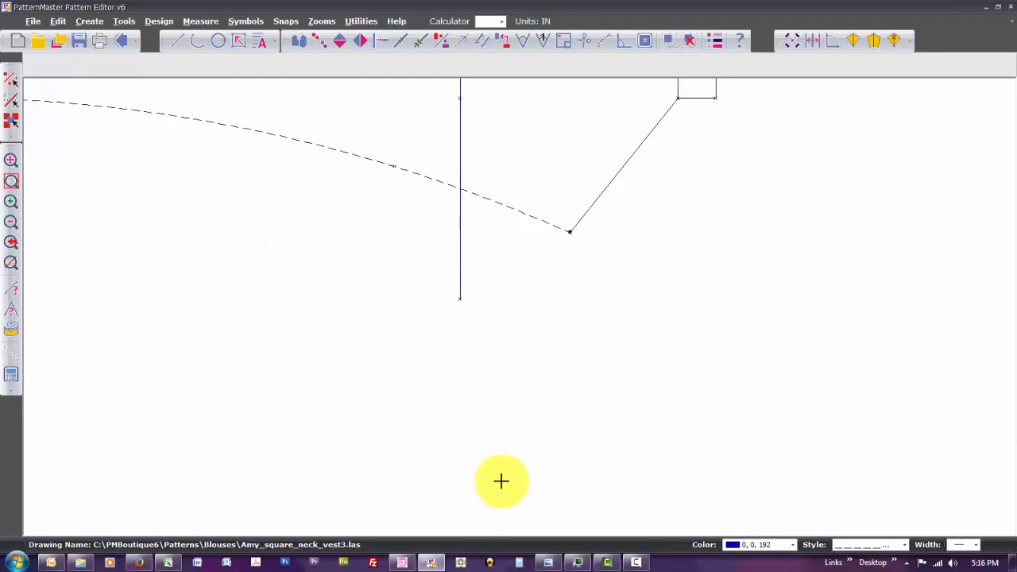
{"action": "key", "text": "p"}
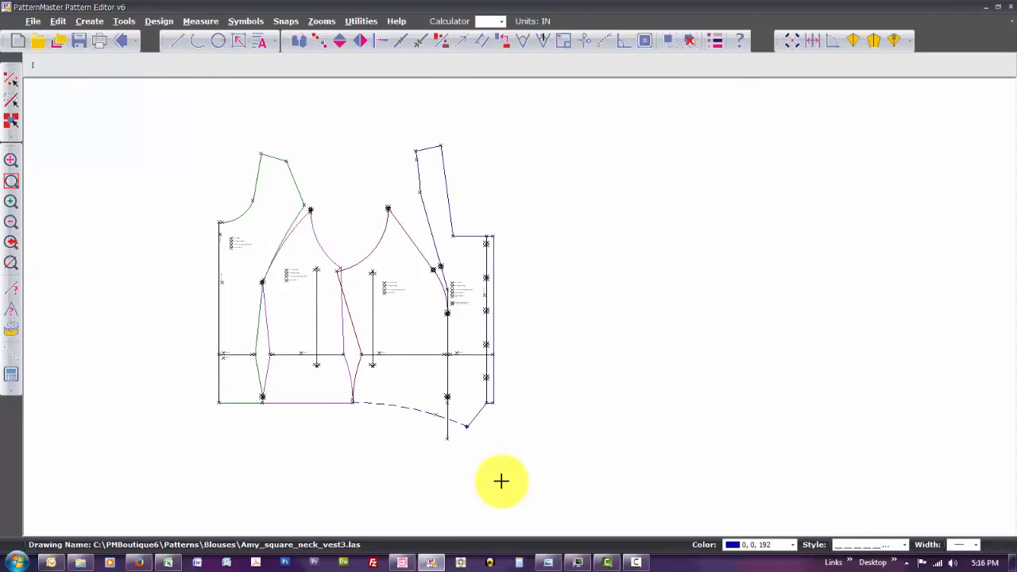
{"action": "key", "text": "i"}
{"action": "key", "text": "n"}
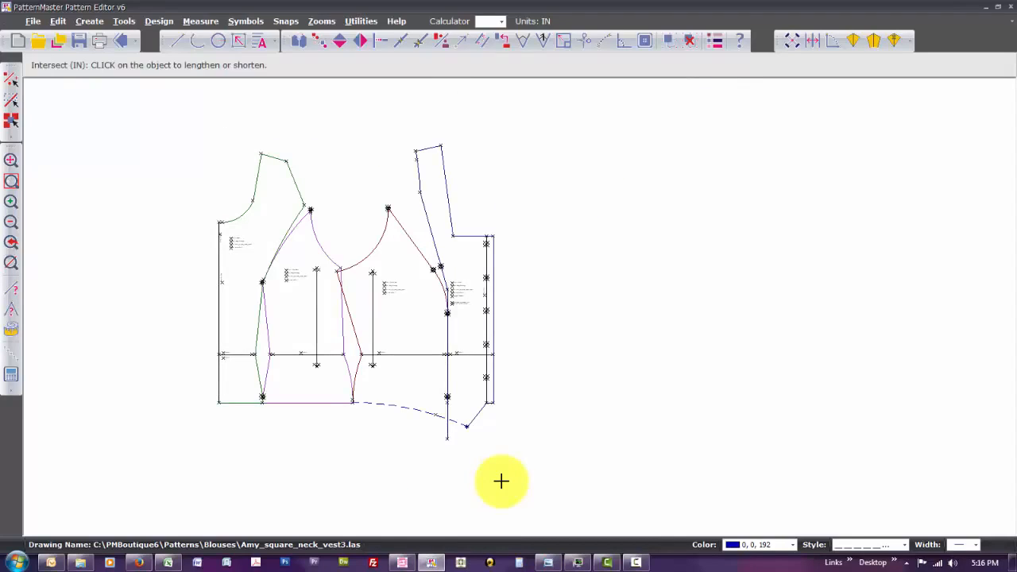
{"action": "left_click", "coordinate": [449, 413]}
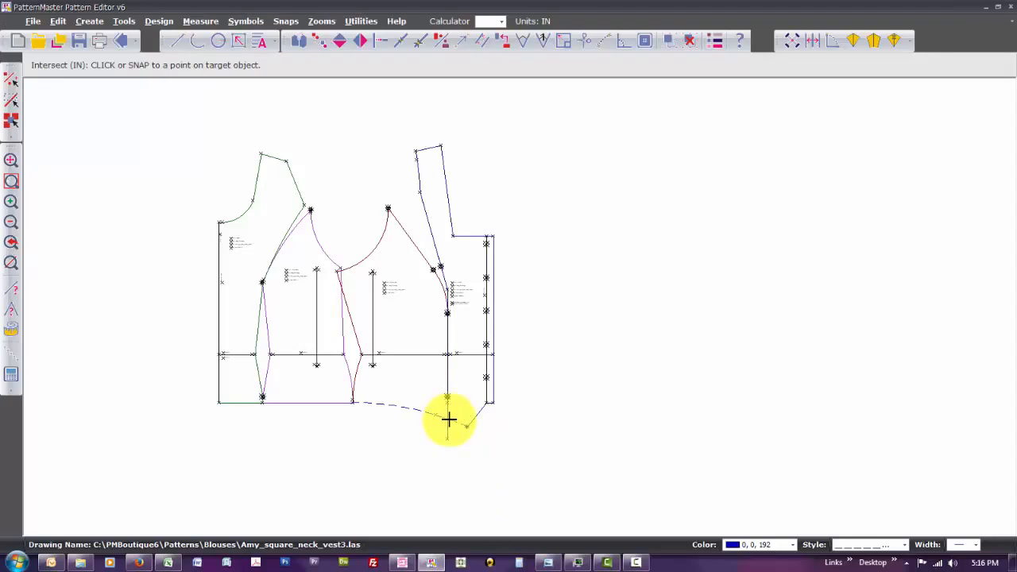
{"action": "left_click", "coordinate": [449, 420]}
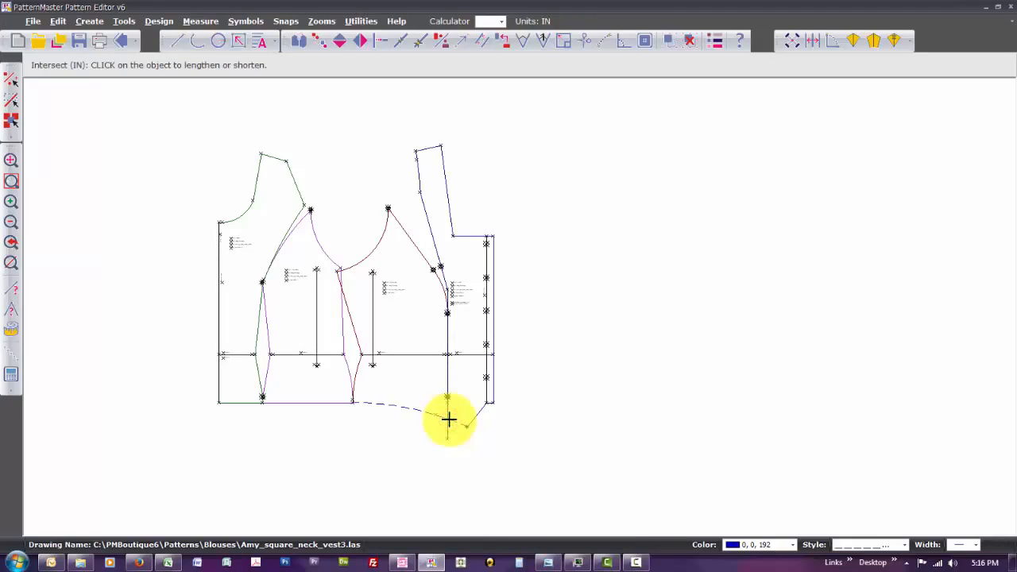
Trim the vertical line again at the hem curve and delete the leftover stub below it
{"action": "left_click", "coordinate": [447, 411]}
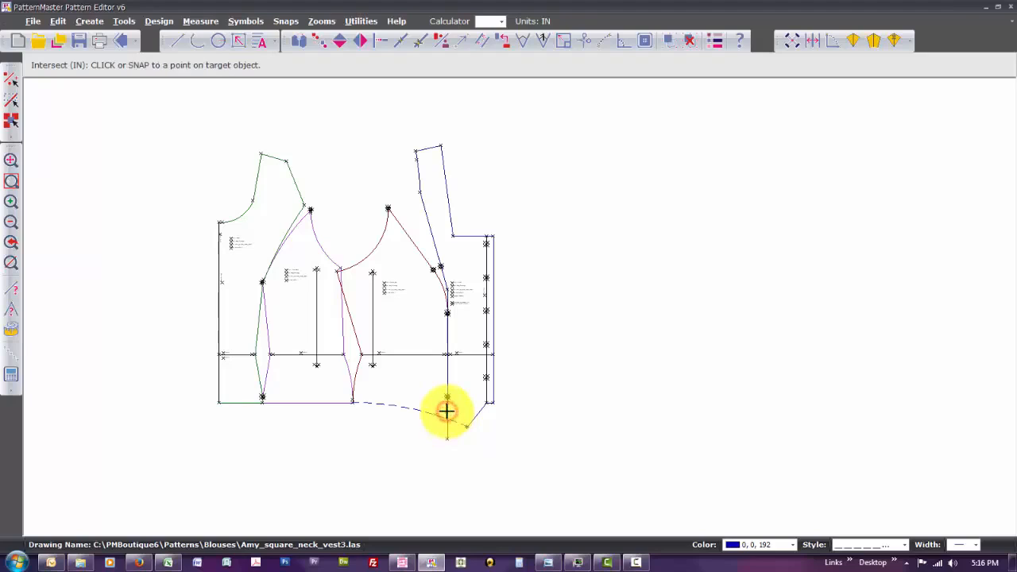
{"action": "left_click", "coordinate": [445, 419]}
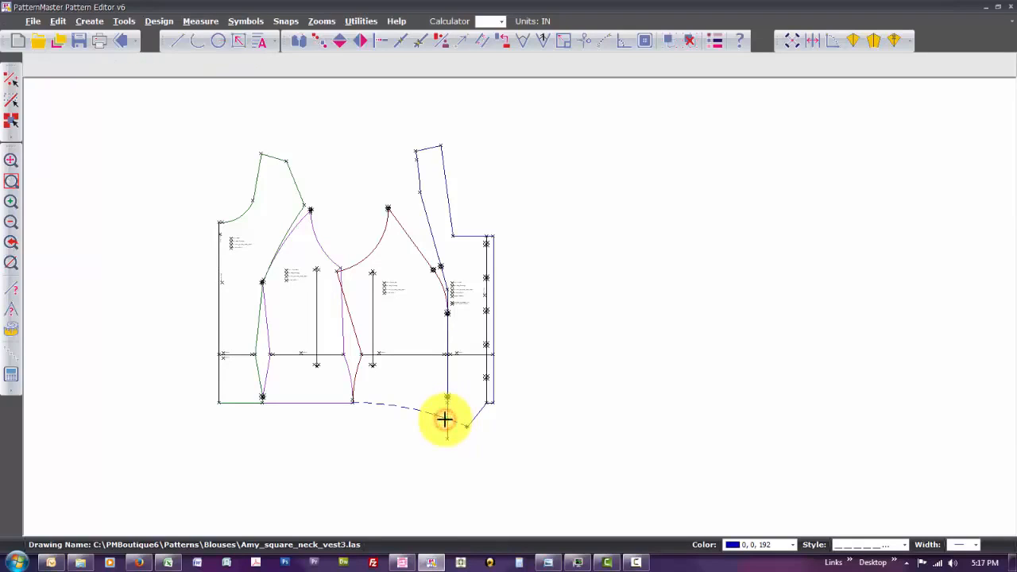
{"action": "left_click", "coordinate": [449, 433]}
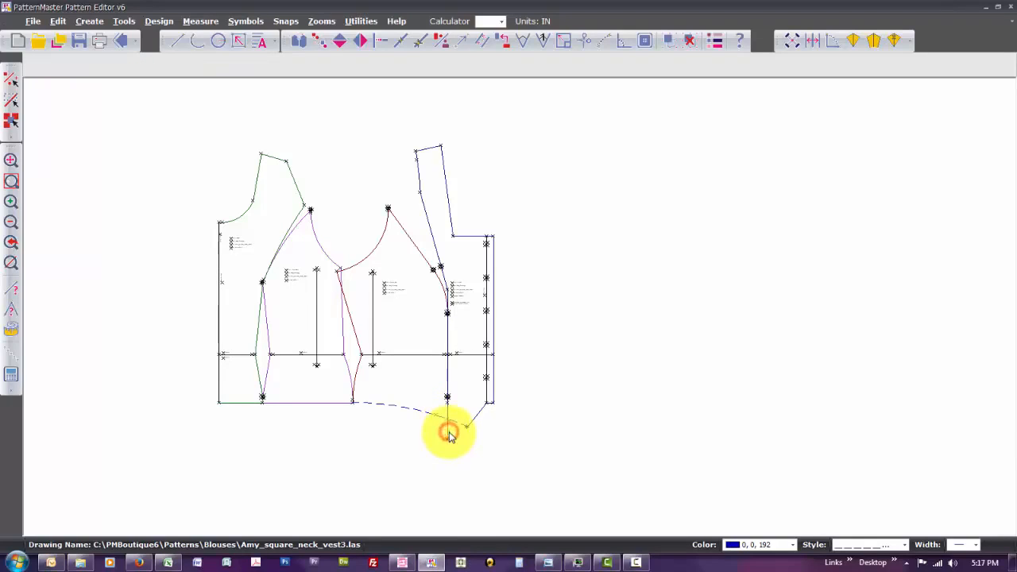
{"action": "key", "text": "Delete"}
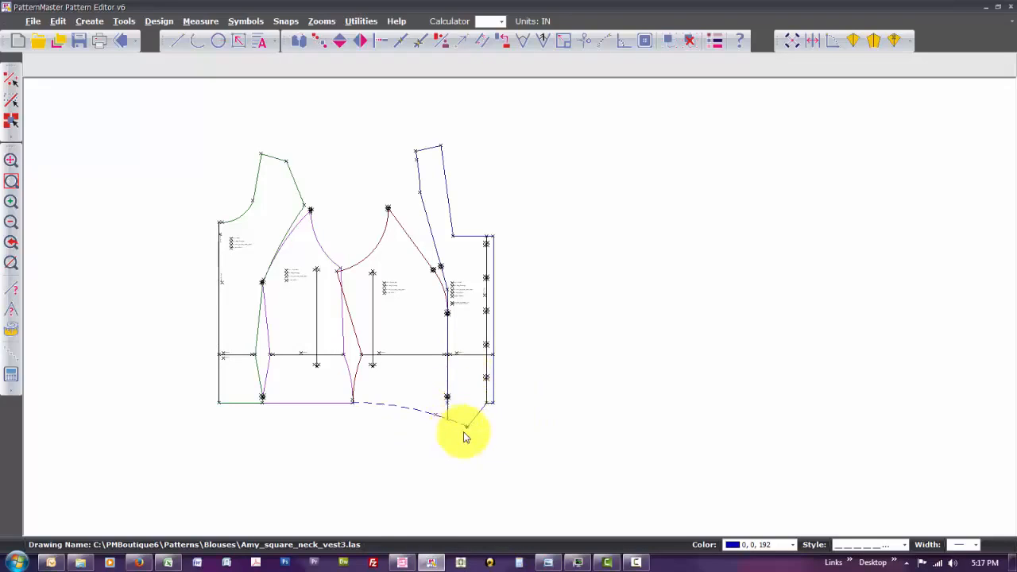
{"action": "left_click", "coordinate": [559, 564]}
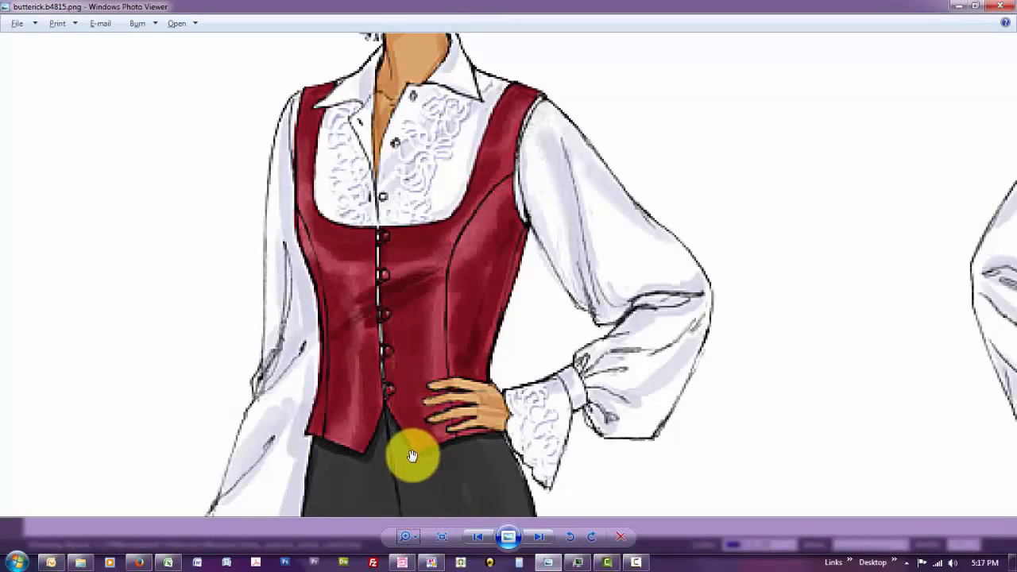
{"action": "key", "text": "alt+Tab"}
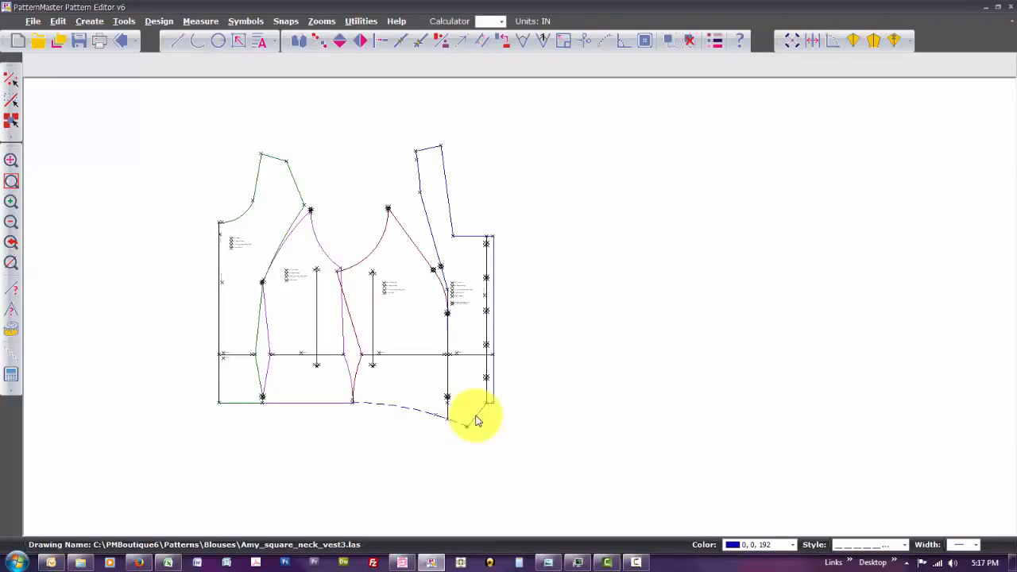
{"action": "left_click", "coordinate": [477, 421]}
{"action": "key", "text": "alt+Tab"}
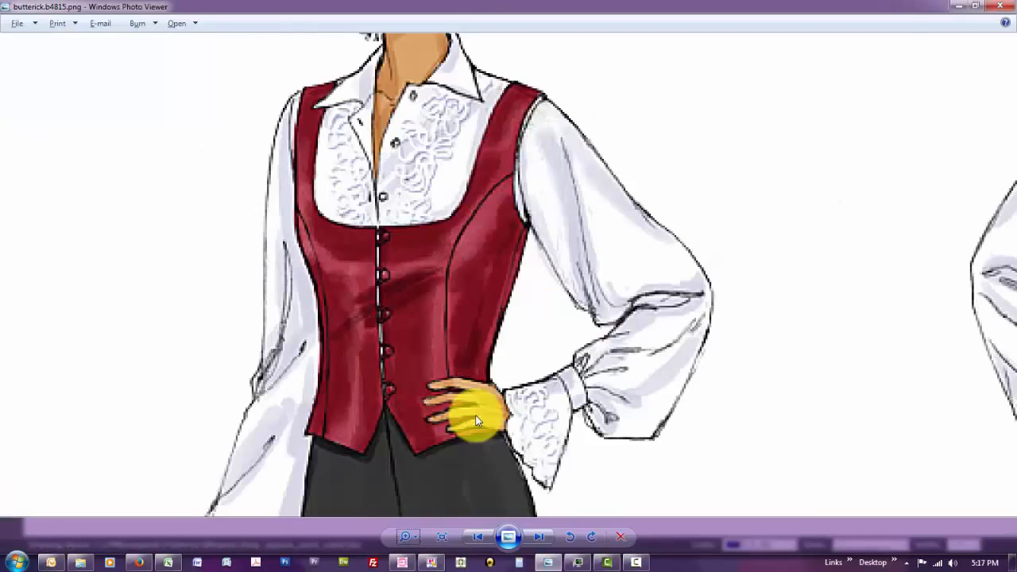
{"action": "key", "text": "alt+Tab"}
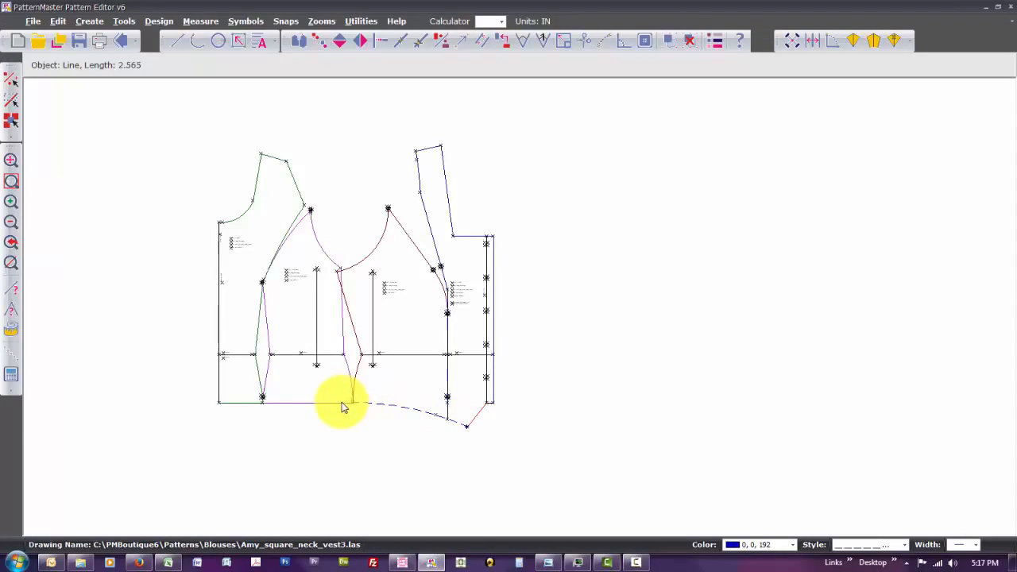
Zoom to the hem and break the dashed curve (BR) where the vertical front line meets it
{"action": "key", "text": "z"}
{"action": "key", "text": "w"}
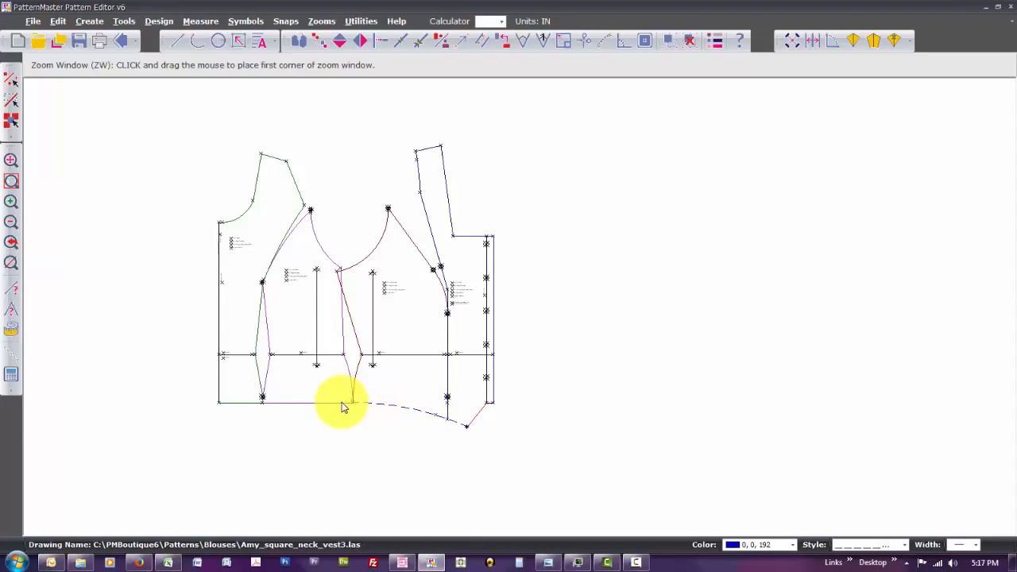
{"action": "left_click", "coordinate": [432, 410]}
{"action": "left_click", "coordinate": [468, 452]}
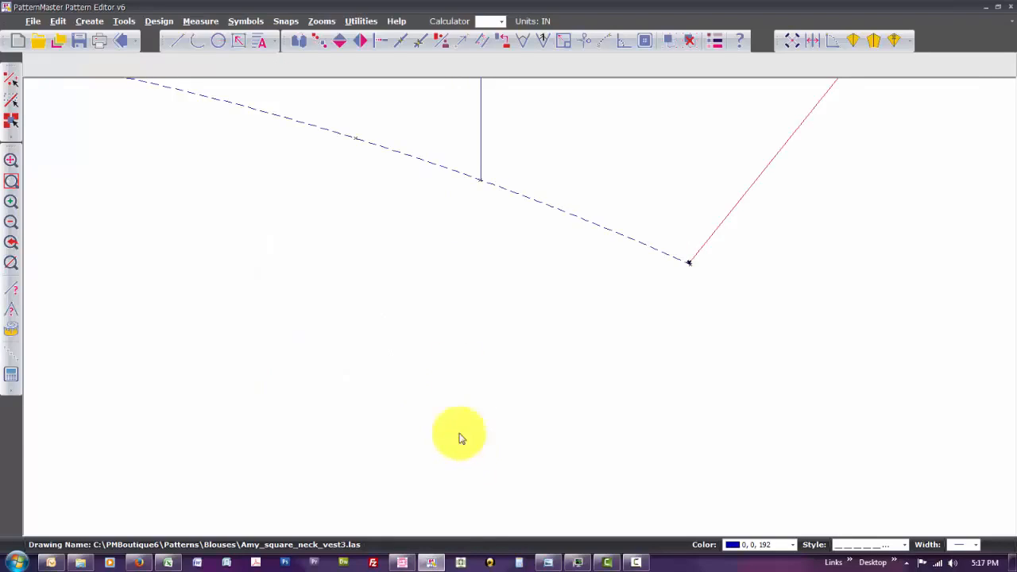
{"action": "key", "text": "b"}
{"action": "key", "text": "r"}
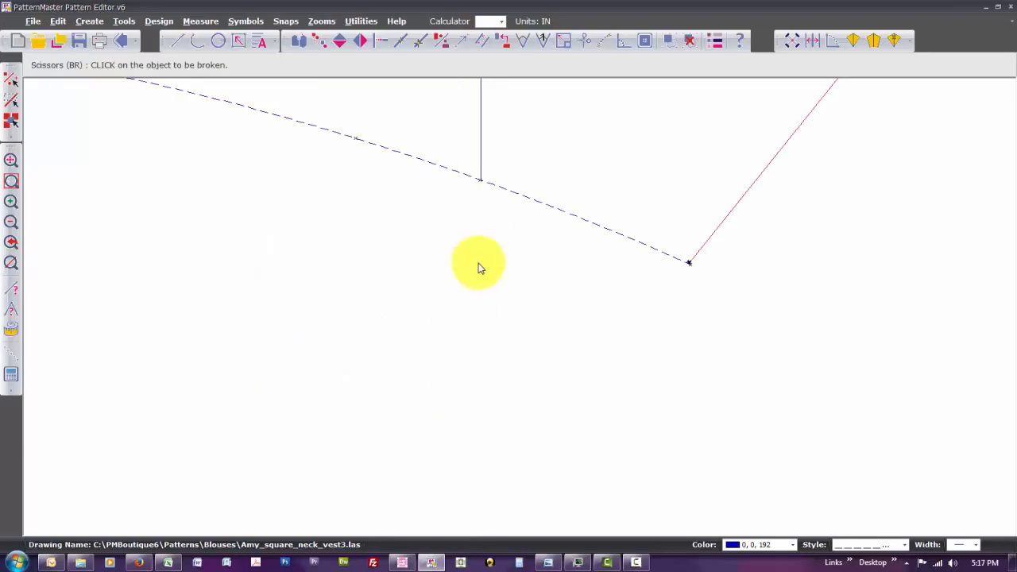
{"action": "left_click", "coordinate": [493, 183]}
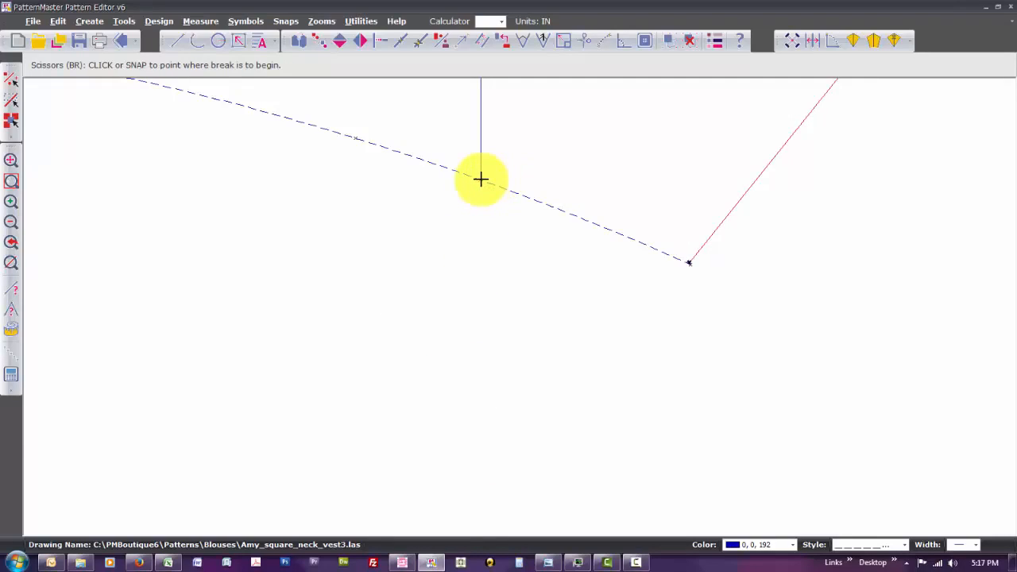
{"action": "left_click", "coordinate": [479, 179]}
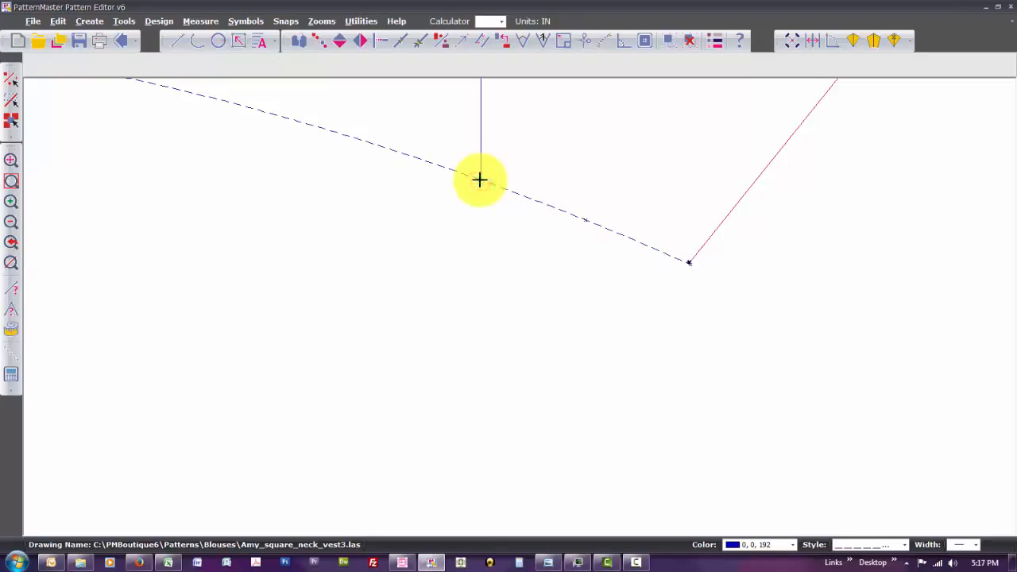
{"action": "left_click", "coordinate": [495, 185]}
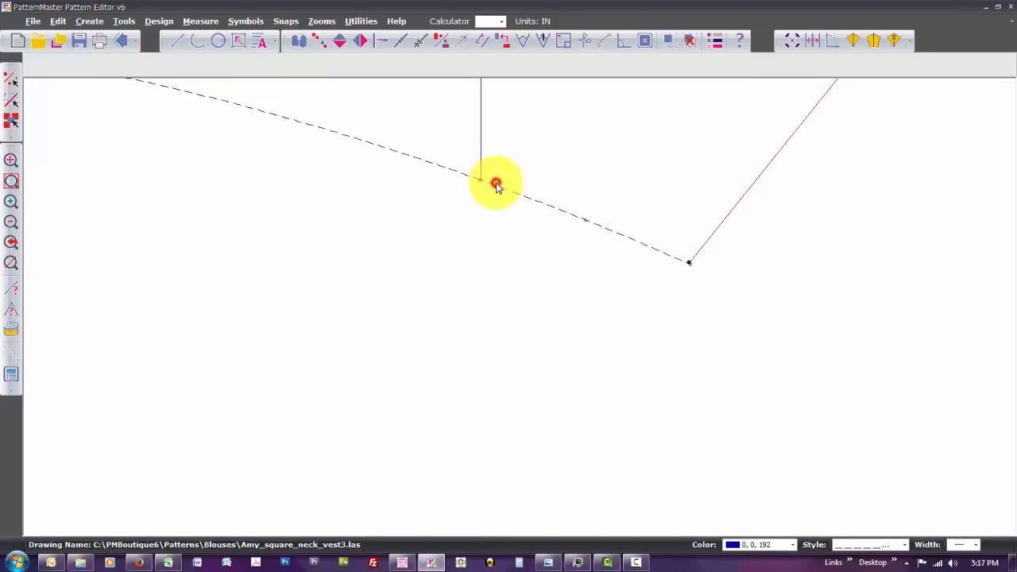
{"action": "left_click", "coordinate": [450, 174]}
{"action": "key", "text": "c"}
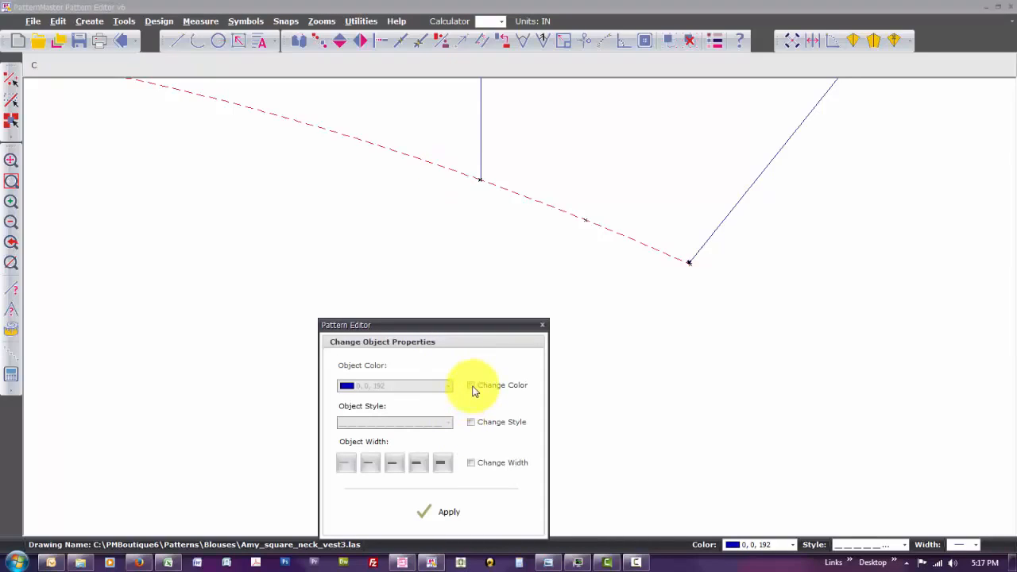
Change the hem curve to a solid line style in black (0,0,0)
{"action": "left_click", "coordinate": [472, 387]}
{"action": "left_click", "coordinate": [471, 422]}
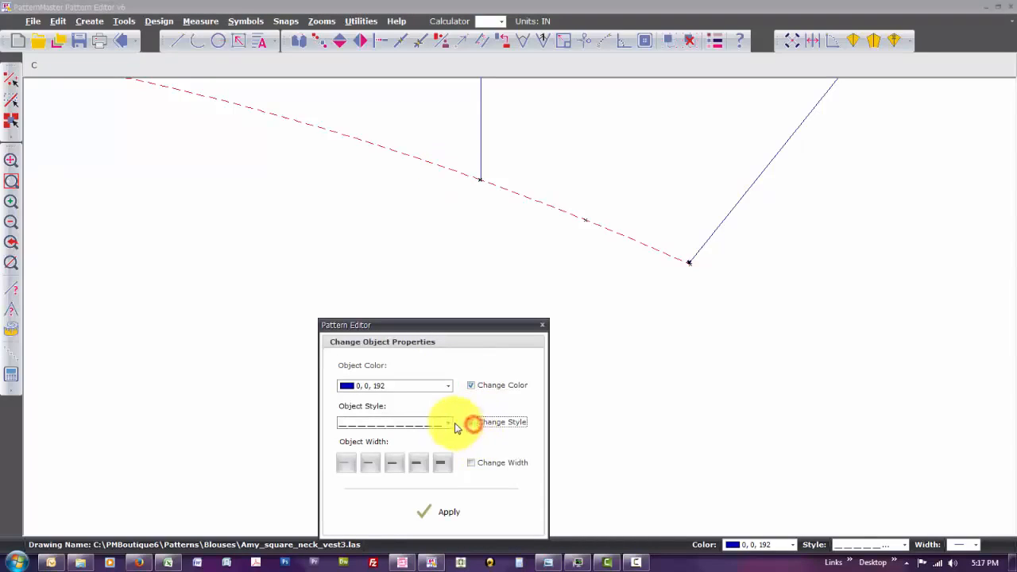
{"action": "left_click", "coordinate": [448, 423]}
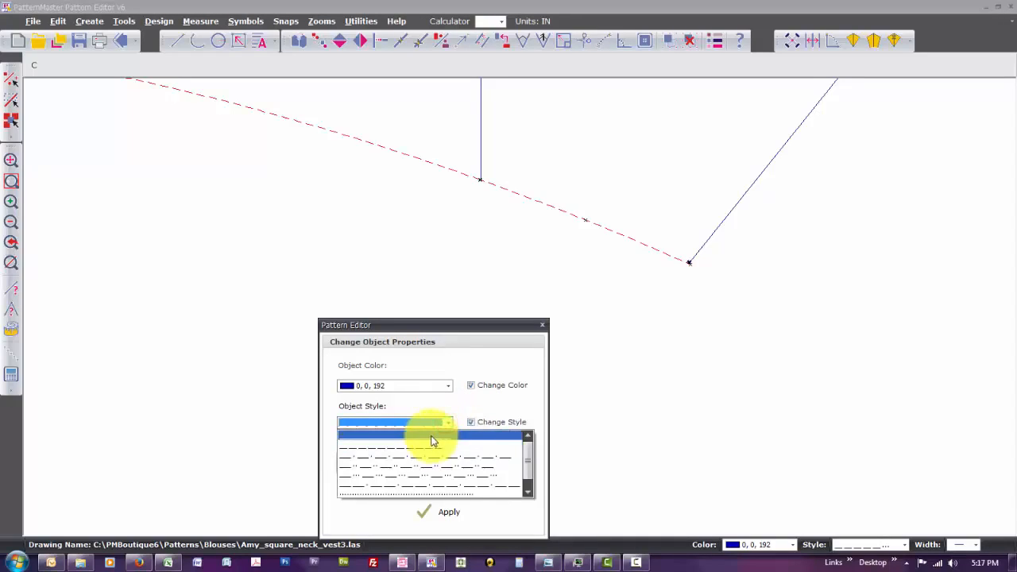
{"action": "left_click", "coordinate": [432, 435]}
{"action": "left_click", "coordinate": [448, 385]}
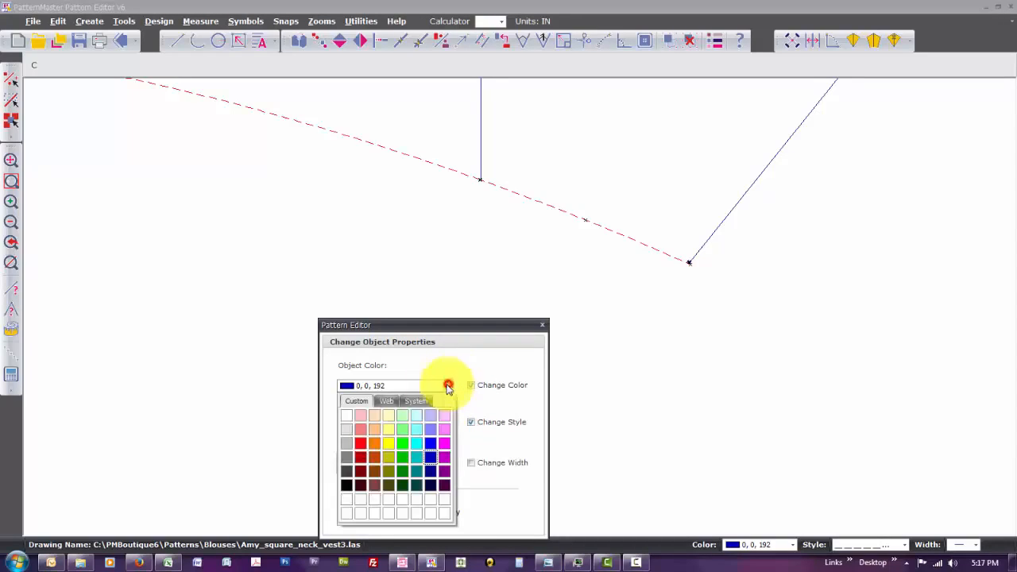
{"action": "left_click", "coordinate": [347, 485]}
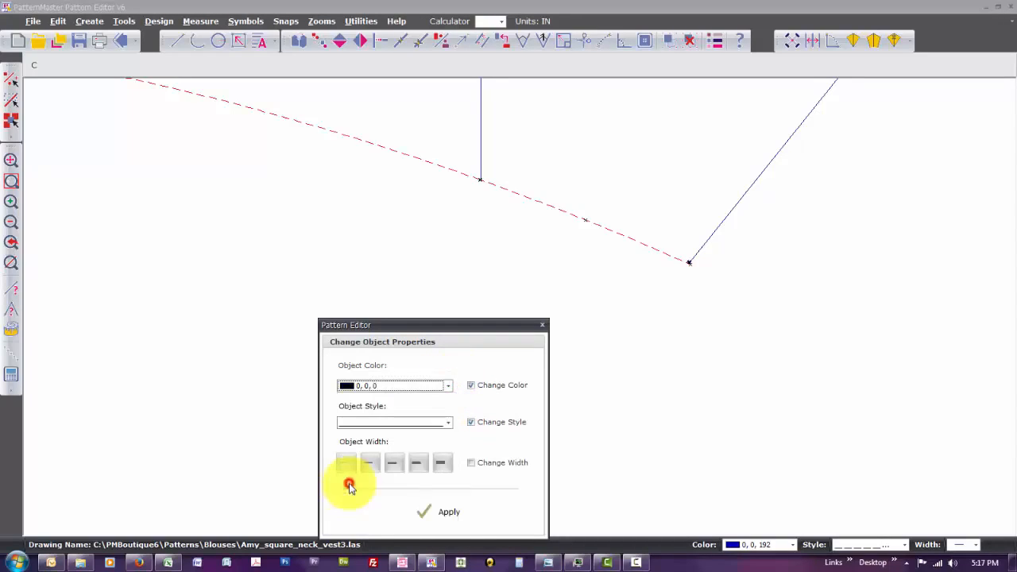
{"action": "left_click", "coordinate": [437, 513]}
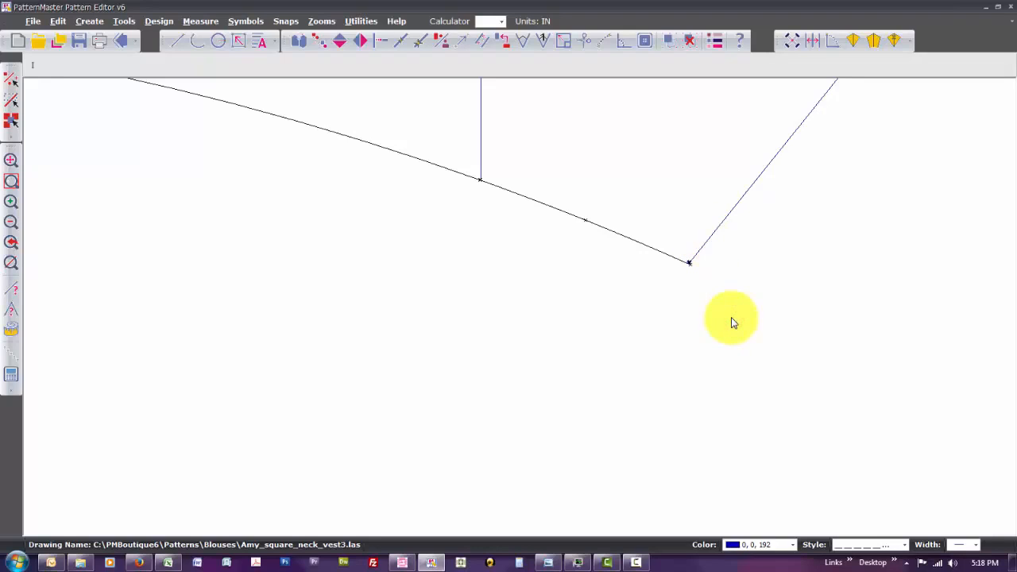
With Intersect (IN), pick the diagonal line and the hem curve end to lengthen
{"action": "key", "text": "i"}
{"action": "key", "text": "n"}
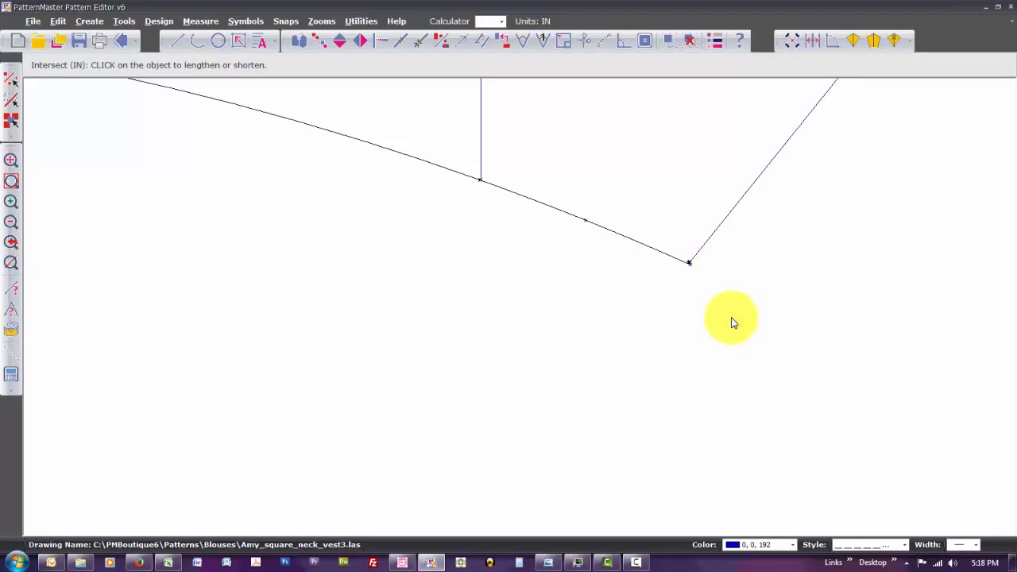
{"action": "left_click", "coordinate": [699, 248]}
{"action": "left_click", "coordinate": [673, 256]}
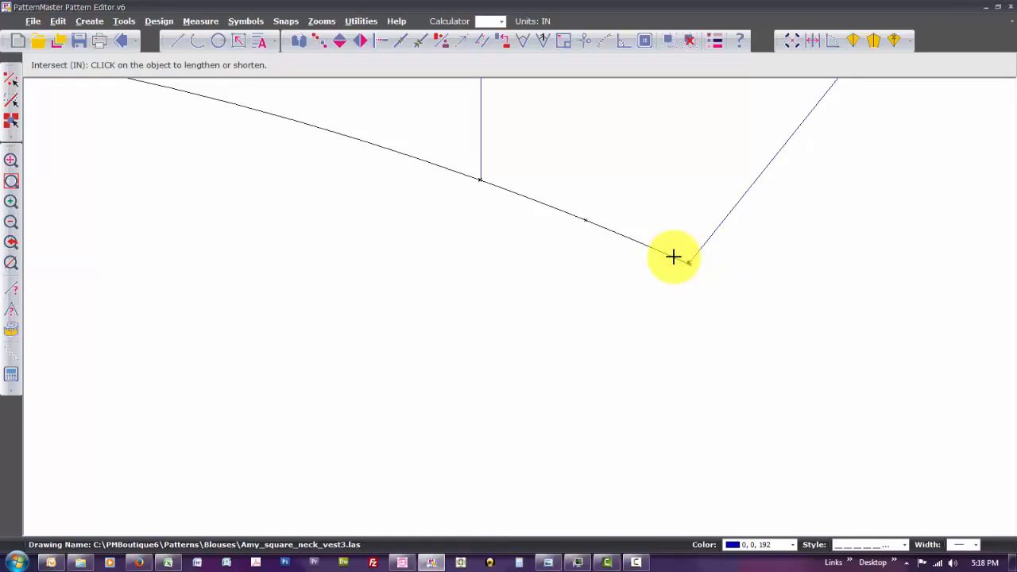
Extend the black hem line to meet the diagonal front edge, then zoom out to the full pattern
{"action": "left_click", "coordinate": [673, 256]}
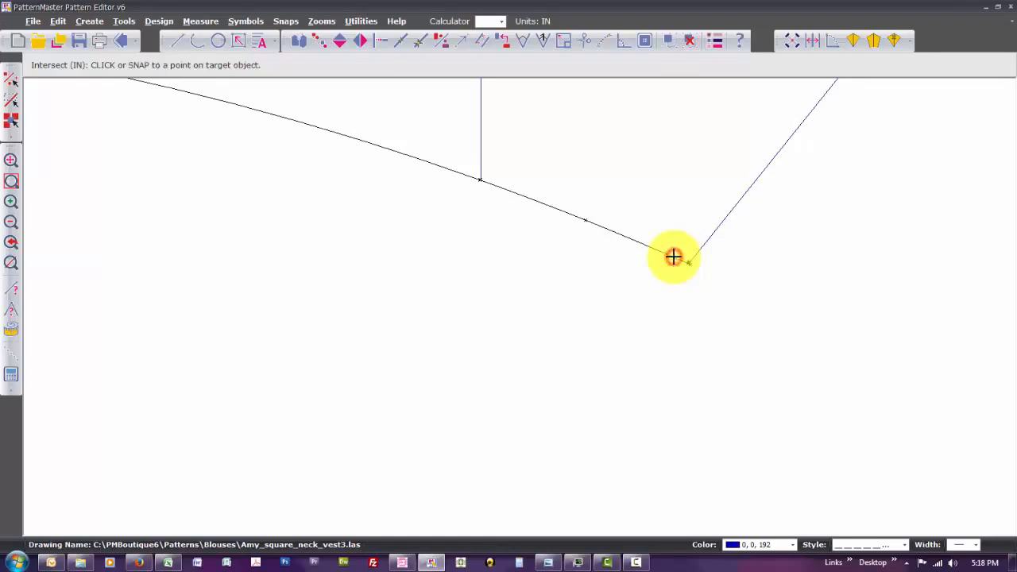
{"action": "right_click", "coordinate": [711, 233]}
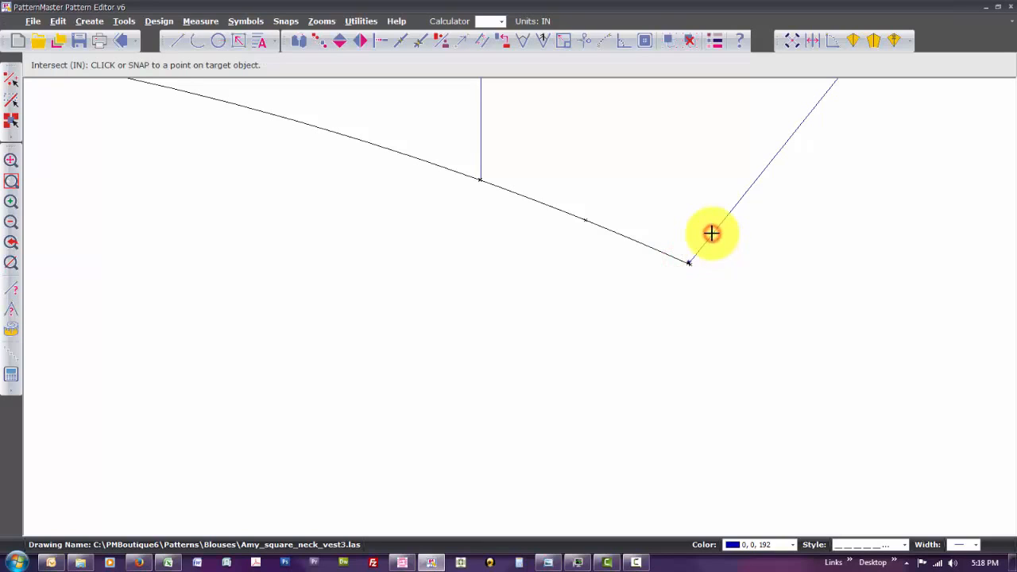
{"action": "scroll", "coordinate": [711, 233], "scroll_direction": "down", "scroll_amount": 5}
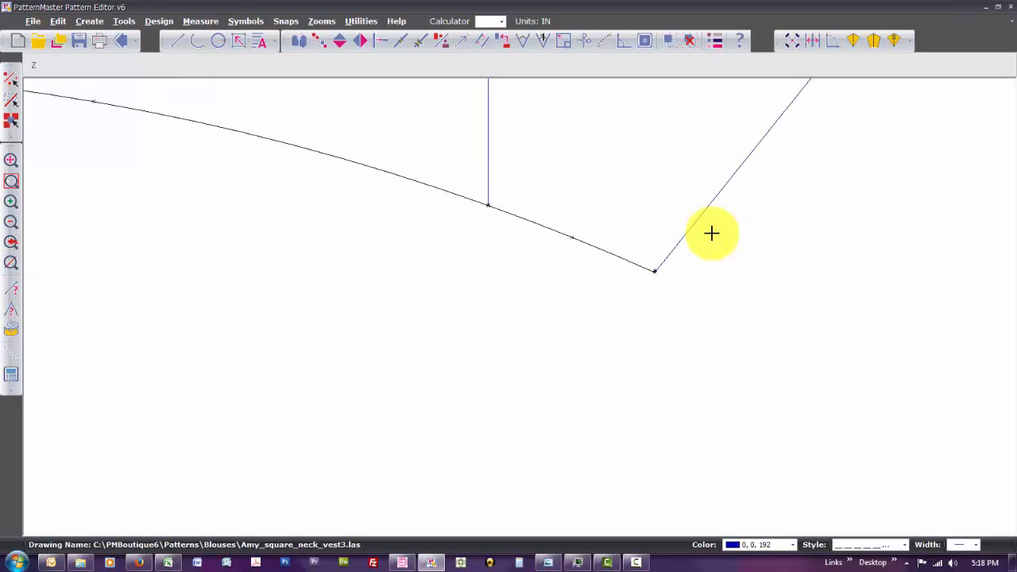
{"action": "scroll", "coordinate": [711, 233], "scroll_direction": "down", "scroll_amount": 3}
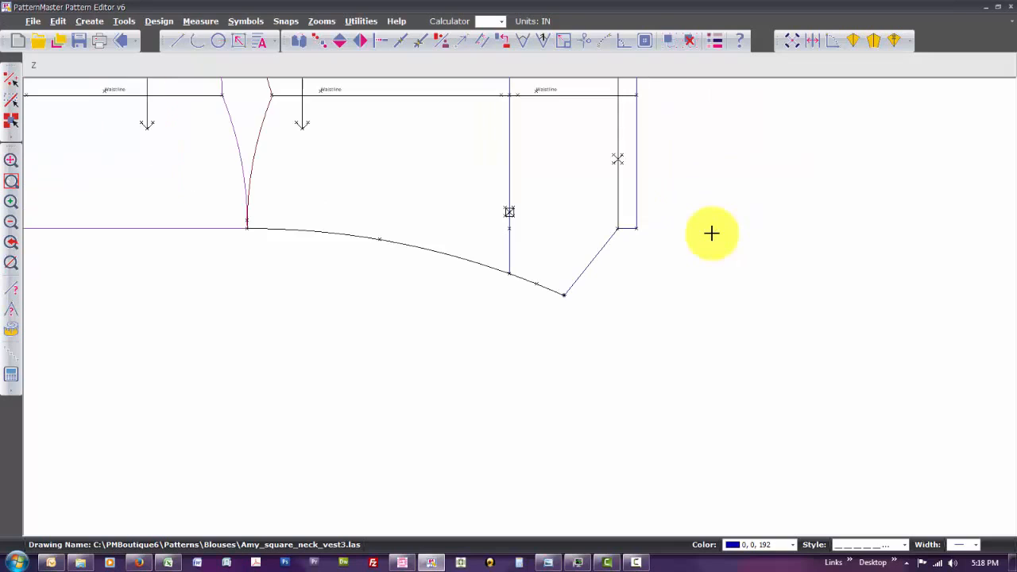
{"action": "scroll", "coordinate": [711, 233], "scroll_direction": "up", "scroll_amount": 3}
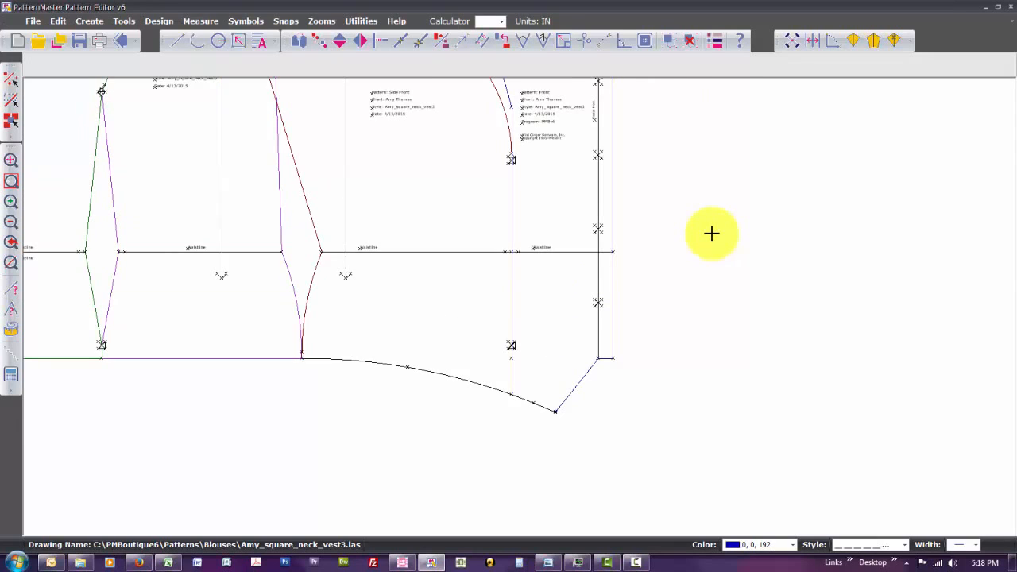
{"action": "scroll", "coordinate": [711, 232], "scroll_direction": "up", "scroll_amount": 1}
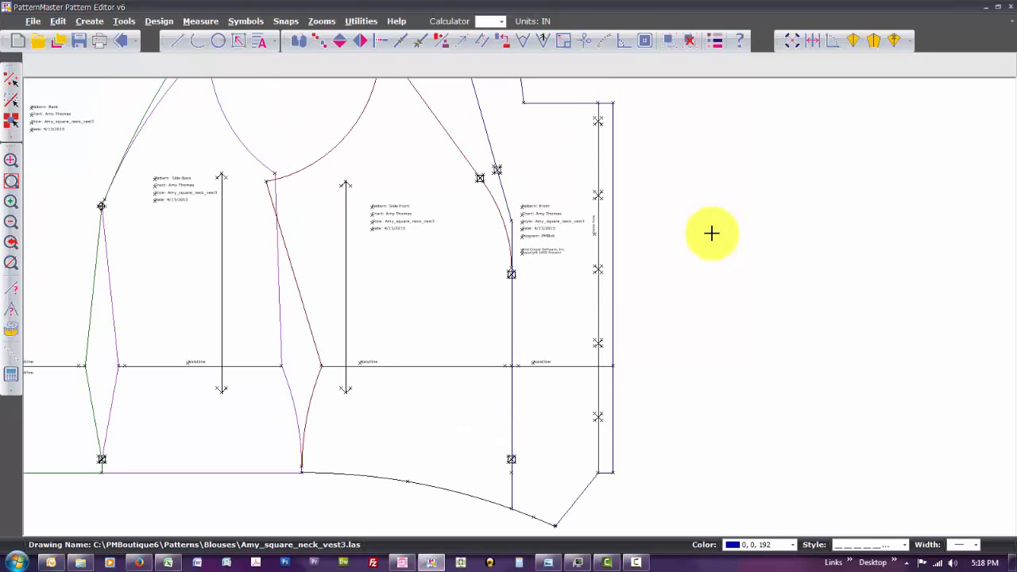
{"action": "scroll", "coordinate": [711, 233], "scroll_direction": "down", "scroll_amount": 3}
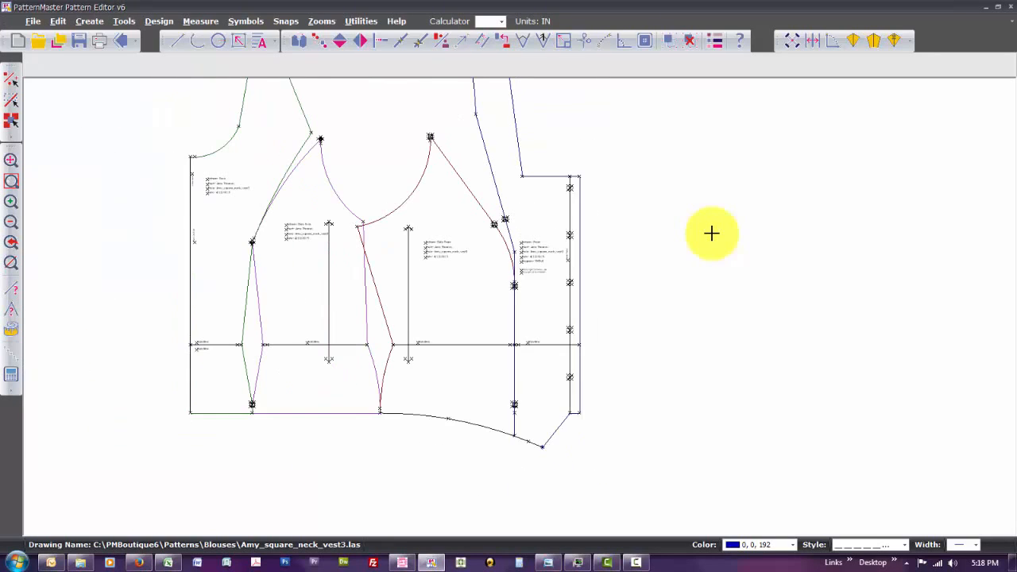
{"action": "scroll", "coordinate": [711, 233], "scroll_direction": "down", "scroll_amount": 1}
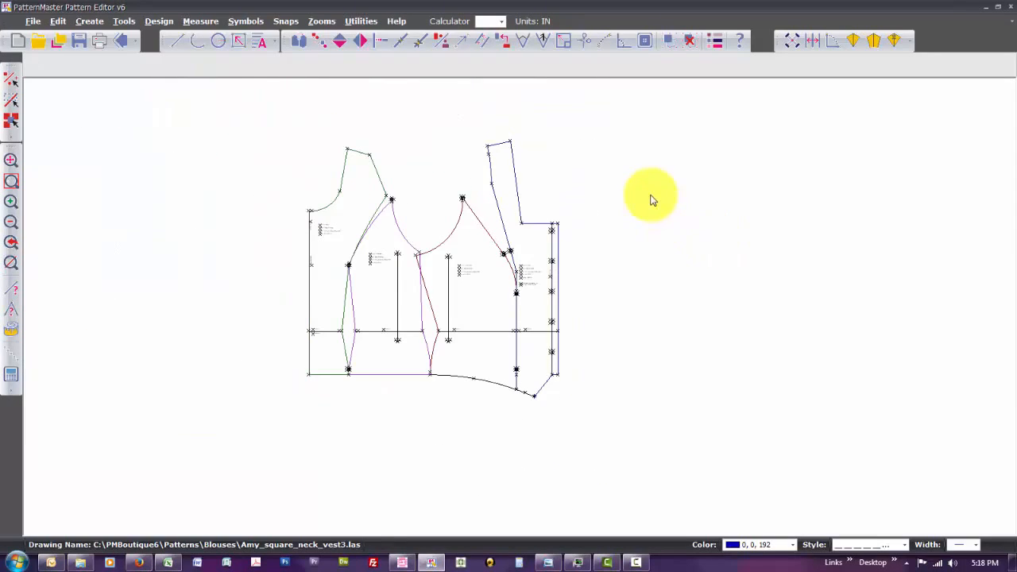
Measure a distance from the front piece corner, then end the measurement
{"action": "type", "text": "s"}
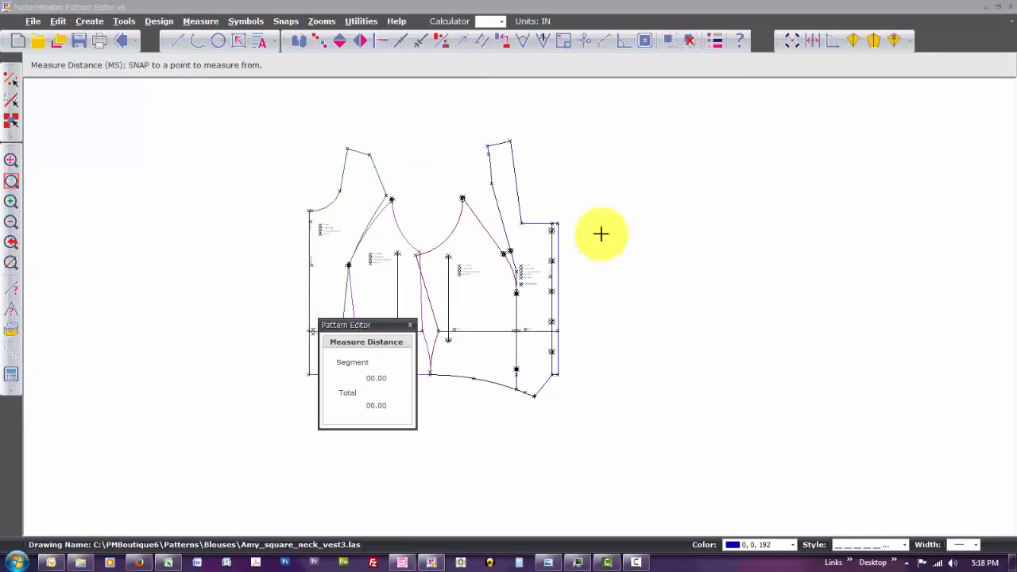
{"action": "left_click", "coordinate": [521, 225]}
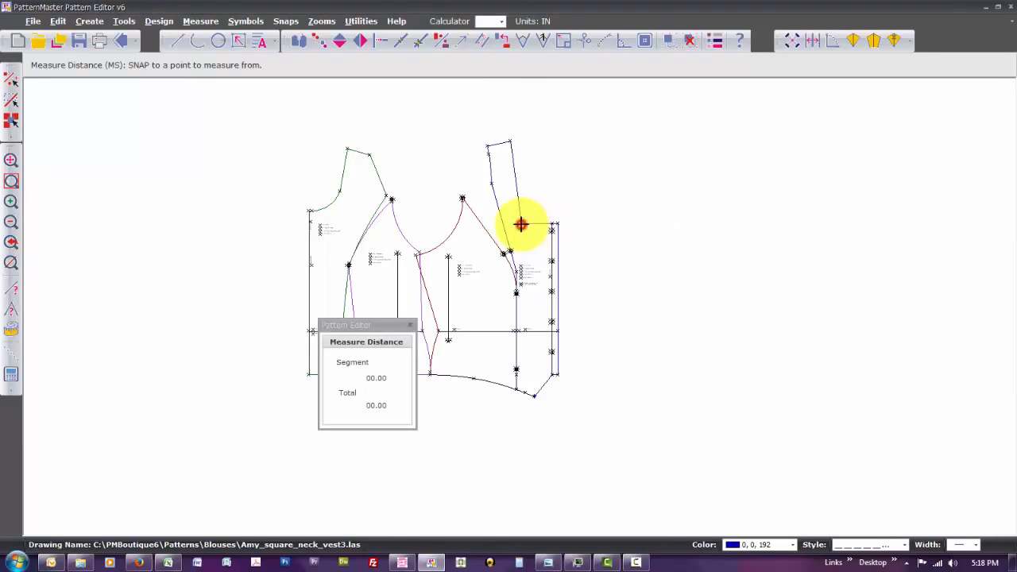
{"action": "left_click", "coordinate": [506, 232]}
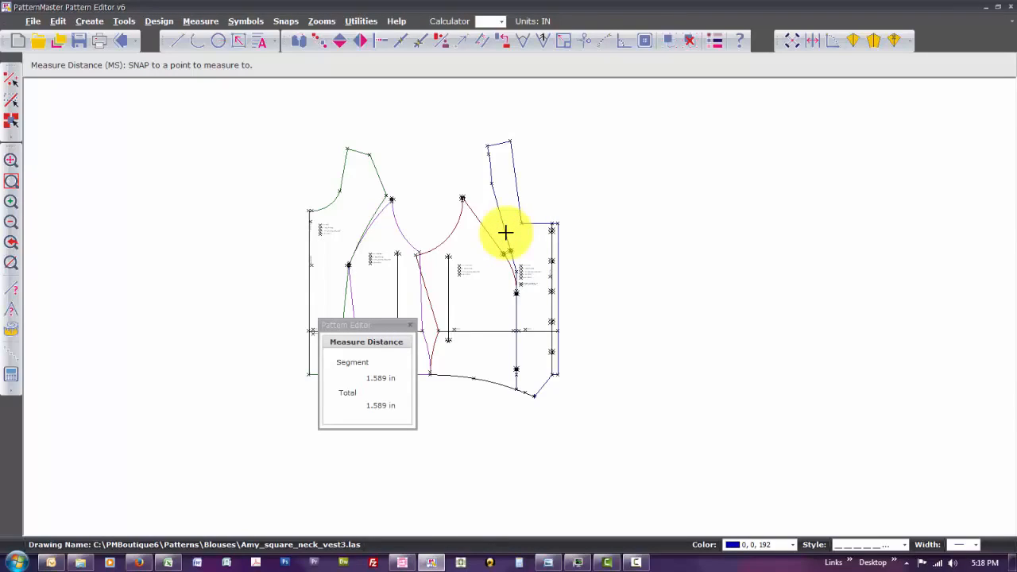
{"action": "key", "text": "Escape"}
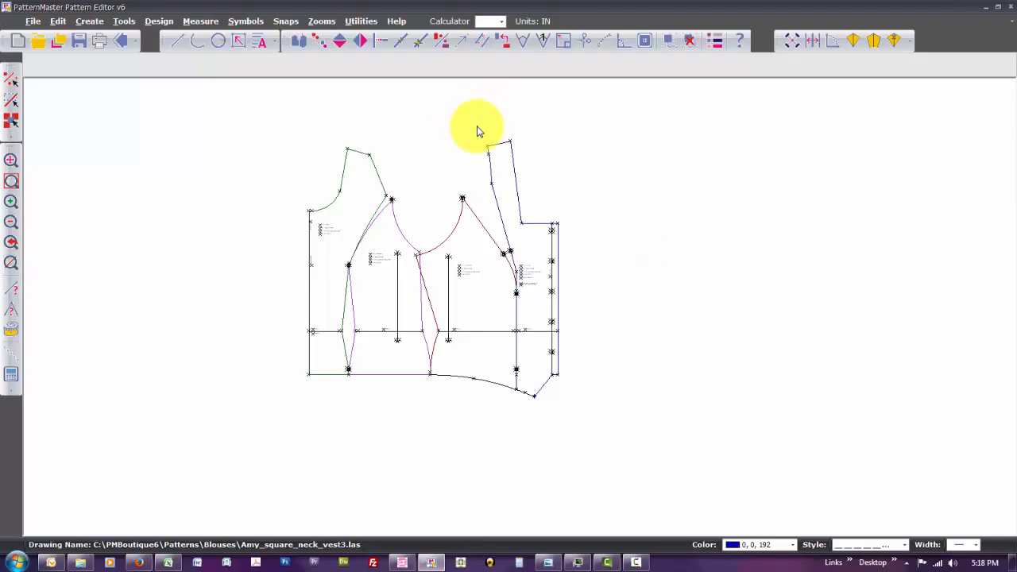
Window-zoom (ZW) twice to magnify the X mark on the front piece's edge
{"action": "type", "text": "ZW"}
{"action": "key", "text": "Return"}
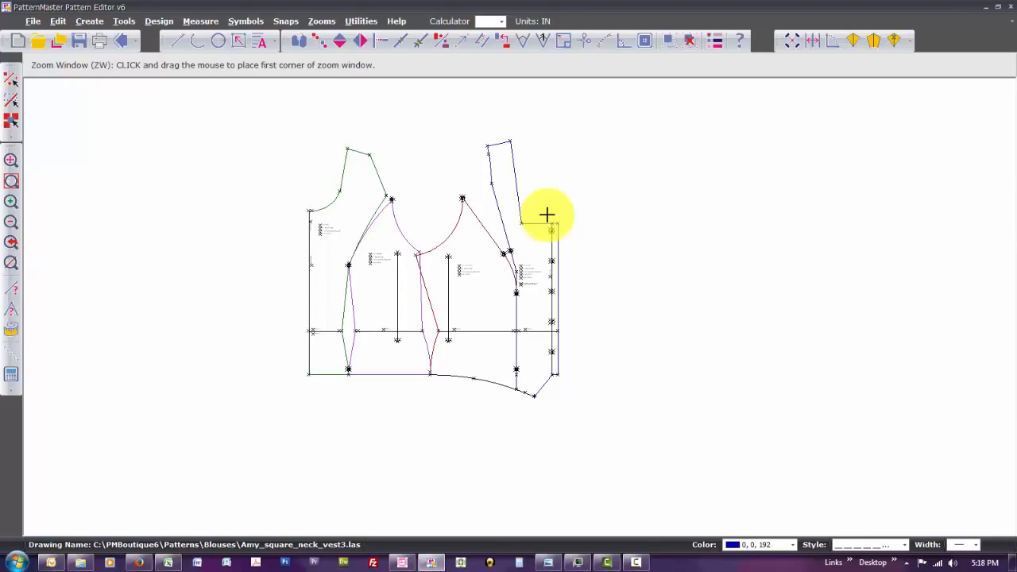
{"action": "left_click", "coordinate": [547, 214]}
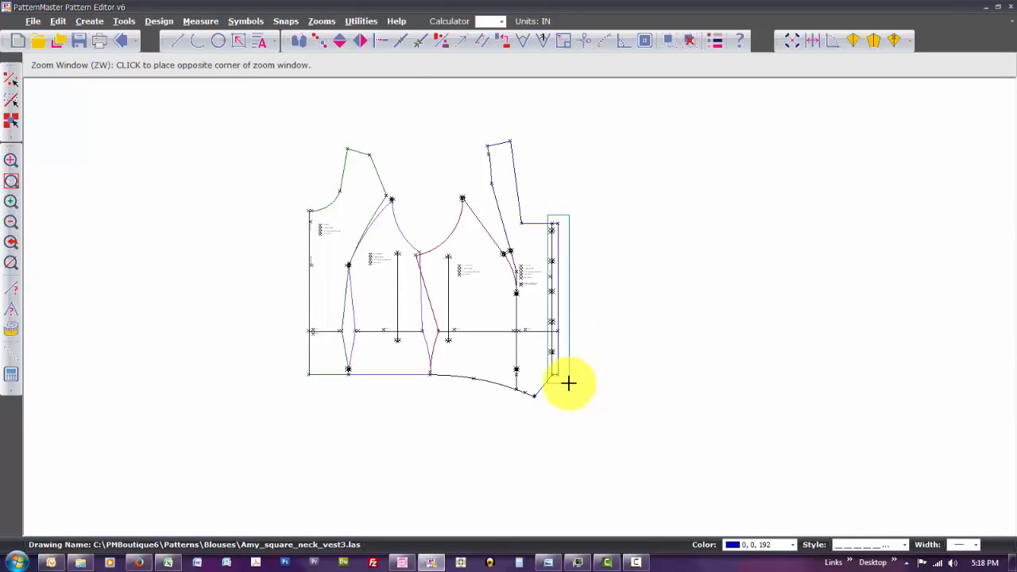
{"action": "left_click", "coordinate": [568, 384]}
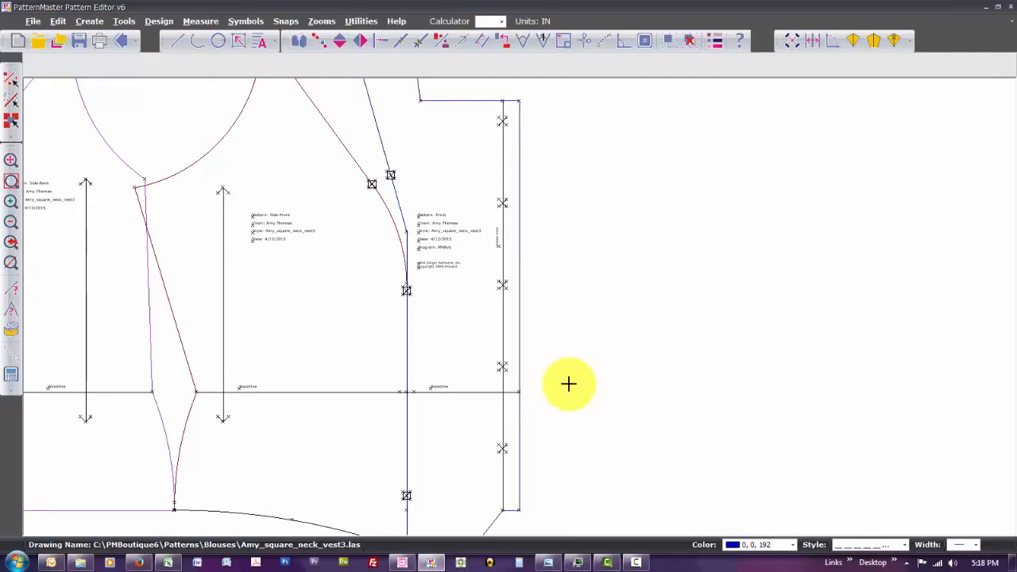
{"action": "key", "text": "Return"}
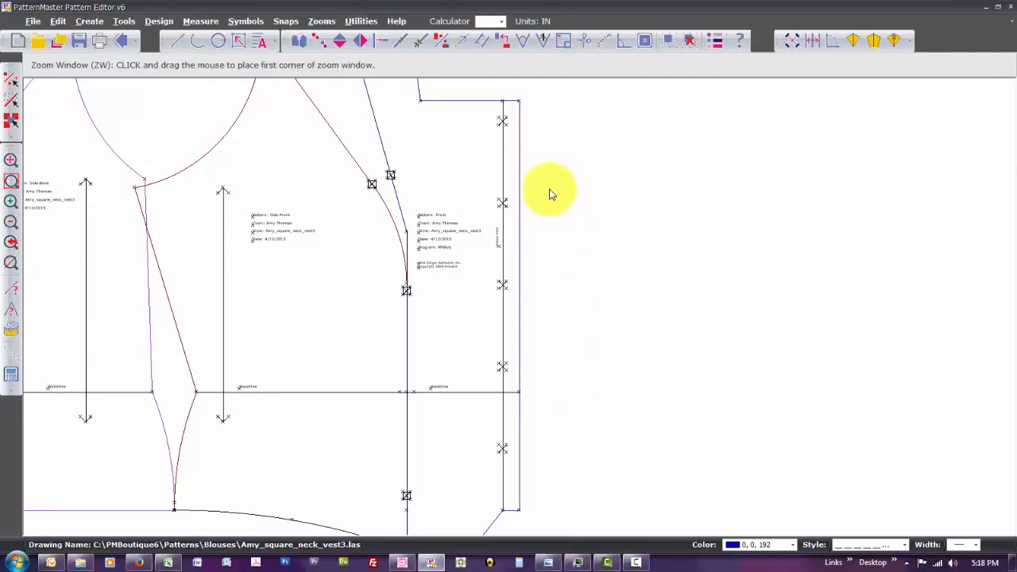
{"action": "left_click", "coordinate": [475, 91]}
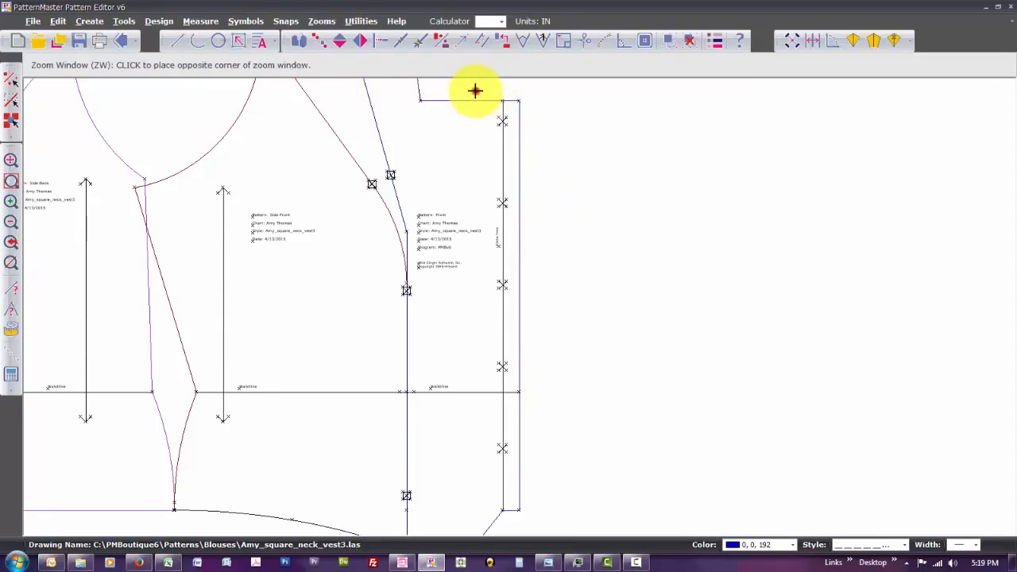
{"action": "left_click", "coordinate": [544, 157]}
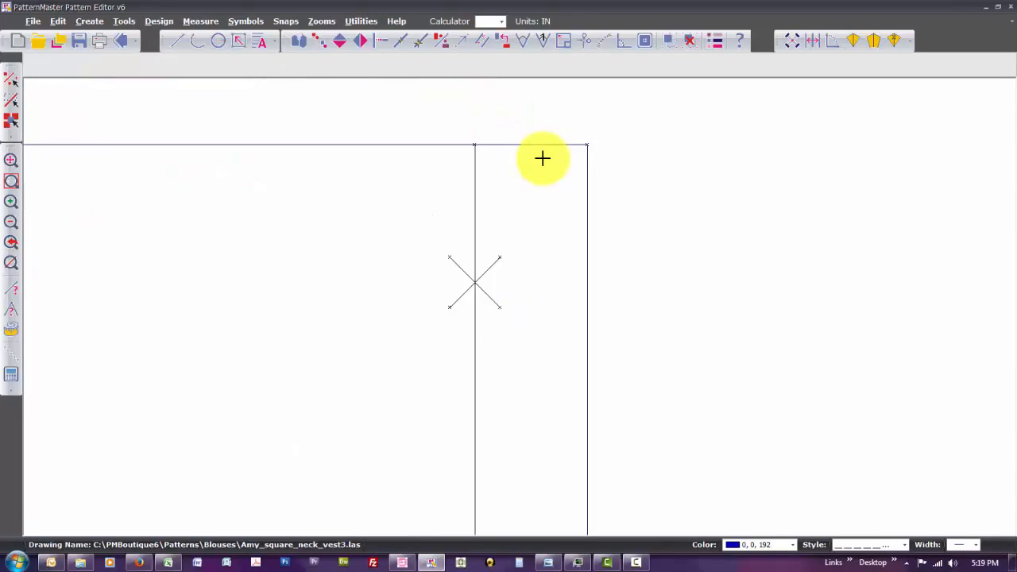
{"action": "left_click", "coordinate": [645, 39]}
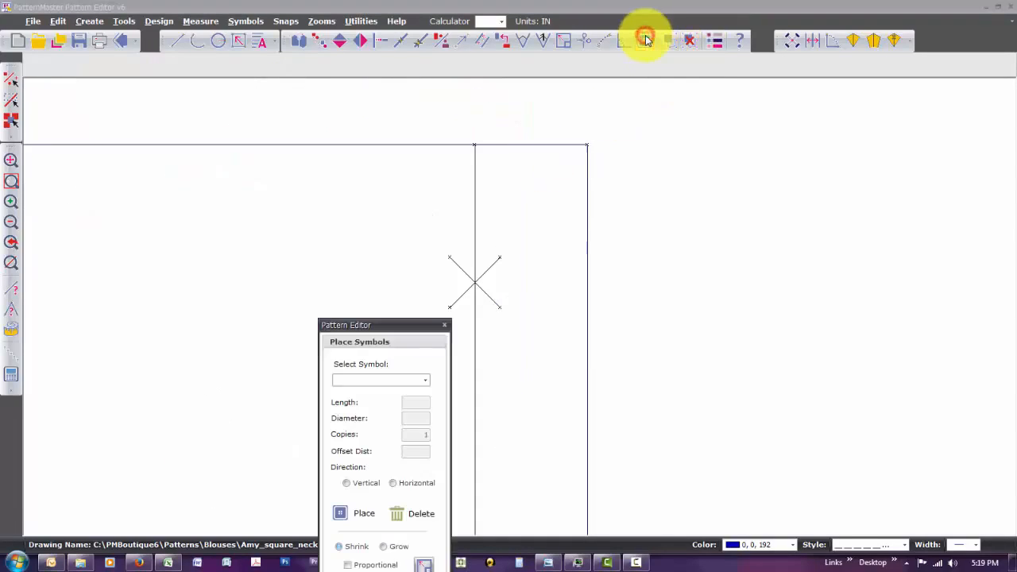
{"action": "left_click", "coordinate": [426, 382]}
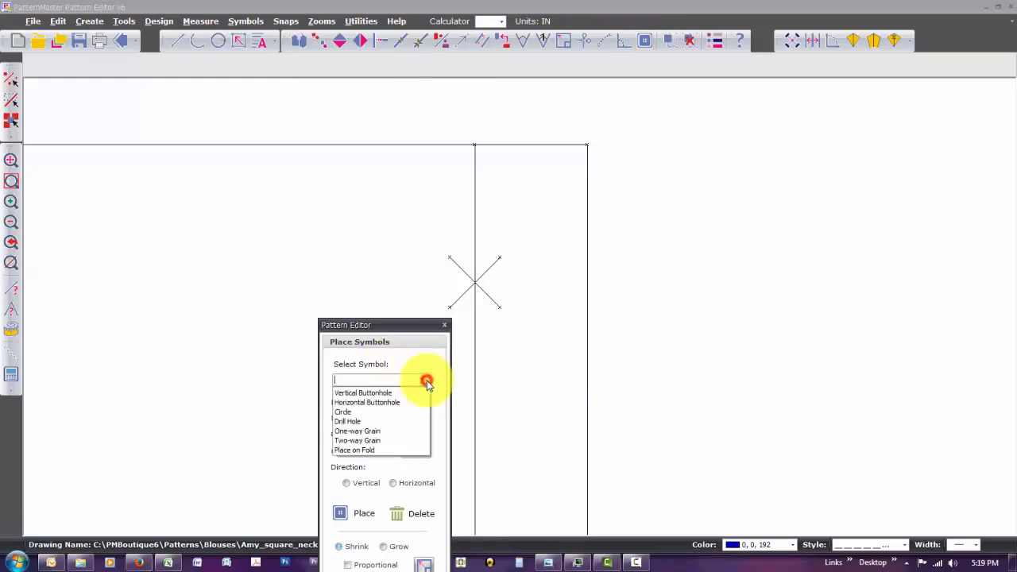
{"action": "left_click", "coordinate": [385, 403]}
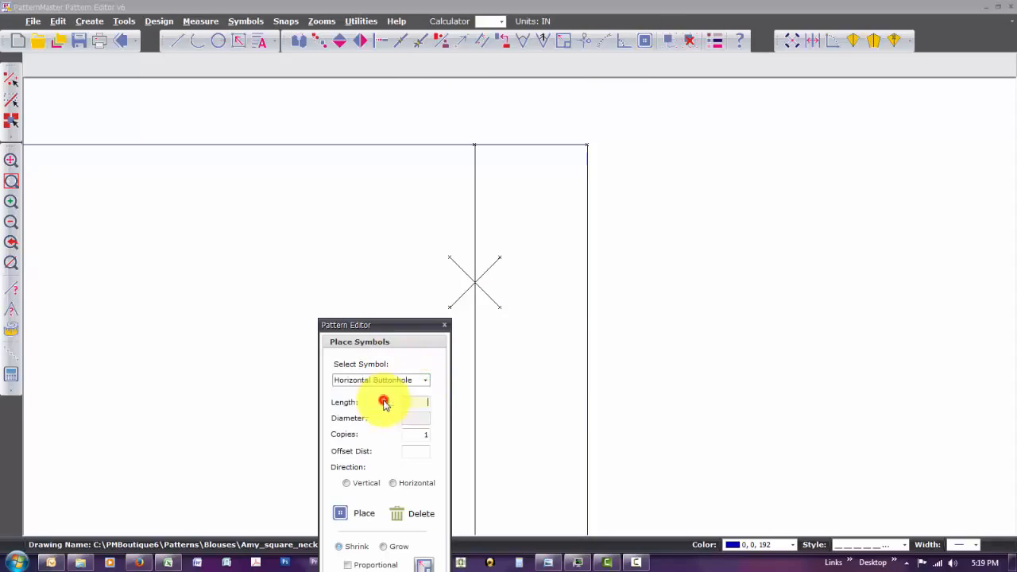
{"action": "left_click", "coordinate": [425, 401]}
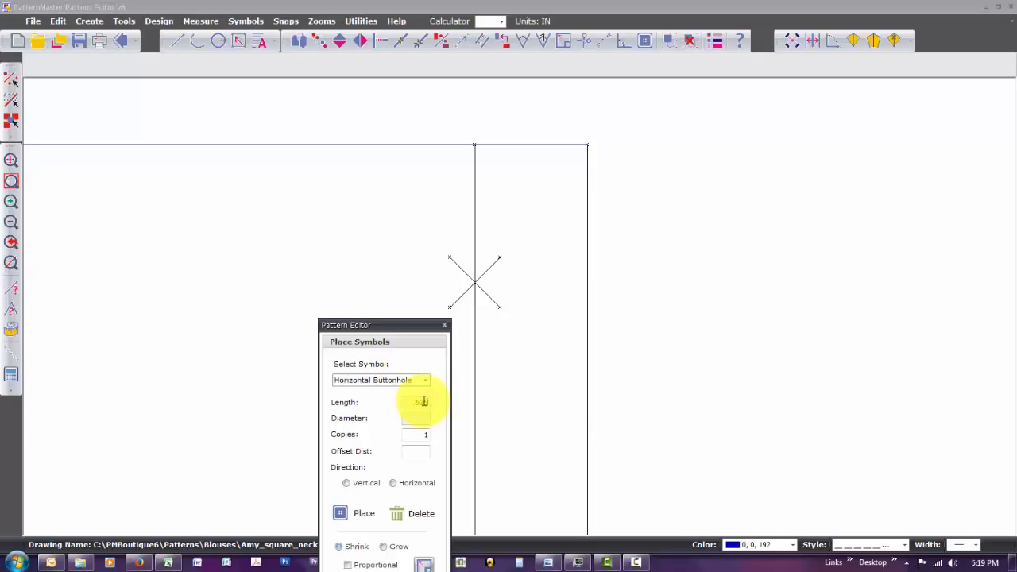
{"action": "left_click", "coordinate": [401, 483]}
{"action": "left_click", "coordinate": [341, 513]}
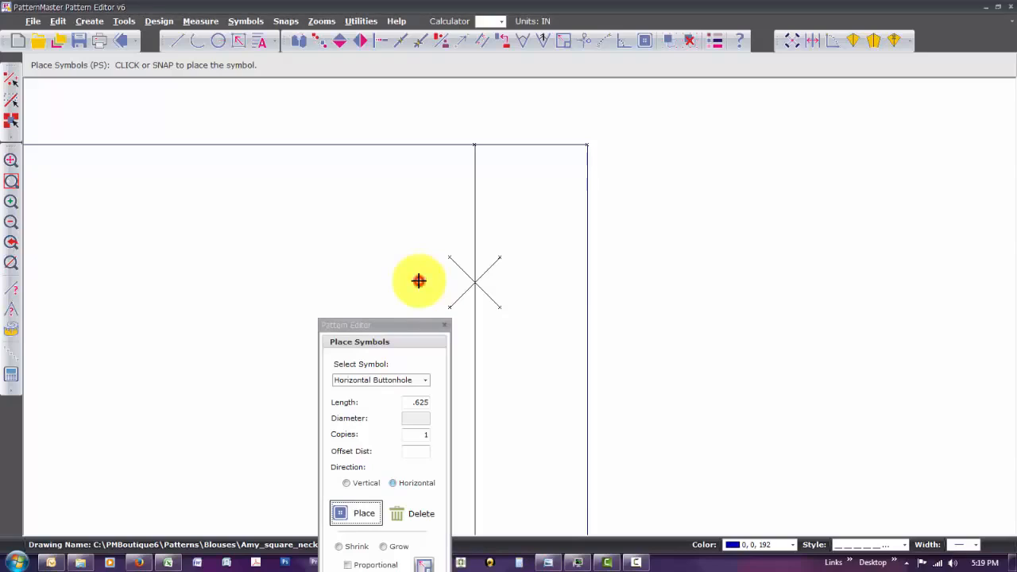
{"action": "left_click", "coordinate": [419, 281]}
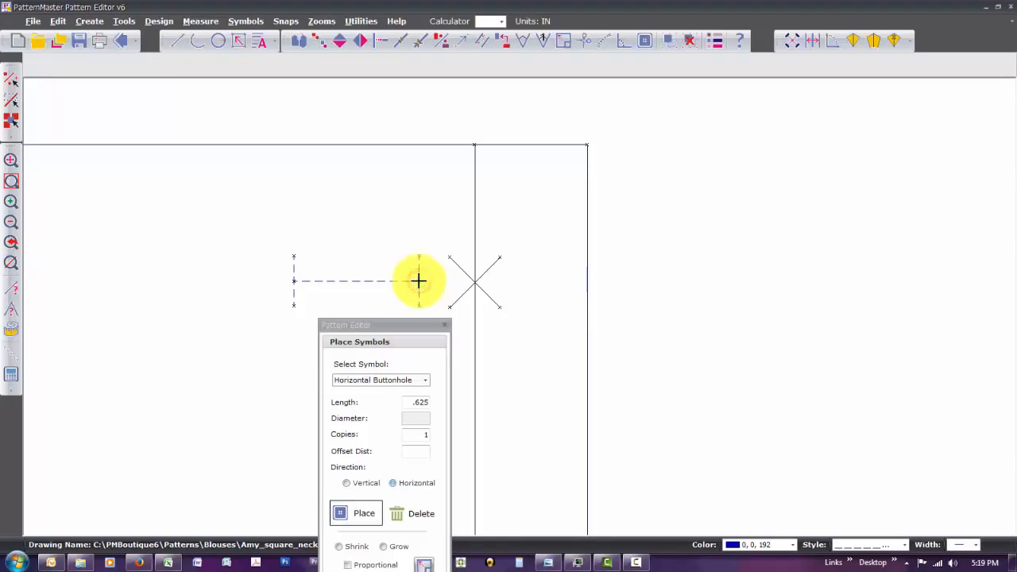
{"action": "left_click", "coordinate": [365, 282]}
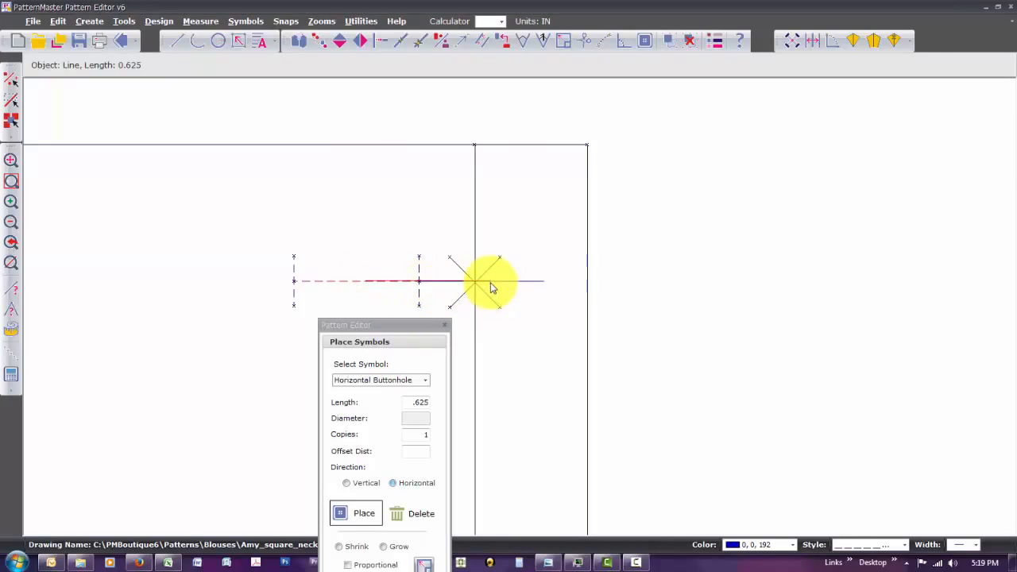
{"action": "left_click", "coordinate": [491, 287]}
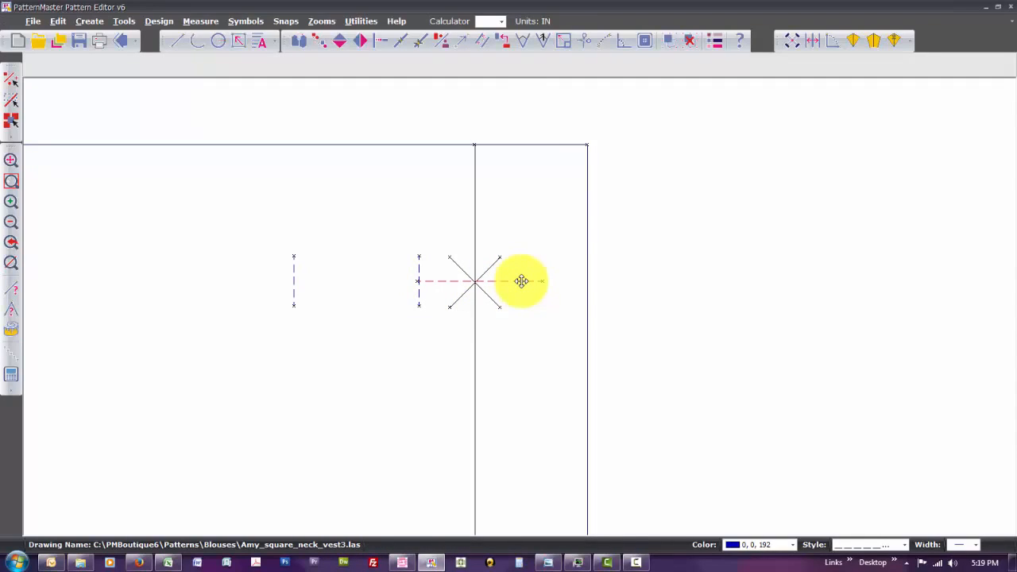
{"action": "left_click", "coordinate": [522, 280]}
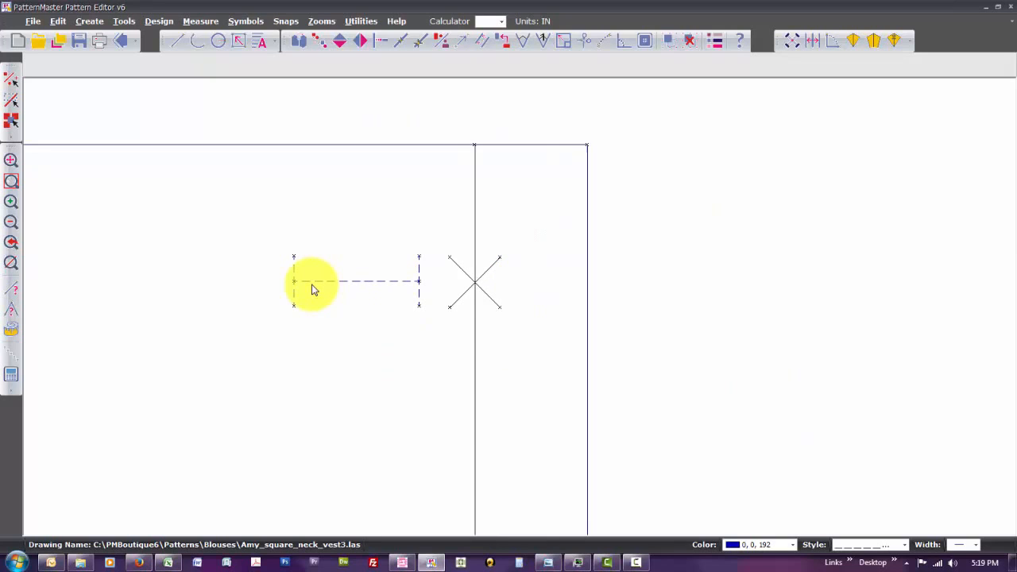
{"action": "key", "text": "ctrl+z"}
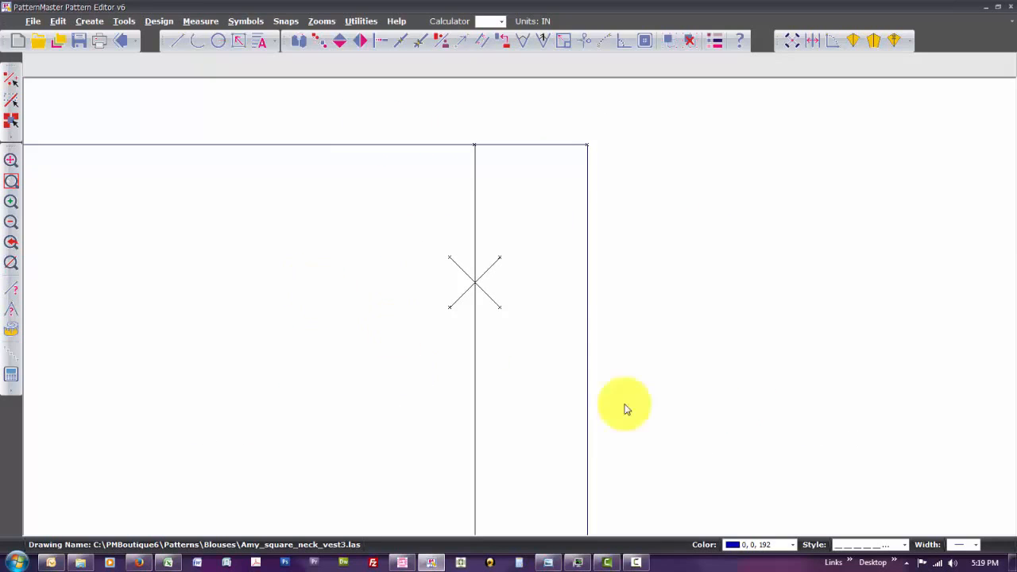
Set the drawing colour to black and the line style to solid
{"action": "left_click", "coordinate": [794, 546]}
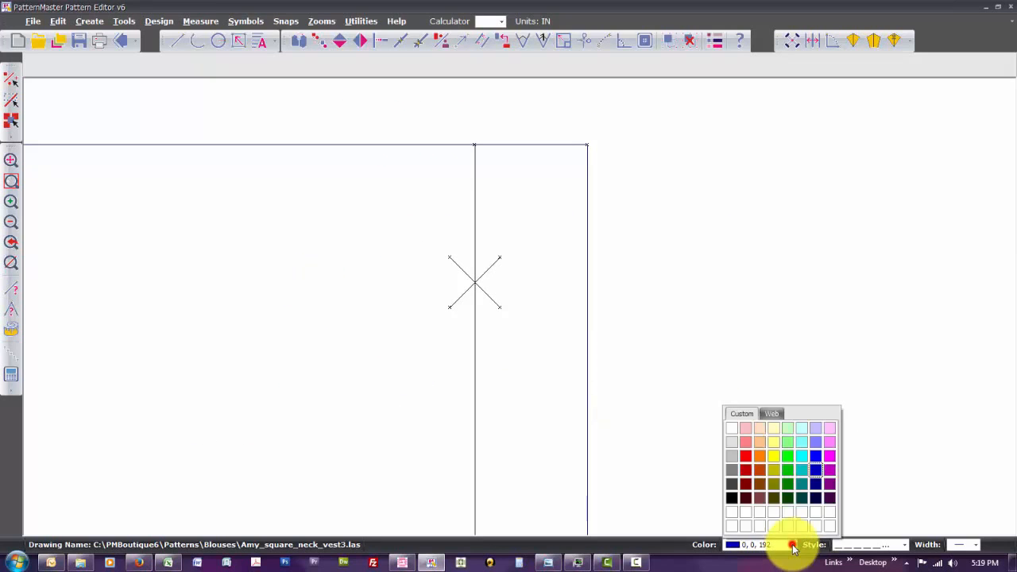
{"action": "left_click", "coordinate": [732, 501]}
{"action": "left_click", "coordinate": [904, 544]}
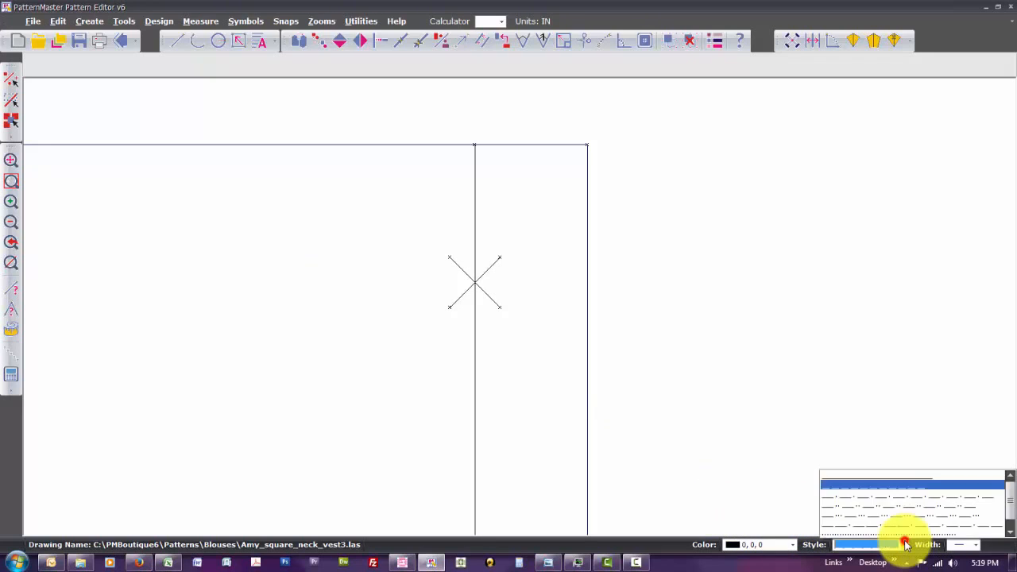
{"action": "left_click", "coordinate": [874, 476]}
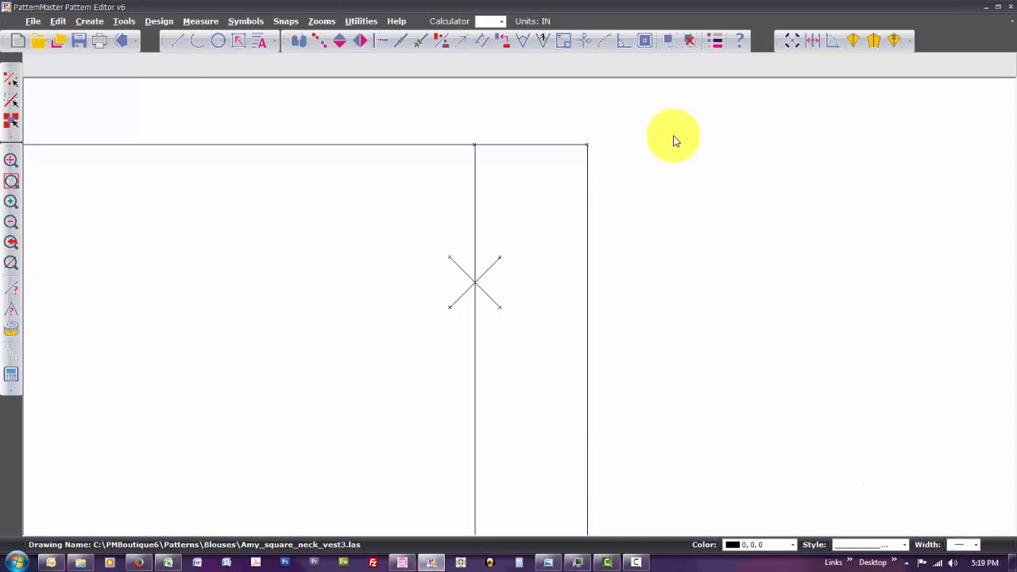
Place a Horizontal Buttonhole symbol across the X mark
{"action": "left_click", "coordinate": [645, 41]}
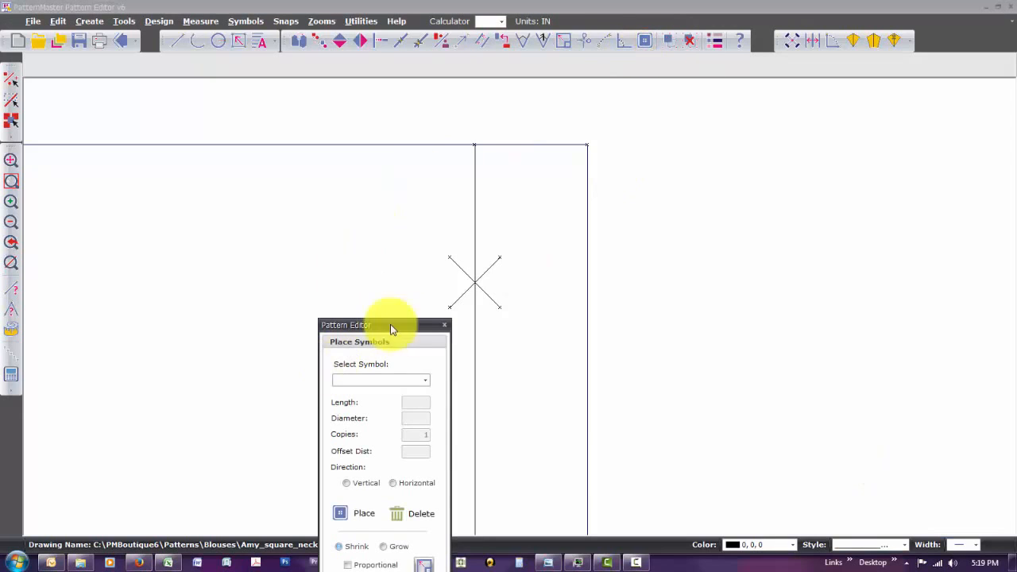
{"action": "left_click", "coordinate": [425, 381]}
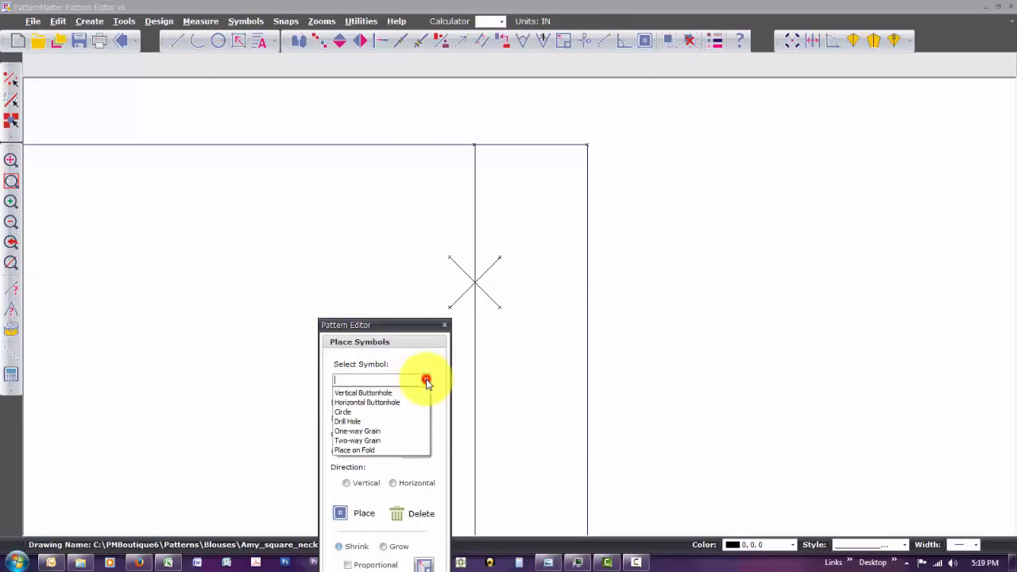
{"action": "left_click", "coordinate": [376, 403]}
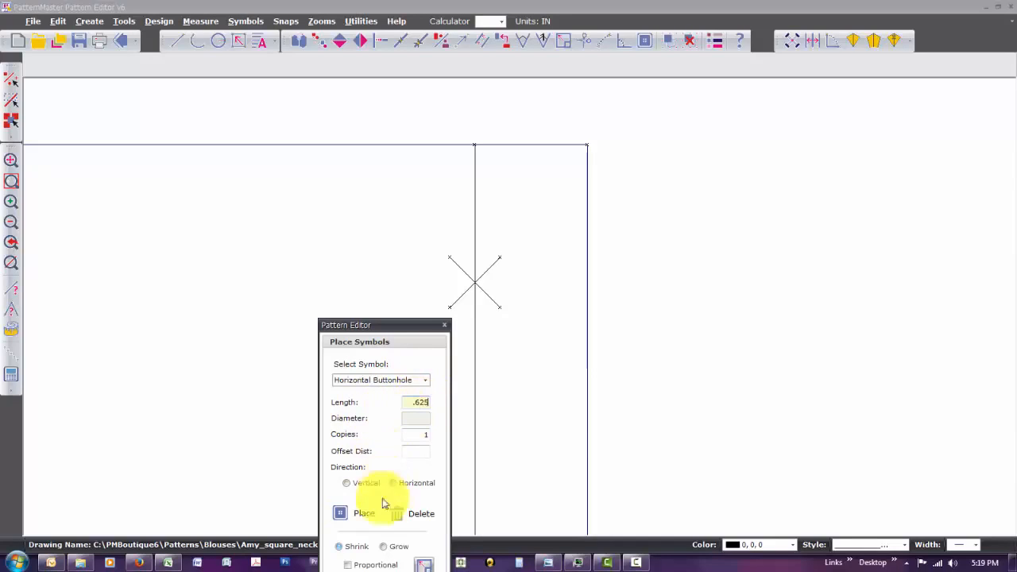
{"action": "left_click", "coordinate": [404, 482]}
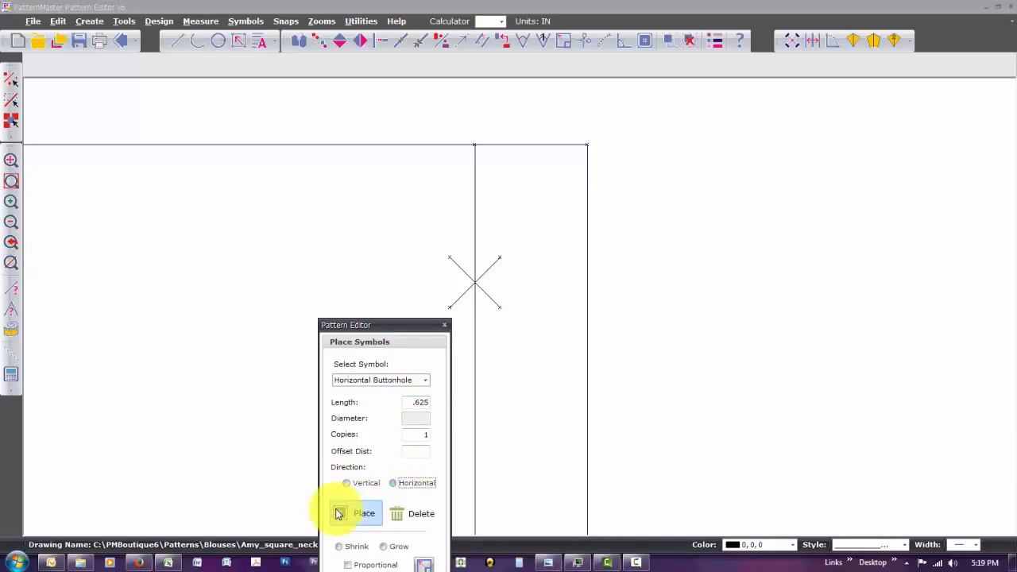
{"action": "left_click", "coordinate": [342, 515]}
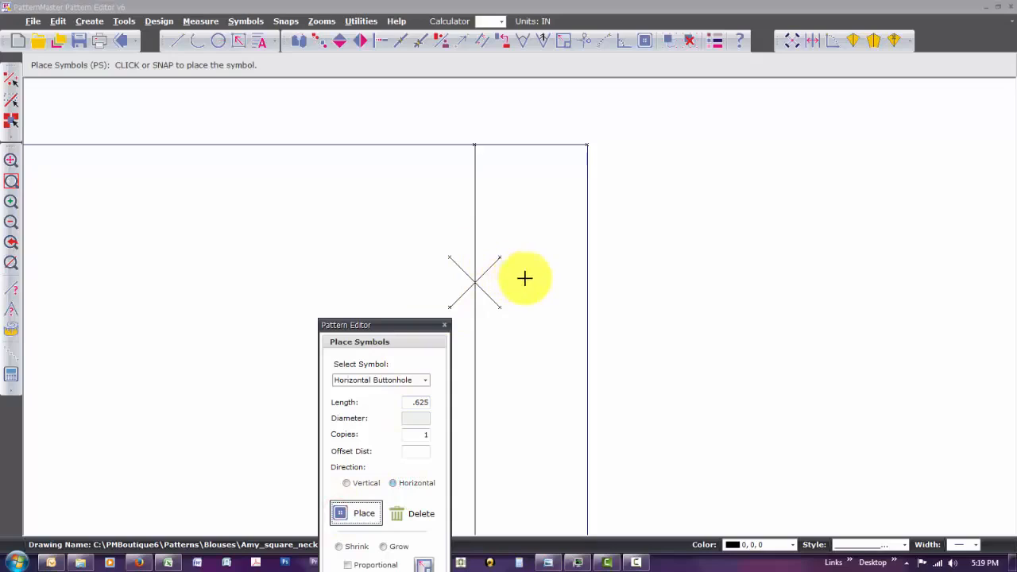
{"action": "left_click", "coordinate": [524, 281]}
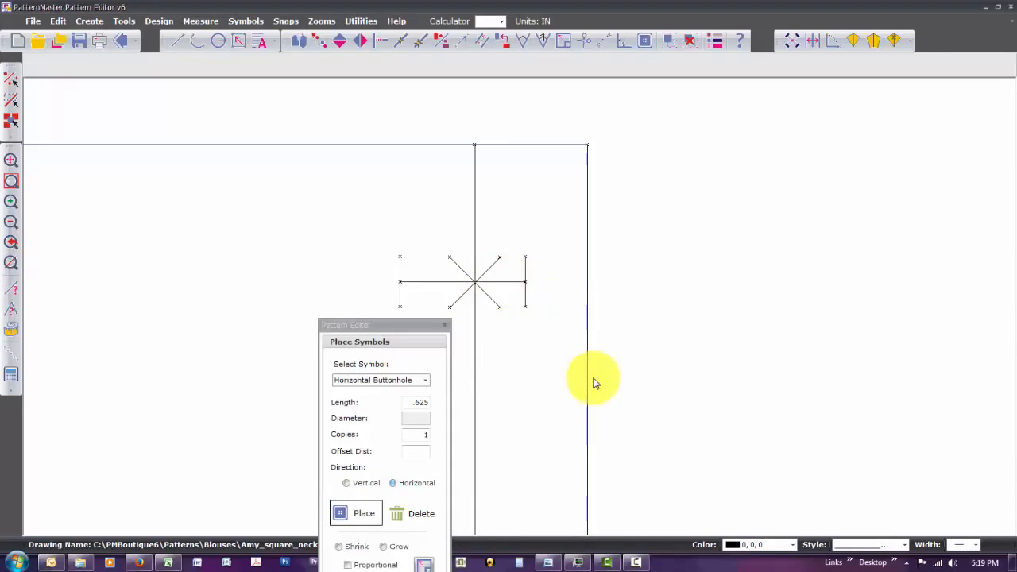
Select the buttonhole's two end bars and centre line and group them with Ctrl+G
{"action": "left_click", "coordinate": [499, 281]}
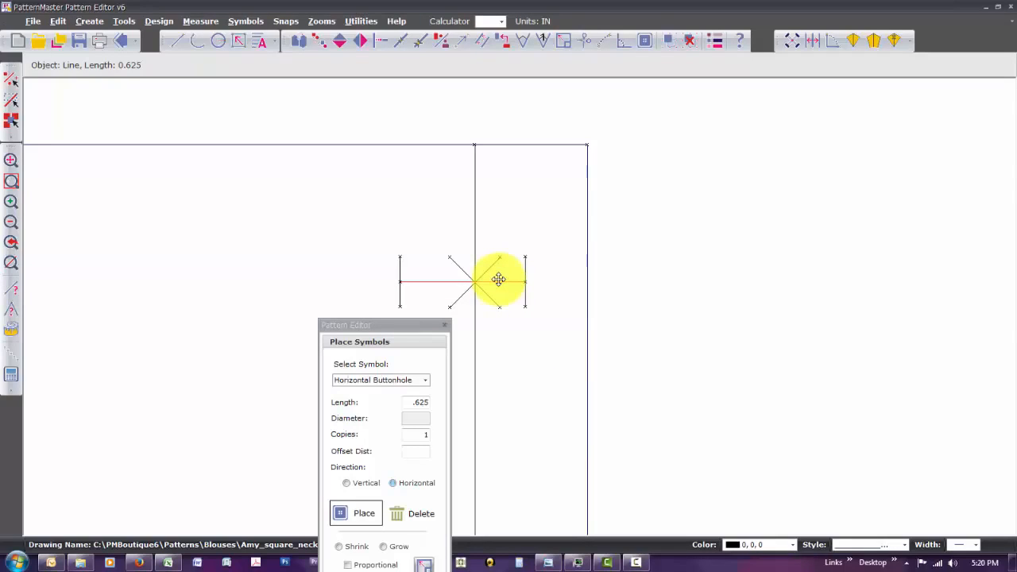
{"action": "left_click", "coordinate": [524, 275]}
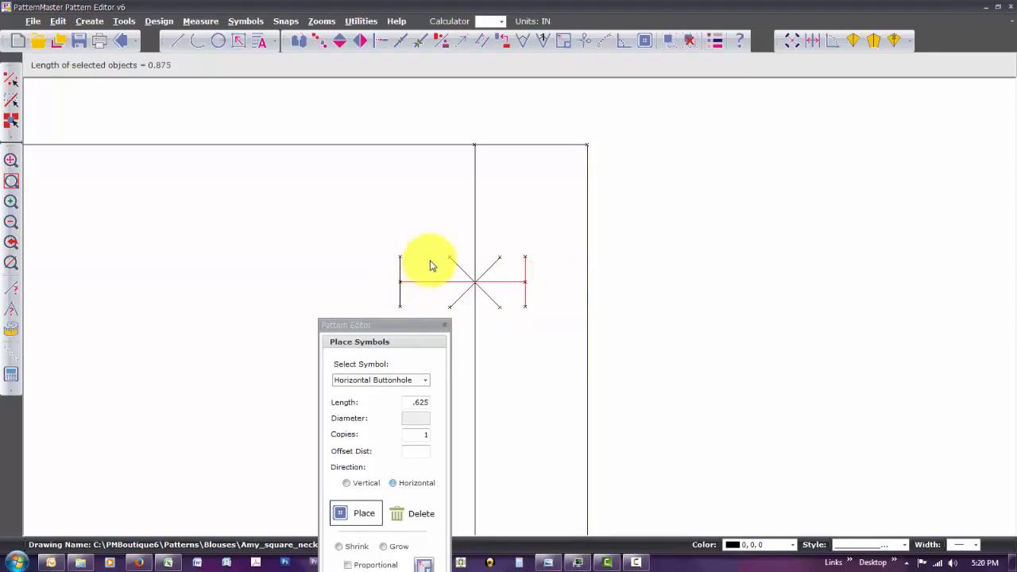
{"action": "left_click", "coordinate": [401, 271]}
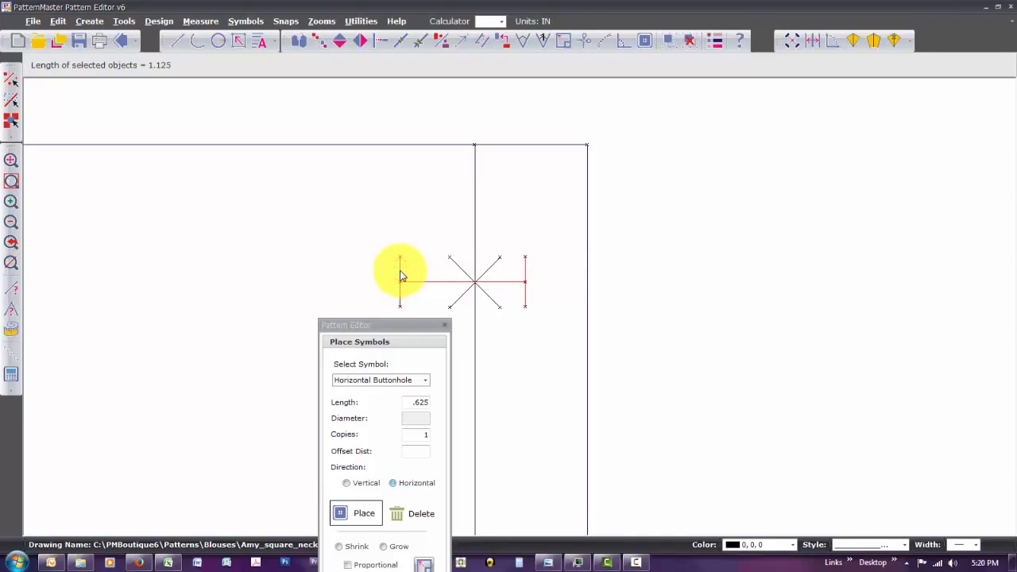
{"action": "left_click_drag", "start_coordinate": [401, 271], "coordinate": [427, 202]}
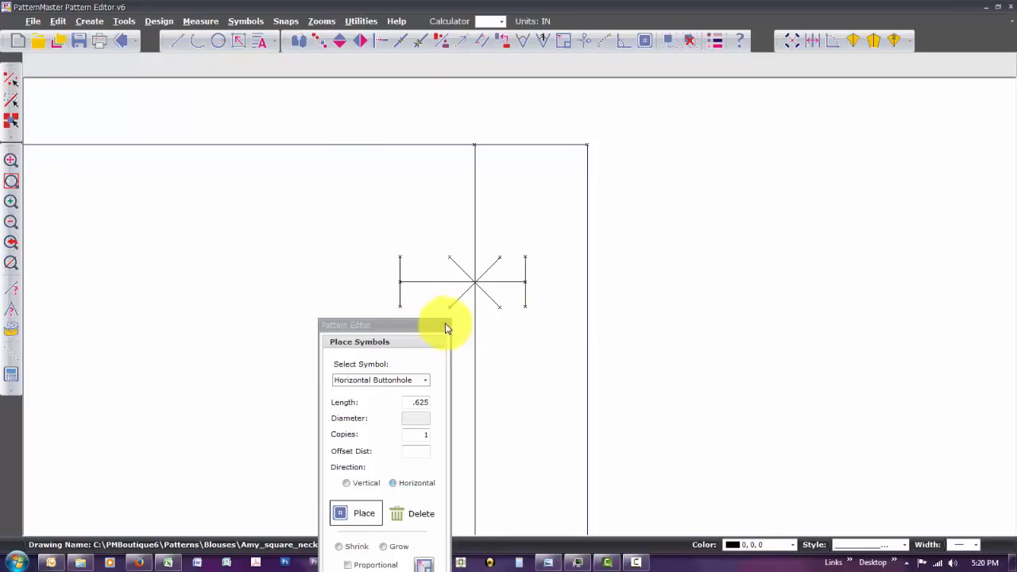
{"action": "left_click", "coordinate": [446, 326]}
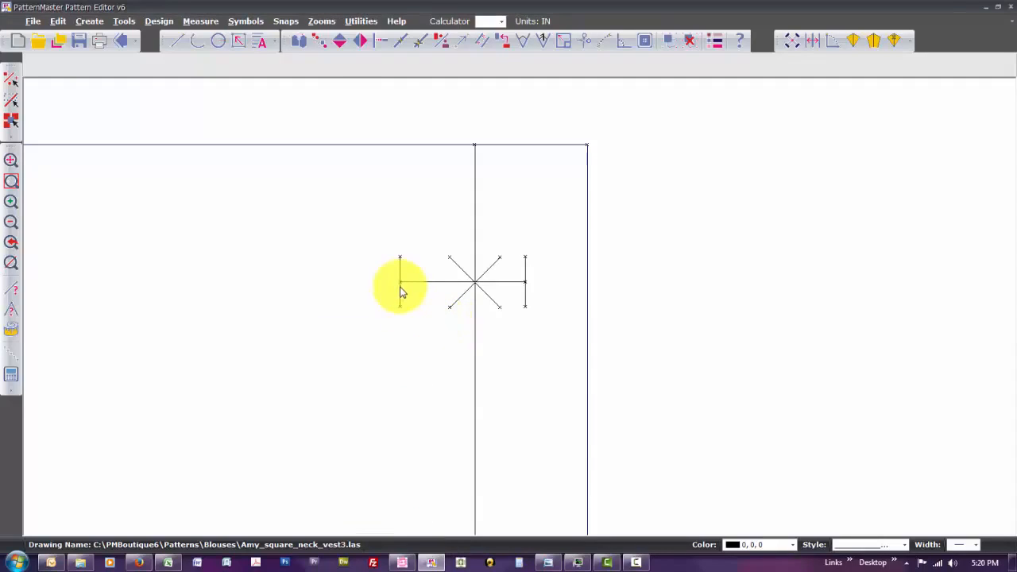
{"action": "left_click", "coordinate": [400, 287]}
{"action": "left_click", "coordinate": [419, 282]}
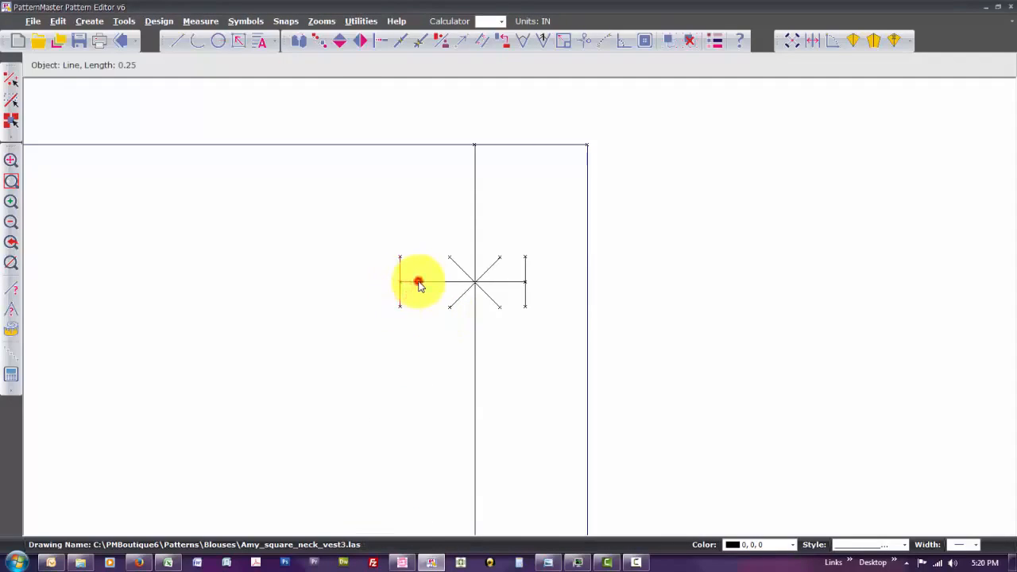
{"action": "left_click", "coordinate": [525, 272]}
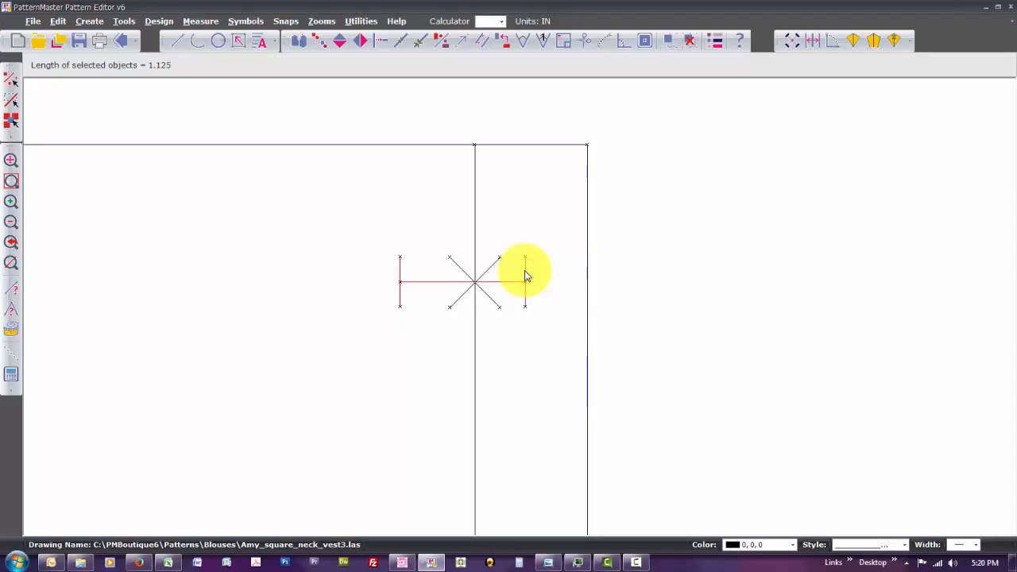
{"action": "key", "text": "ctrl+g"}
Move the grouped buttonhole symbol so it sits centred over the cross mark
{"action": "left_click", "coordinate": [524, 271]}
{"action": "left_click", "coordinate": [524, 271]}
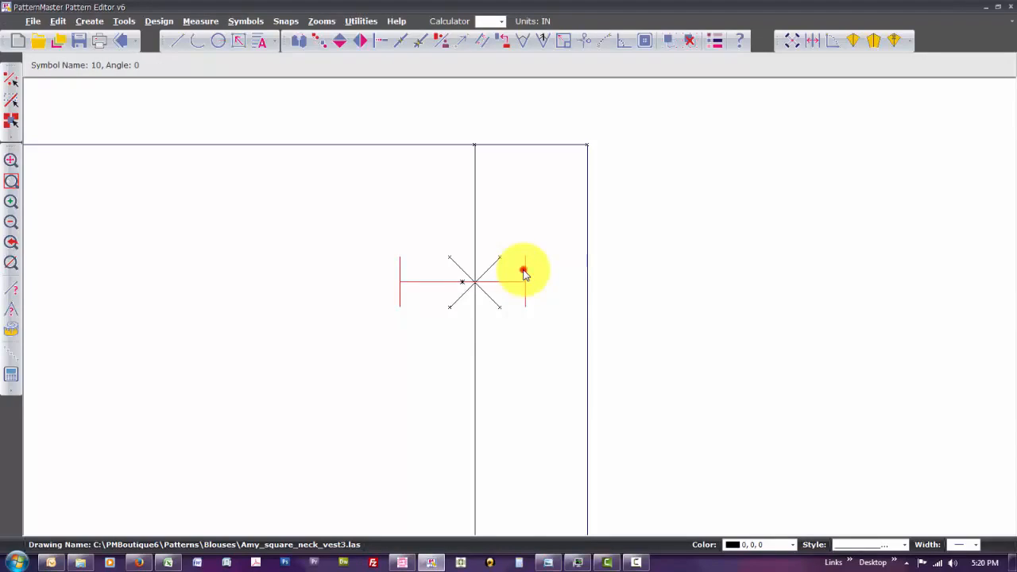
{"action": "left_click", "coordinate": [400, 231]}
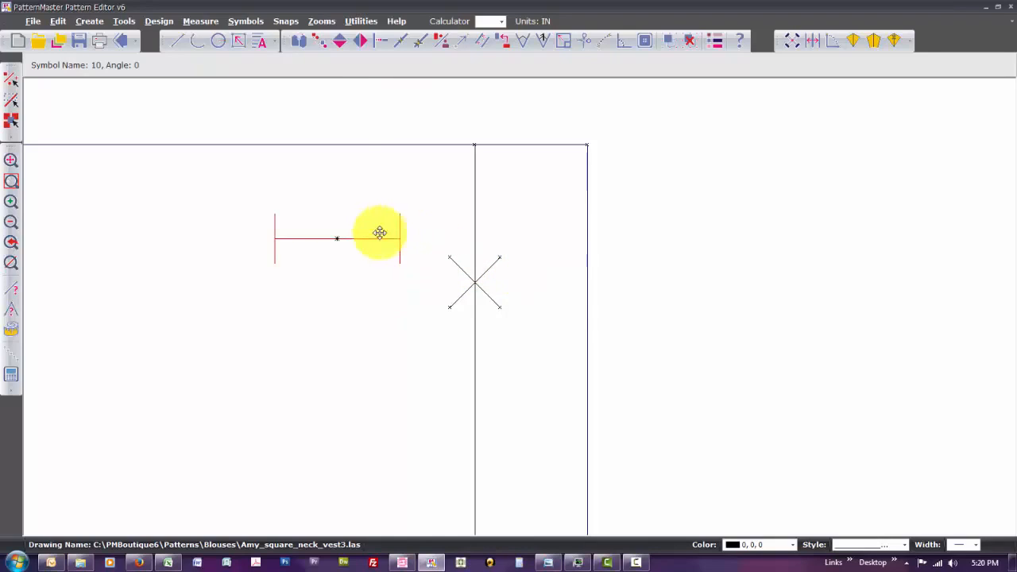
{"action": "left_click", "coordinate": [372, 238]}
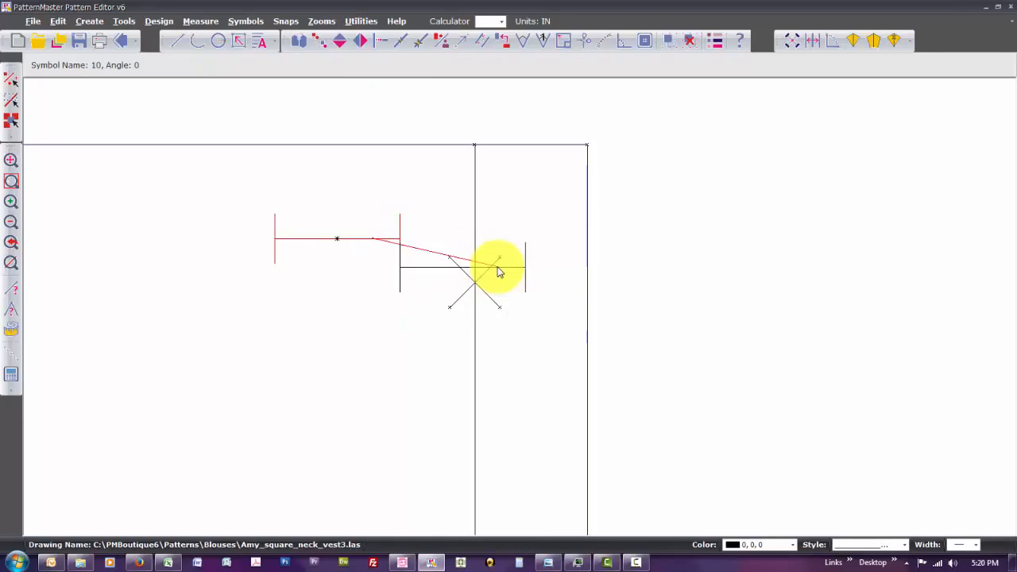
{"action": "left_click_drag", "start_coordinate": [499, 278], "coordinate": [515, 283]}
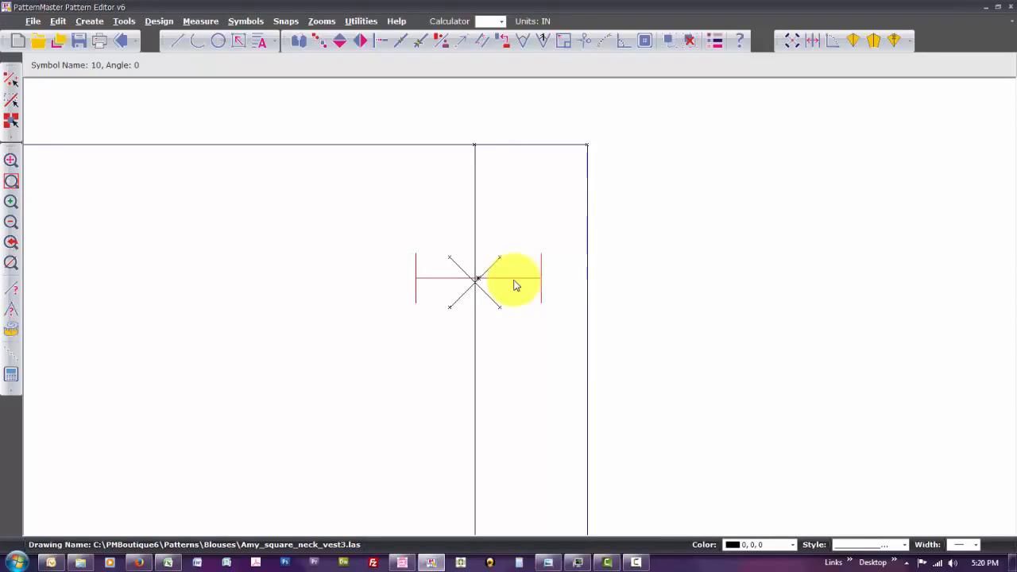
Zoom in on the buttonhole and nudge it toward the cross centre
{"action": "key", "text": "z"}
{"action": "key", "text": "w"}
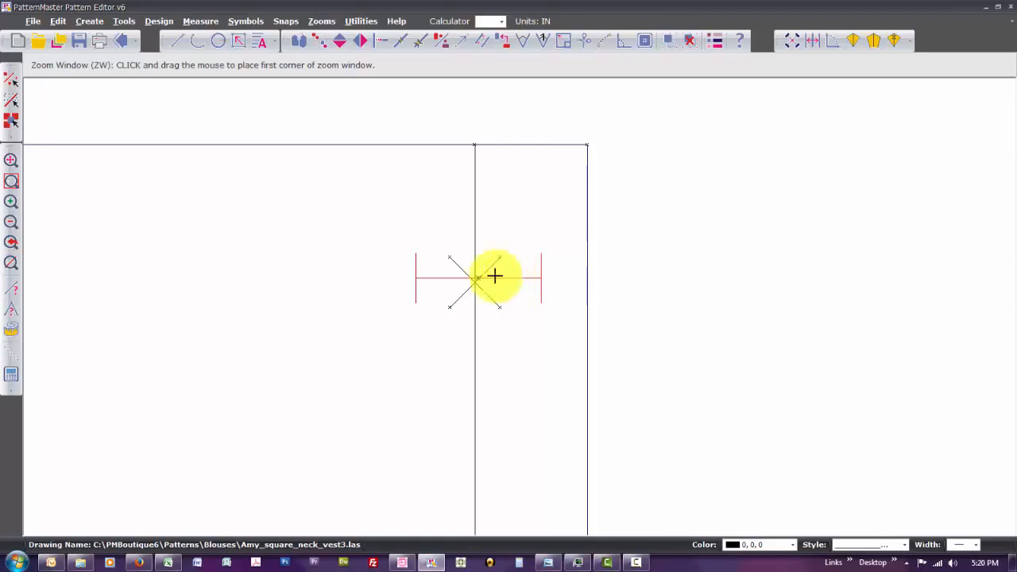
{"action": "left_click", "coordinate": [445, 235]}
{"action": "left_click", "coordinate": [540, 329]}
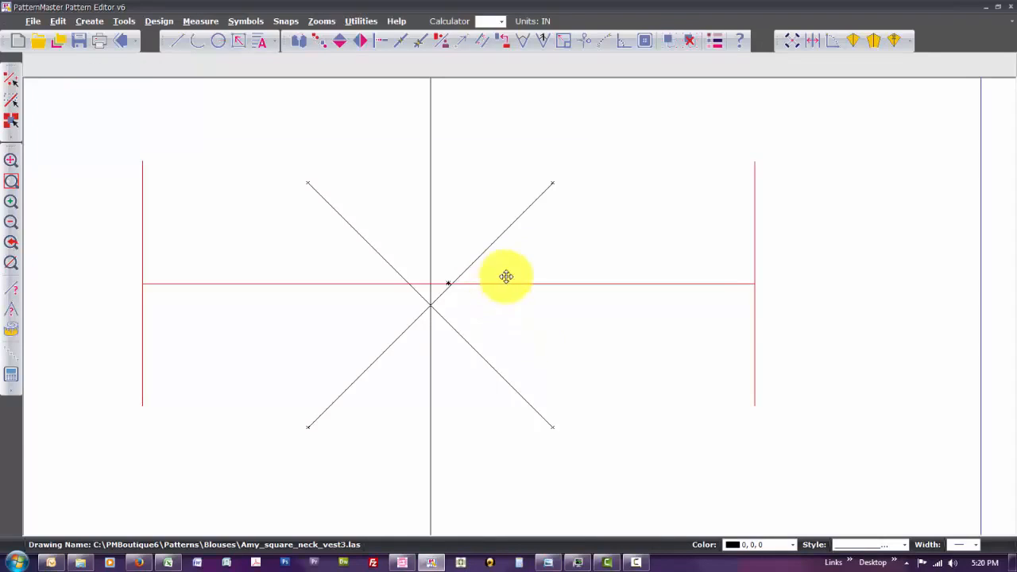
{"action": "left_click_drag", "start_coordinate": [507, 285], "coordinate": [488, 307]}
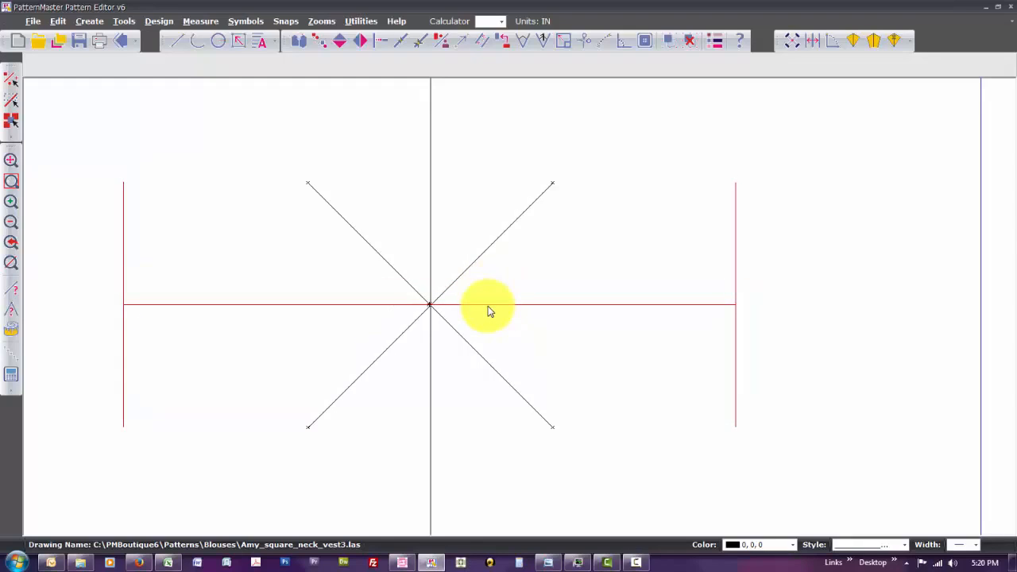
Zoom closer, align the centre line exactly with the cross centre, then zoom back out
{"action": "key", "text": "z"}
{"action": "key", "text": "w"}
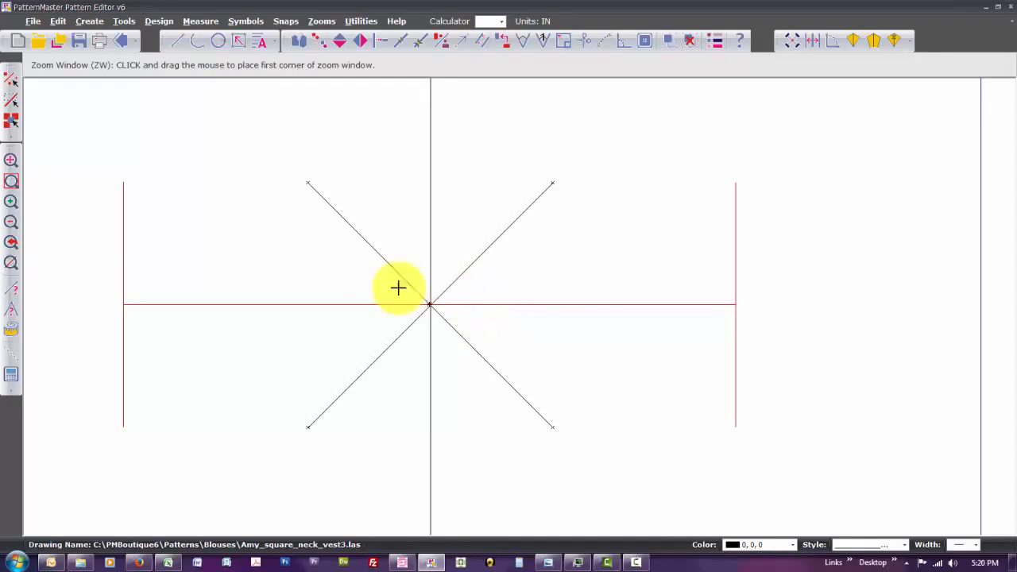
{"action": "left_click_drag", "start_coordinate": [390, 255], "coordinate": [470, 342]}
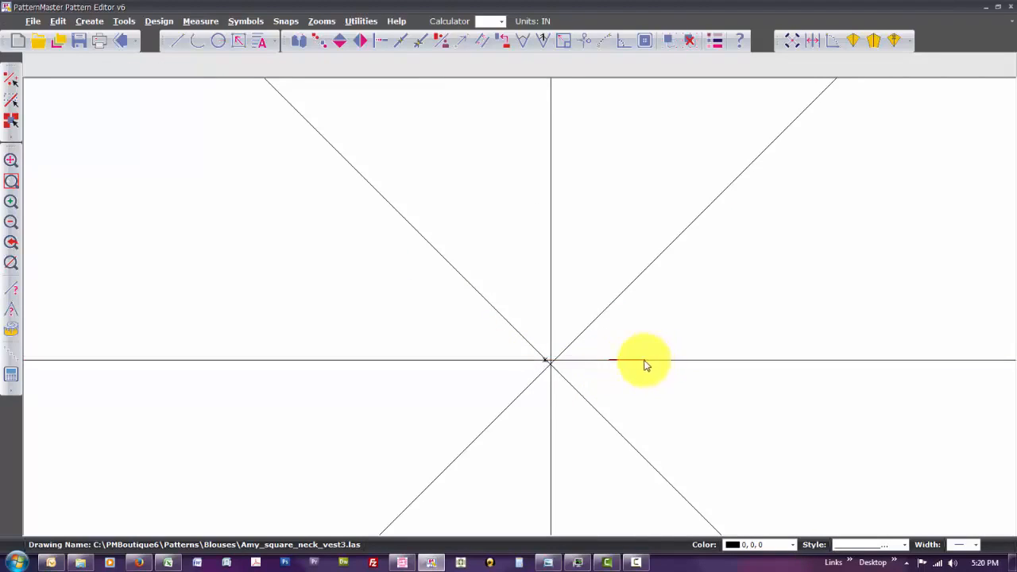
{"action": "mouse_move", "coordinate": [613, 366]}
{"action": "left_mouse_down"}
{"action": "mouse_move", "coordinate": [618, 375]}
{"action": "mouse_move", "coordinate": [609, 374]}
{"action": "mouse_move", "coordinate": [610, 355]}
{"action": "mouse_move", "coordinate": [609, 368]}
{"action": "left_mouse_up"}
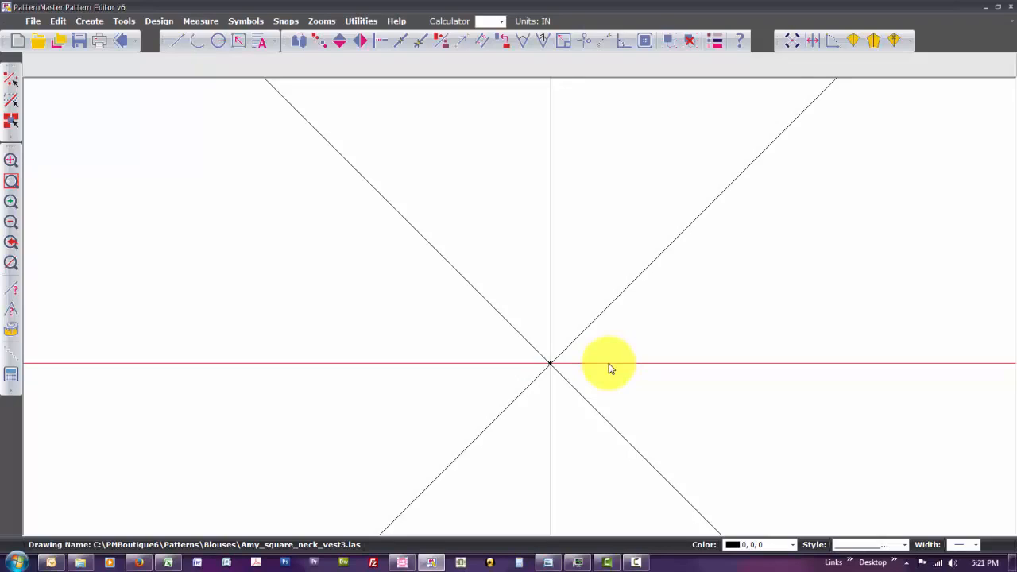
{"action": "scroll", "coordinate": [609, 368], "scroll_direction": "down", "scroll_amount": 1}
{"action": "scroll", "coordinate": [609, 368], "scroll_direction": "down", "scroll_amount": 5}
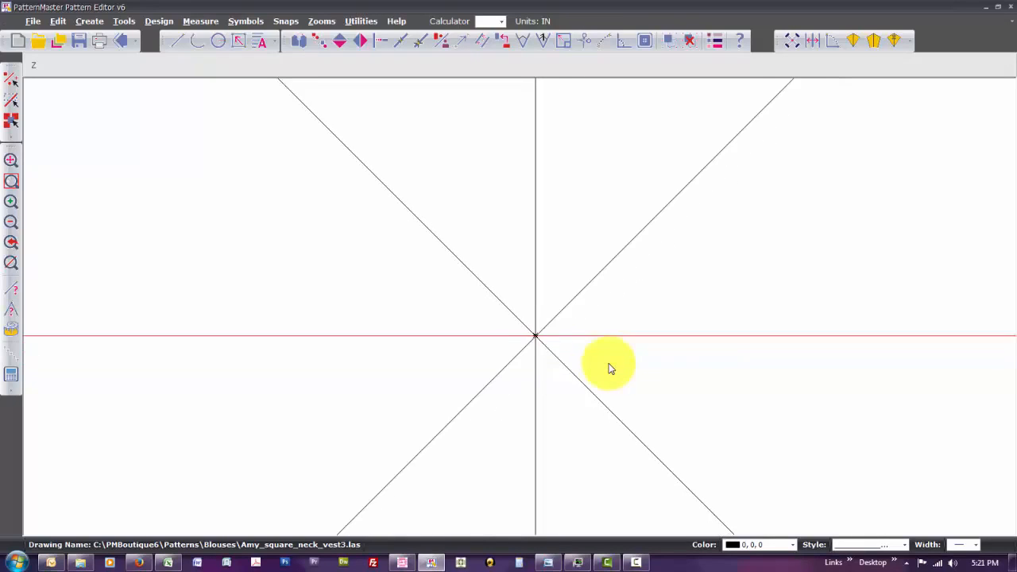
{"action": "scroll", "coordinate": [608, 368], "scroll_direction": "down", "scroll_amount": 4}
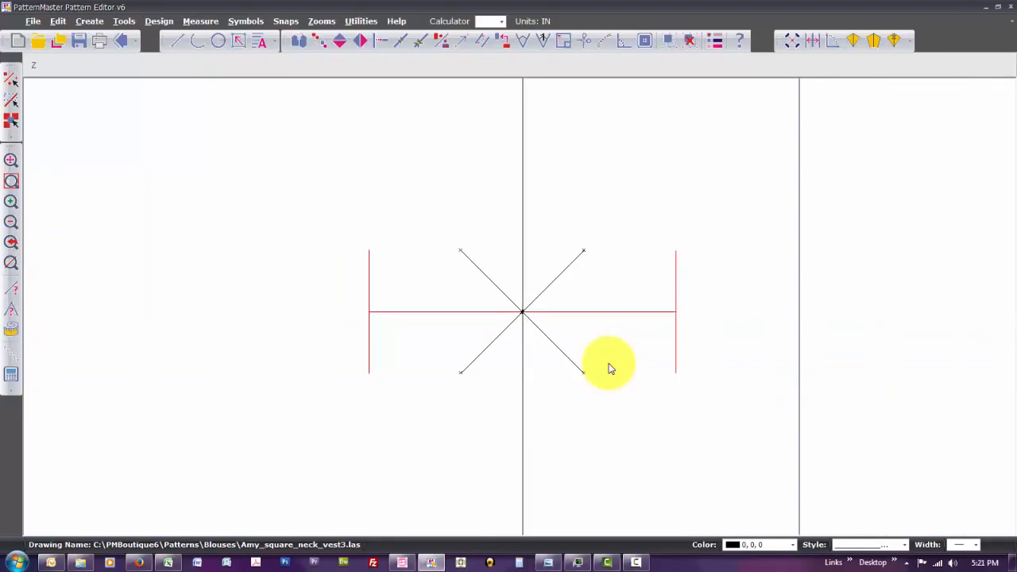
{"action": "scroll", "coordinate": [609, 368], "scroll_direction": "down", "scroll_amount": 1}
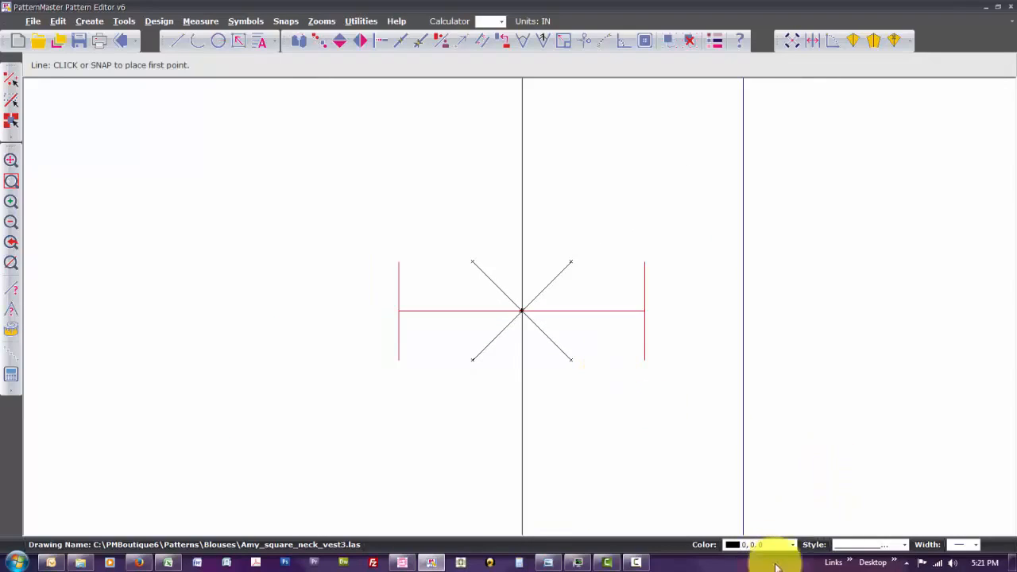
Set the drawing colour to orange and the line style to plain dashed
{"action": "left_click", "coordinate": [794, 547]}
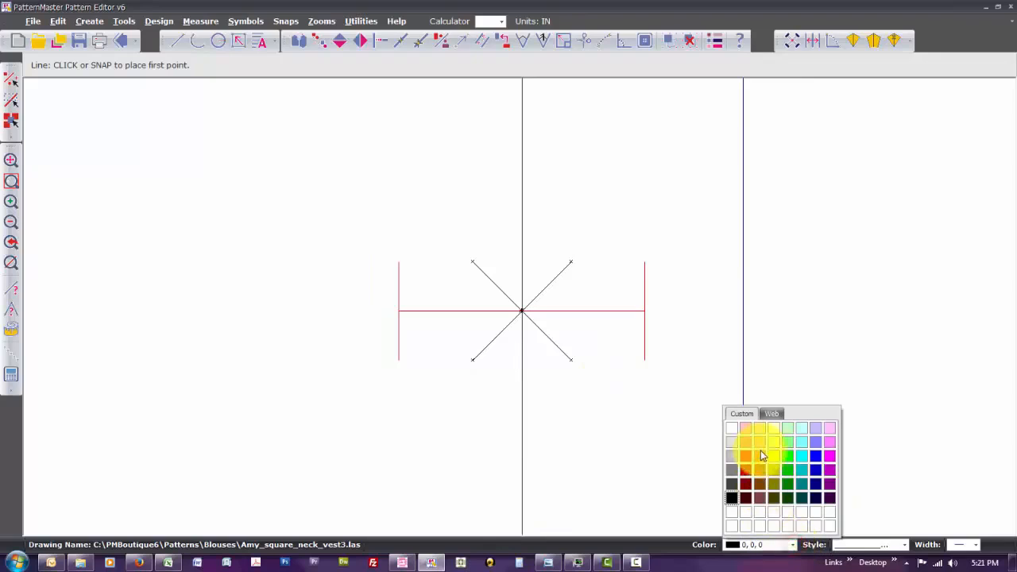
{"action": "left_click", "coordinate": [761, 464]}
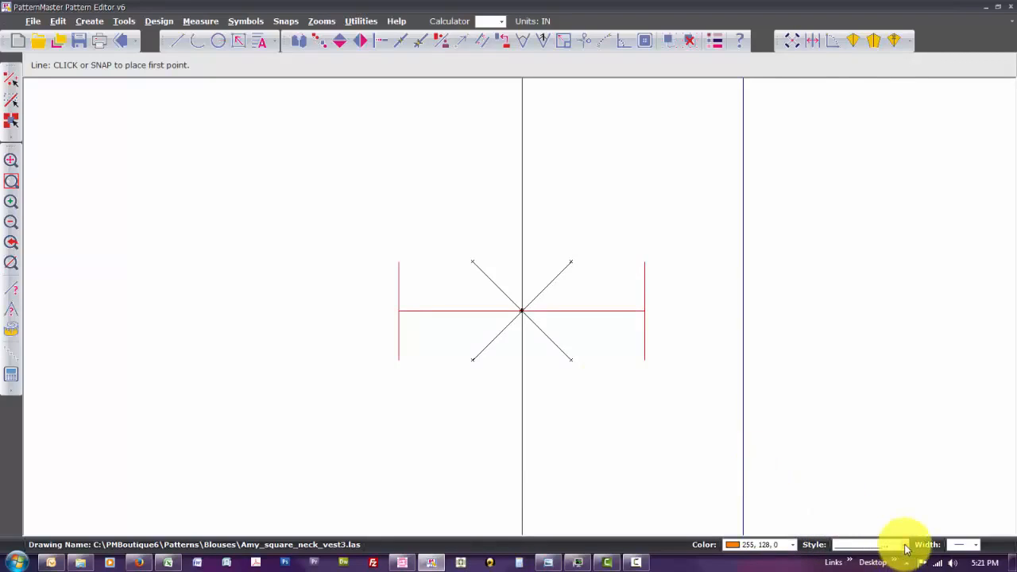
{"action": "left_click", "coordinate": [904, 546]}
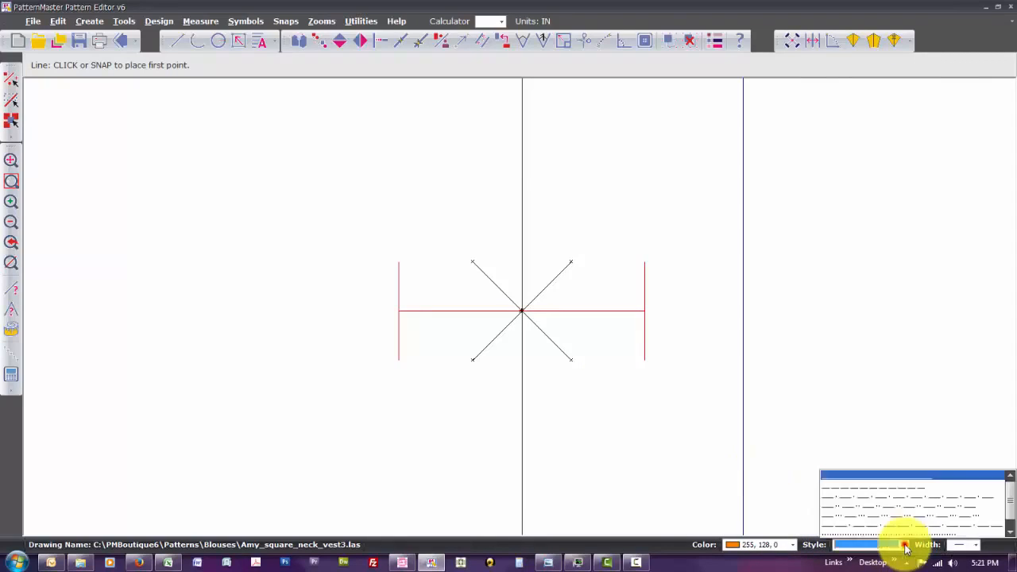
{"action": "left_click", "coordinate": [863, 493]}
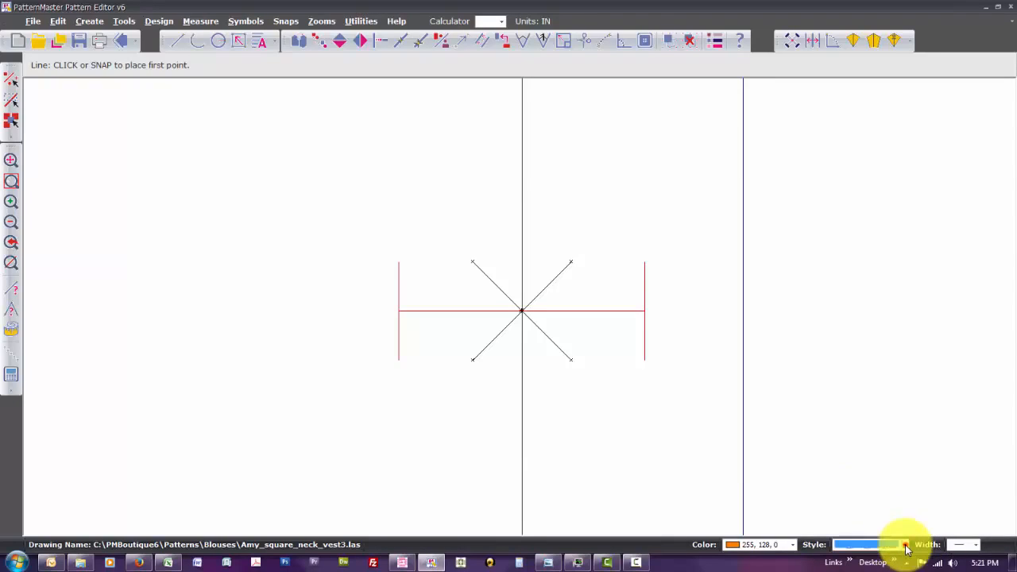
{"action": "left_click", "coordinate": [905, 545]}
{"action": "left_click", "coordinate": [865, 487]}
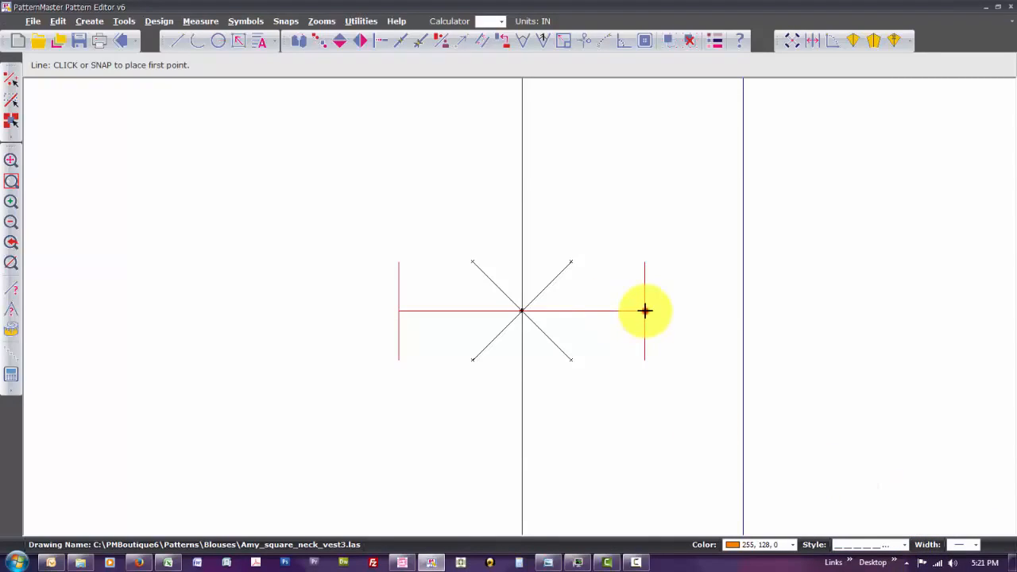
Draw a dashed guide rightward from the buttonhole's right bar, move the right vertical line to its end, then delete the guide
{"action": "left_click", "coordinate": [644, 311]}
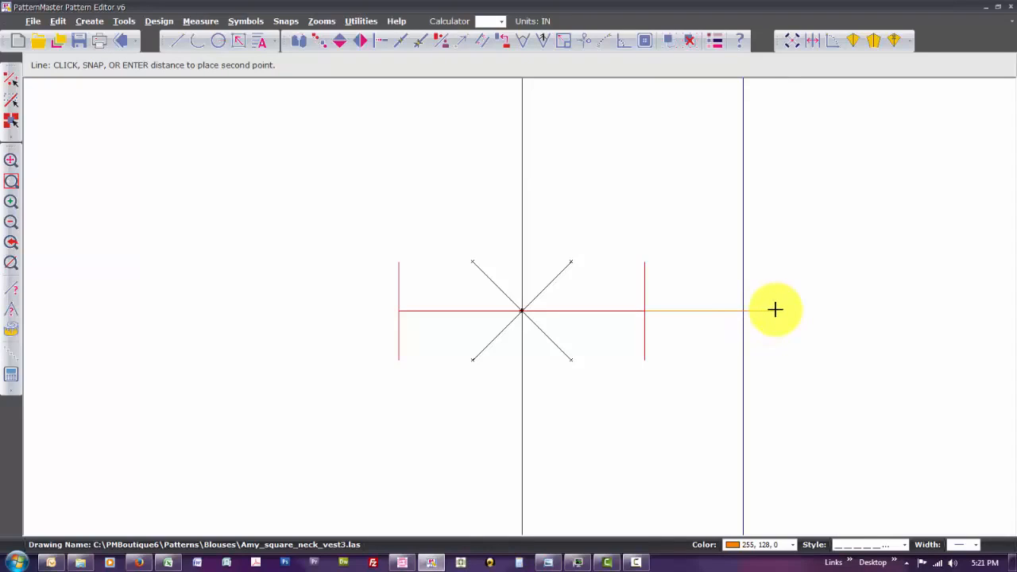
{"action": "left_click", "coordinate": [774, 309]}
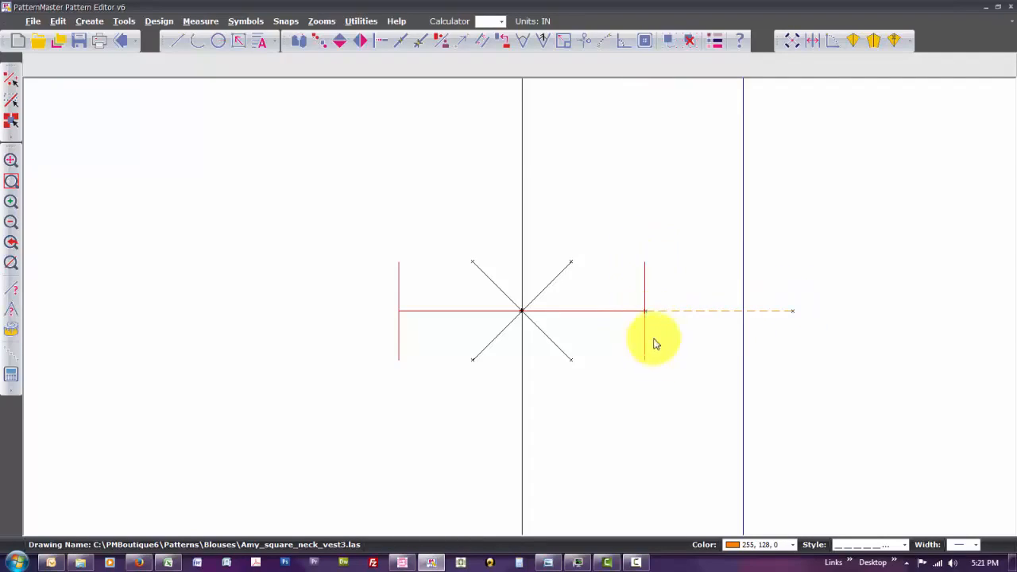
{"action": "left_click", "coordinate": [741, 257]}
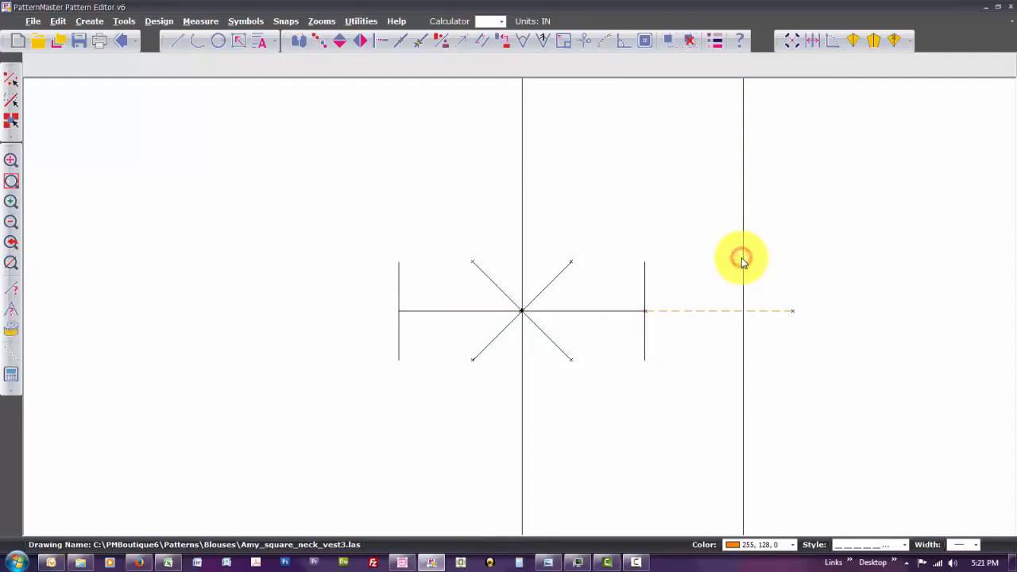
{"action": "left_click_drag", "start_coordinate": [741, 257], "coordinate": [793, 264]}
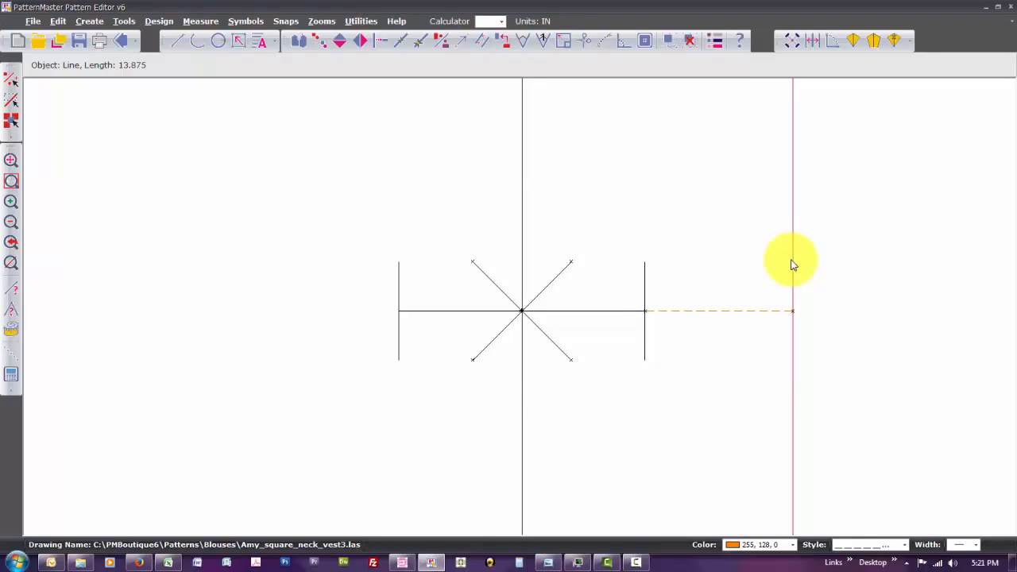
{"action": "left_click", "coordinate": [717, 315]}
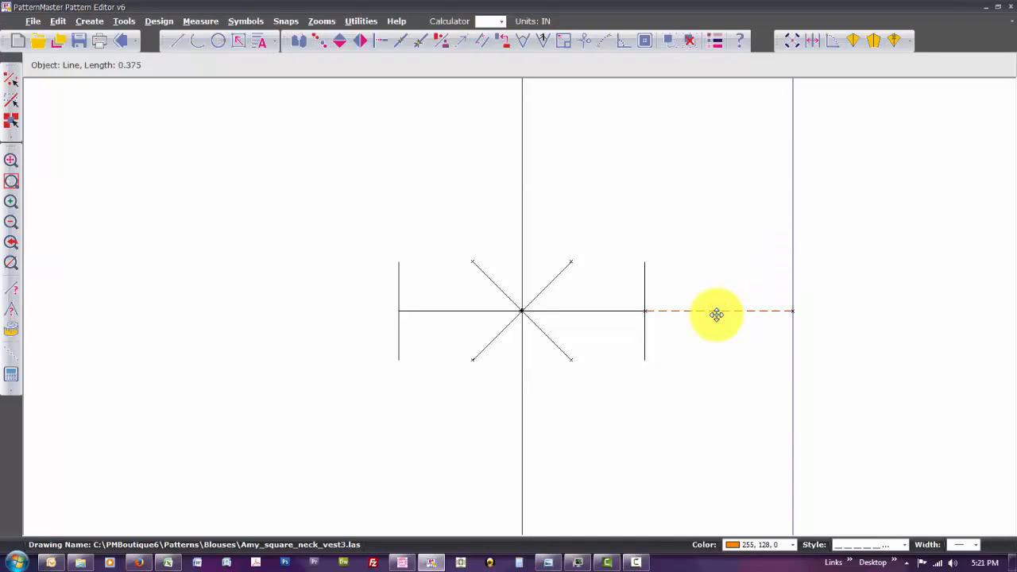
{"action": "key", "text": "Delete"}
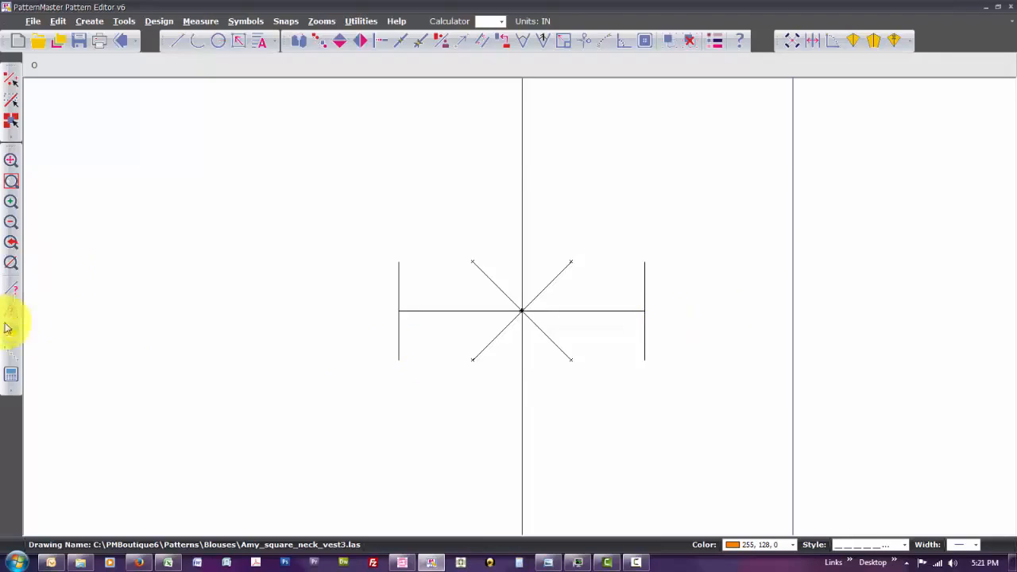
Intersect the top horizontal line with the moved right vertical line so they meet, then zoom out
{"action": "left_click", "coordinate": [12, 223]}
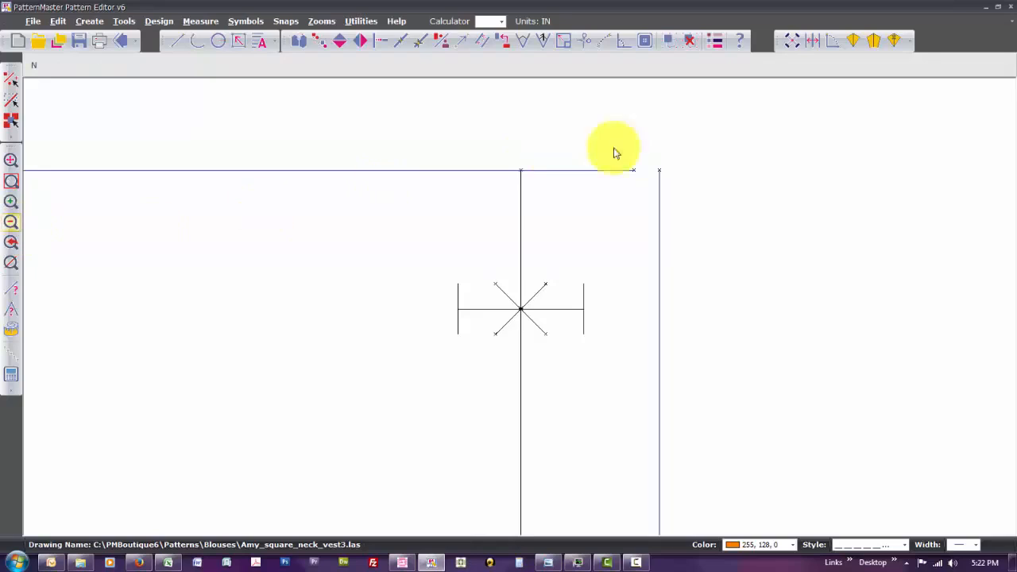
{"action": "left_click", "coordinate": [613, 173]}
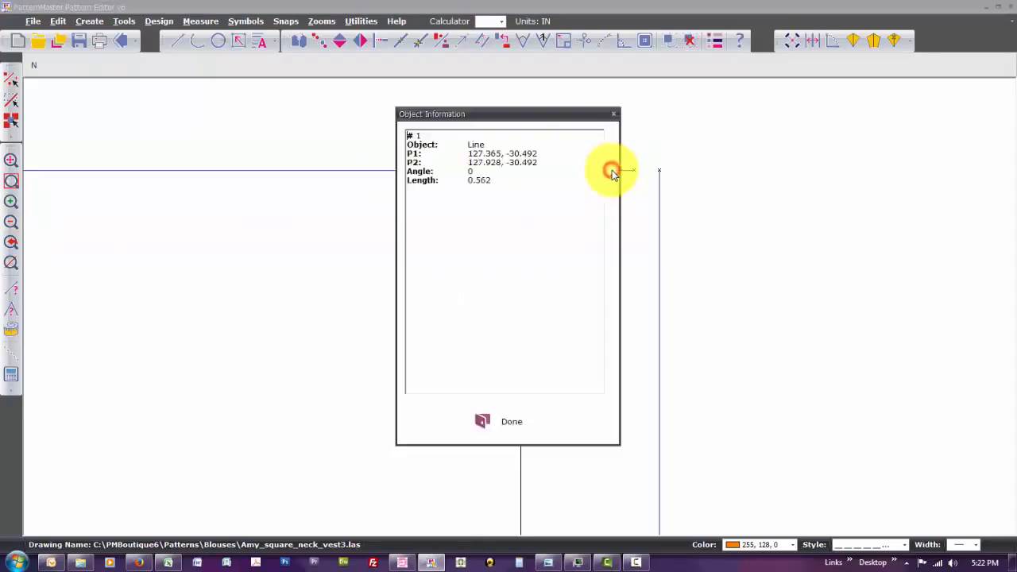
{"action": "left_click", "coordinate": [507, 421]}
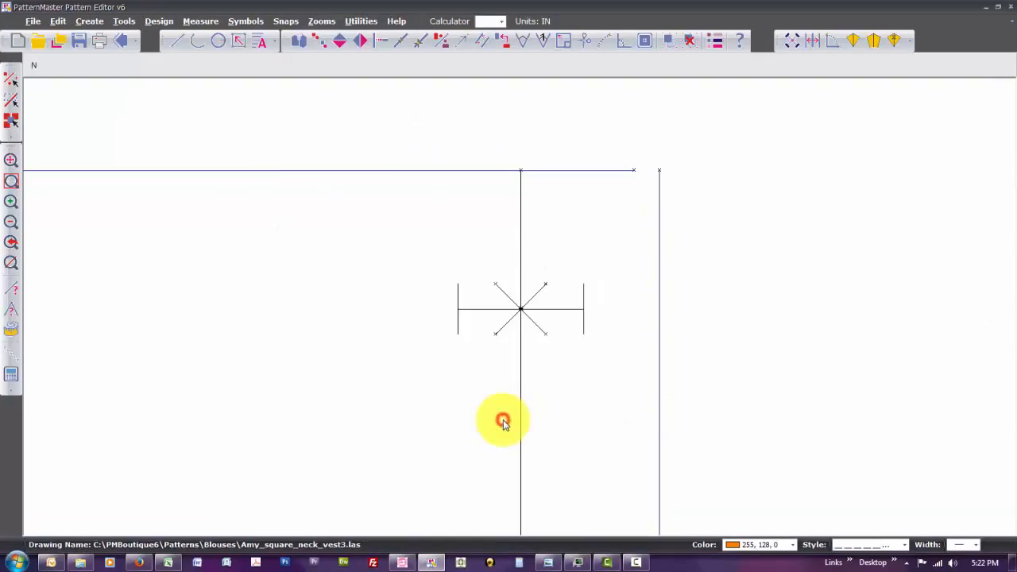
{"action": "left_click", "coordinate": [622, 171]}
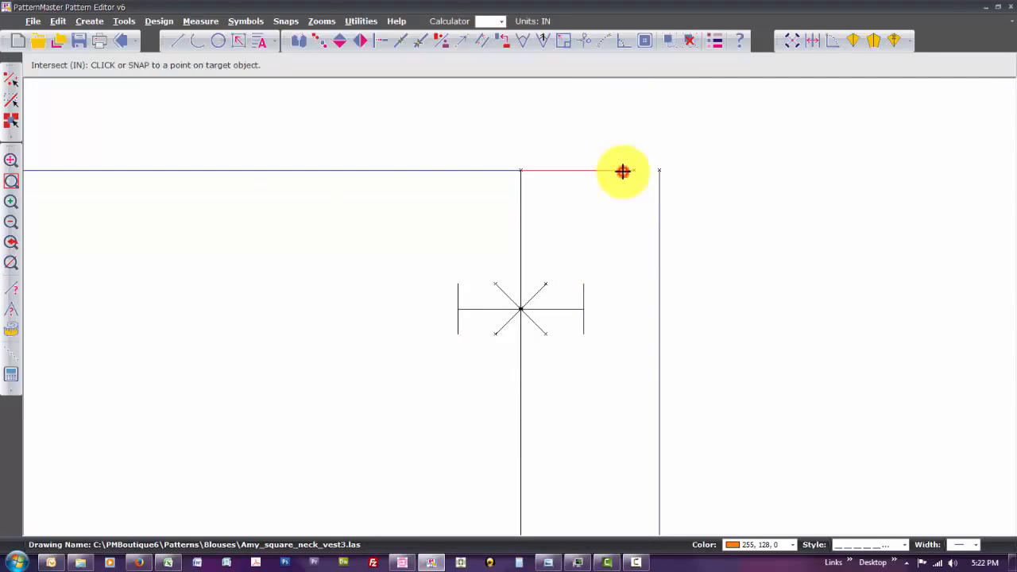
{"action": "left_click", "coordinate": [660, 190]}
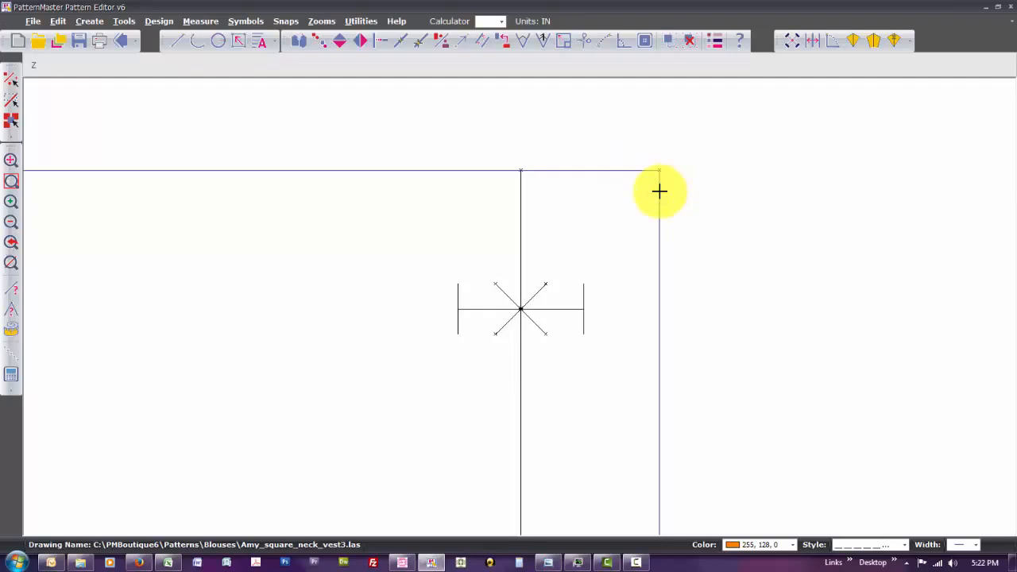
{"action": "key", "text": "o"}
{"action": "key", "text": "z"}
{"action": "key", "text": "o"}
{"action": "key", "text": "z"}
{"action": "key", "text": "o"}
{"action": "key", "text": "z"}
{"action": "key", "text": "o"}
{"action": "key", "text": "z"}
{"action": "key", "text": "o"}
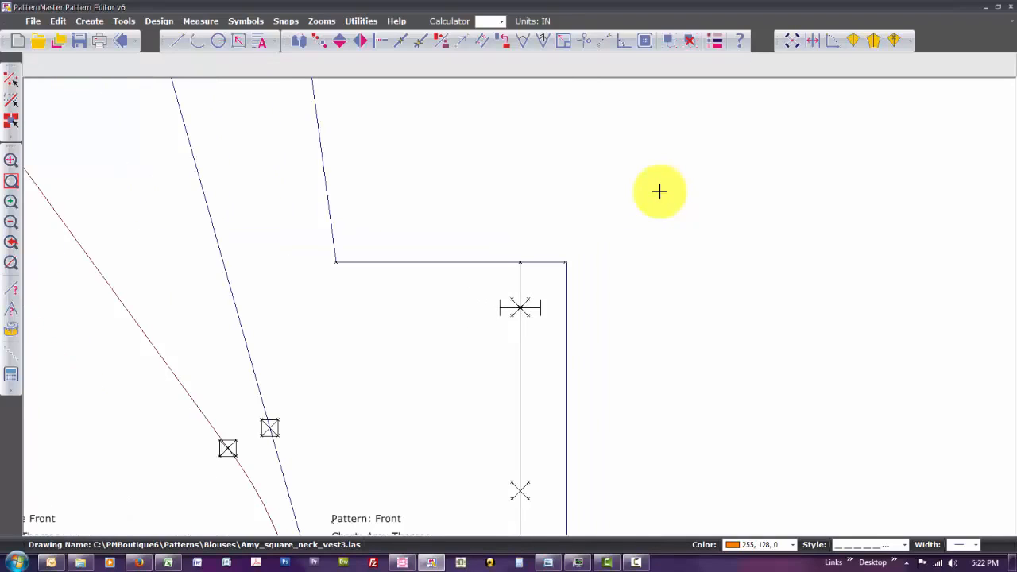
Zoom into the inner corner and mark a point 1.5 in up the slanted edge with Locate Points
{"action": "key", "text": "z"}
{"action": "key", "text": "w"}
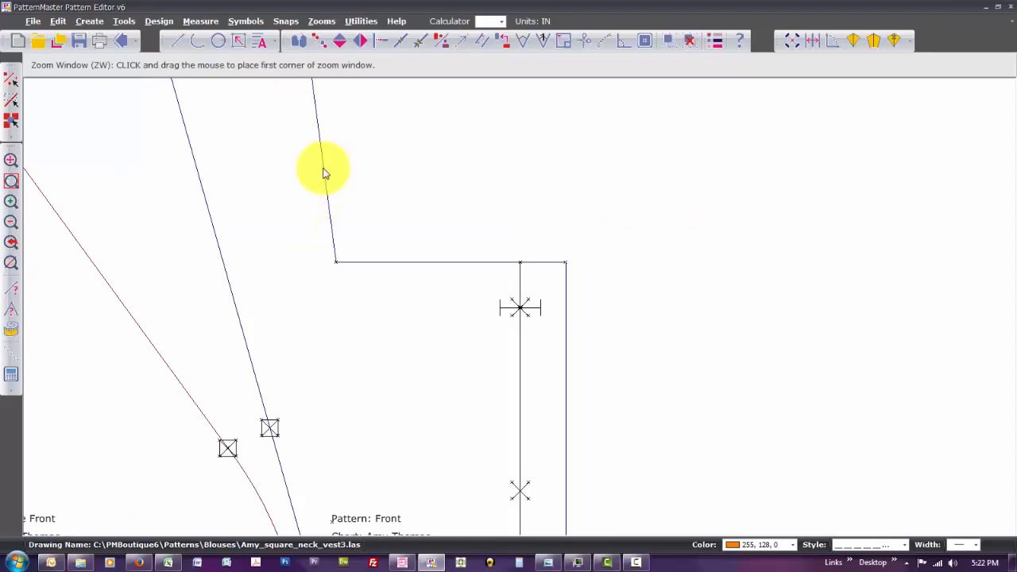
{"action": "left_click", "coordinate": [273, 152]}
{"action": "left_click", "coordinate": [447, 336]}
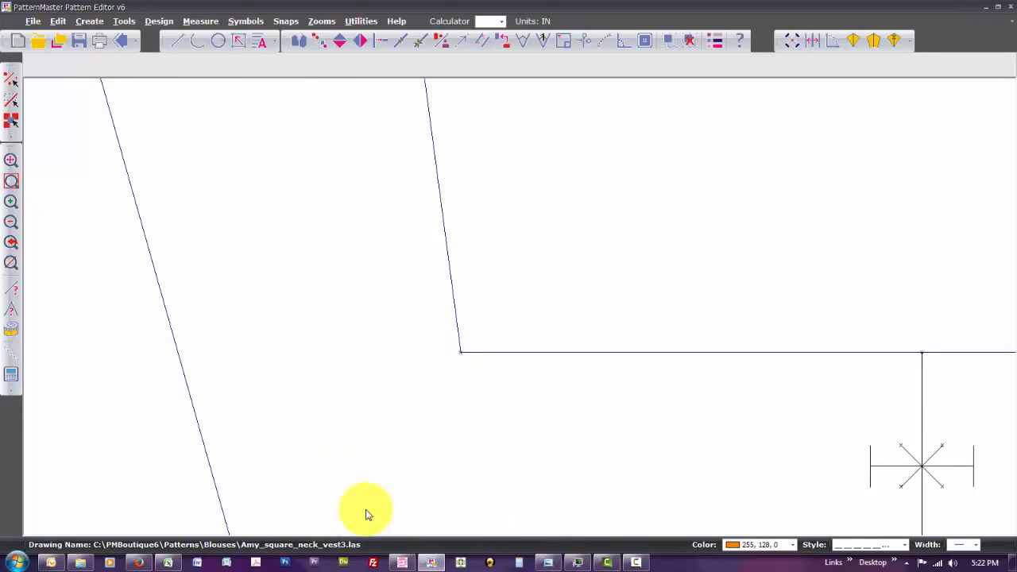
{"action": "left_click", "coordinate": [456, 316]}
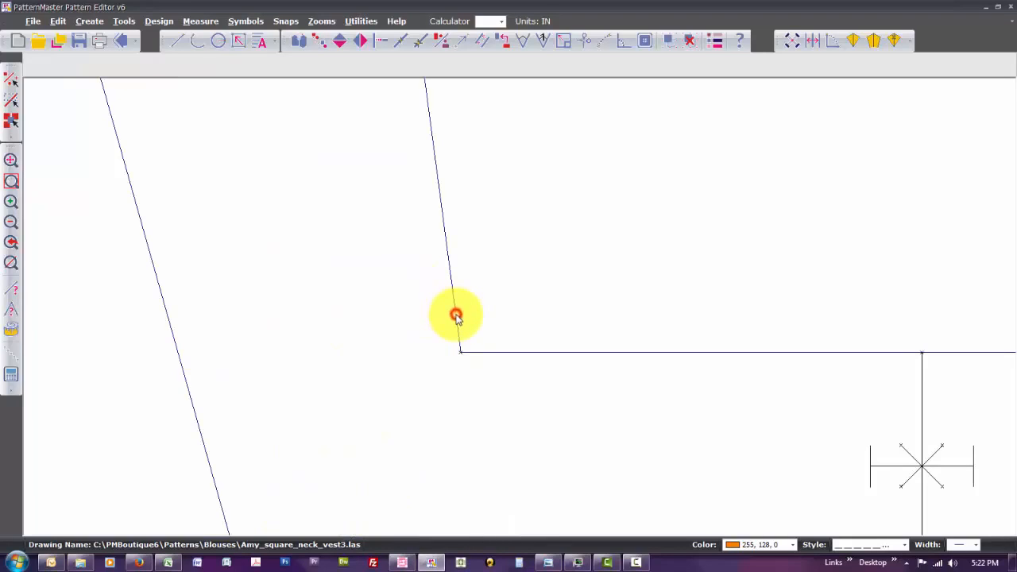
{"action": "type", "text": "lp"}
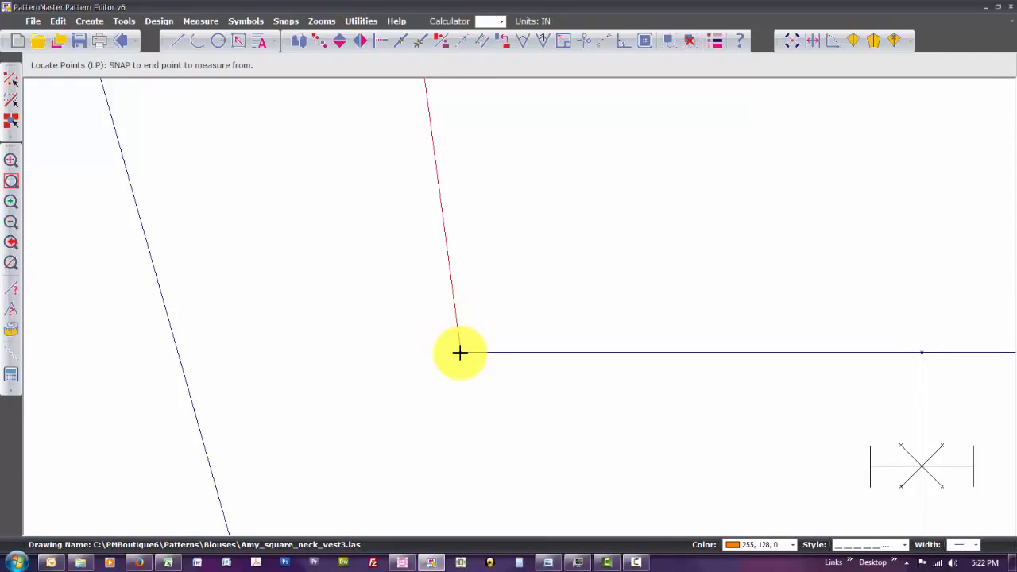
{"action": "left_click", "coordinate": [459, 352]}
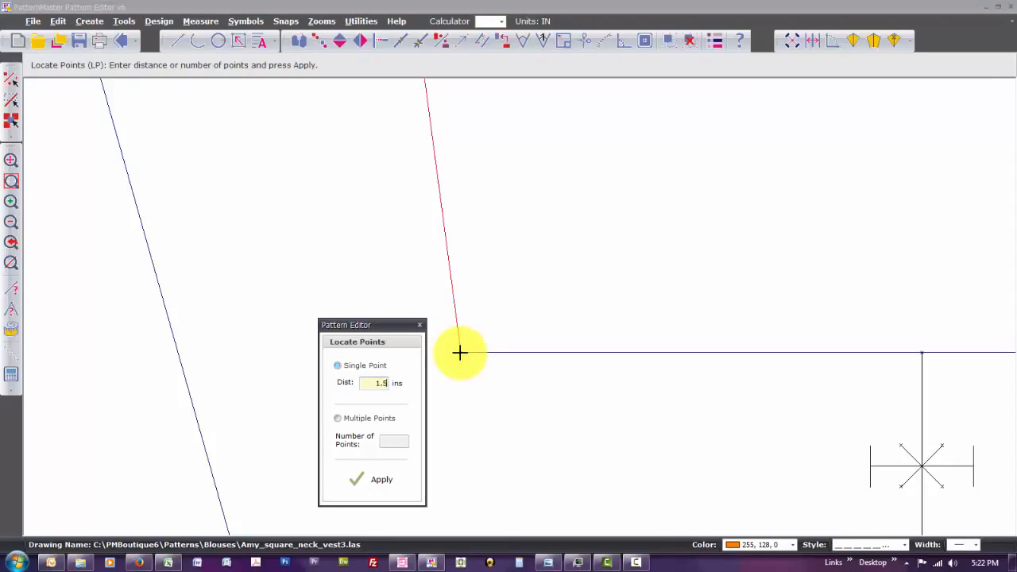
{"action": "key", "text": "Return"}
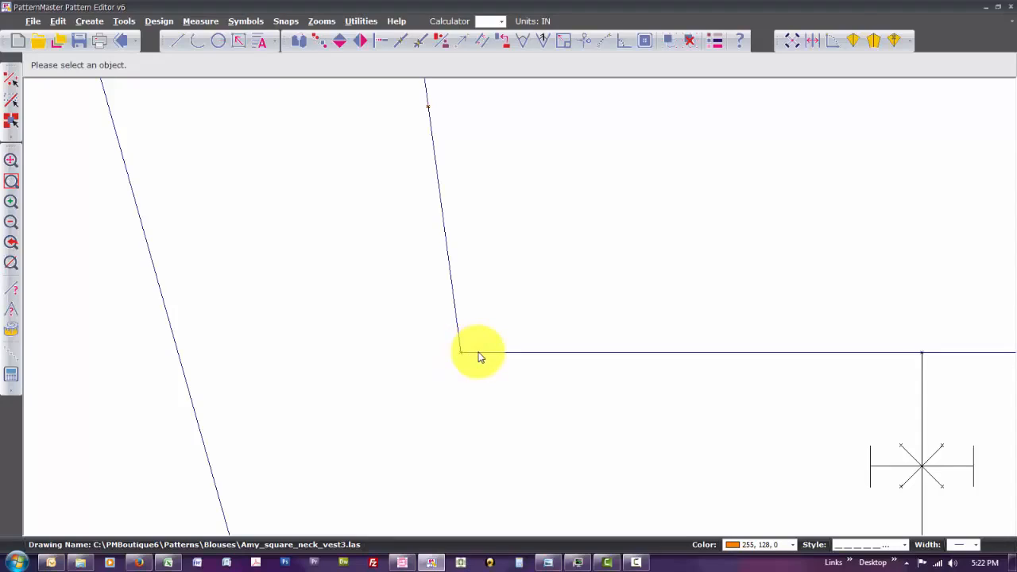
Mark a point 1.5 in along the horizontal edge from the corner
{"action": "left_click", "coordinate": [474, 352]}
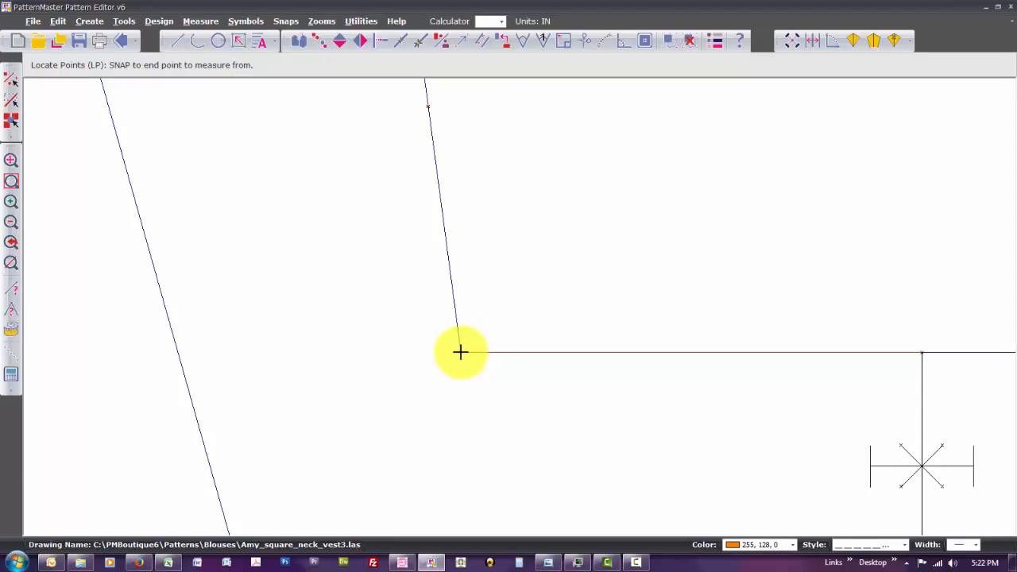
{"action": "left_click", "coordinate": [461, 352]}
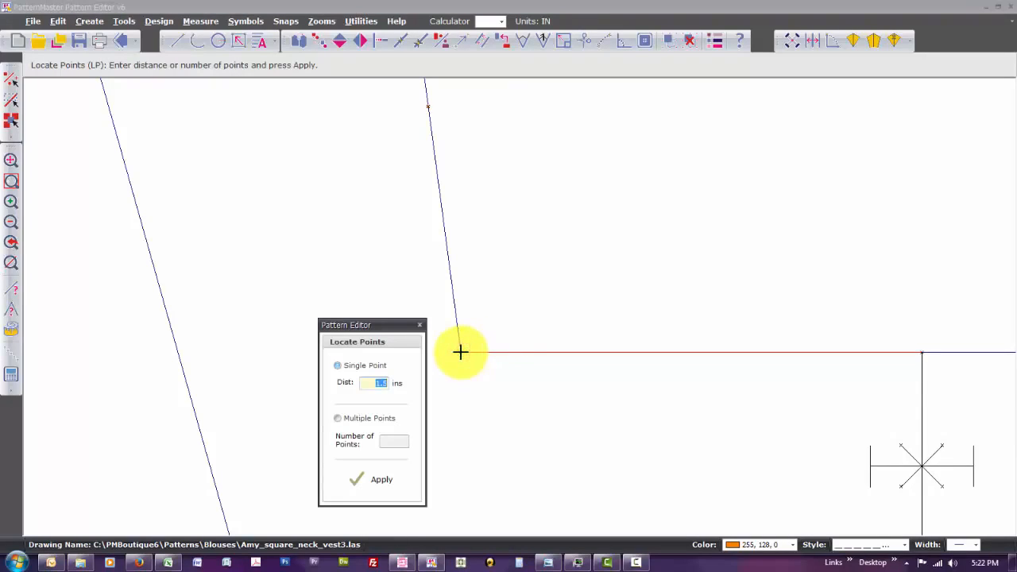
{"action": "key", "text": "Return"}
{"action": "key", "text": "r"}
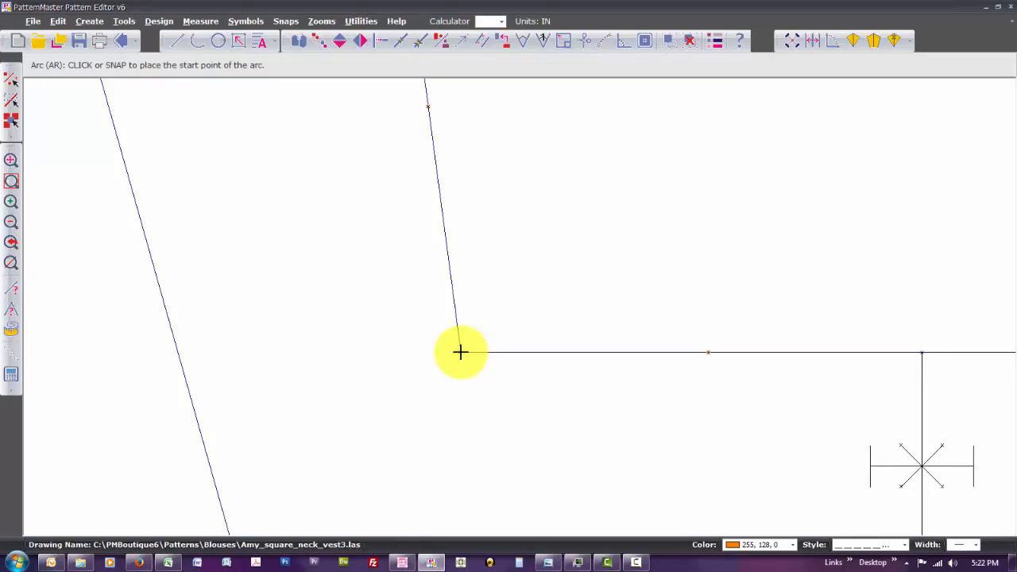
Draw an arc from the slanted-edge point to the horizontal-edge point, curving around the corner
{"action": "left_click", "coordinate": [428, 106]}
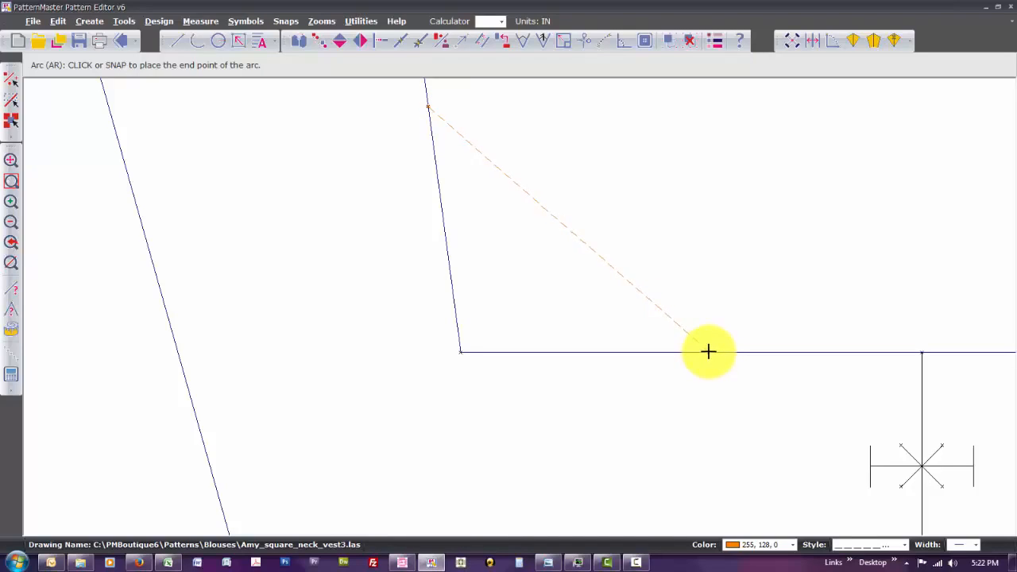
{"action": "left_click", "coordinate": [708, 352]}
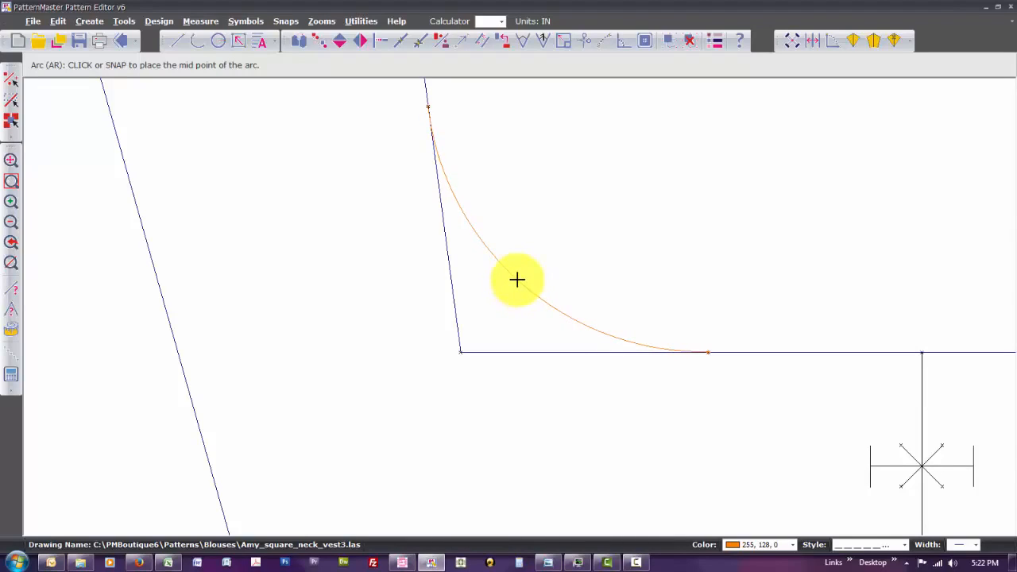
{"action": "left_click", "coordinate": [517, 279]}
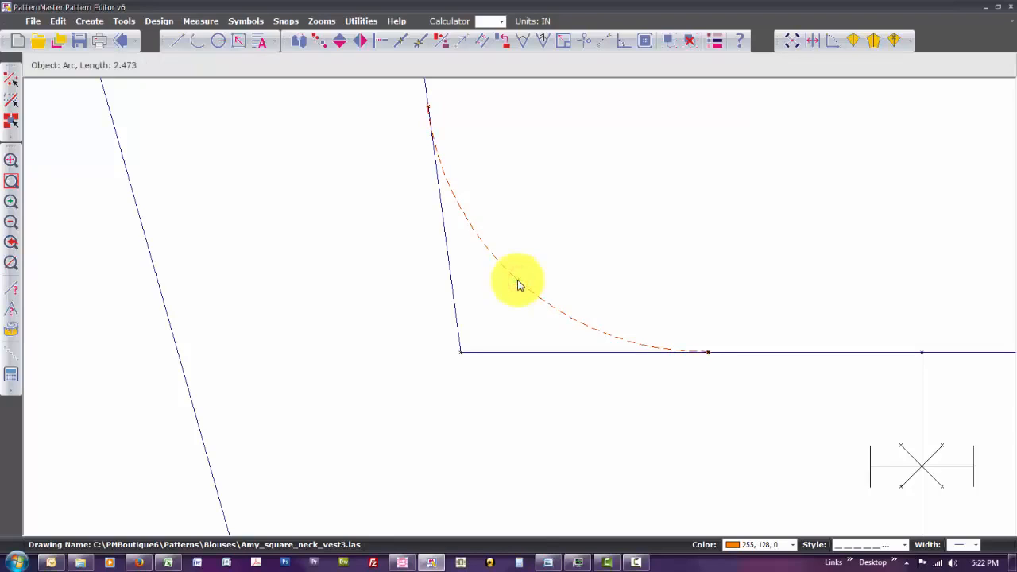
Change the arc's properties to black colour and solid line style
{"action": "key", "text": "c"}
{"action": "key", "text": "p"}
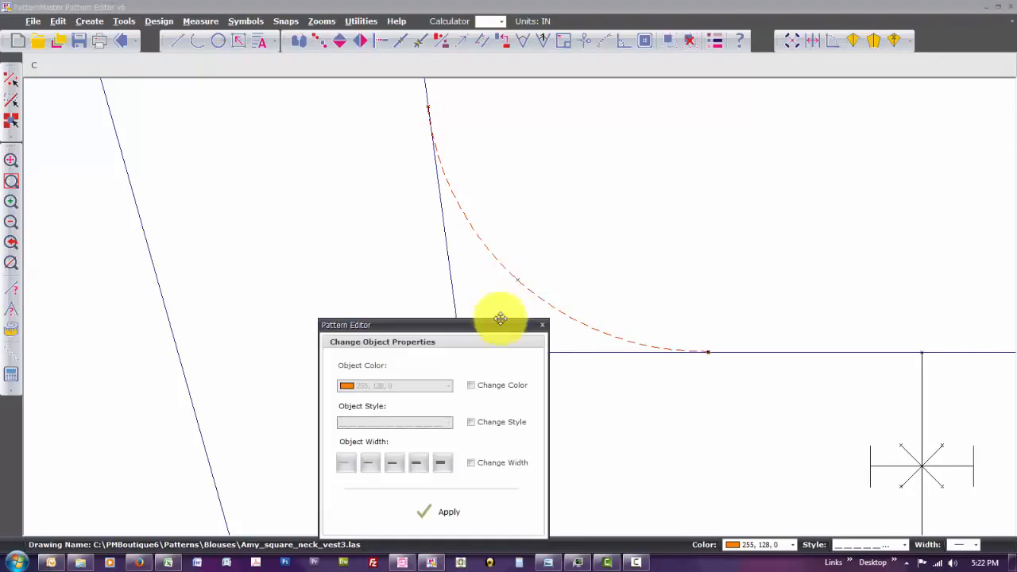
{"action": "left_click", "coordinate": [472, 386]}
{"action": "left_click", "coordinate": [448, 385]}
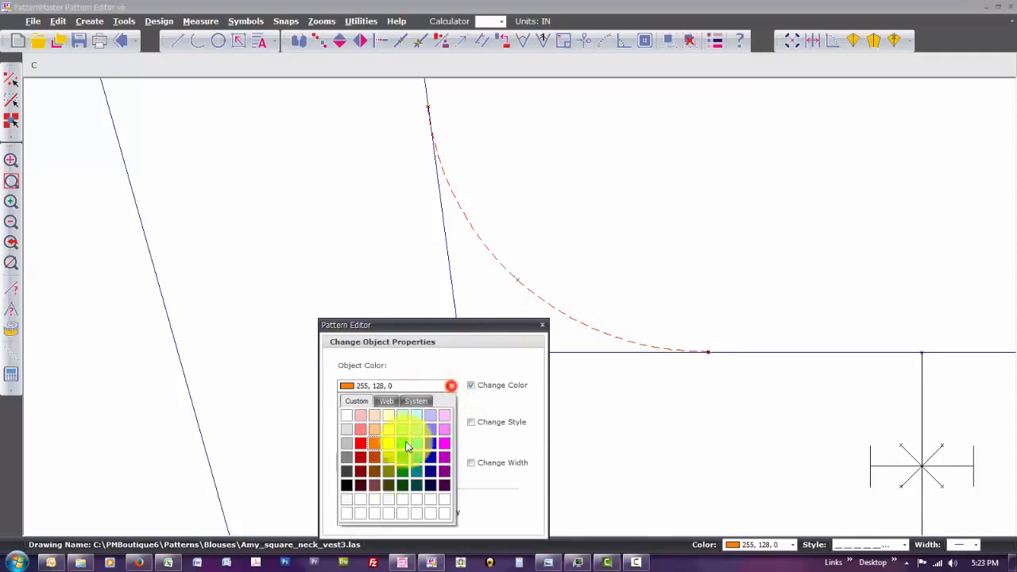
{"action": "left_click", "coordinate": [349, 483]}
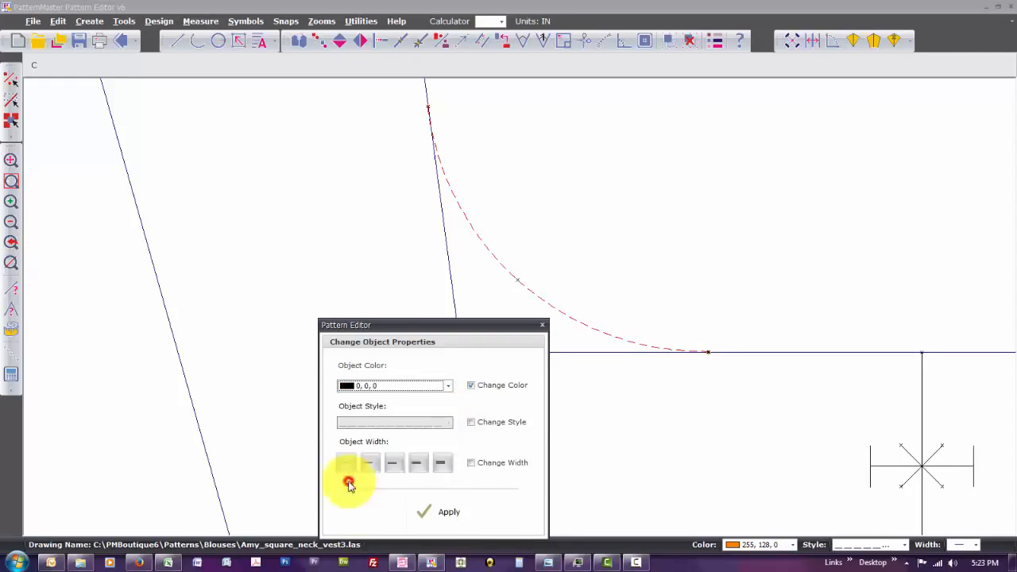
{"action": "left_click", "coordinate": [470, 422]}
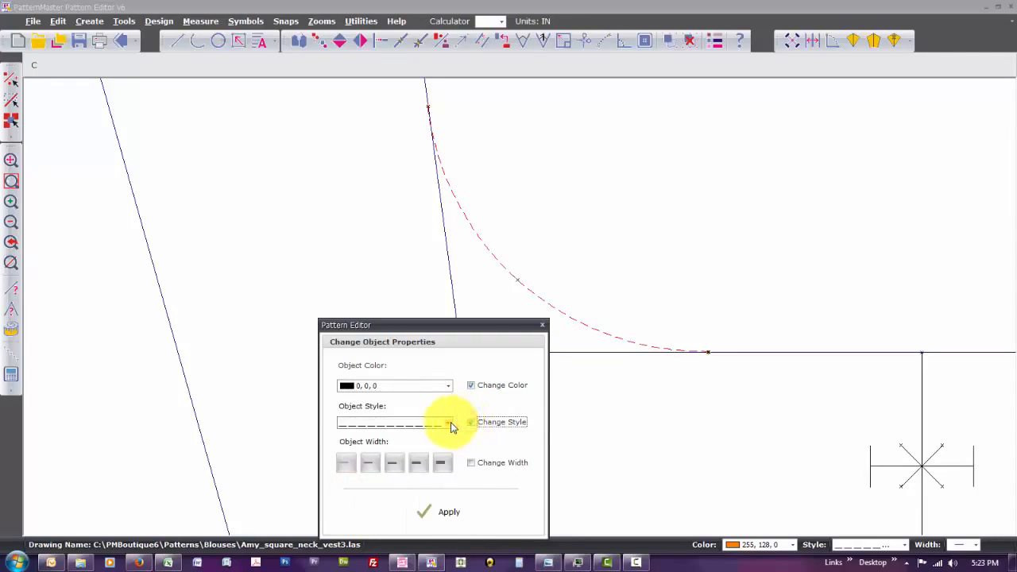
{"action": "left_click", "coordinate": [447, 422]}
{"action": "left_click", "coordinate": [438, 436]}
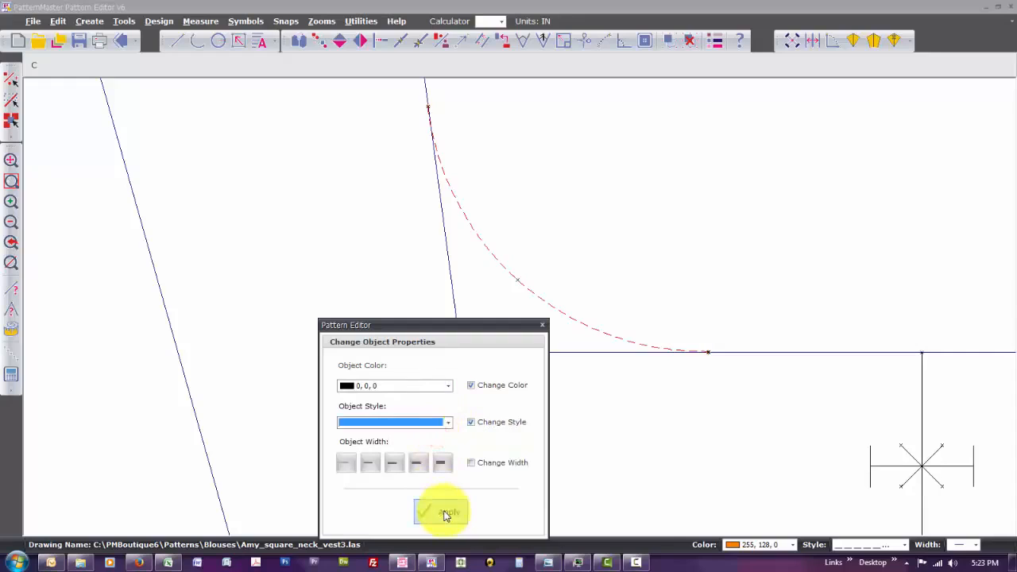
{"action": "left_click", "coordinate": [445, 513]}
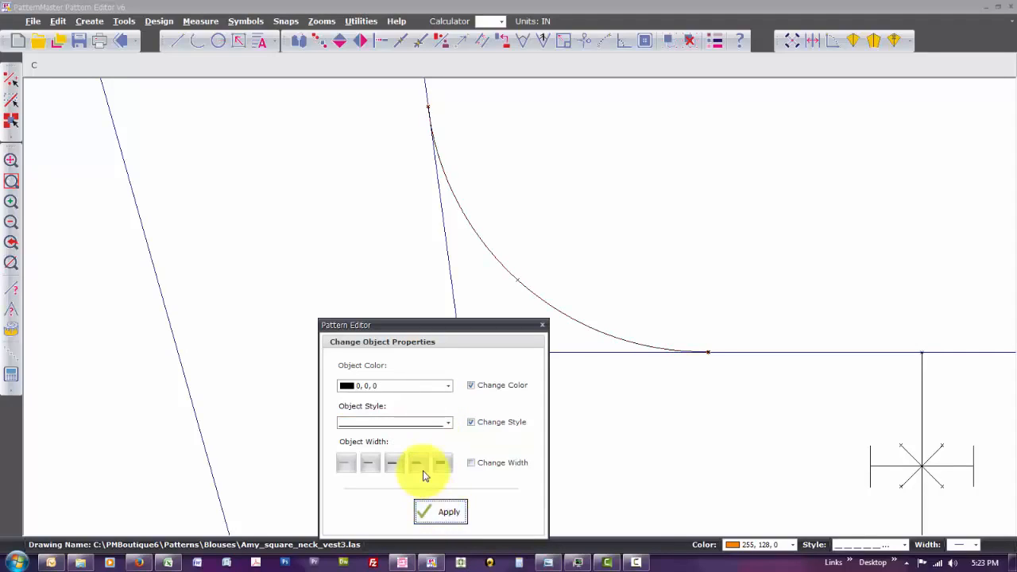
{"action": "key", "text": "Escape"}
Zoom Window in on where the curve meets the slanted edge
{"action": "type", "text": "ZW"}
{"action": "key", "text": "Return"}
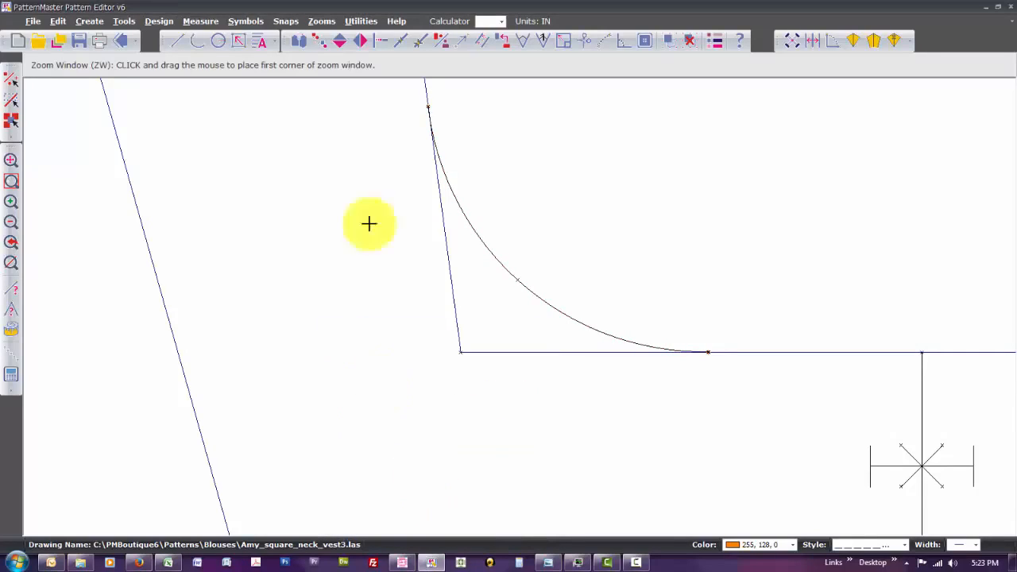
{"action": "left_click", "coordinate": [398, 92]}
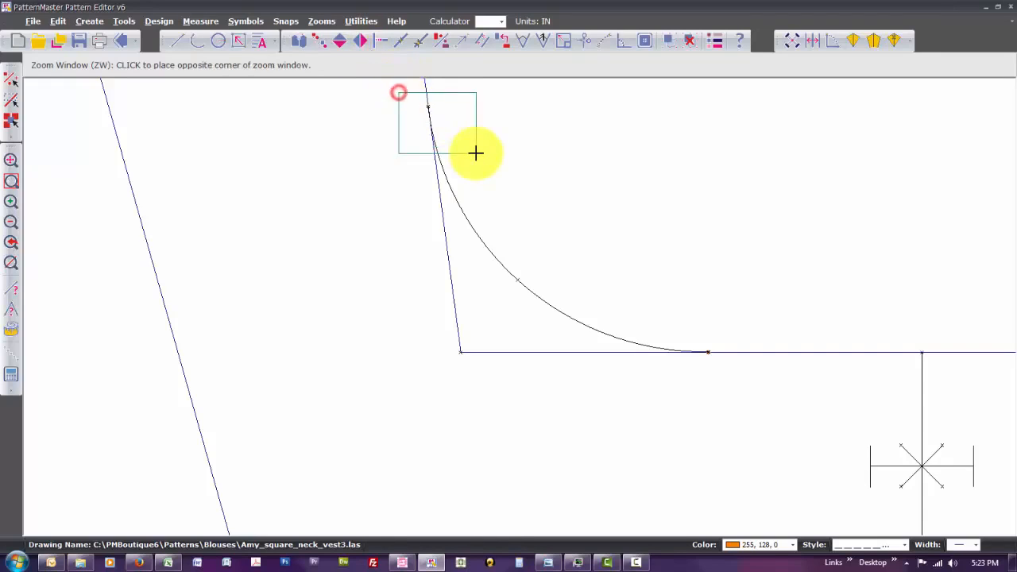
{"action": "left_click", "coordinate": [475, 152]}
{"action": "type", "text": "Z"}
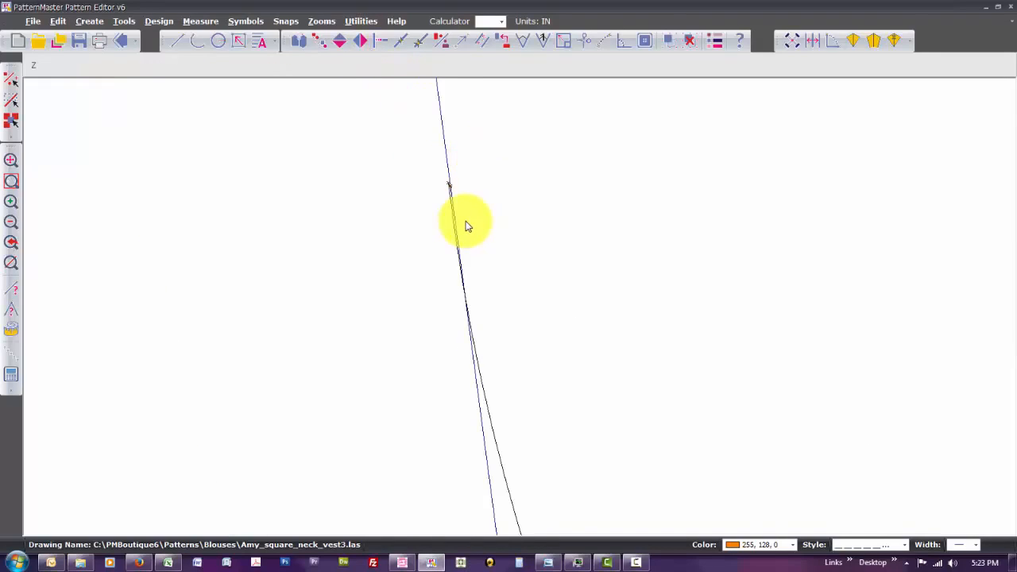
{"action": "type", "text": "W"}
{"action": "key", "text": "Return"}
Zoom closer on the curve's top end, drag it onto the slanted edge, then return to the wider view
{"action": "left_click", "coordinate": [428, 167]}
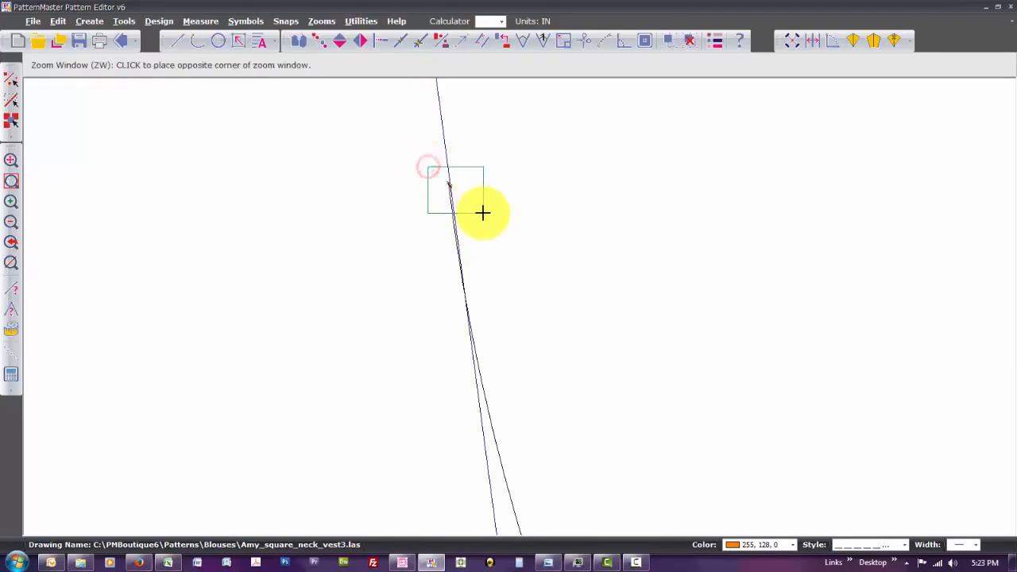
{"action": "left_click", "coordinate": [483, 212]}
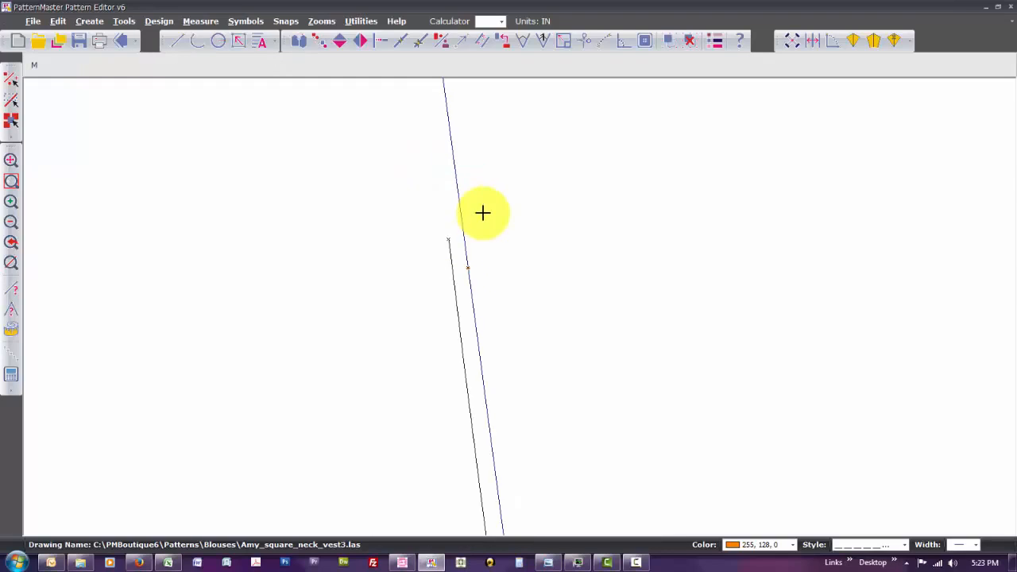
{"action": "type", "text": "M"}
{"action": "key", "text": "Return"}
{"action": "left_click", "coordinate": [459, 320]}
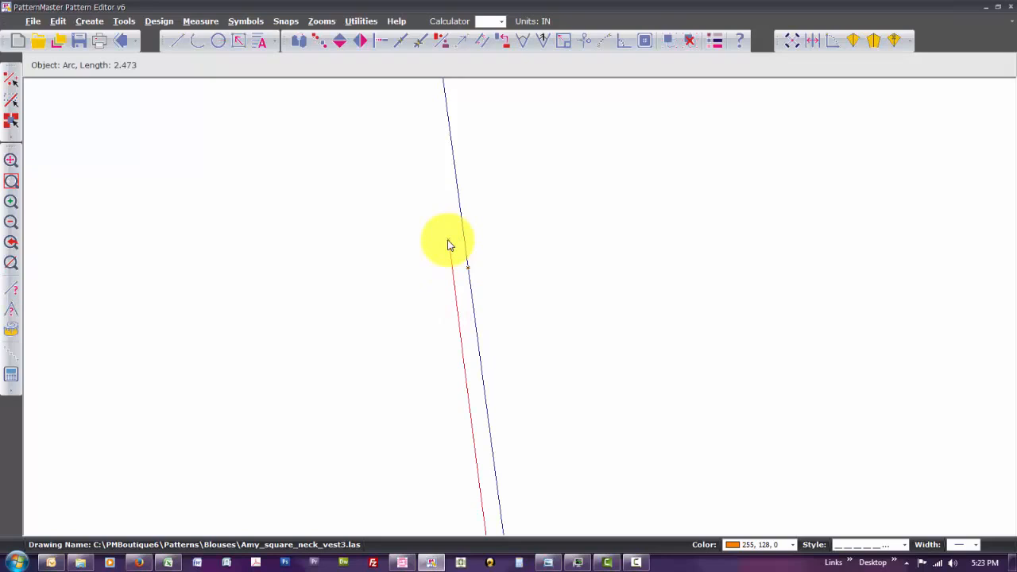
{"action": "left_click_drag", "start_coordinate": [448, 240], "coordinate": [468, 268]}
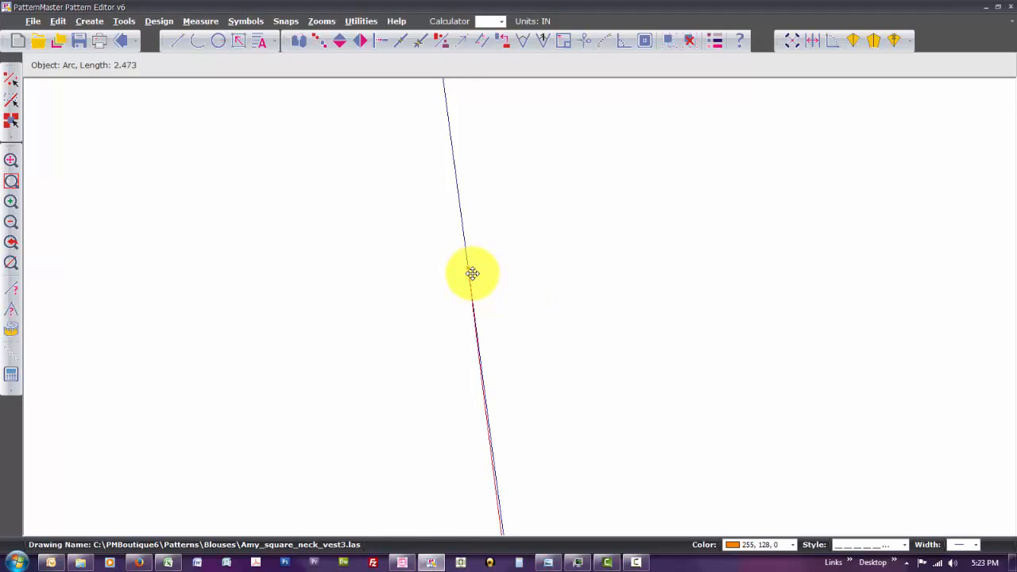
{"action": "key", "text": "Down"}
{"action": "key", "text": "Down"}
{"action": "key", "text": "Down"}
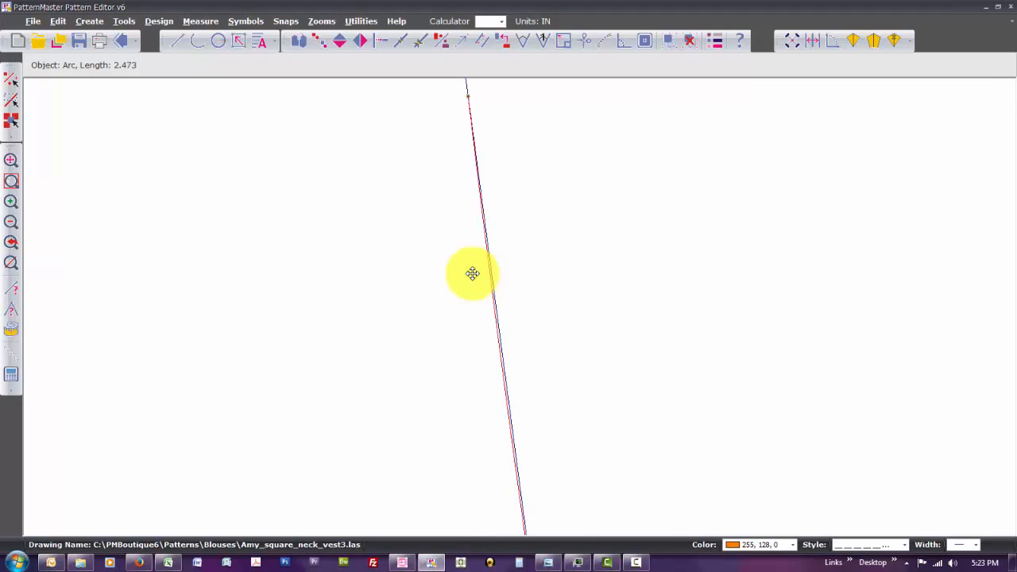
{"action": "key", "text": "End"}
Zoom onto the arc's lower end, snap it onto the horizontal bottom line with Move Point, then zoom out
{"action": "key", "text": "z"}
{"action": "key", "text": "w"}
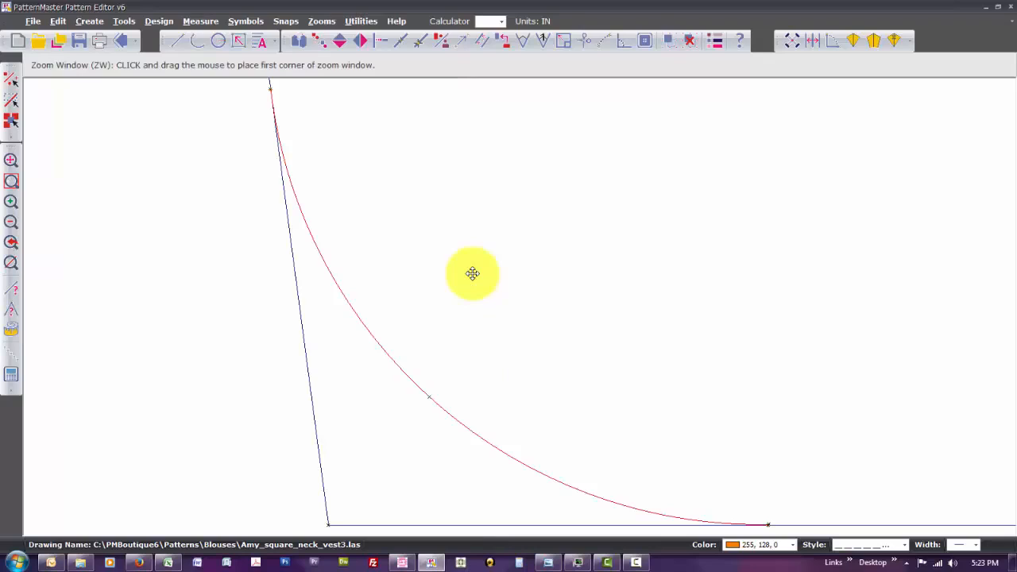
{"action": "left_click", "coordinate": [753, 509]}
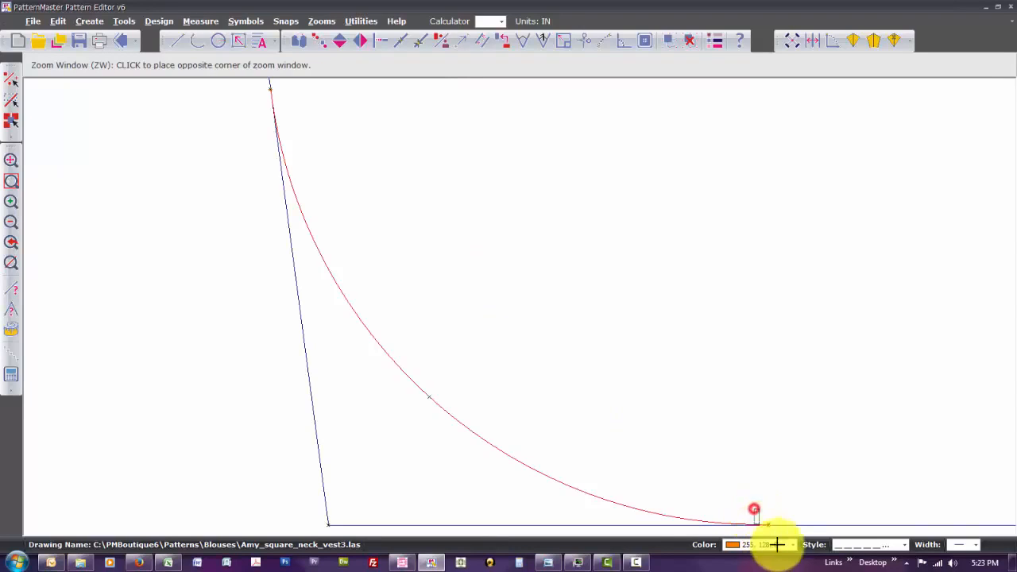
{"action": "left_click", "coordinate": [778, 545]}
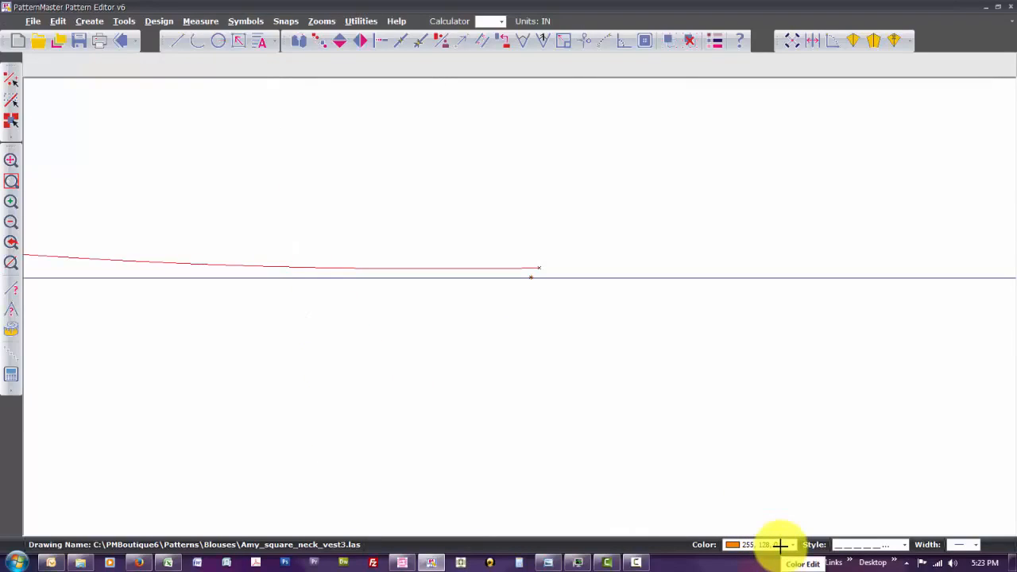
{"action": "key", "text": "p"}
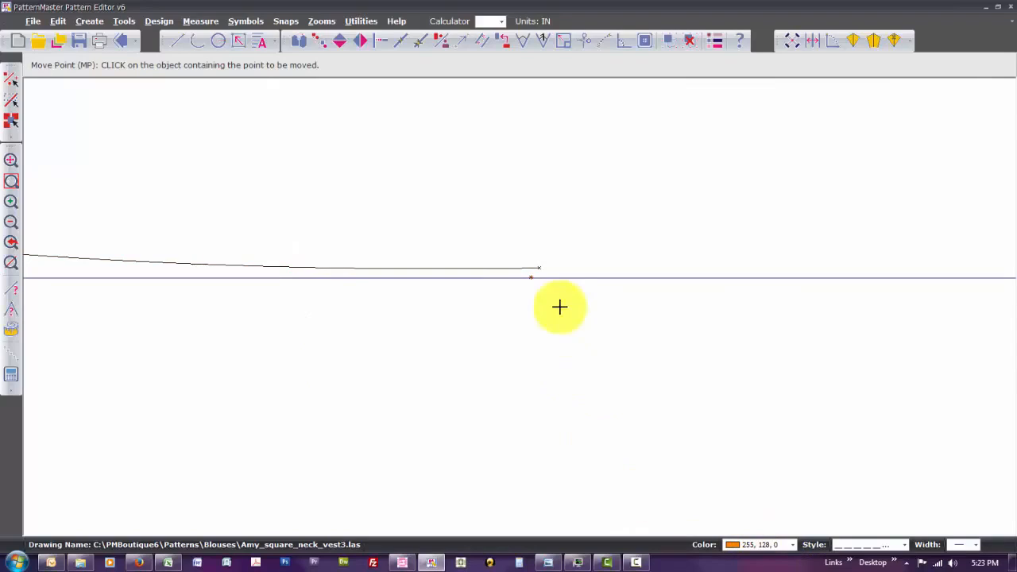
{"action": "left_click", "coordinate": [517, 268]}
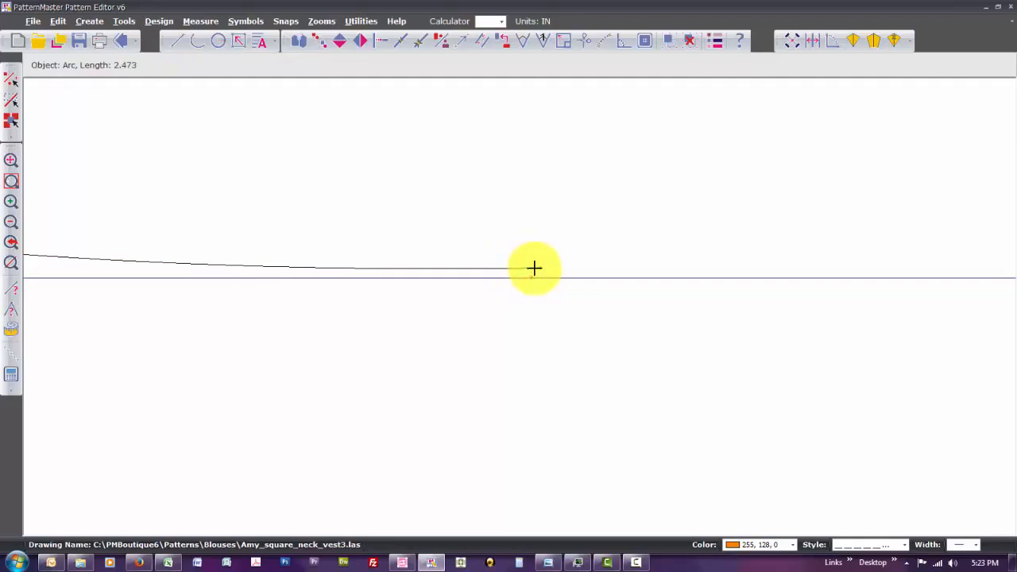
{"action": "left_click", "coordinate": [539, 267]}
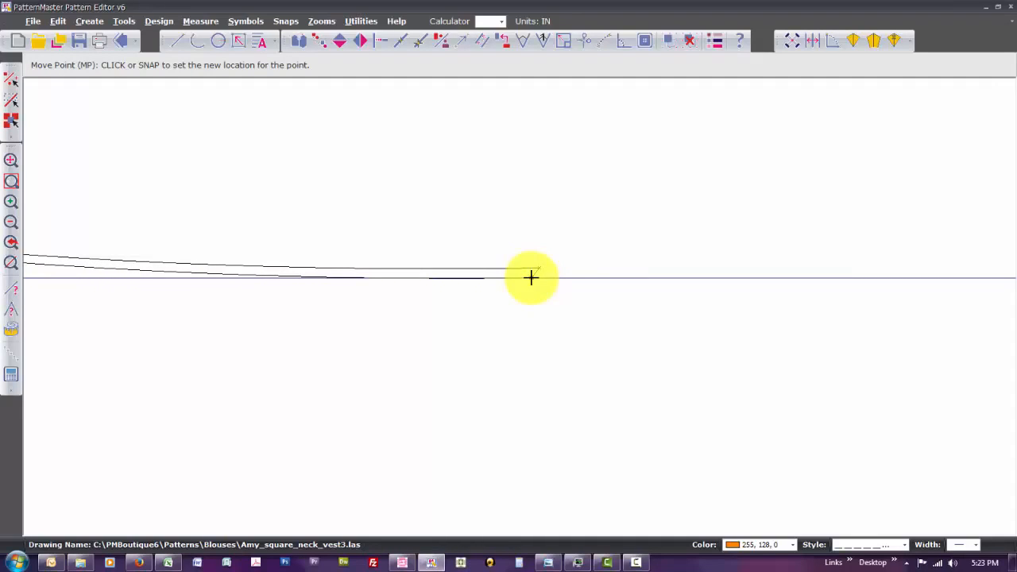
{"action": "left_click", "coordinate": [531, 276]}
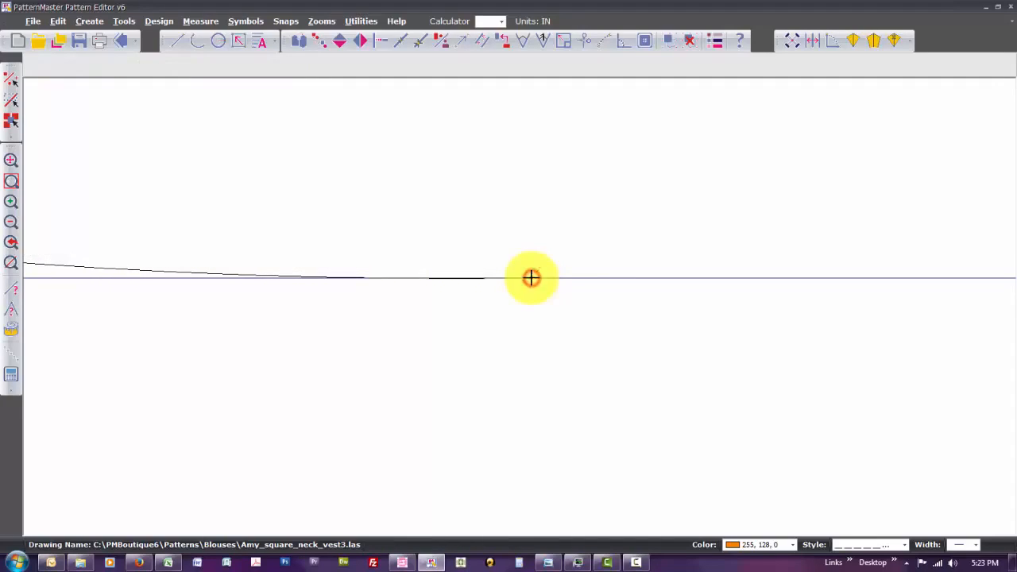
{"action": "left_click", "coordinate": [58, 266]}
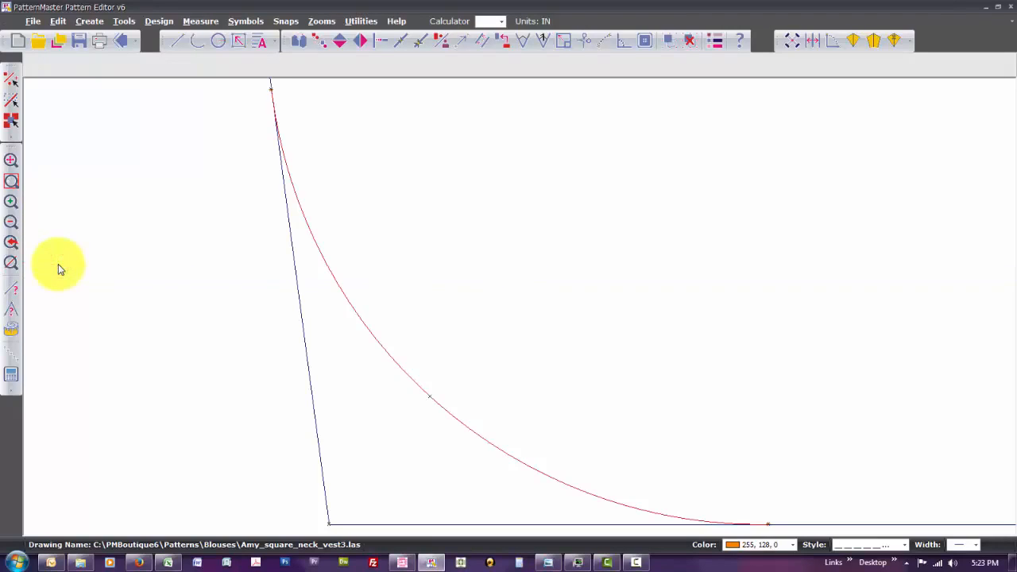
{"action": "scroll", "coordinate": [122, 238], "scroll_direction": "down", "scroll_amount": 4}
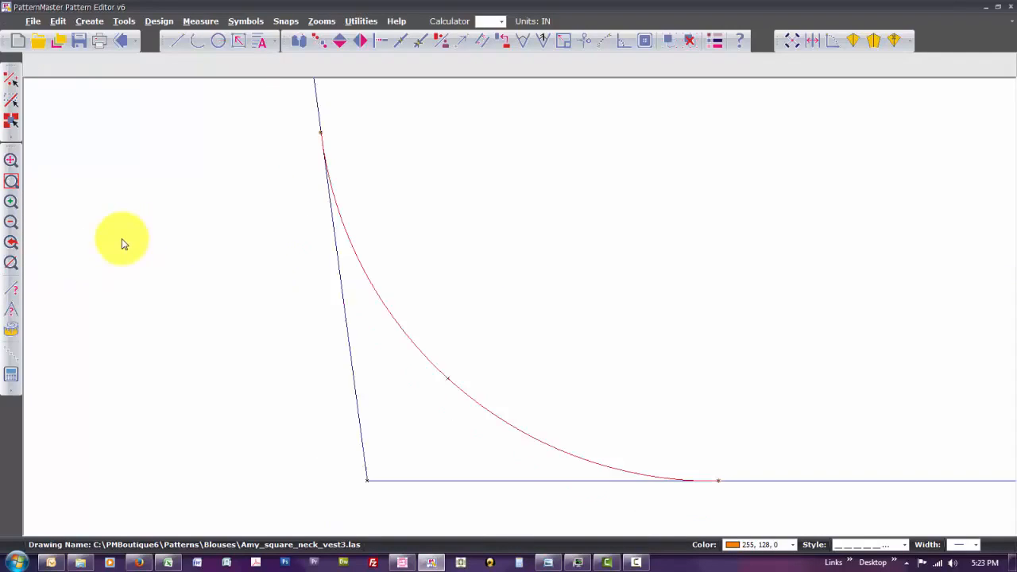
{"action": "scroll", "coordinate": [122, 238], "scroll_direction": "down", "scroll_amount": 2}
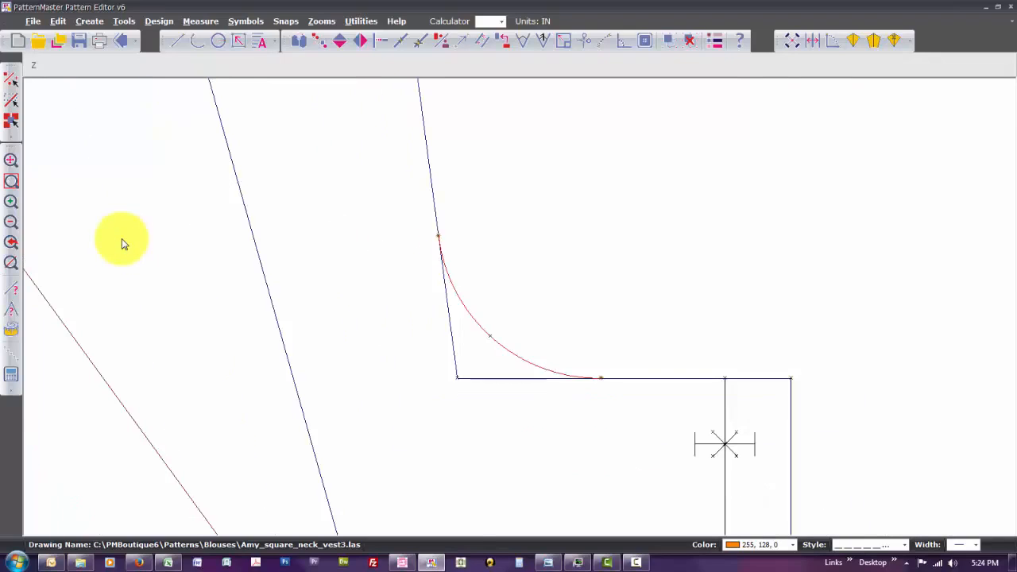
{"action": "key", "text": "s"}
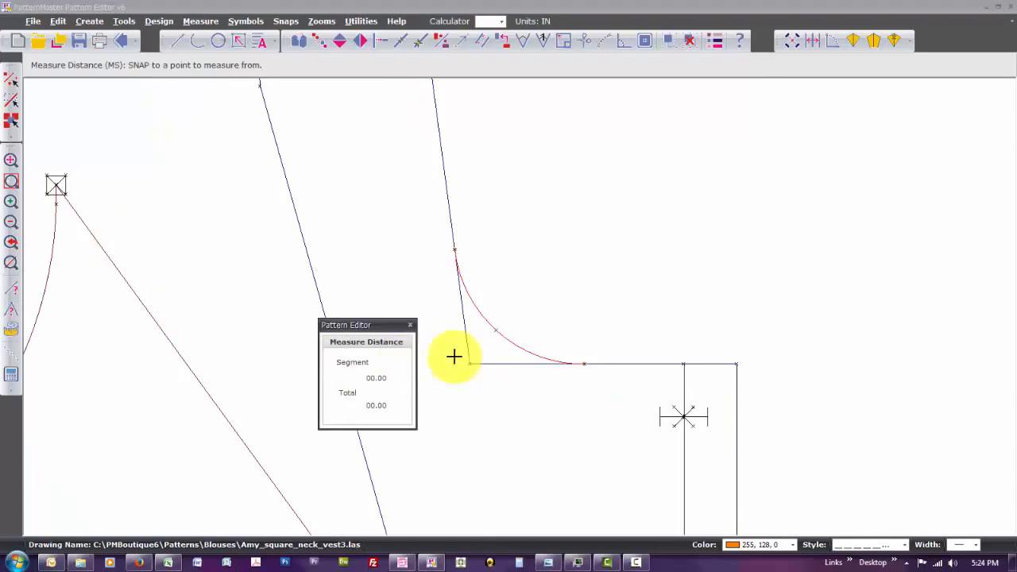
{"action": "left_click_drag", "start_coordinate": [363, 330], "coordinate": [447, 141]}
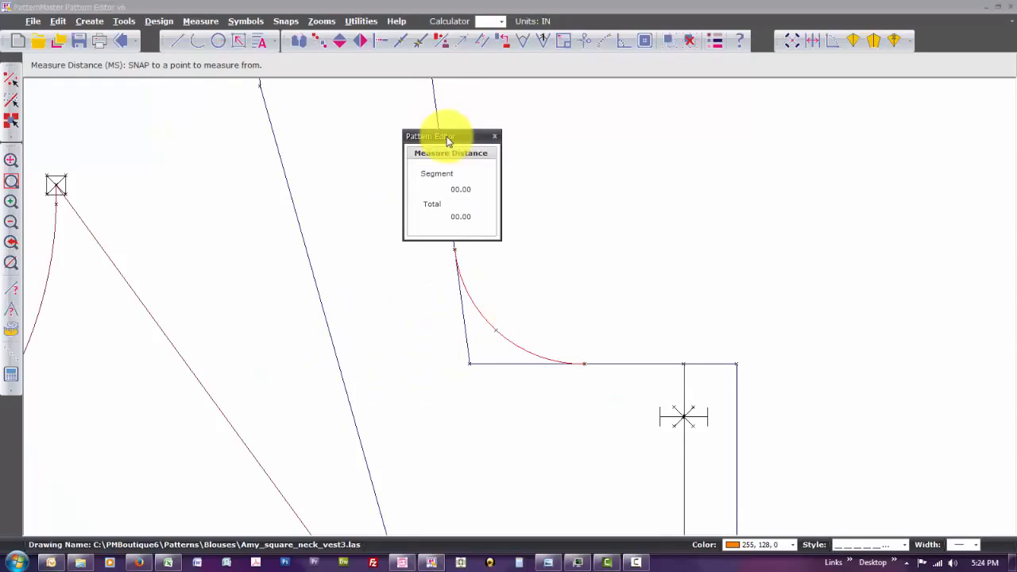
{"action": "left_click", "coordinate": [496, 330]}
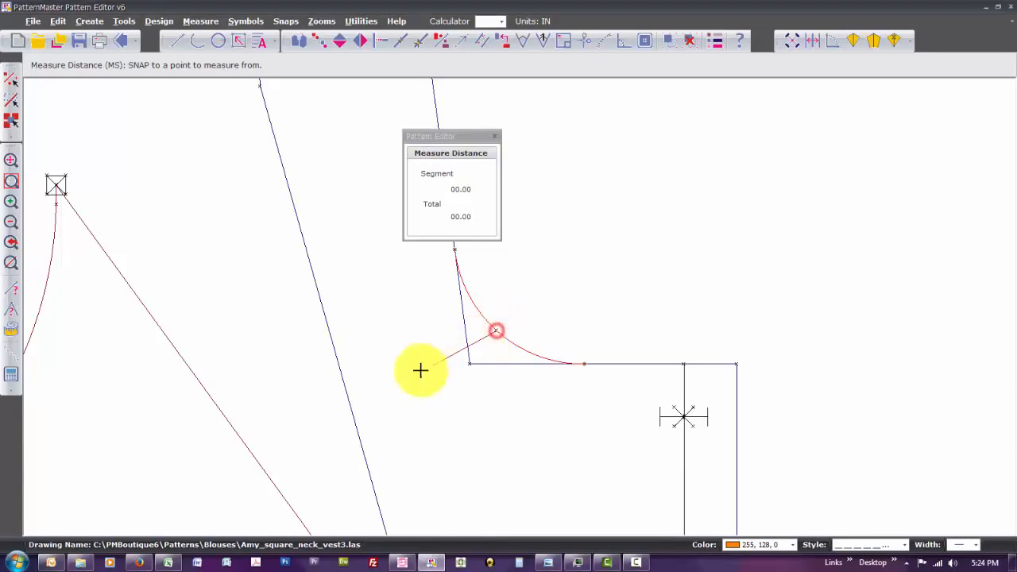
{"action": "left_click", "coordinate": [352, 409]}
{"action": "key", "text": "Escape"}
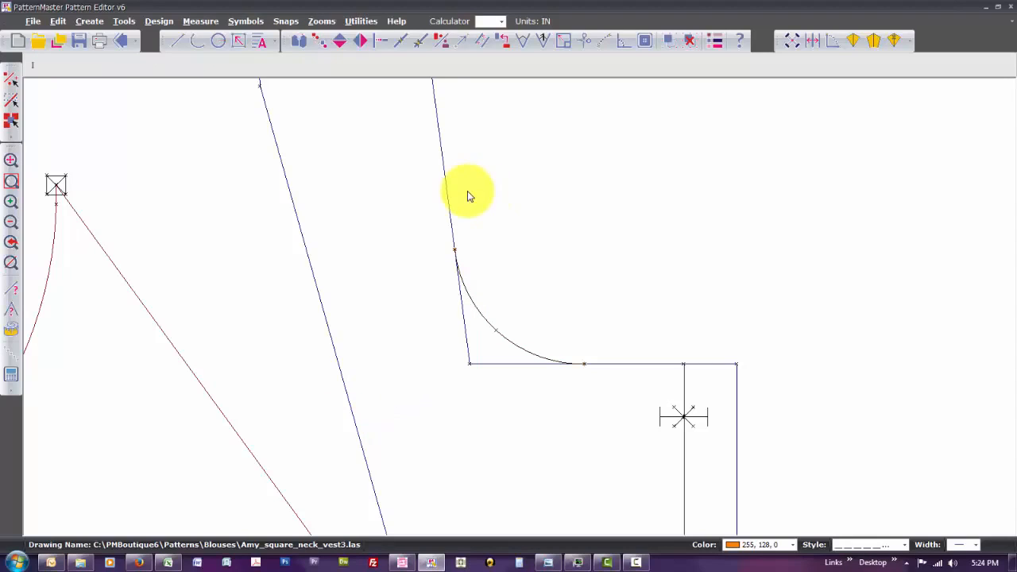
Trim the slanted side line and the bottom line where the curve meets them
{"action": "key", "text": "n"}
{"action": "left_click", "coordinate": [446, 186]}
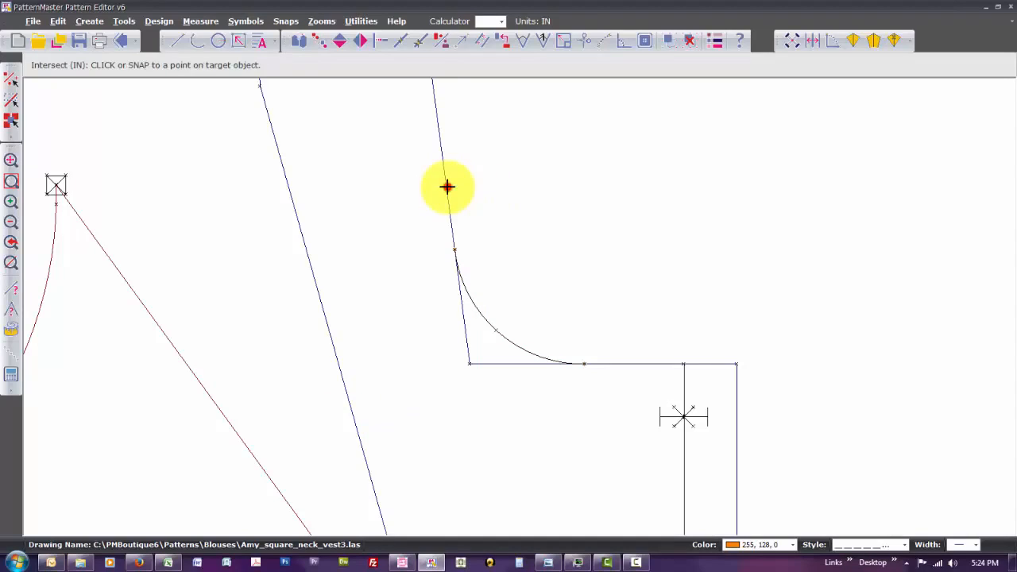
{"action": "left_click", "coordinate": [466, 288]}
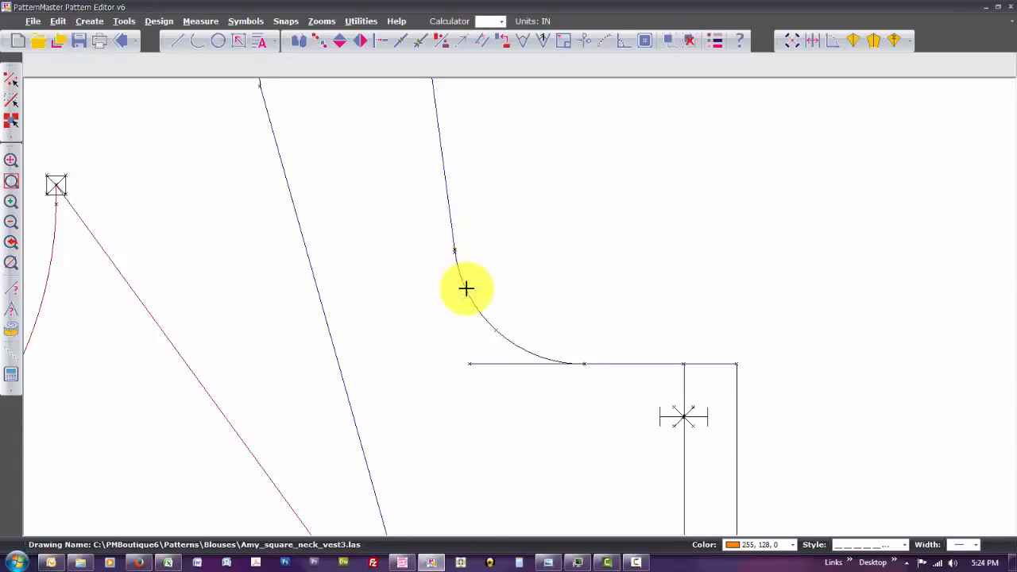
{"action": "left_click", "coordinate": [597, 364]}
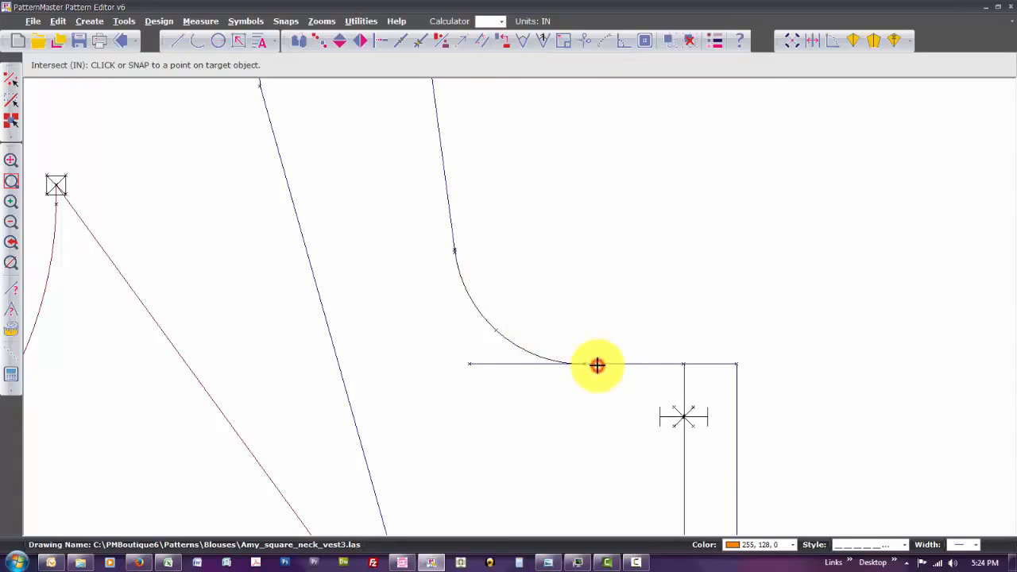
{"action": "left_click", "coordinate": [537, 354]}
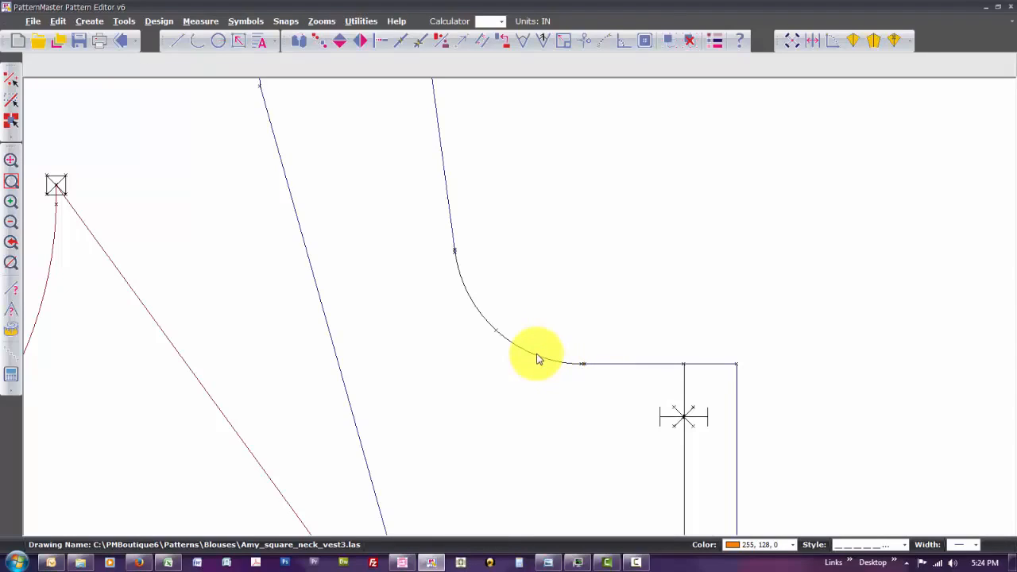
Intersect the curve's top end with the side line and its bottom end with the bottom line
{"action": "right_click", "coordinate": [537, 354]}
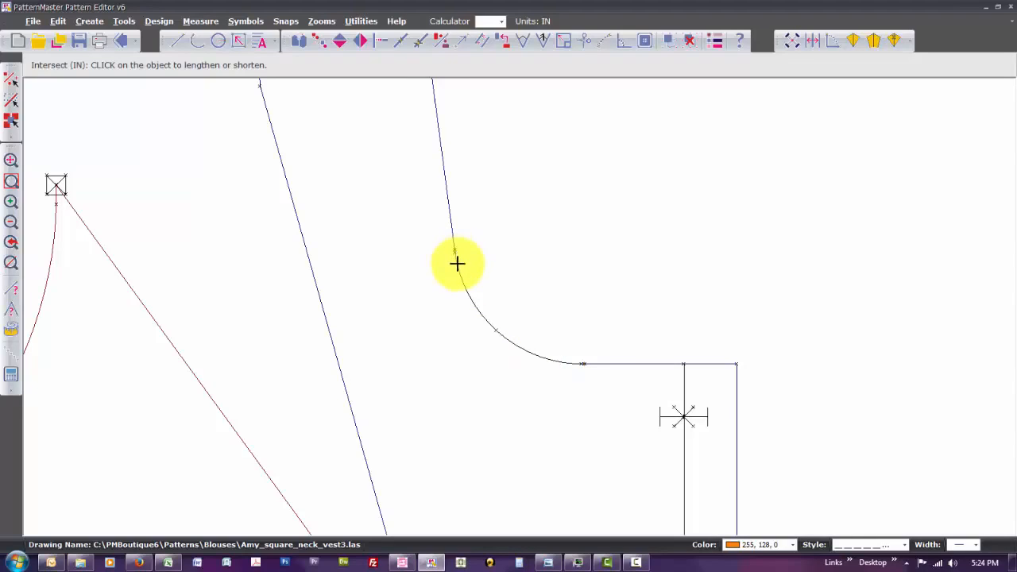
{"action": "left_click", "coordinate": [457, 263]}
{"action": "left_click", "coordinate": [450, 219]}
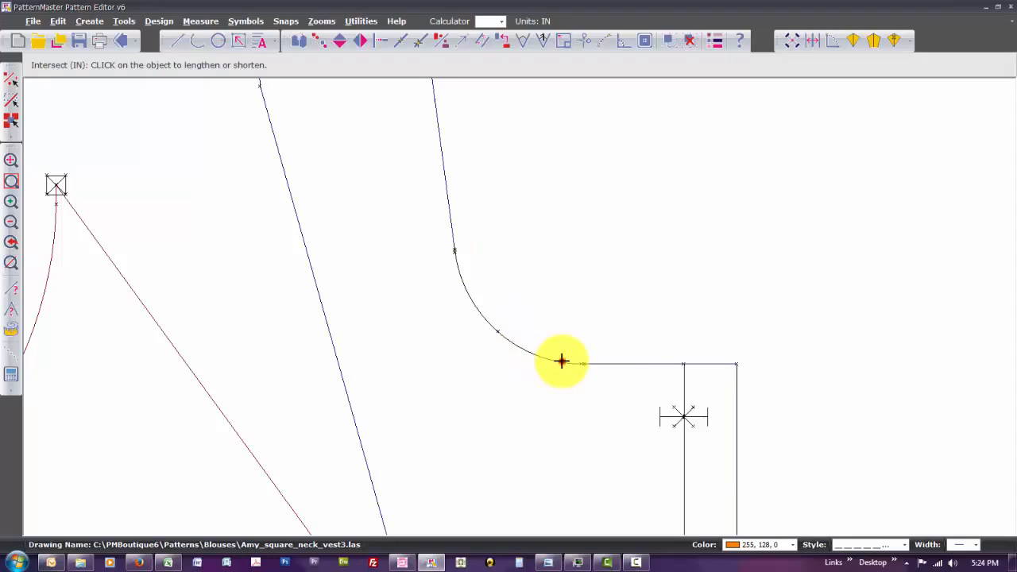
{"action": "left_click", "coordinate": [562, 362]}
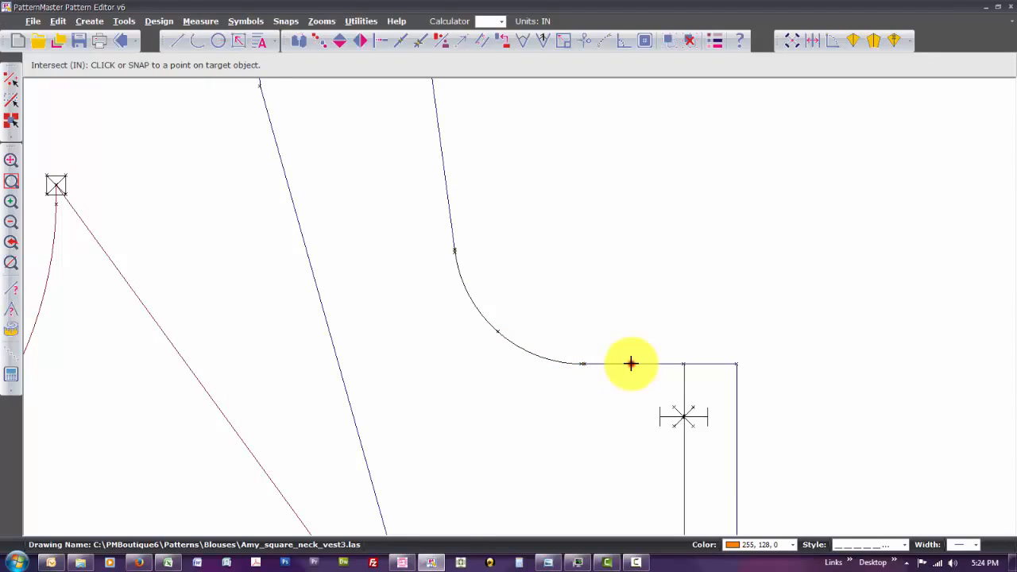
{"action": "left_click", "coordinate": [631, 364]}
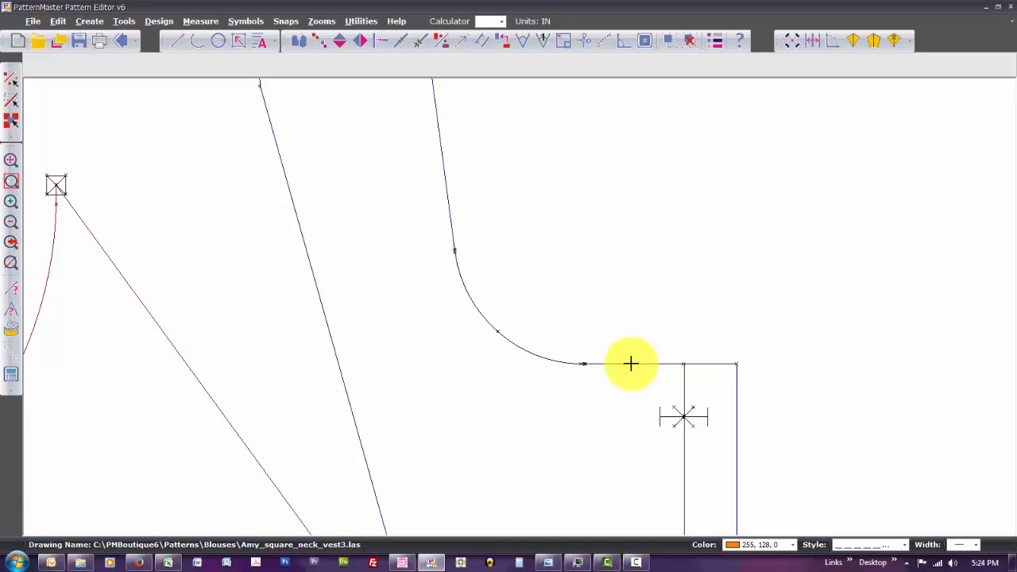
{"action": "scroll", "coordinate": [631, 364], "scroll_direction": "down", "scroll_amount": 5}
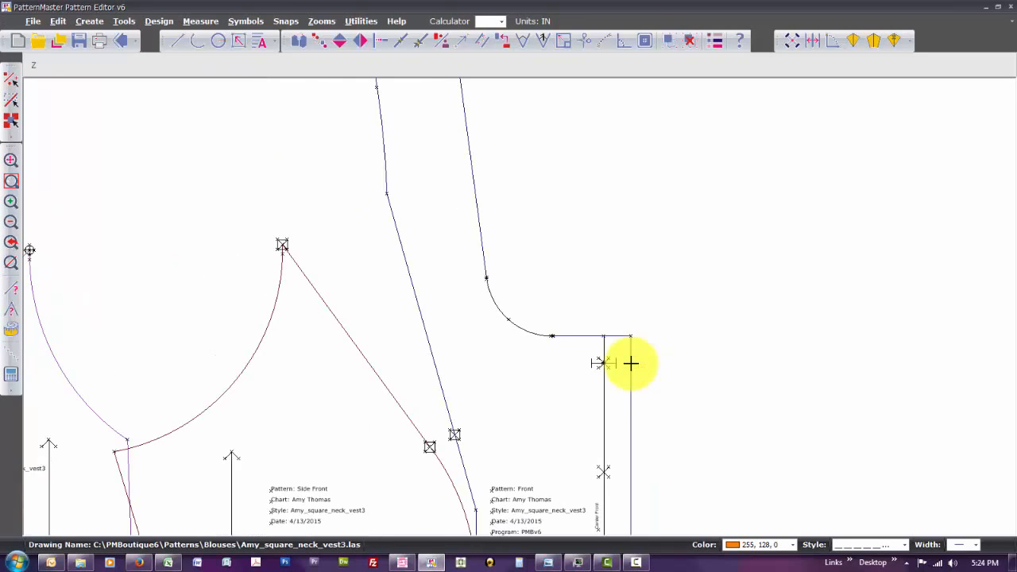
Select the lower-front facing lines and place one copy below the vest pattern
{"action": "scroll", "coordinate": [631, 364], "scroll_direction": "down", "scroll_amount": 5}
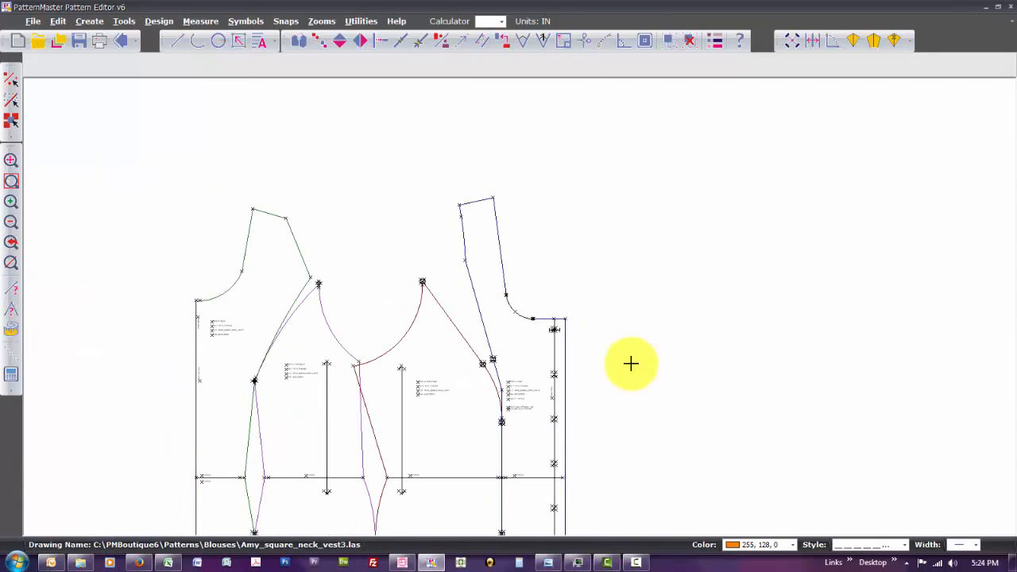
{"action": "type", "text": "Z"}
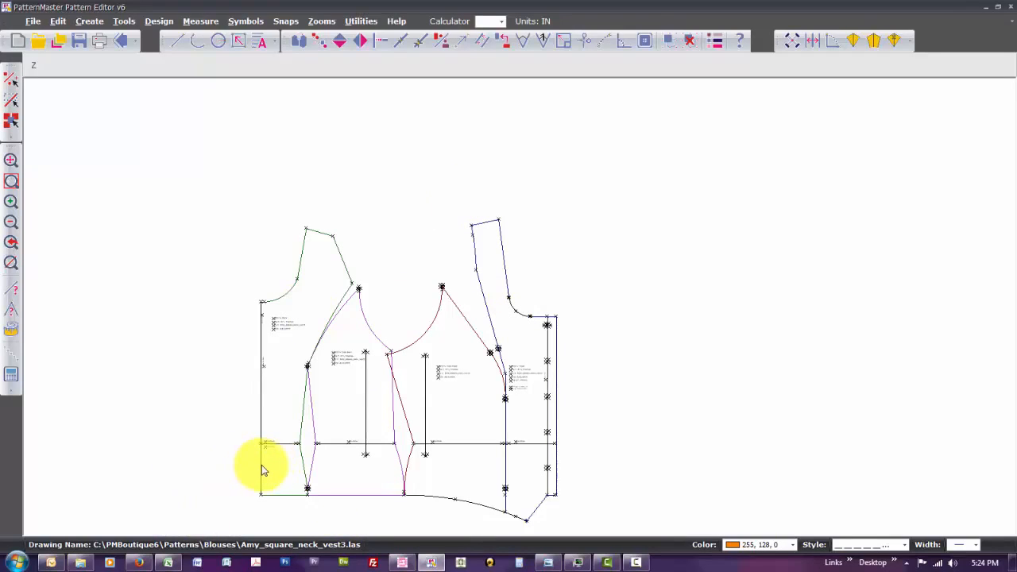
{"action": "scroll", "coordinate": [262, 469], "scroll_direction": "down", "scroll_amount": 3}
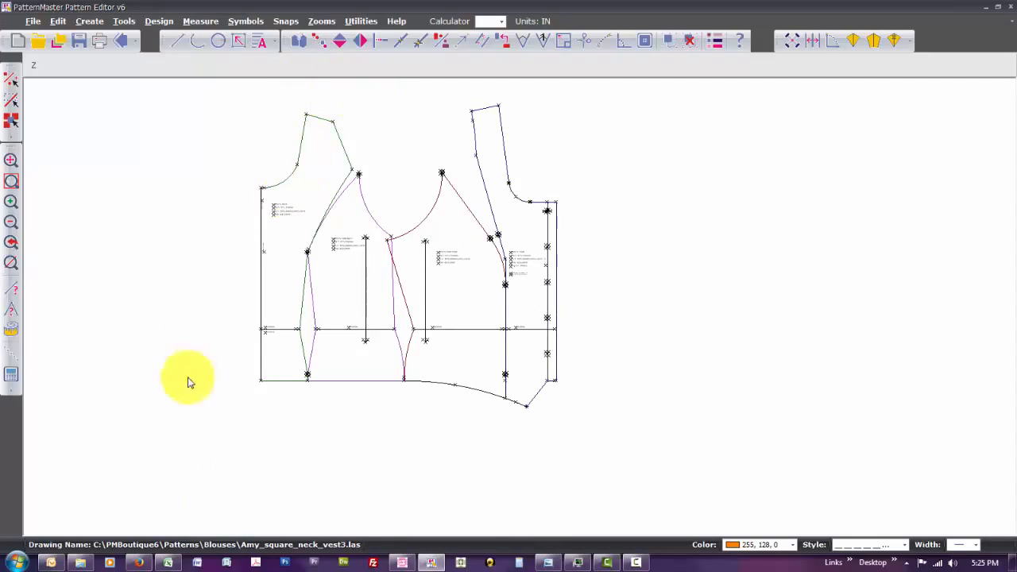
{"action": "left_click_drag", "start_coordinate": [236, 315], "coordinate": [314, 404]}
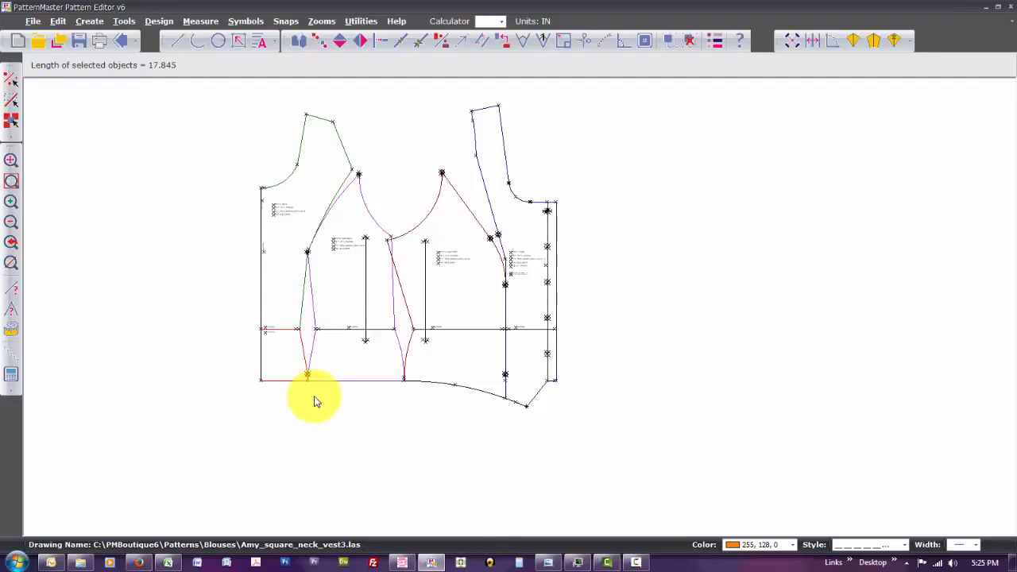
{"action": "type", "text": "O"}
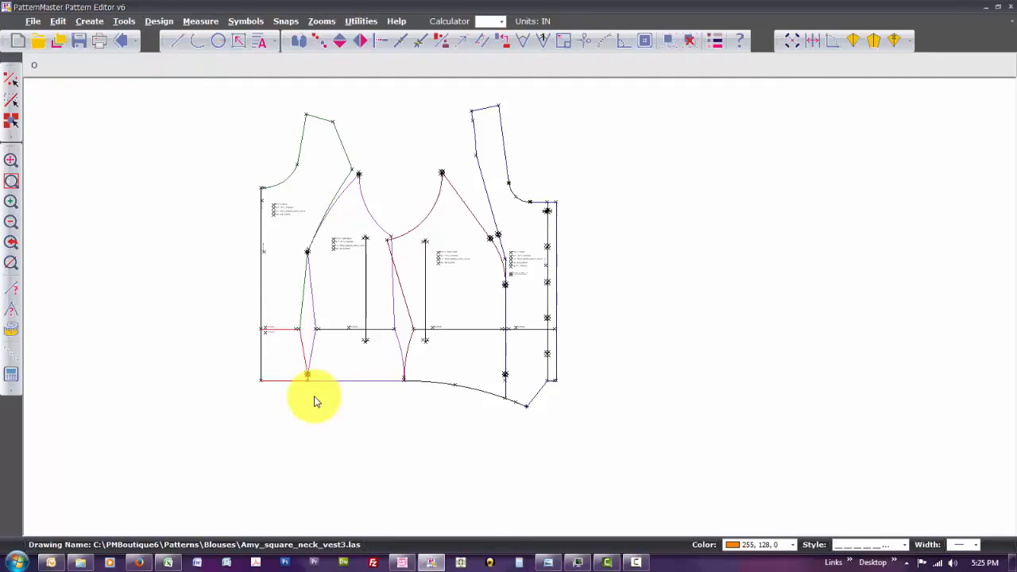
{"action": "left_click", "coordinate": [322, 49]}
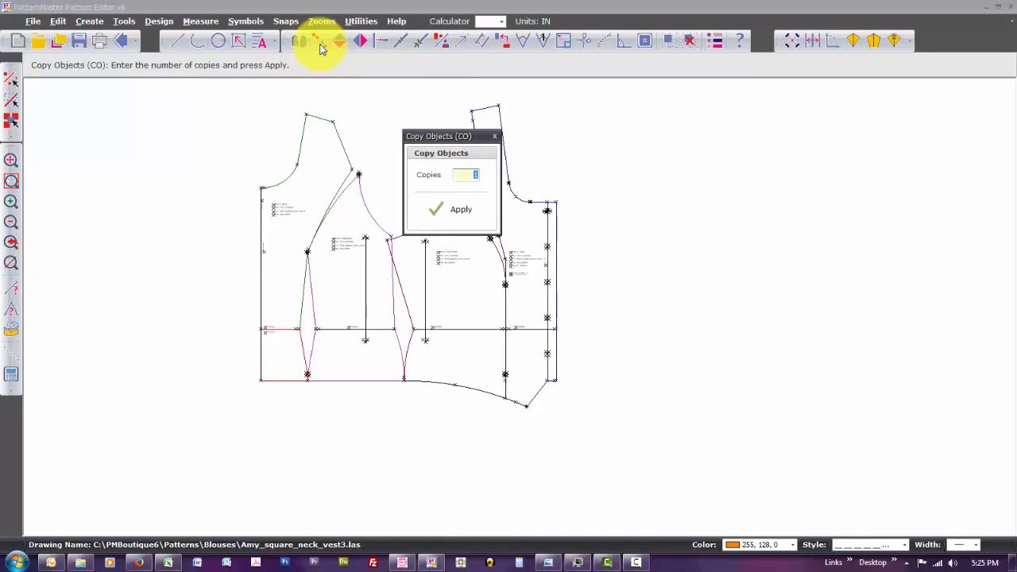
{"action": "key", "text": "Return"}
{"action": "left_click", "coordinate": [275, 355]}
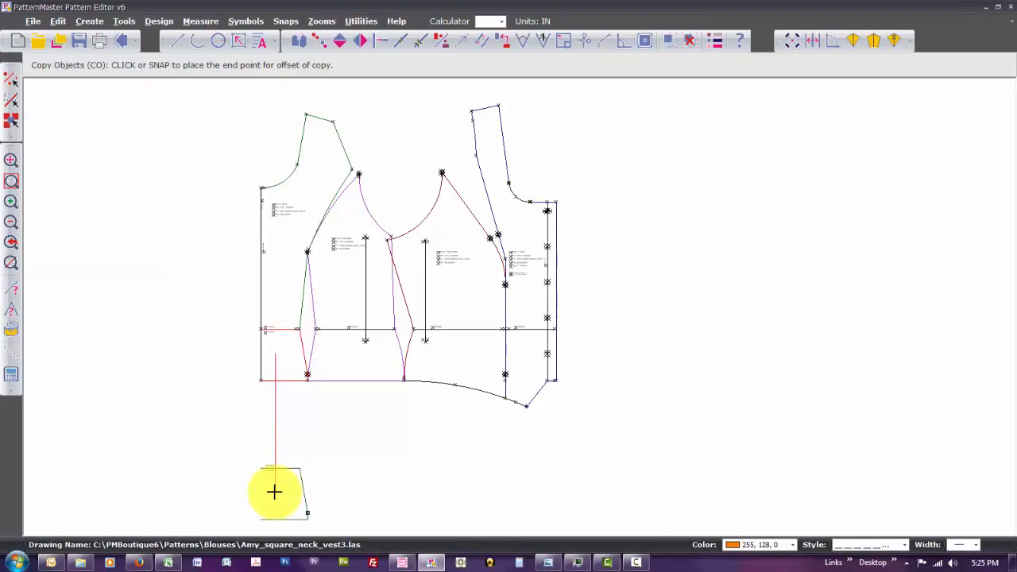
{"action": "left_click", "coordinate": [274, 492]}
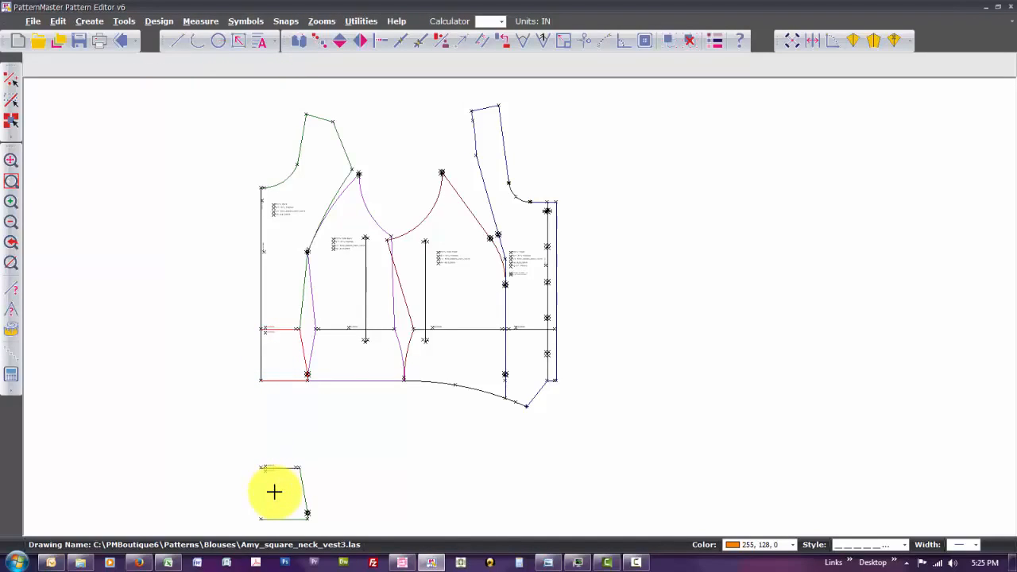
Zoom Window in on the copied facing piece
{"action": "type", "text": "zoom window."}
{"action": "left_click", "coordinate": [245, 455]}
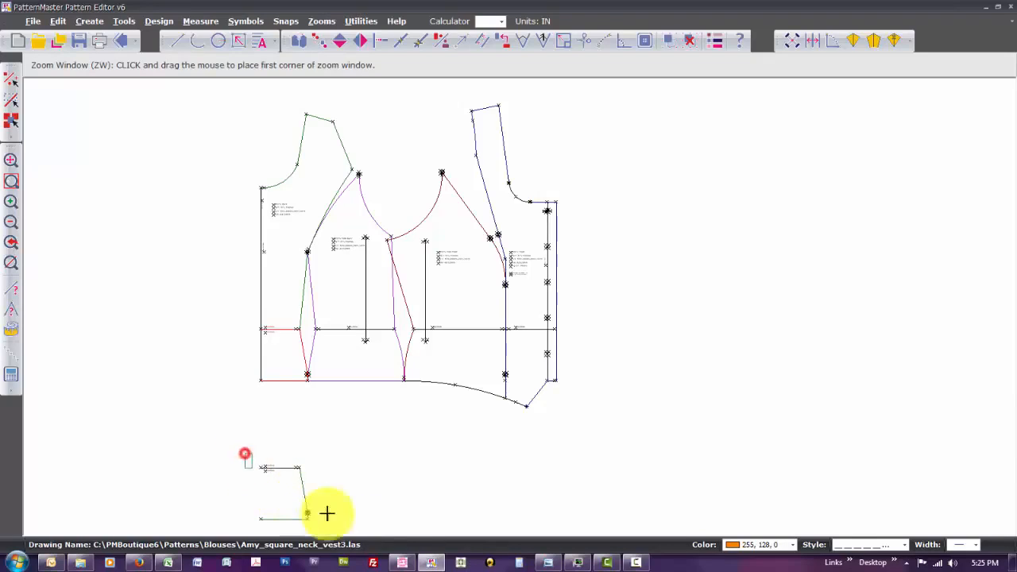
{"action": "left_click", "coordinate": [337, 529]}
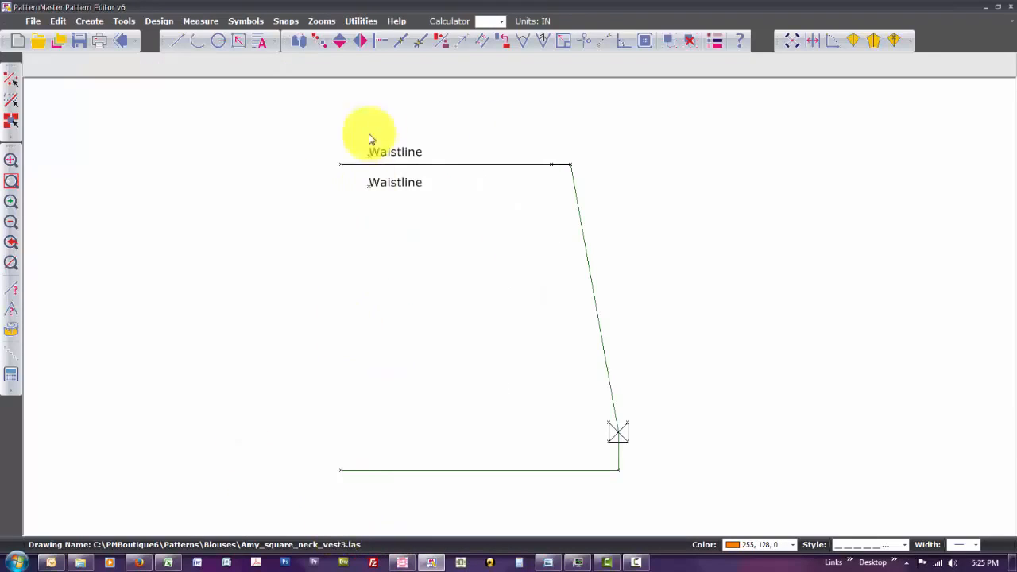
Delete the duplicate Waistline label and draw a line down the copy's left side from waistline to hem
{"action": "left_click_drag", "start_coordinate": [362, 142], "coordinate": [425, 163]}
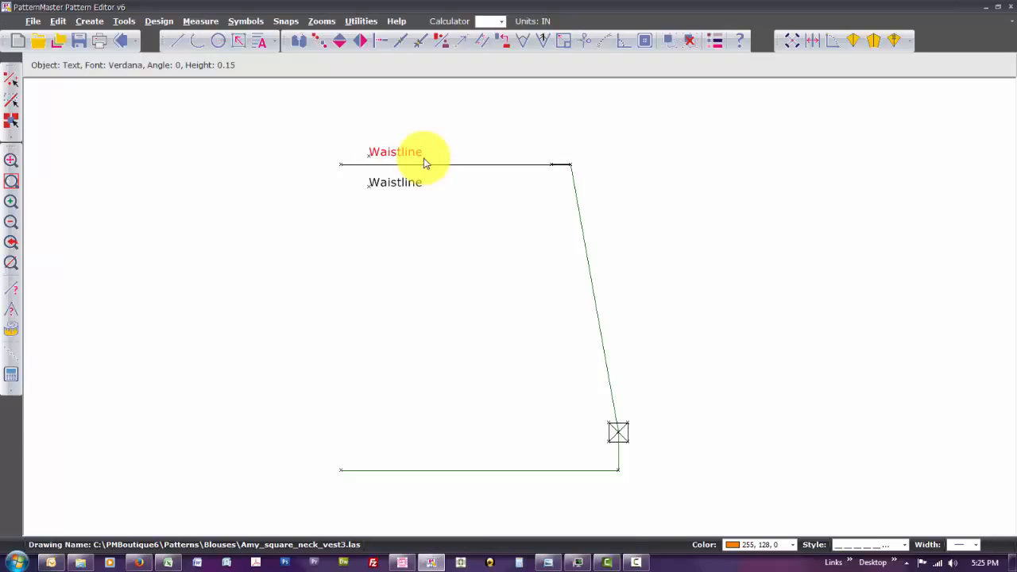
{"action": "key", "text": "Delete"}
{"action": "key", "text": "l"}
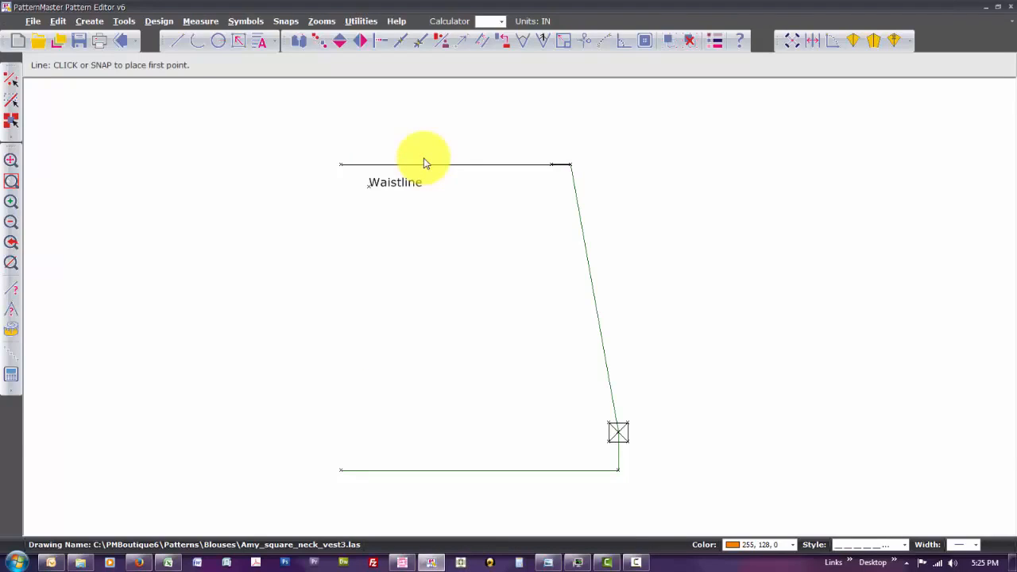
{"action": "left_click", "coordinate": [340, 165]}
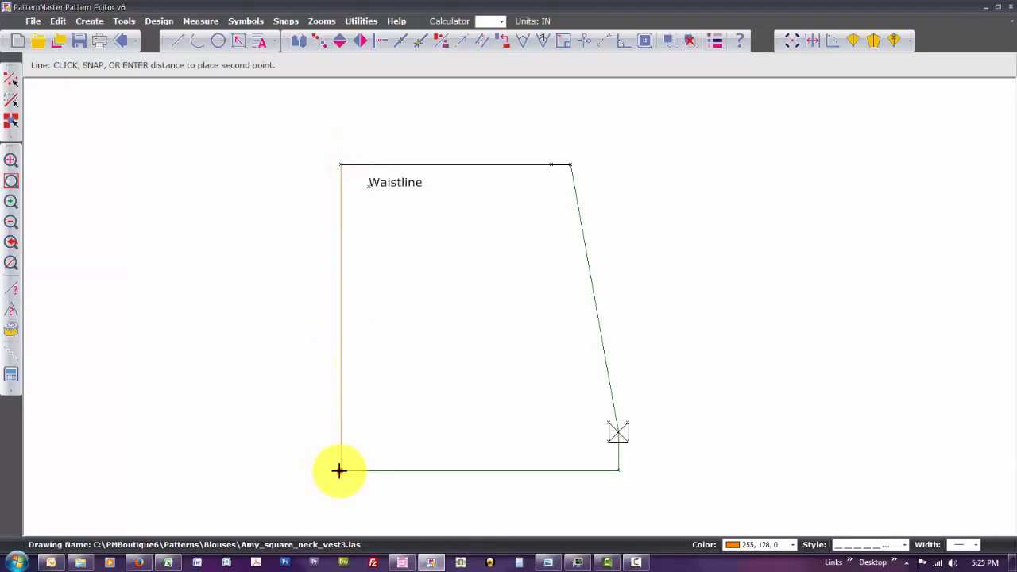
{"action": "left_click", "coordinate": [339, 471]}
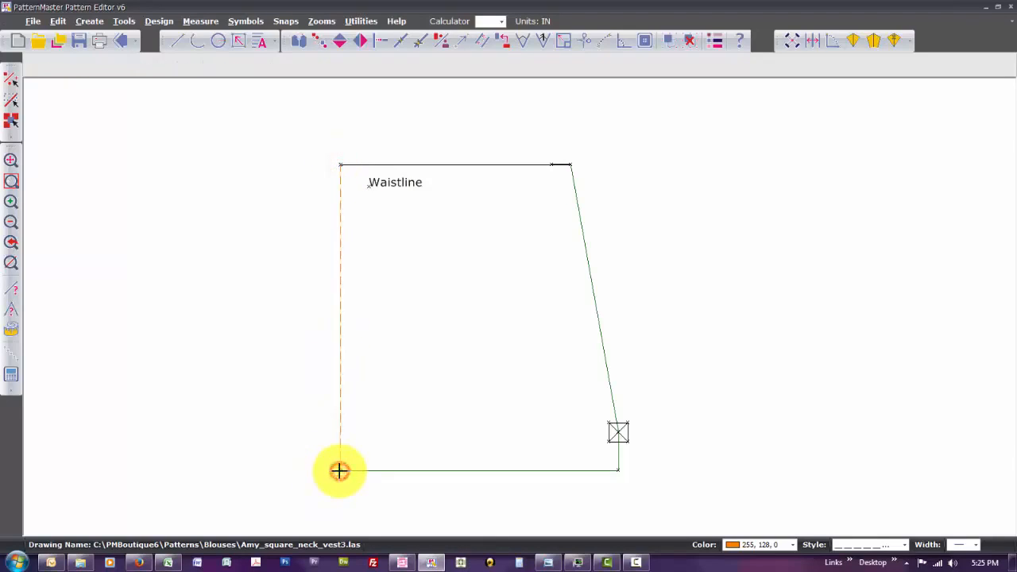
Change the new left edge line to black with a solid style
{"action": "left_click", "coordinate": [340, 367]}
{"action": "right_click", "coordinate": [340, 367]}
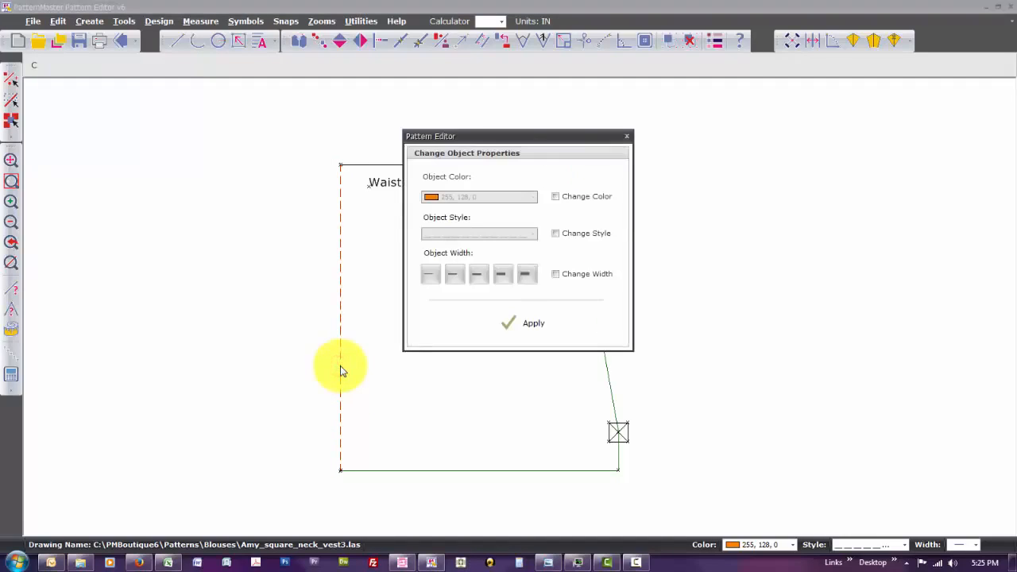
{"action": "left_click", "coordinate": [555, 196]}
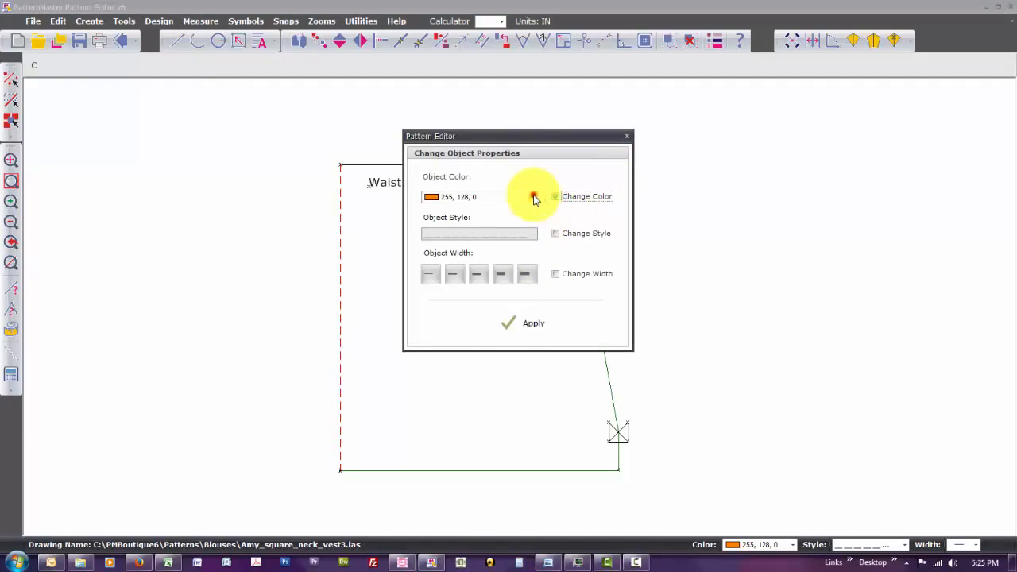
{"action": "left_click", "coordinate": [532, 197]}
{"action": "left_click", "coordinate": [430, 298]}
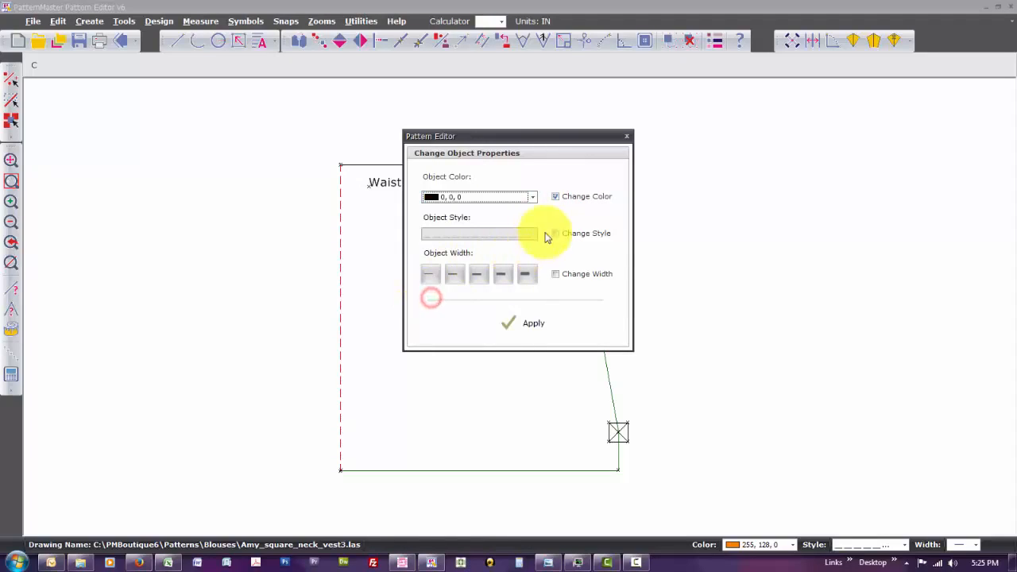
{"action": "left_click", "coordinate": [556, 233]}
{"action": "left_click", "coordinate": [534, 235]}
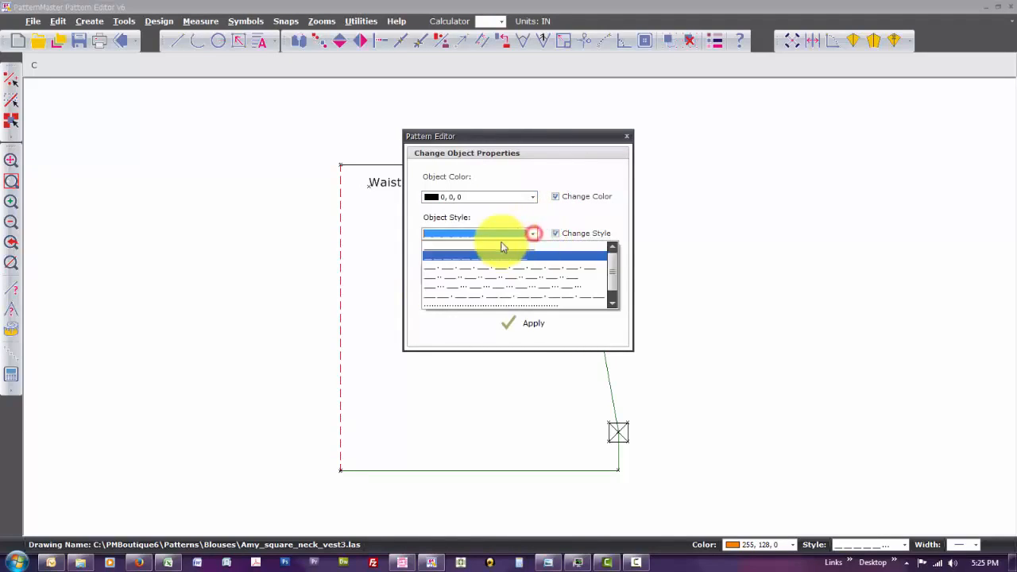
{"action": "left_click", "coordinate": [503, 246]}
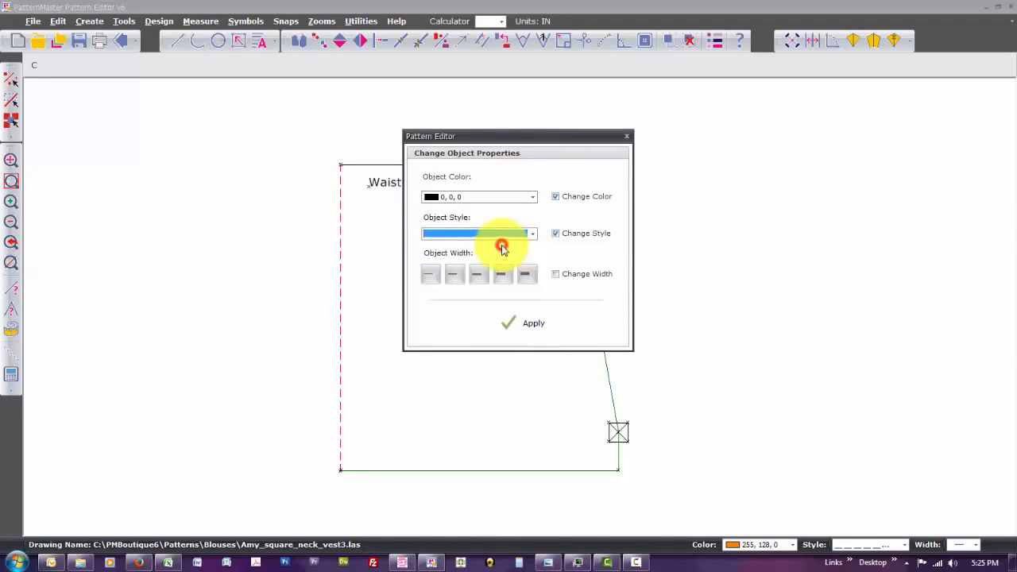
{"action": "left_click", "coordinate": [514, 324]}
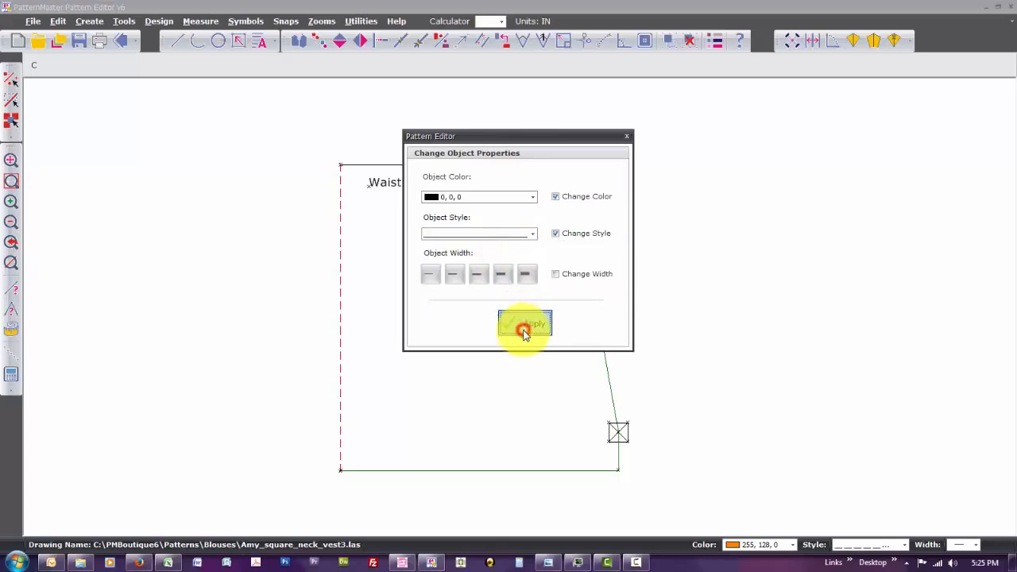
Set the default line style to solid and the default drawing colour to black
{"action": "left_click", "coordinate": [905, 546]}
{"action": "left_click", "coordinate": [896, 478]}
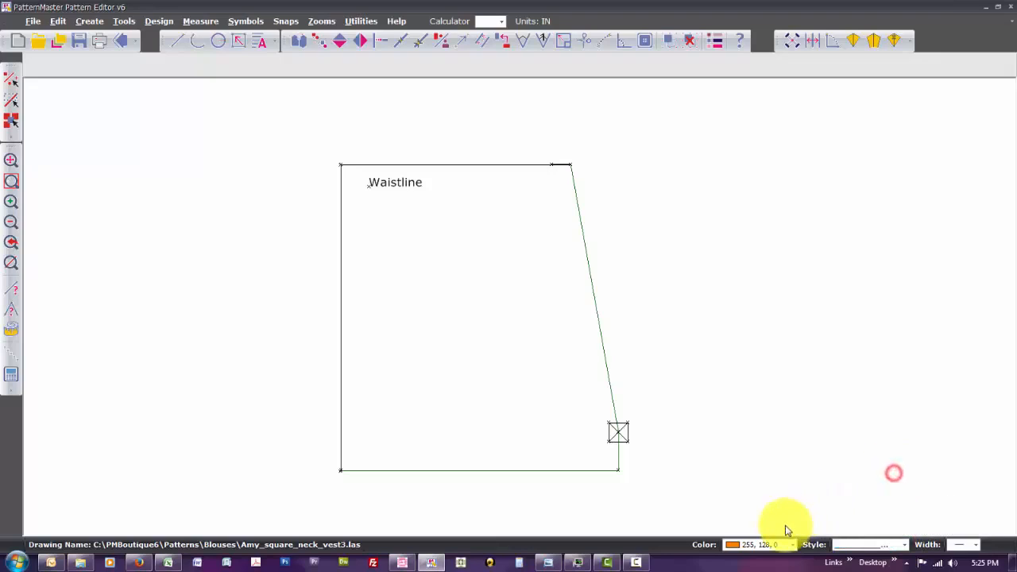
{"action": "left_click", "coordinate": [793, 545]}
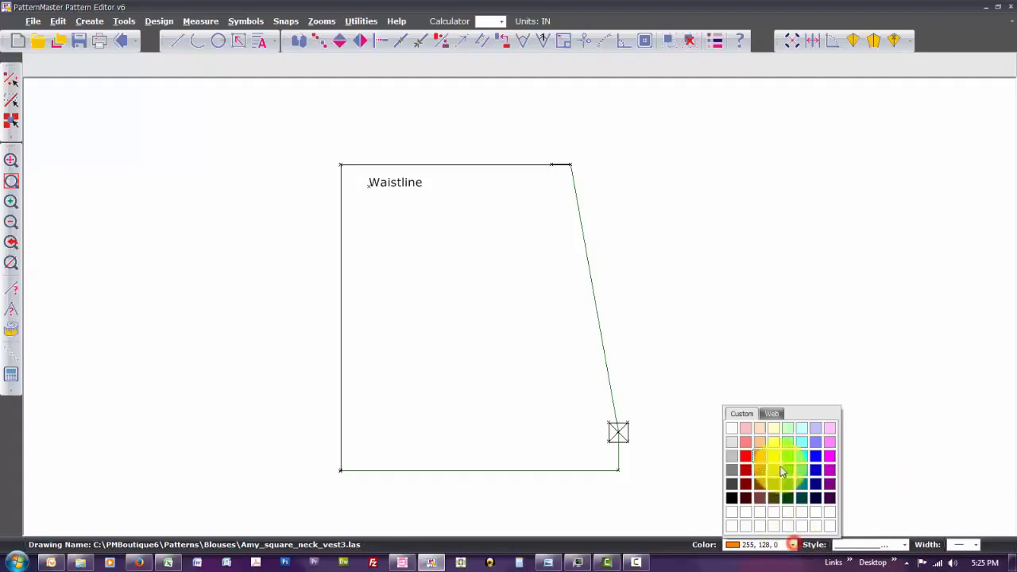
{"action": "left_click", "coordinate": [732, 497]}
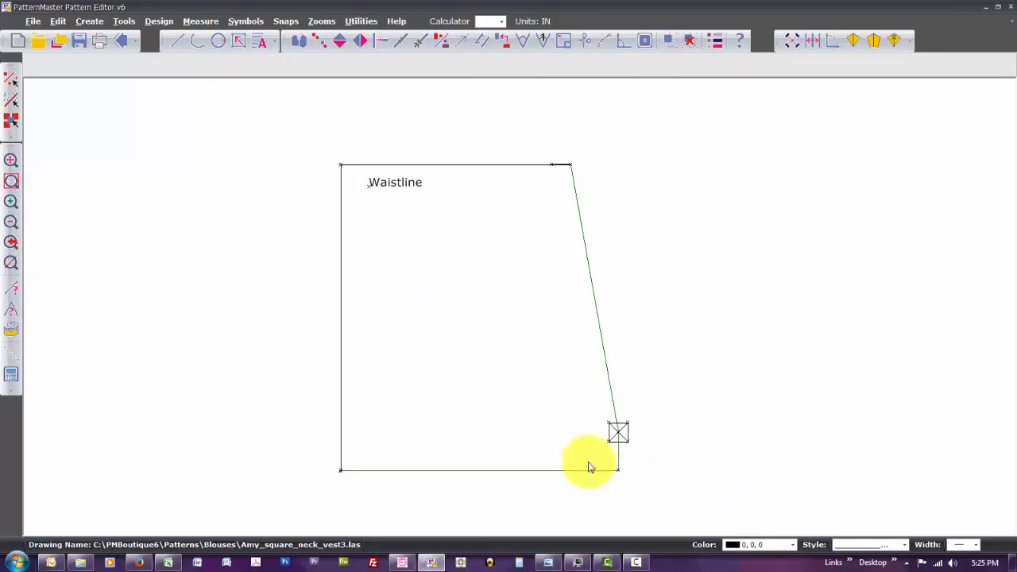
Extend the copy's bottom edge to meet its slanted side, then check the short corner line's length
{"action": "left_click", "coordinate": [613, 414]}
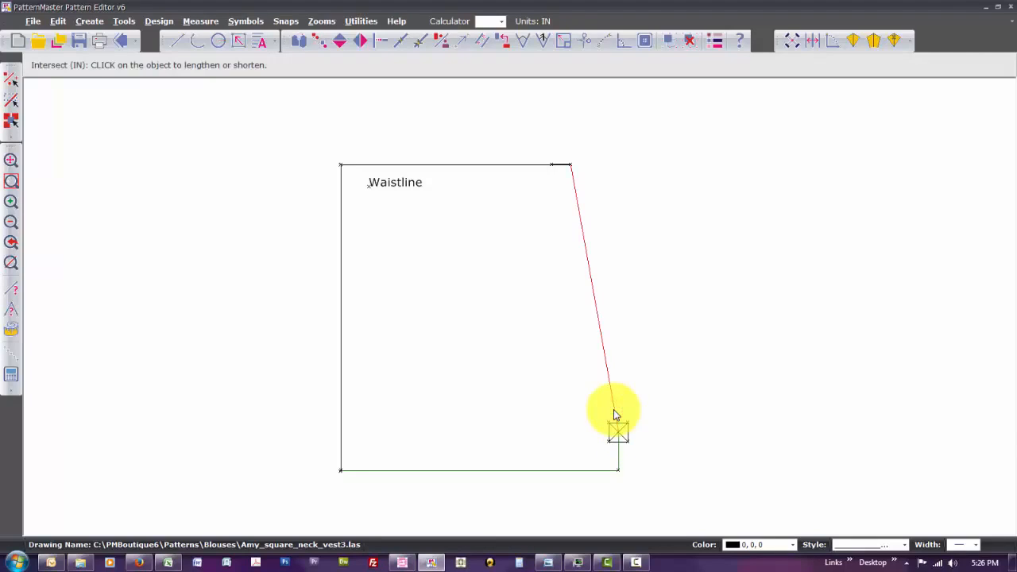
{"action": "left_click", "coordinate": [616, 408]}
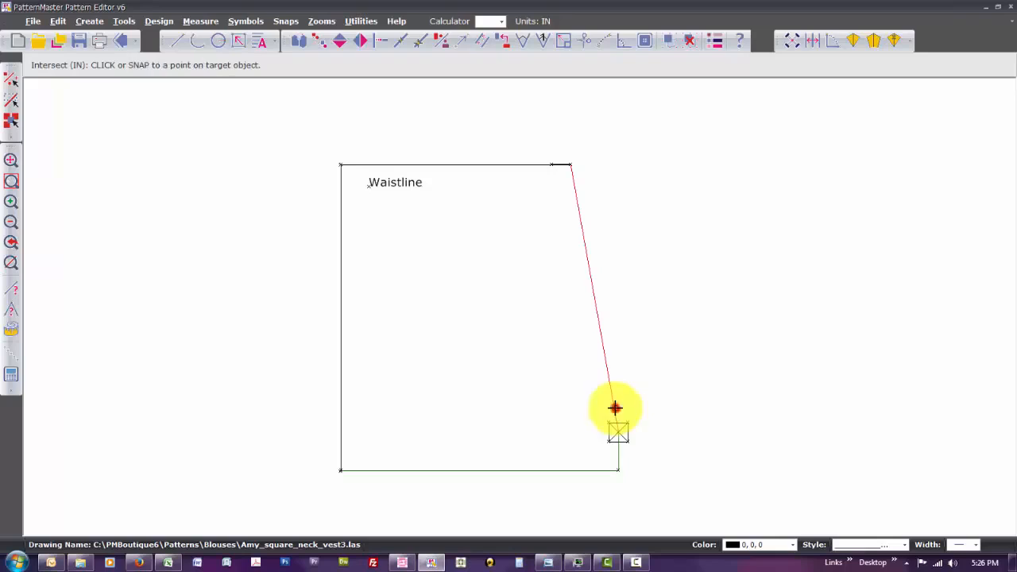
{"action": "left_click", "coordinate": [606, 471]}
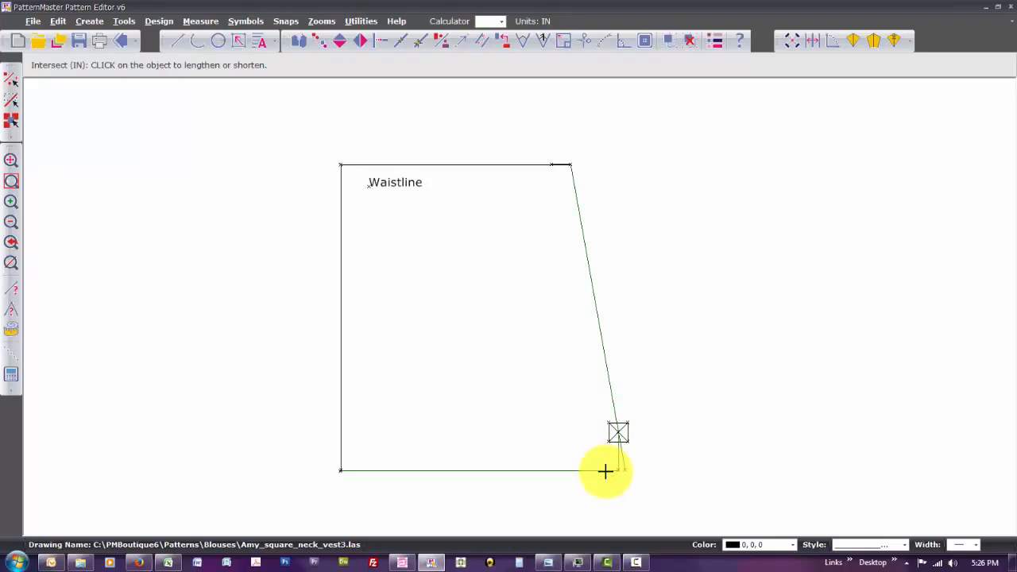
{"action": "left_click", "coordinate": [605, 471]}
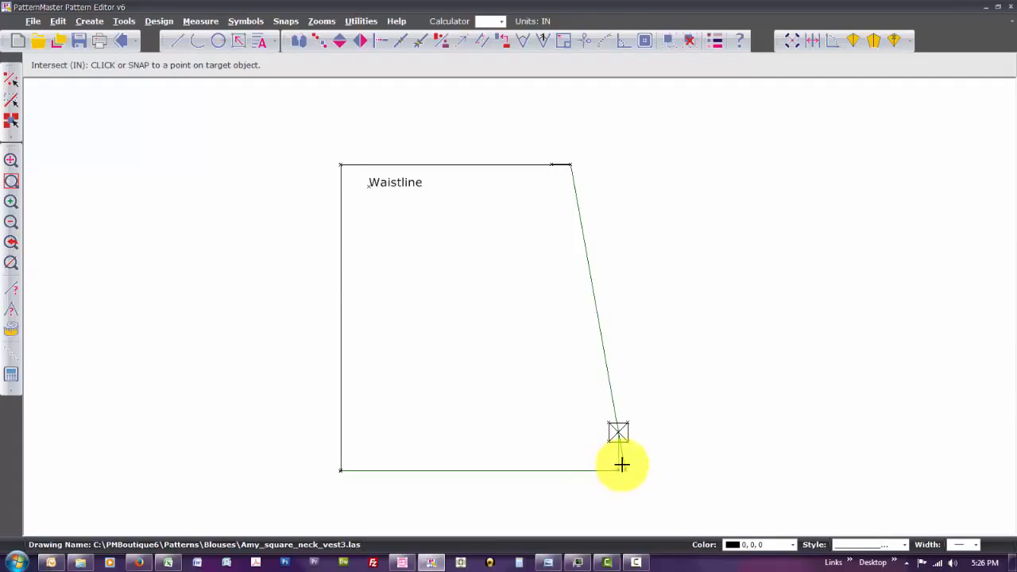
{"action": "left_click", "coordinate": [624, 465]}
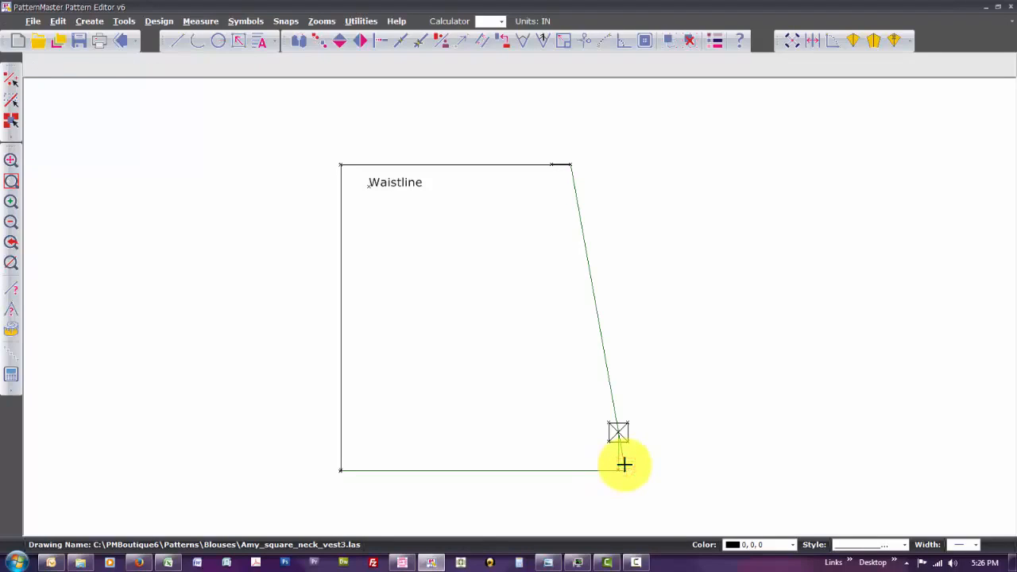
{"action": "left_click", "coordinate": [622, 467]}
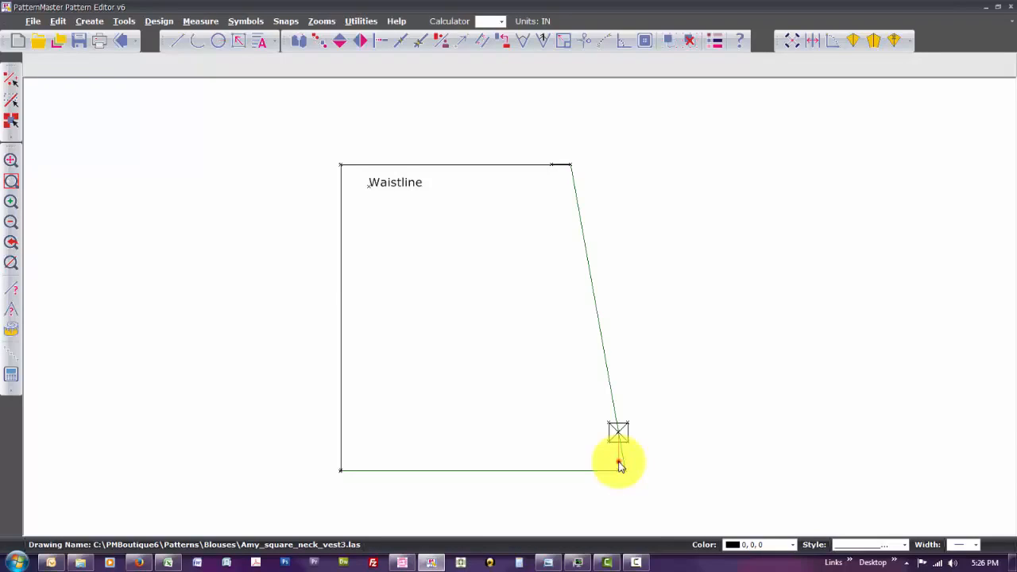
{"action": "left_click", "coordinate": [621, 467]}
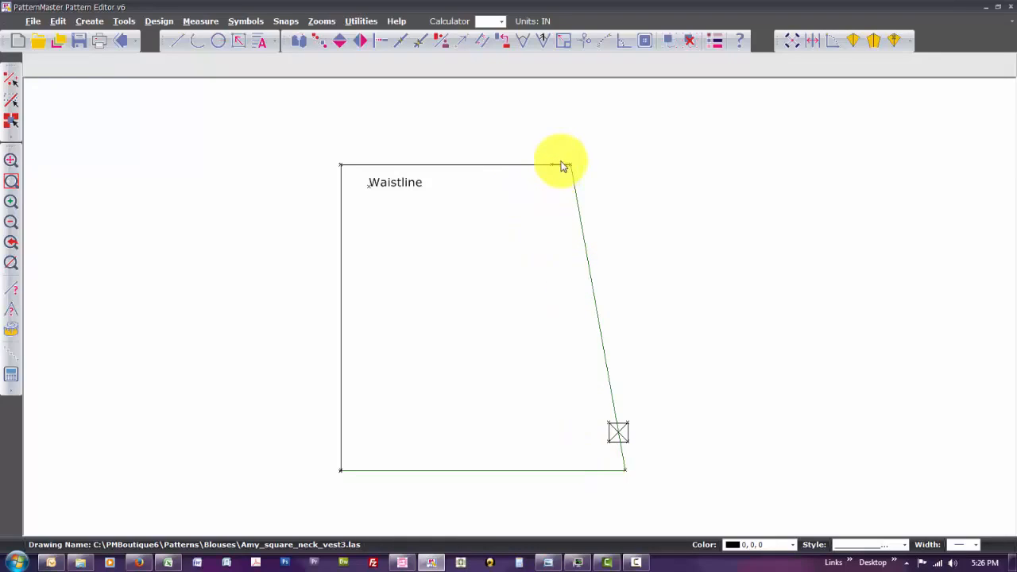
Place six evenly spaced points along the waistline from its left end, then select the piece's left edge line for copying
{"action": "left_click", "coordinate": [562, 167]}
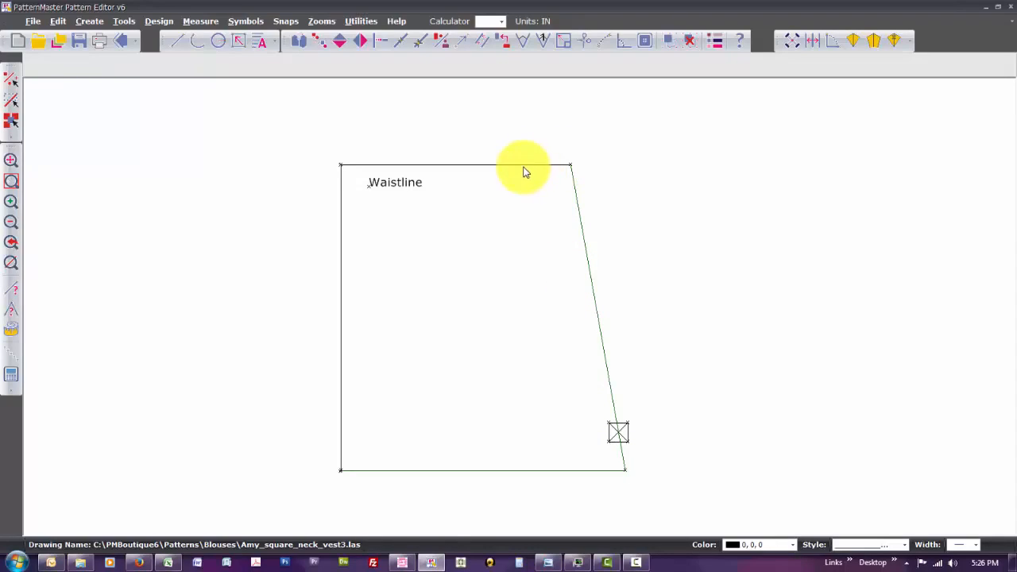
{"action": "left_click", "coordinate": [522, 168]}
{"action": "left_click", "coordinate": [340, 164]}
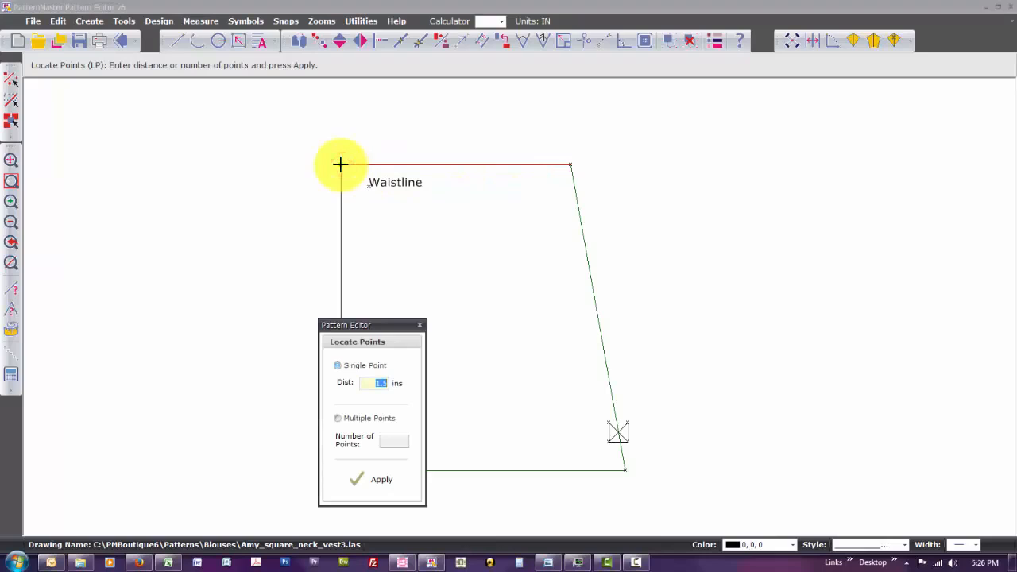
{"action": "left_click", "coordinate": [345, 420]}
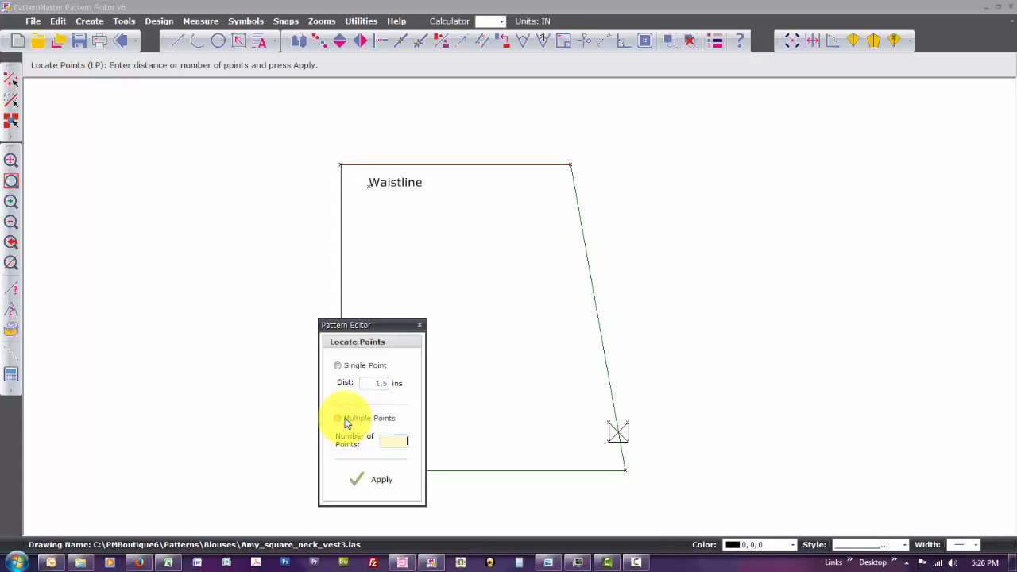
{"action": "key", "text": "Return"}
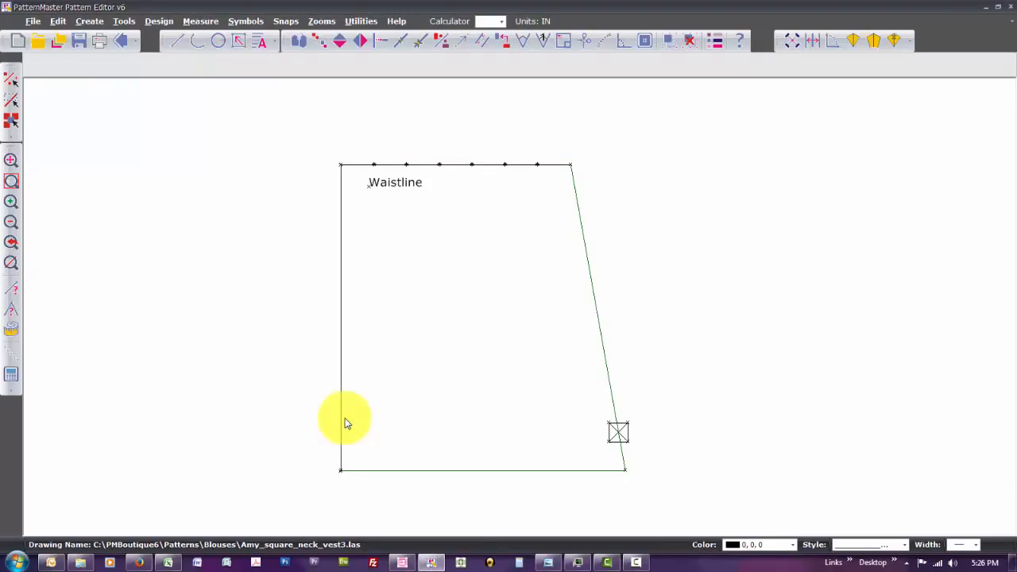
{"action": "left_click", "coordinate": [341, 415]}
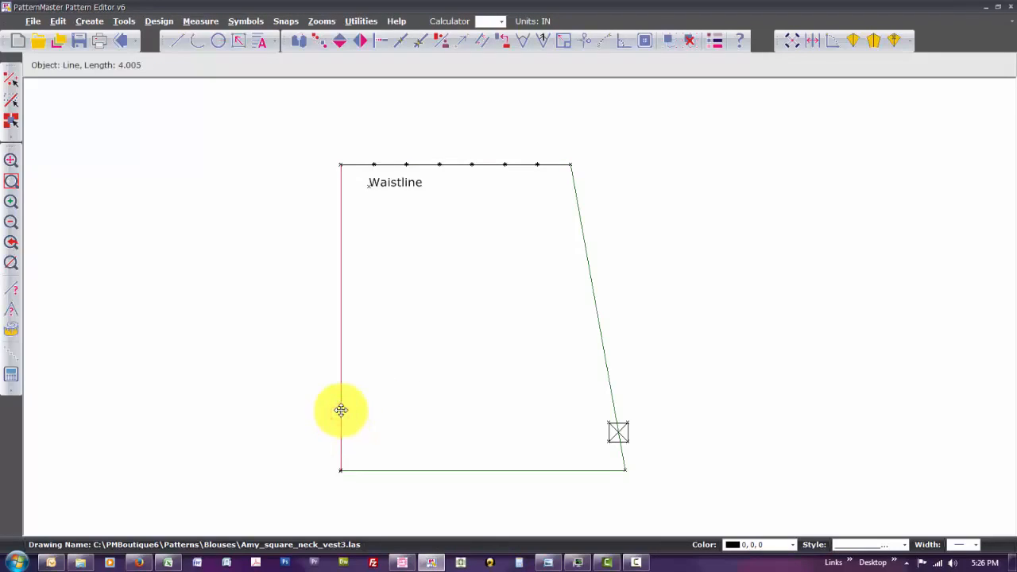
{"action": "type", "text": "co"}
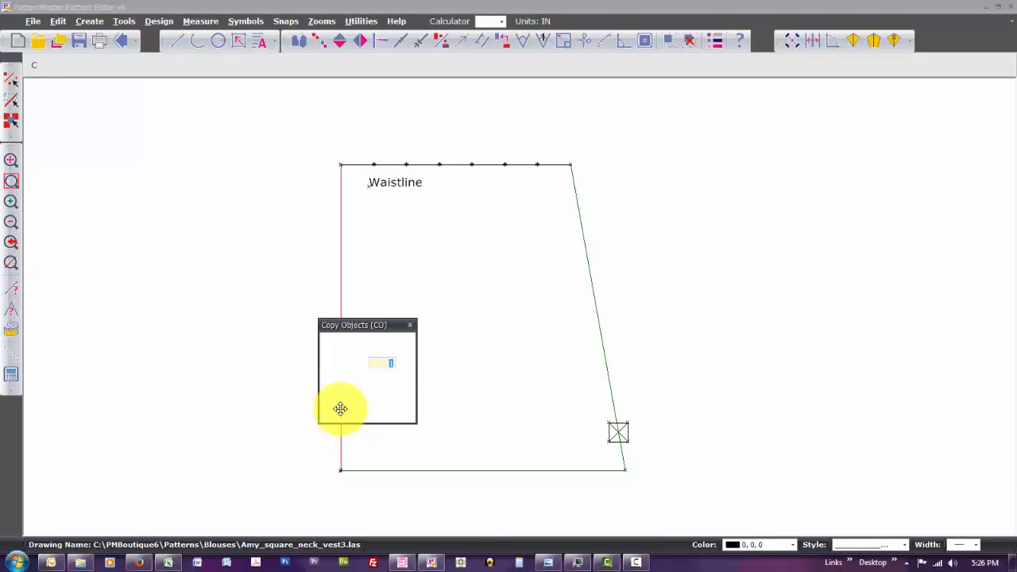
{"action": "left_click", "coordinate": [340, 409]}
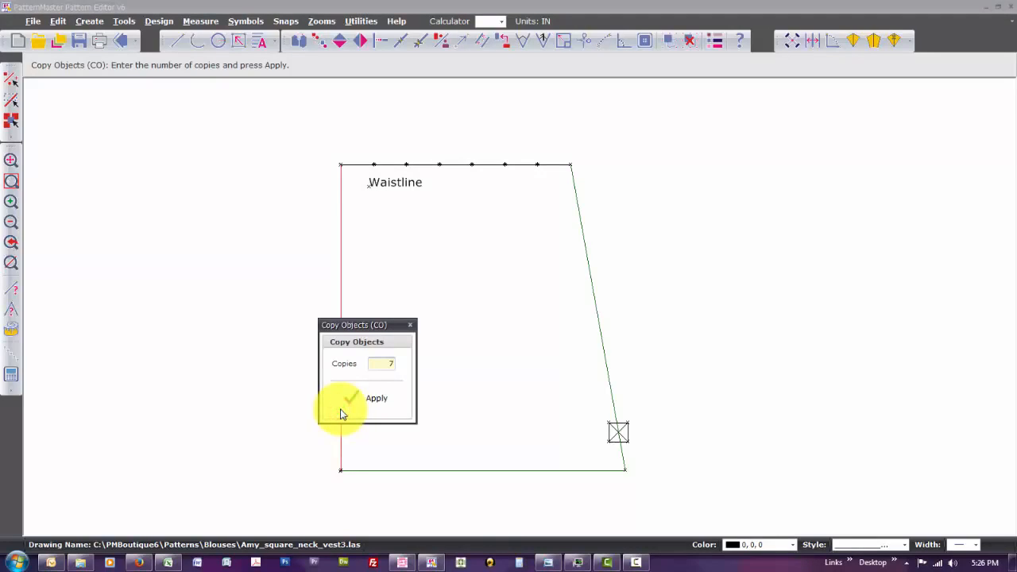
{"action": "left_click", "coordinate": [340, 411]}
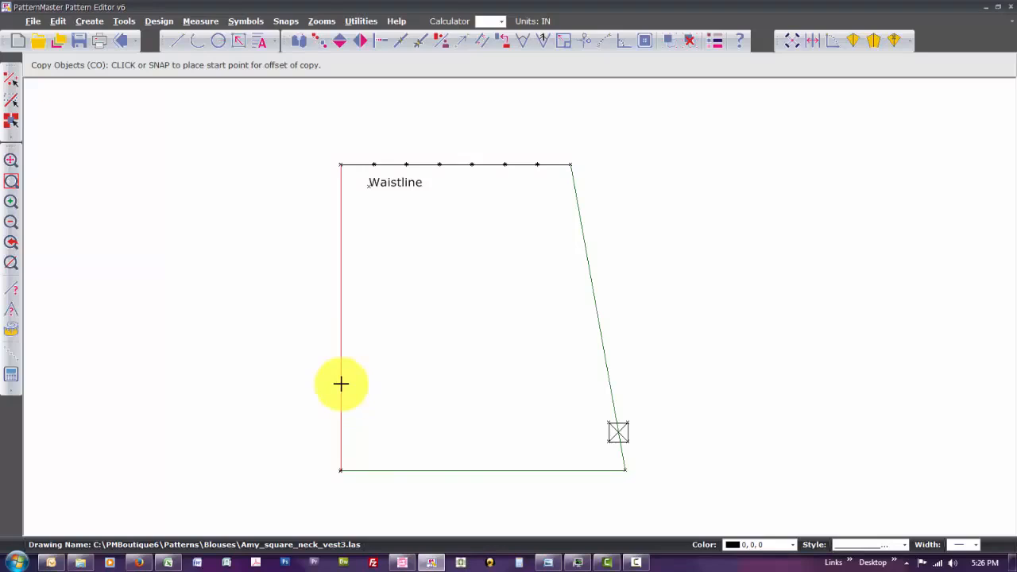
{"action": "left_click", "coordinate": [341, 383]}
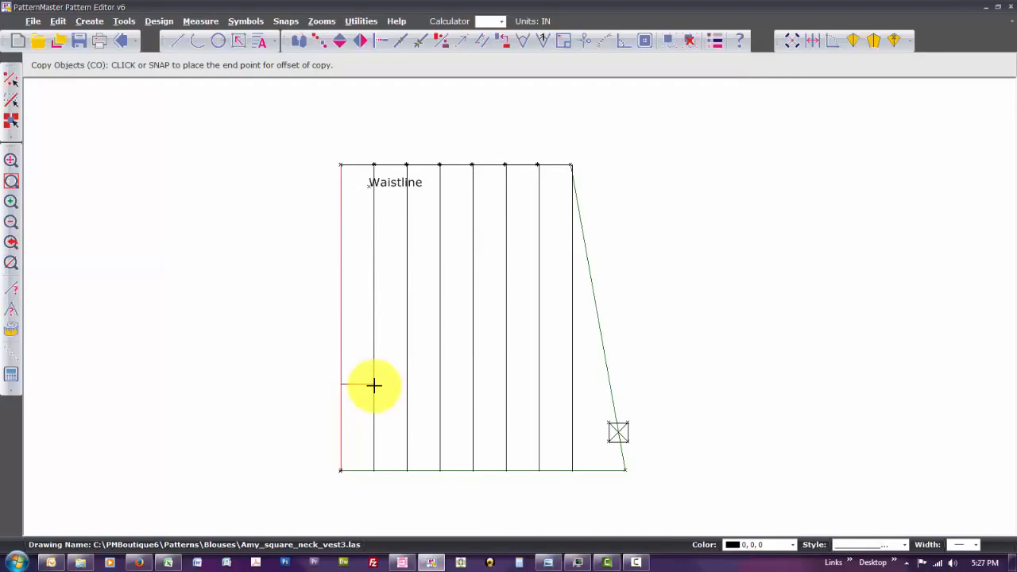
{"action": "left_click", "coordinate": [374, 385]}
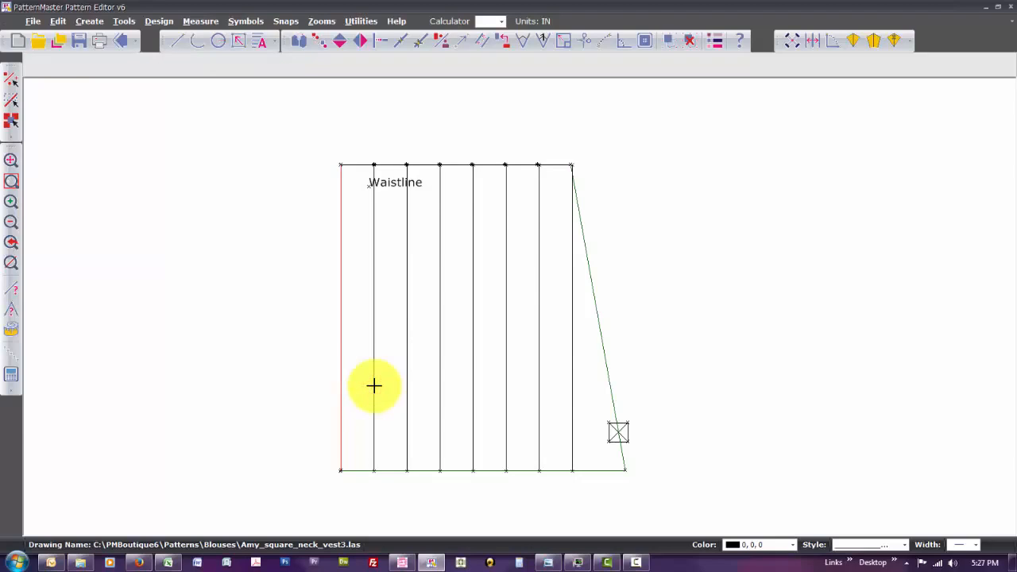
{"action": "key", "text": "ctrl+z"}
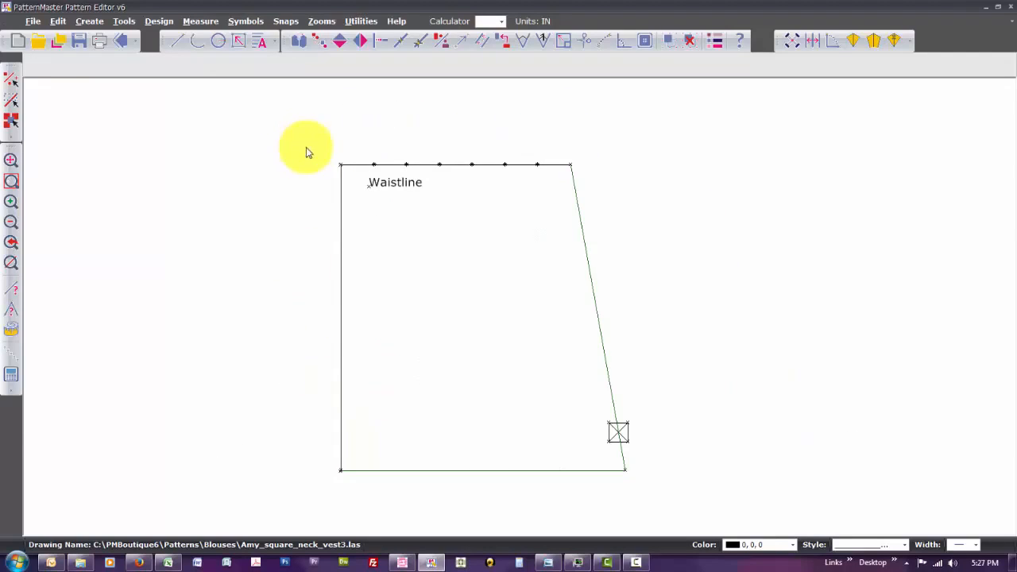
{"action": "left_click_drag", "start_coordinate": [311, 150], "coordinate": [595, 186]}
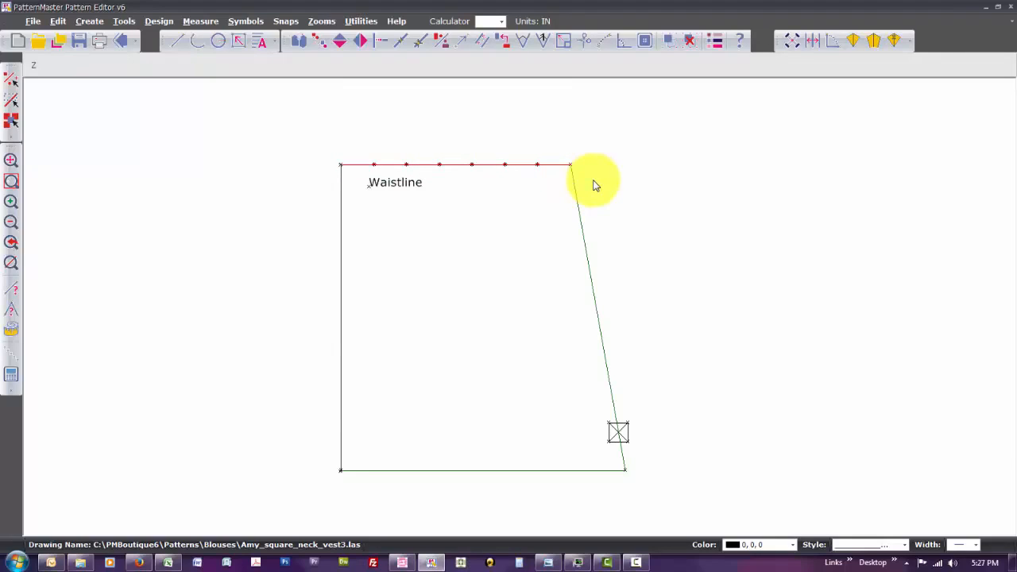
Copy the left edge line seven times, spaced one waistline-point interval apart, across the piece
{"action": "key", "text": "z"}
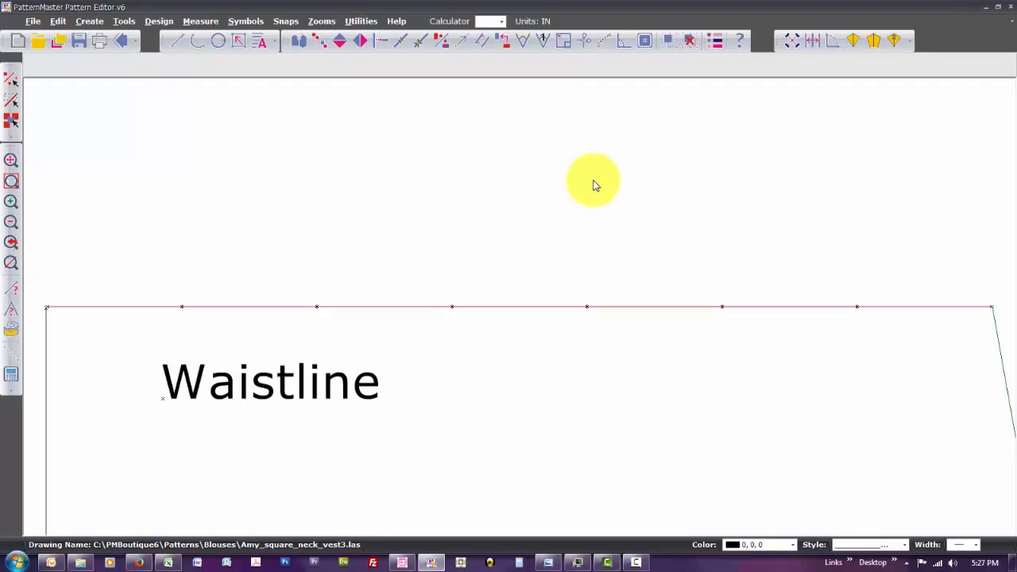
{"action": "left_click", "coordinate": [46, 387]}
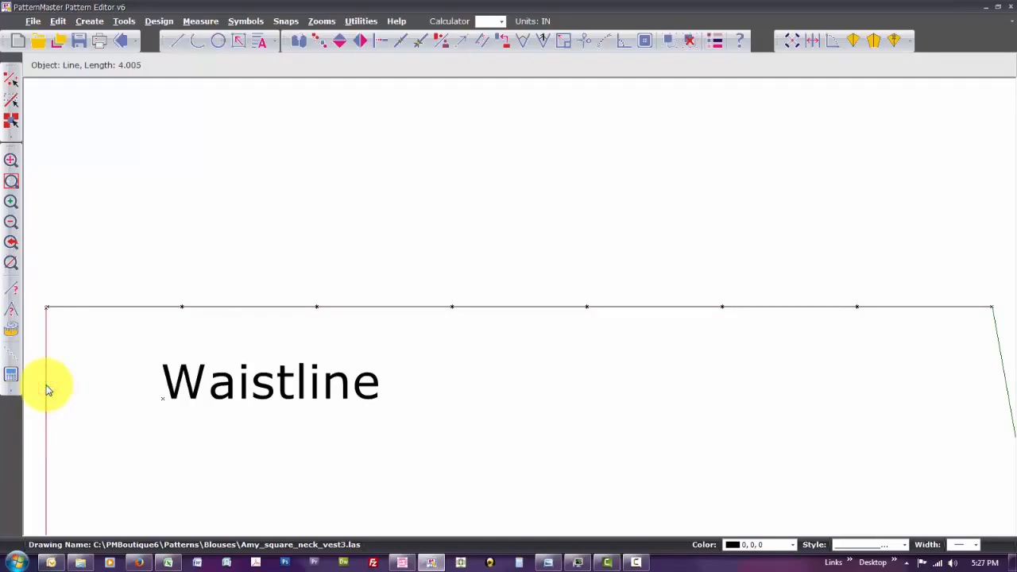
{"action": "key", "text": "c"}
{"action": "key", "text": "o"}
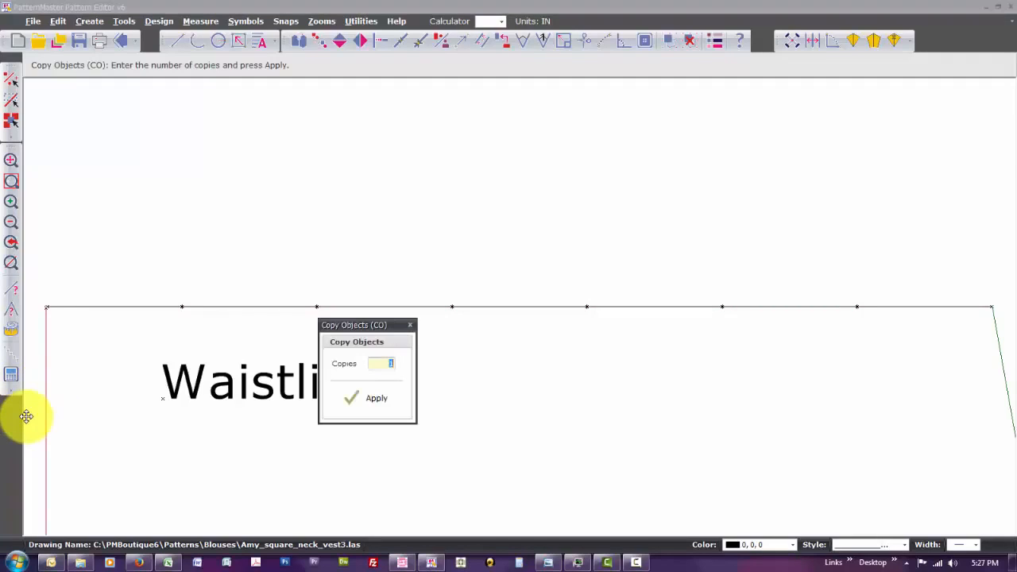
{"action": "key", "text": "Return"}
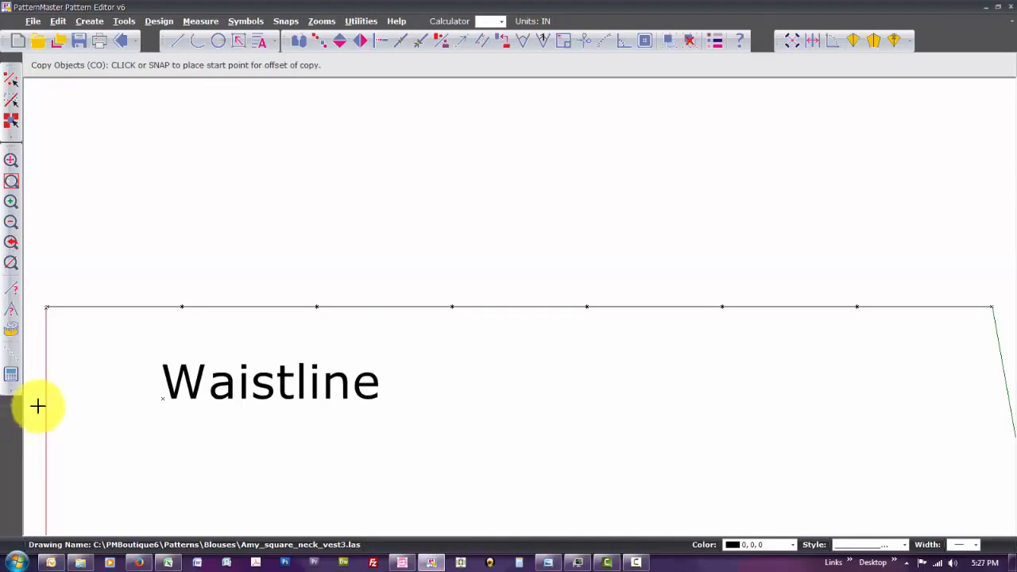
{"action": "left_click", "coordinate": [46, 408]}
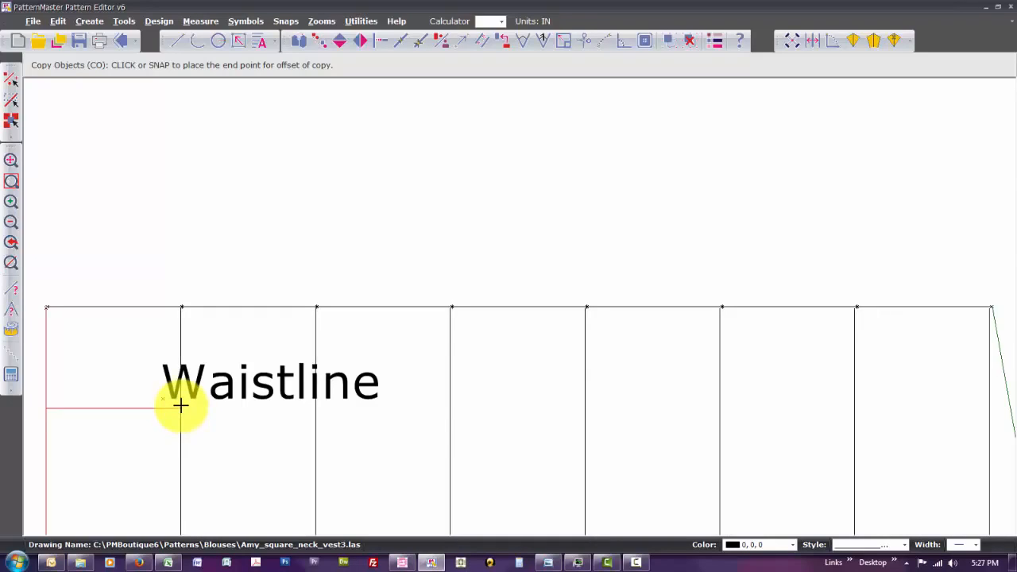
{"action": "left_click", "coordinate": [181, 406]}
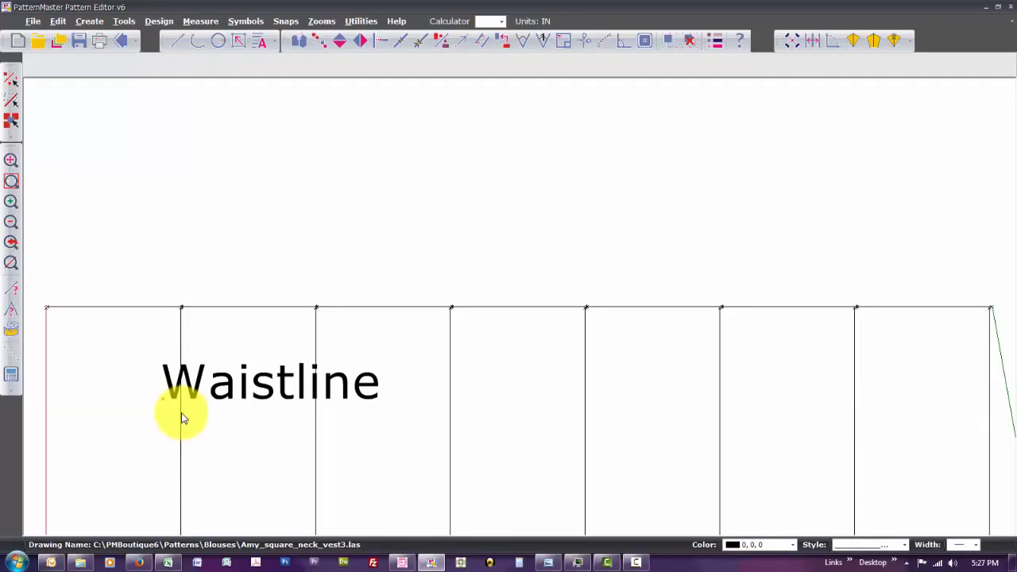
{"action": "key", "text": "Return"}
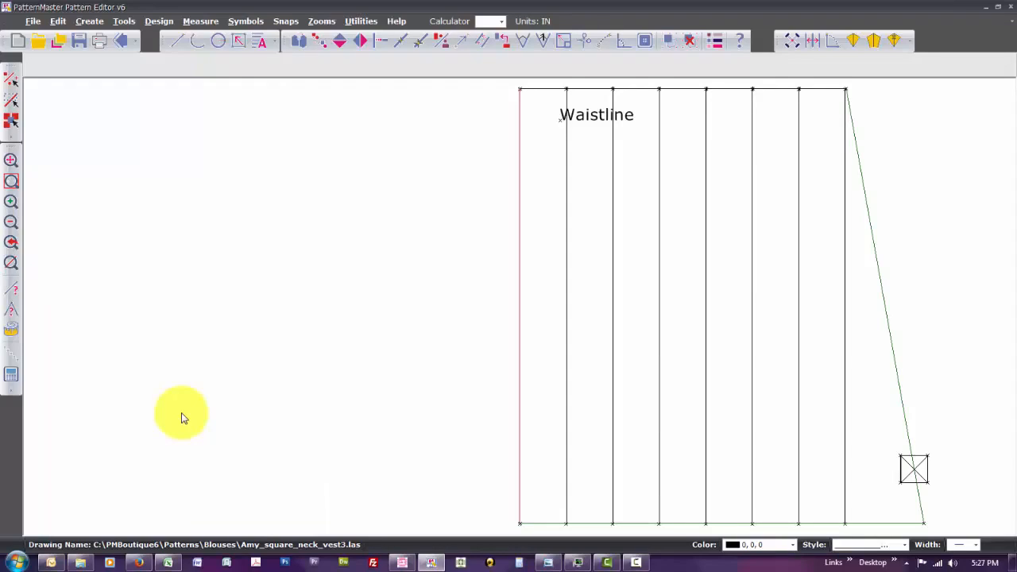
{"action": "left_click", "coordinate": [552, 89]}
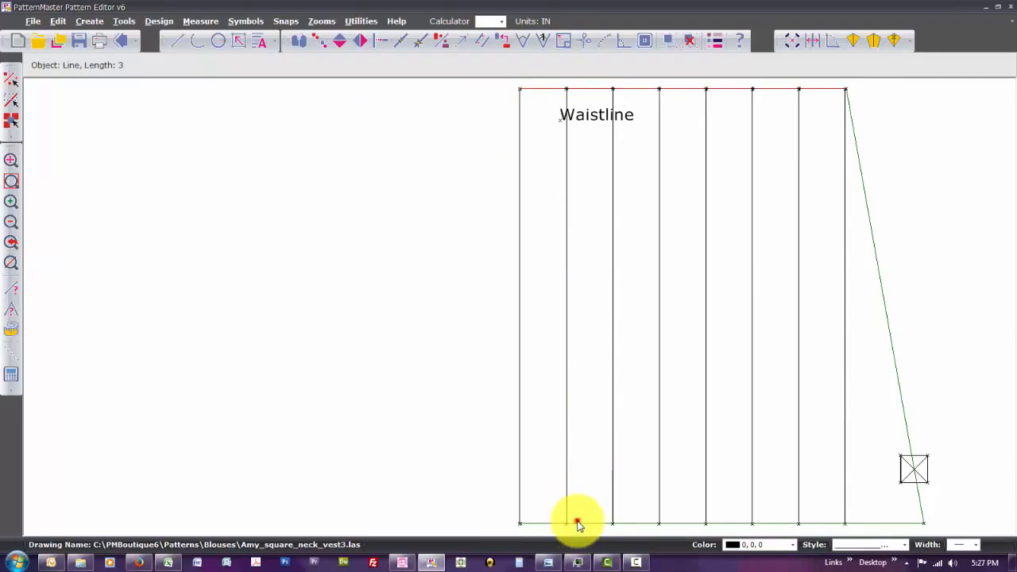
{"action": "left_click", "coordinate": [578, 524], "text": "shift"}
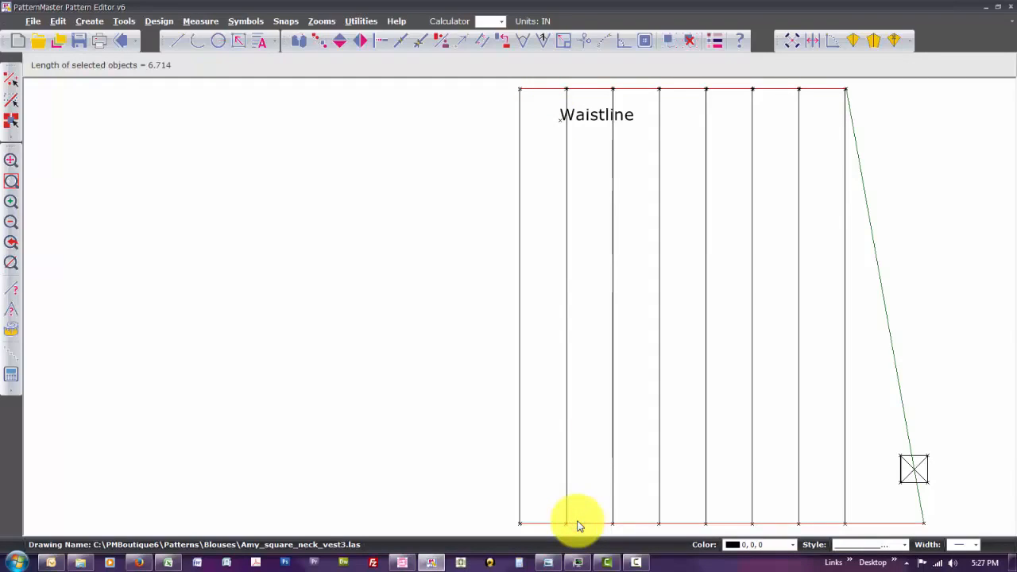
{"action": "key", "text": "Escape"}
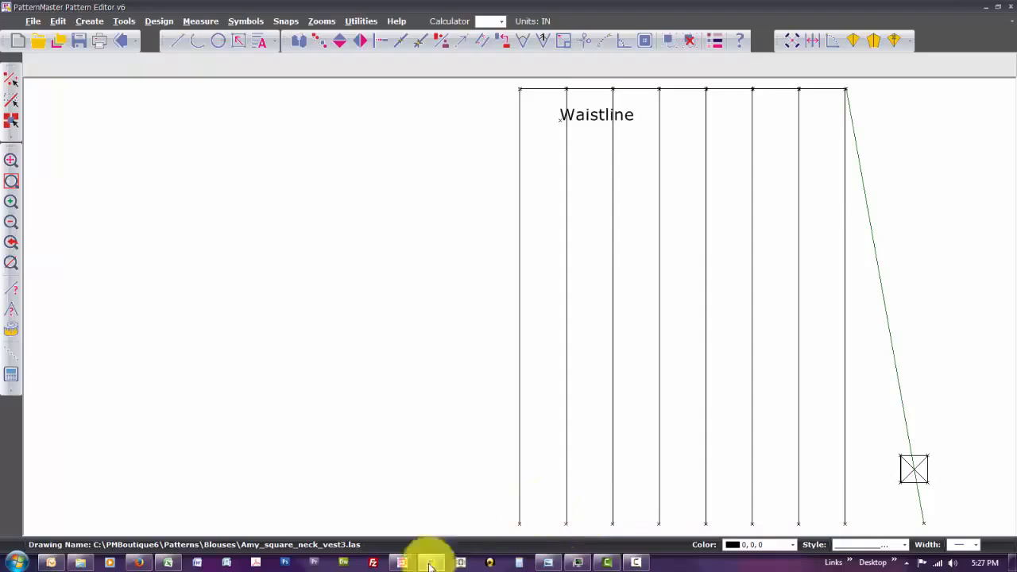
{"action": "left_click", "coordinate": [517, 563]}
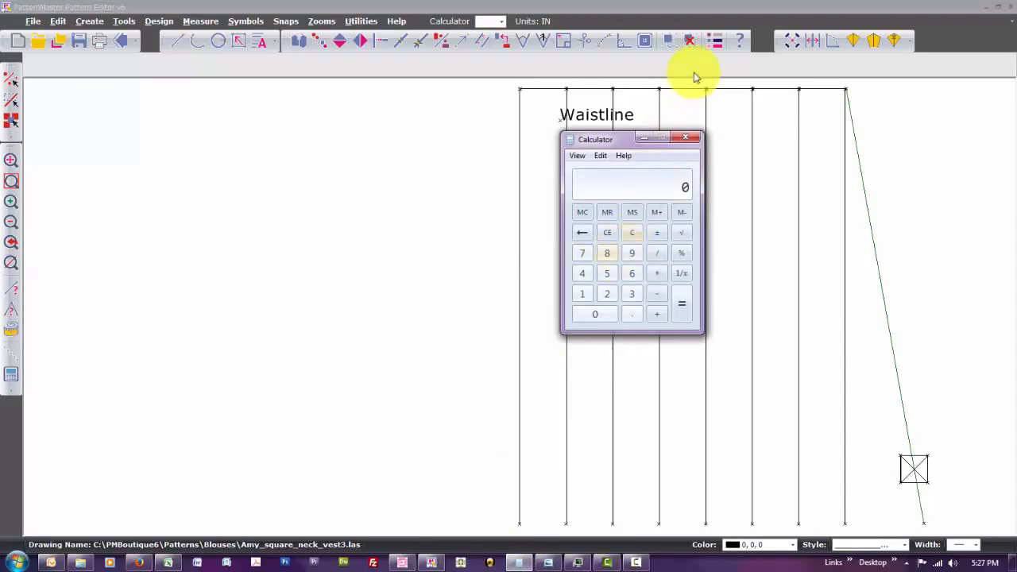
{"action": "left_click", "coordinate": [696, 139]}
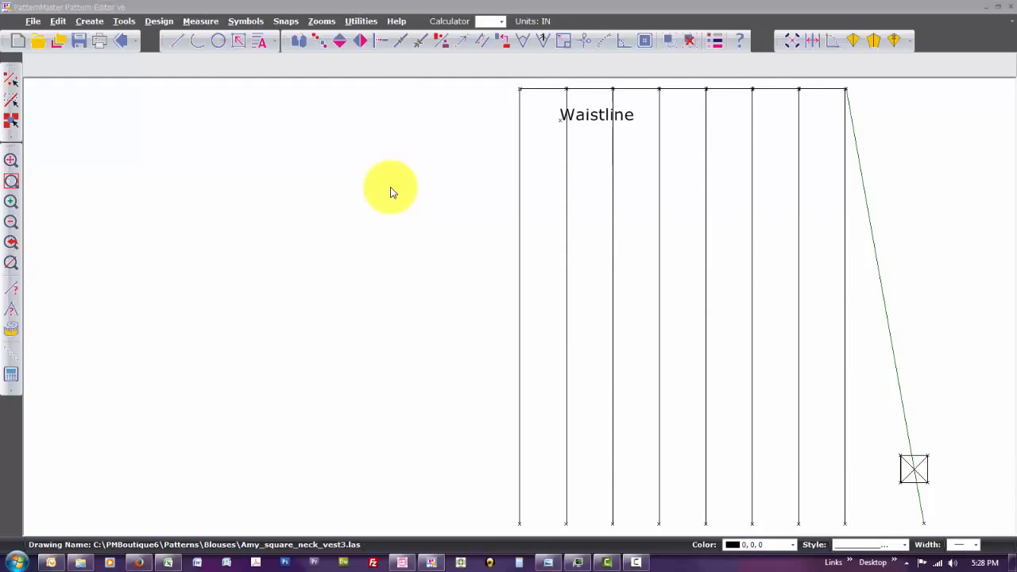
{"action": "left_click", "coordinate": [9, 222]}
{"action": "left_click", "coordinate": [8, 223]}
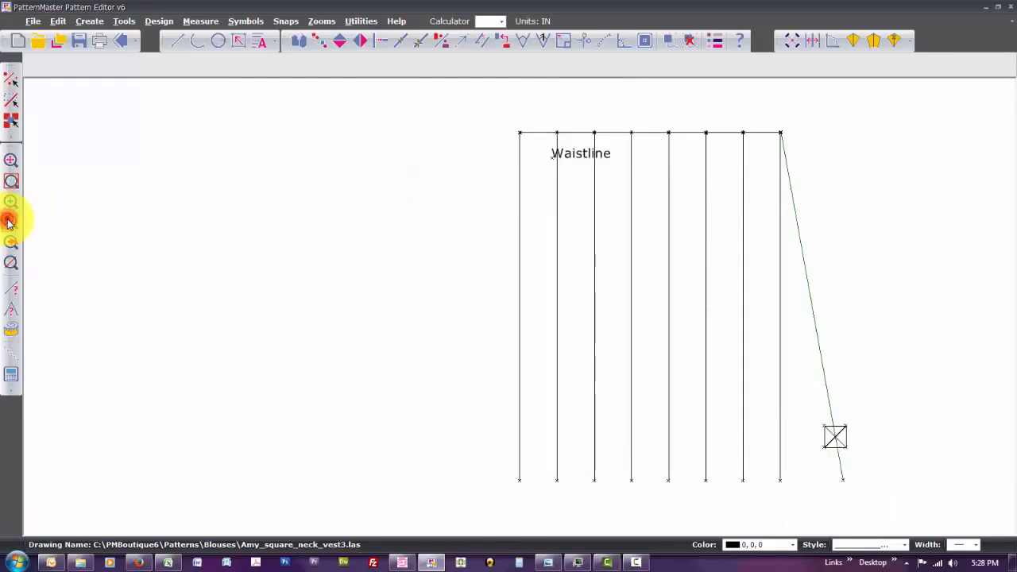
Bring the vest into view and select its 3.625 in lower-front edge
{"action": "left_click", "coordinate": [8, 222]}
{"action": "left_click", "coordinate": [9, 222]}
{"action": "left_click", "coordinate": [9, 222]}
{"action": "left_click", "coordinate": [9, 222]}
{"action": "left_click", "coordinate": [8, 222]}
{"action": "left_click", "coordinate": [9, 222]}
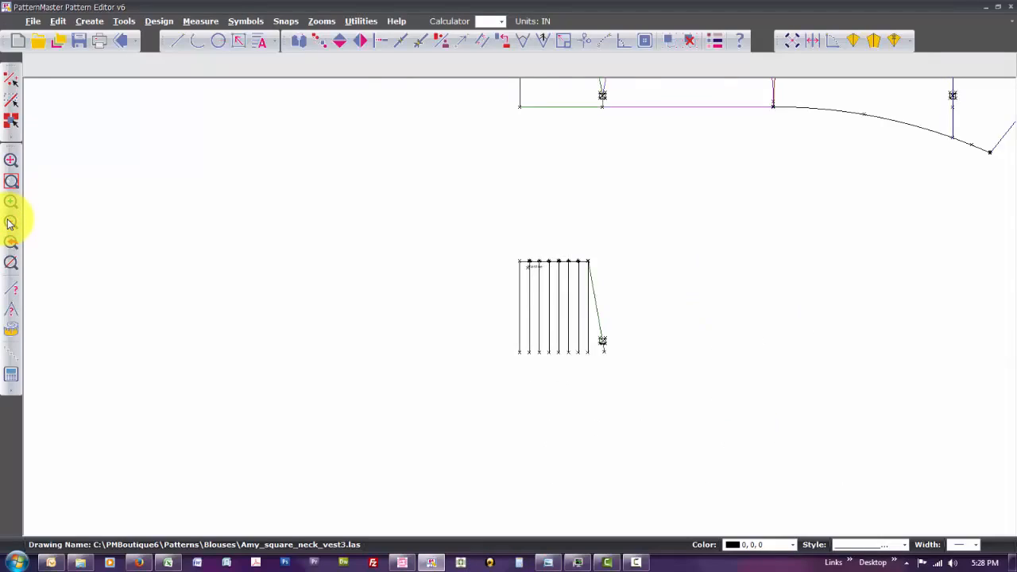
{"action": "scroll", "coordinate": [9, 223], "scroll_direction": "up", "scroll_amount": 3}
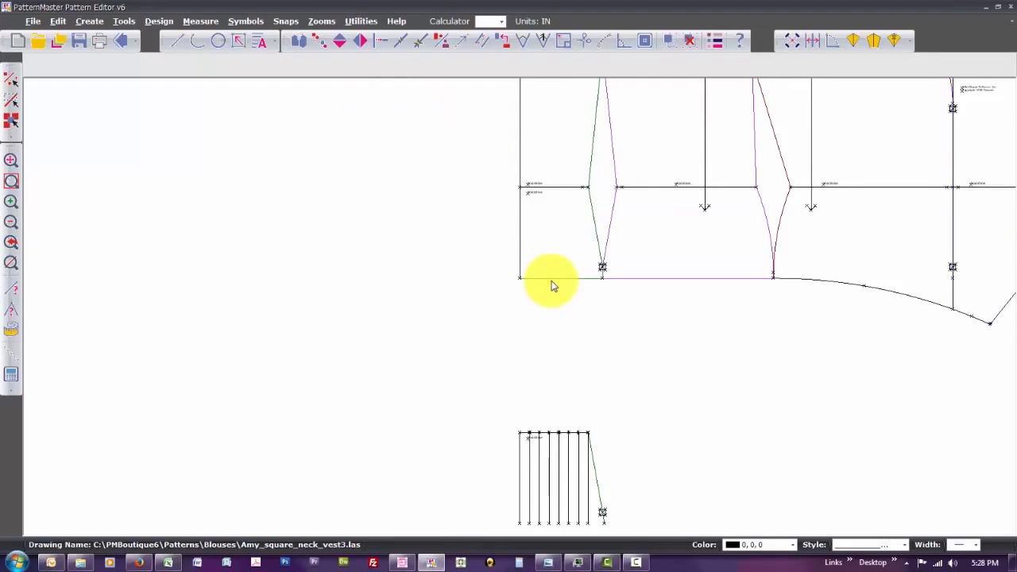
{"action": "left_click", "coordinate": [552, 279]}
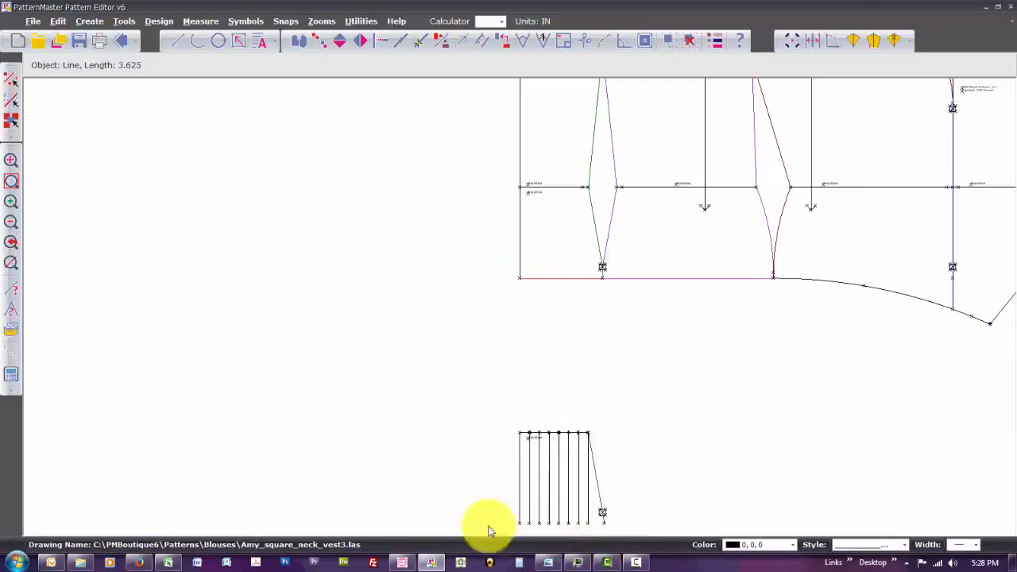
Compute 3.625 × 4 = 14.5 in the Calculator
{"action": "left_click", "coordinate": [522, 562]}
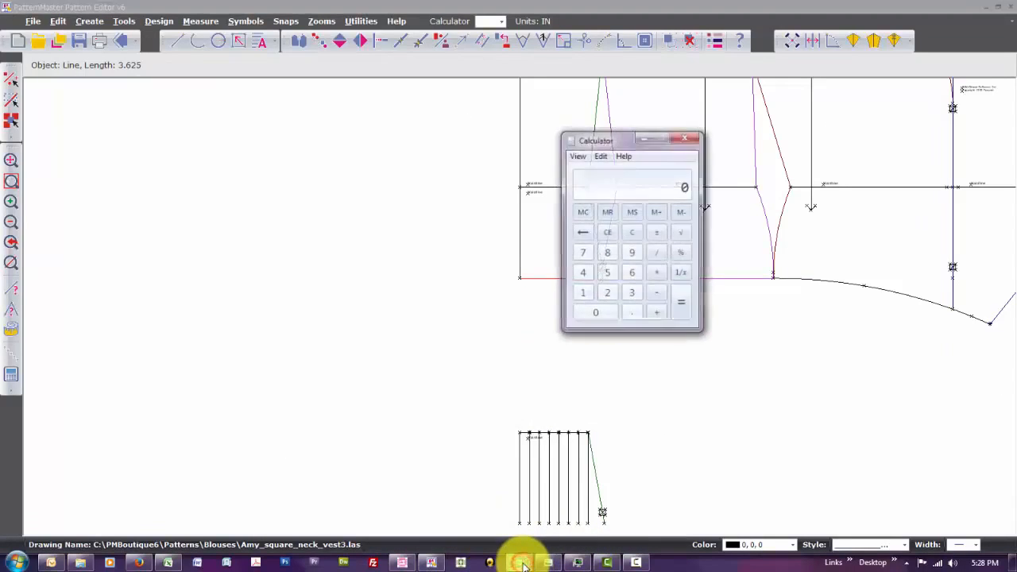
{"action": "type", "text": "3.6"}
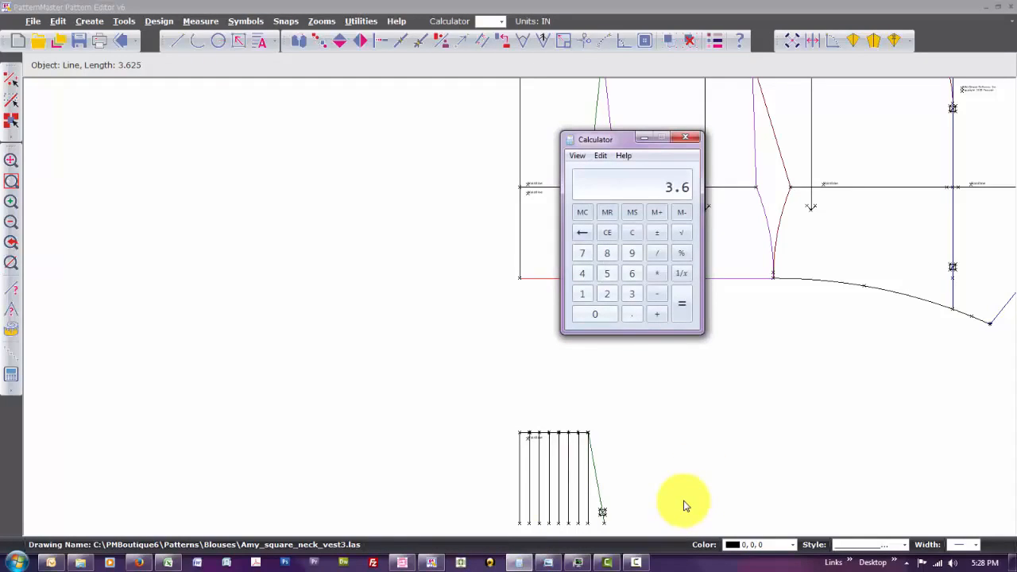
{"action": "type", "text": "25"}
{"action": "key", "text": "asterisk"}
{"action": "type", "text": "4"}
{"action": "key", "text": "Return"}
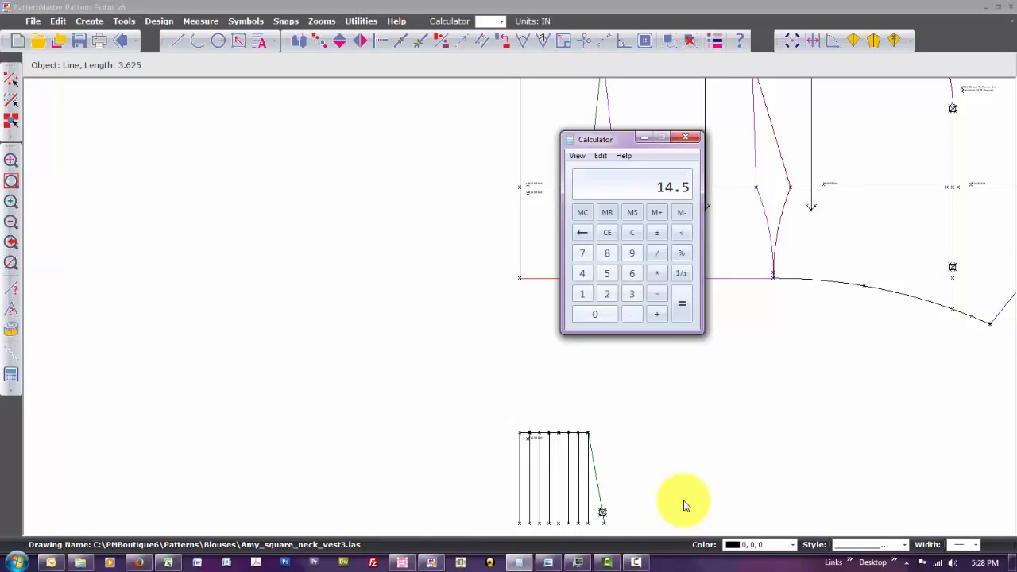
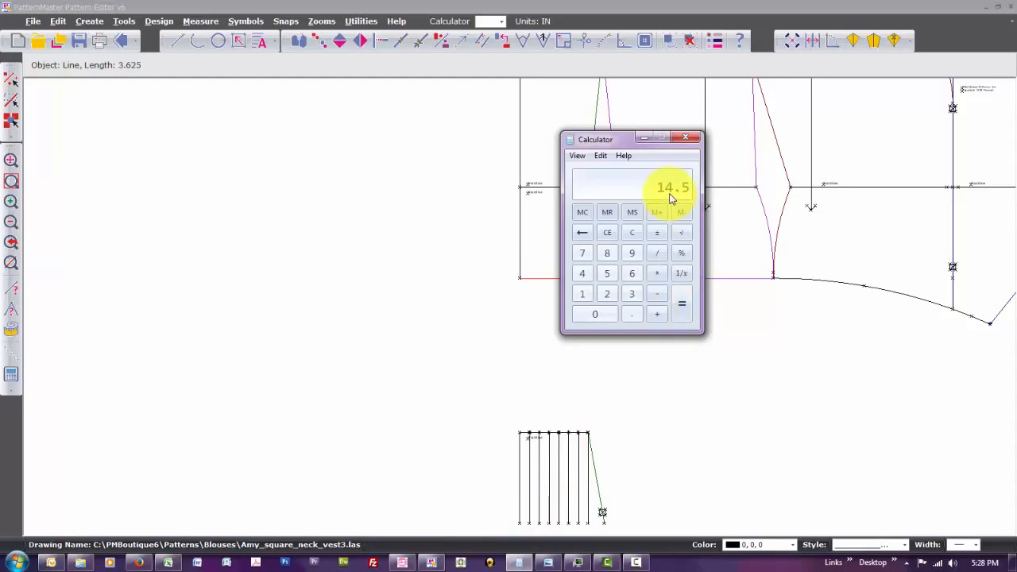
Divide 14.5 by 6 in the Calculator
{"action": "key", "text": "slash"}
{"action": "key", "text": "6"}
{"action": "key", "text": "Return"}
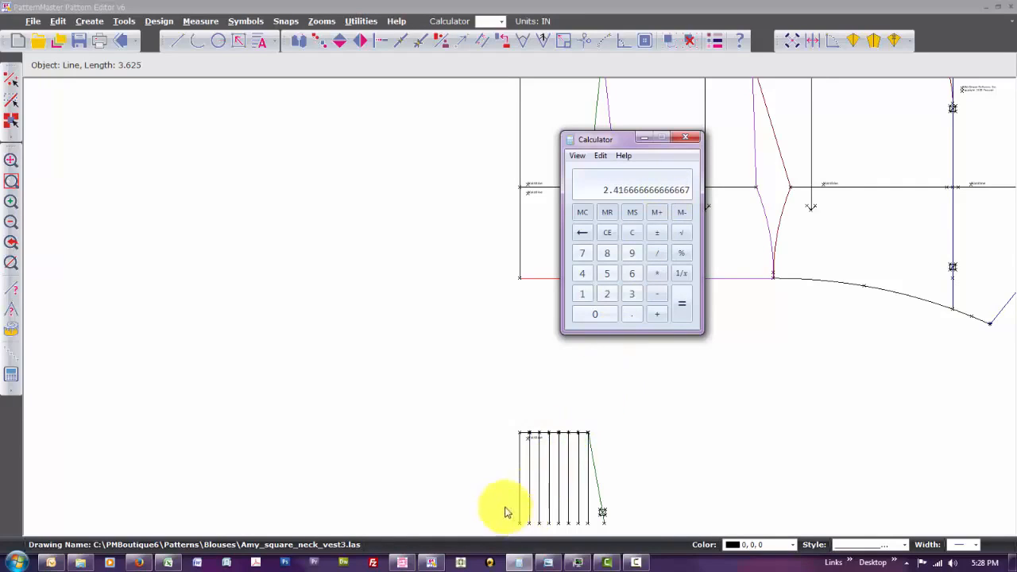
Clear, compute 3.625 × 2 ÷ 2 ÷ 6 to get 0.604, then close the Calculator
{"action": "left_click", "coordinate": [633, 233]}
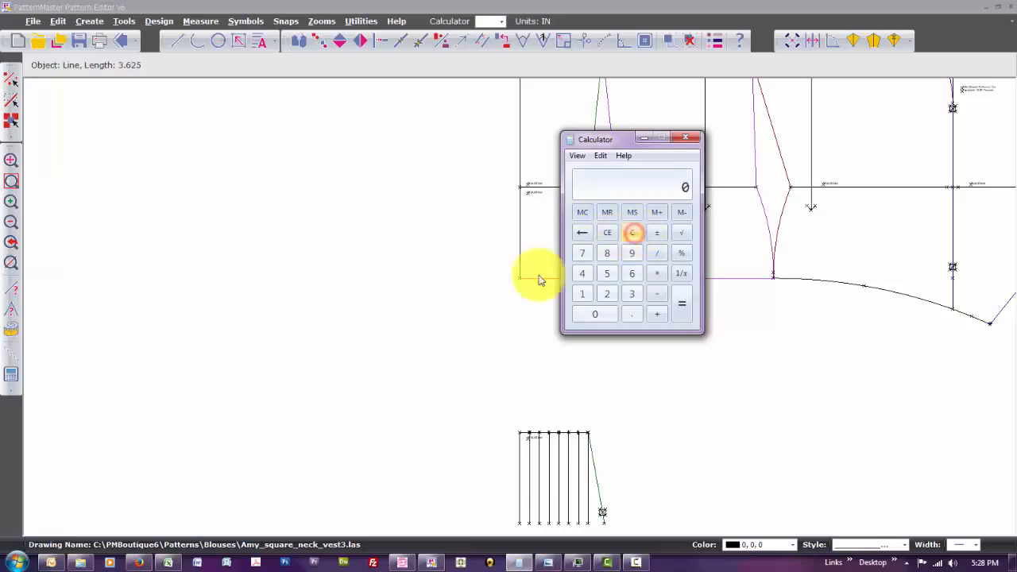
{"action": "type", "text": "3.625"}
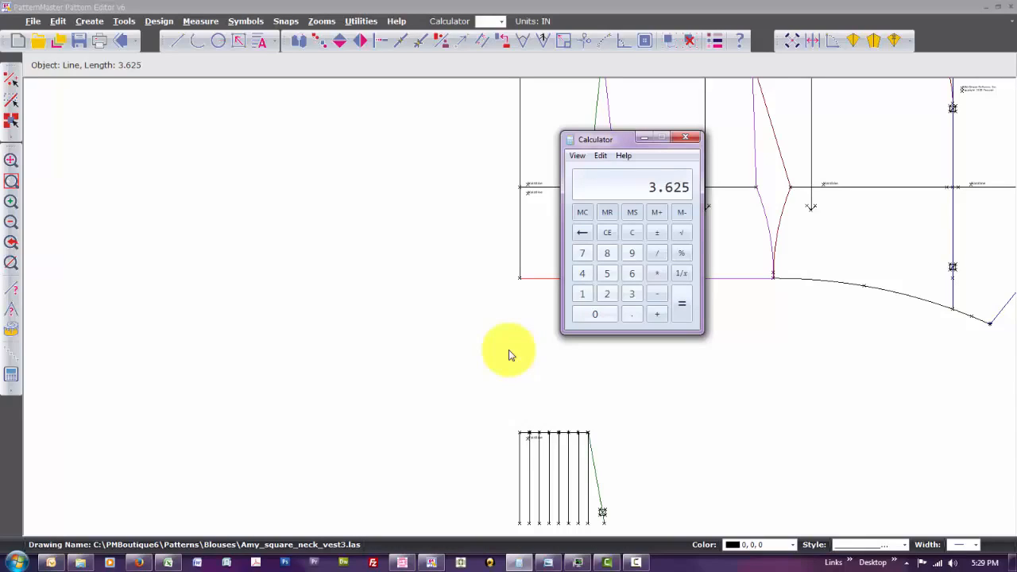
{"action": "key", "text": "asterisk"}
{"action": "type", "text": "2"}
{"action": "key", "text": "Return"}
{"action": "key", "text": "slash"}
{"action": "type", "text": "2"}
{"action": "key", "text": "Return"}
{"action": "key", "text": "slash"}
{"action": "type", "text": "6"}
{"action": "key", "text": "Return"}
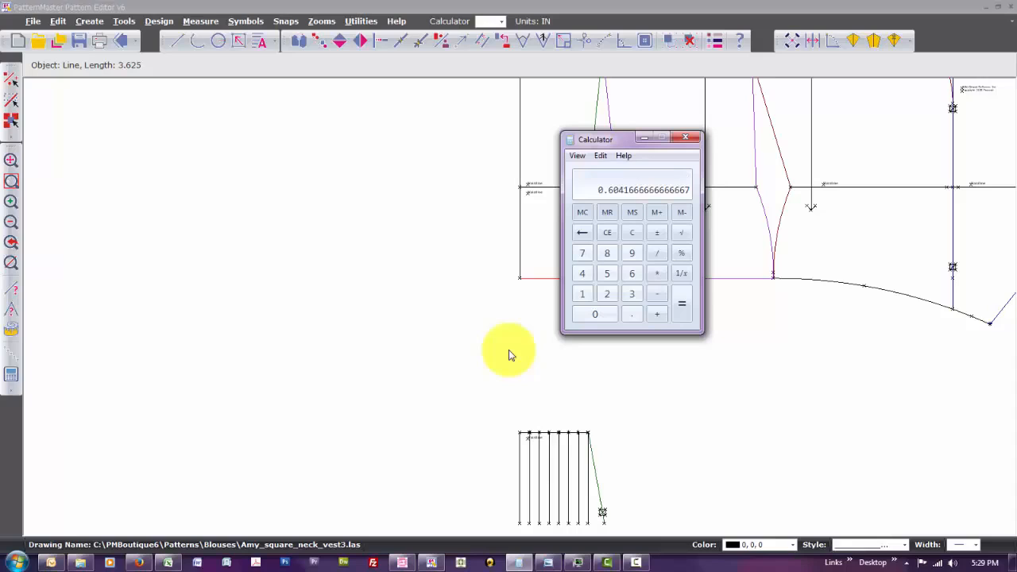
{"action": "left_click", "coordinate": [686, 141]}
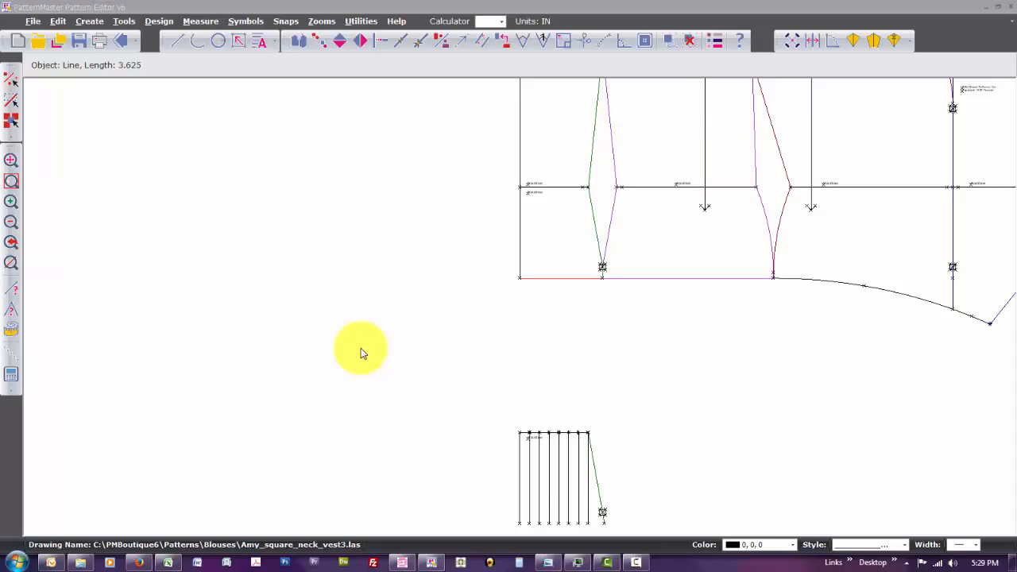
Zoom Window onto the lower slashed peplum piece
{"action": "left_click", "coordinate": [447, 388]}
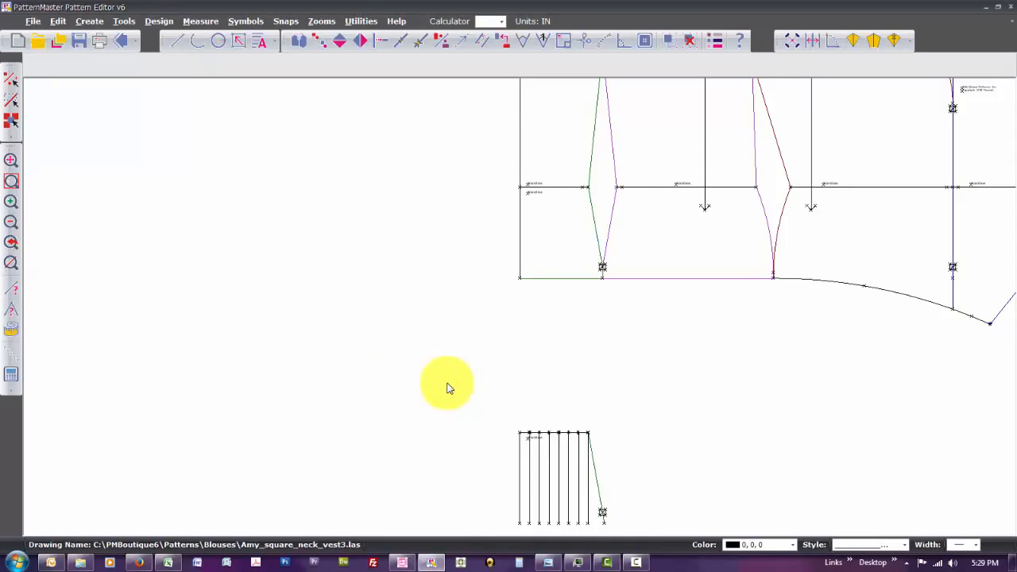
{"action": "key", "text": "z"}
{"action": "key", "text": "w"}
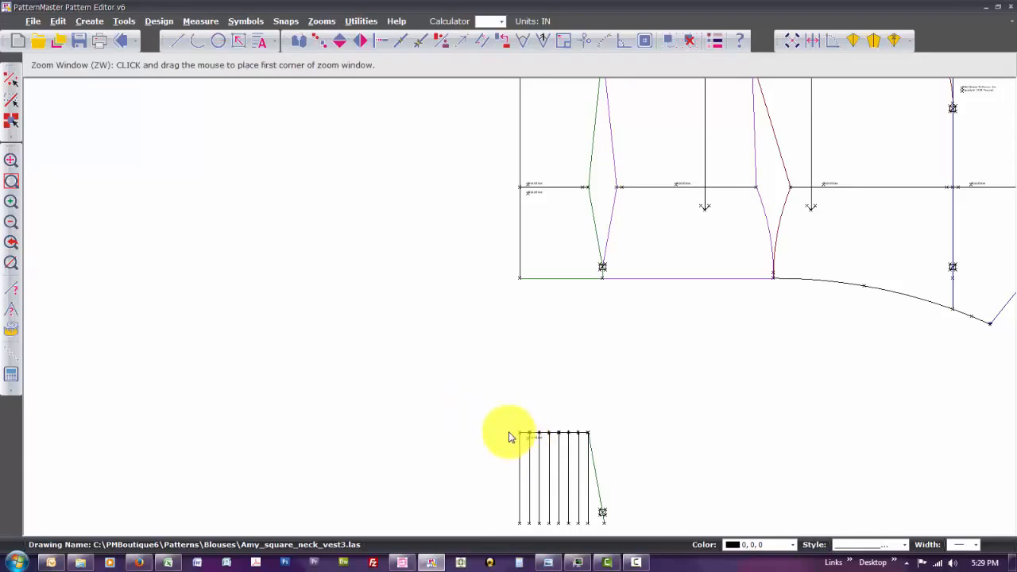
{"action": "left_click", "coordinate": [499, 407]}
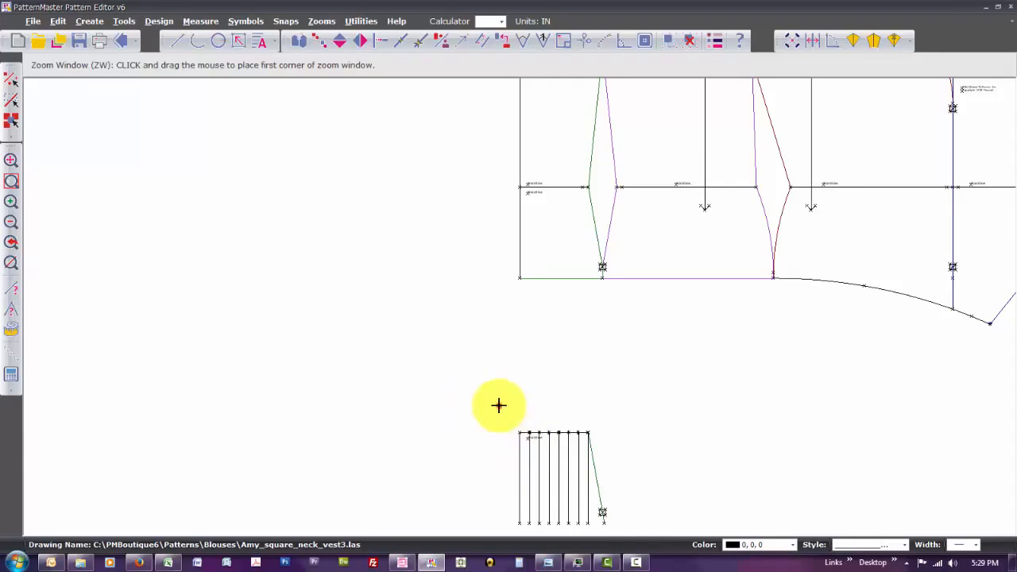
{"action": "left_click", "coordinate": [647, 538]}
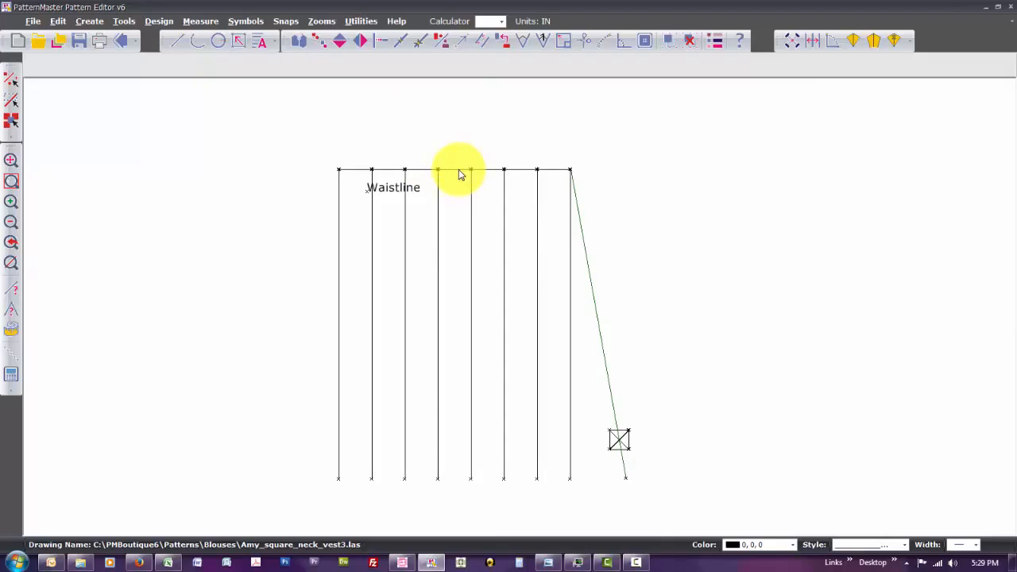
Locate a point on the waistline 1.5 in from its right end
{"action": "left_click", "coordinate": [459, 170]}
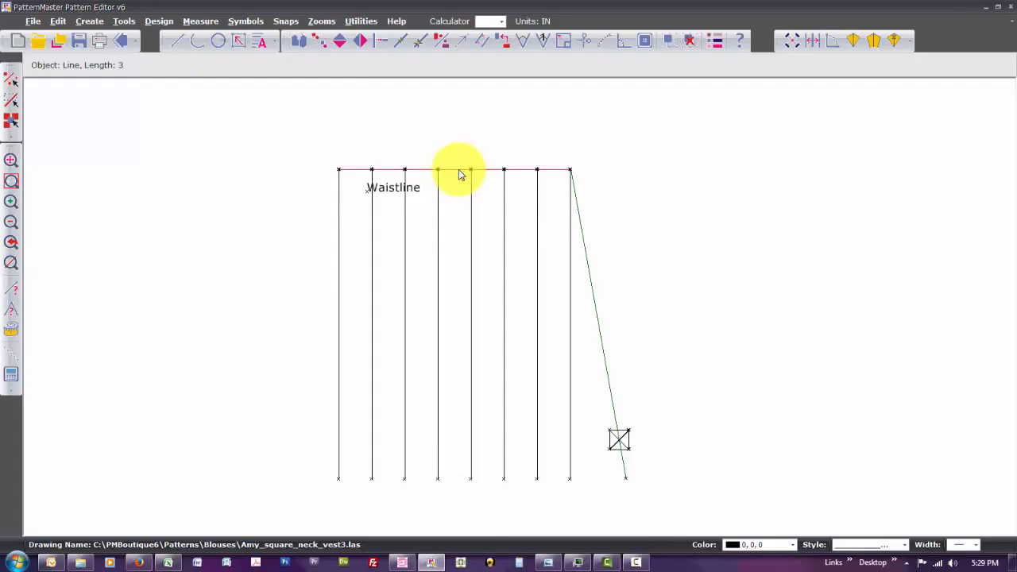
{"action": "key", "text": "l"}
{"action": "key", "text": "p"}
{"action": "left_click", "coordinate": [570, 170]}
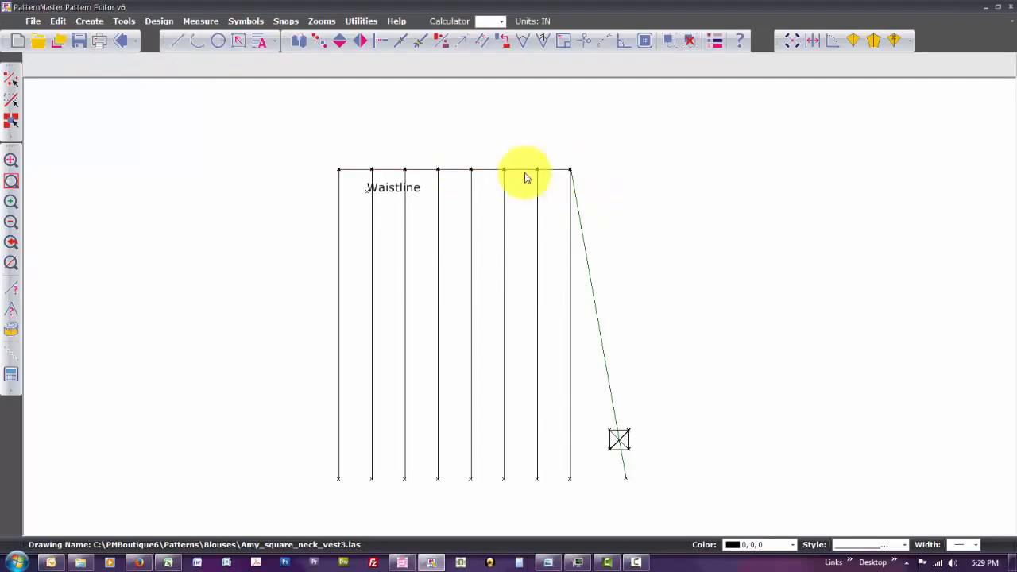
{"action": "left_click", "coordinate": [508, 170]}
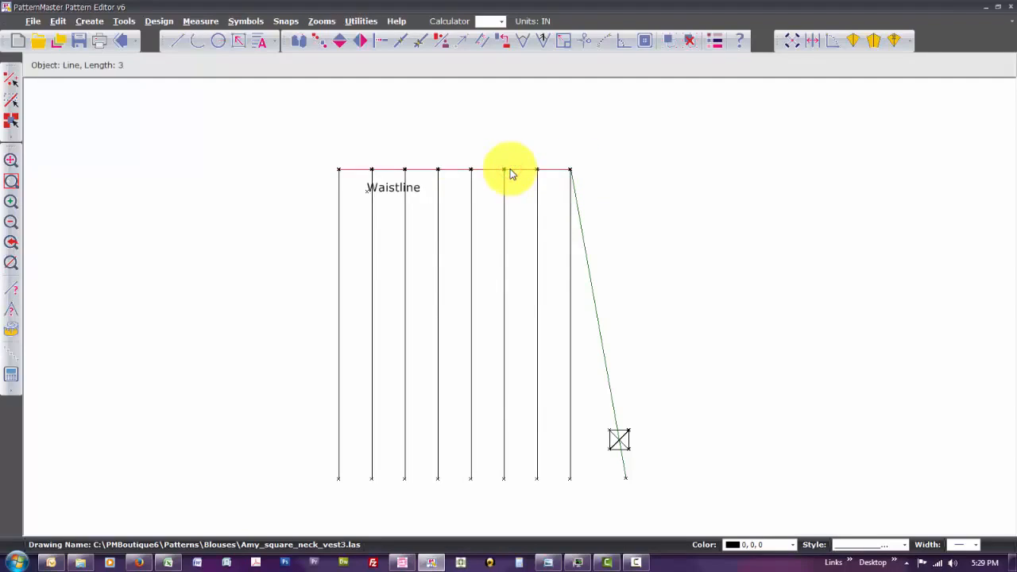
{"action": "key", "text": "l"}
{"action": "key", "text": "p"}
{"action": "left_click", "coordinate": [570, 168]}
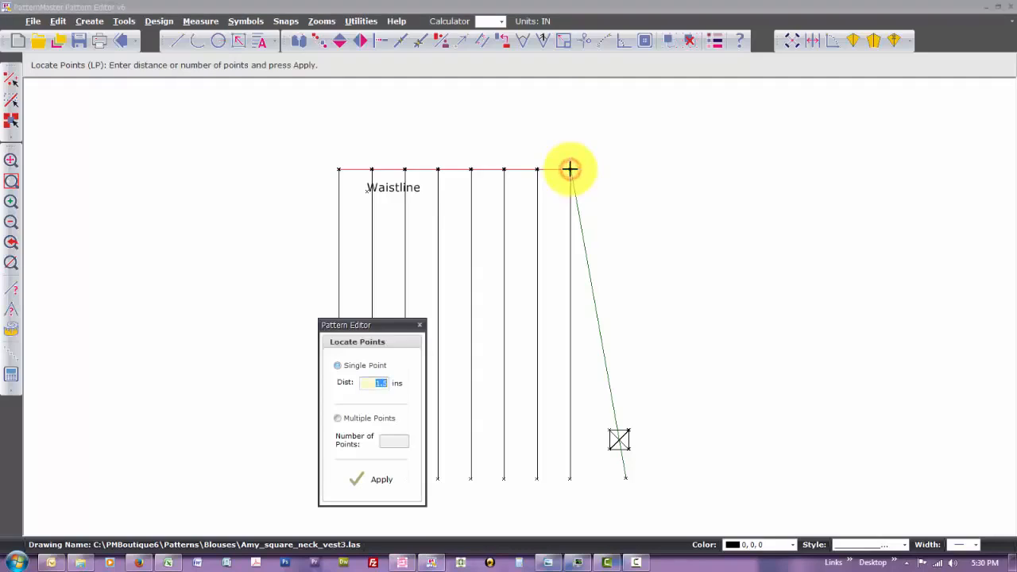
{"action": "key", "text": "Return"}
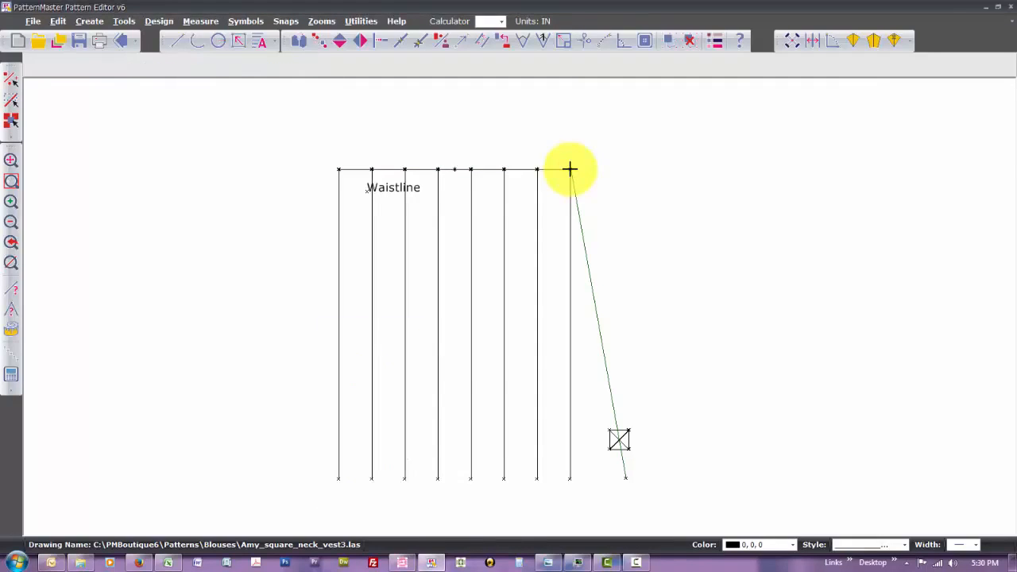
Draw a short line down from the new waistline point
{"action": "key", "text": "l"}
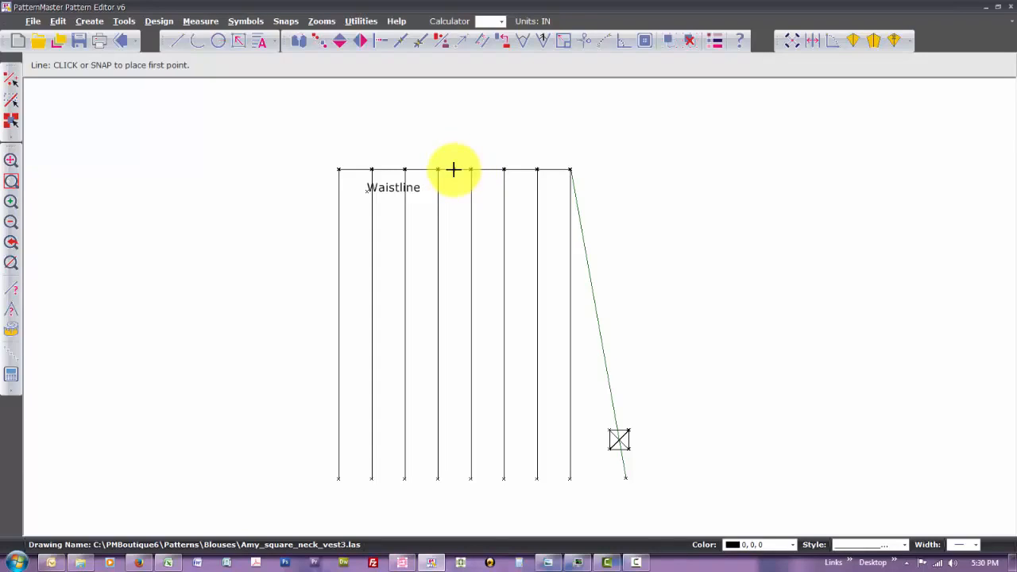
{"action": "left_click", "coordinate": [455, 169]}
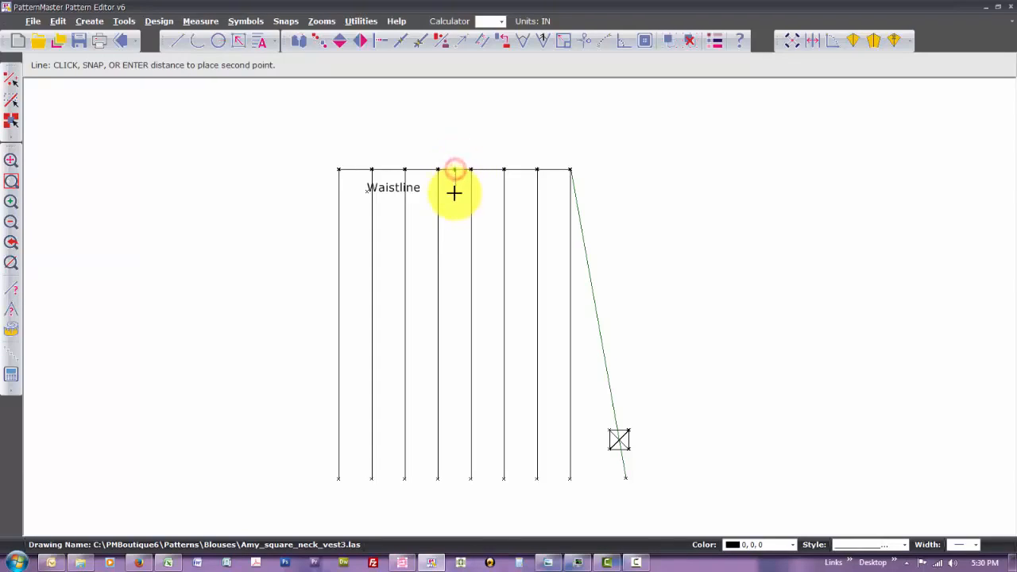
{"action": "left_click", "coordinate": [453, 193]}
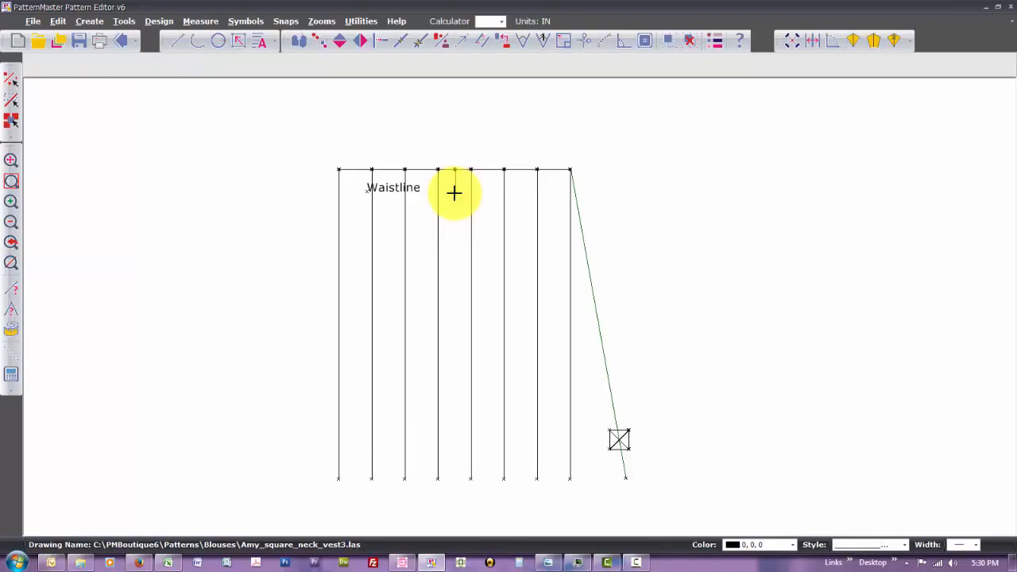
Locate a point on the left bodice Waistline segment, measured from its dart end
{"action": "key", "text": "Up"}
{"action": "key", "text": "Up"}
{"action": "key", "text": "Up"}
{"action": "key", "text": "Up"}
{"action": "key", "text": "Up"}
{"action": "key", "text": "Up"}
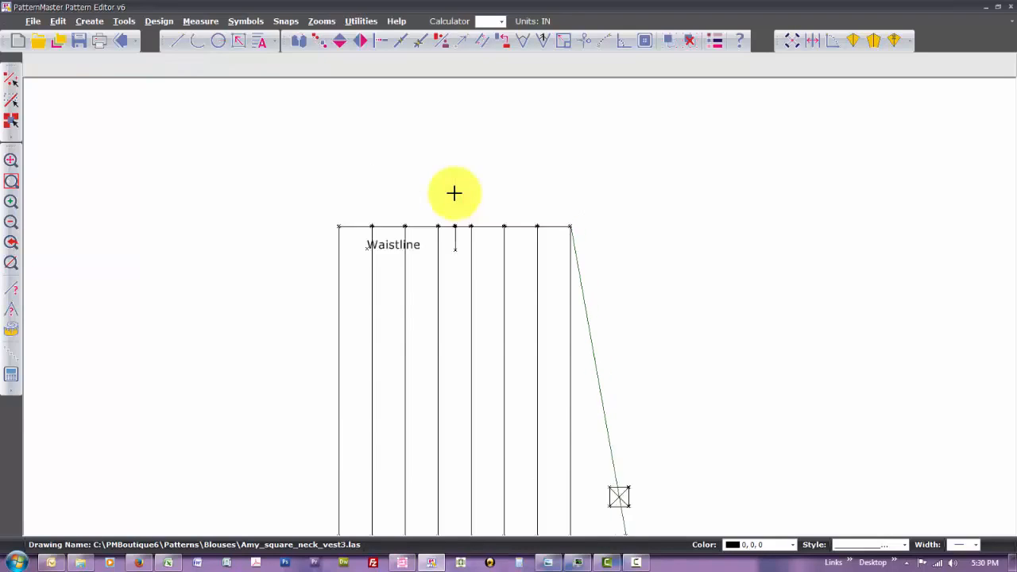
{"action": "type", "text": "z"}
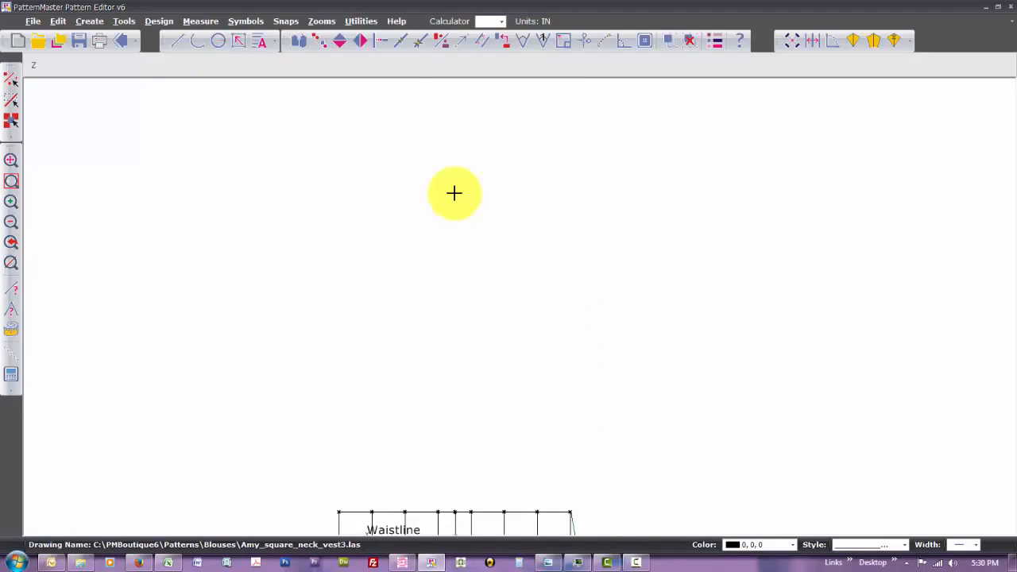
{"action": "key", "text": "Return"}
{"action": "type", "text": "z"}
{"action": "key", "text": "Return"}
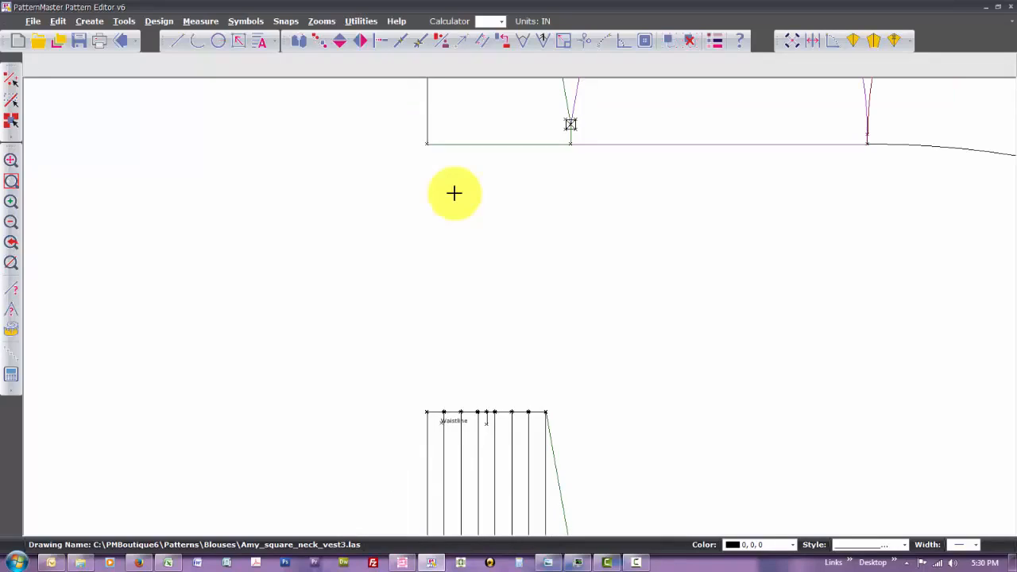
{"action": "key", "text": "Up"}
{"action": "key", "text": "Up"}
{"action": "key", "text": "Up"}
{"action": "key", "text": "Up"}
{"action": "key", "text": "Up"}
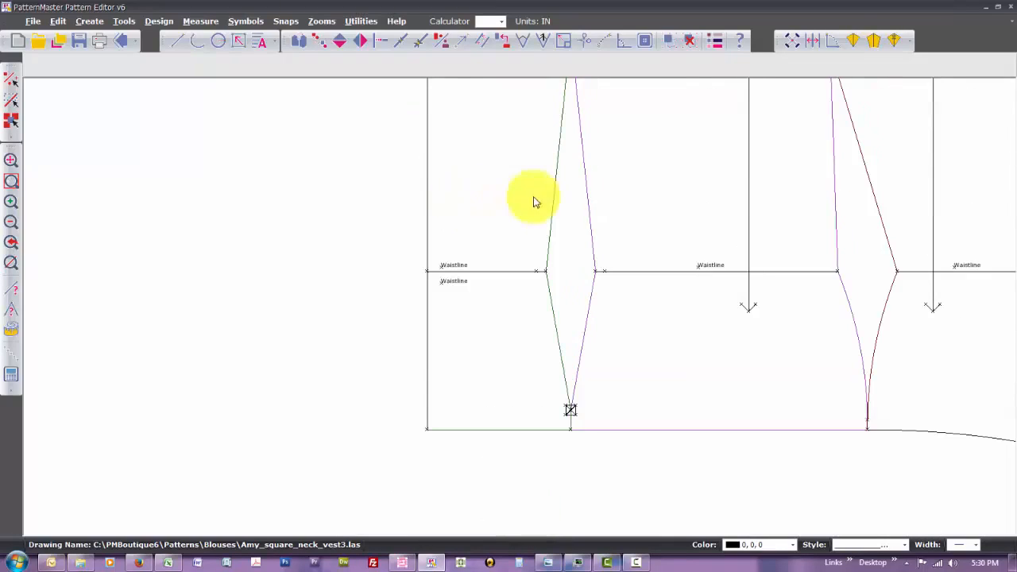
{"action": "left_click", "coordinate": [509, 271]}
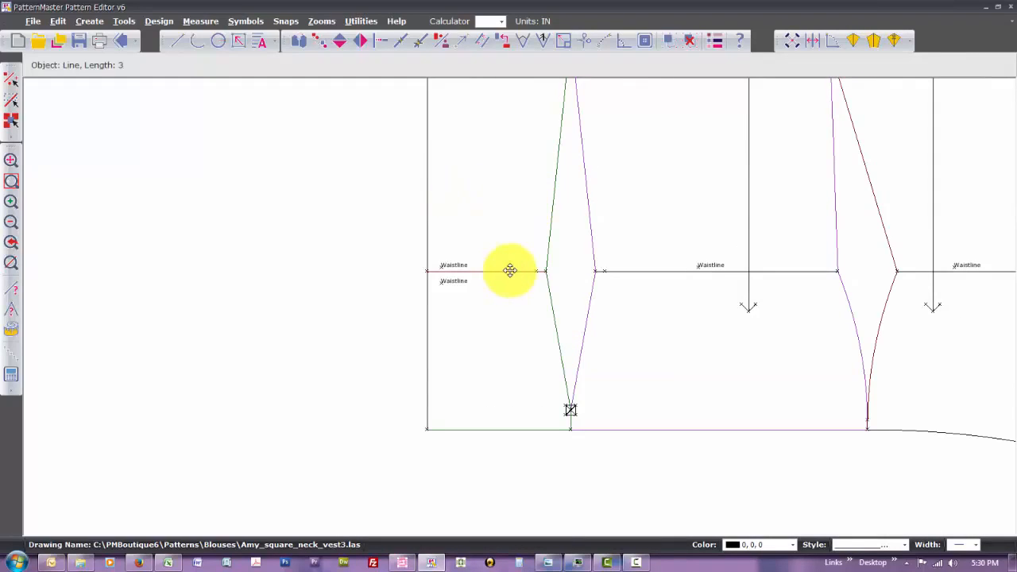
{"action": "type", "text": "lp"}
{"action": "key", "text": "Return"}
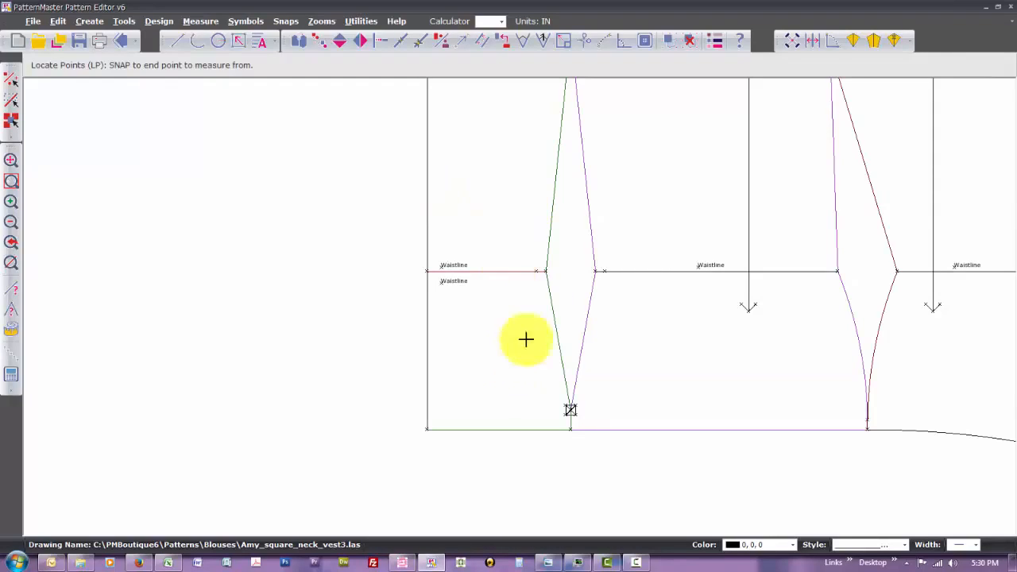
{"action": "left_click", "coordinate": [546, 271]}
{"action": "key", "text": "Return"}
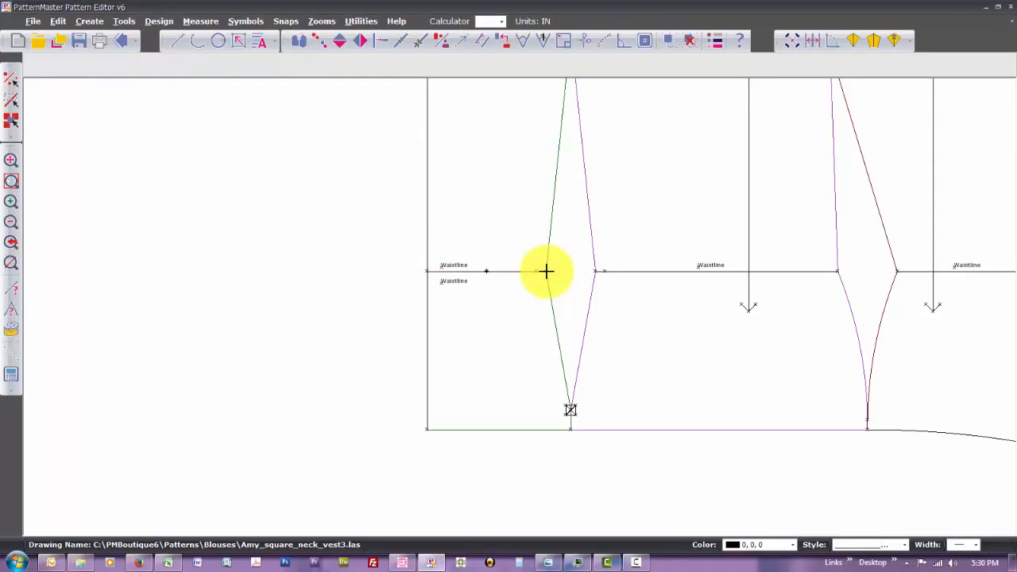
Draw a short vertical line down through the located waistline point
{"action": "type", "text": "l"}
{"action": "key", "text": "Return"}
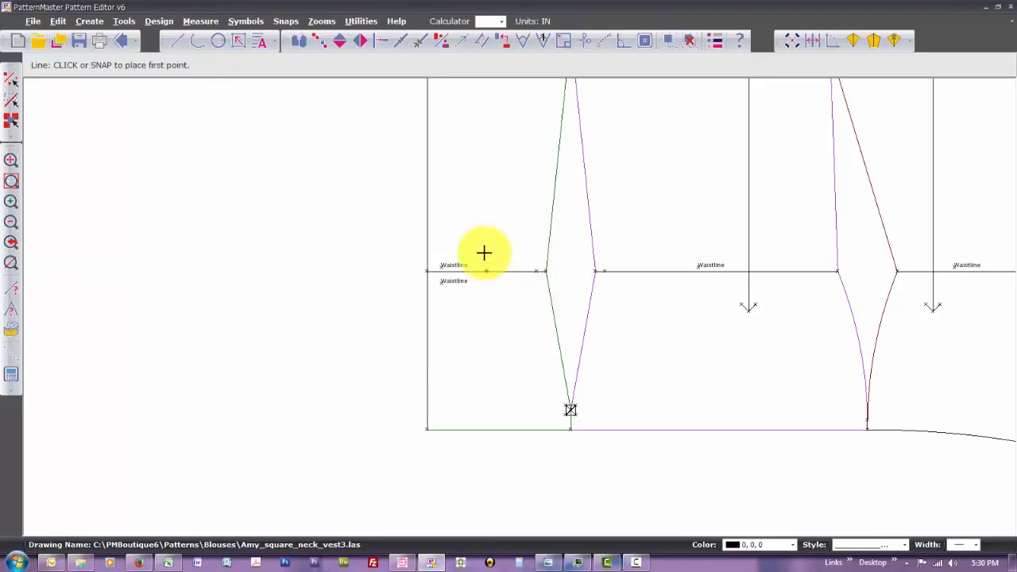
{"action": "left_click", "coordinate": [487, 256]}
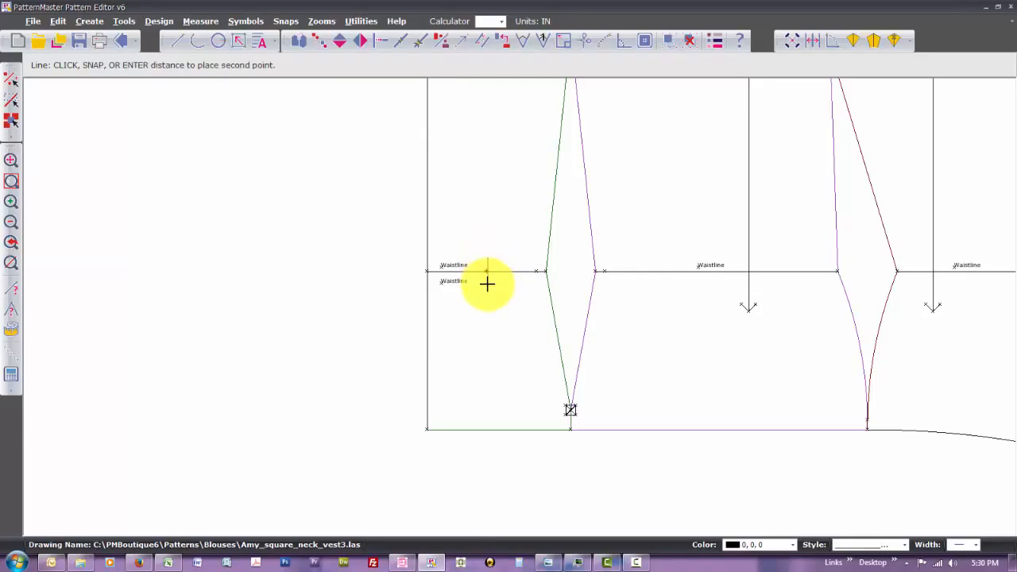
{"action": "left_click", "coordinate": [487, 284]}
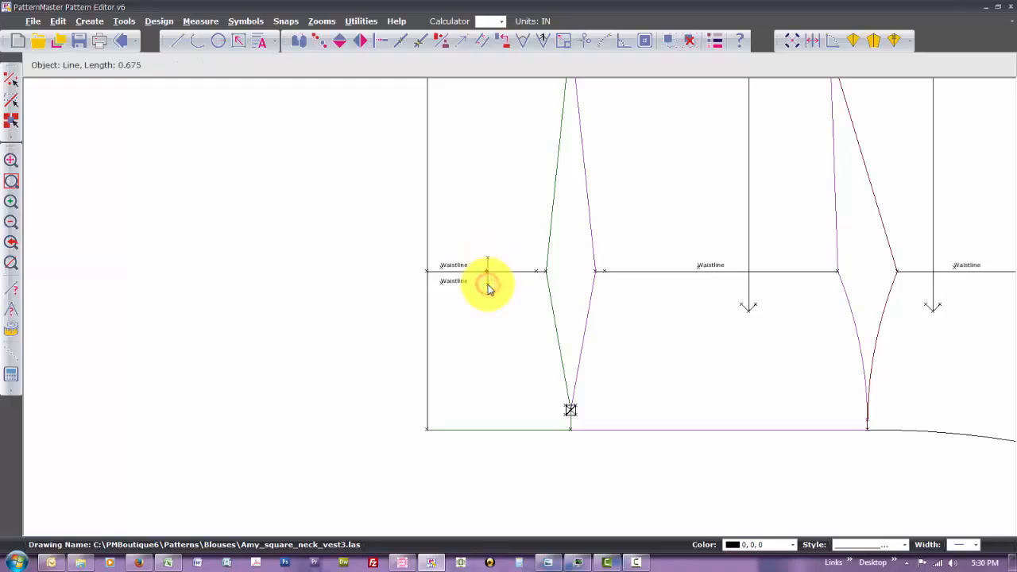
Move the vertical line left onto the horizontal line's endpoint and zoom out
{"action": "scroll", "coordinate": [490, 290], "scroll_direction": "up", "scroll_amount": 5}
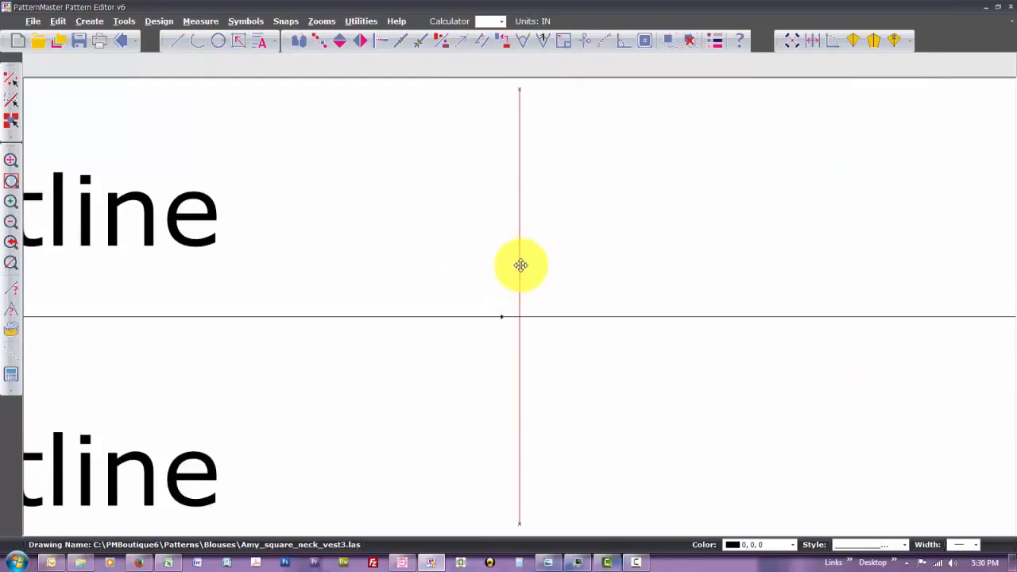
{"action": "left_click", "coordinate": [521, 265]}
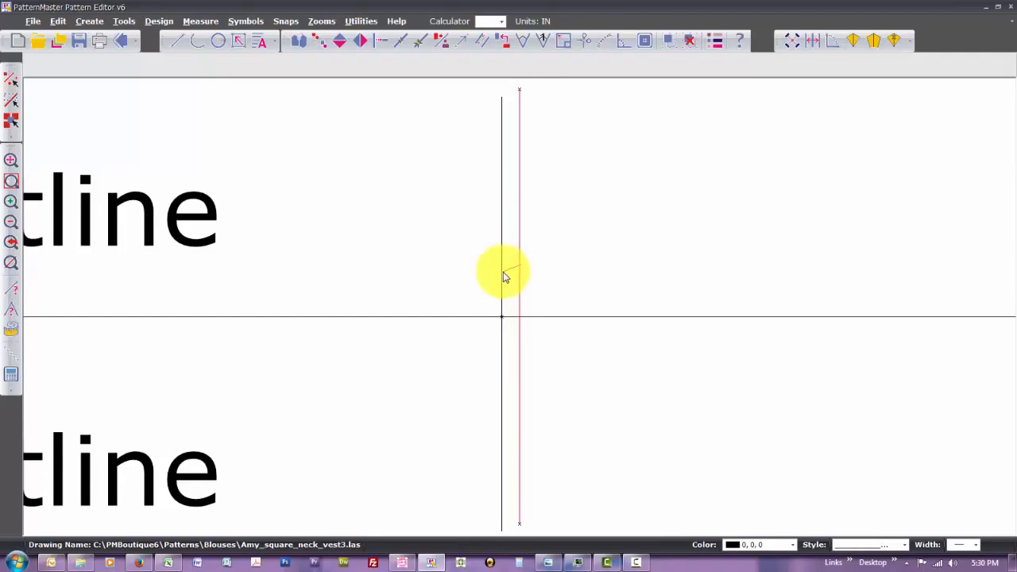
{"action": "left_click", "coordinate": [504, 275]}
{"action": "key", "text": "z"}
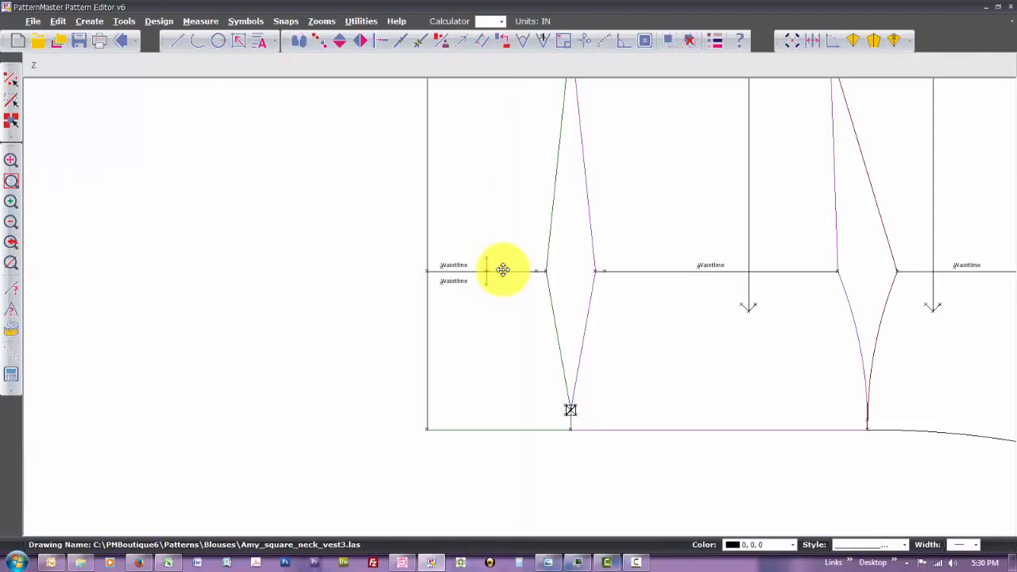
{"action": "scroll", "coordinate": [503, 270], "scroll_direction": "down", "scroll_amount": 1}
{"action": "scroll", "coordinate": [503, 270], "scroll_direction": "down", "scroll_amount": 10}
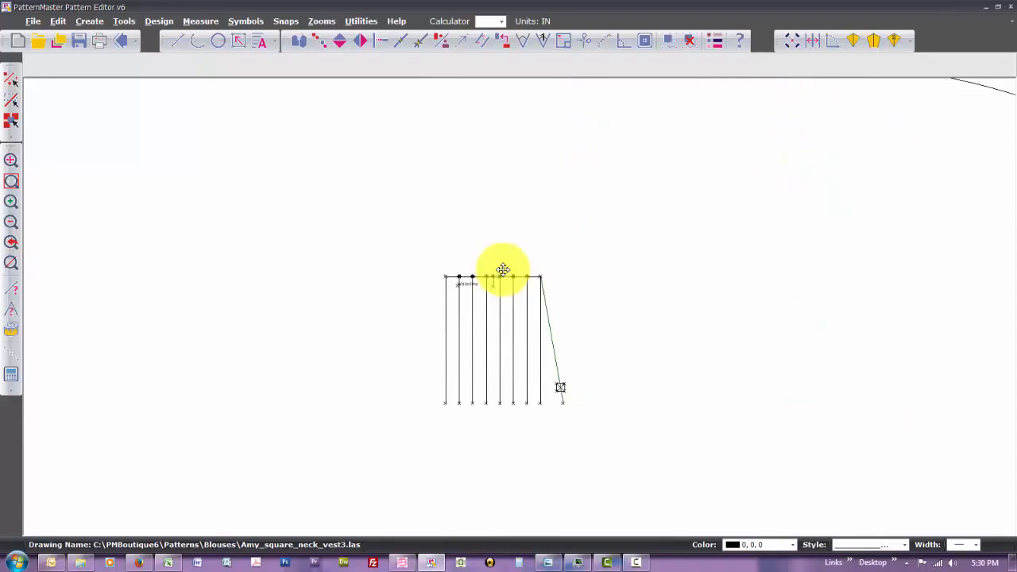
Zoom Window onto the slash lines and check the waistline length
{"action": "type", "text": "zw"}
{"action": "key", "text": "Return"}
{"action": "left_click", "coordinate": [435, 262]}
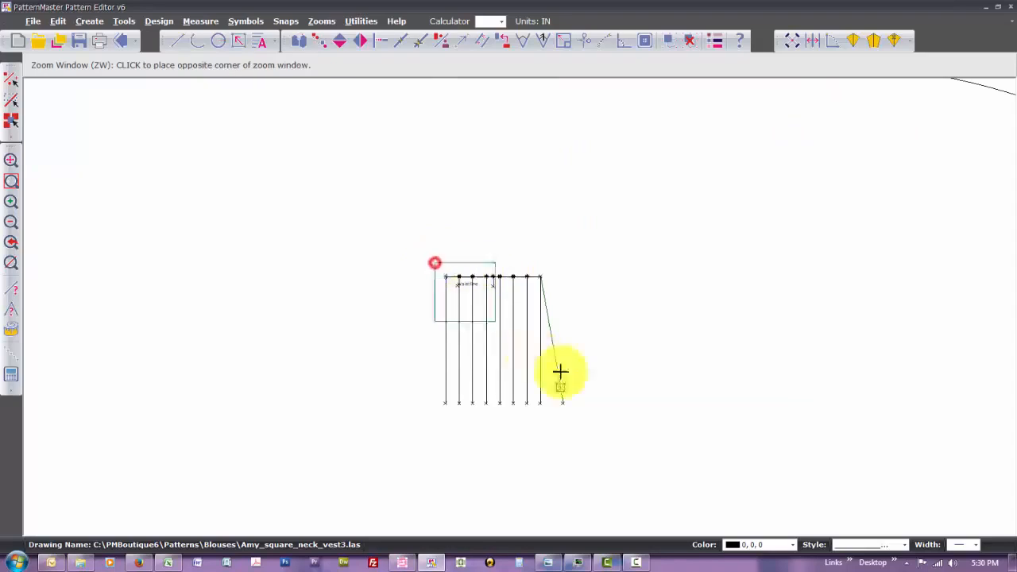
{"action": "left_click", "coordinate": [595, 420]}
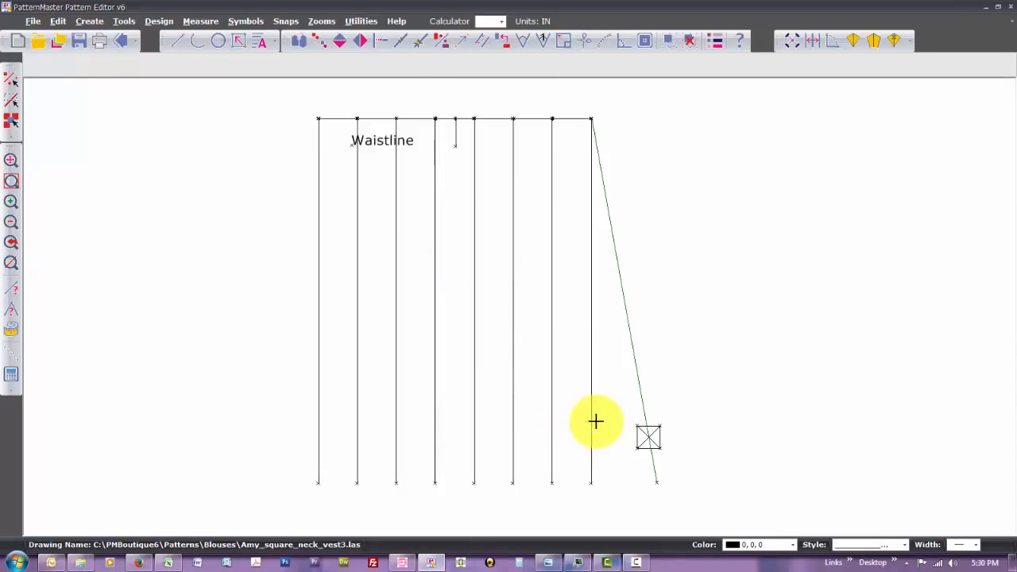
{"action": "left_click", "coordinate": [378, 119]}
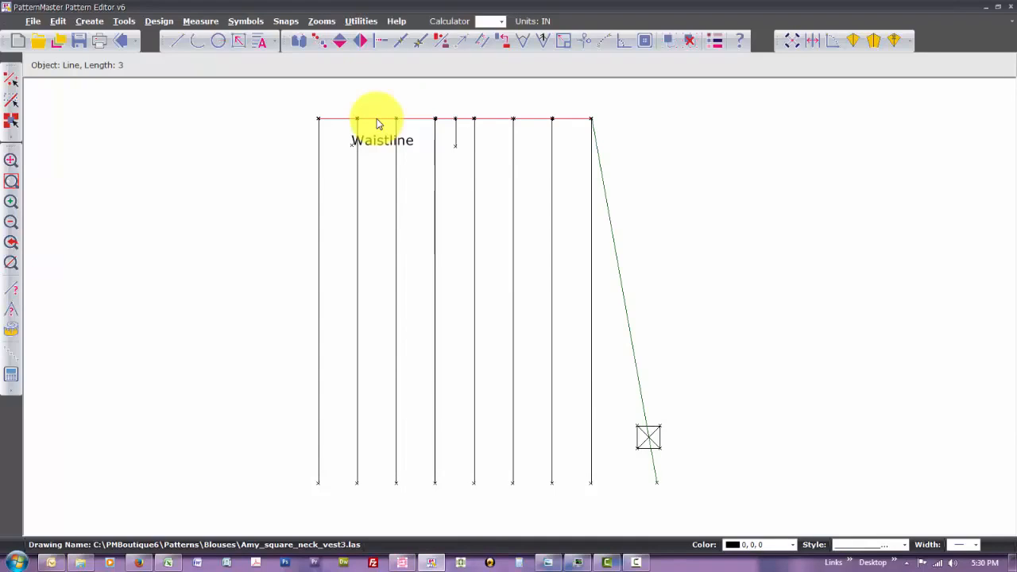
{"action": "key", "text": "Escape"}
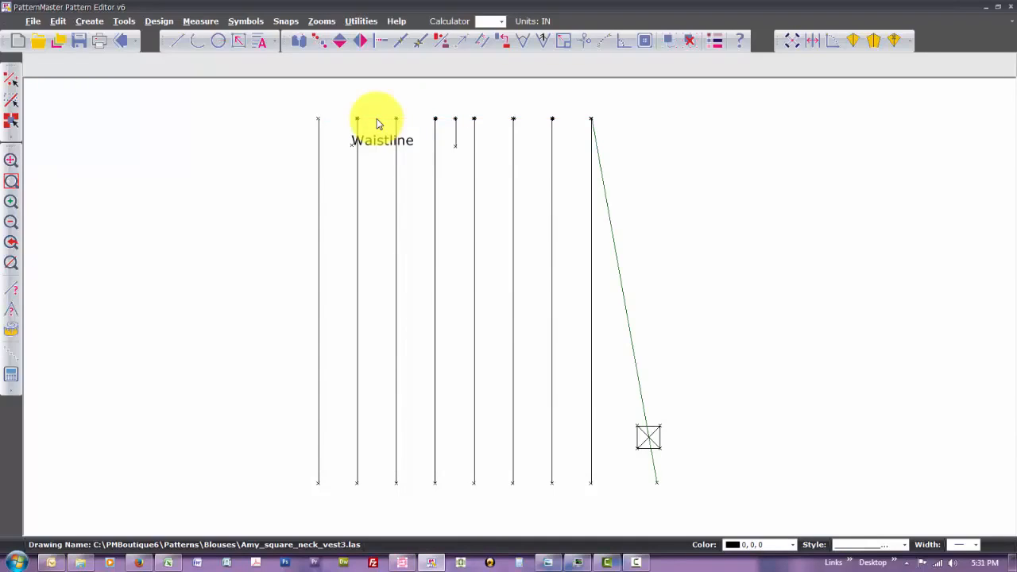
Slash/Pivot the leftmost slash line 0.6 in clockwise from its top
{"action": "key", "text": "v"}
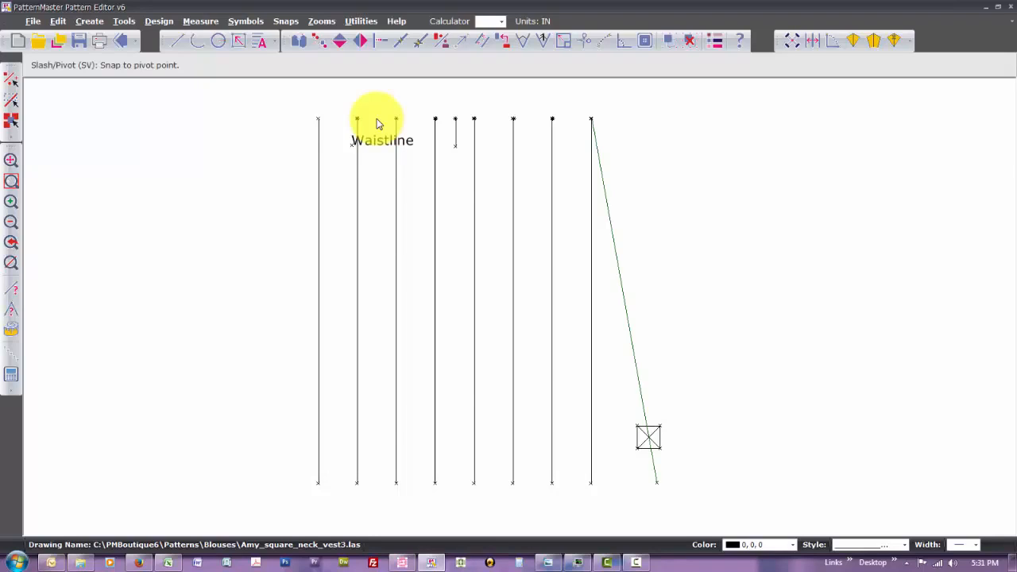
{"action": "left_click", "coordinate": [320, 118]}
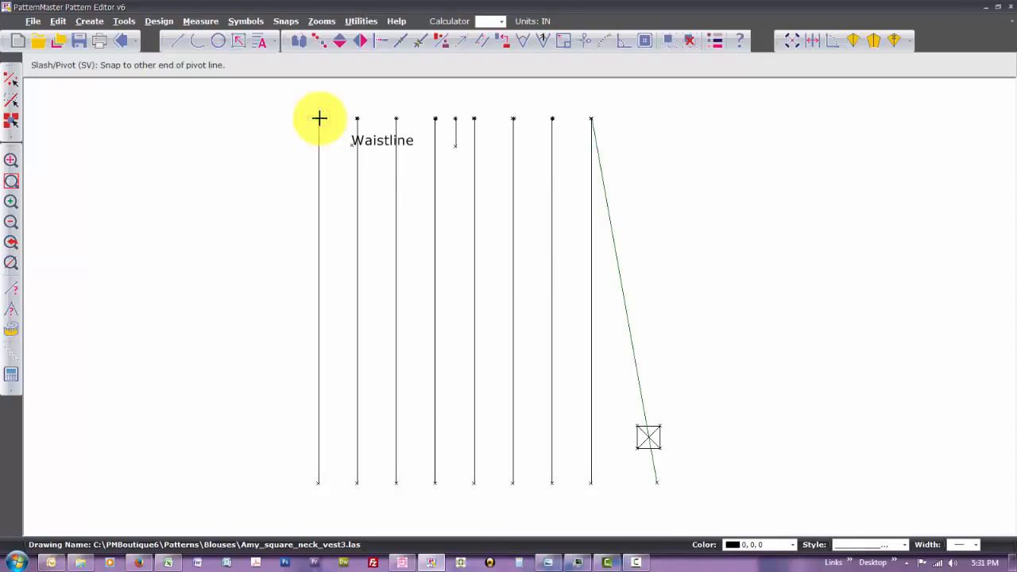
{"action": "left_click", "coordinate": [318, 482]}
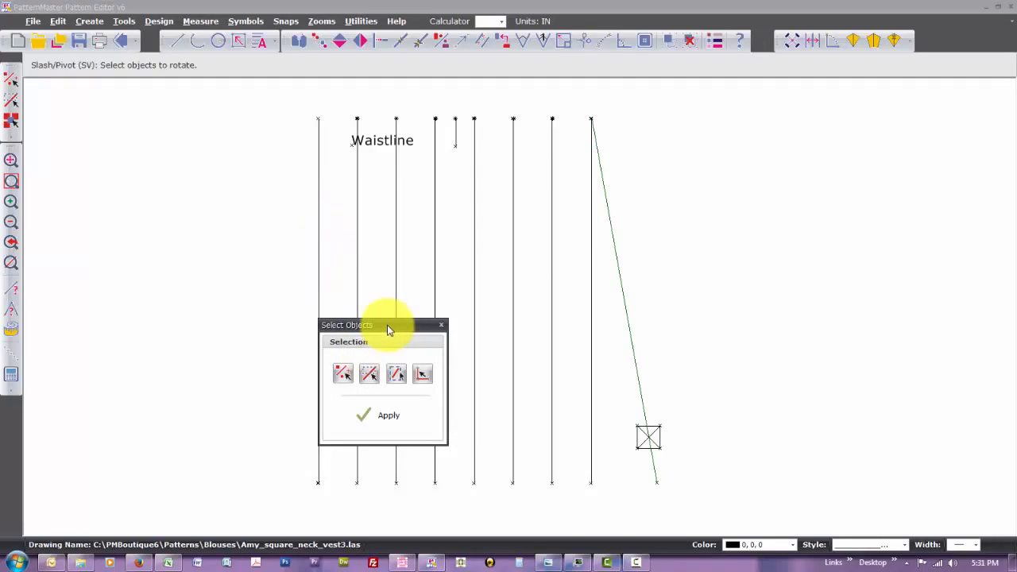
{"action": "left_click_drag", "start_coordinate": [387, 325], "coordinate": [801, 253]}
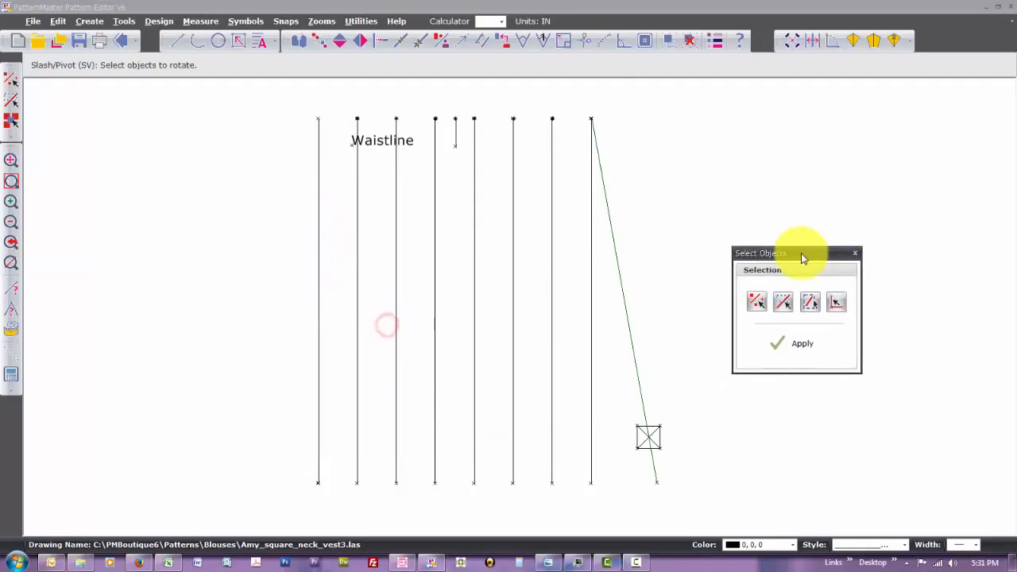
{"action": "left_click", "coordinate": [320, 308]}
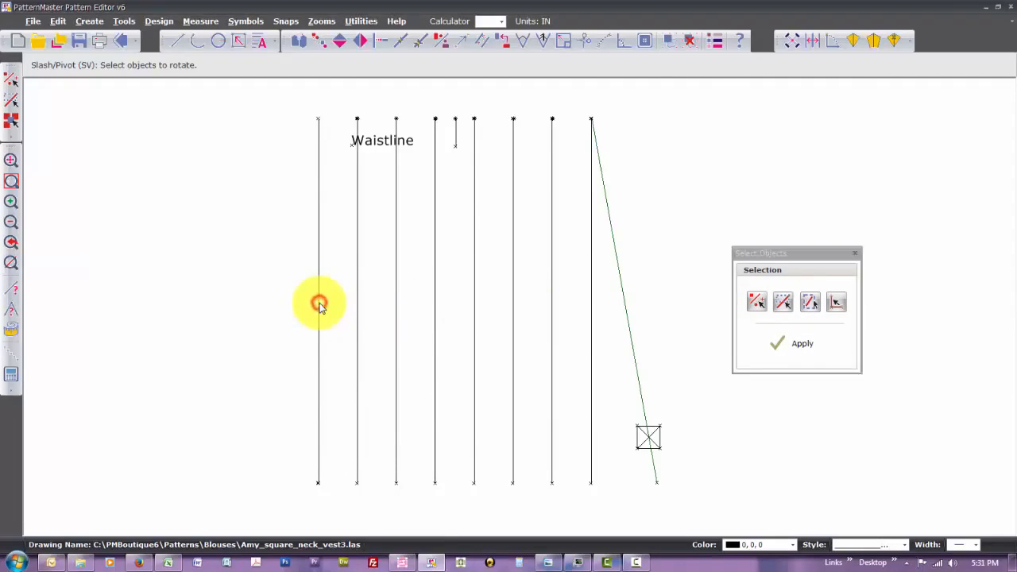
{"action": "left_click", "coordinate": [802, 344]}
{"action": "left_click", "coordinate": [764, 305]}
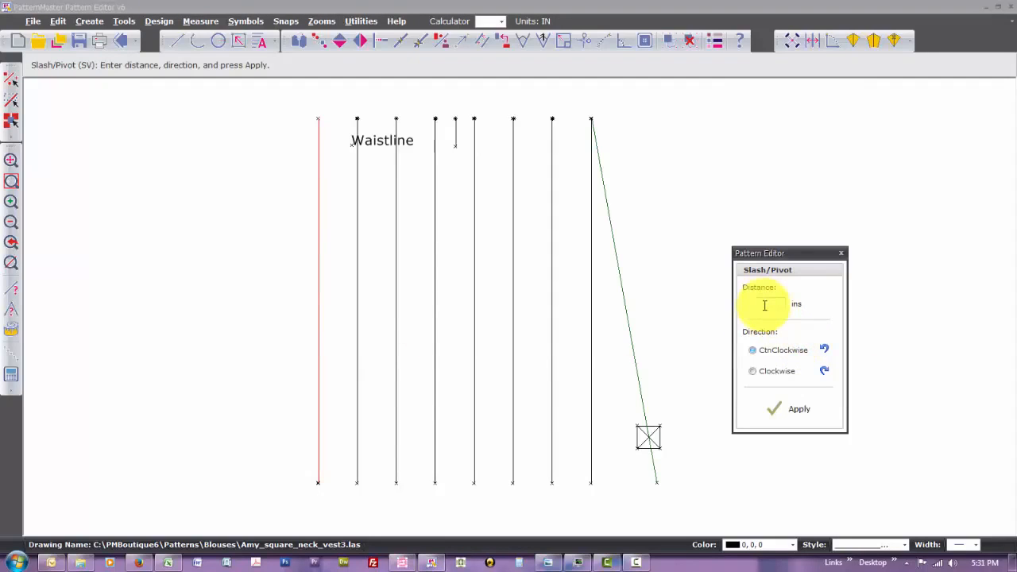
{"action": "key", "text": "alt+Tab"}
{"action": "key", "text": "alt+Tab"}
{"action": "key", "text": "alt+Tab"}
{"action": "key", "text": "alt+Tab"}
{"action": "key", "text": "alt+Tab"}
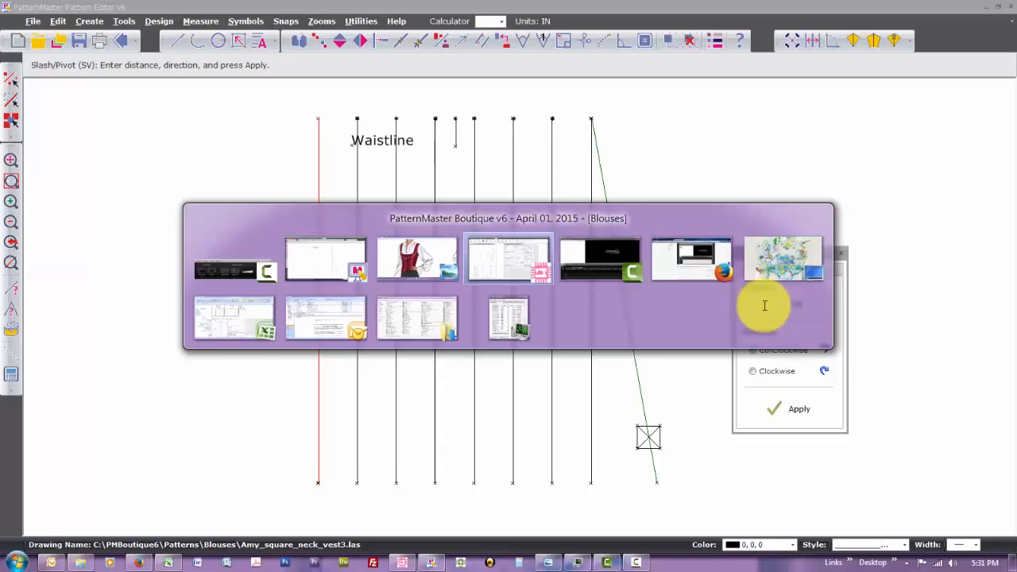
{"action": "key", "text": "alt+Tab"}
{"action": "key", "text": "alt+Tab"}
{"action": "key", "text": "alt+Tab"}
{"action": "key", "text": "alt+Tab"}
{"action": "key", "text": "alt+Tab"}
{"action": "key", "text": "alt+Tab"}
{"action": "key", "text": "alt+Tab"}
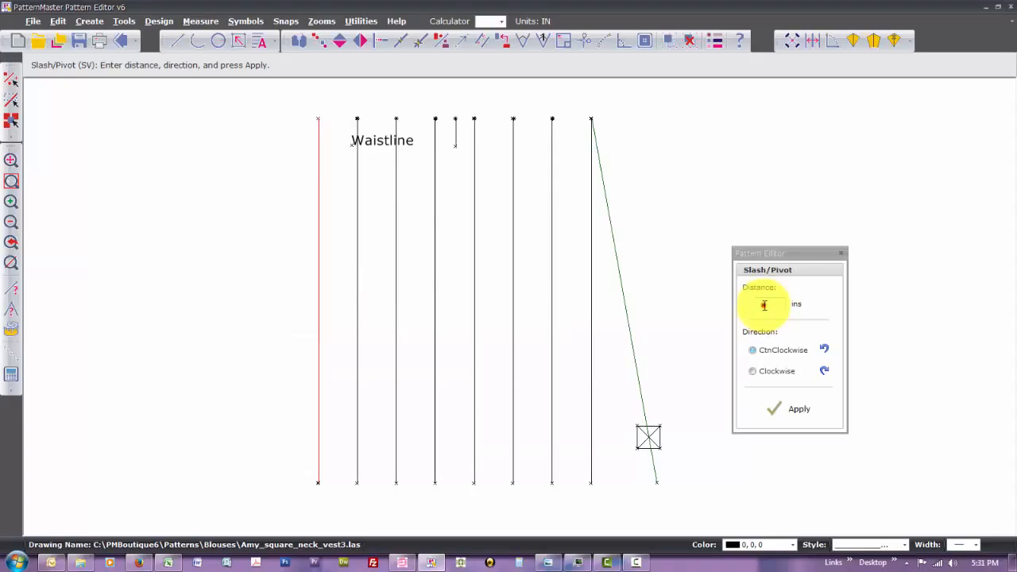
{"action": "left_click", "coordinate": [764, 305]}
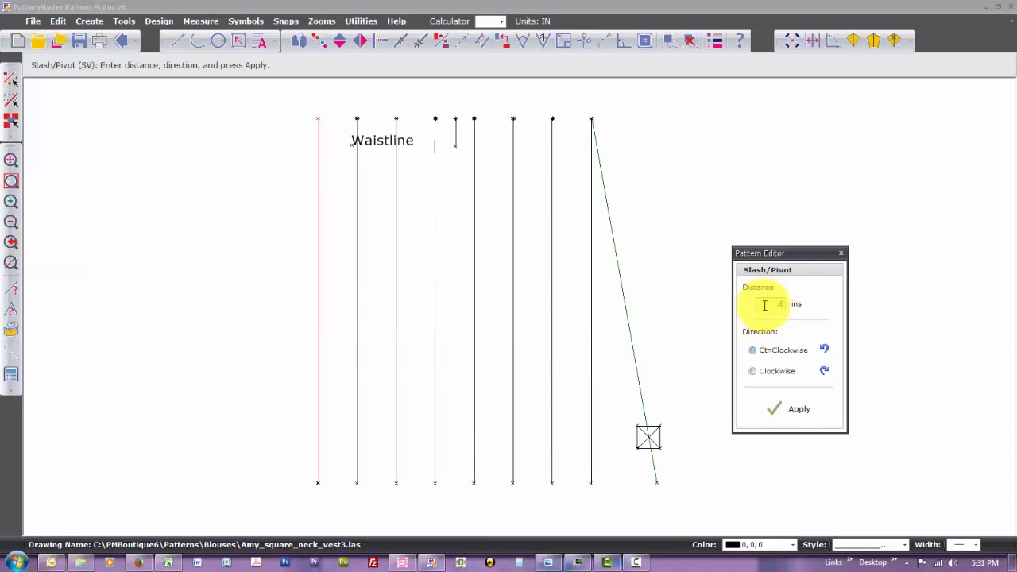
{"action": "left_click", "coordinate": [769, 373]}
{"action": "left_click", "coordinate": [798, 410]}
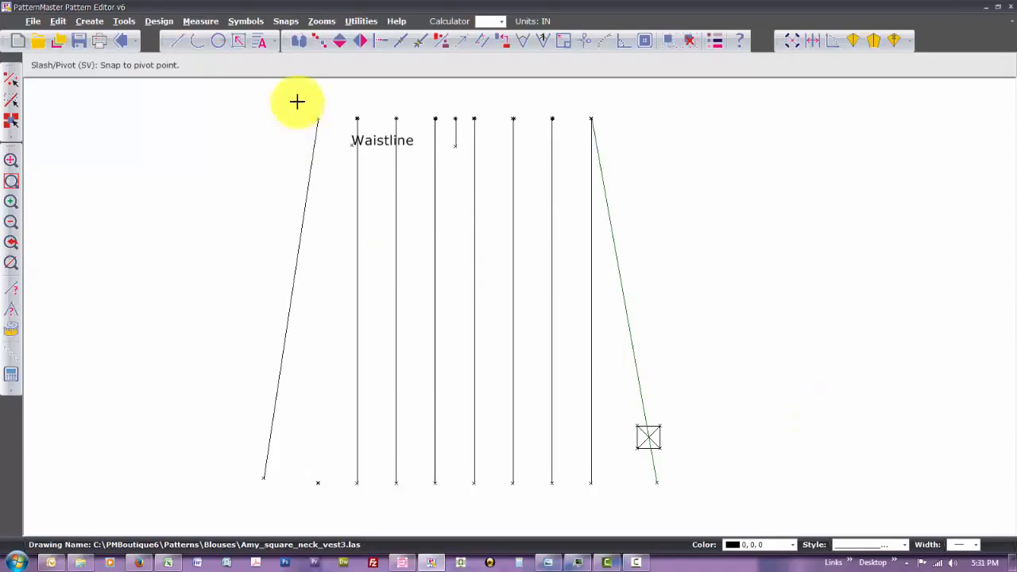
Try a 0.6 in clockwise pivot of both left lines at the second slash line, then undo it
{"action": "left_click", "coordinate": [356, 118]}
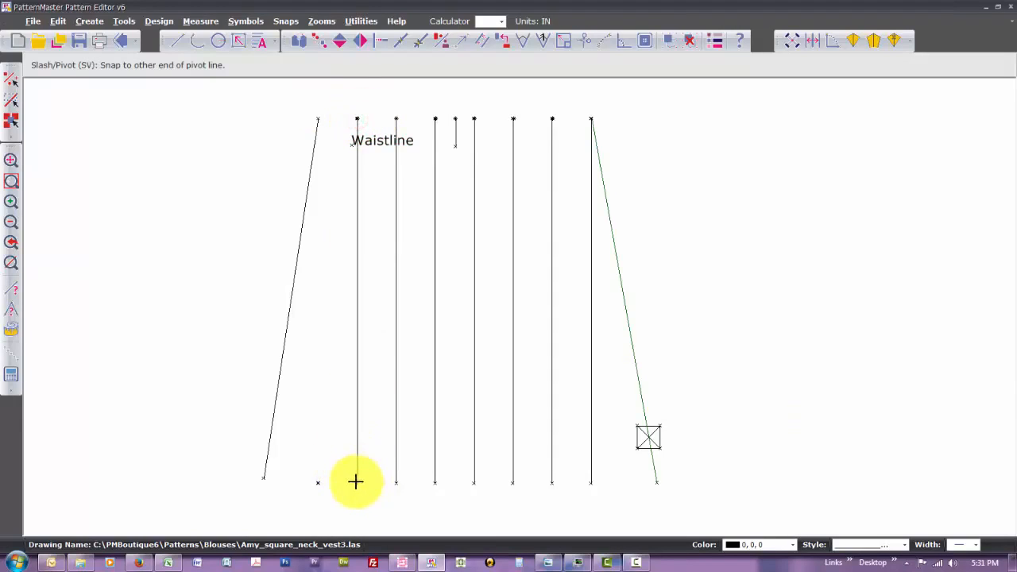
{"action": "left_click", "coordinate": [357, 483]}
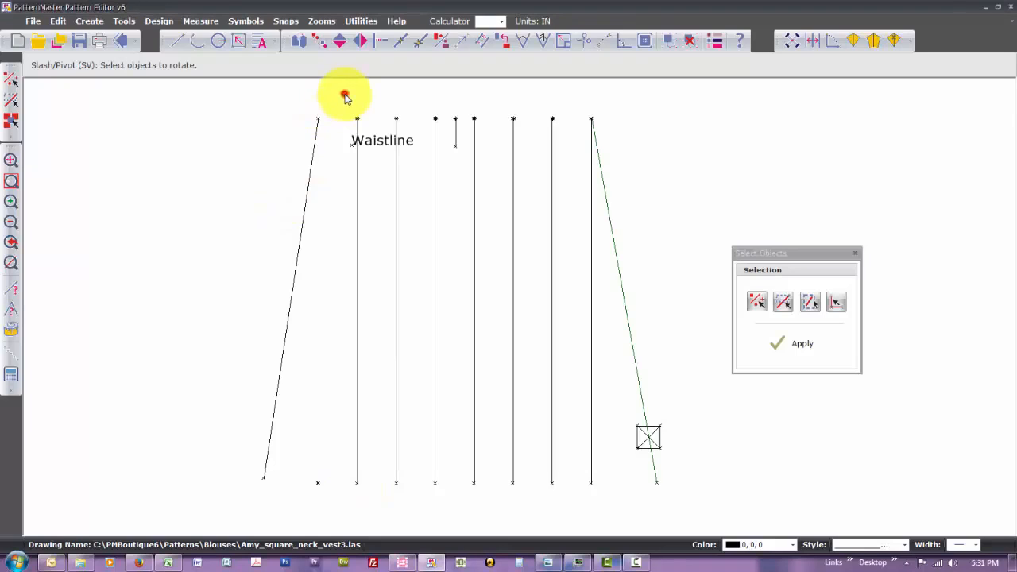
{"action": "left_click_drag", "start_coordinate": [345, 93], "coordinate": [224, 501]}
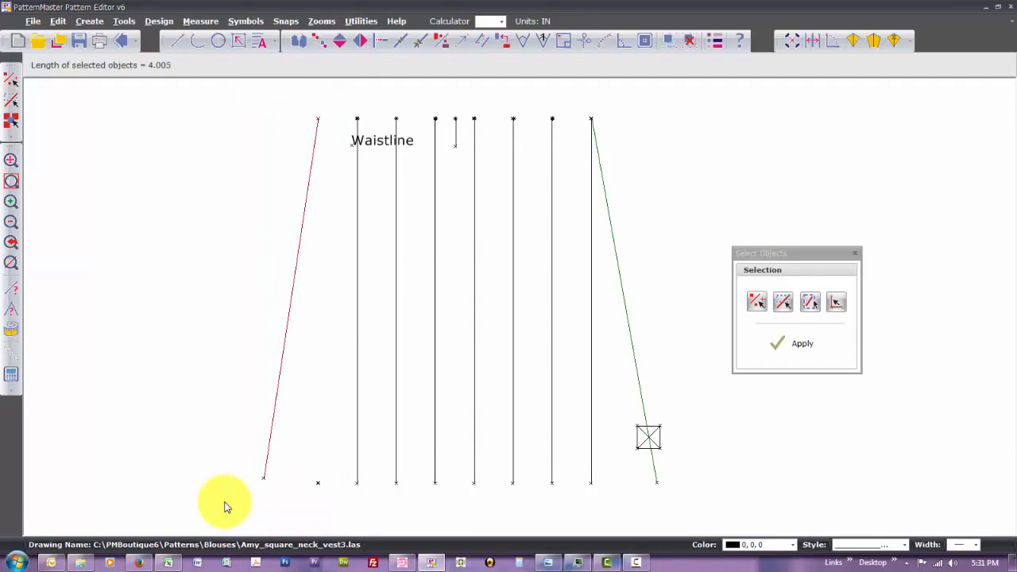
{"action": "left_click", "coordinate": [309, 480]}
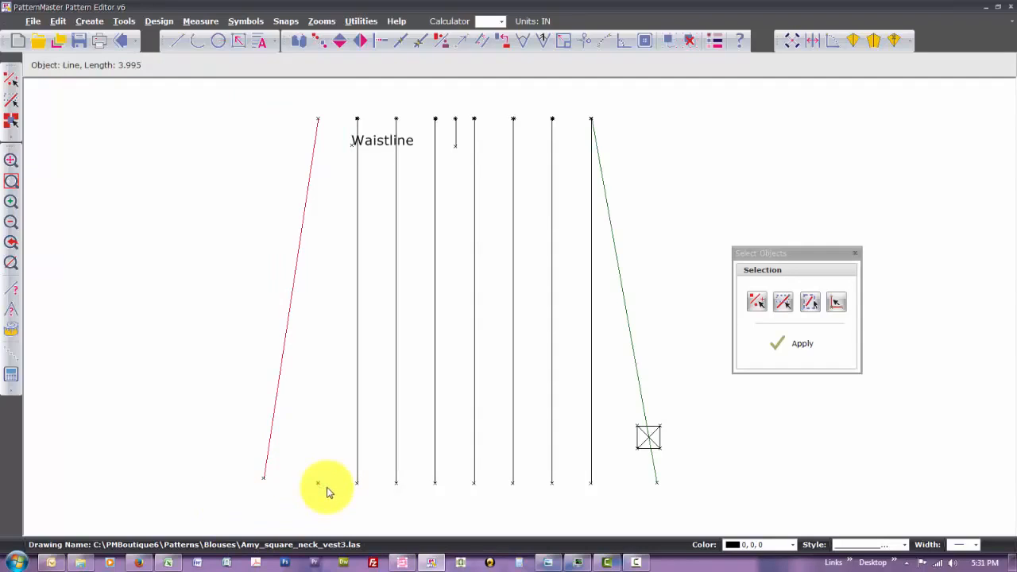
{"action": "left_click", "coordinate": [318, 483]}
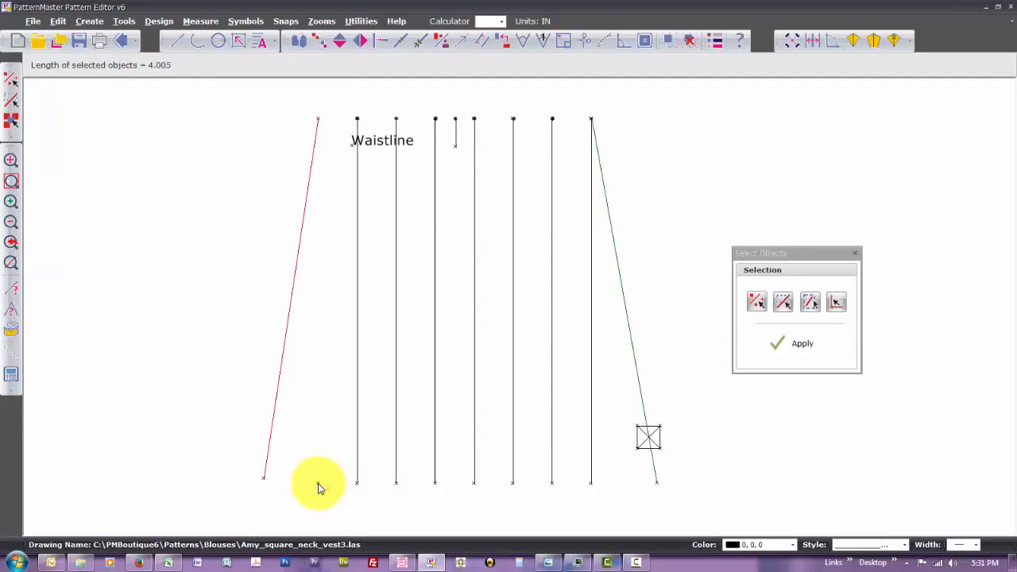
{"action": "left_click", "coordinate": [318, 483]}
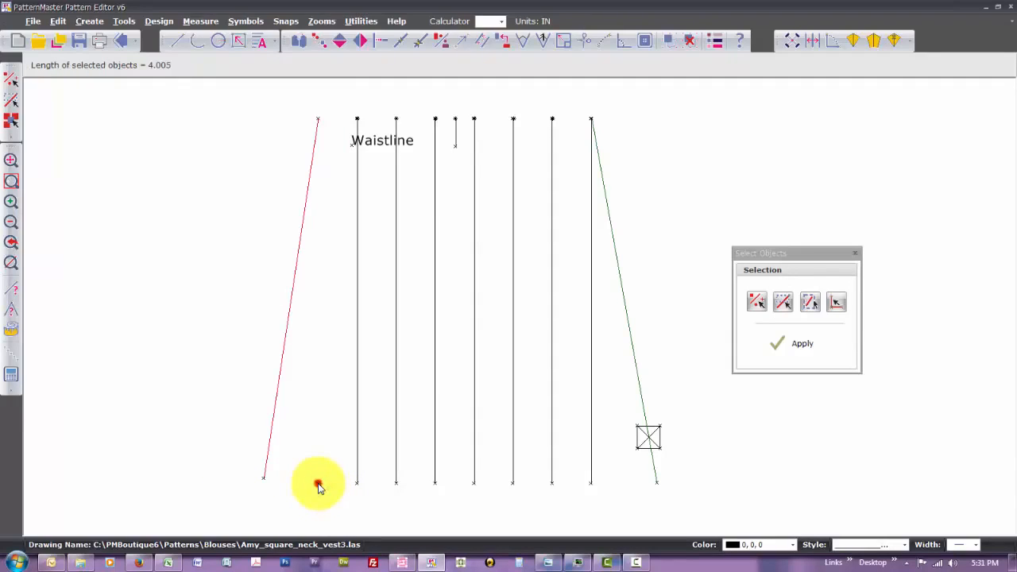
{"action": "left_click", "coordinate": [357, 385]}
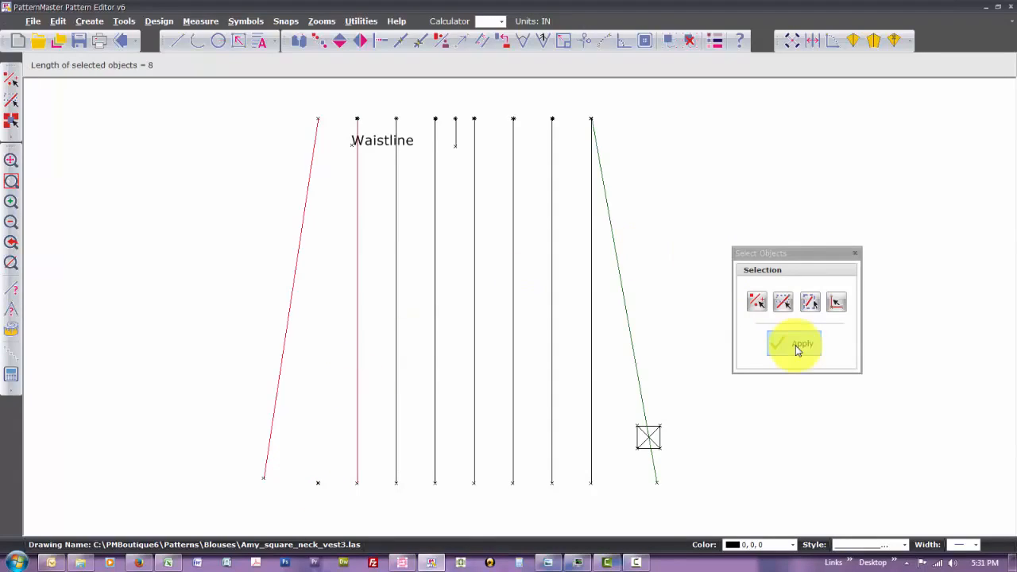
{"action": "left_click", "coordinate": [798, 343]}
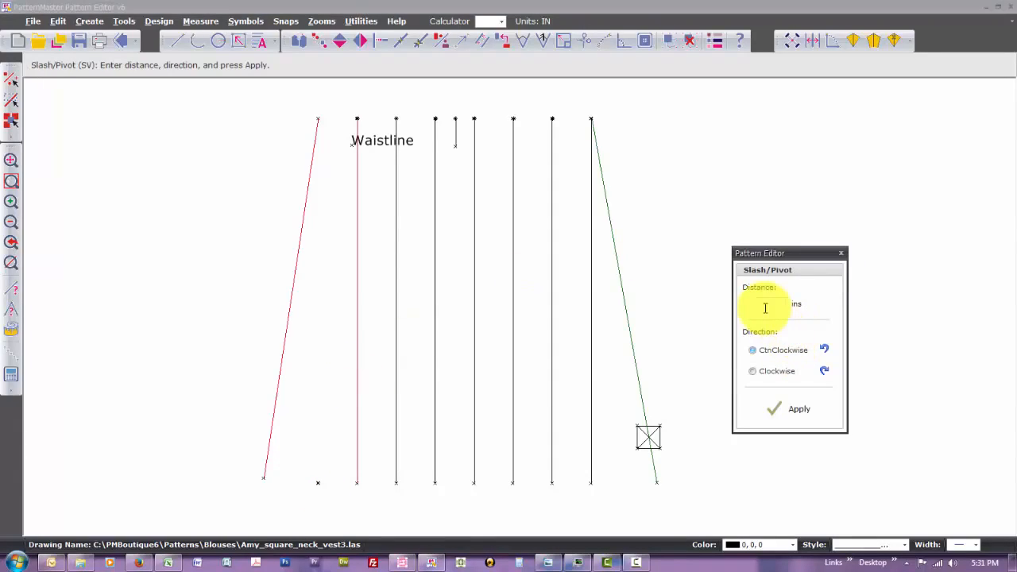
{"action": "left_click", "coordinate": [766, 307]}
{"action": "type", "text": ".6"}
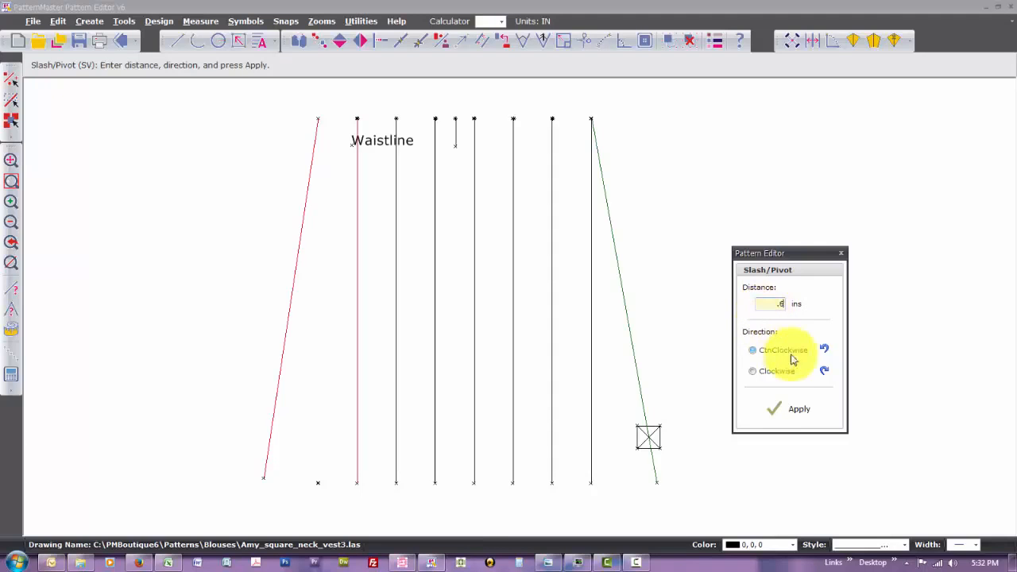
{"action": "left_click", "coordinate": [790, 410]}
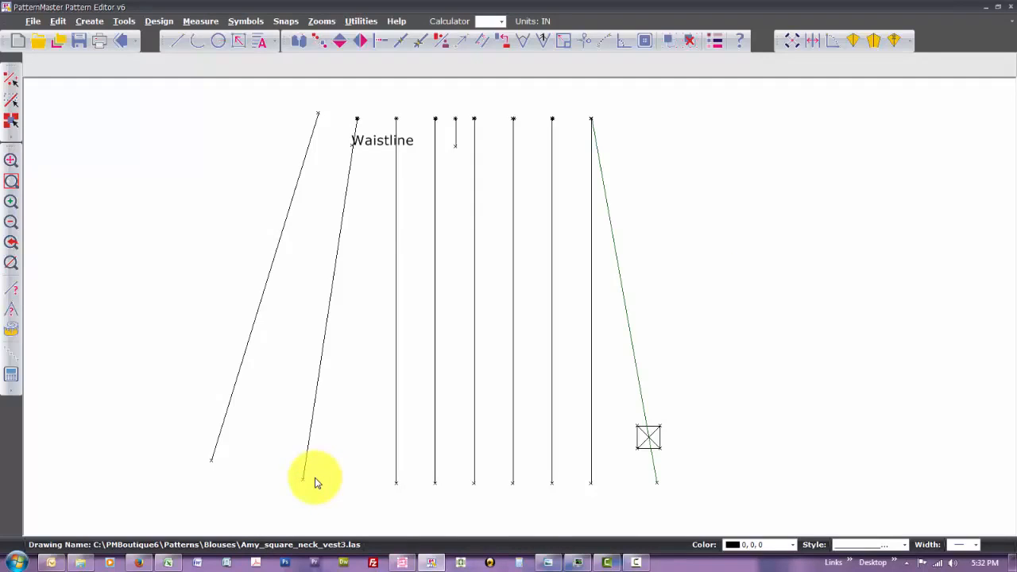
{"action": "key", "text": "ctrl+z"}
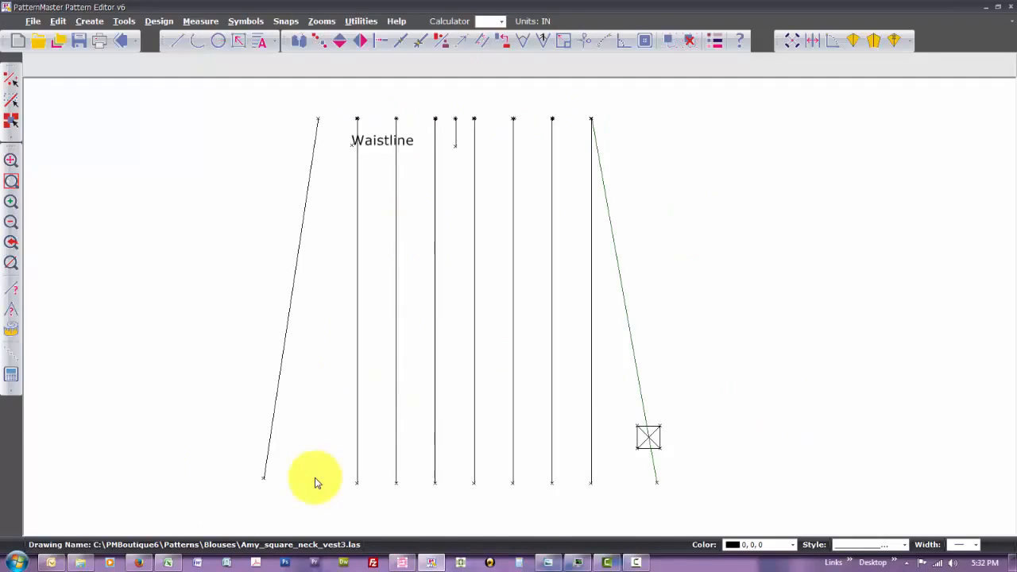
{"action": "key", "text": "v"}
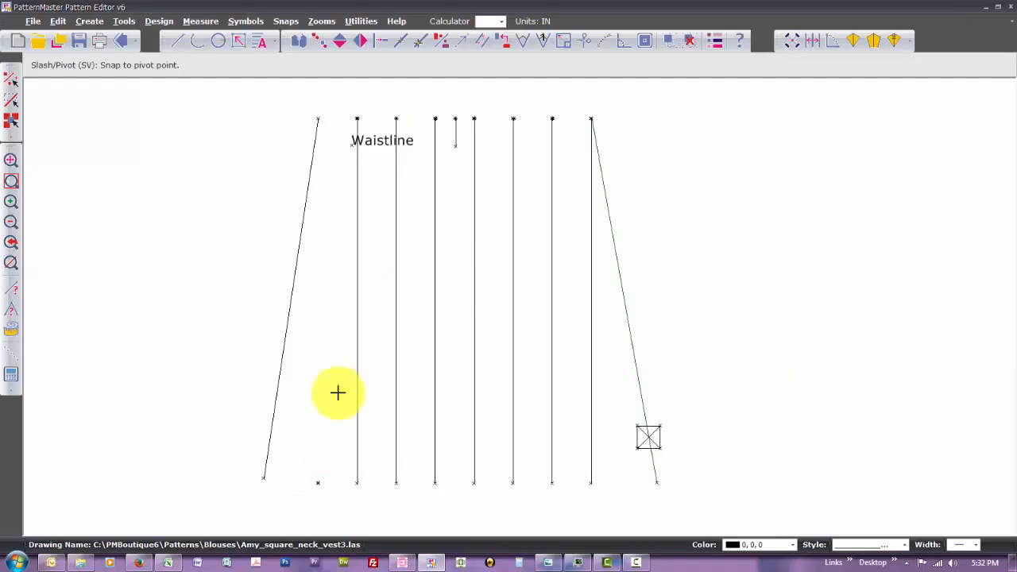
Spread the two left slash lines 0.6 in clockwise, pivoting at the second line
{"action": "left_click", "coordinate": [357, 119]}
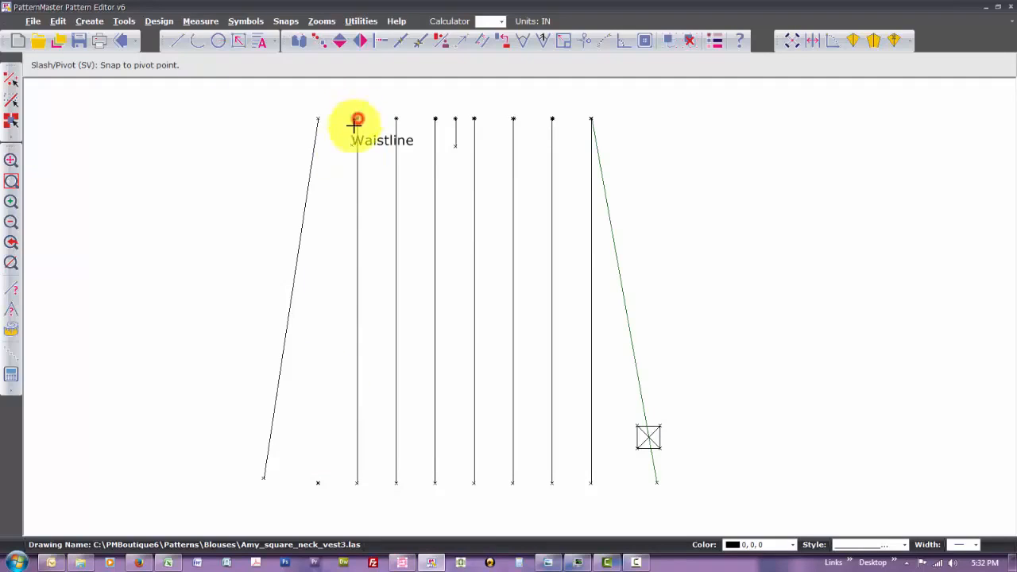
{"action": "left_click", "coordinate": [357, 482]}
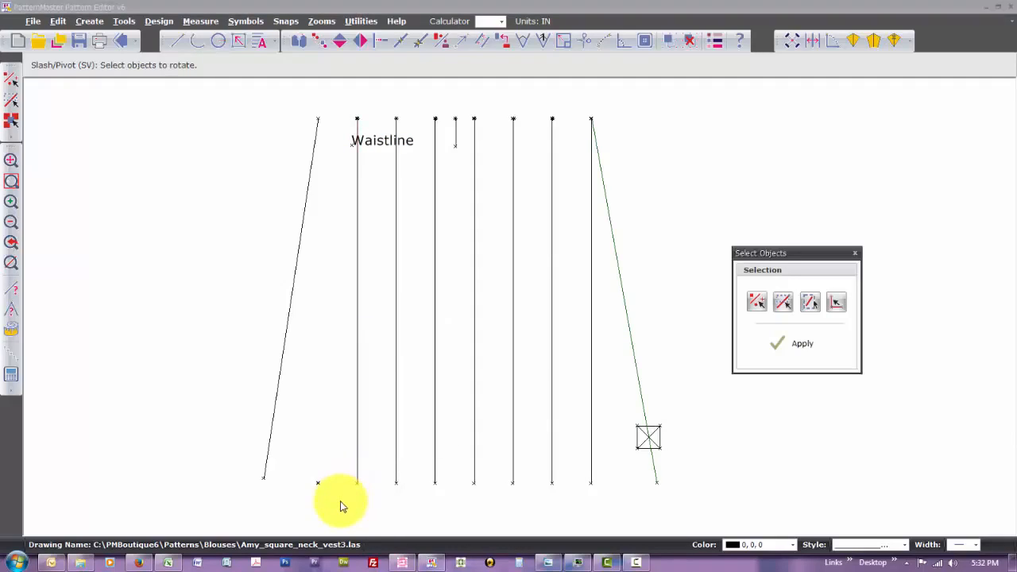
{"action": "left_click_drag", "start_coordinate": [340, 501], "coordinate": [172, 102]}
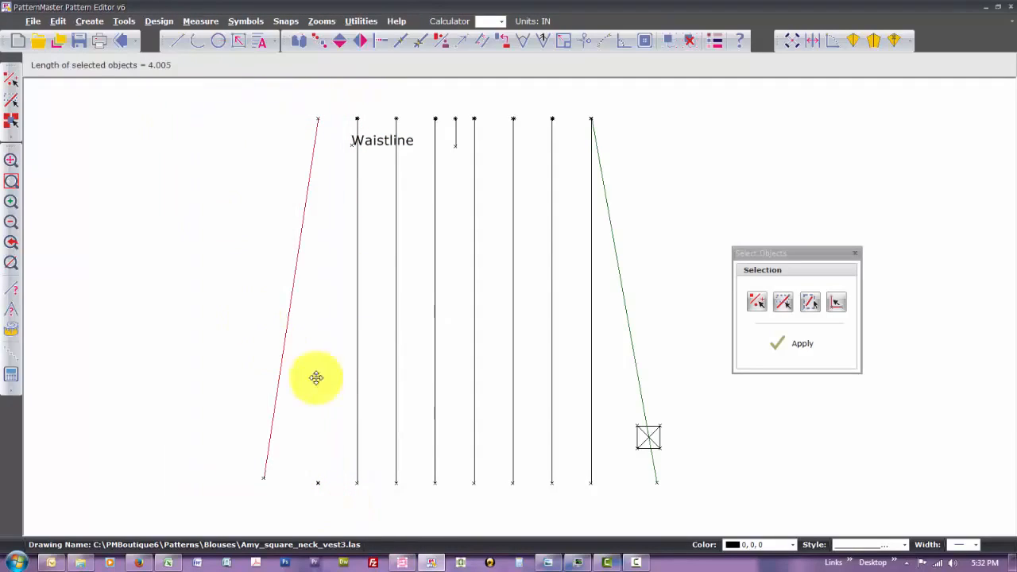
{"action": "left_click", "coordinate": [357, 420]}
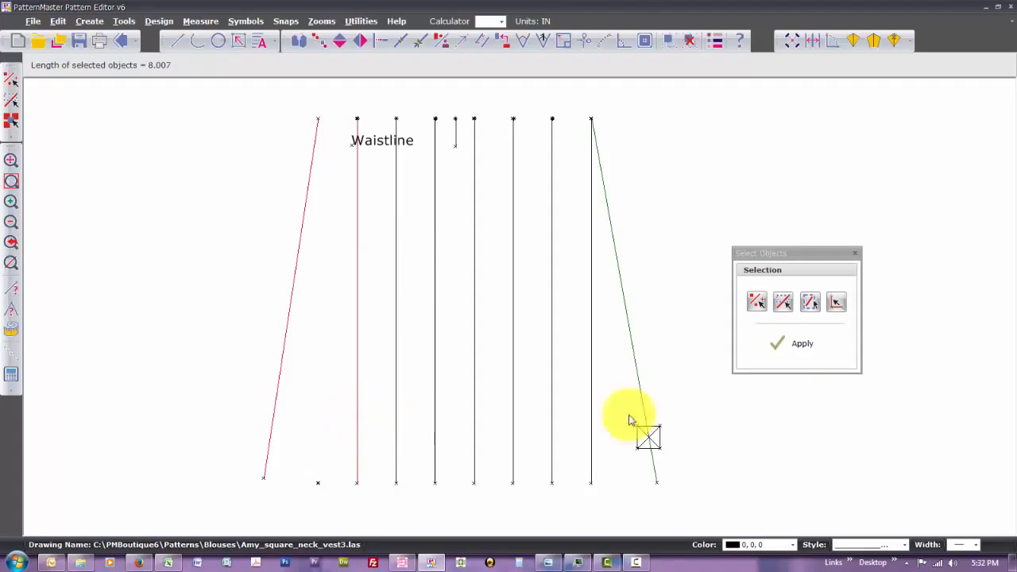
{"action": "left_click", "coordinate": [802, 348]}
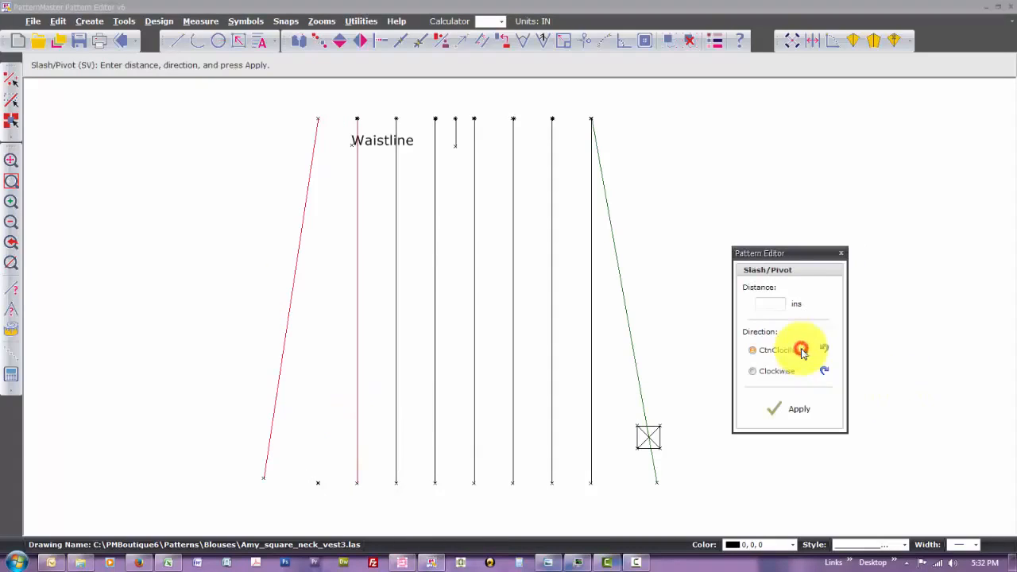
{"action": "left_click", "coordinate": [773, 303]}
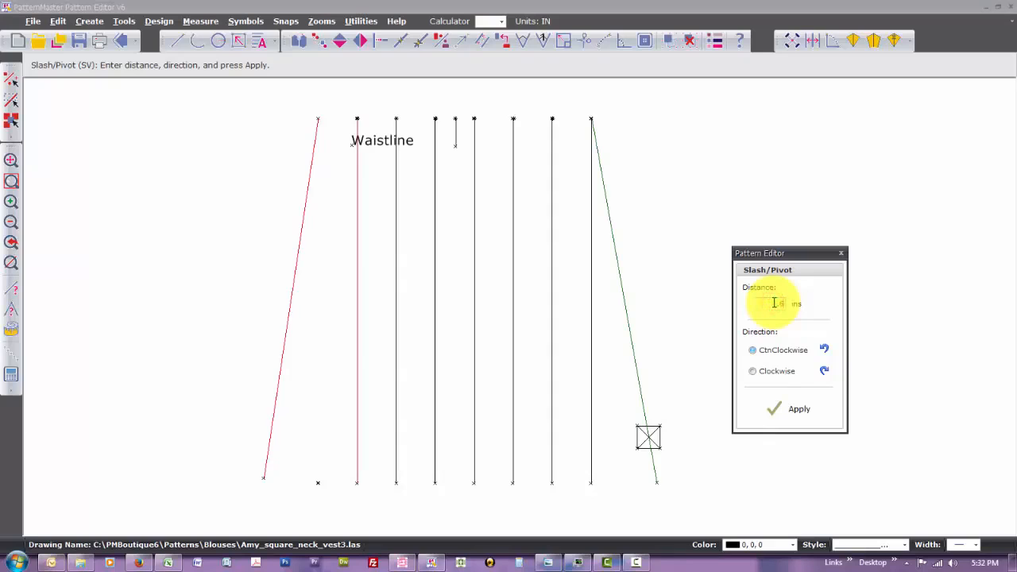
{"action": "left_click", "coordinate": [763, 370]}
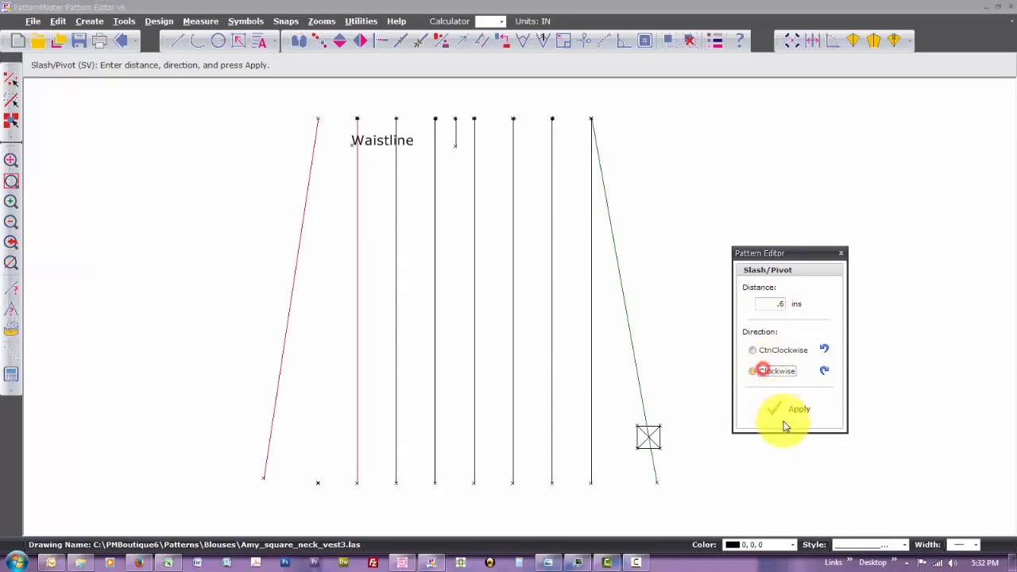
{"action": "left_click", "coordinate": [793, 409]}
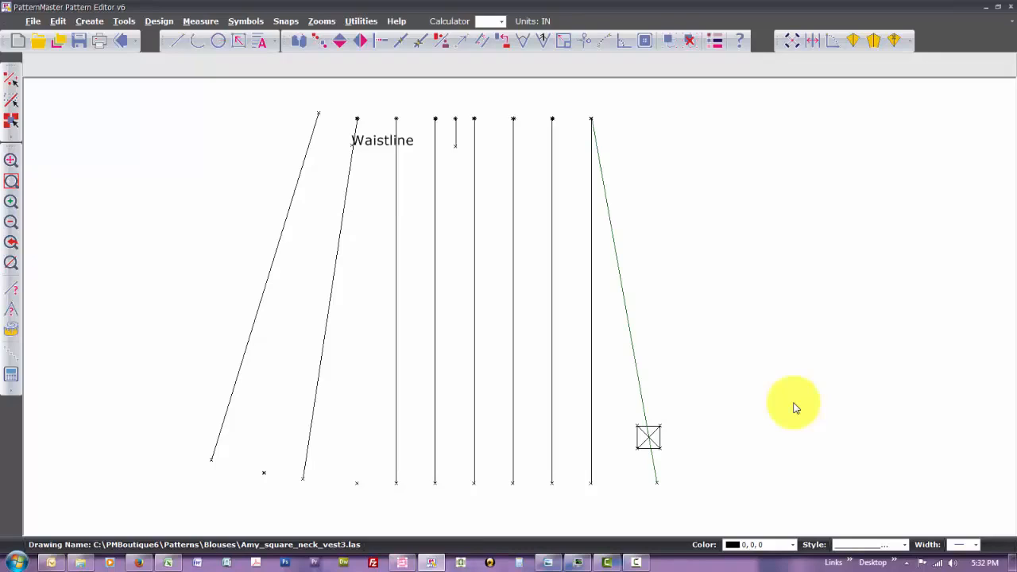
{"action": "right_click", "coordinate": [795, 408]}
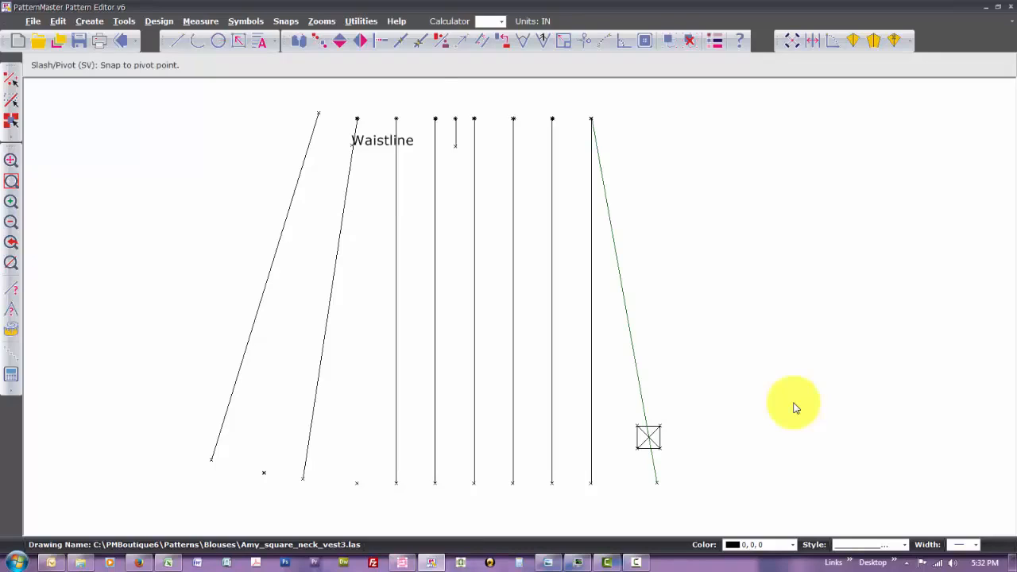
Move the Waistline label to the right of the pattern
{"action": "left_click", "coordinate": [395, 119]}
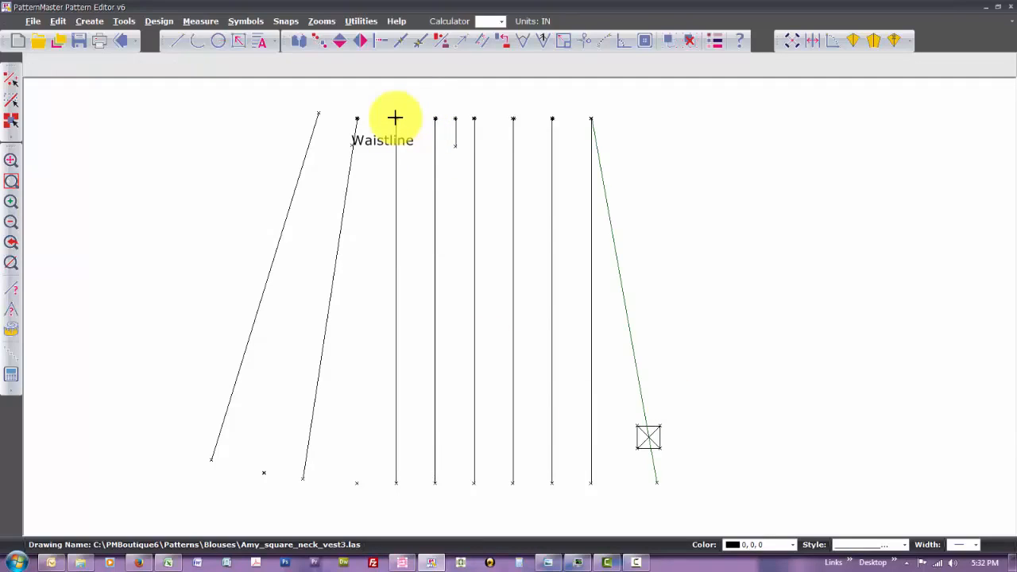
{"action": "left_click", "coordinate": [343, 131]}
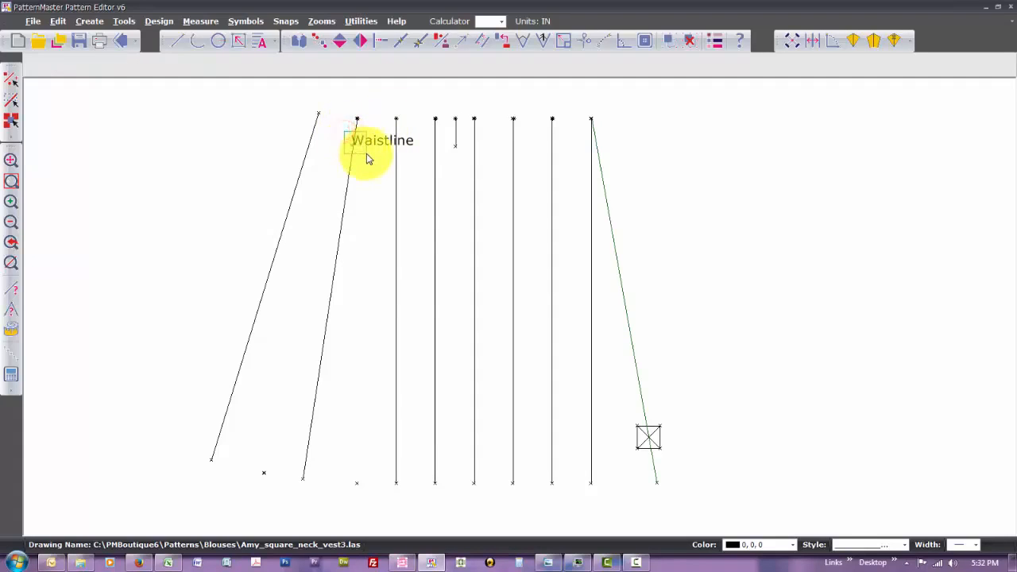
{"action": "left_click", "coordinate": [367, 141]}
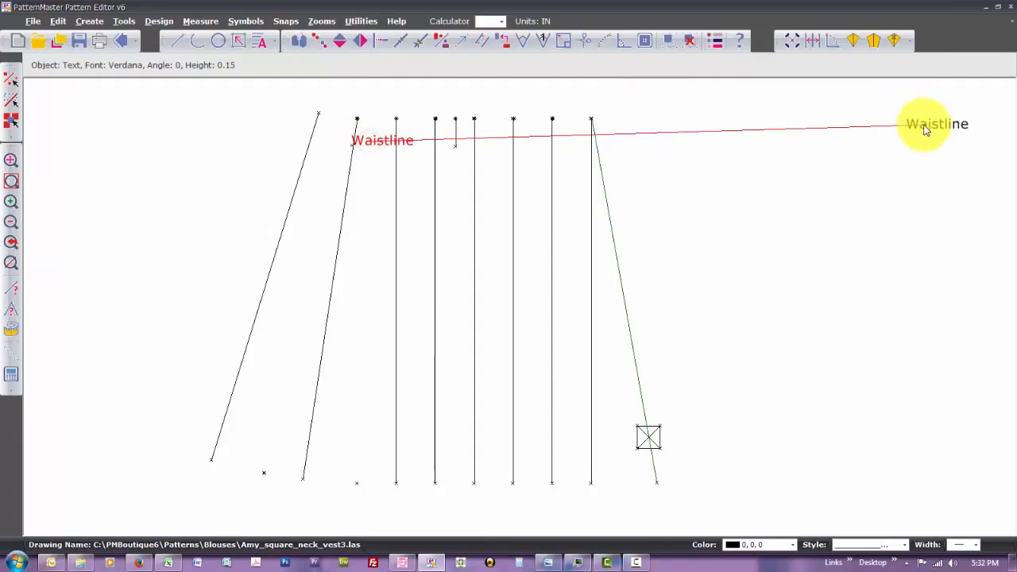
{"action": "left_click", "coordinate": [923, 147]}
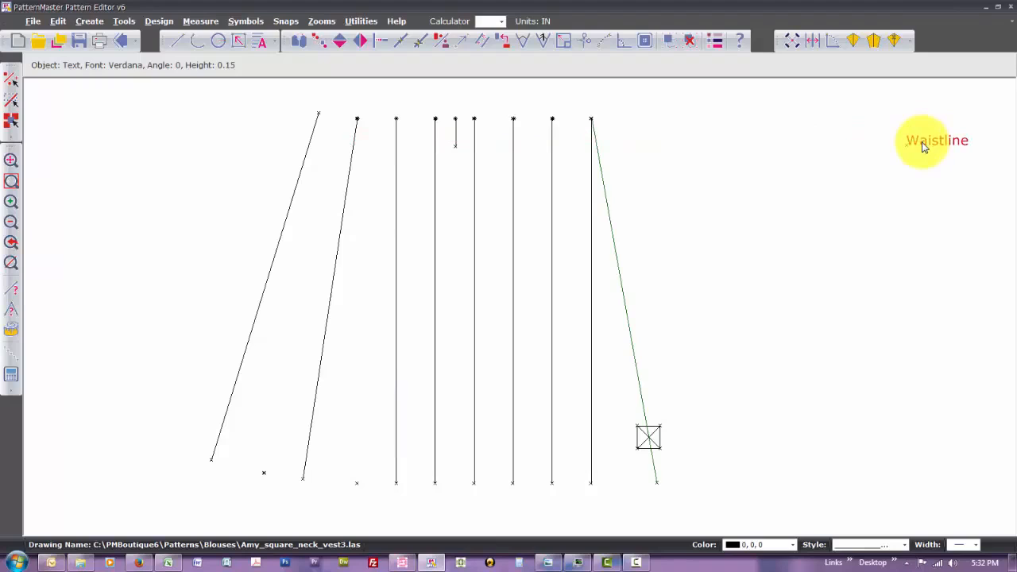
Spread the three left slash lines 0.6 in clockwise, pivoting at the third line
{"action": "left_click", "coordinate": [396, 119]}
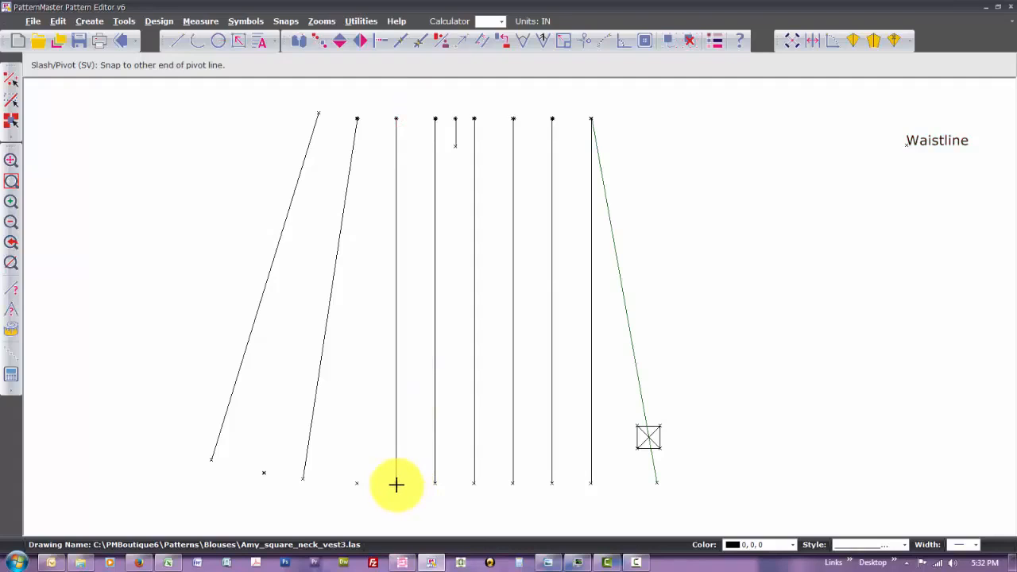
{"action": "left_click", "coordinate": [395, 483]}
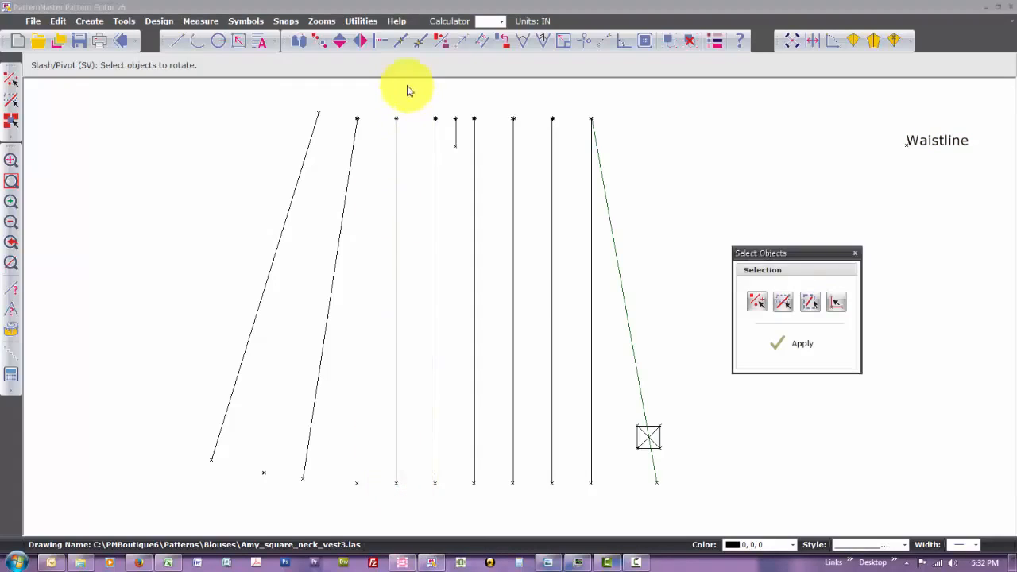
{"action": "left_click_drag", "start_coordinate": [409, 85], "coordinate": [88, 514]}
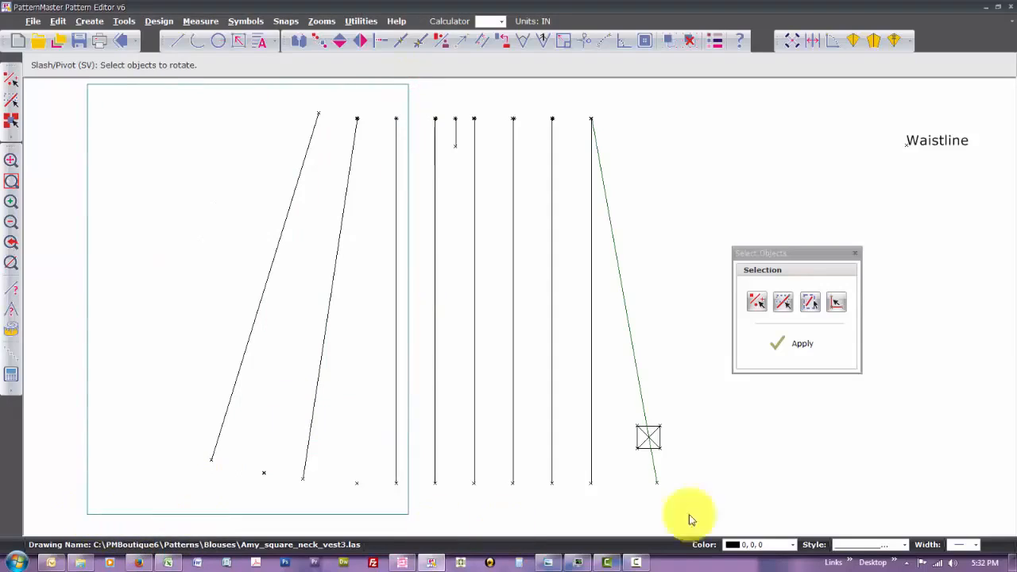
{"action": "left_click", "coordinate": [790, 342]}
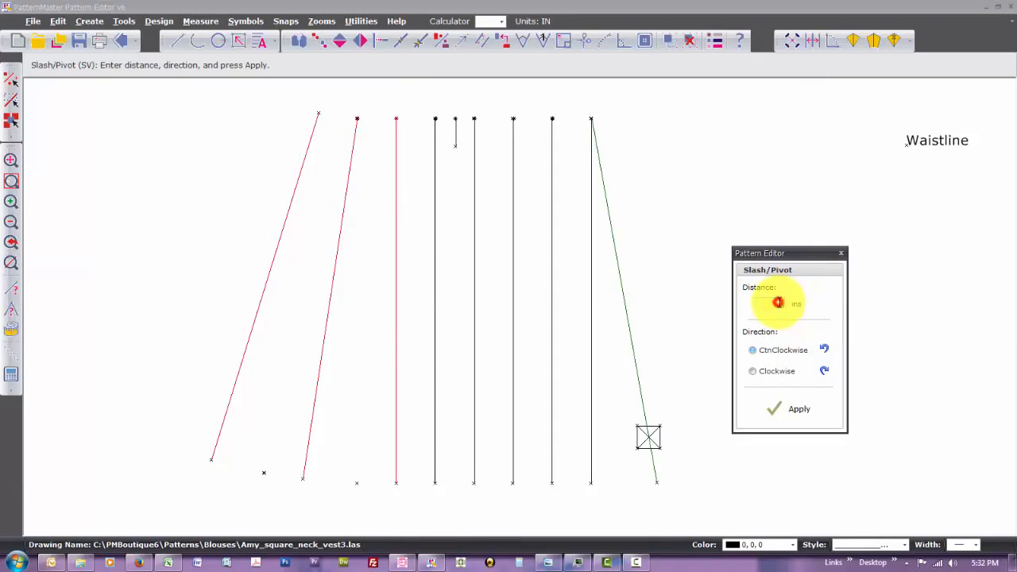
{"action": "left_click", "coordinate": [778, 303]}
{"action": "type", "text": ".6"}
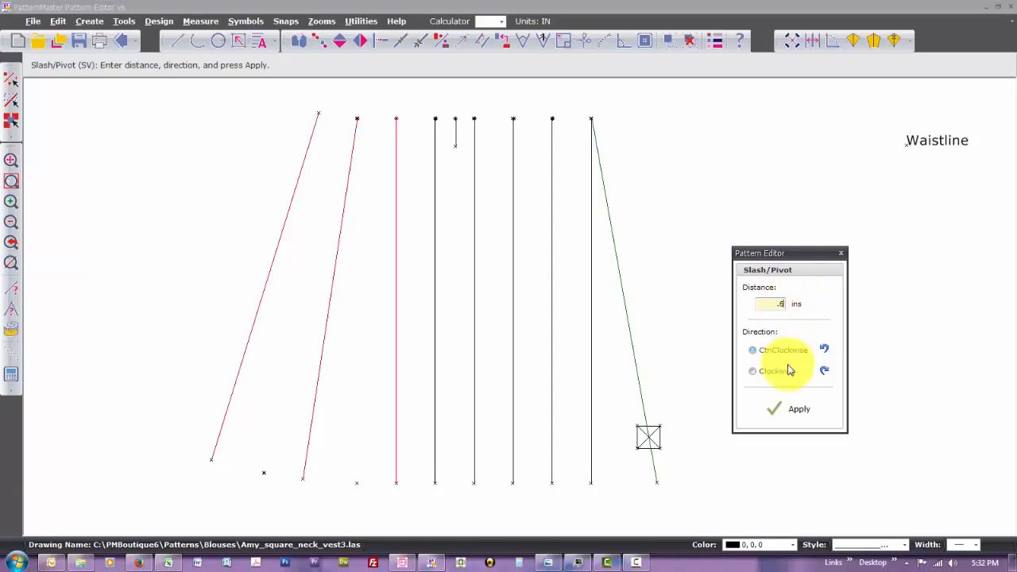
{"action": "left_click", "coordinate": [776, 371]}
{"action": "left_click", "coordinate": [789, 411]}
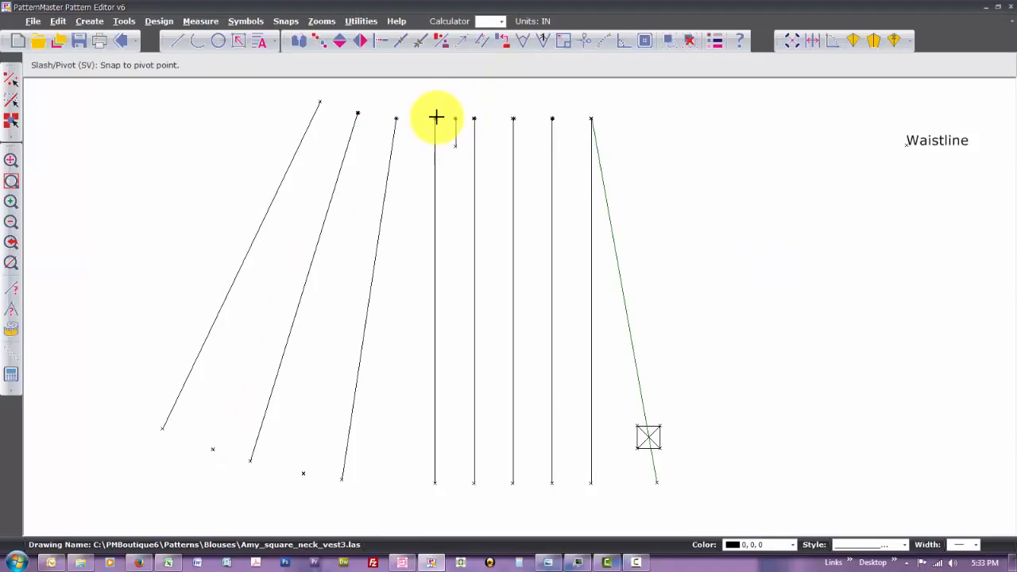
Pivot the four lines left of the fourth slash line 0.6 in clockwise
{"action": "left_click", "coordinate": [434, 117]}
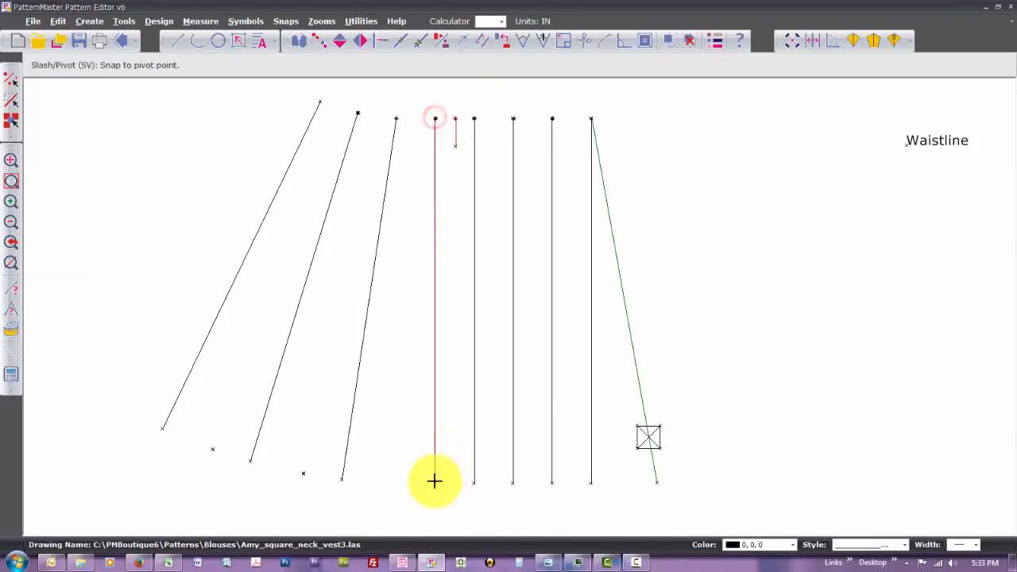
{"action": "left_click", "coordinate": [434, 483]}
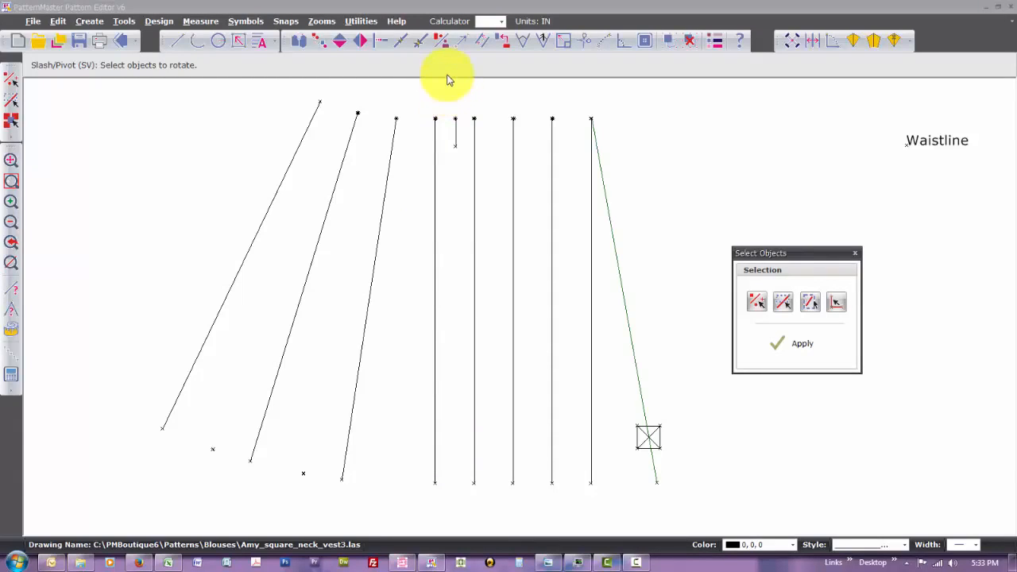
{"action": "left_click_drag", "start_coordinate": [446, 79], "coordinate": [102, 514]}
{"action": "left_click", "coordinate": [802, 345]}
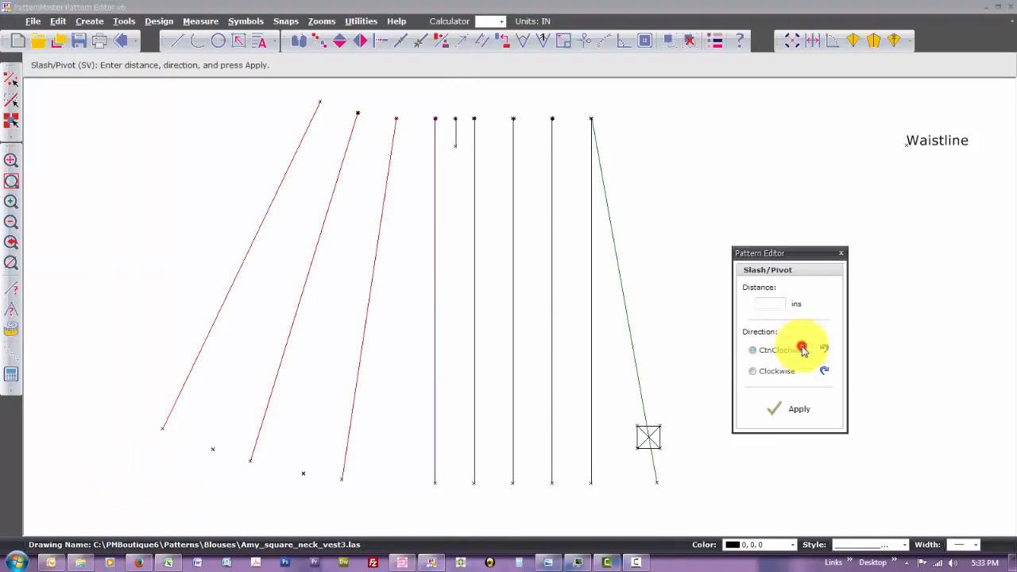
{"action": "left_click", "coordinate": [773, 305]}
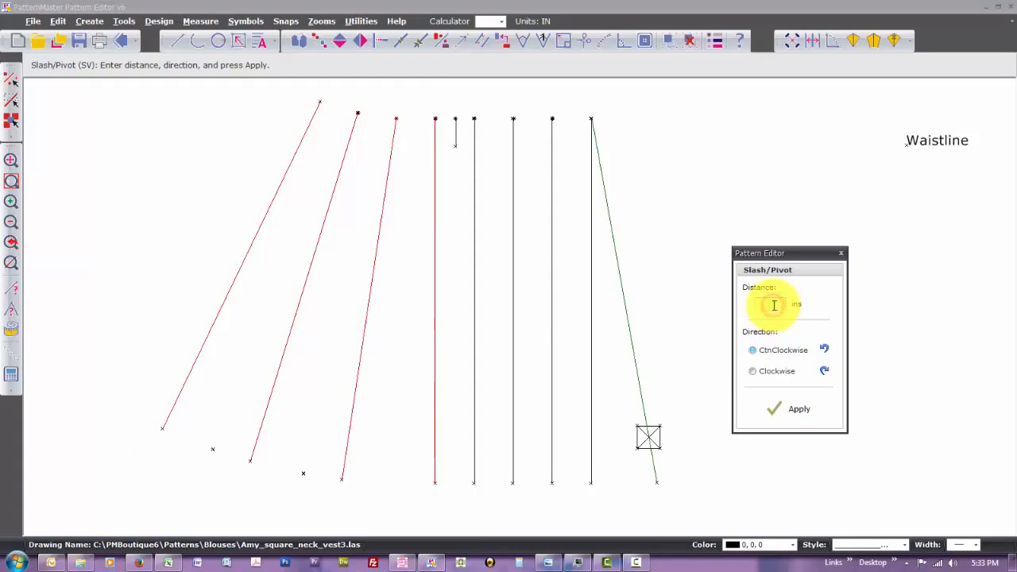
{"action": "left_click", "coordinate": [761, 373]}
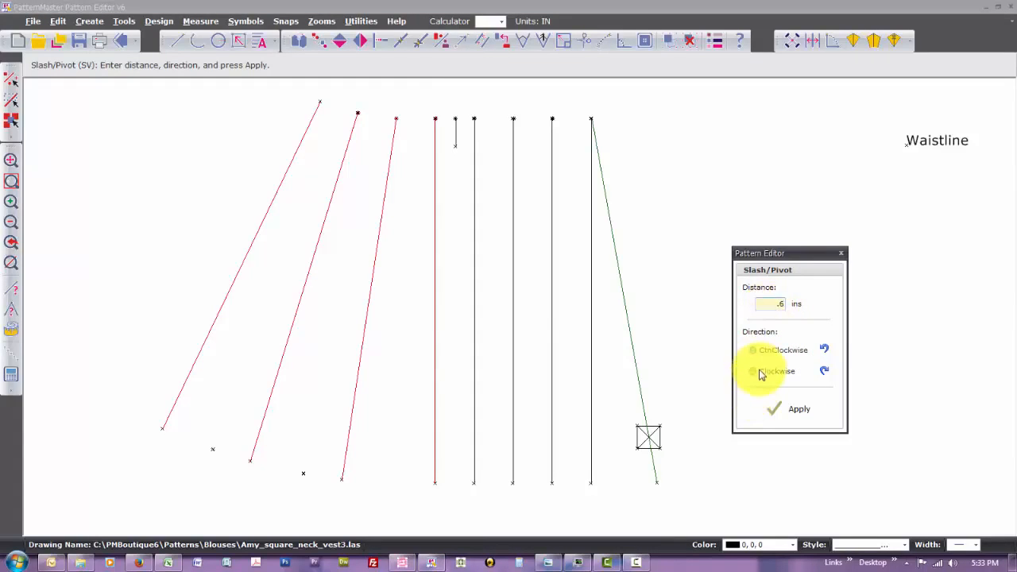
{"action": "left_click", "coordinate": [794, 416]}
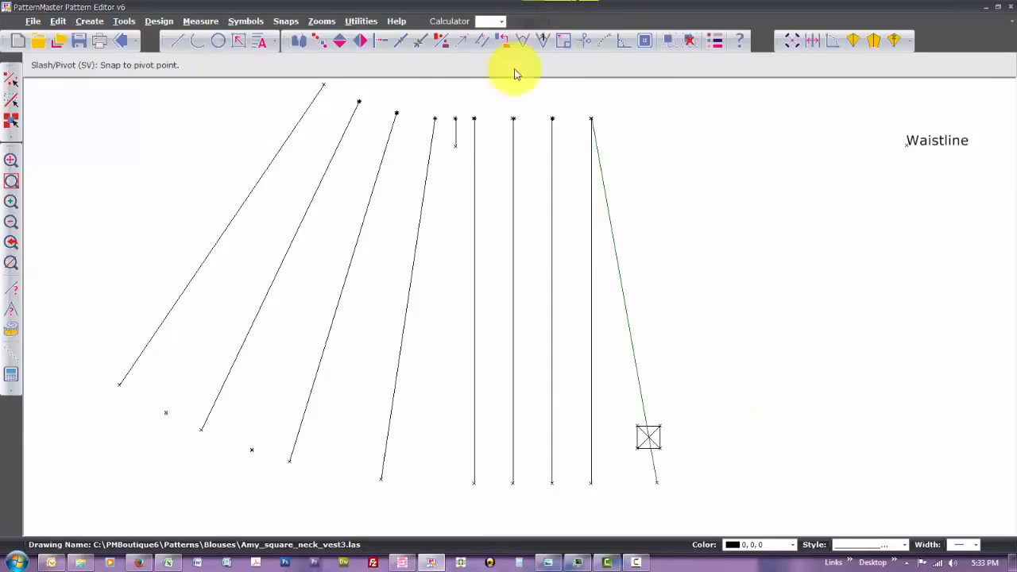
Spread the lines left of the next slash line by another 0.6 in clockwise
{"action": "left_click", "coordinate": [475, 119]}
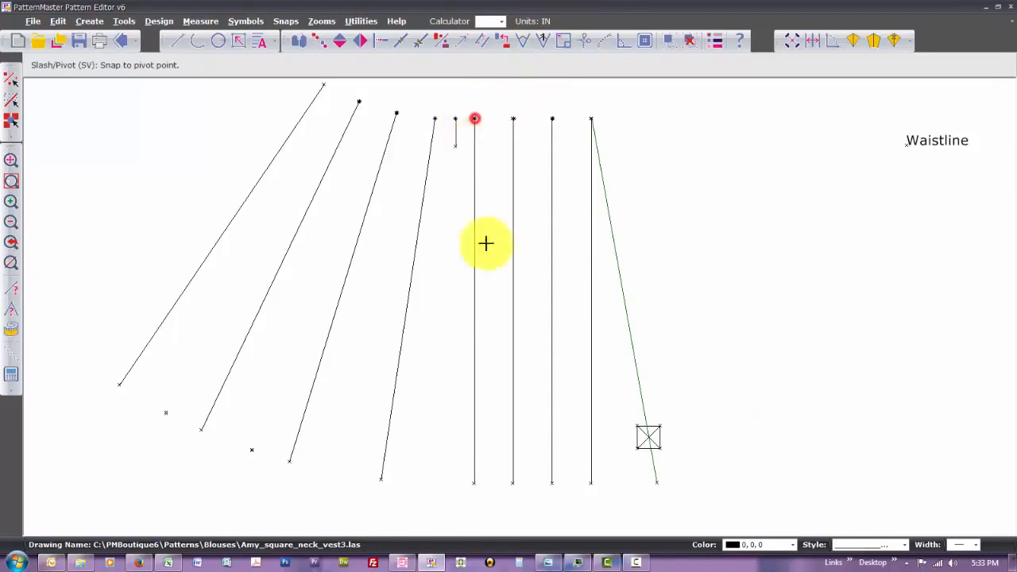
{"action": "left_click", "coordinate": [475, 484]}
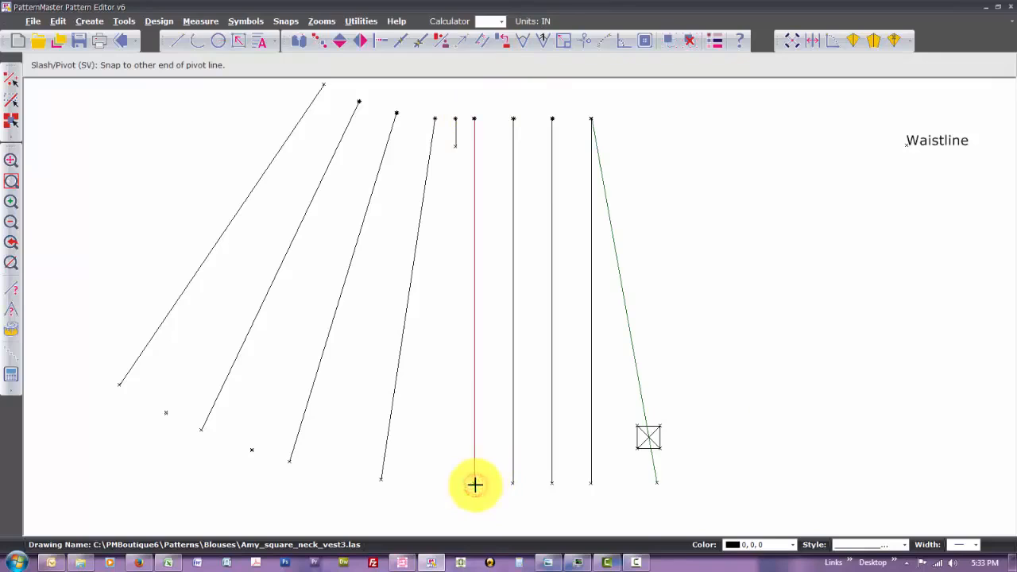
{"action": "left_click", "coordinate": [484, 78]}
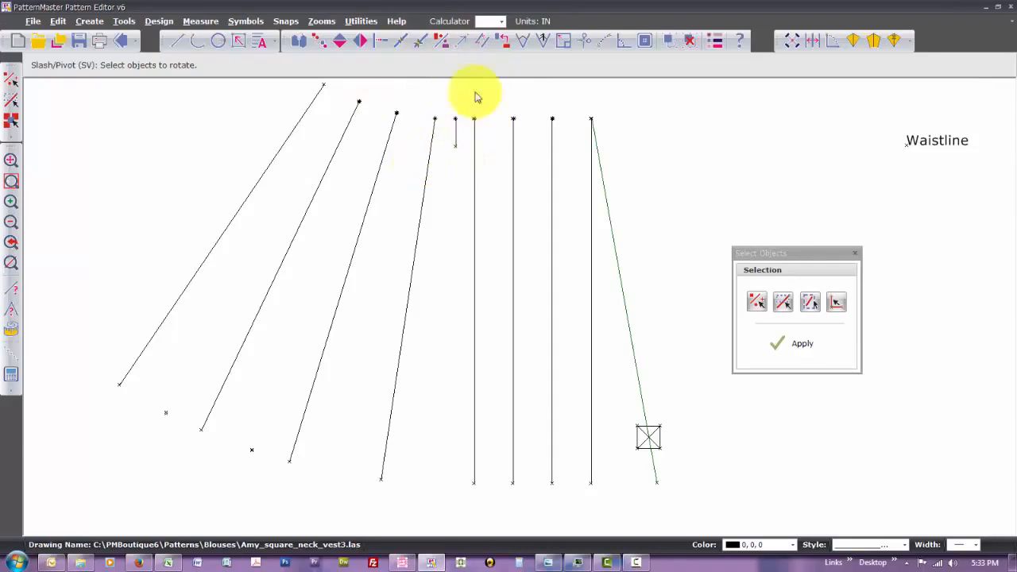
{"action": "left_click_drag", "start_coordinate": [487, 80], "coordinate": [16, 495]}
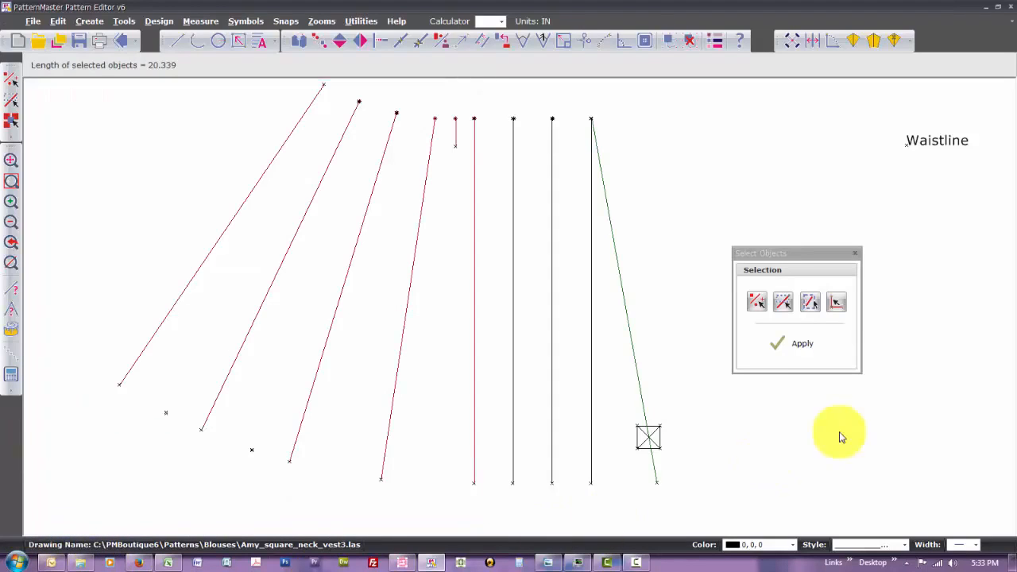
{"action": "left_click", "coordinate": [802, 344]}
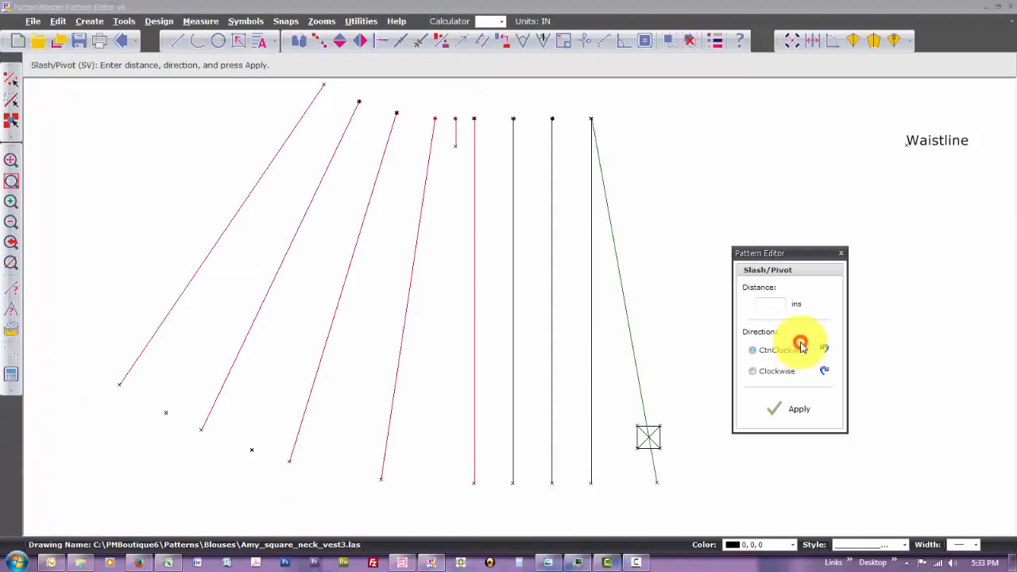
{"action": "left_click", "coordinate": [771, 302]}
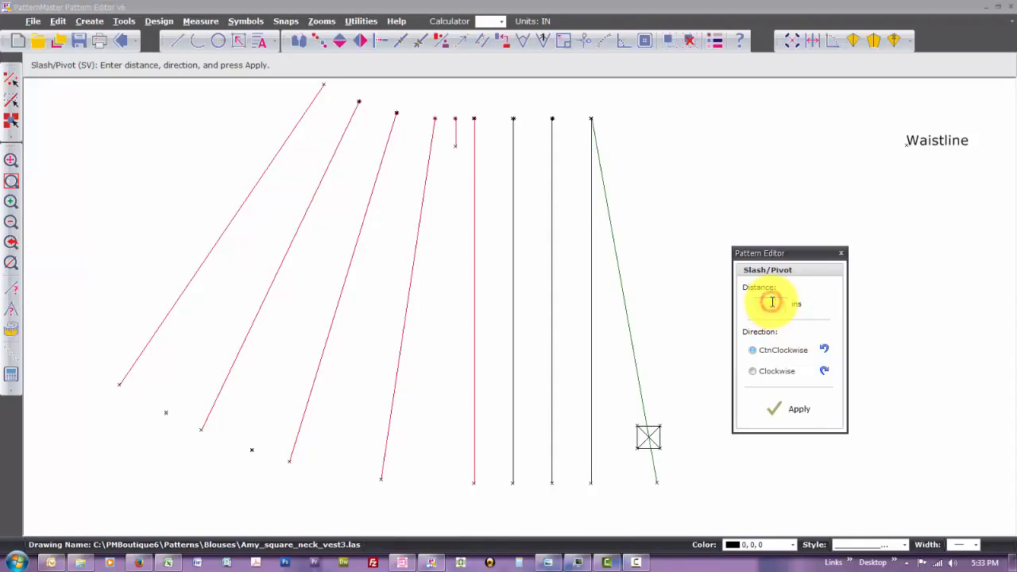
{"action": "left_click", "coordinate": [784, 408]}
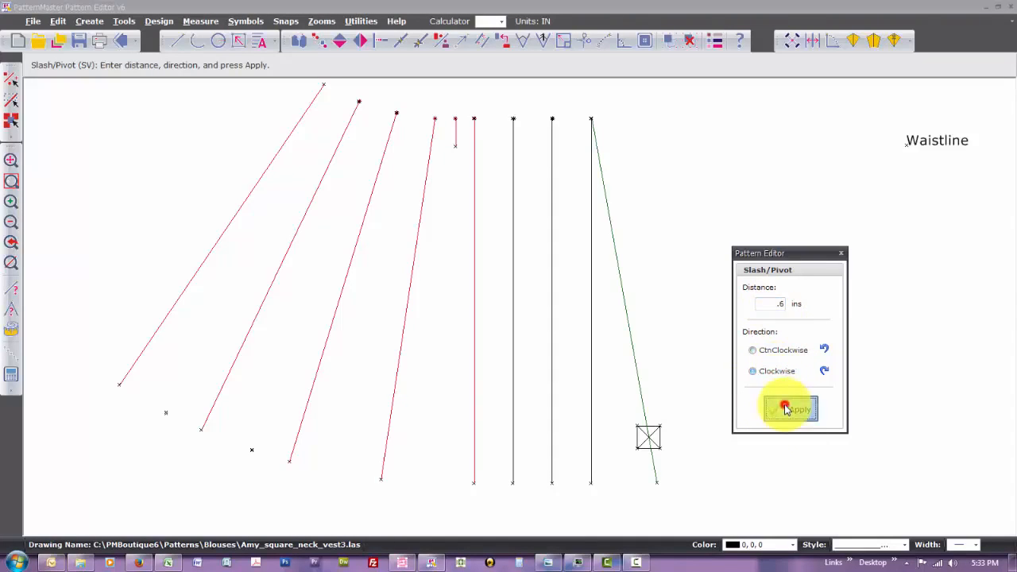
Run Slash/Pivot again and swing the lines left of the following slash 0.6 in clockwise
{"action": "scroll", "coordinate": [785, 409], "scroll_direction": "down", "scroll_amount": 1}
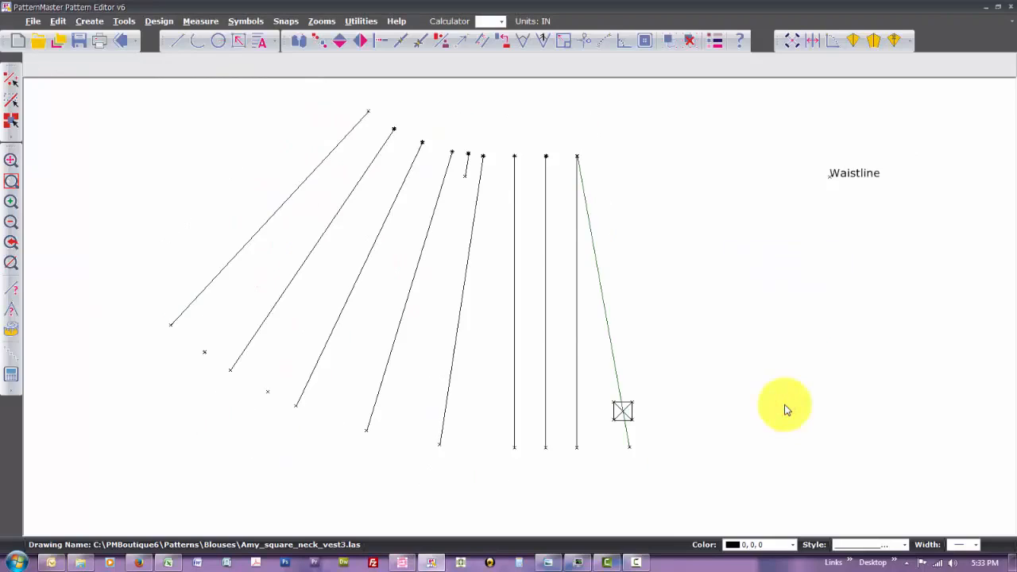
{"action": "scroll", "coordinate": [785, 410], "scroll_direction": "down", "scroll_amount": 1}
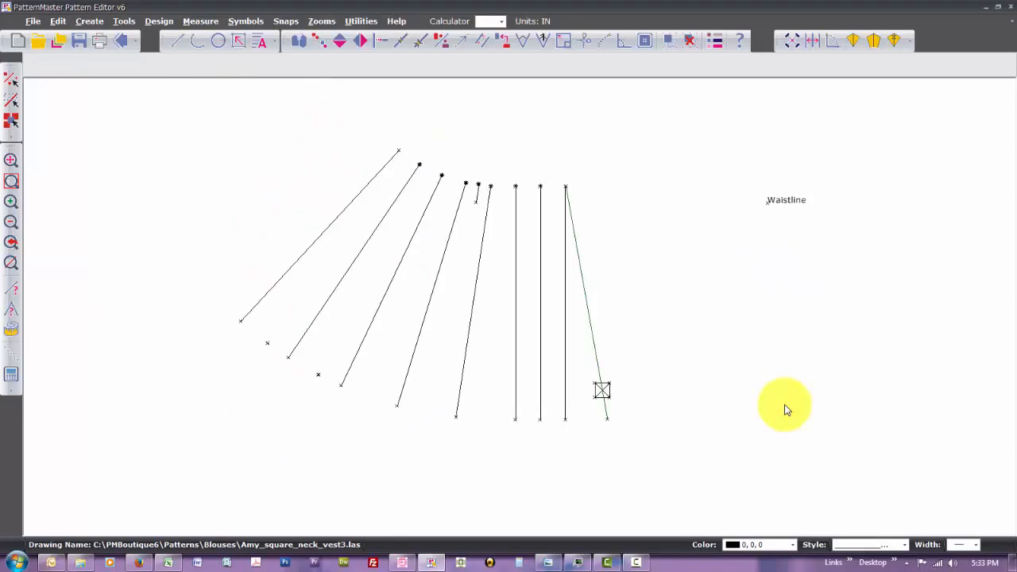
{"action": "key", "text": "v"}
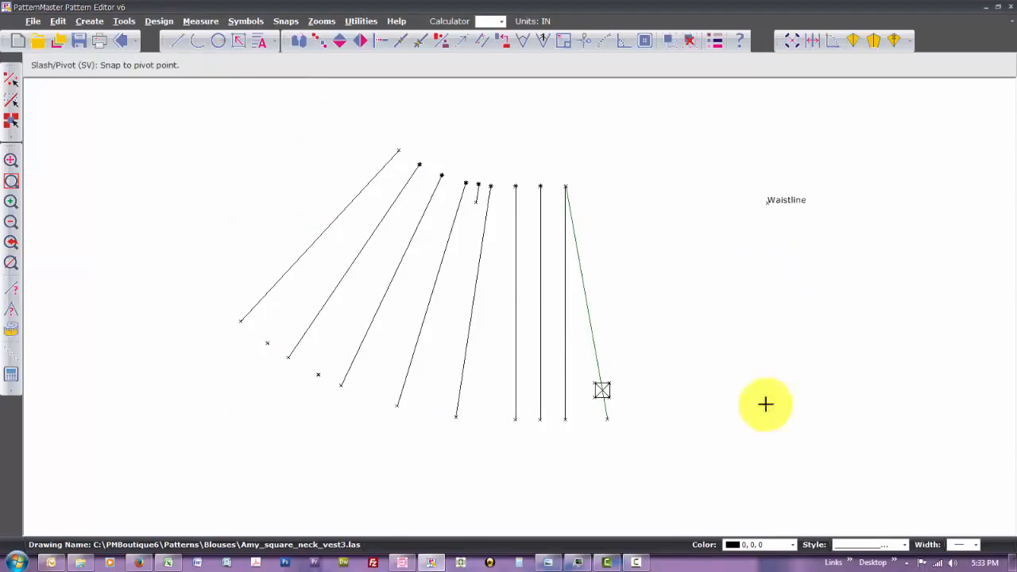
{"action": "left_click", "coordinate": [515, 185]}
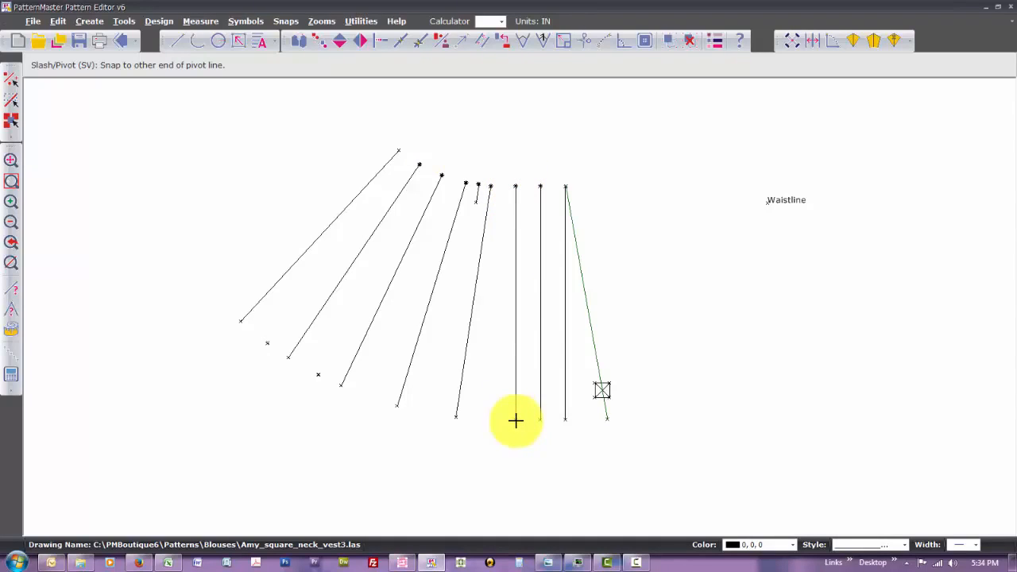
{"action": "left_click", "coordinate": [516, 421]}
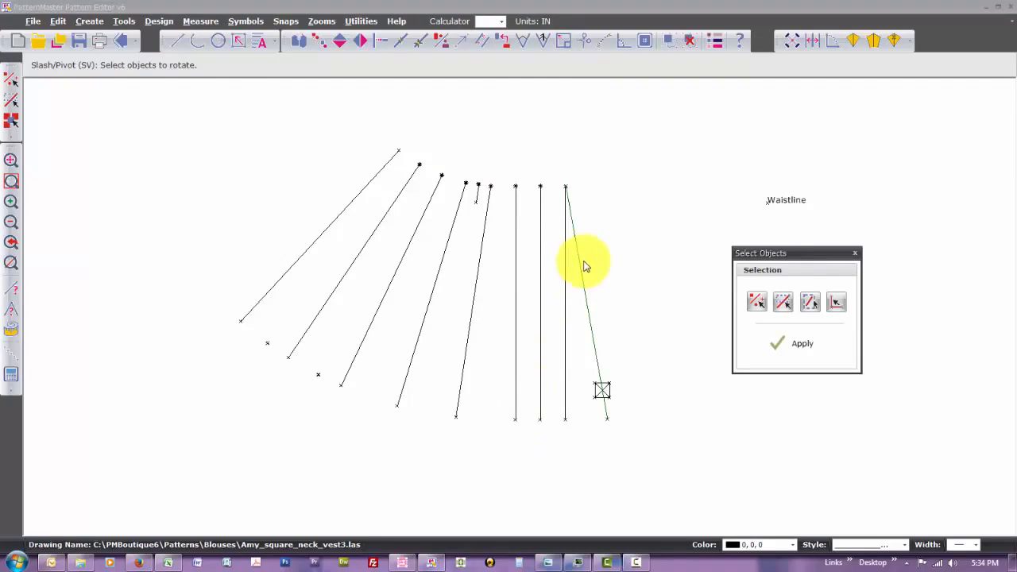
{"action": "left_click_drag", "start_coordinate": [523, 96], "coordinate": [139, 476]}
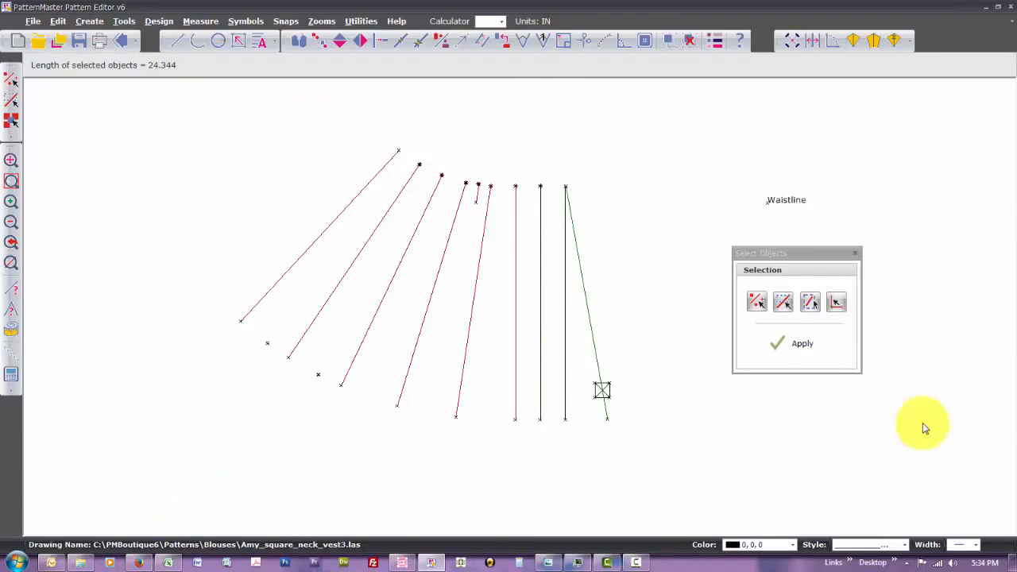
{"action": "left_click", "coordinate": [803, 345]}
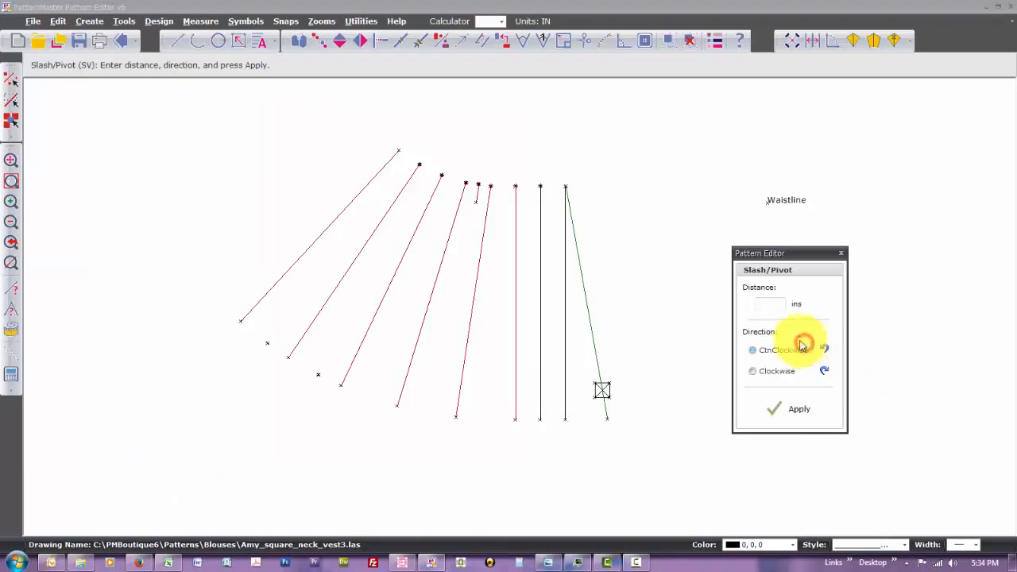
{"action": "left_click", "coordinate": [782, 303]}
{"action": "type", "text": ".6"}
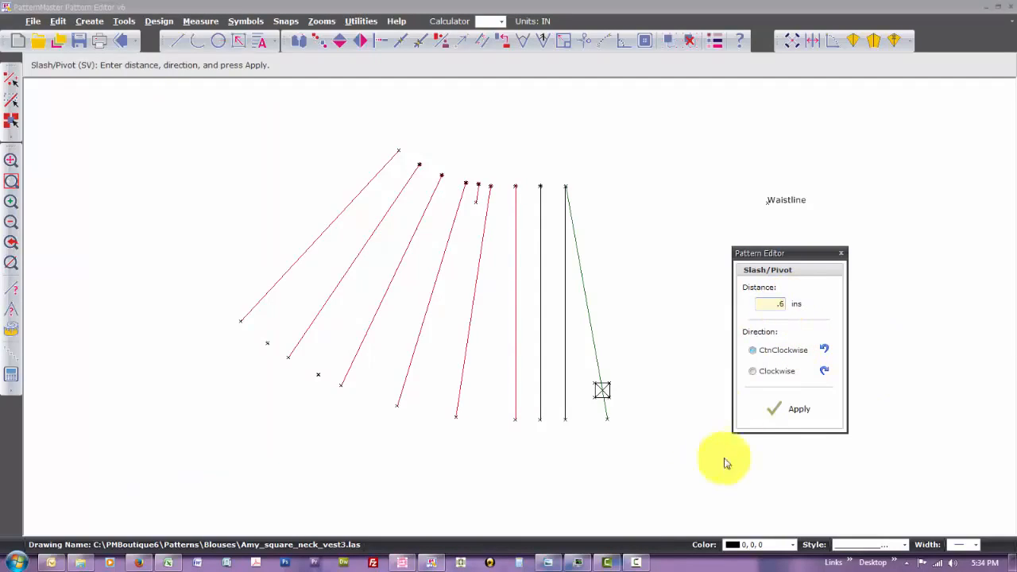
{"action": "left_click", "coordinate": [760, 371]}
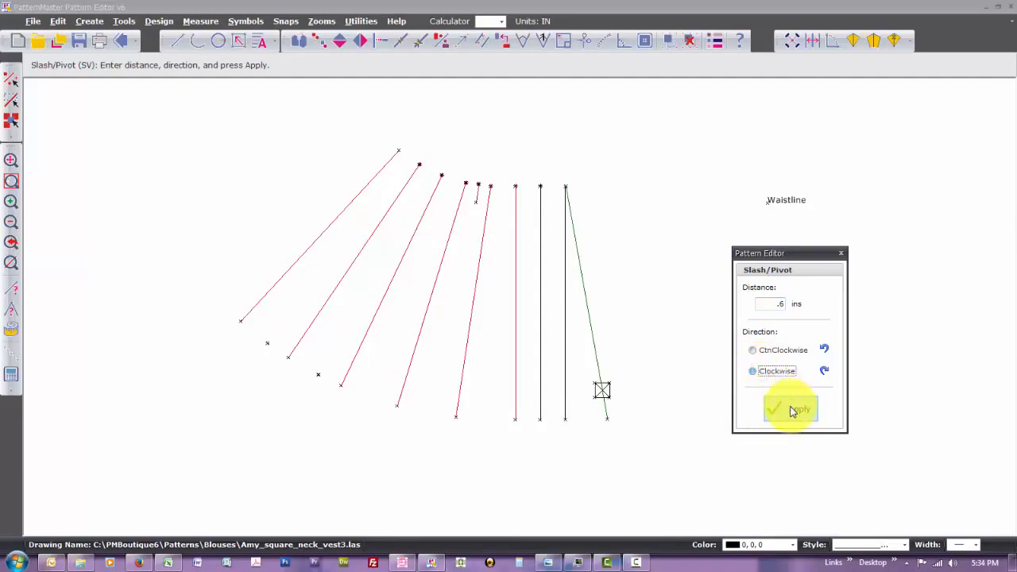
{"action": "left_click", "coordinate": [790, 408]}
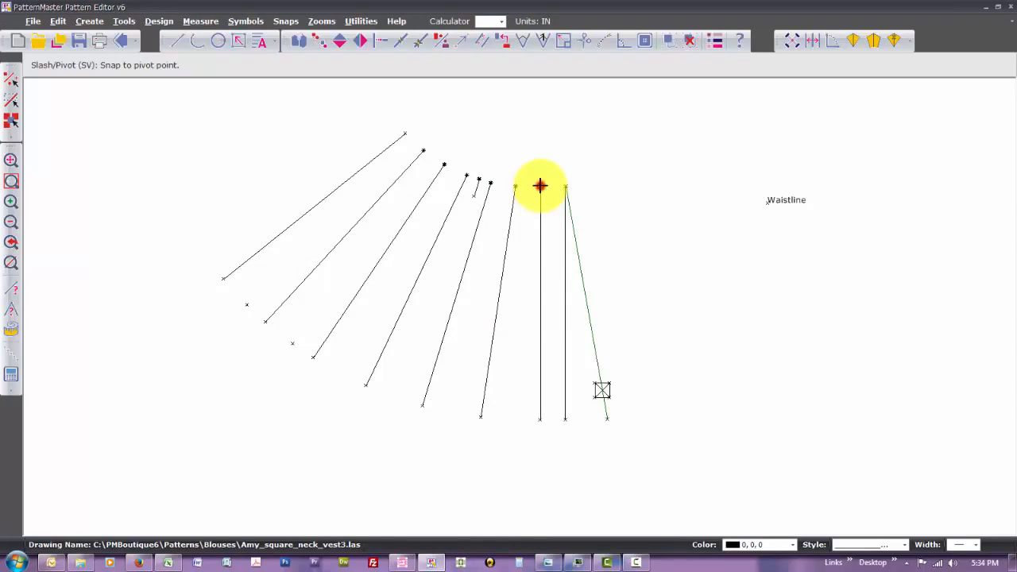
Pivot the lines left of the next slash 0.6 in clockwise to widen the fan
{"action": "left_click", "coordinate": [540, 186]}
{"action": "left_click", "coordinate": [539, 419]}
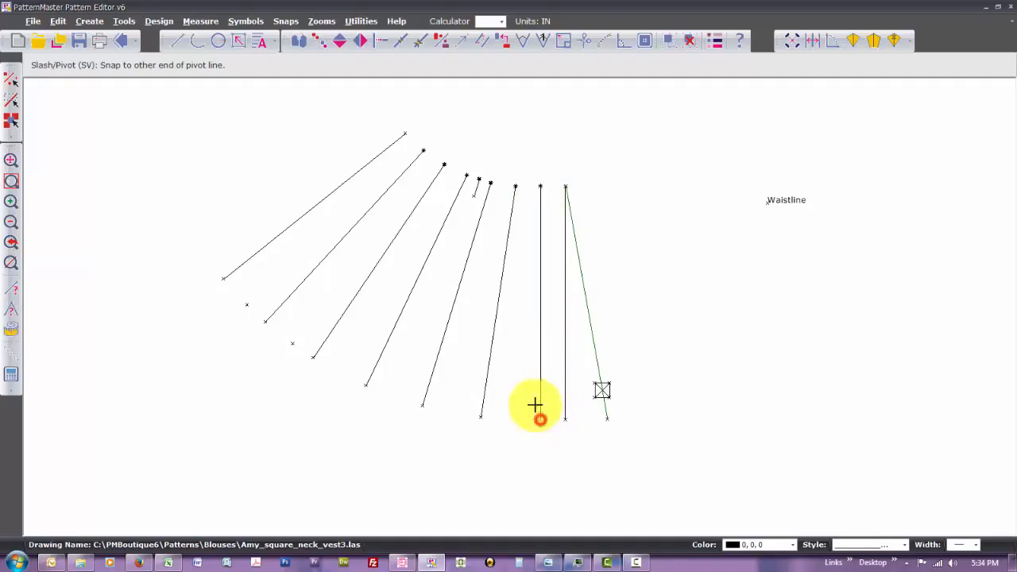
{"action": "left_click_drag", "start_coordinate": [558, 96], "coordinate": [132, 495]}
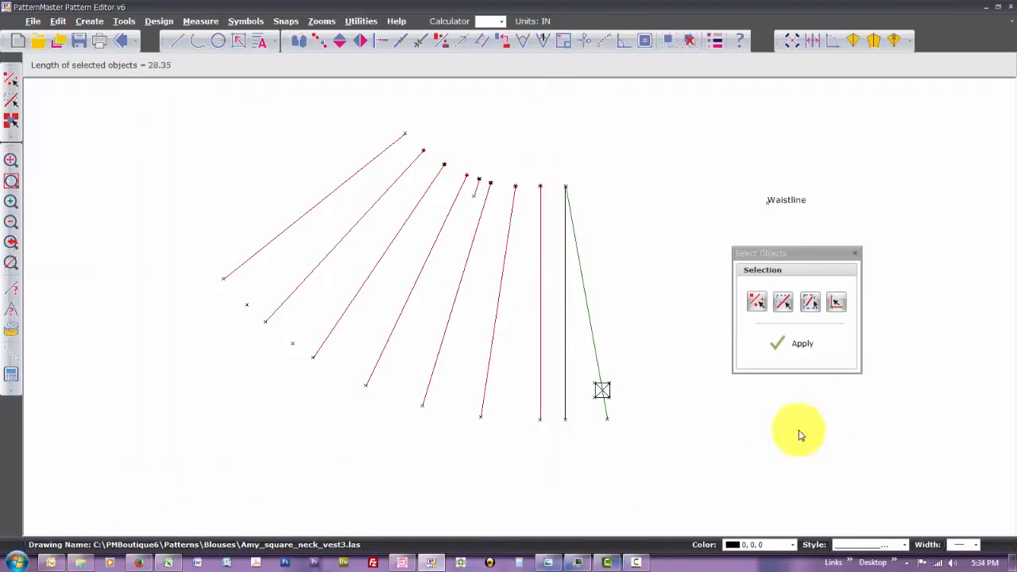
{"action": "left_click", "coordinate": [799, 345]}
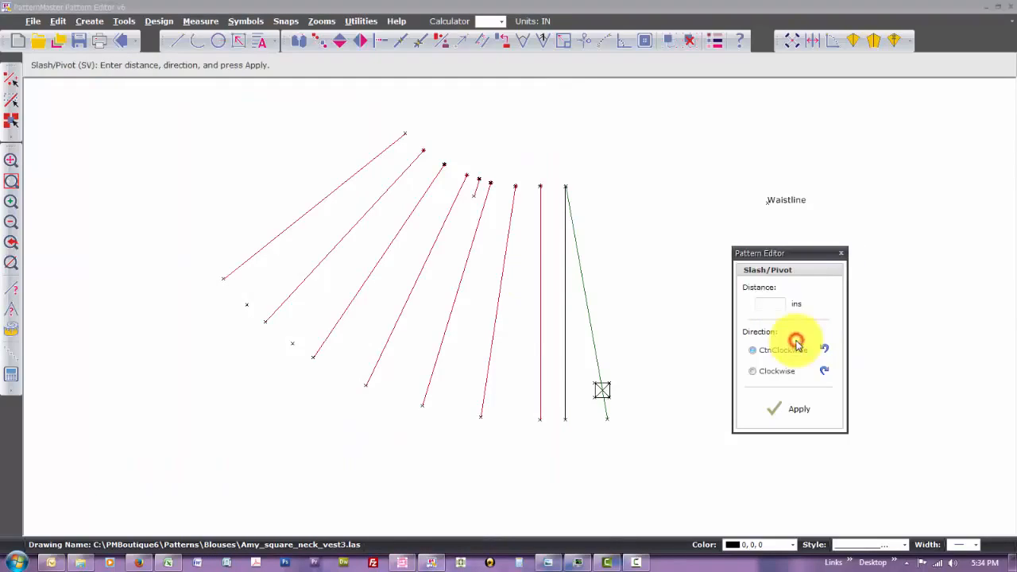
{"action": "left_click", "coordinate": [767, 300]}
{"action": "left_click", "coordinate": [767, 303]}
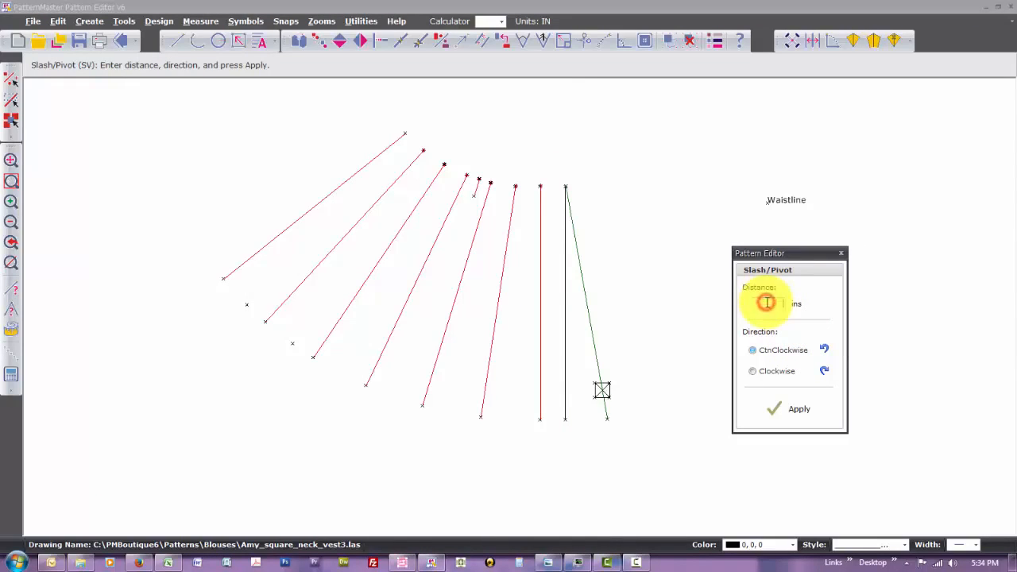
{"action": "type", "text": ".6"}
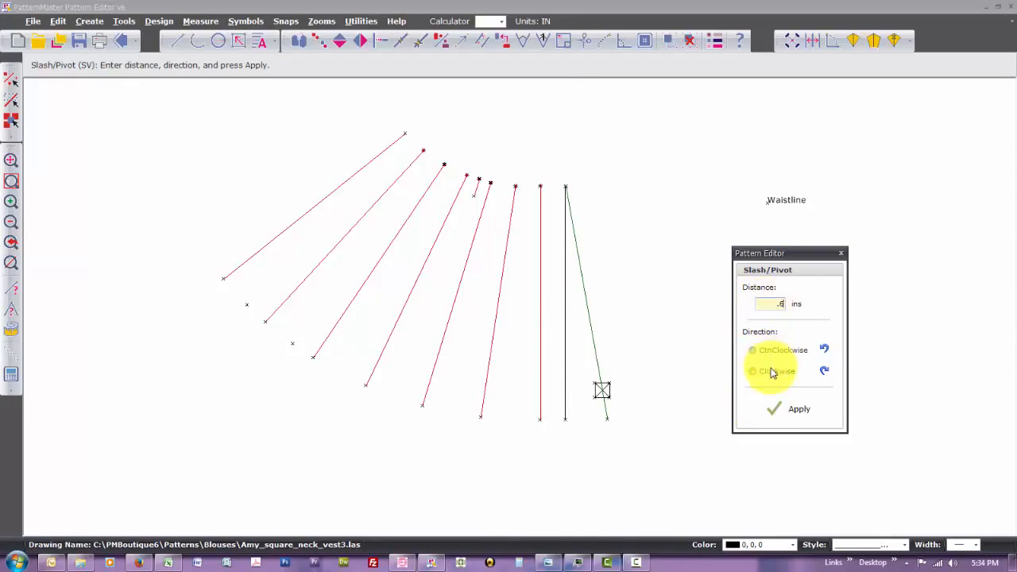
{"action": "left_click", "coordinate": [773, 374]}
{"action": "left_click", "coordinate": [781, 410]}
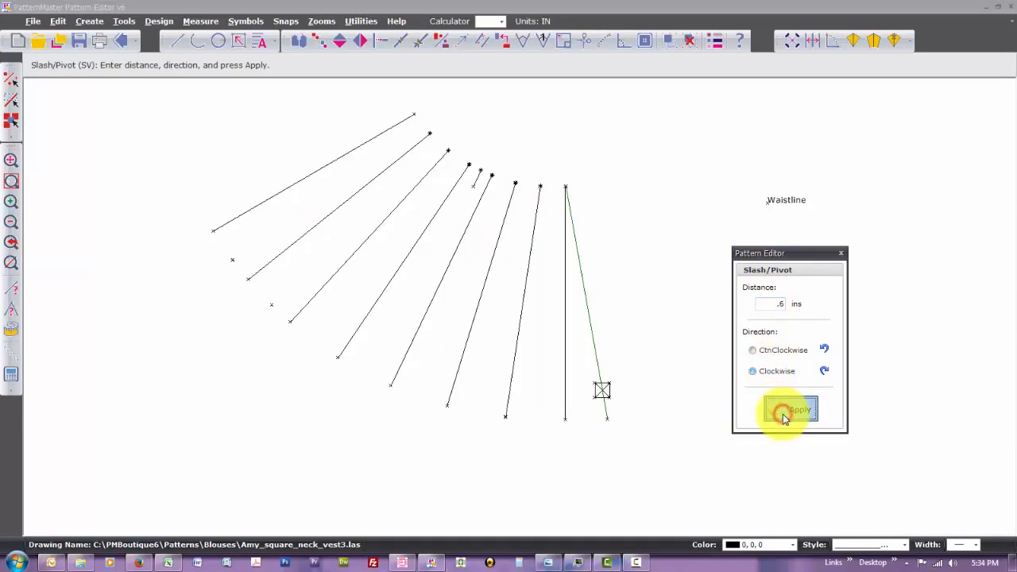
Apply the final 0.6 in clockwise pivot to all lines left of the last slash
{"action": "left_click", "coordinate": [565, 186]}
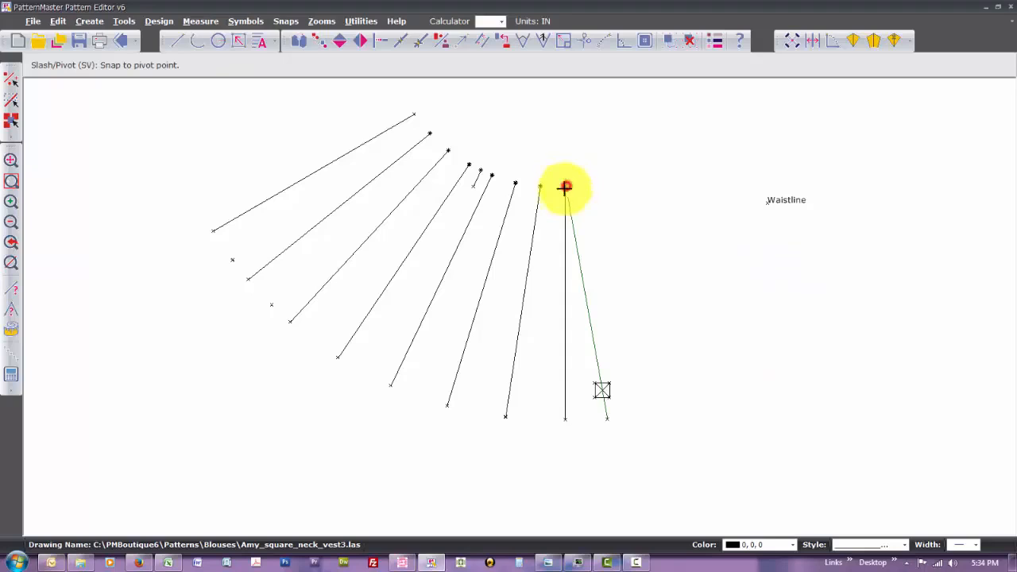
{"action": "left_click", "coordinate": [565, 420]}
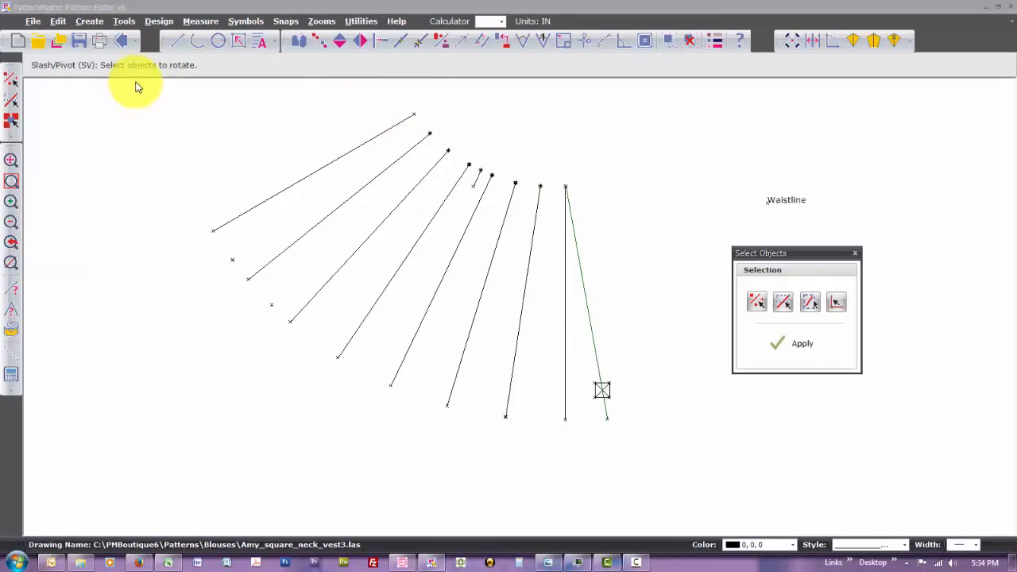
{"action": "left_click_drag", "start_coordinate": [135, 80], "coordinate": [571, 560]}
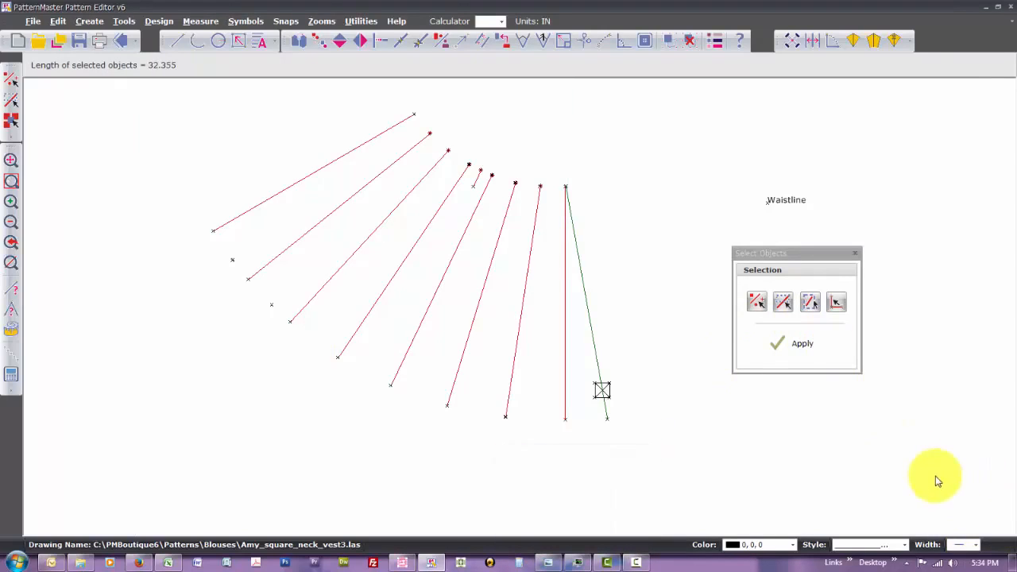
{"action": "left_click", "coordinate": [805, 343]}
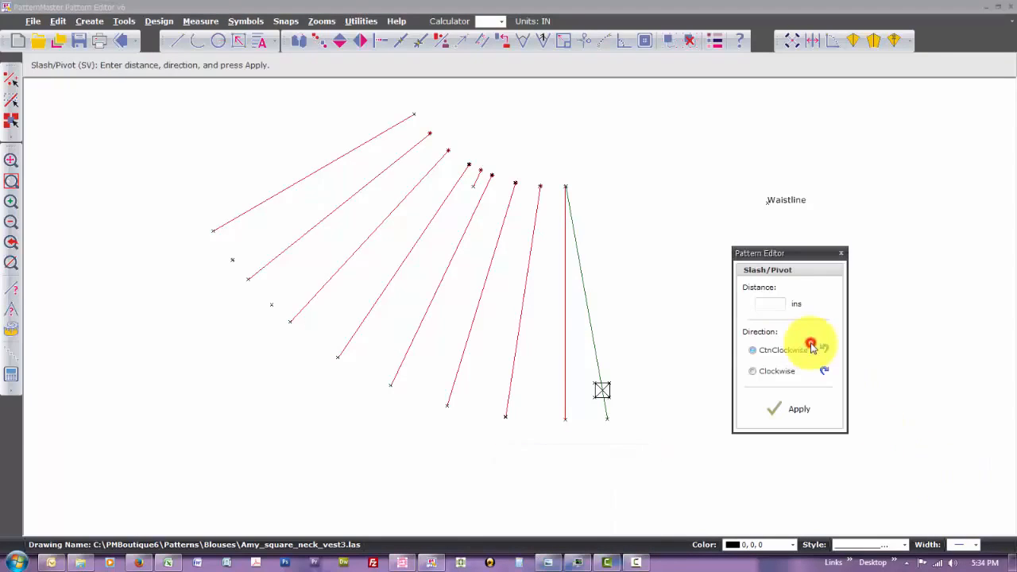
{"action": "left_click", "coordinate": [772, 304]}
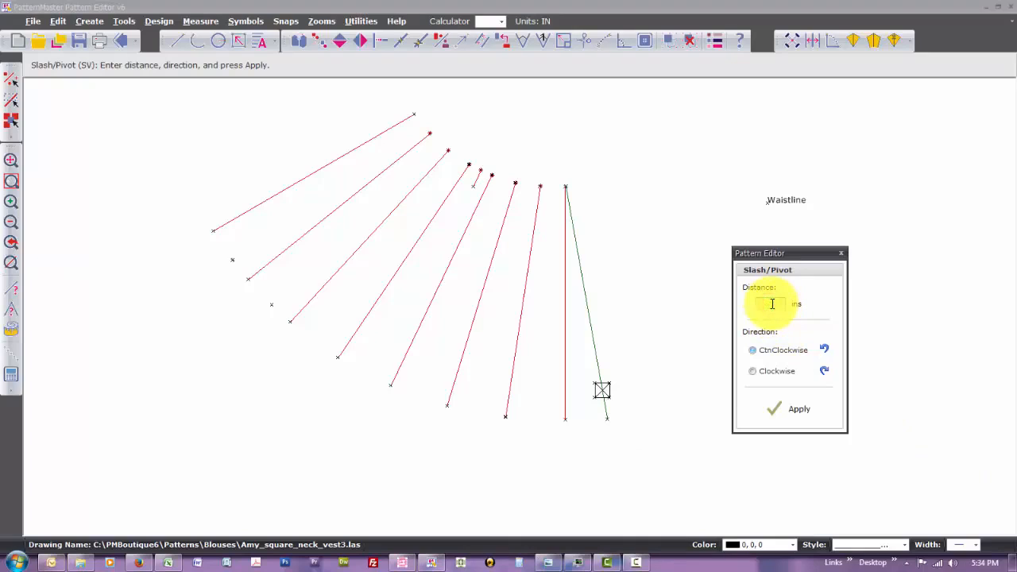
{"action": "type", "text": ".6"}
{"action": "left_click", "coordinate": [766, 372]}
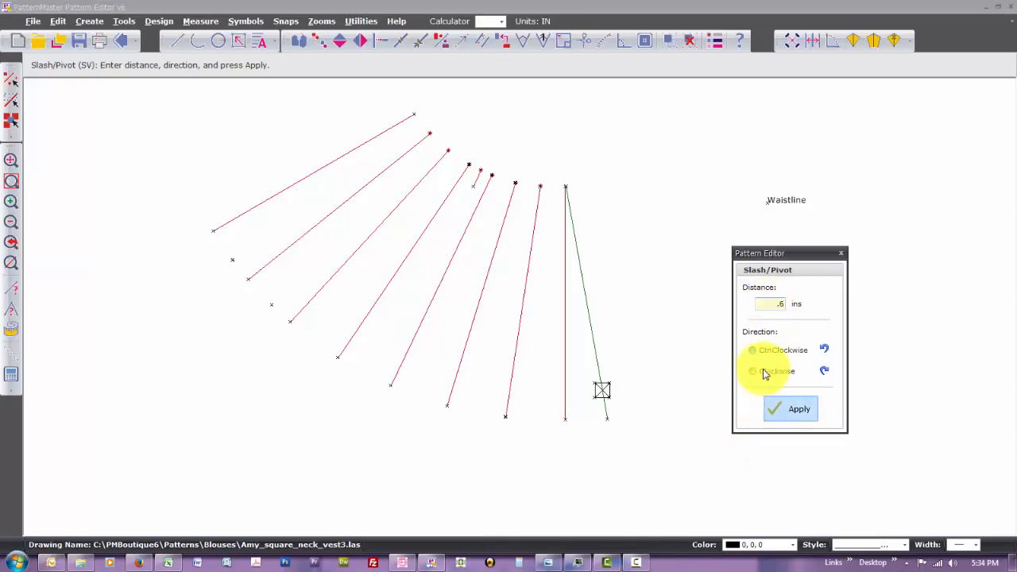
{"action": "left_click", "coordinate": [778, 409]}
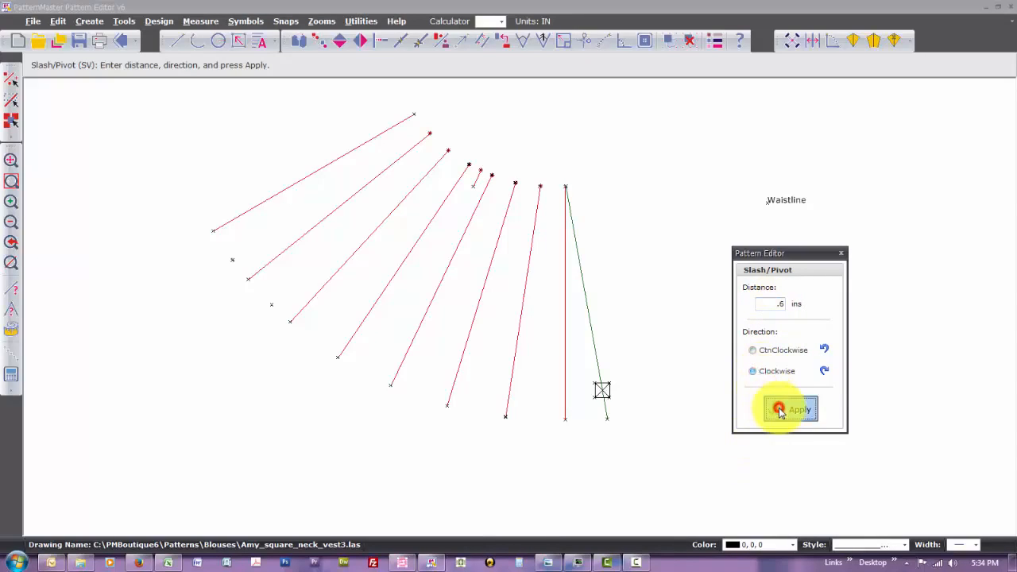
{"action": "scroll", "coordinate": [779, 413], "scroll_direction": "up", "scroll_amount": 3}
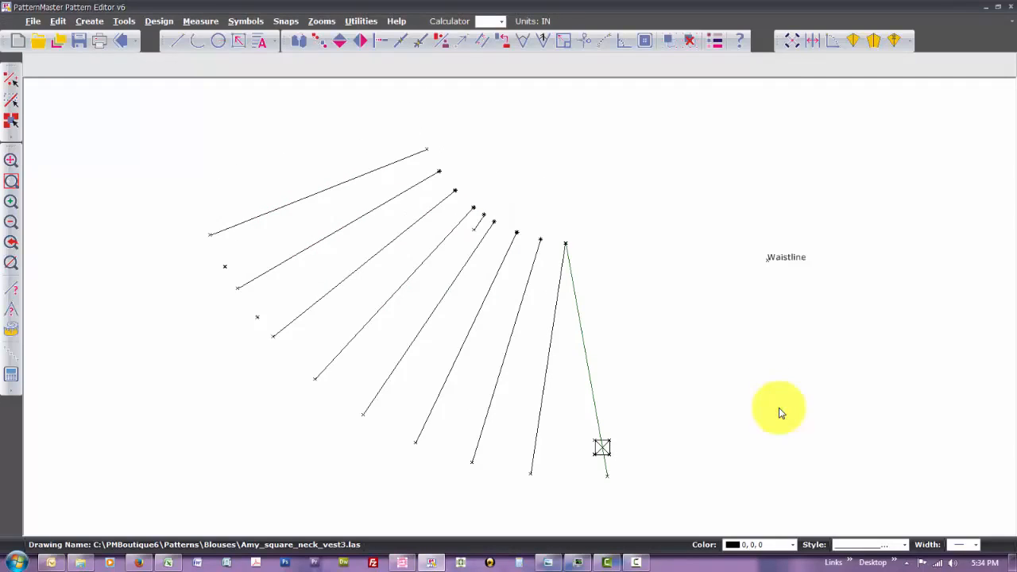
Zoom into the slash-line tops and draw the waist arc through them
{"action": "scroll", "coordinate": [769, 262], "scroll_direction": "down", "scroll_amount": 1}
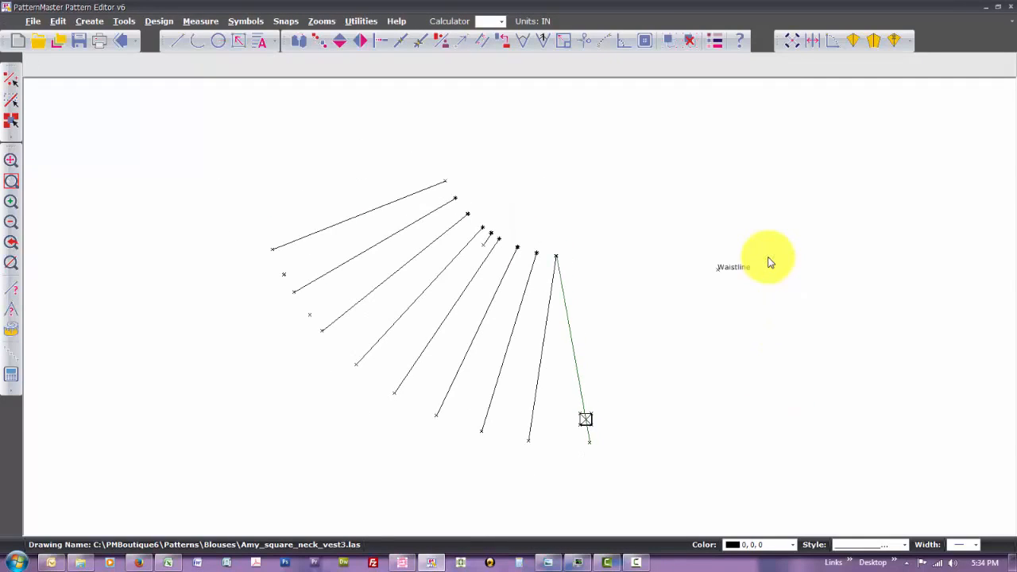
{"action": "key", "text": "a"}
{"action": "key", "text": "r"}
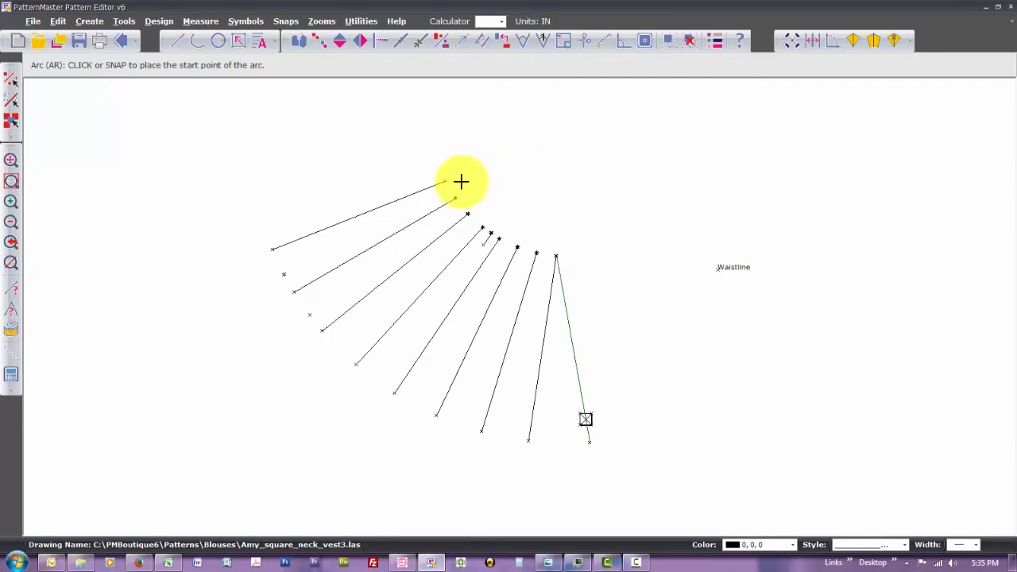
{"action": "key", "text": "z"}
{"action": "key", "text": "w"}
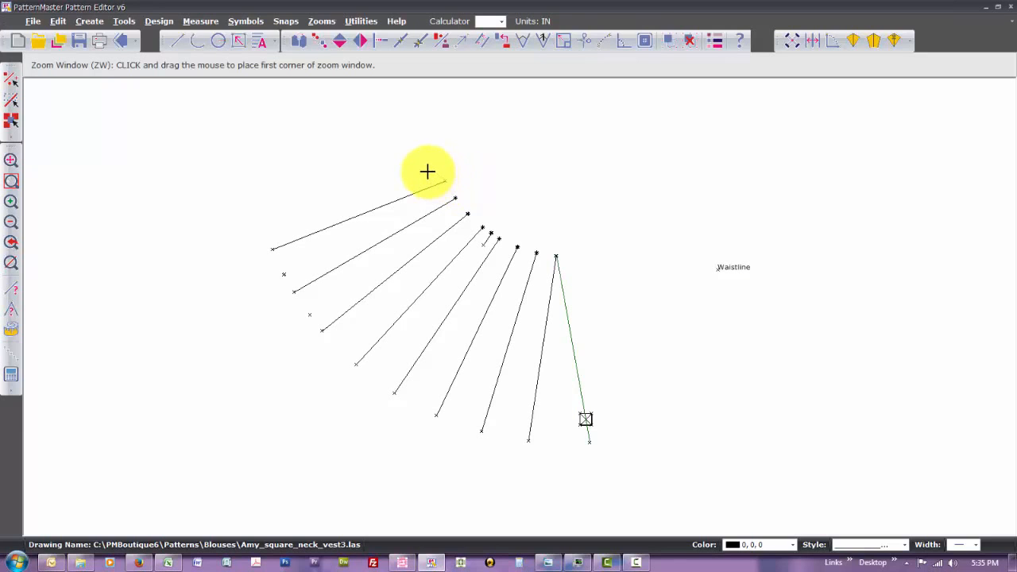
{"action": "left_click", "coordinate": [429, 171]}
{"action": "left_click", "coordinate": [581, 292]}
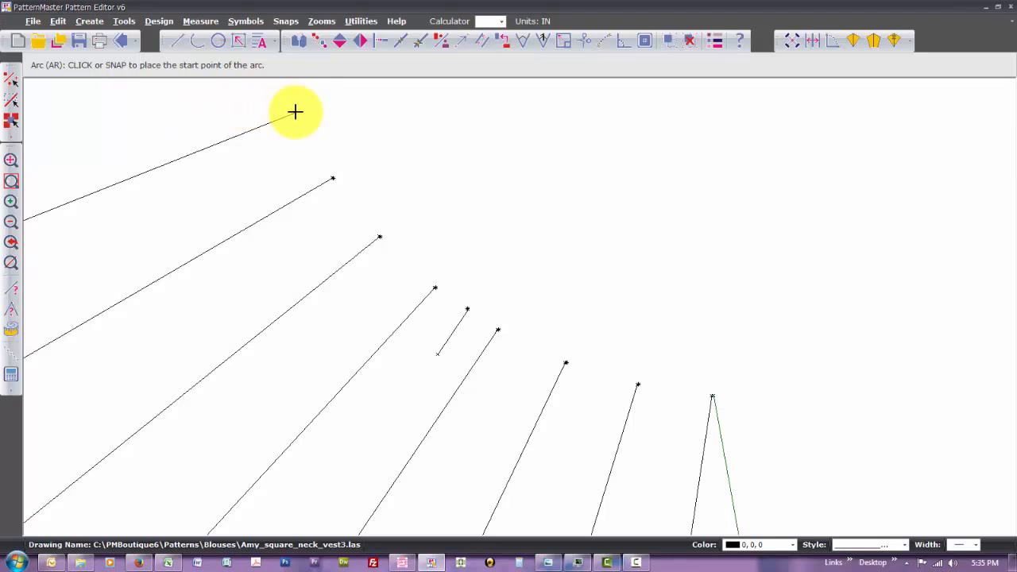
{"action": "left_click", "coordinate": [294, 111]}
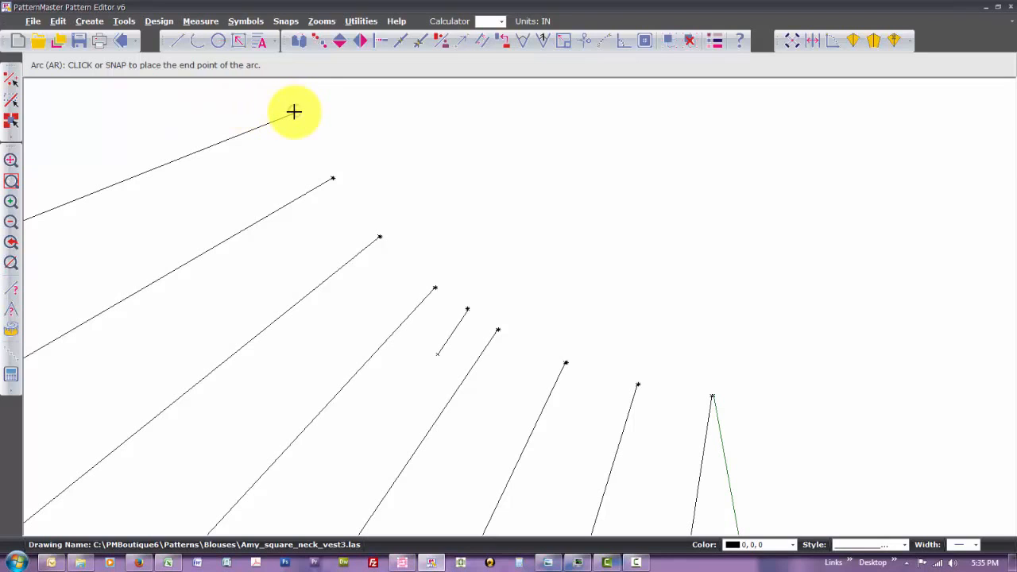
{"action": "left_click", "coordinate": [714, 392]}
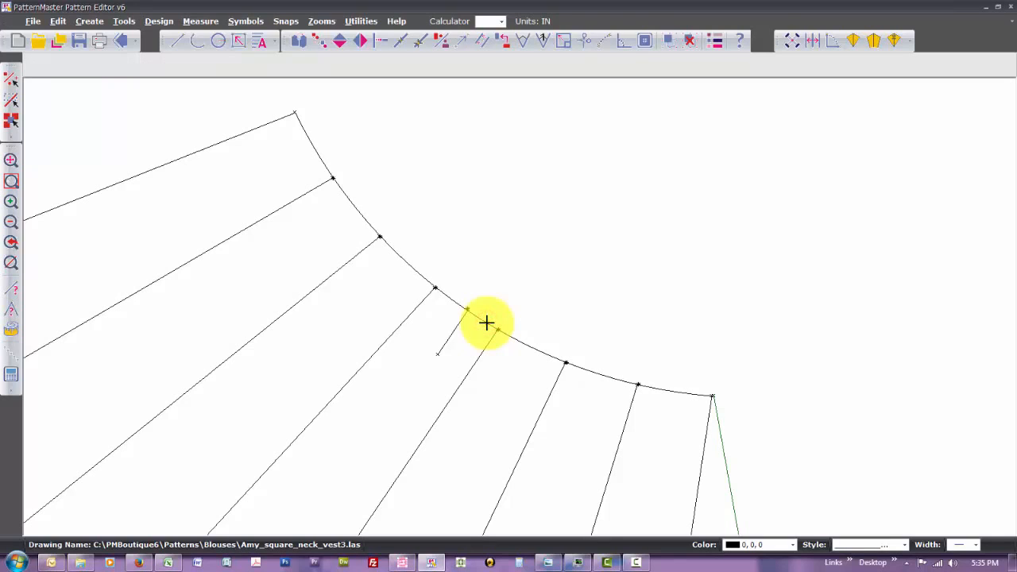
{"action": "left_click", "coordinate": [487, 323]}
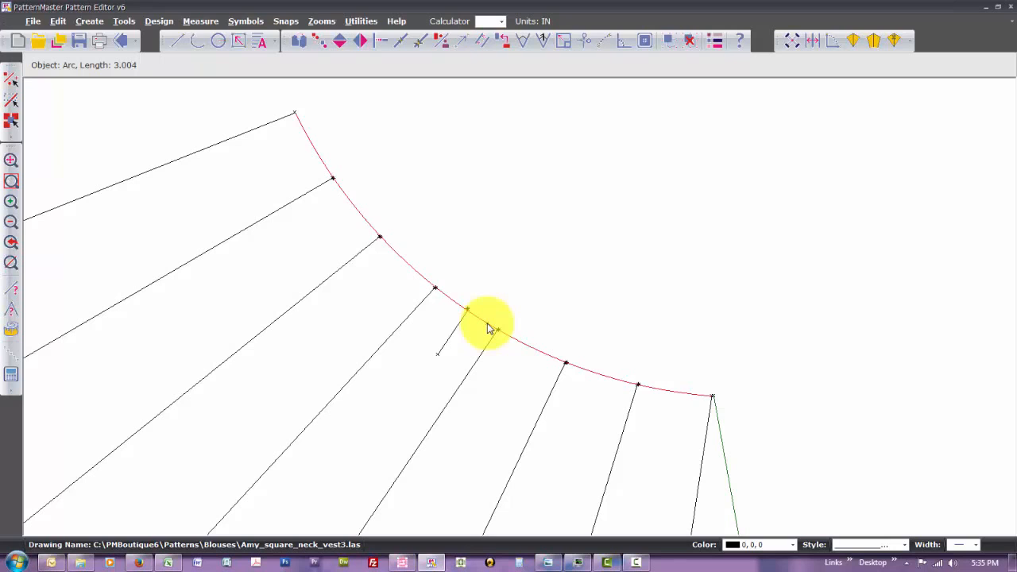
Draw the hem arc across the slash-line lower ends and confirm it measures 8.503 in
{"action": "scroll", "coordinate": [487, 328], "scroll_direction": "down", "scroll_amount": 3}
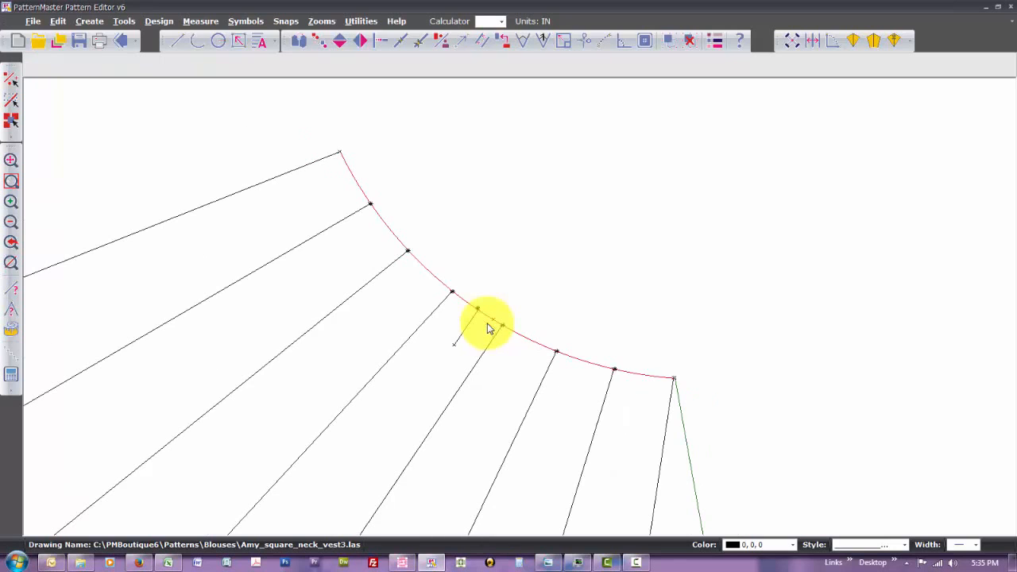
{"action": "scroll", "coordinate": [489, 328], "scroll_direction": "down", "scroll_amount": 2}
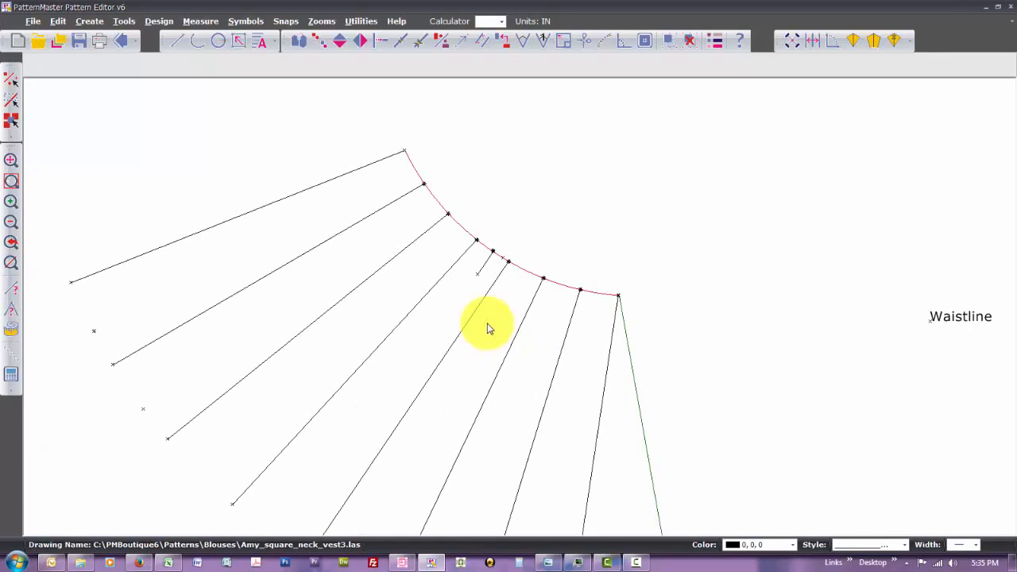
{"action": "scroll", "coordinate": [489, 328], "scroll_direction": "down", "scroll_amount": 2}
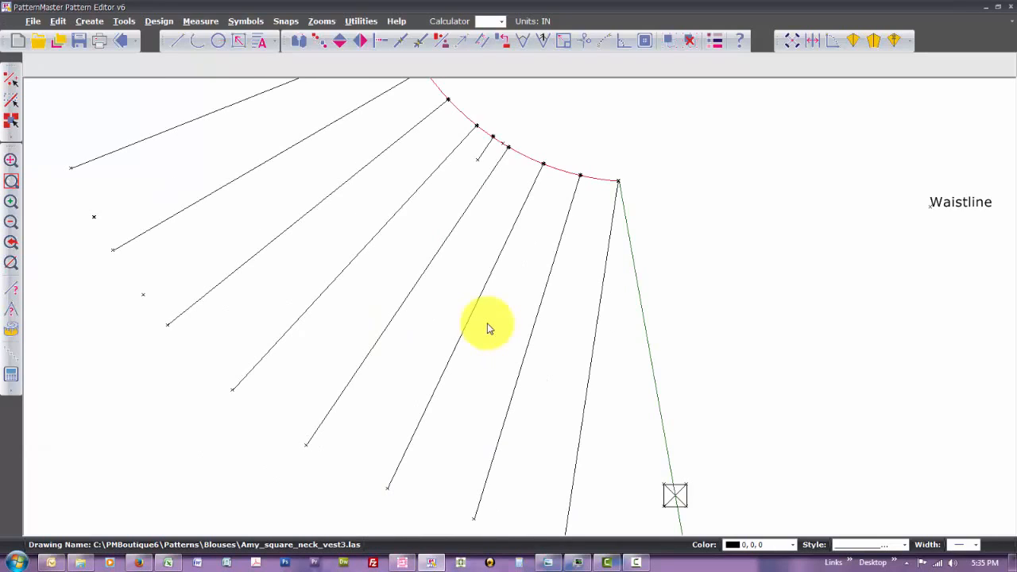
{"action": "scroll", "coordinate": [489, 328], "scroll_direction": "down", "scroll_amount": 1}
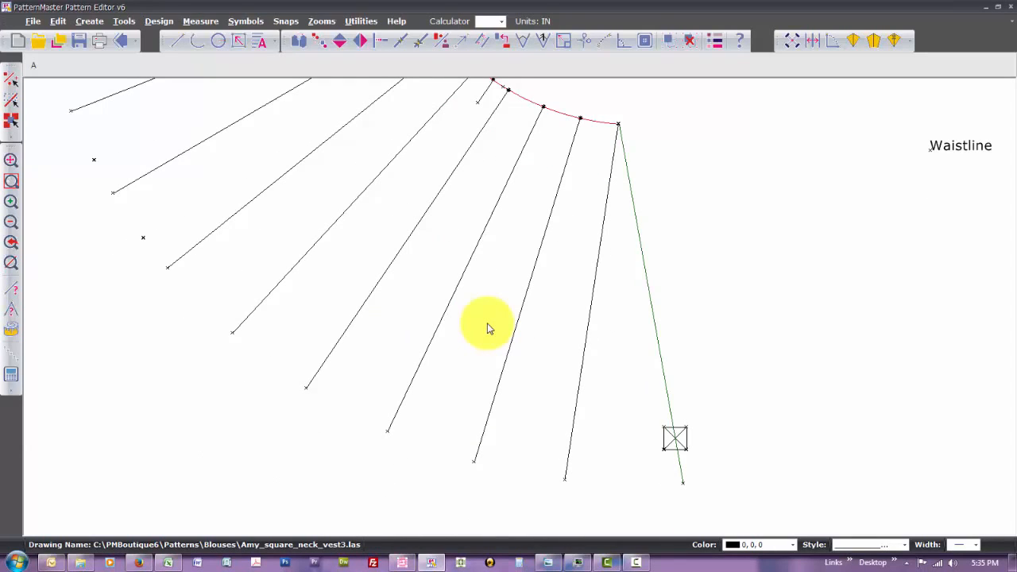
{"action": "key", "text": "r"}
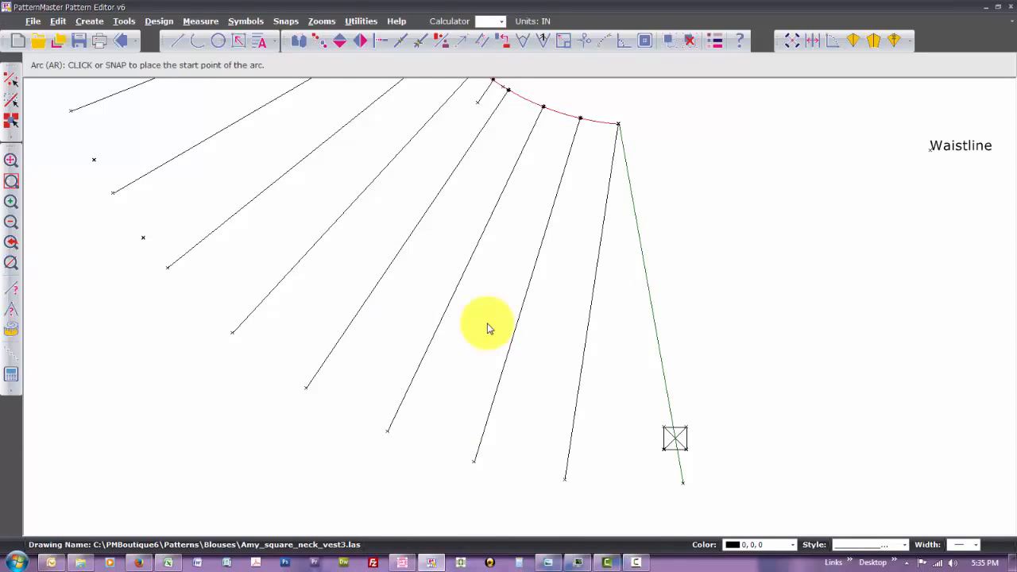
{"action": "left_click", "coordinate": [70, 111]}
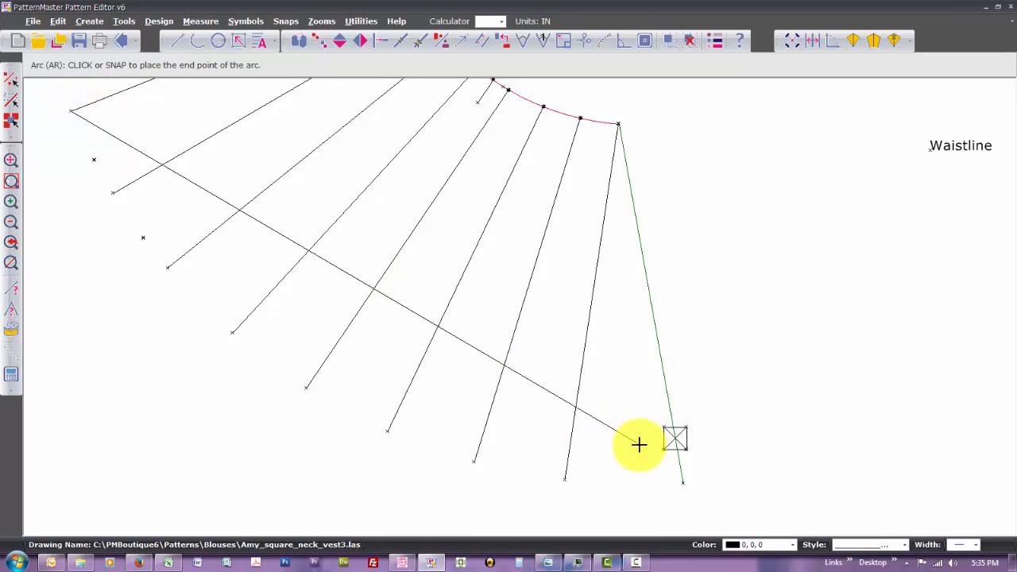
{"action": "left_click", "coordinate": [684, 483]}
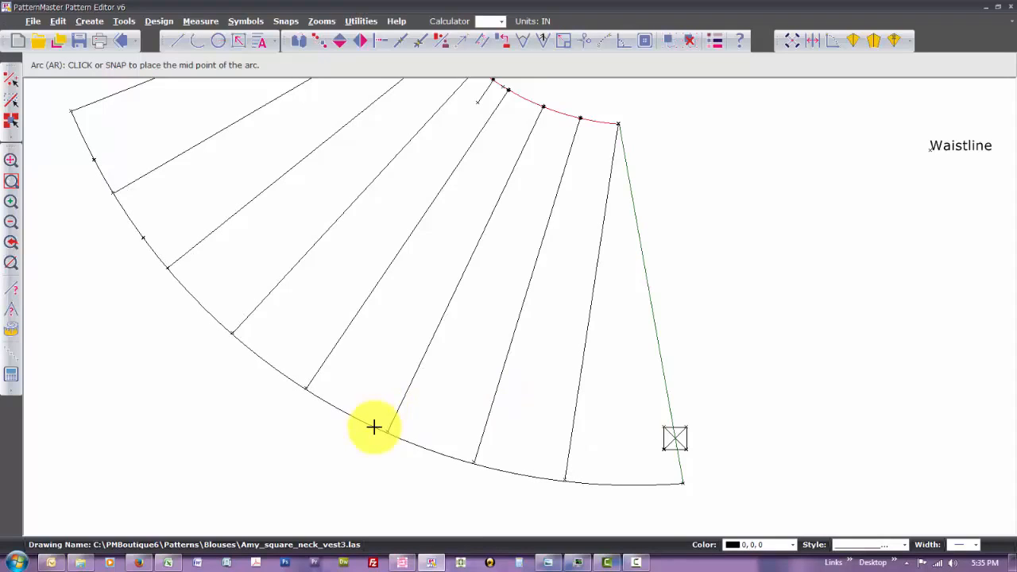
{"action": "left_click", "coordinate": [374, 427]}
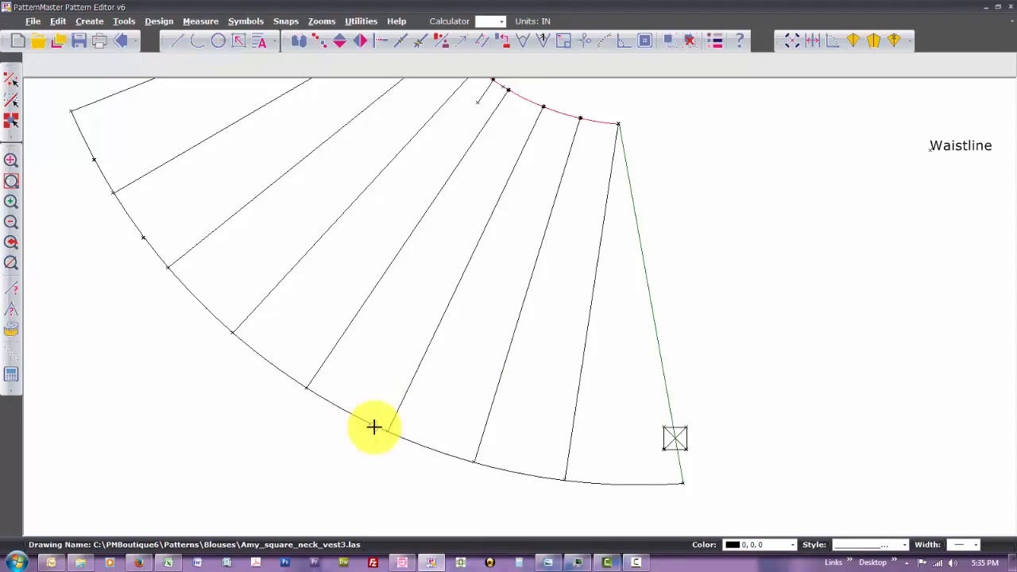
{"action": "left_click", "coordinate": [431, 454]}
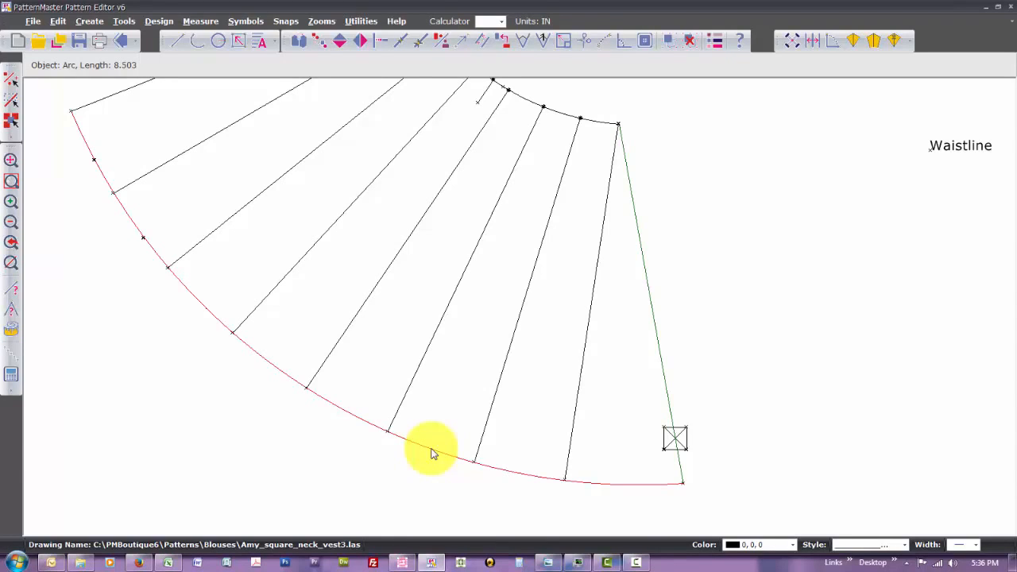
Extend the vest's angled seam line down to meet the hem line
{"action": "scroll", "coordinate": [432, 453], "scroll_direction": "up", "scroll_amount": 10}
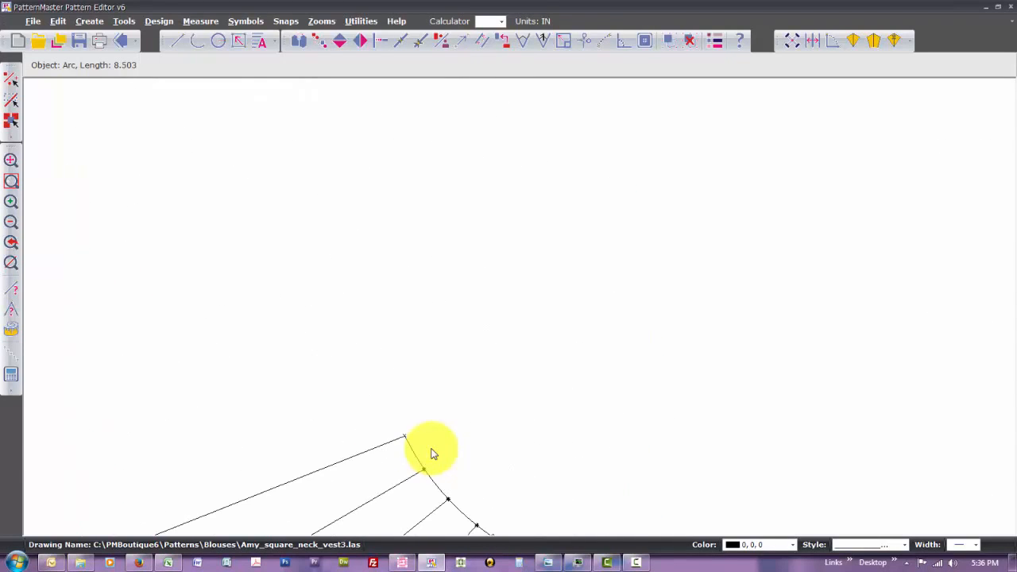
{"action": "scroll", "coordinate": [431, 451], "scroll_direction": "up", "scroll_amount": 10}
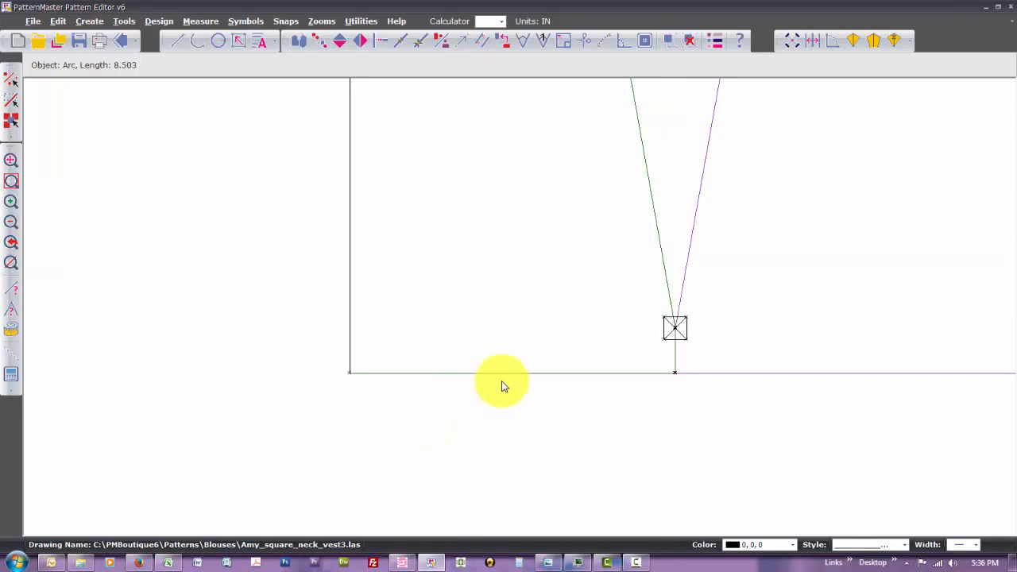
{"action": "left_click", "coordinate": [501, 374]}
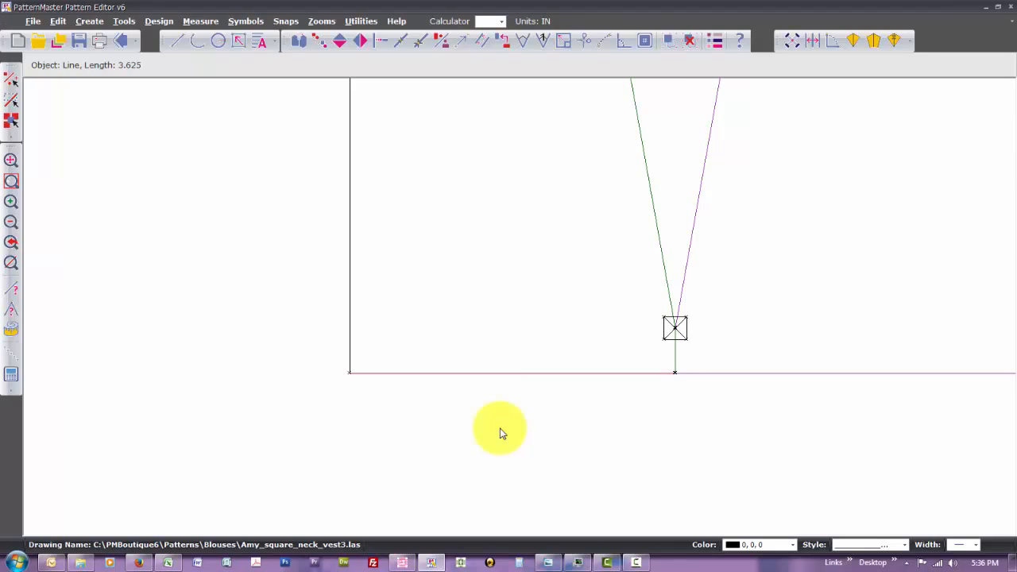
{"action": "key", "text": "i"}
{"action": "key", "text": "n"}
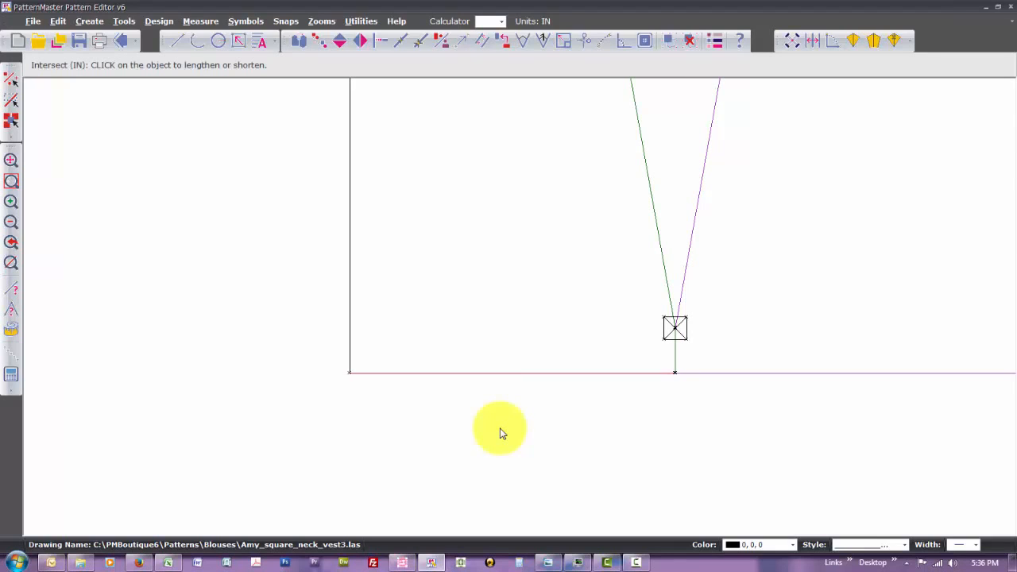
{"action": "left_click", "coordinate": [667, 296]}
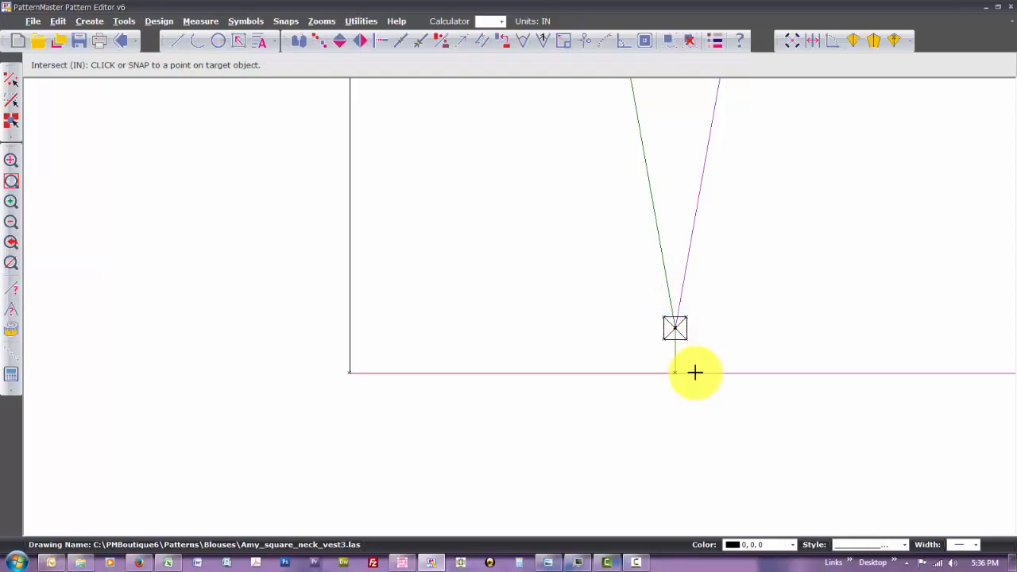
{"action": "left_click", "coordinate": [695, 372]}
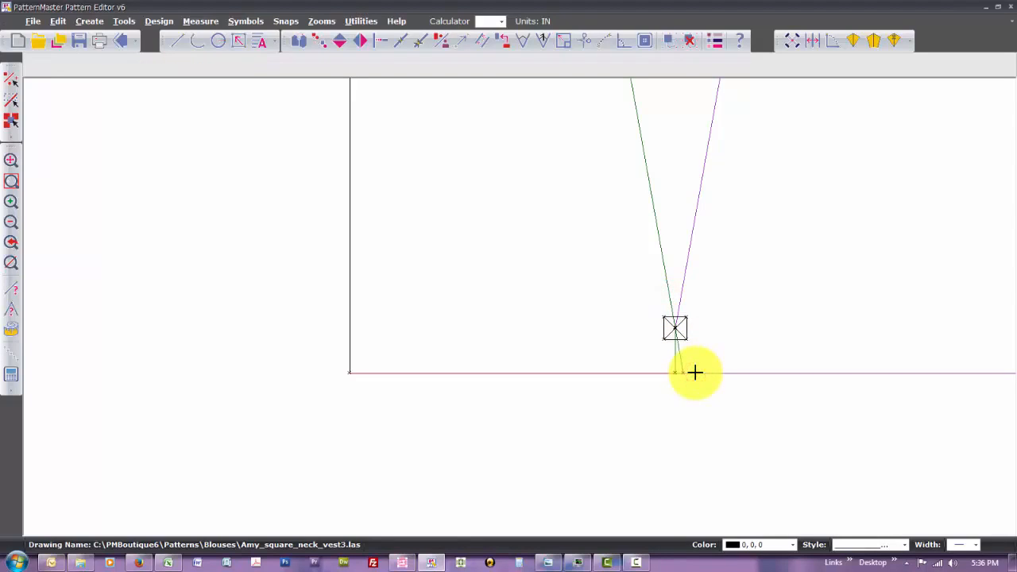
Extend the hem line to the seam line, check its length, and zoom out
{"action": "left_click", "coordinate": [645, 373]}
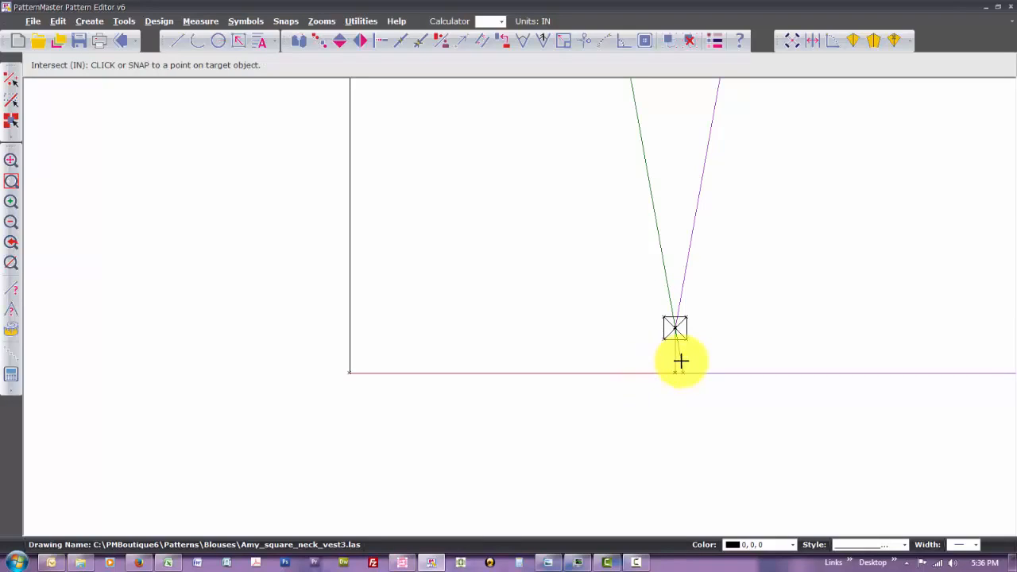
{"action": "left_click", "coordinate": [682, 362]}
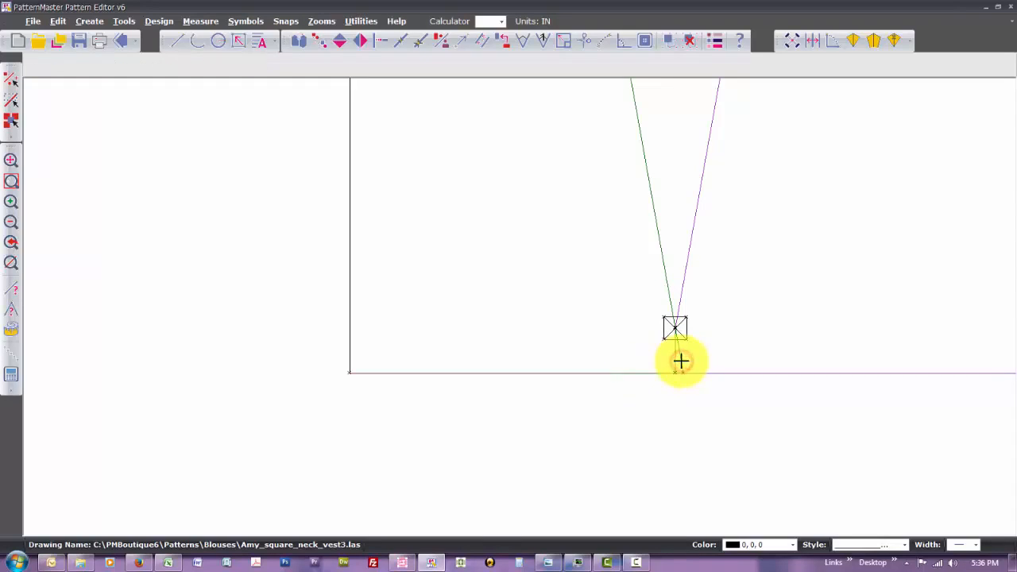
{"action": "left_click", "coordinate": [628, 373]}
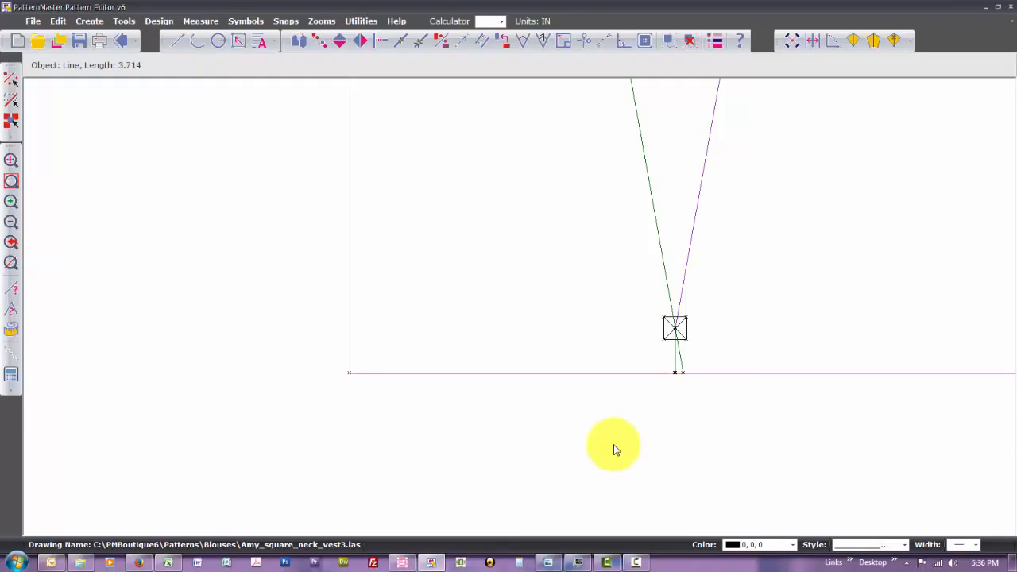
{"action": "key", "text": "alt+Tab"}
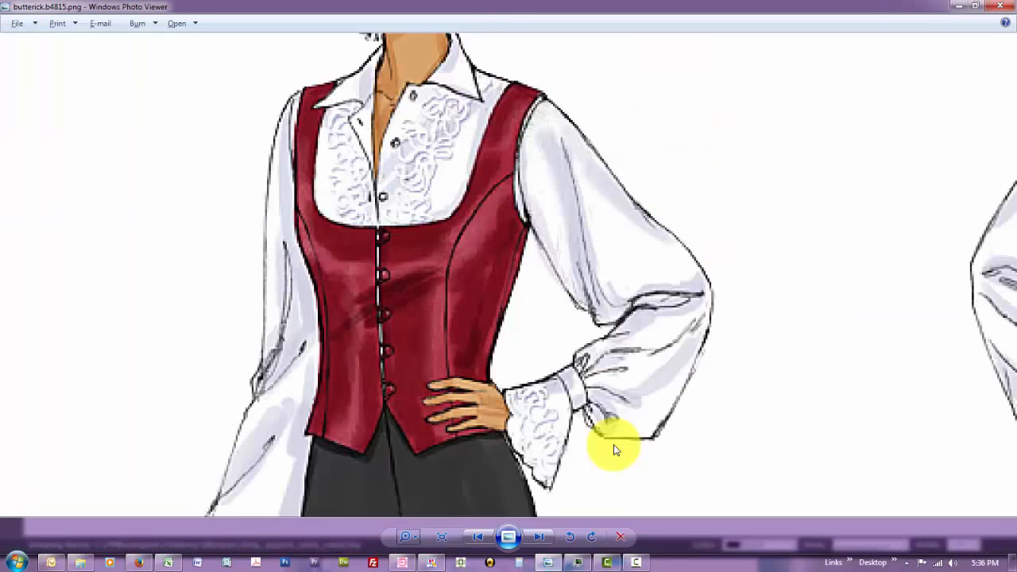
{"action": "key", "text": "alt+Tab"}
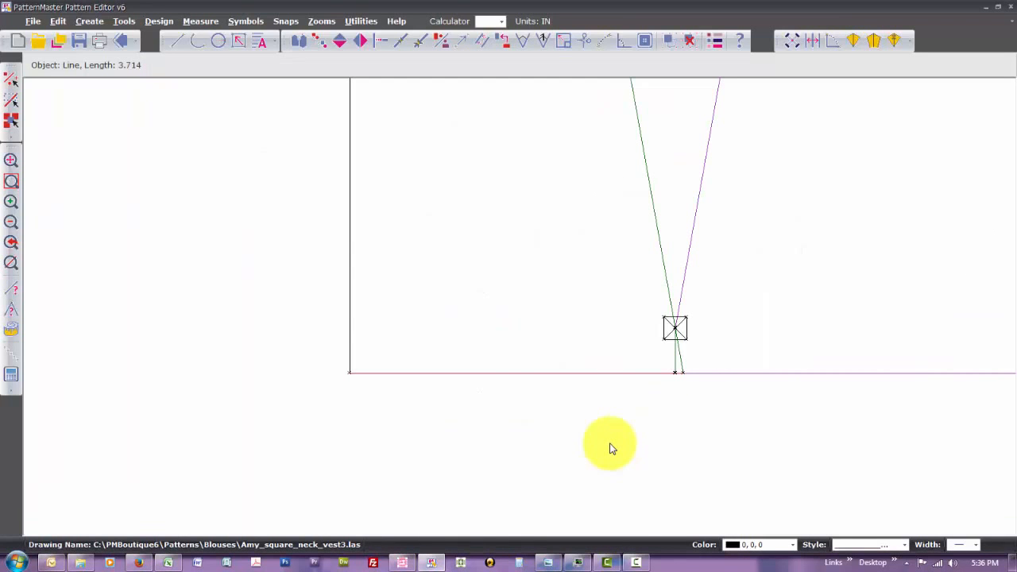
{"action": "key", "text": "z"}
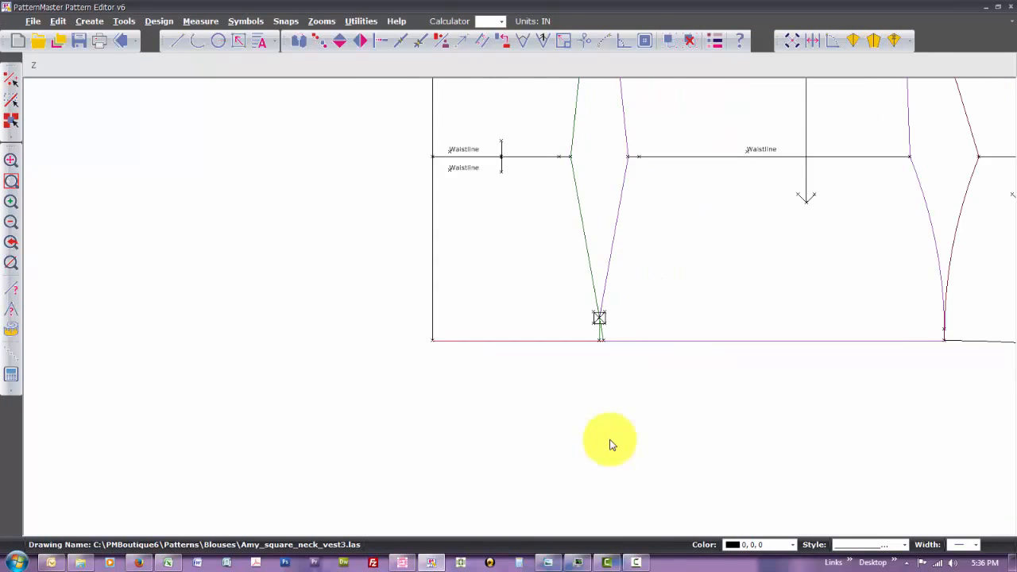
{"action": "key", "text": "o"}
{"action": "key", "text": "z"}
{"action": "key", "text": "o"}
{"action": "scroll", "coordinate": [609, 445], "scroll_direction": "down", "scroll_amount": 3}
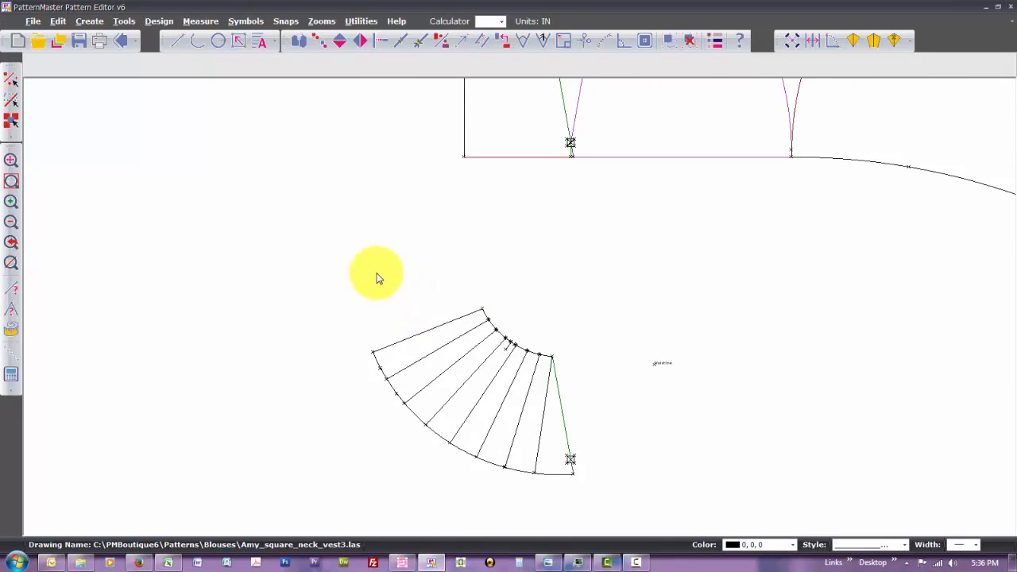
Group the peplum fan's lines and rotate the grouped piece to a new angle
{"action": "left_click_drag", "start_coordinate": [345, 263], "coordinate": [601, 507]}
{"action": "key", "text": "ctrl+g"}
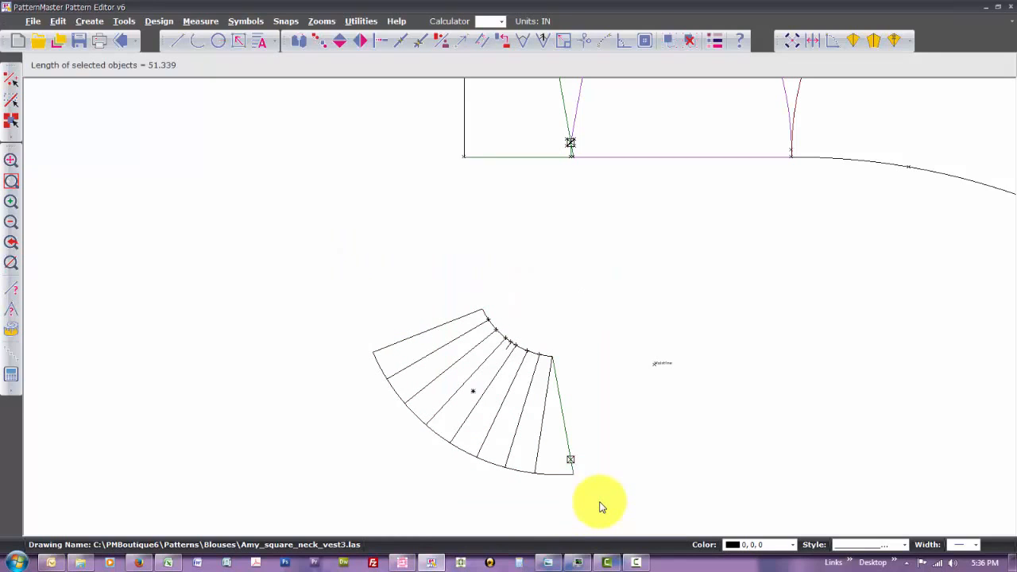
{"action": "left_click", "coordinate": [494, 407]}
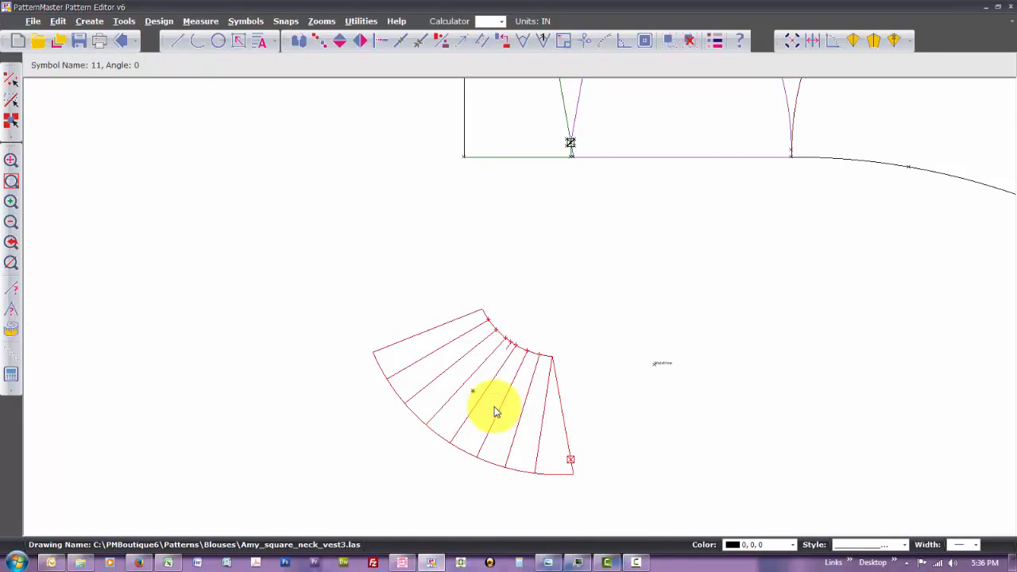
{"action": "key", "text": "z"}
{"action": "key", "text": "s"}
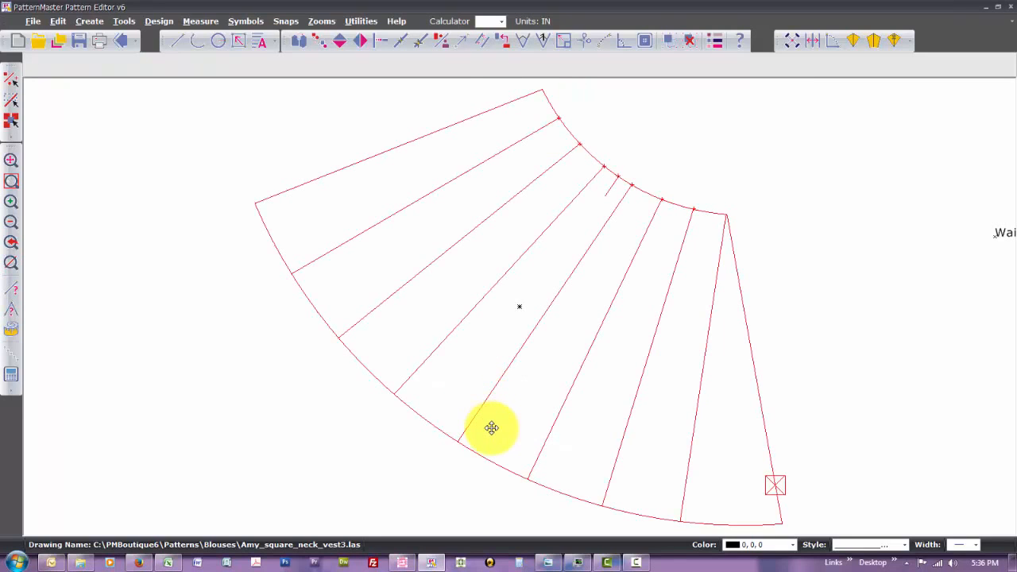
{"action": "key", "text": "o"}
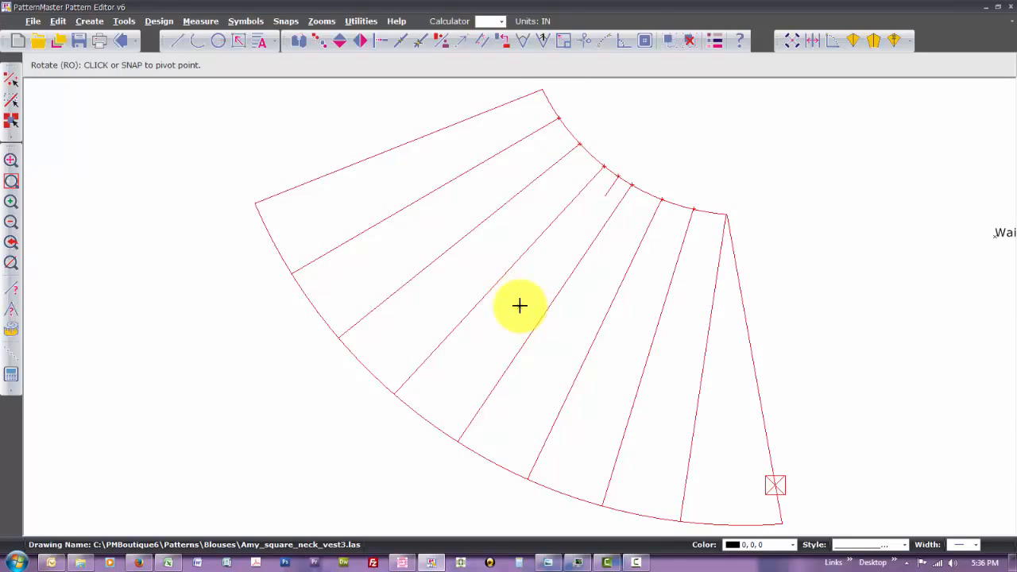
{"action": "left_click", "coordinate": [520, 306]}
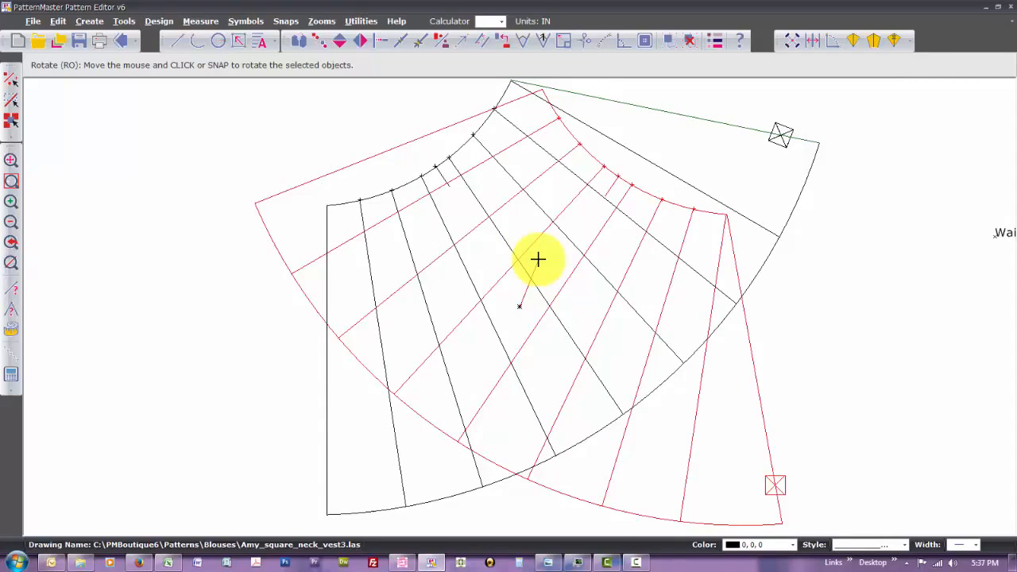
{"action": "left_click", "coordinate": [538, 259]}
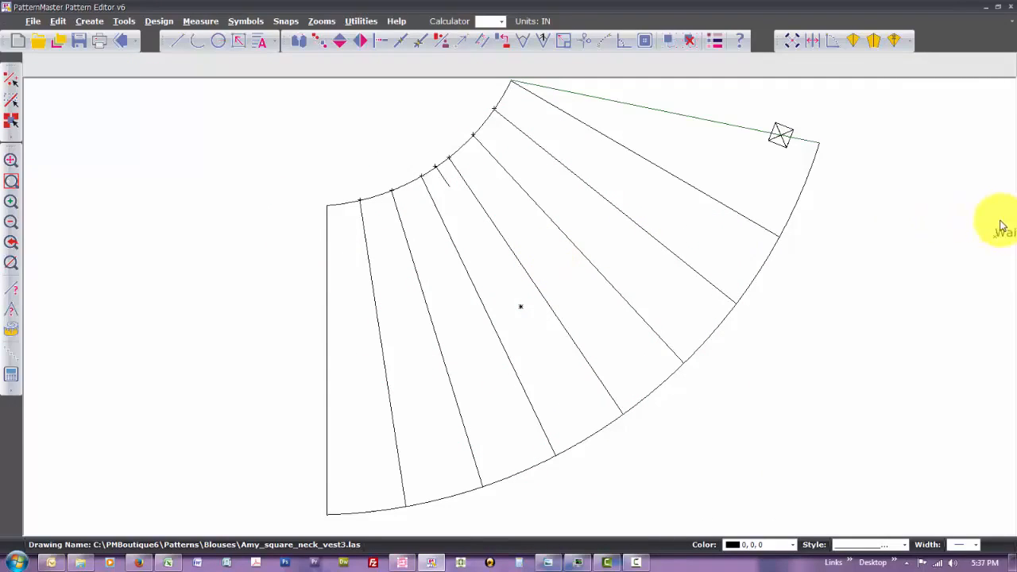
Move the Waistline label onto the waist curve and rotate it to follow the arc
{"action": "left_click_drag", "start_coordinate": [991, 218], "coordinate": [1011, 264]}
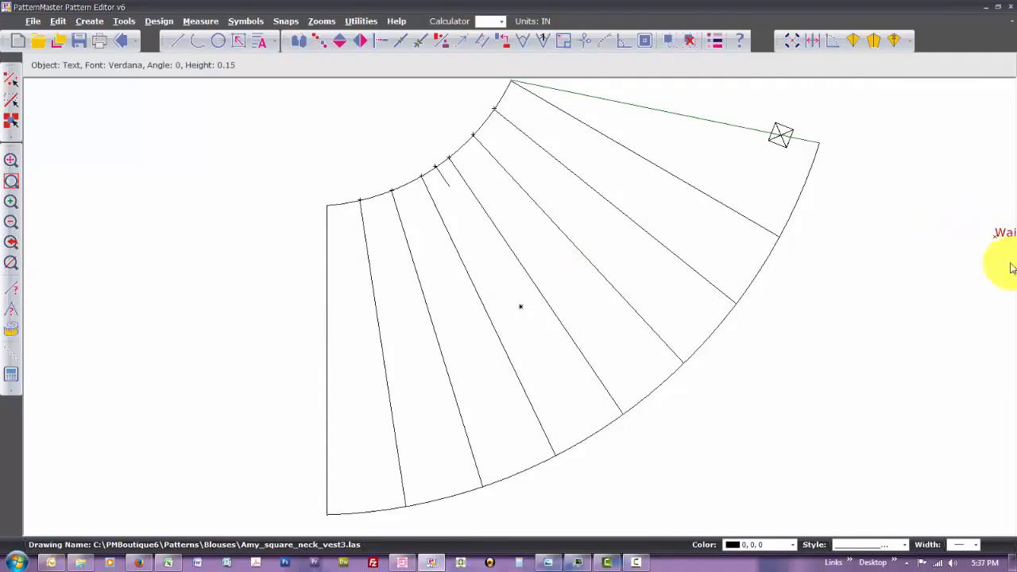
{"action": "left_click", "coordinate": [1000, 233]}
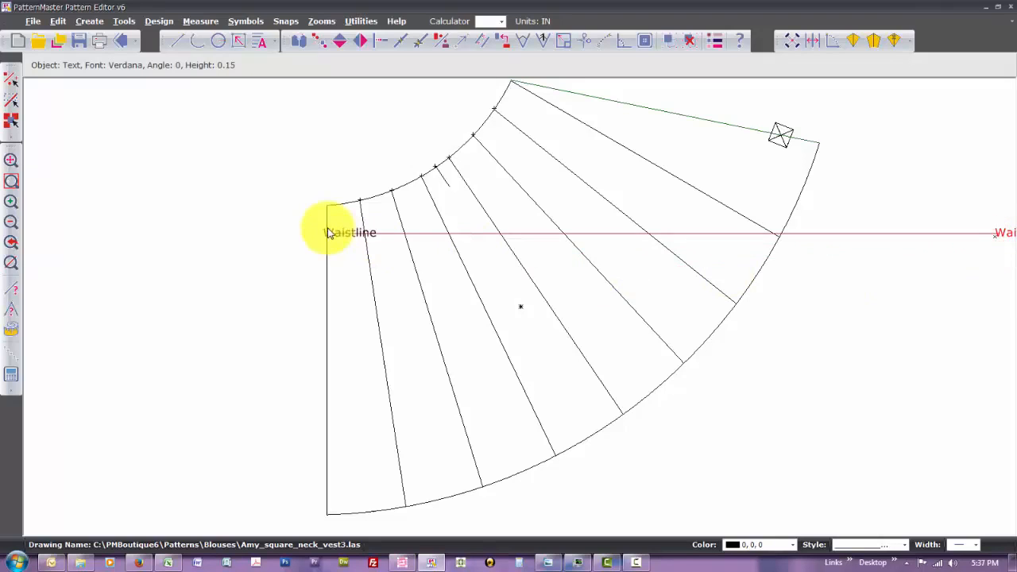
{"action": "left_click", "coordinate": [374, 216]}
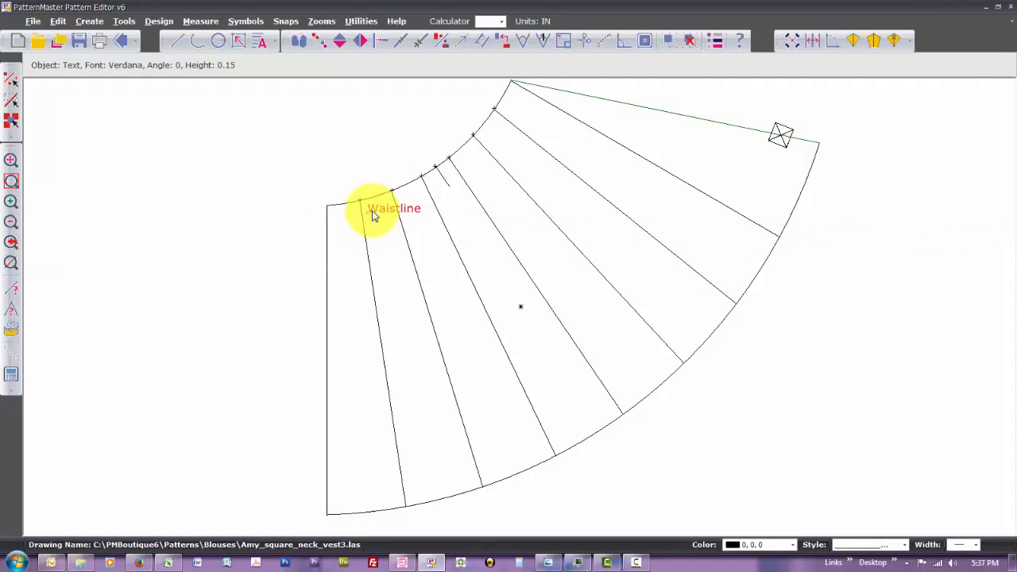
{"action": "key", "text": "r"}
{"action": "key", "text": "o"}
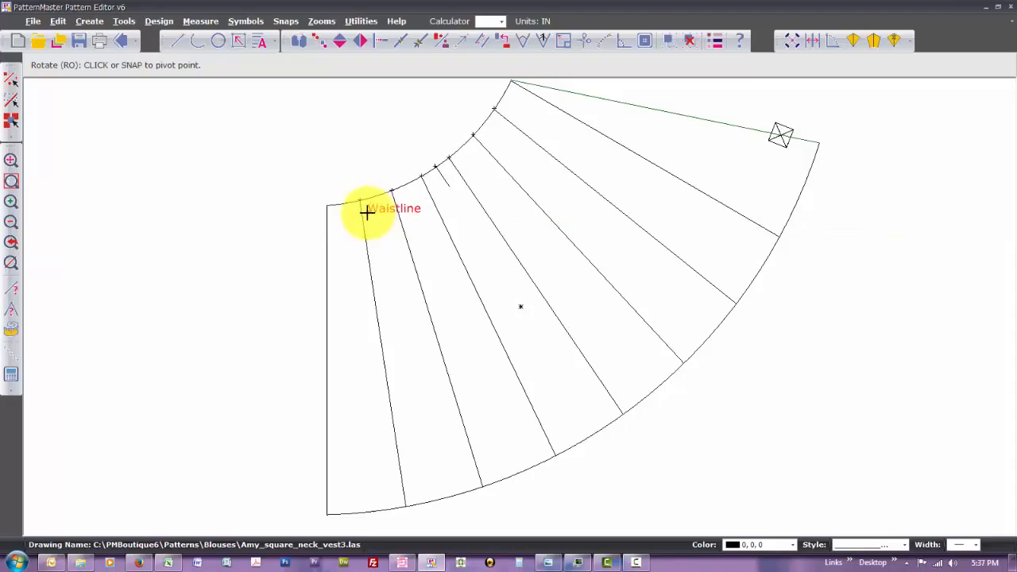
{"action": "left_click", "coordinate": [366, 211]}
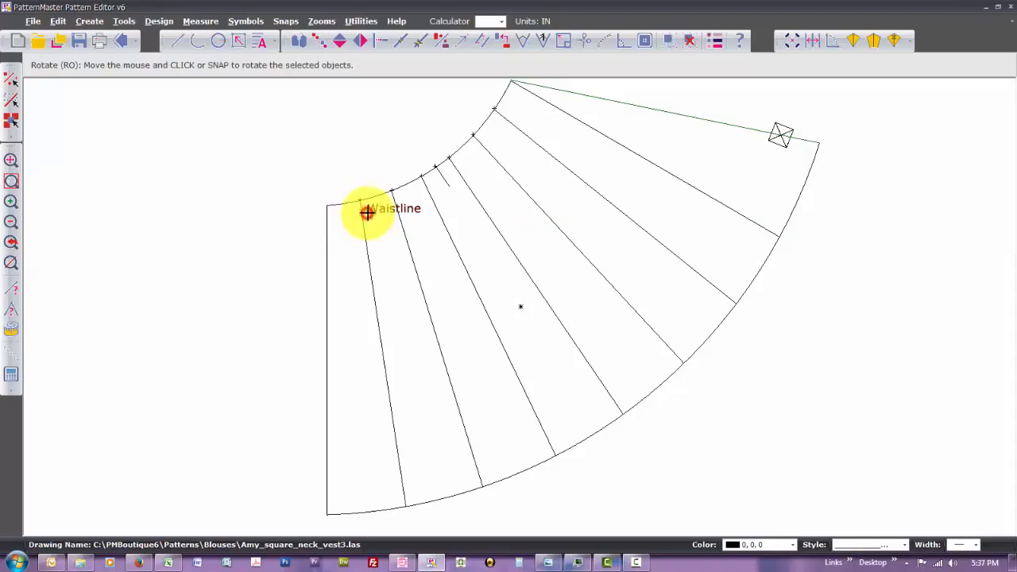
{"action": "left_click", "coordinate": [430, 189]}
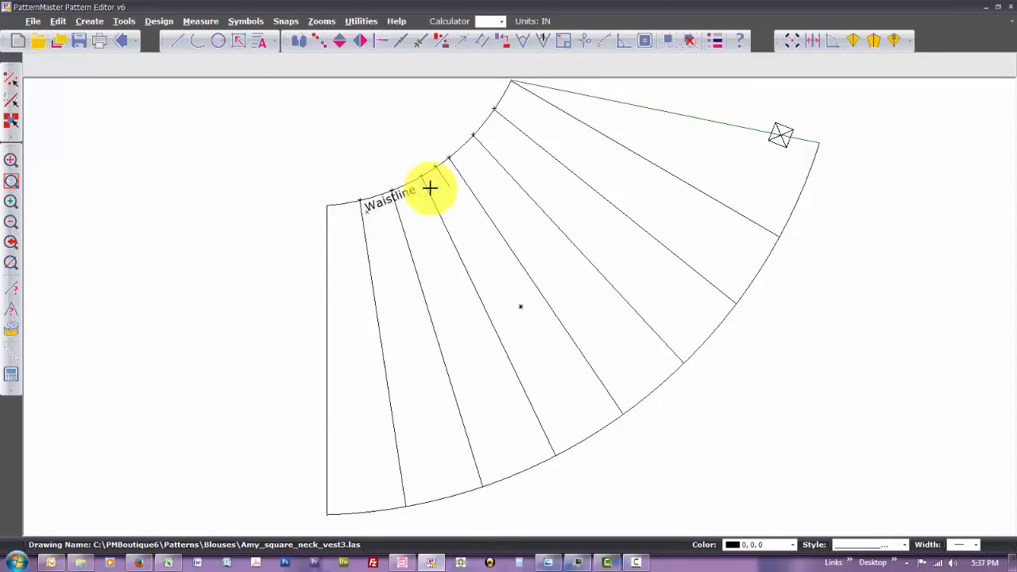
{"action": "left_click", "coordinate": [644, 40]}
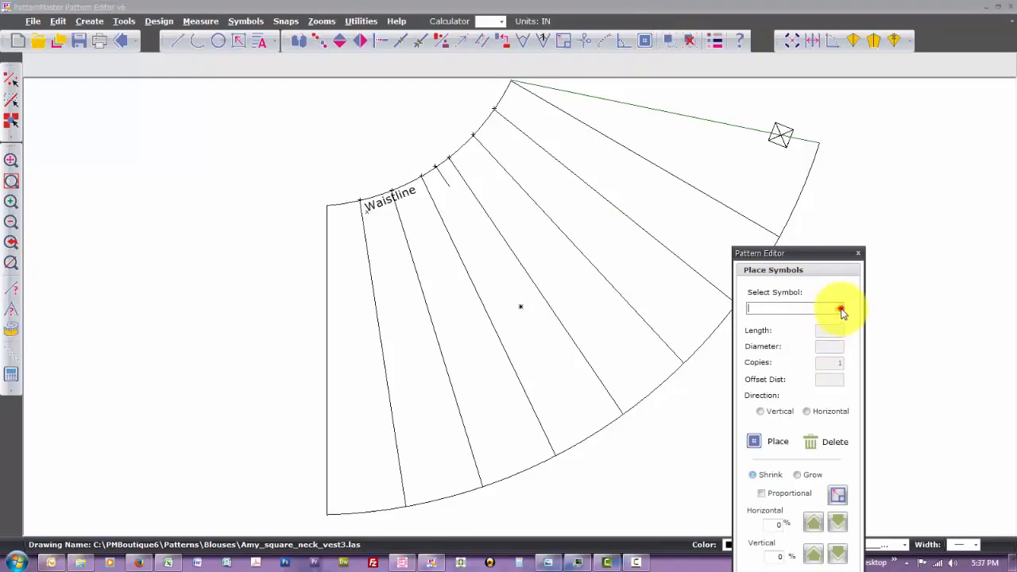
Place a 3 in vertical Place on Fold symbol left of the pattern
{"action": "left_click", "coordinate": [841, 309]}
{"action": "left_click", "coordinate": [794, 379]}
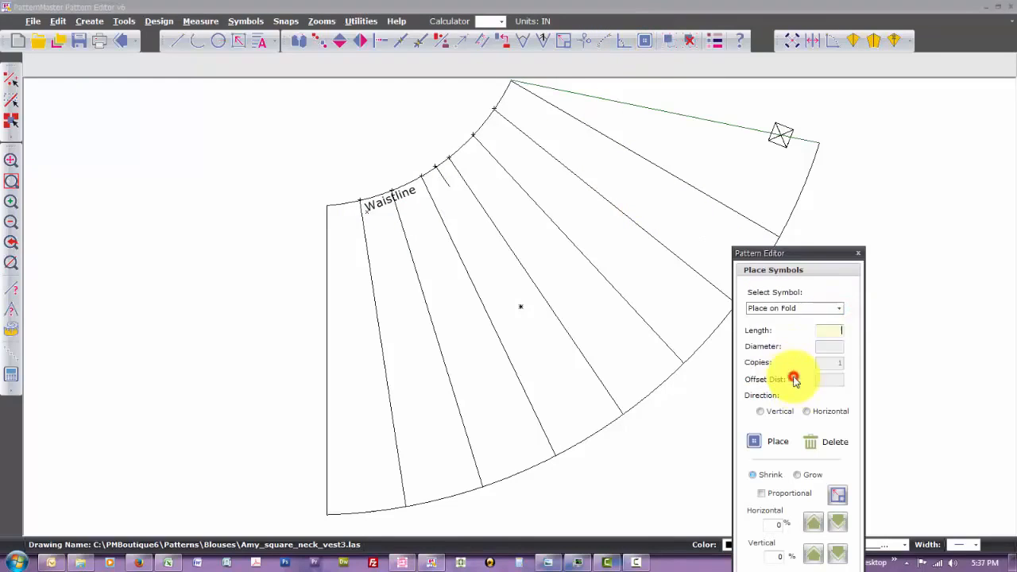
{"action": "left_click", "coordinate": [834, 329]}
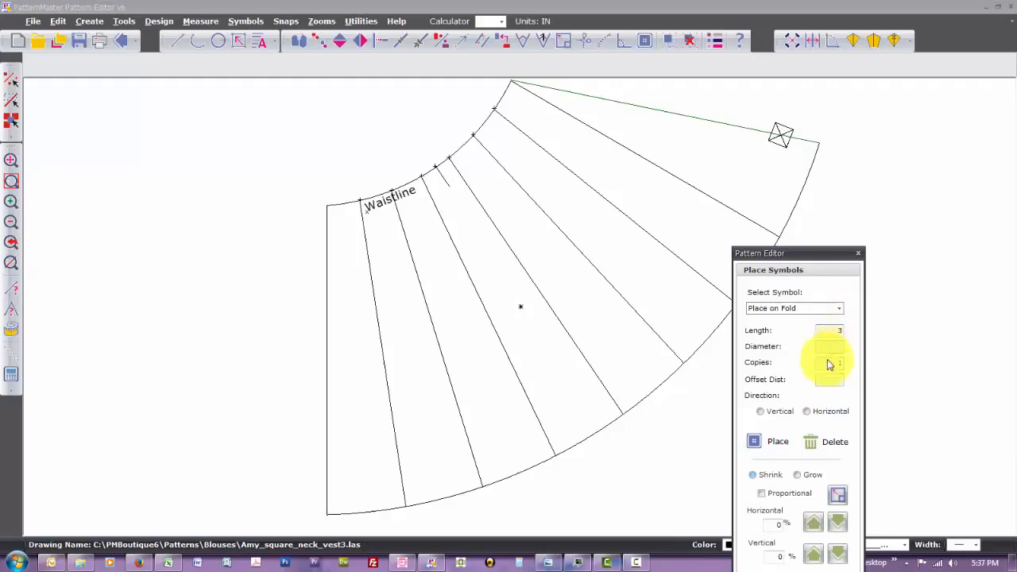
{"action": "left_click", "coordinate": [777, 413]}
{"action": "left_click", "coordinate": [772, 443]}
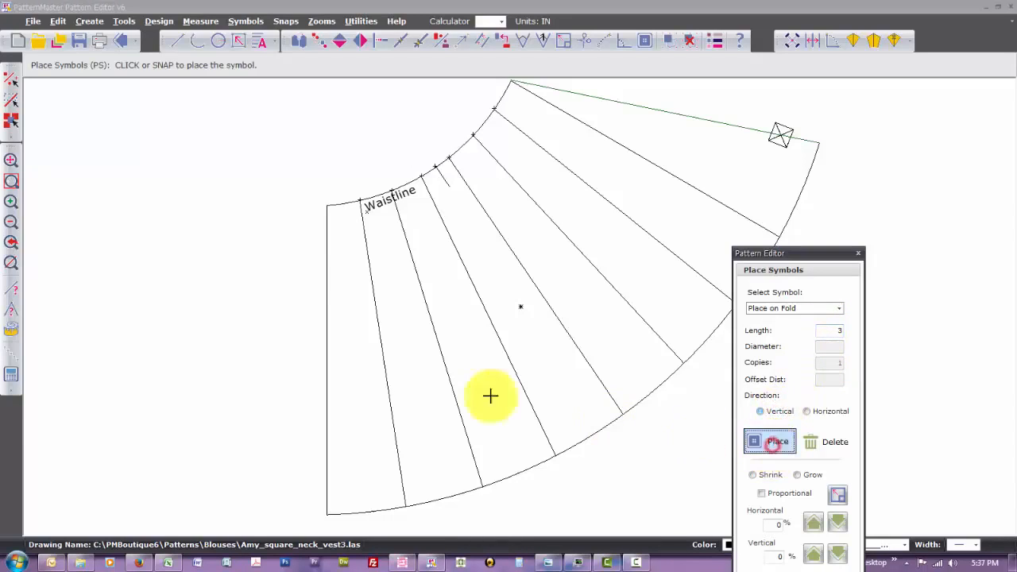
{"action": "left_click", "coordinate": [294, 271]}
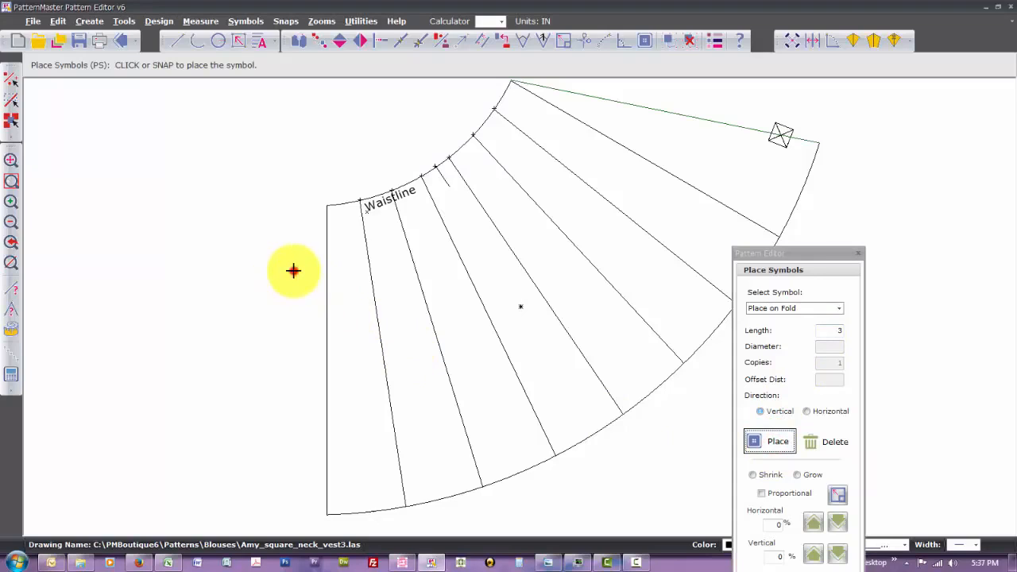
{"action": "left_click", "coordinate": [293, 270]}
Flip the fold bracket vertically and move it onto the left straight edge
{"action": "left_click", "coordinate": [294, 315]}
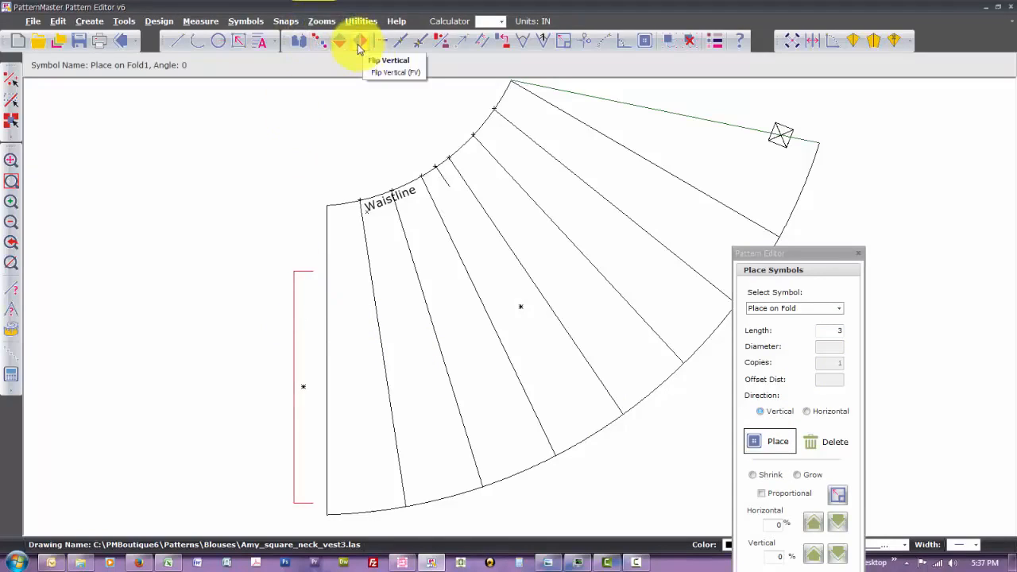
{"action": "left_click", "coordinate": [360, 45]}
{"action": "left_click", "coordinate": [298, 339]}
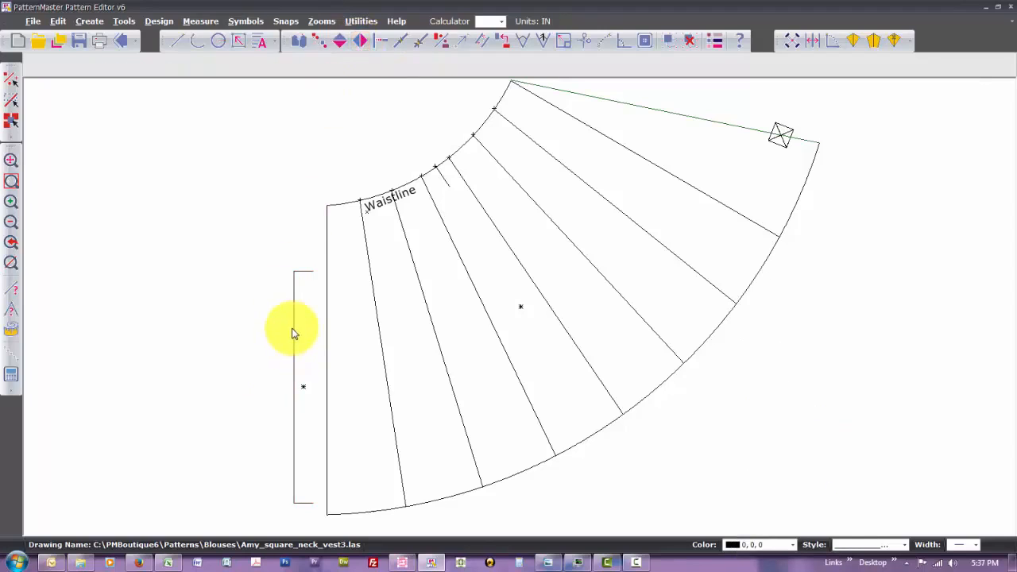
{"action": "left_click", "coordinate": [292, 330]}
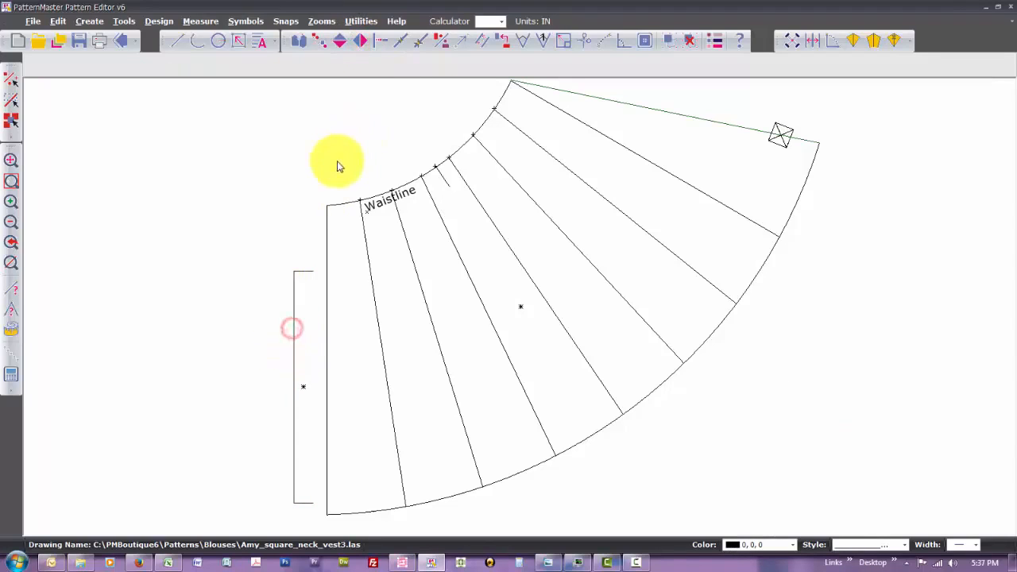
{"action": "left_click", "coordinate": [360, 44]}
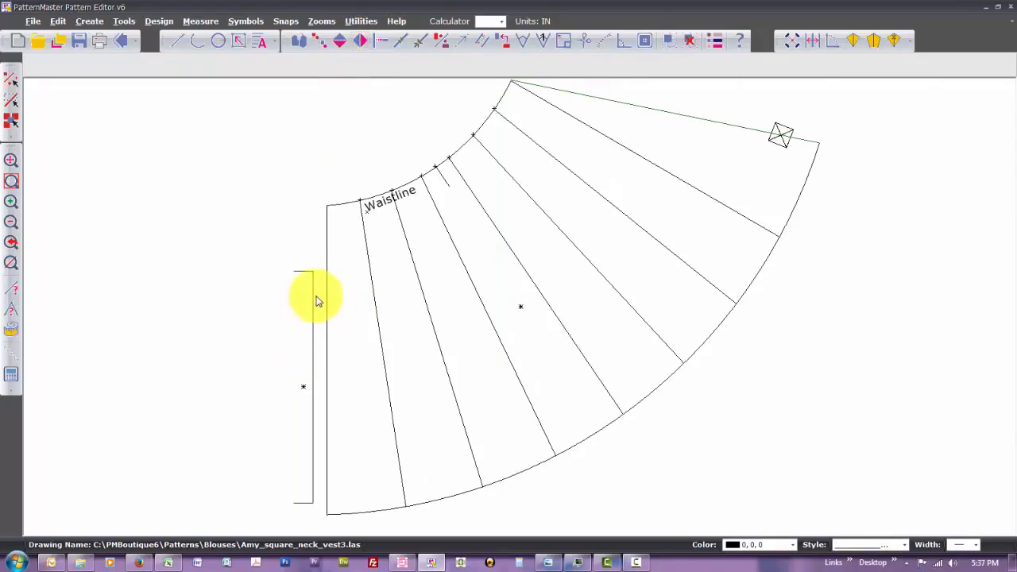
{"action": "left_click", "coordinate": [313, 305]}
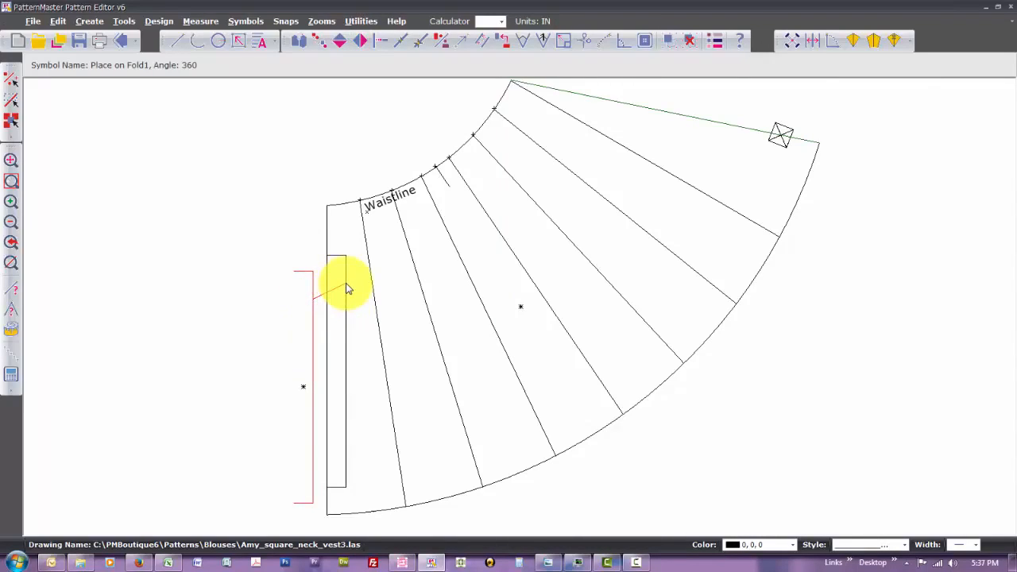
{"action": "left_click", "coordinate": [346, 288]}
Add the text 'Place on Fold Center Back' beside the fold bracket
{"action": "key", "text": "t"}
{"action": "key", "text": "e"}
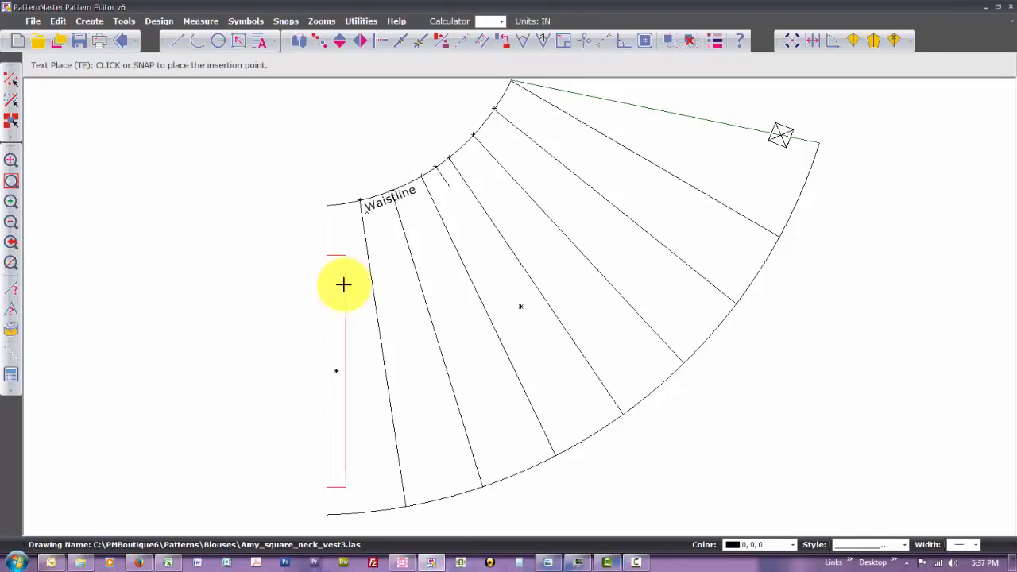
{"action": "left_click", "coordinate": [331, 289]}
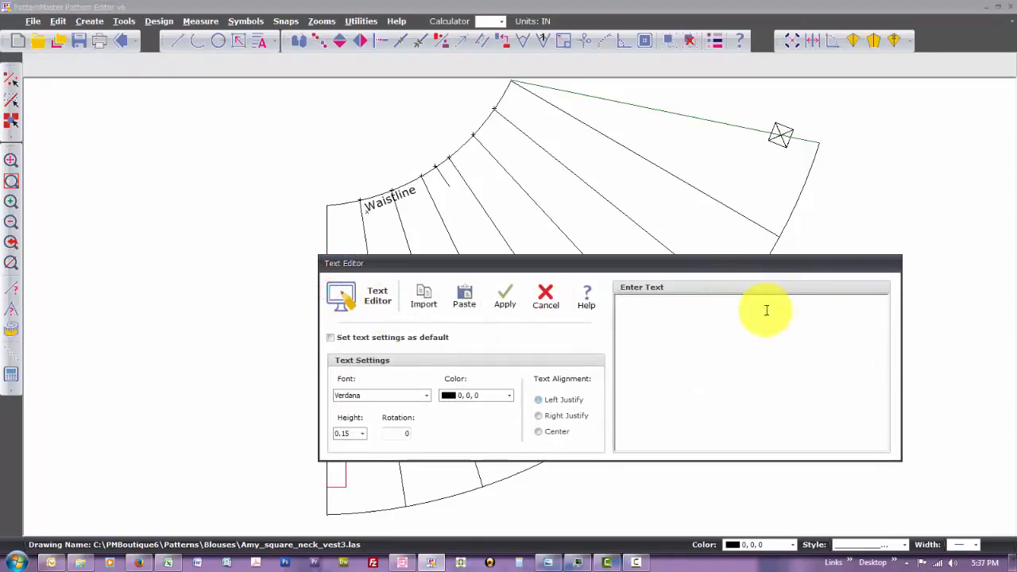
{"action": "left_click", "coordinate": [749, 309]}
{"action": "type", "text": "Place on Fo"}
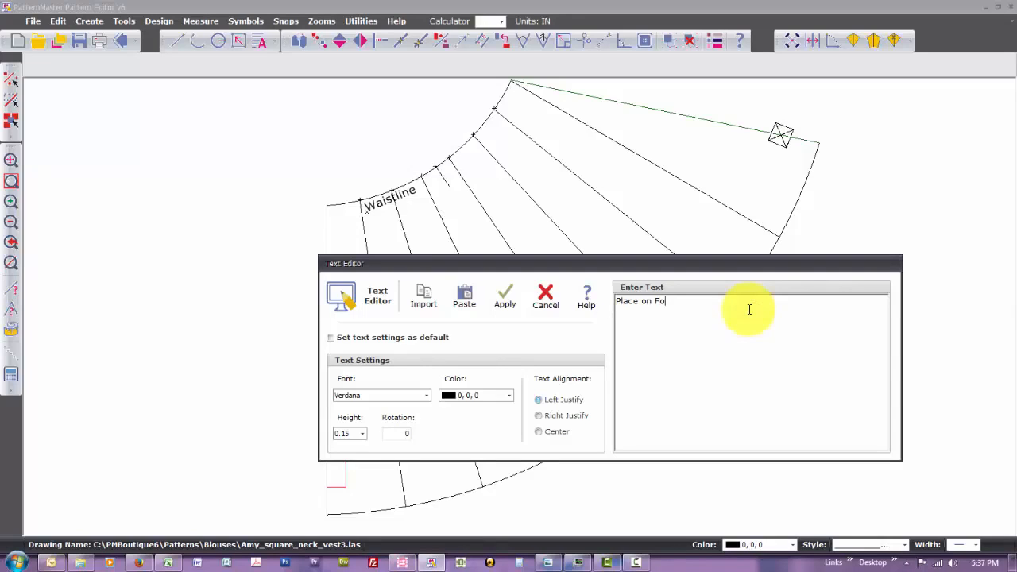
{"action": "type", "text": "ld   Center Back"}
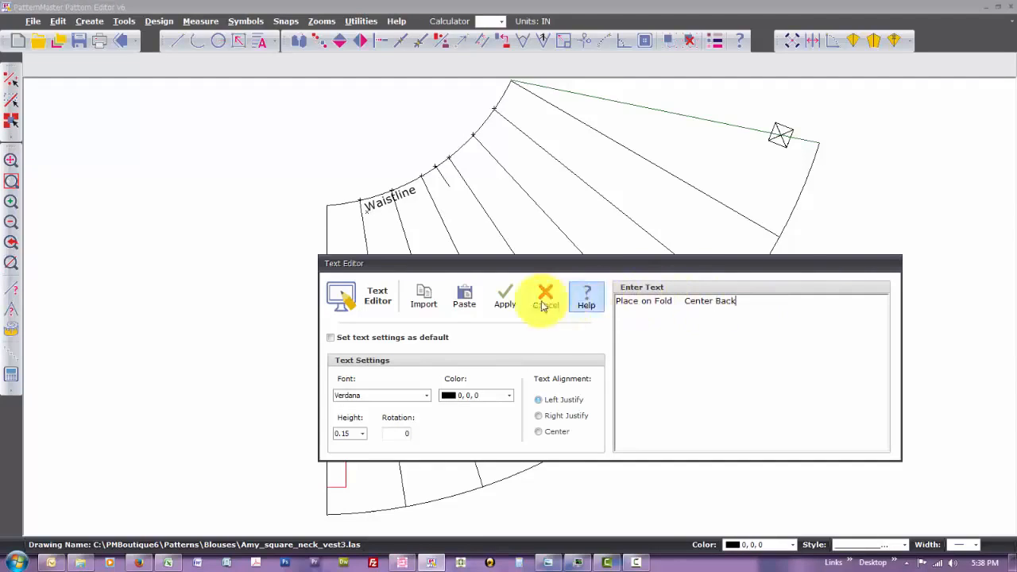
{"action": "left_click", "coordinate": [499, 302]}
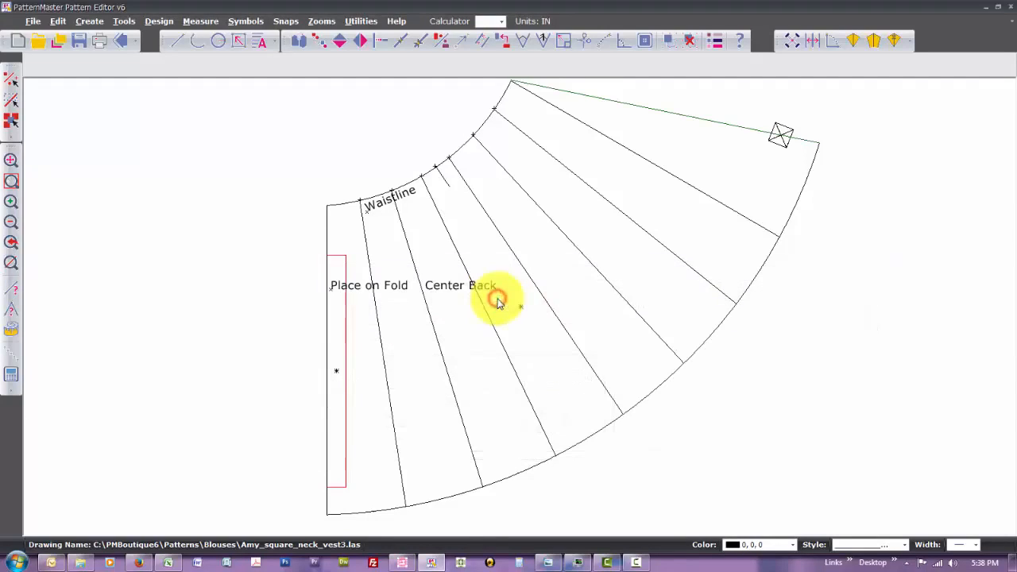
Rotate the new text to stand upright along the fold edge
{"action": "left_click", "coordinate": [444, 287]}
{"action": "left_click", "coordinate": [334, 282]}
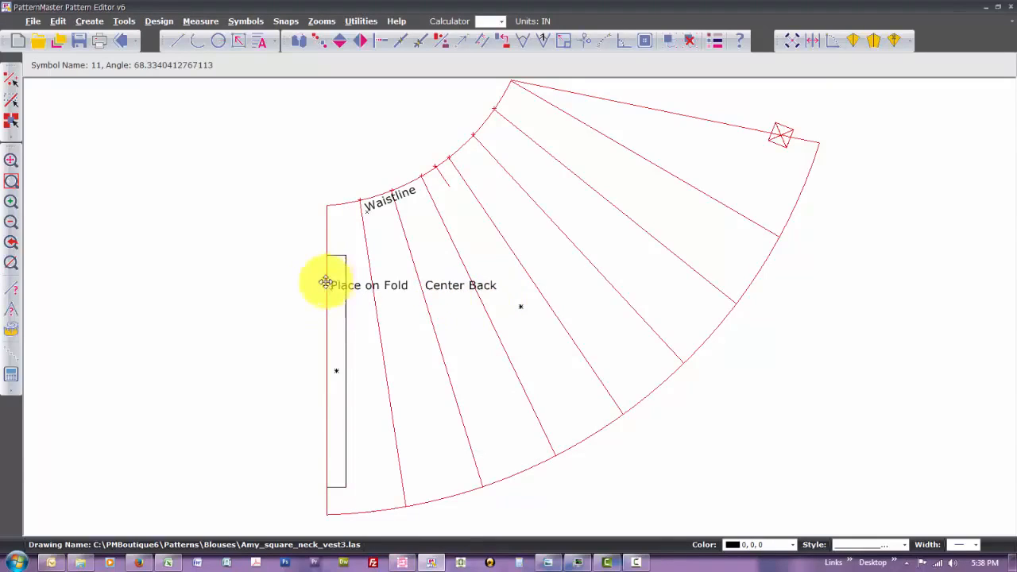
{"action": "left_click", "coordinate": [270, 294]}
{"action": "left_click", "coordinate": [333, 279]}
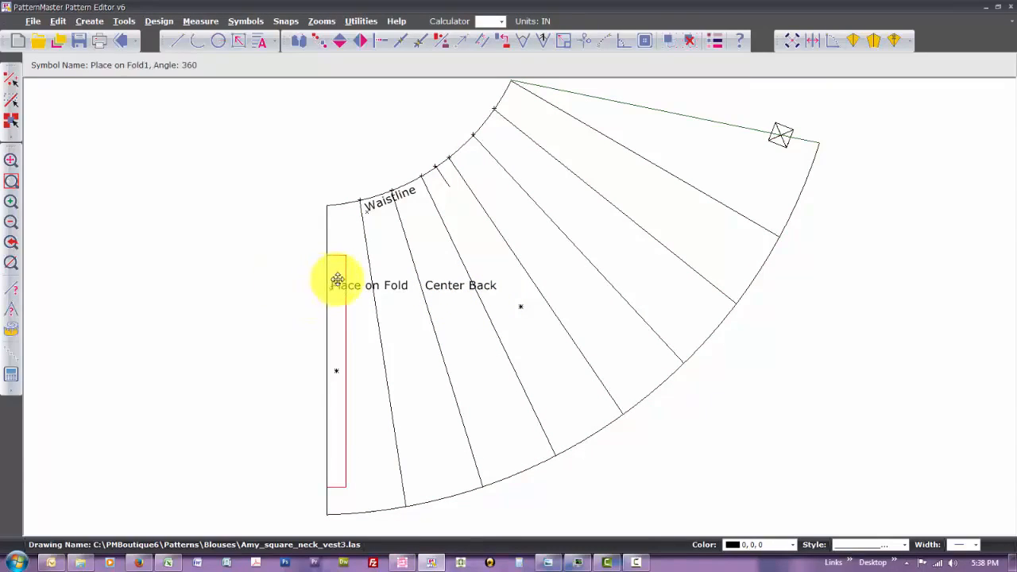
{"action": "left_click", "coordinate": [313, 289]}
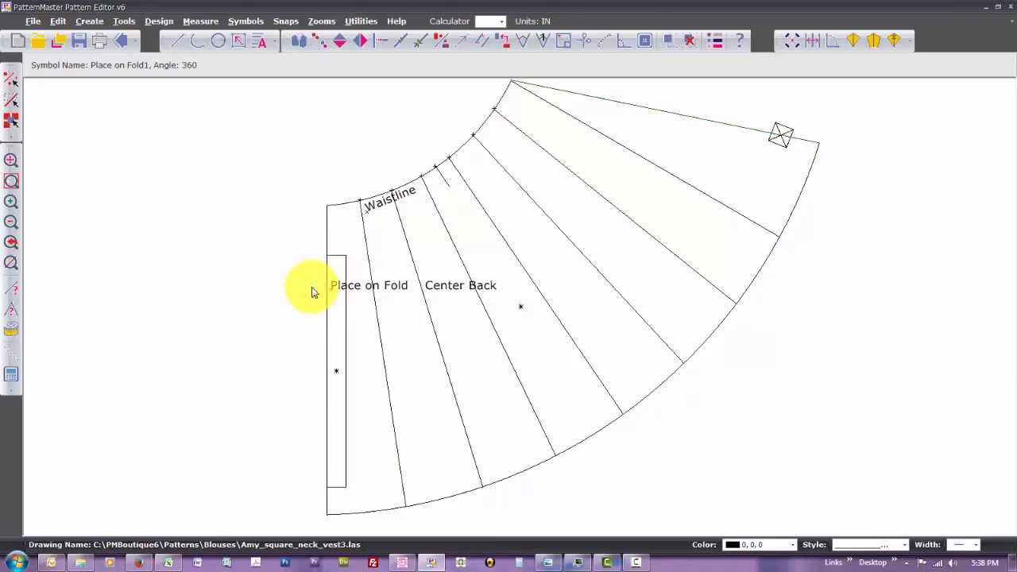
{"action": "left_click", "coordinate": [216, 236]}
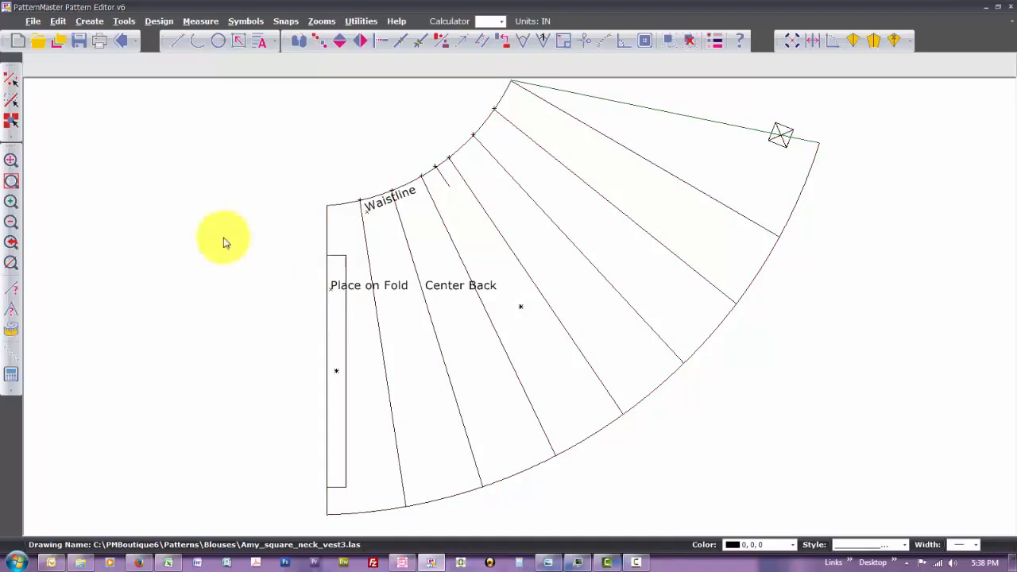
{"action": "left_click", "coordinate": [328, 293]}
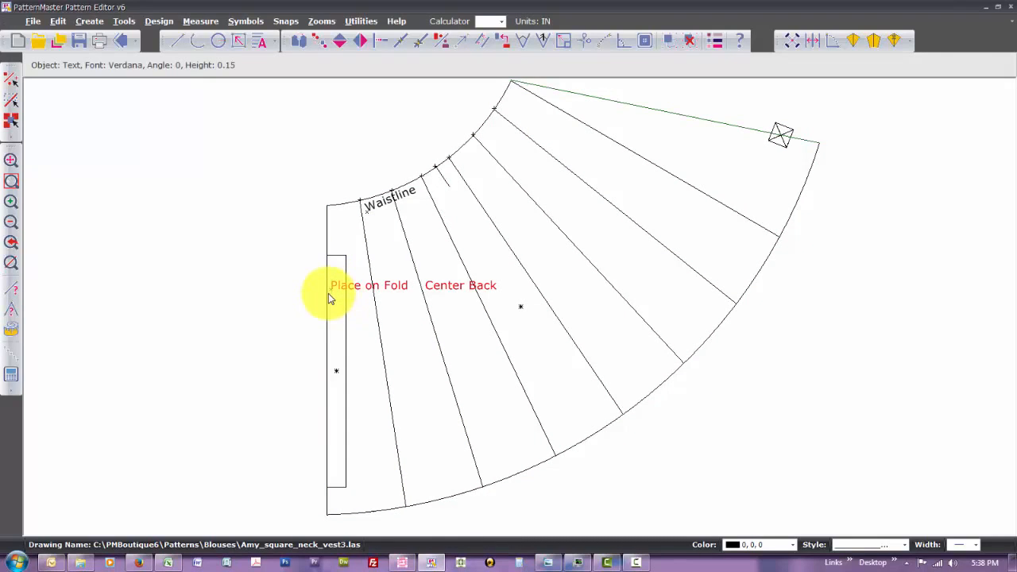
{"action": "key", "text": "r"}
{"action": "key", "text": "o"}
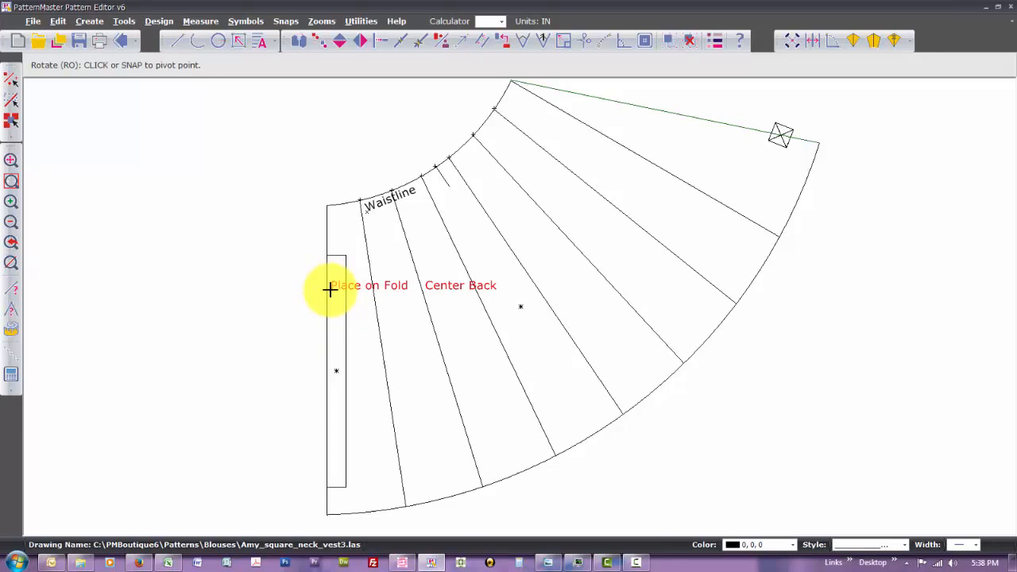
{"action": "left_click", "coordinate": [329, 288]}
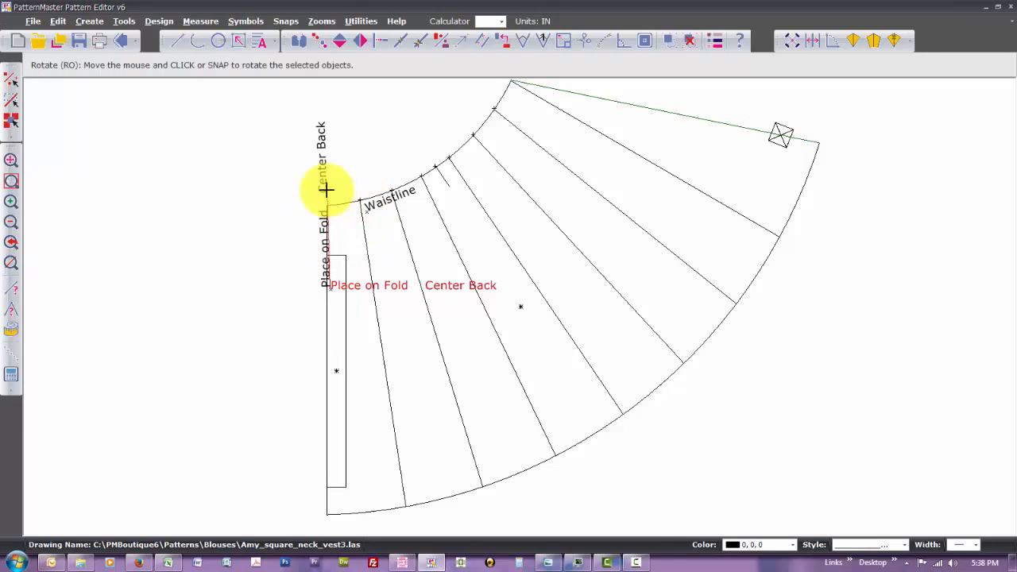
{"action": "left_click", "coordinate": [331, 189]}
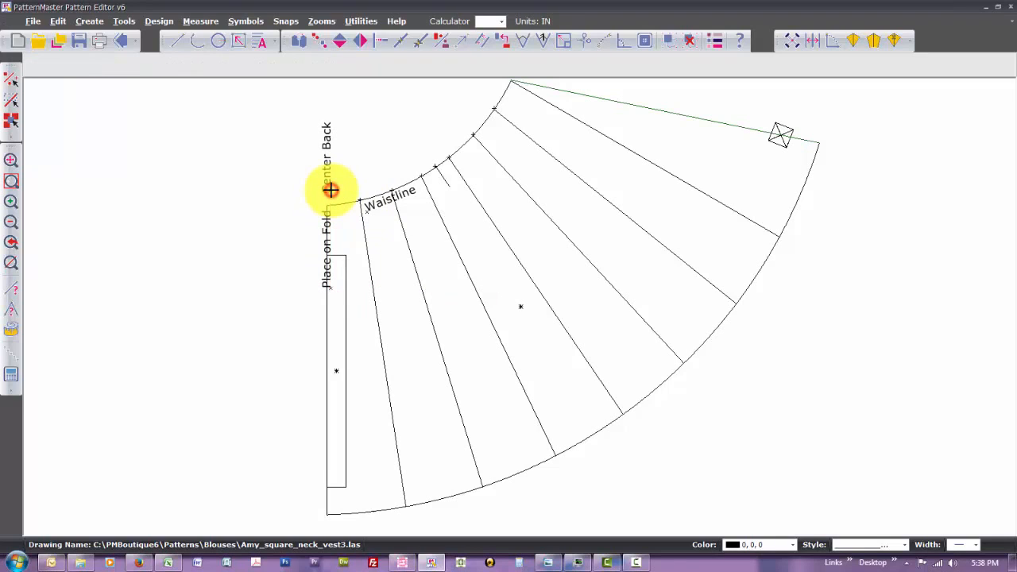
Move both fold labels inside the bracket and close the Text Editor unchanged
{"action": "left_click", "coordinate": [333, 281]}
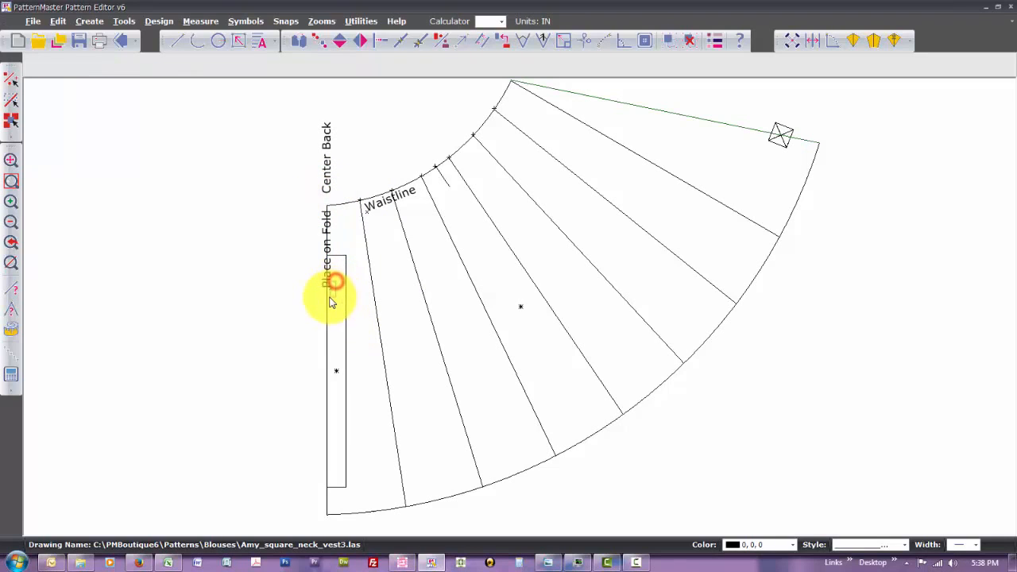
{"action": "left_click", "coordinate": [331, 301]}
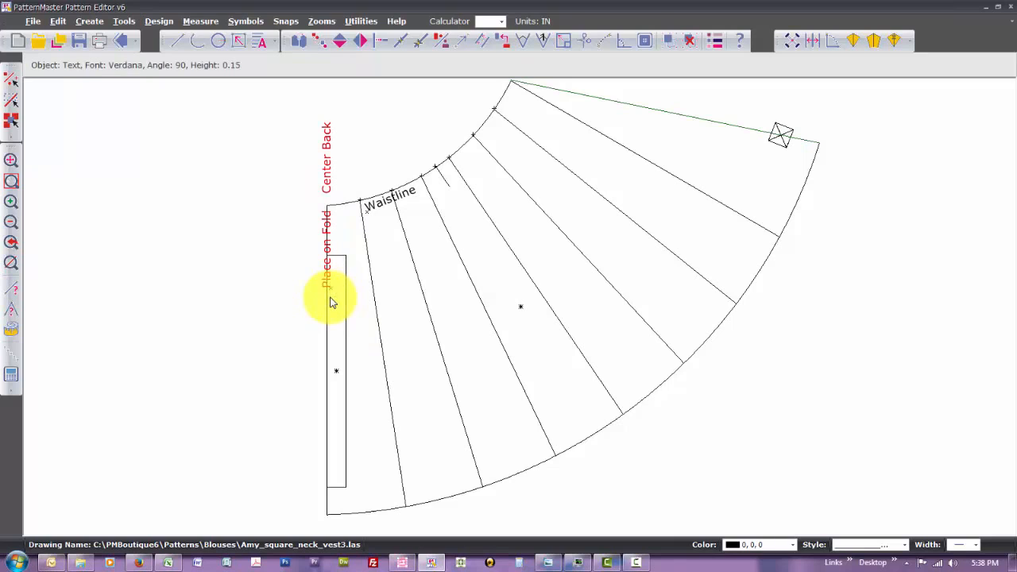
{"action": "left_click", "coordinate": [324, 272]}
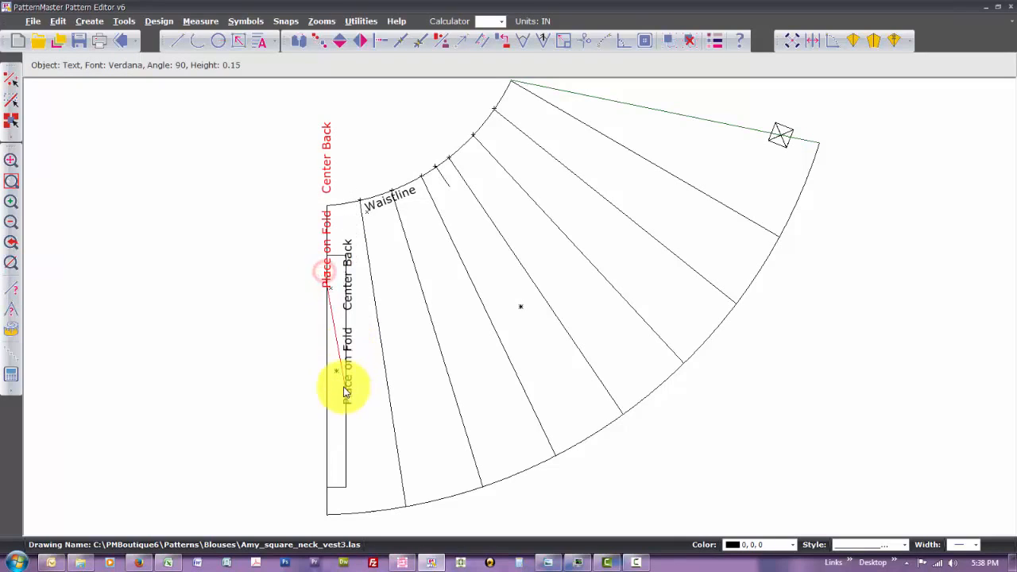
{"action": "left_click", "coordinate": [334, 427]}
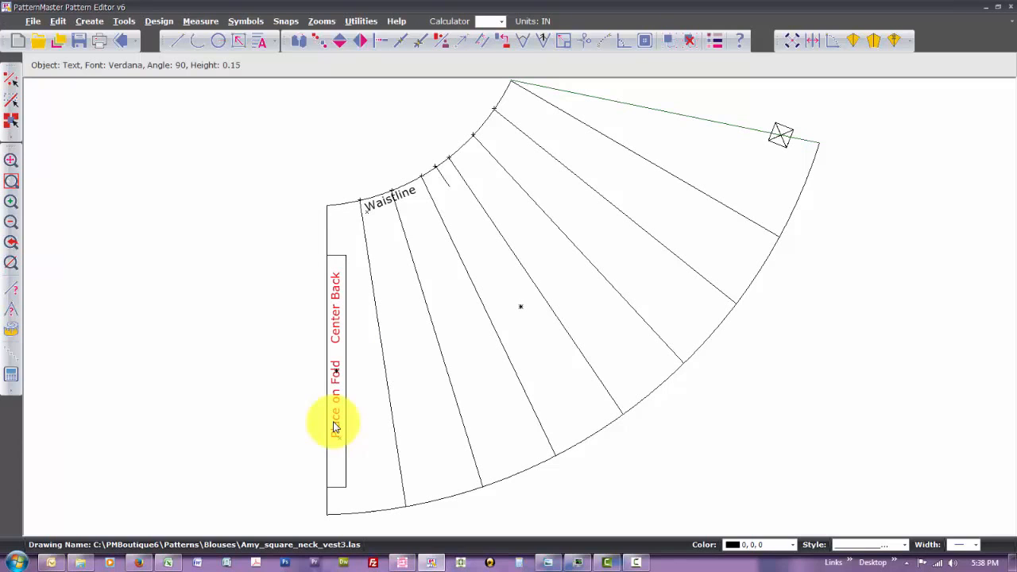
{"action": "double_click", "coordinate": [333, 427]}
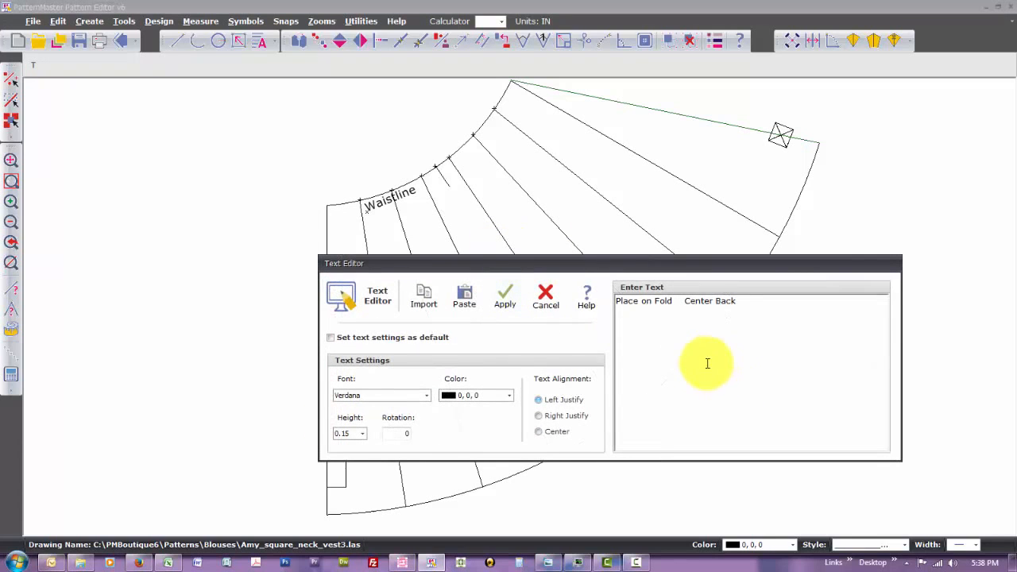
{"action": "left_click", "coordinate": [545, 294]}
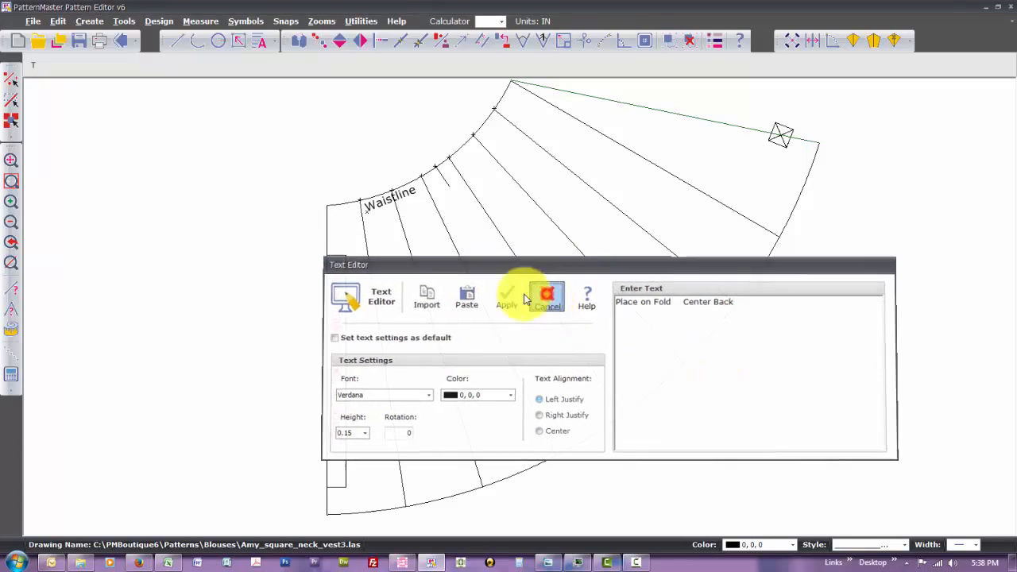
{"action": "left_click", "coordinate": [497, 205]}
{"action": "key", "text": "e"}
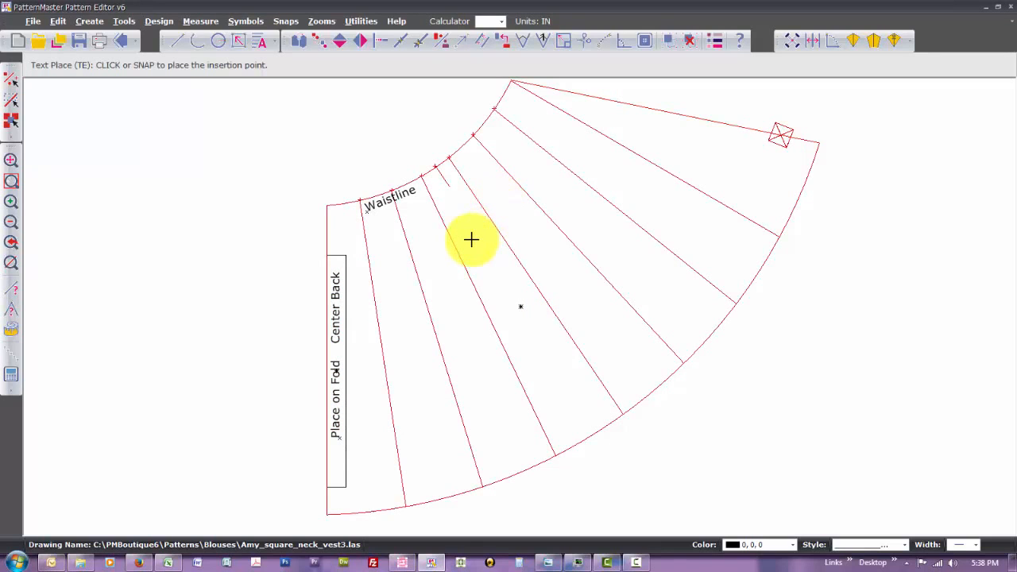
Start a text block mid-pattern with TE and type '1/2 circle peplum'
{"action": "key", "text": "Escape"}
{"action": "type", "text": "te"}
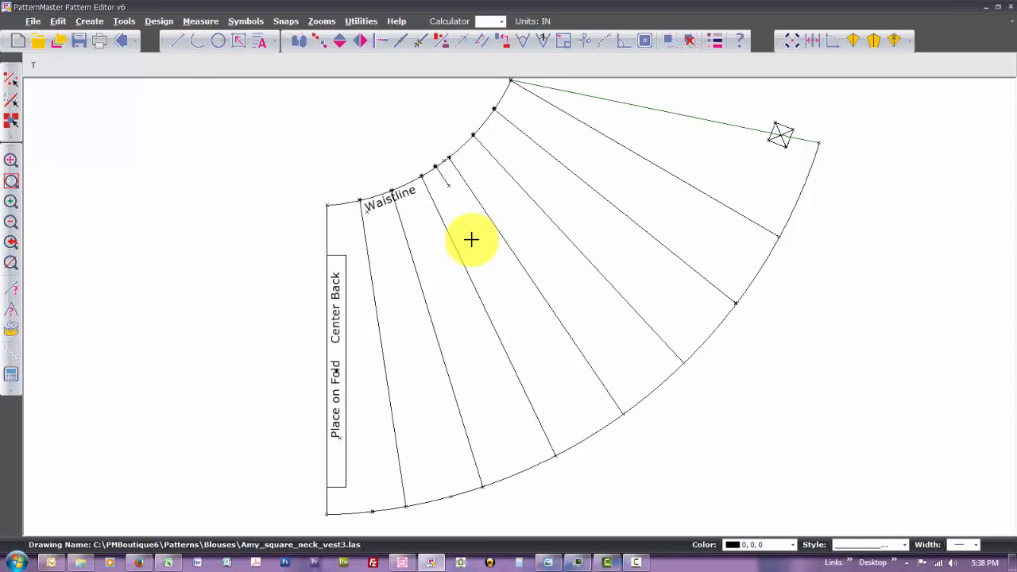
{"action": "left_click", "coordinate": [457, 282]}
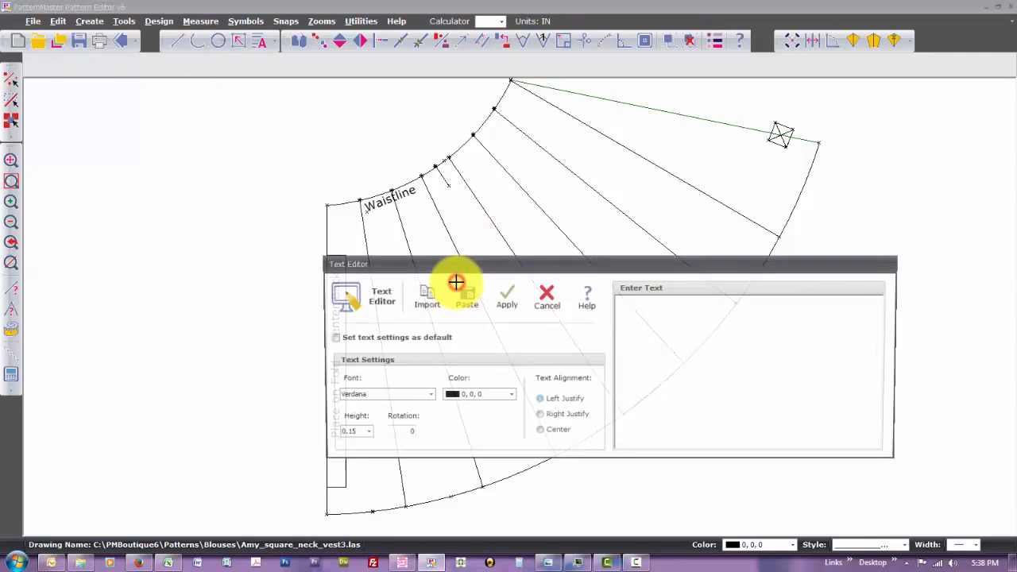
{"action": "left_click", "coordinate": [686, 311]}
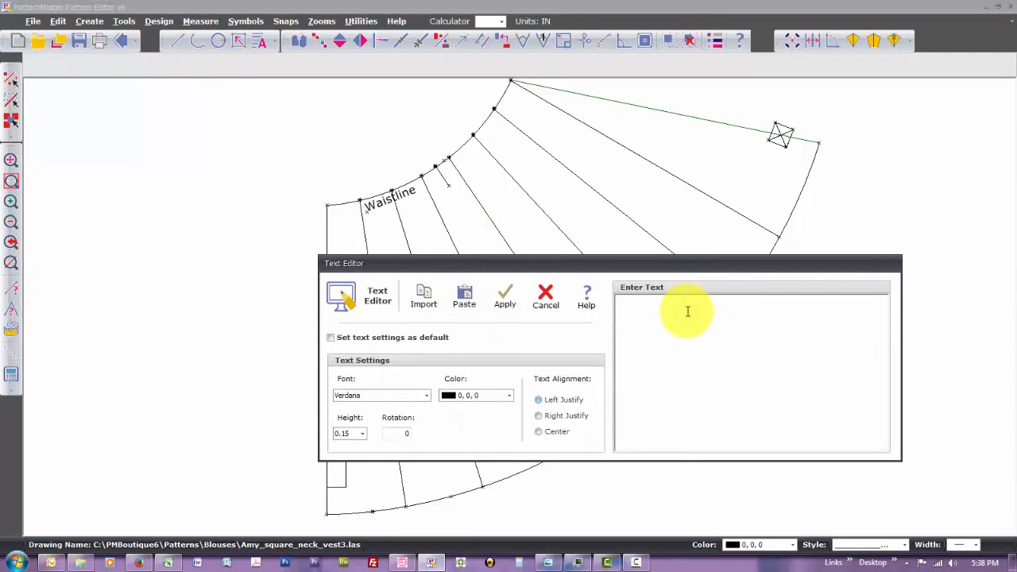
{"action": "type", "text": "1/2 circle pep"}
Add the designer's name, 4/13/15 and 'Square neck Vest-YouTube' lines and apply the text
{"action": "key", "text": "BackSpace"}
{"action": "type", "text": "Amy Thomas "}
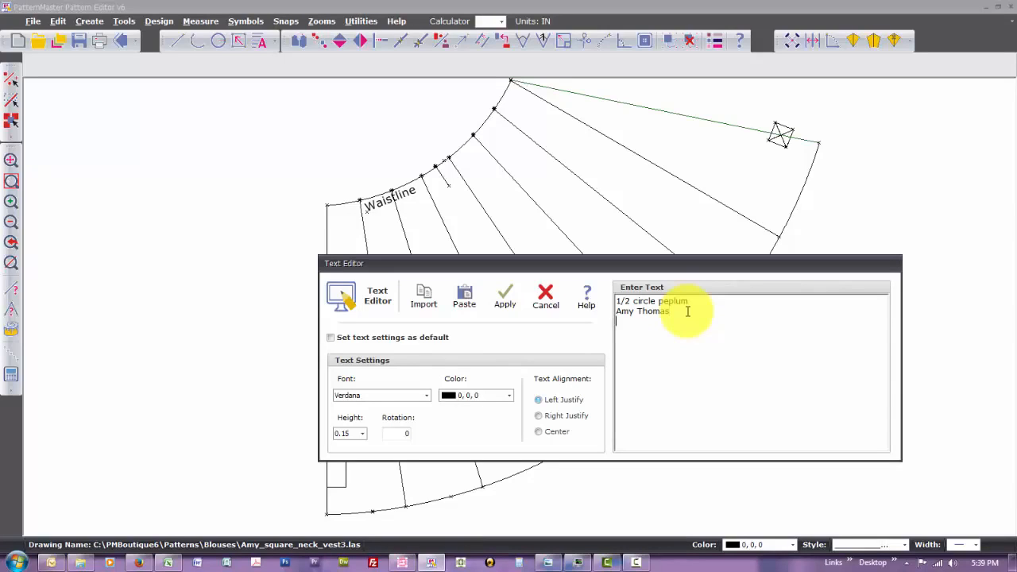
{"action": "type", "text": "4/13/15"}
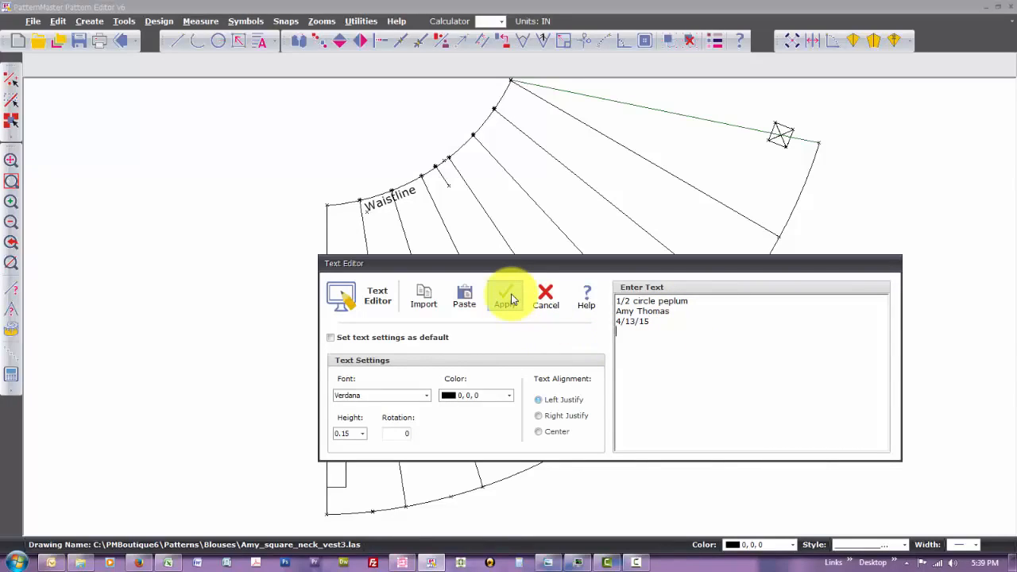
{"action": "type", "text": "quare neck"}
{"action": "type", "text": "Vest-YouTube"}
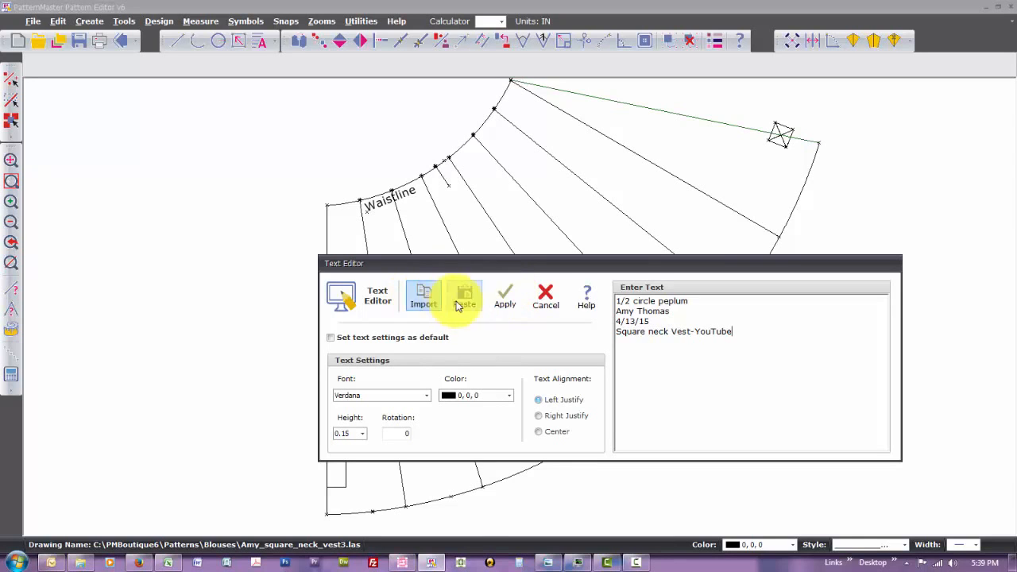
{"action": "left_click", "coordinate": [505, 297]}
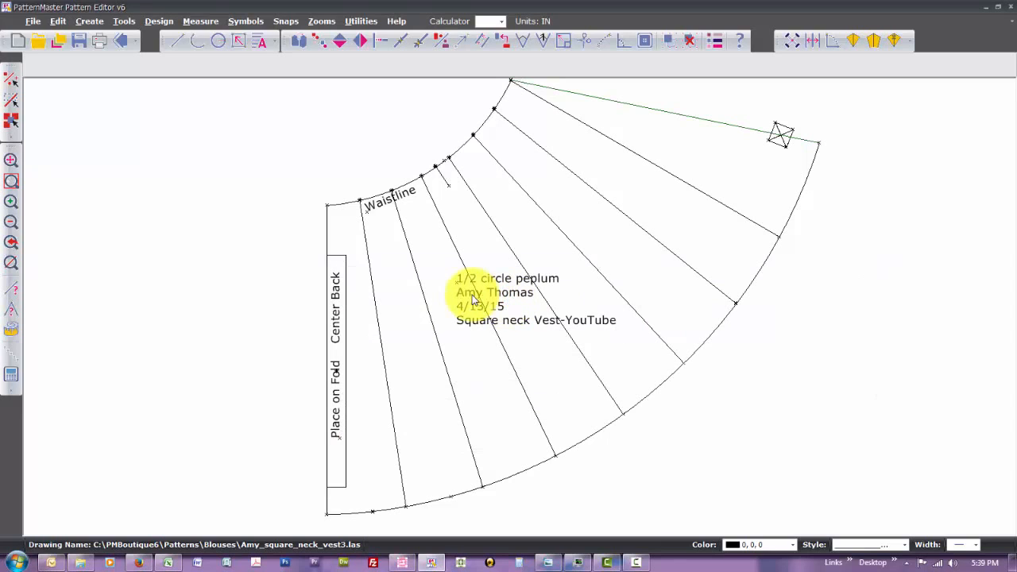
{"action": "scroll", "coordinate": [473, 300], "scroll_direction": "up", "scroll_amount": 1}
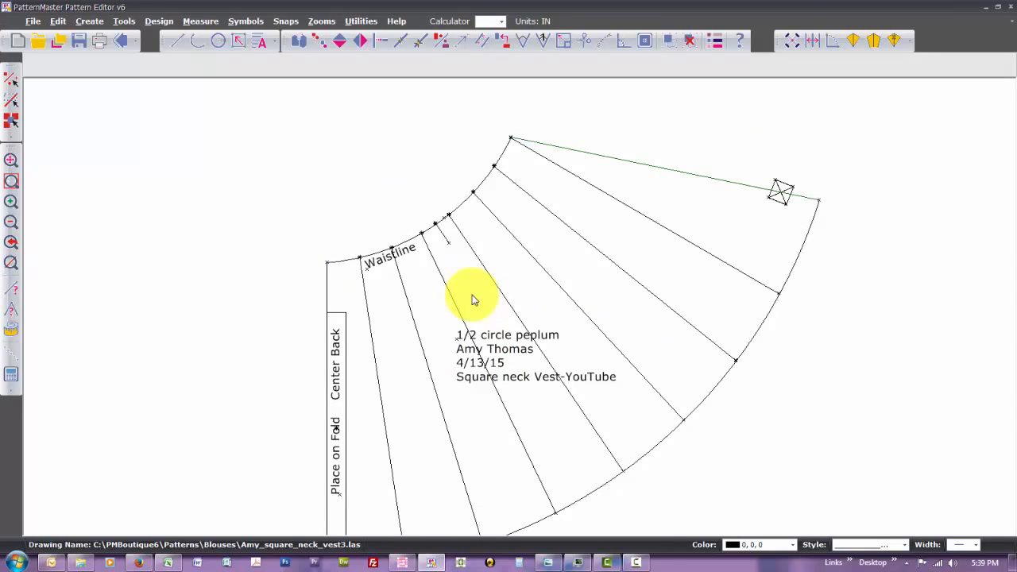
{"action": "scroll", "coordinate": [473, 300], "scroll_direction": "down", "scroll_amount": 2}
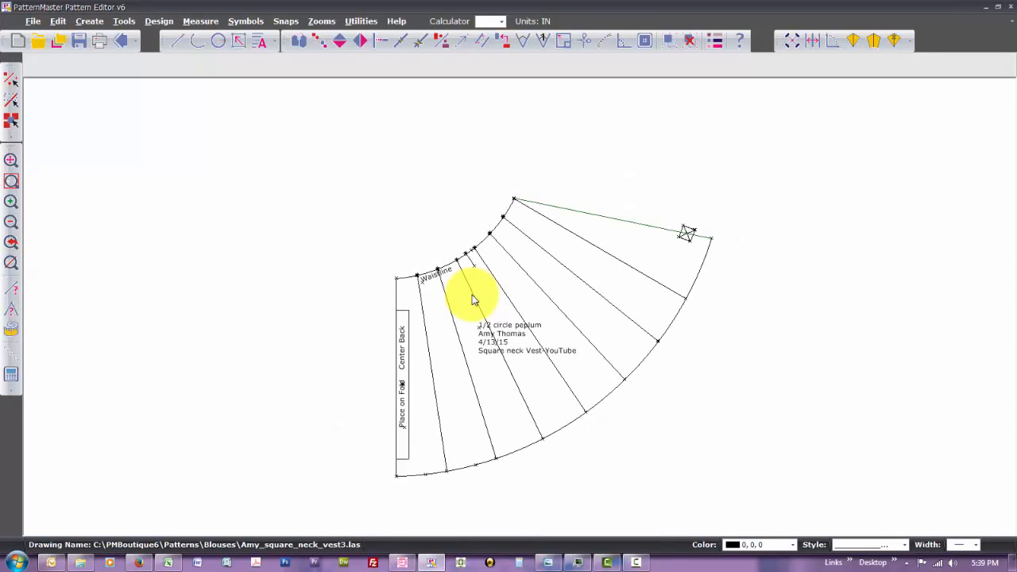
{"action": "scroll", "coordinate": [473, 300], "scroll_direction": "down", "scroll_amount": 1}
Offset the waistline, top edge and hem outward by 0.625 in as seam allowance
{"action": "key", "text": "o"}
{"action": "key", "text": "f"}
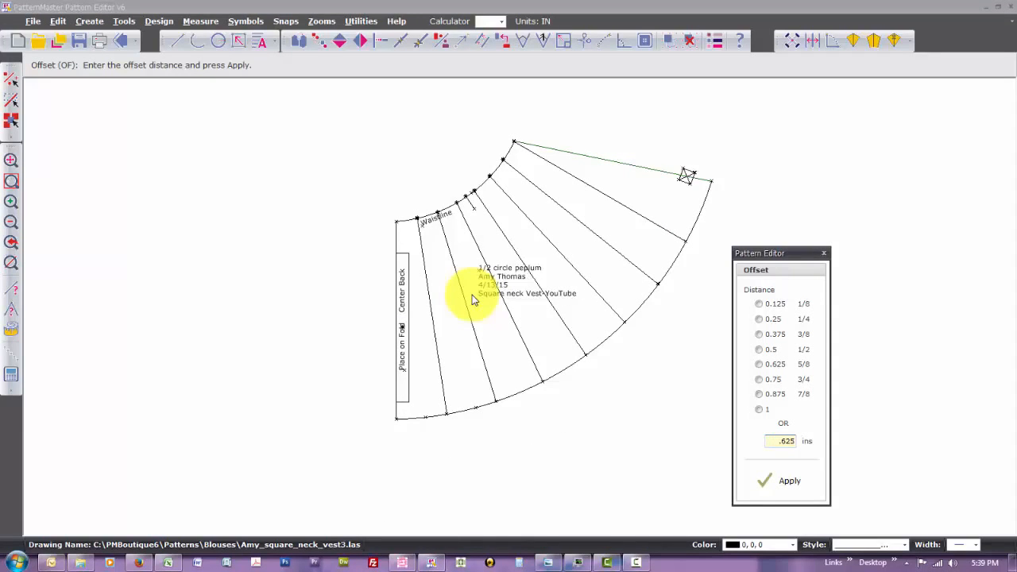
{"action": "key", "text": "Return"}
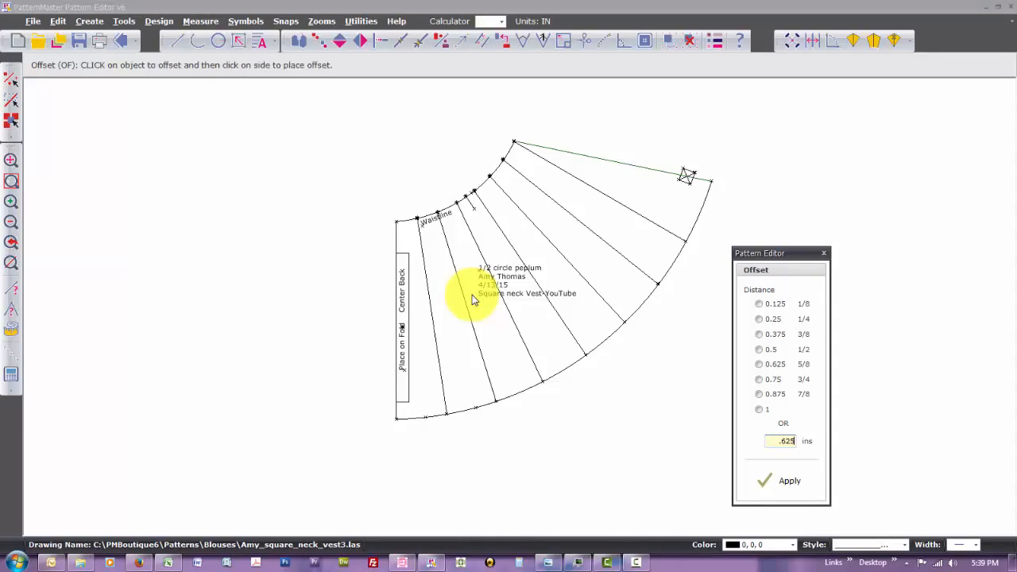
{"action": "left_click", "coordinate": [406, 216]}
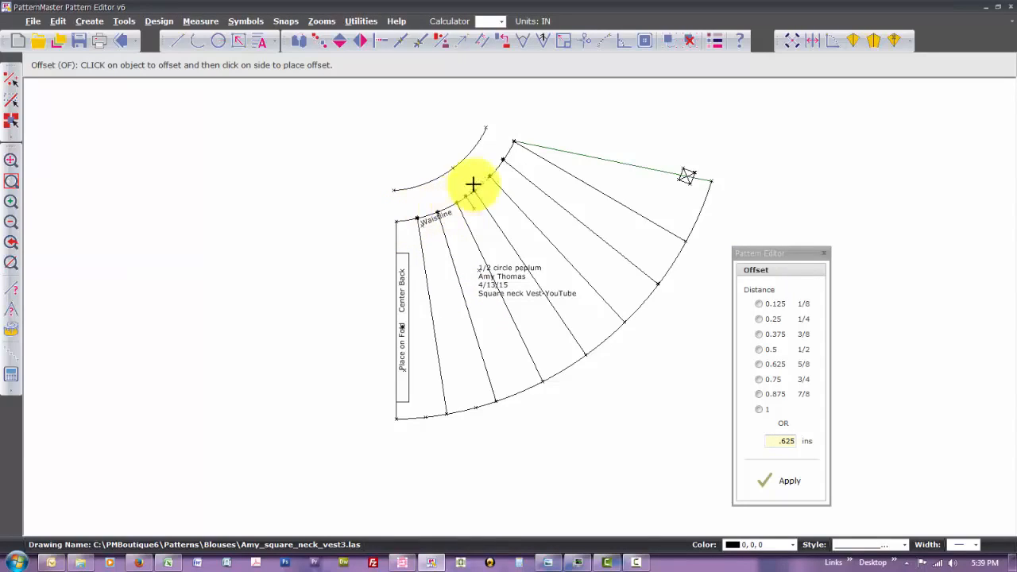
{"action": "left_click", "coordinate": [553, 142]}
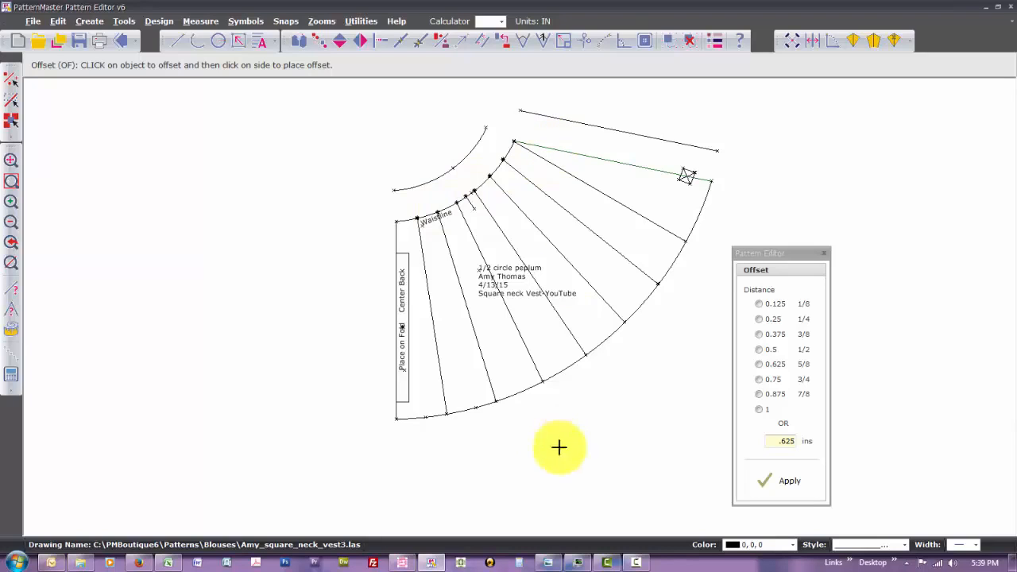
{"action": "left_click", "coordinate": [504, 411]}
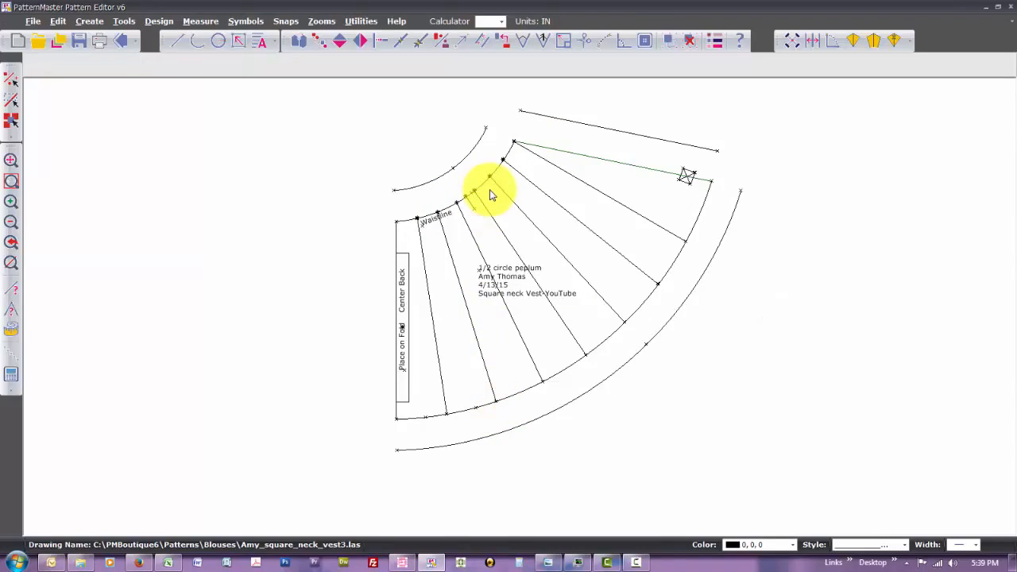
Extend the center back line up to the offset waistline and down to the offset hem
{"action": "key", "text": "i"}
{"action": "key", "text": "n"}
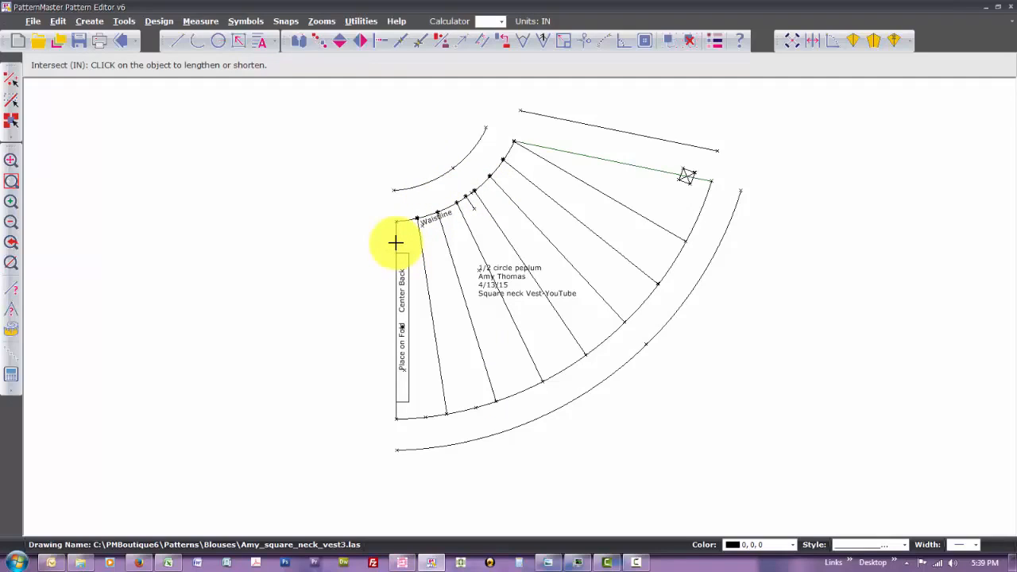
{"action": "left_click", "coordinate": [396, 242]}
{"action": "left_click", "coordinate": [398, 188]}
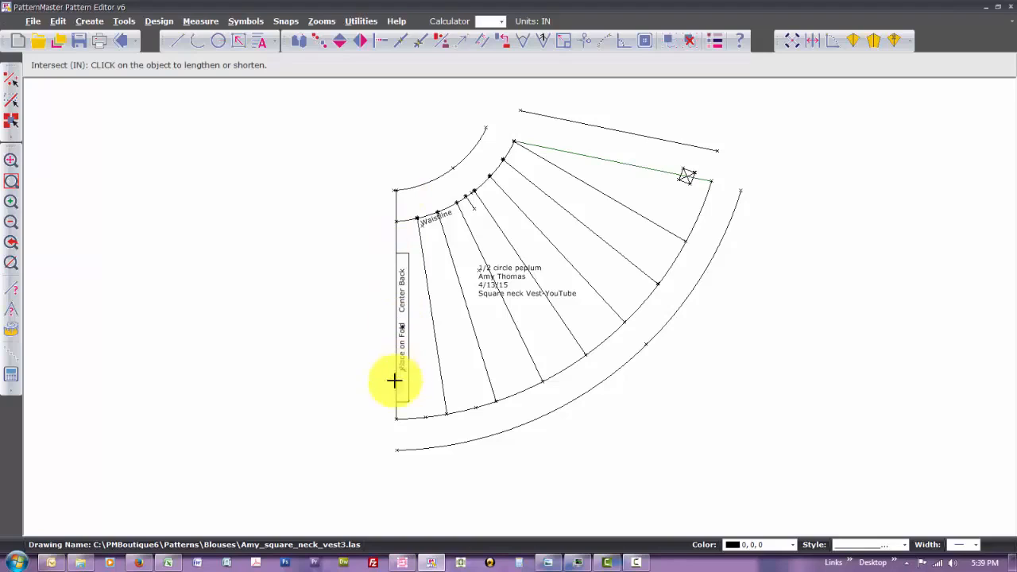
{"action": "left_click", "coordinate": [396, 412]}
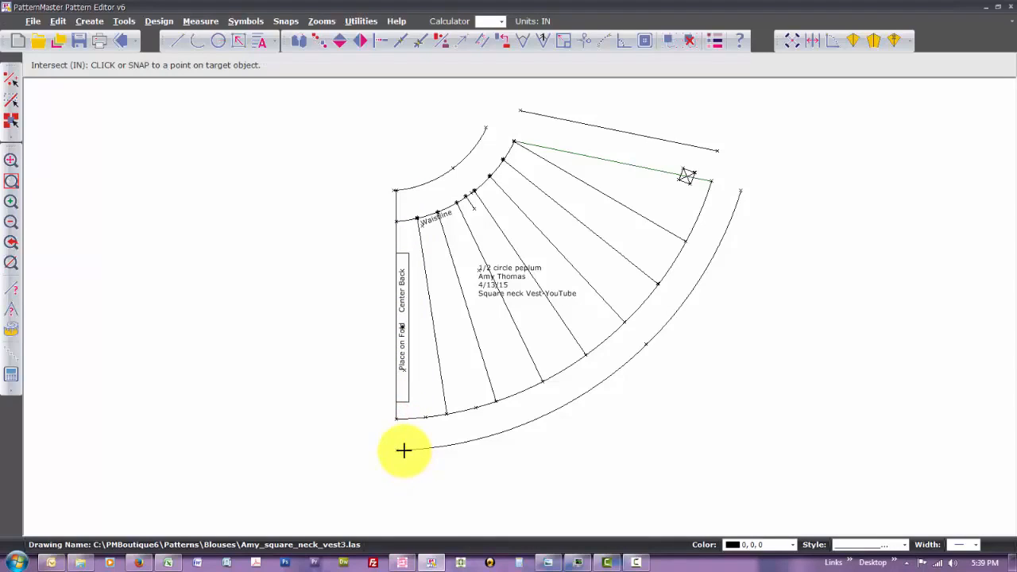
{"action": "left_click", "coordinate": [403, 451]}
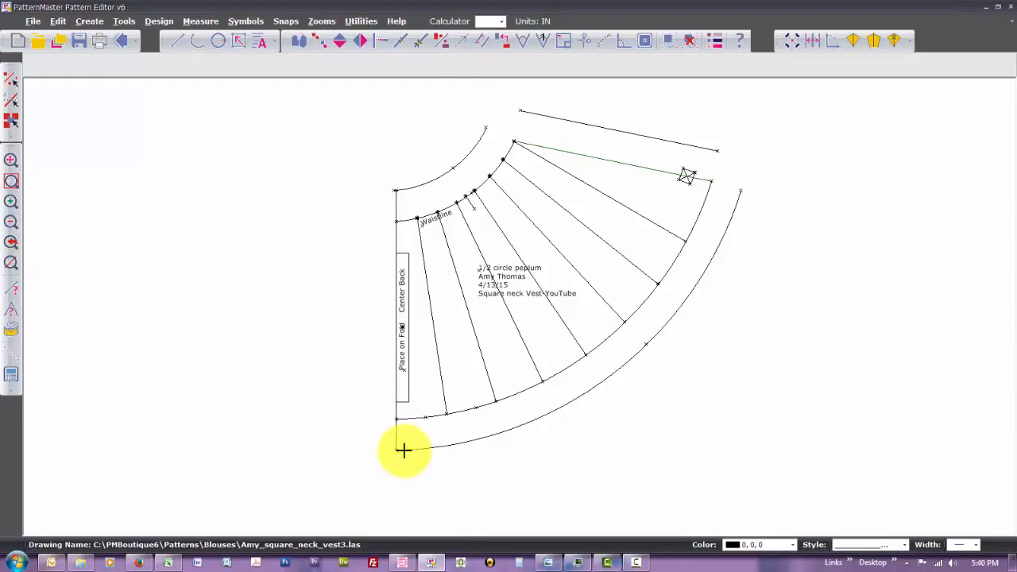
Join the offset waistline arc to the upper offset line, then extend that line to the outer hem arc
{"action": "left_click", "coordinate": [483, 137]}
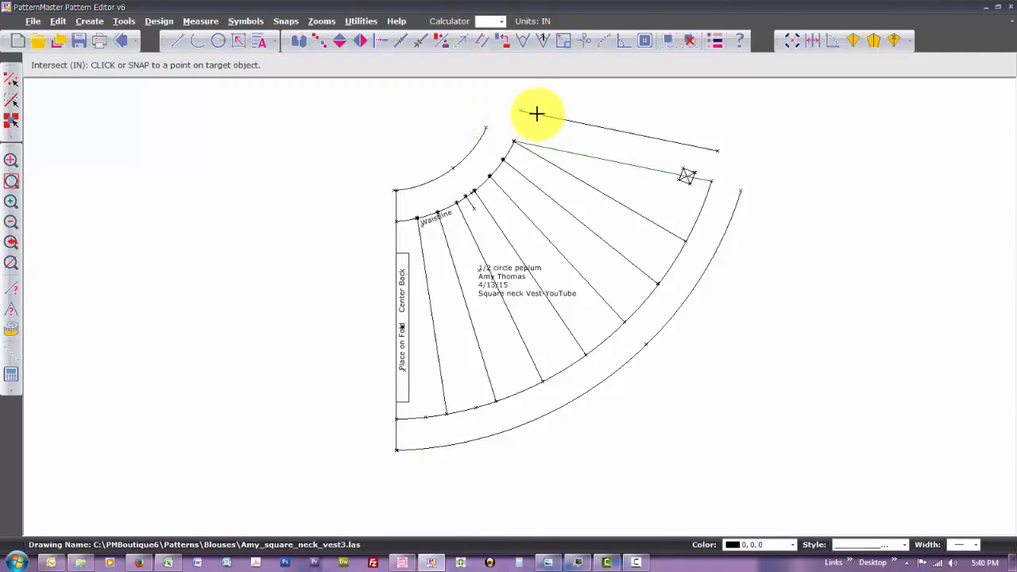
{"action": "left_click", "coordinate": [538, 114]}
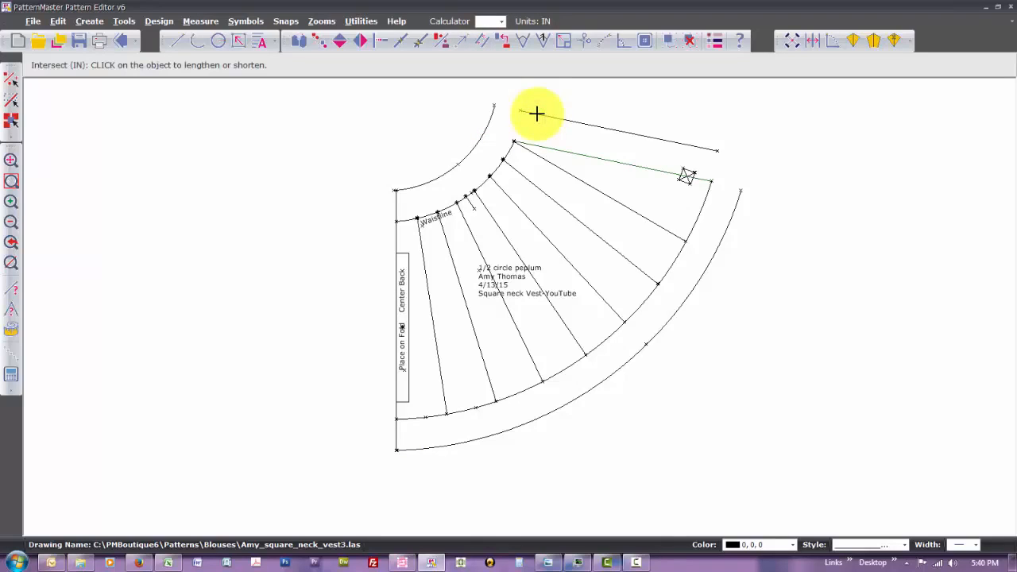
{"action": "left_click", "coordinate": [536, 113]}
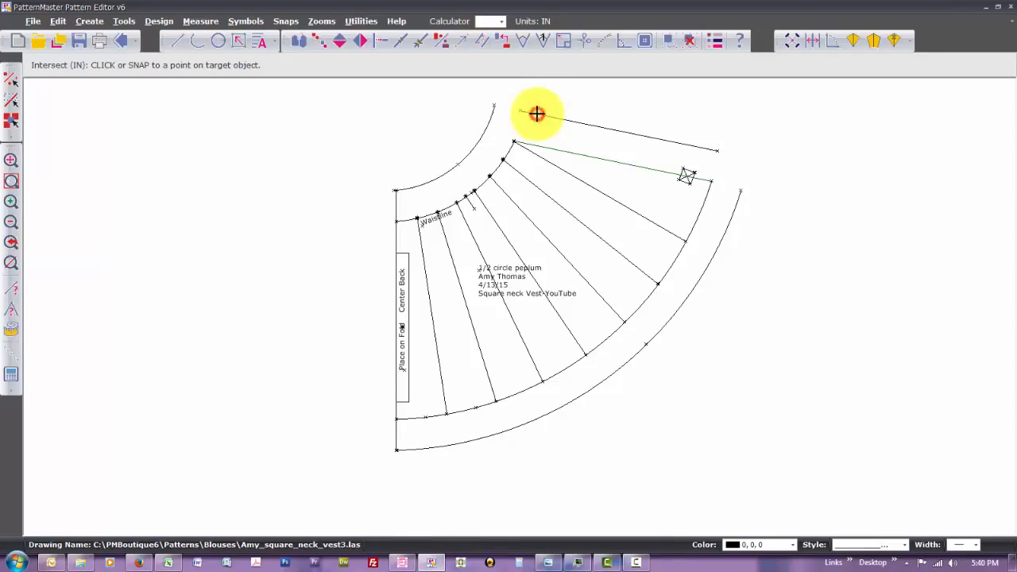
{"action": "left_click", "coordinate": [490, 120]}
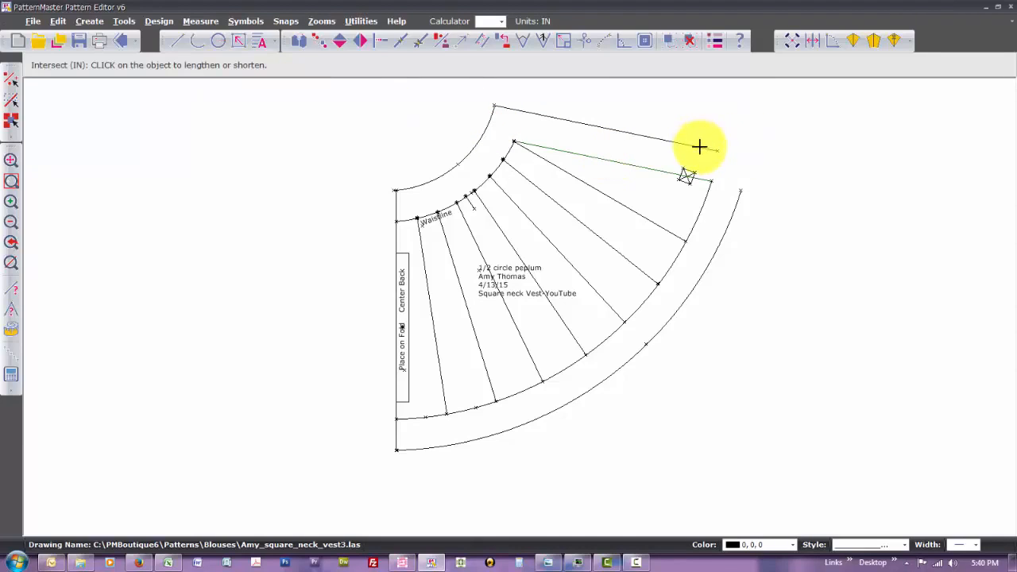
{"action": "left_click", "coordinate": [700, 147]}
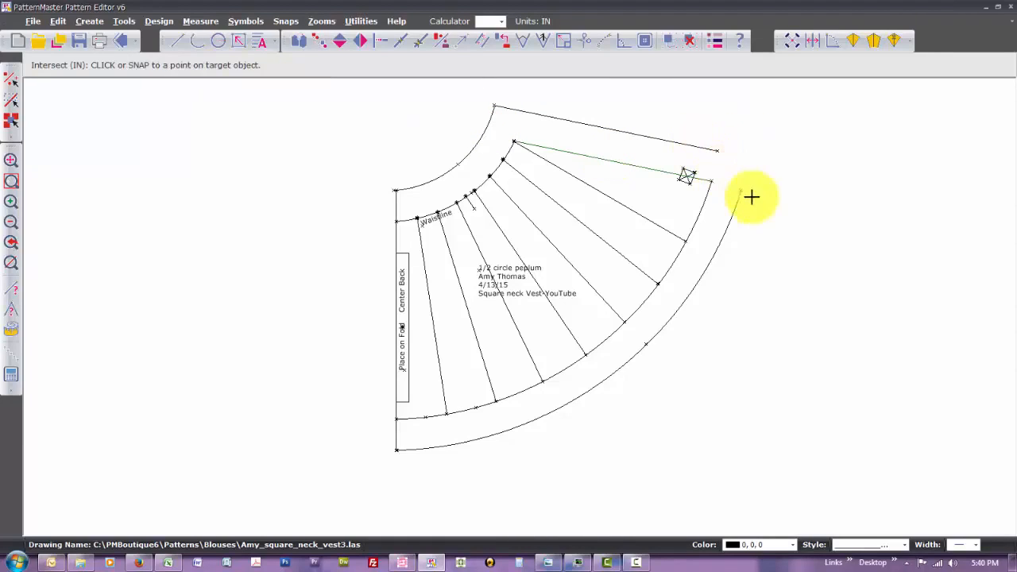
{"action": "left_click", "coordinate": [739, 201]}
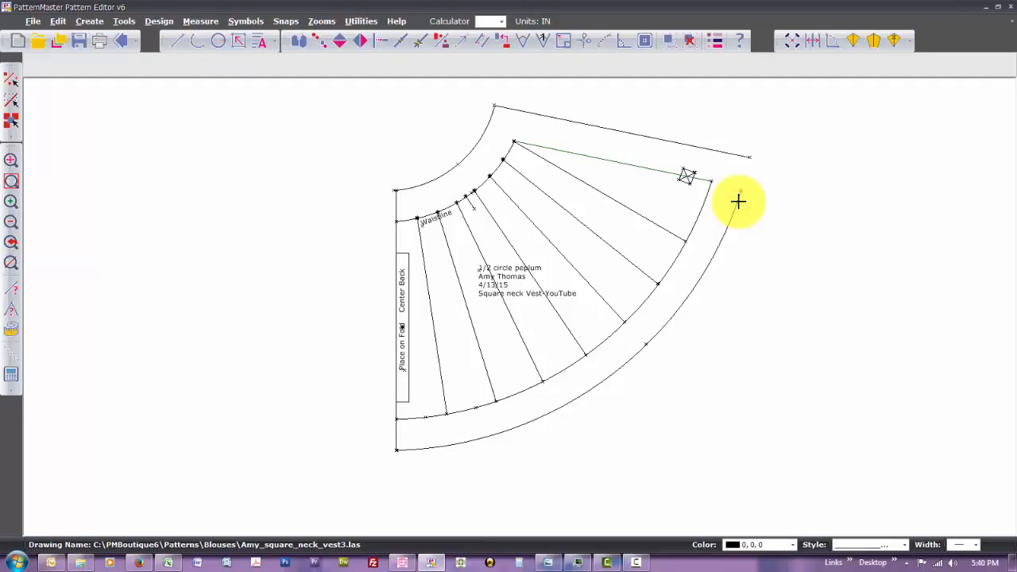
Lengthen the outer hem arc to meet the top edge line's end point
{"action": "left_click", "coordinate": [738, 155]}
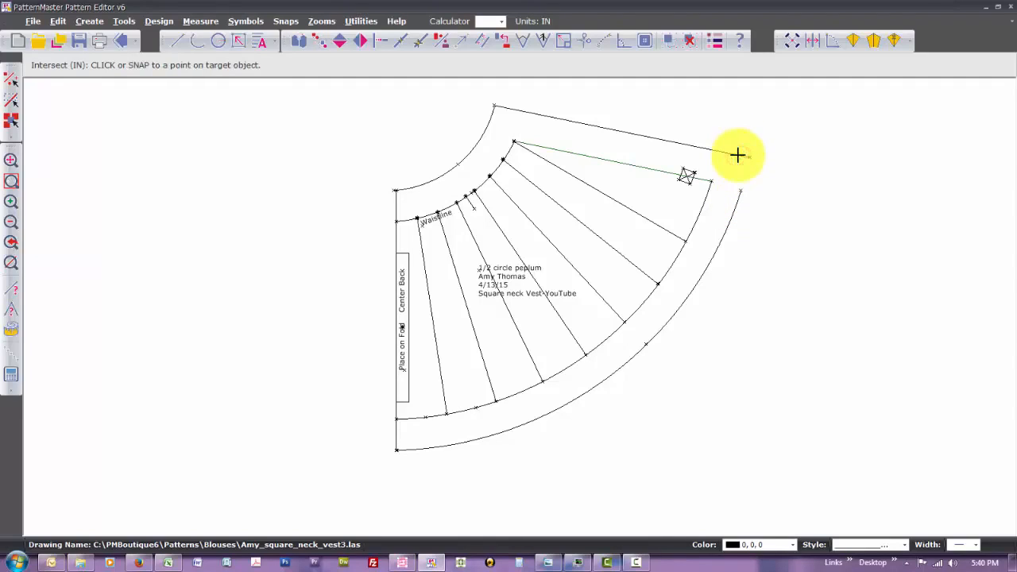
{"action": "left_click", "coordinate": [739, 156]}
{"action": "left_click", "coordinate": [735, 201]}
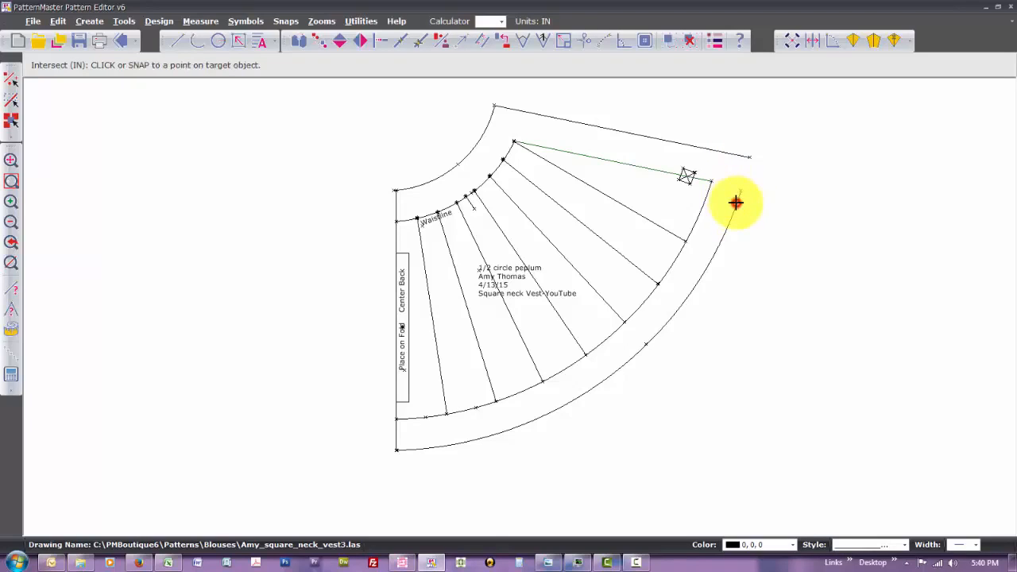
{"action": "left_click", "coordinate": [737, 203]}
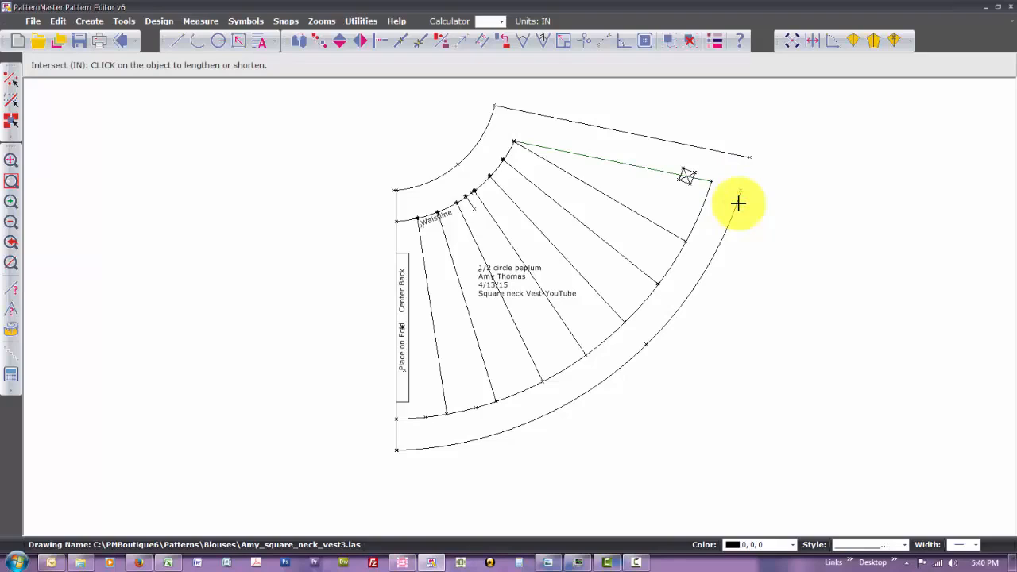
{"action": "left_click", "coordinate": [739, 203]}
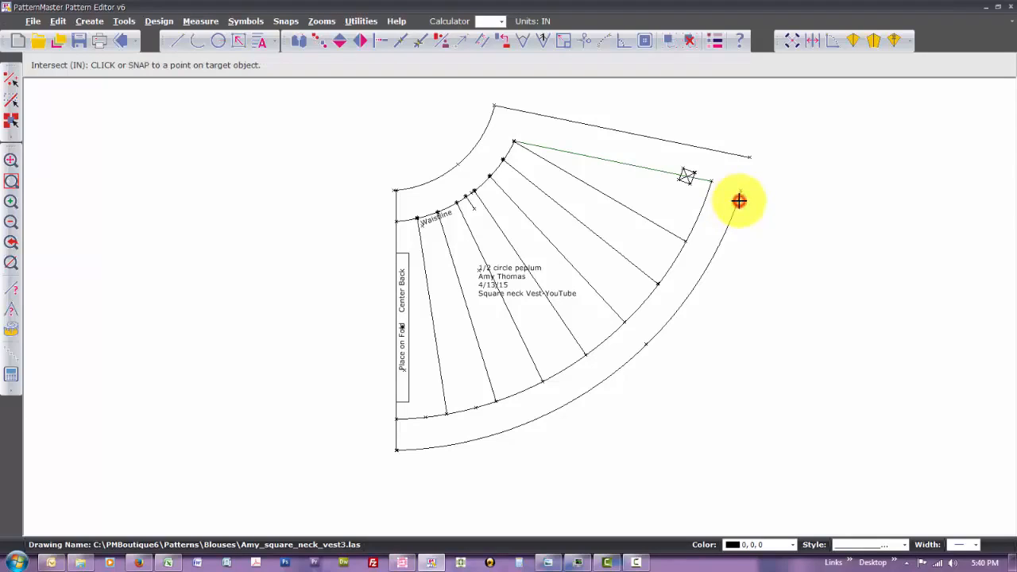
{"action": "left_click", "coordinate": [740, 155]}
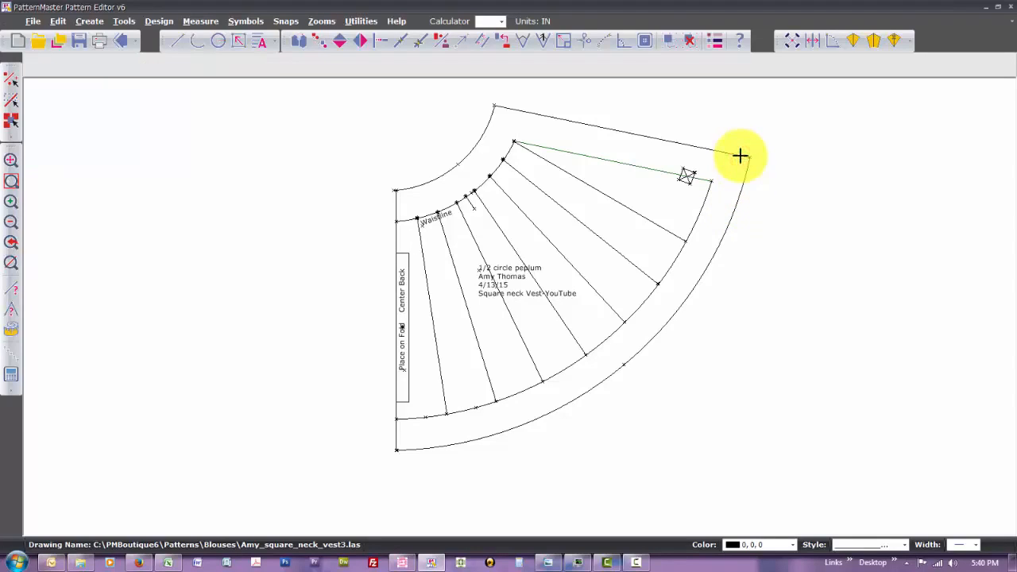
Select all seven radial slash lines and delete them
{"action": "left_click", "coordinate": [432, 295]}
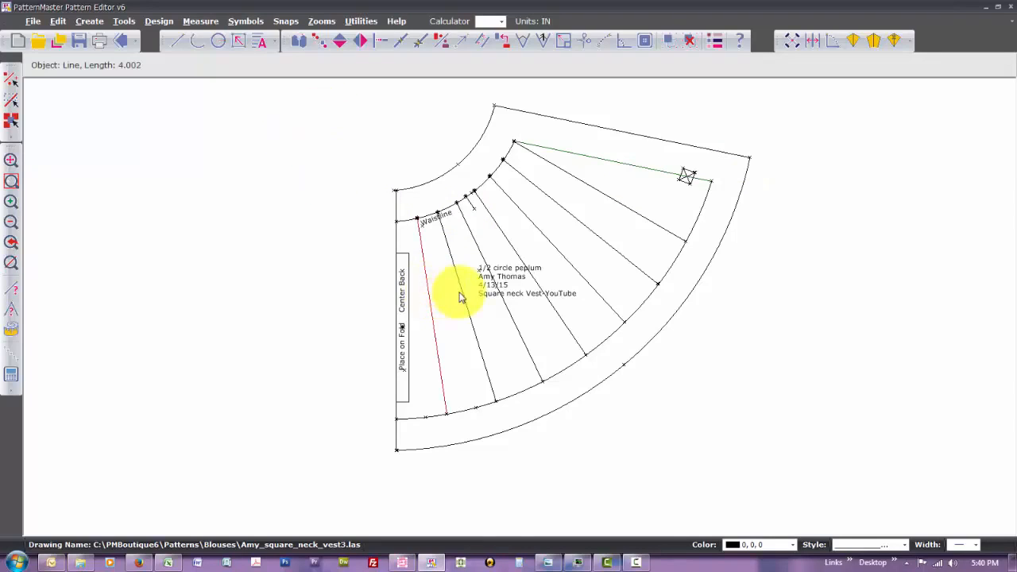
{"action": "left_click", "coordinate": [463, 291]}
{"action": "left_click", "coordinate": [476, 240]}
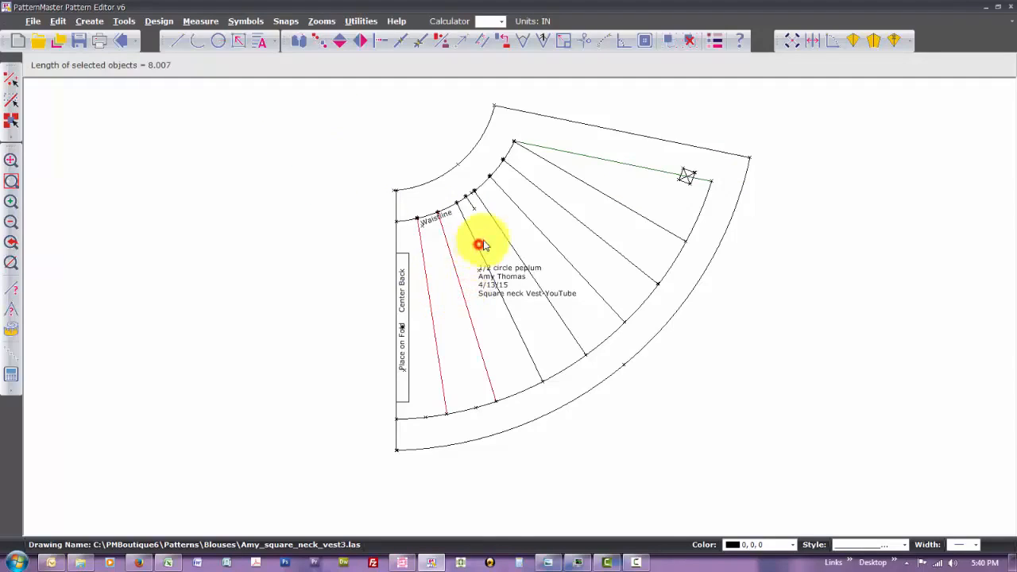
{"action": "left_click", "coordinate": [500, 226]}
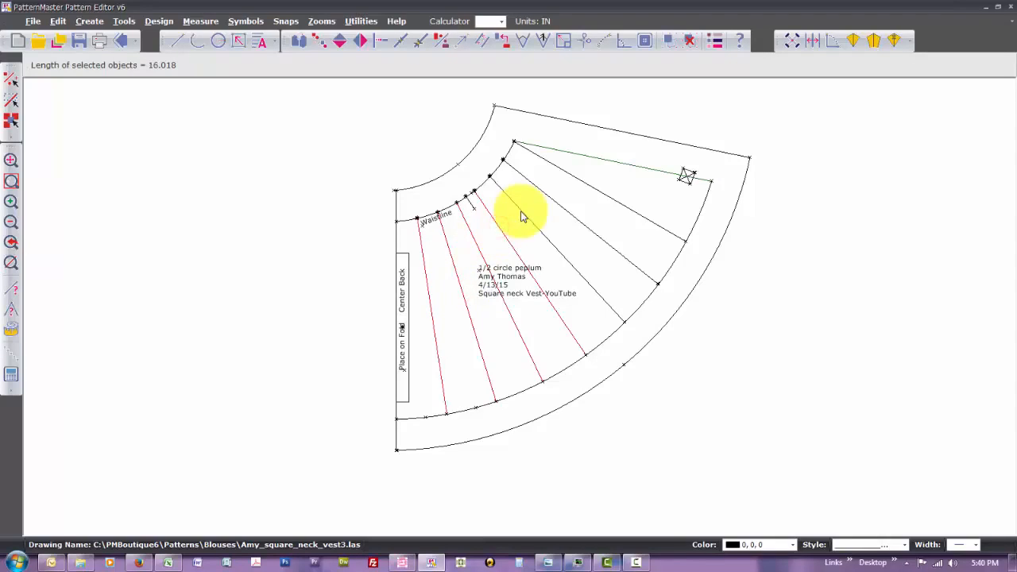
{"action": "left_click", "coordinate": [522, 210]}
{"action": "left_click", "coordinate": [550, 197]}
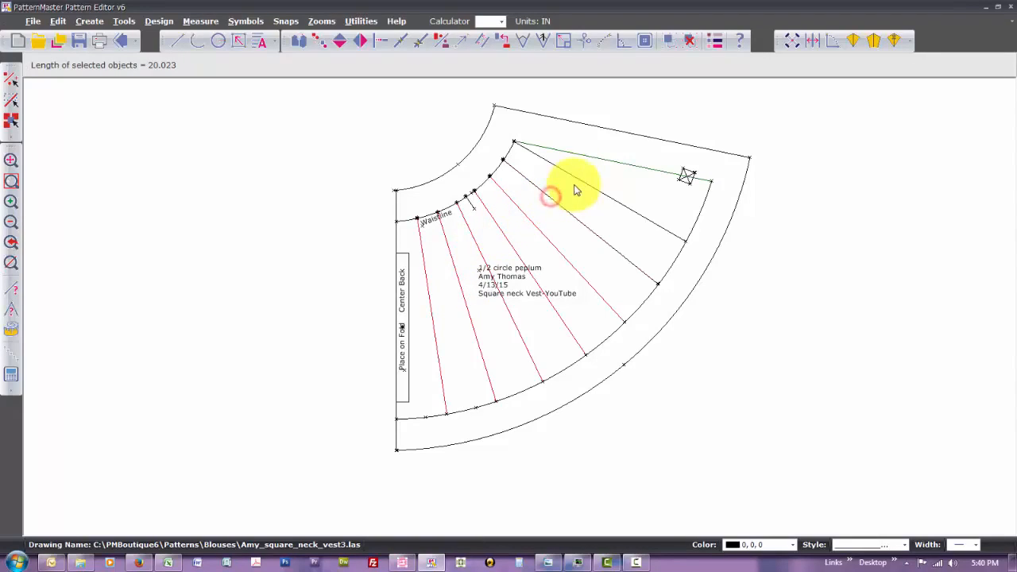
{"action": "left_click", "coordinate": [584, 185]}
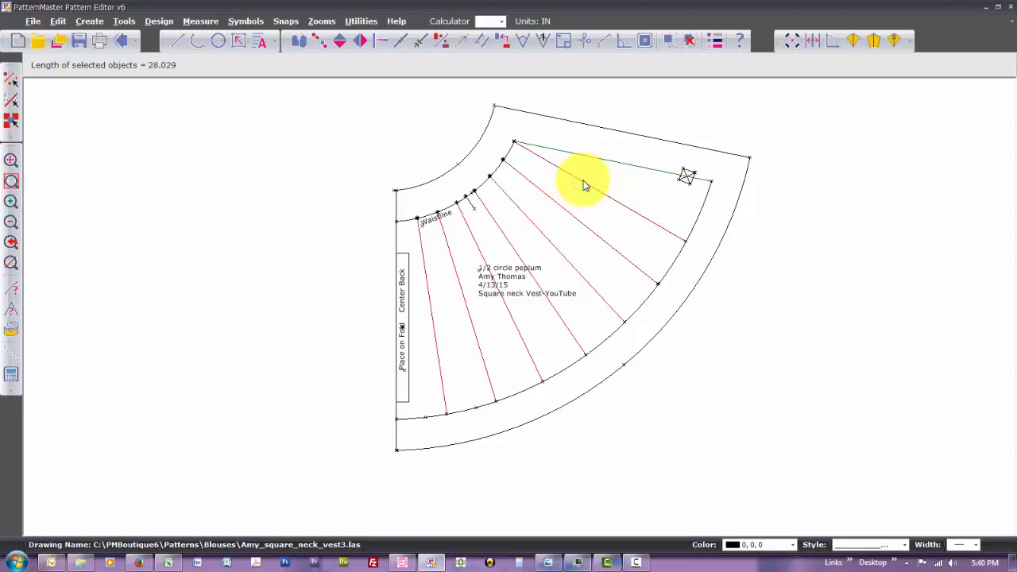
{"action": "key", "text": "Delete"}
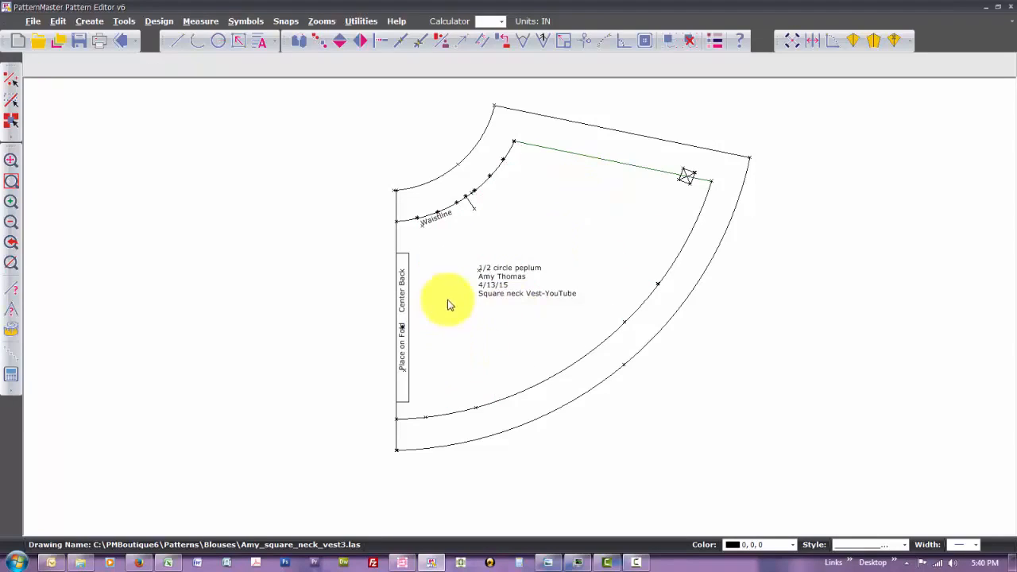
Begin box-selecting the leftover points along the waistline, cancelling stray rubber-band lines
{"action": "left_click_drag", "start_coordinate": [407, 206], "coordinate": [509, 222]}
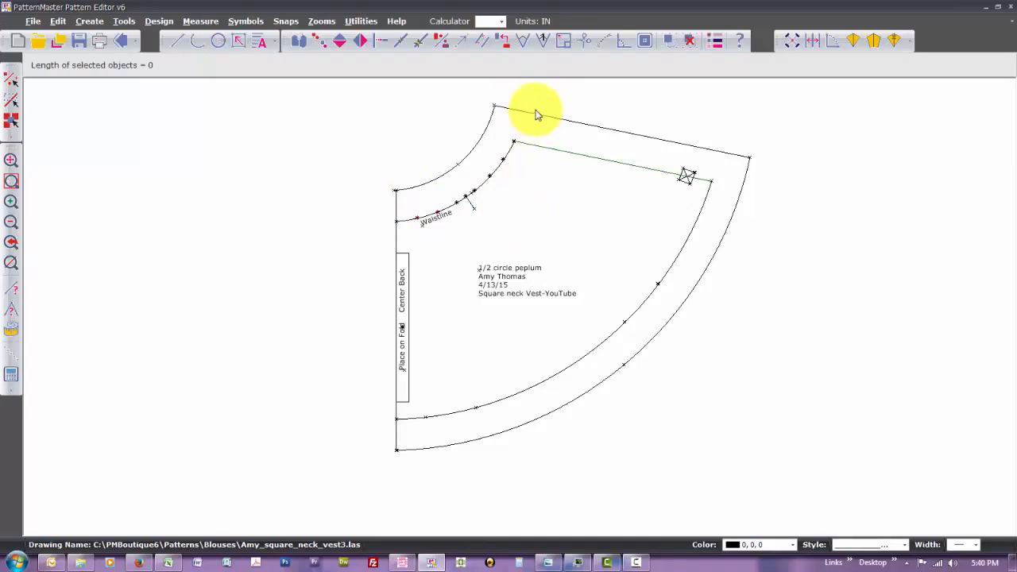
{"action": "left_click", "coordinate": [530, 131]}
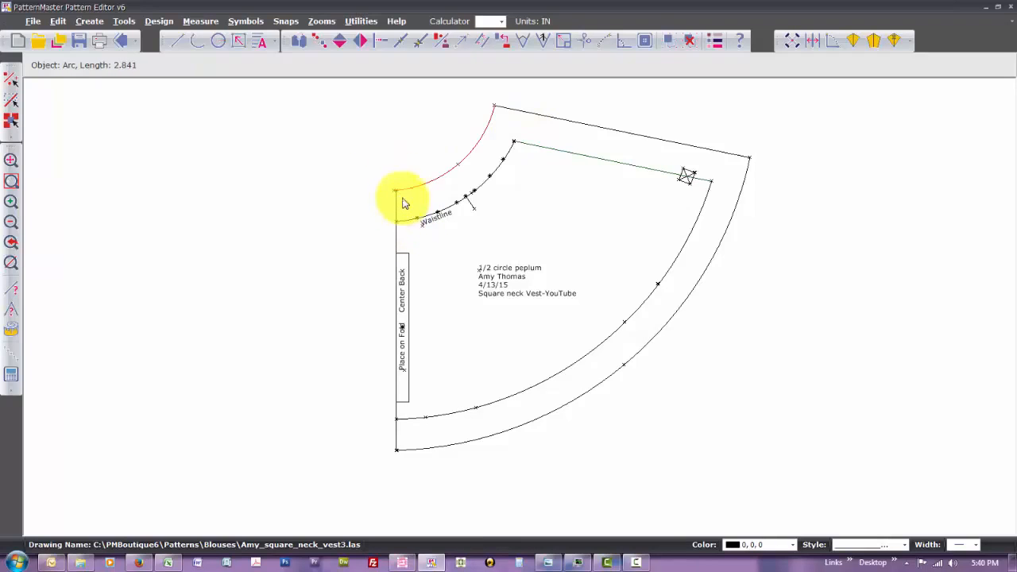
{"action": "left_click", "coordinate": [389, 174]}
{"action": "left_click", "coordinate": [588, 179]}
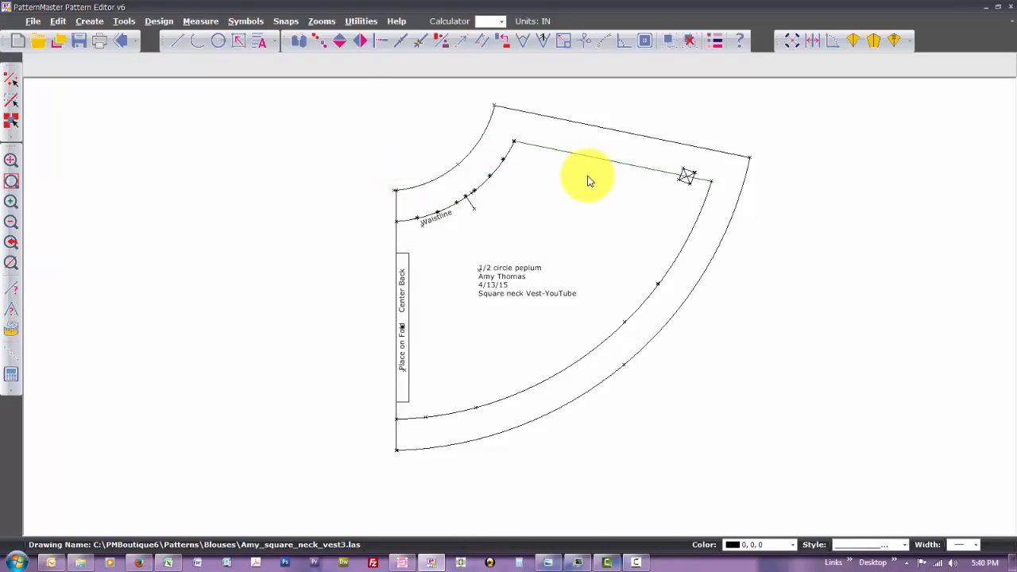
{"action": "left_click", "coordinate": [552, 226]}
{"action": "left_click", "coordinate": [550, 226]}
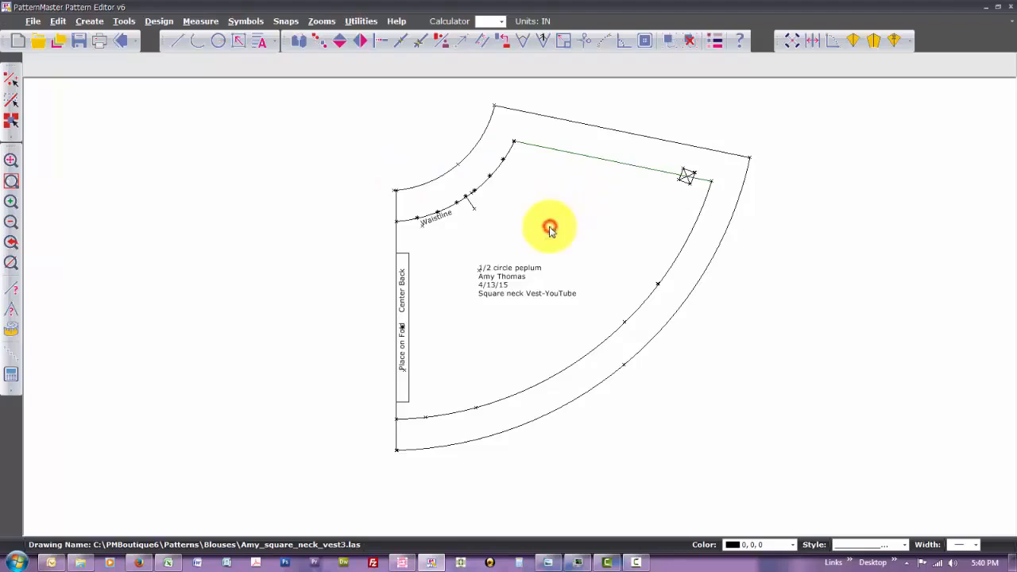
Window-select the waistline area, deselect its curves and lines, and remove the leftover points
{"action": "left_click", "coordinate": [347, 137]}
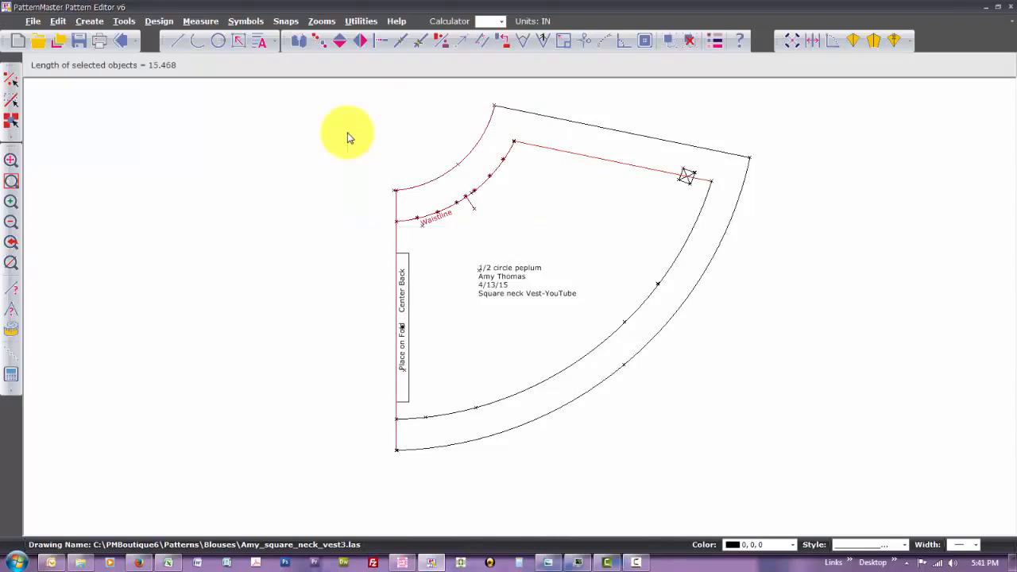
{"action": "left_click", "coordinate": [411, 225]}
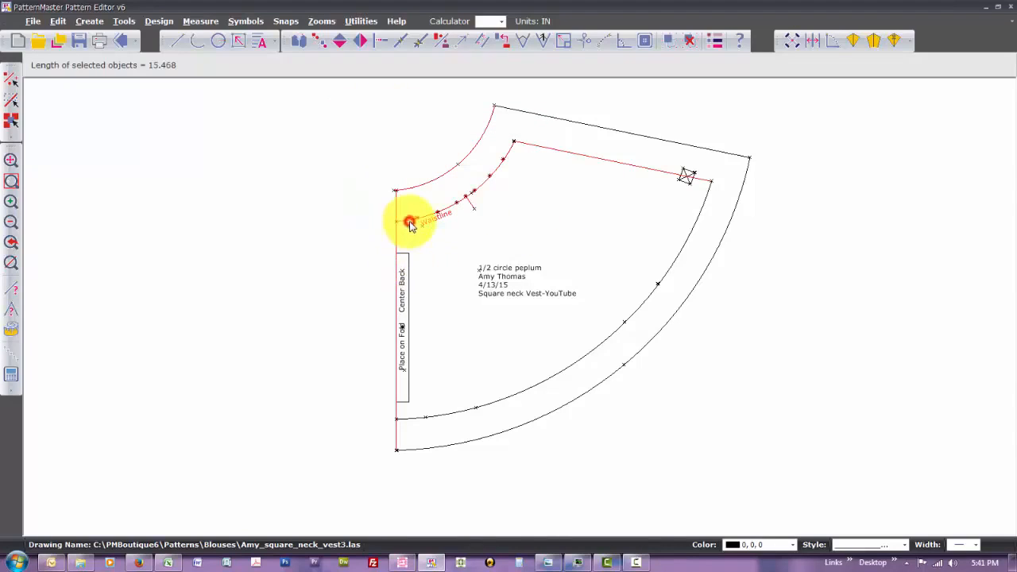
{"action": "left_click", "coordinate": [472, 203]}
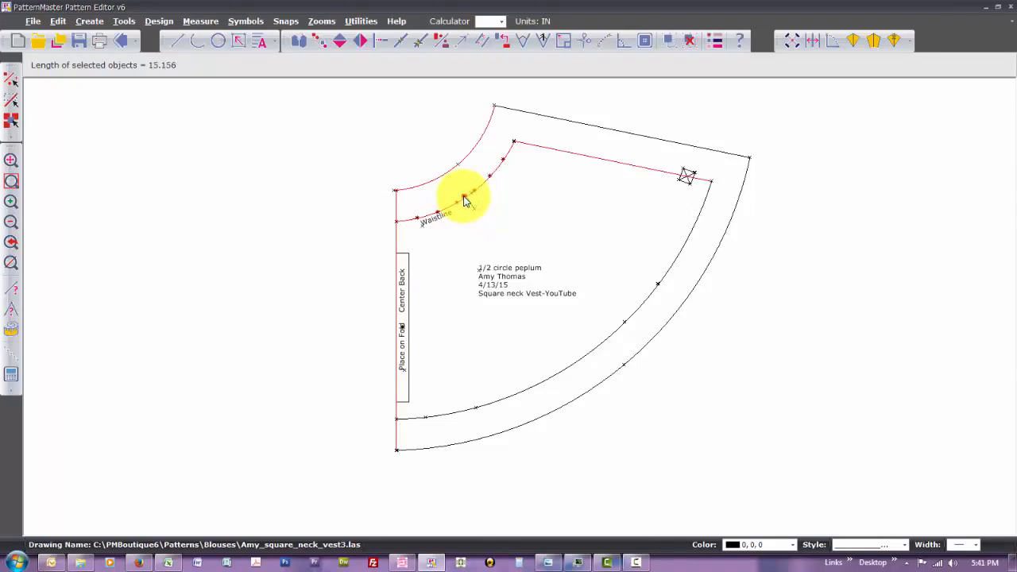
{"action": "left_click", "coordinate": [465, 199]}
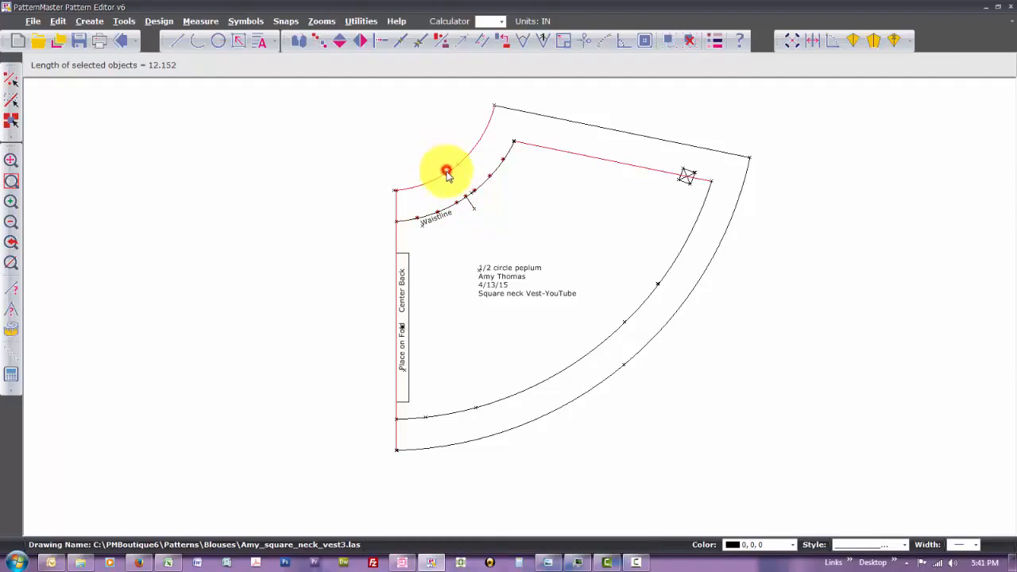
{"action": "left_click", "coordinate": [447, 175]}
{"action": "left_click", "coordinate": [397, 209]}
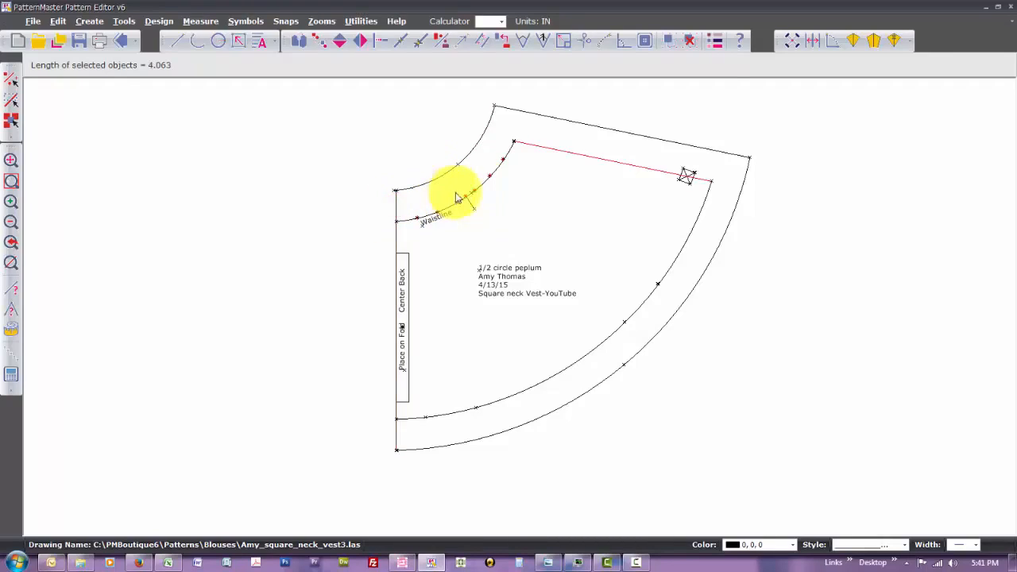
{"action": "left_click", "coordinate": [634, 166]}
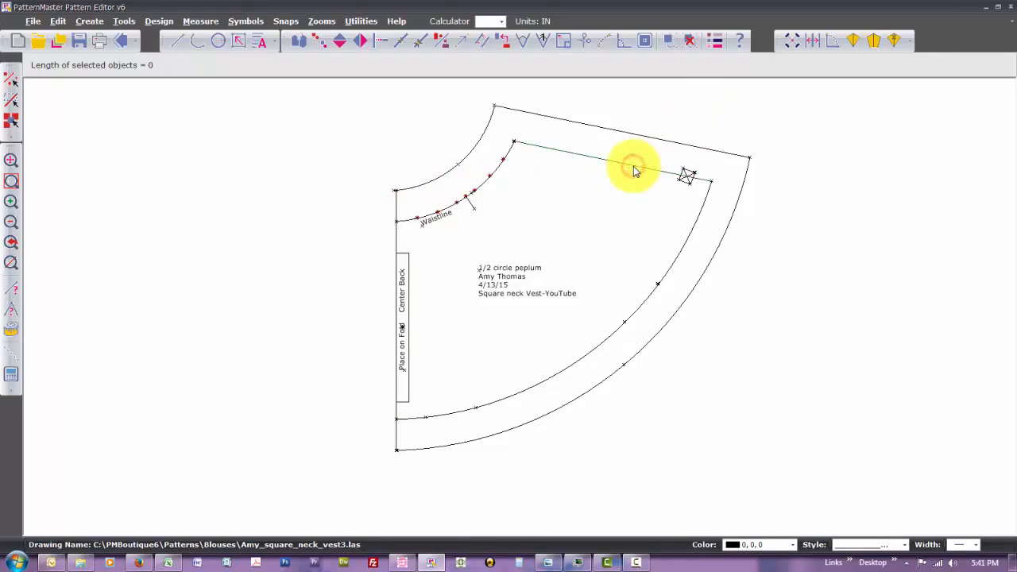
{"action": "key", "text": "Escape"}
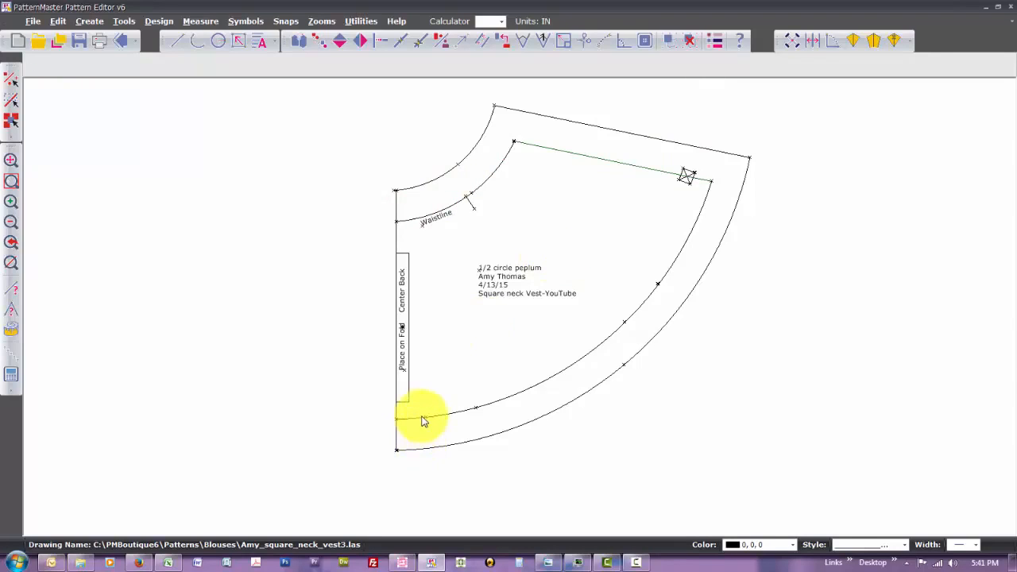
Remove the three tiny stub lines left on the hem curves
{"action": "left_click", "coordinate": [655, 275]}
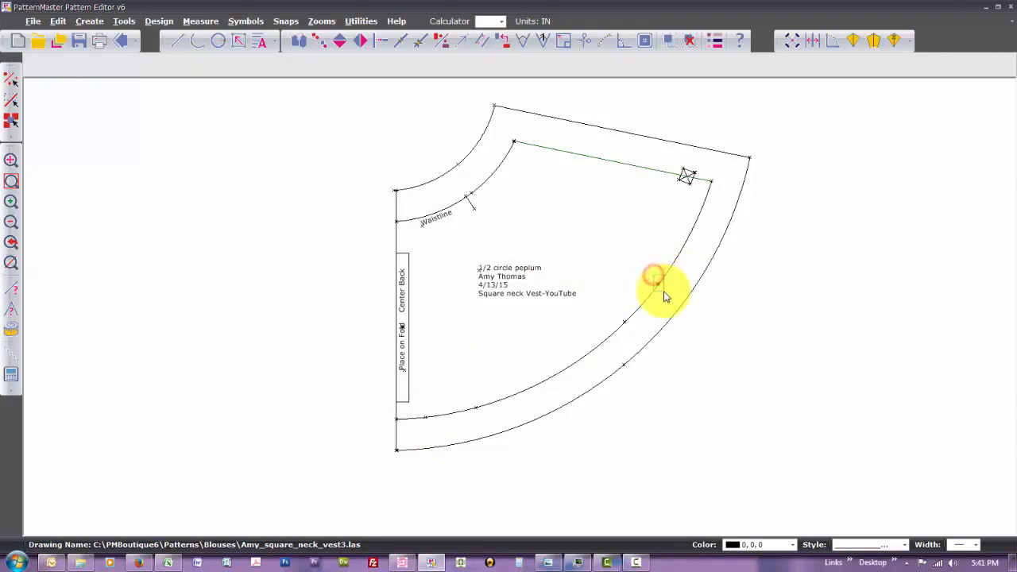
{"action": "key", "text": "Escape"}
{"action": "left_click", "coordinate": [470, 407]}
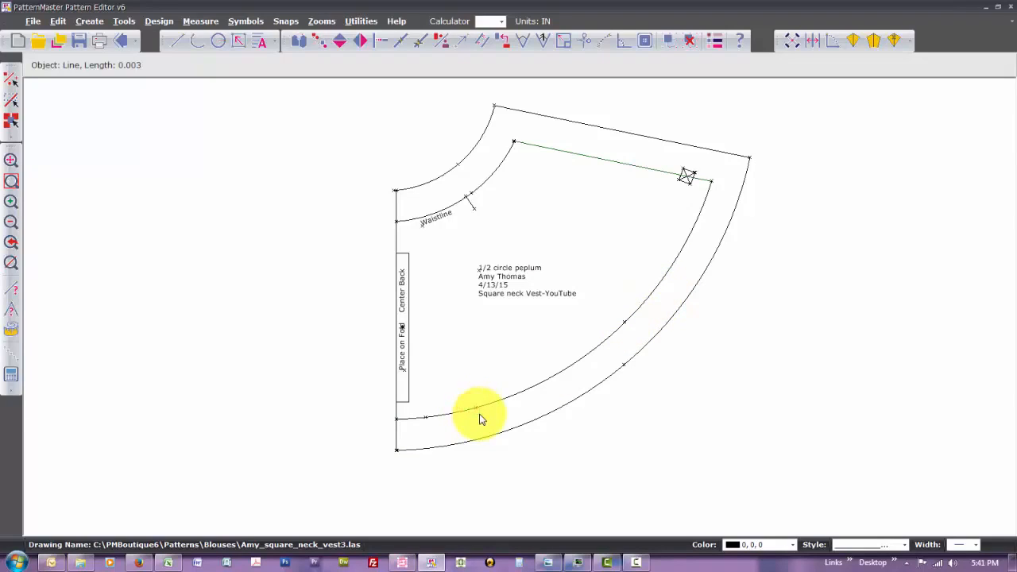
{"action": "key", "text": "Escape"}
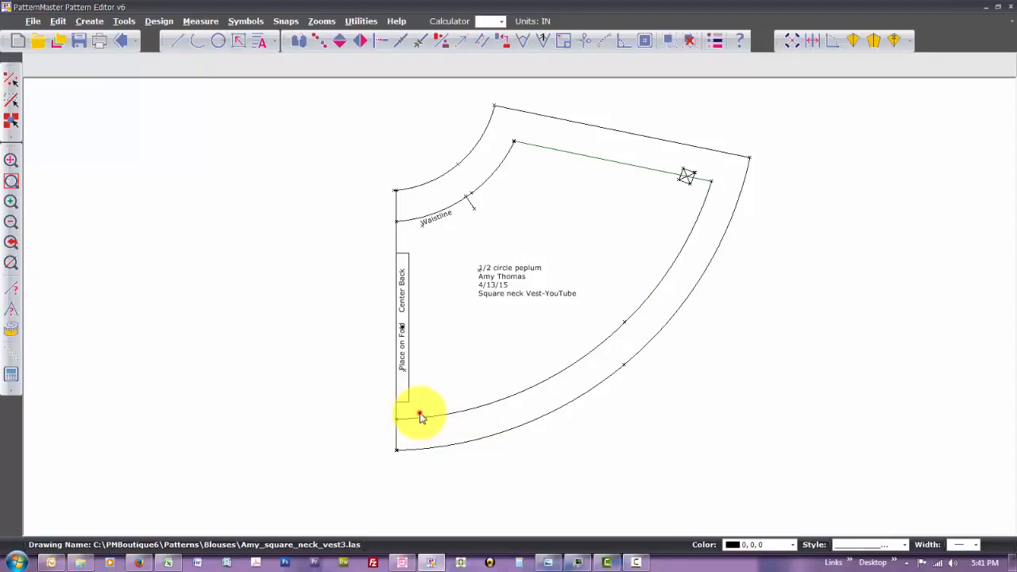
{"action": "left_click", "coordinate": [423, 417]}
{"action": "key", "text": "Escape"}
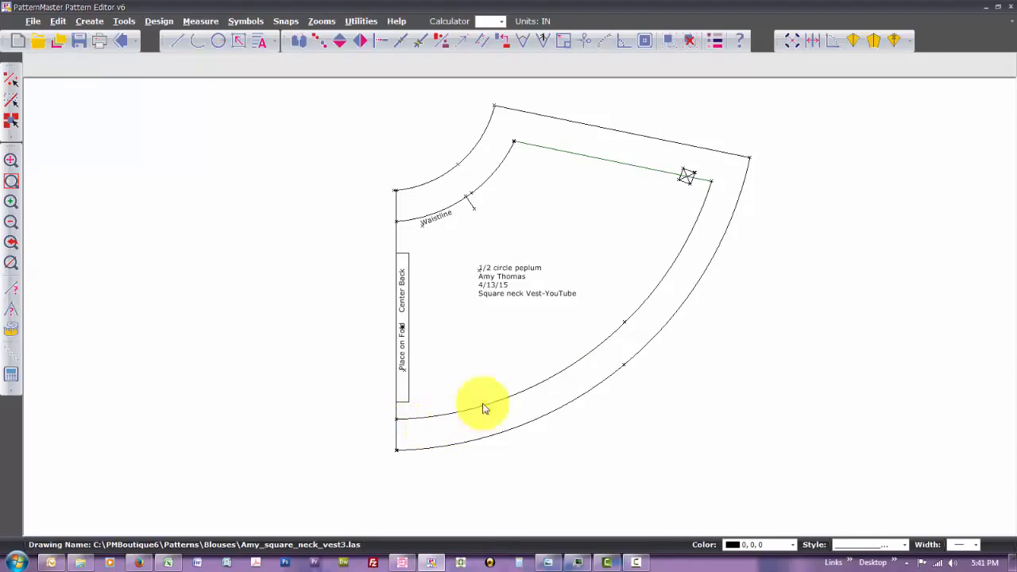
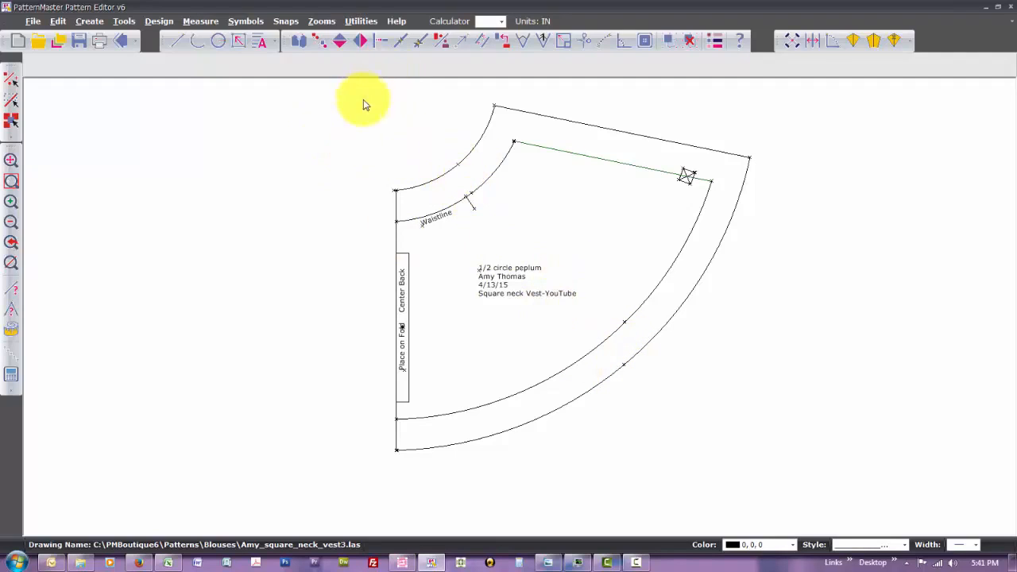
Group the entire peplum piece into one object, and open Calculator alongside the pattern editor
{"action": "left_click_drag", "start_coordinate": [360, 86], "coordinate": [782, 518]}
{"action": "key", "text": "ctrl+g"}
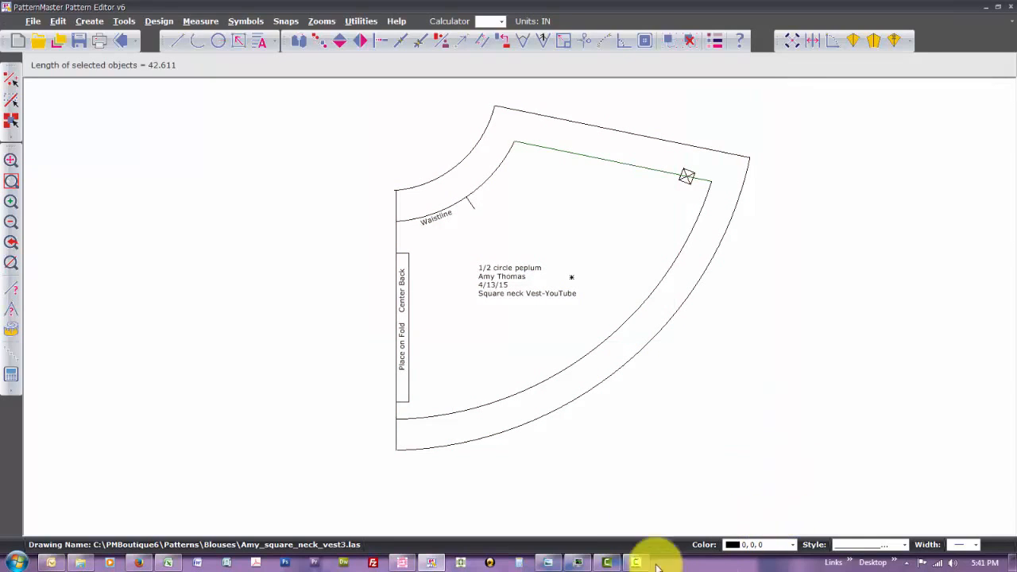
{"action": "left_click", "coordinate": [525, 563]}
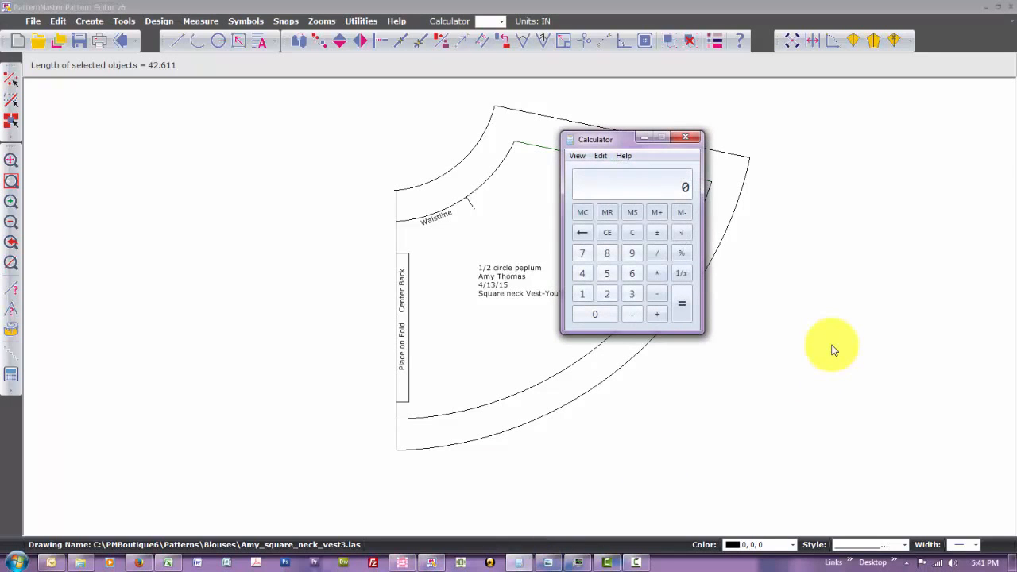
{"action": "key", "text": "alt+Tab"}
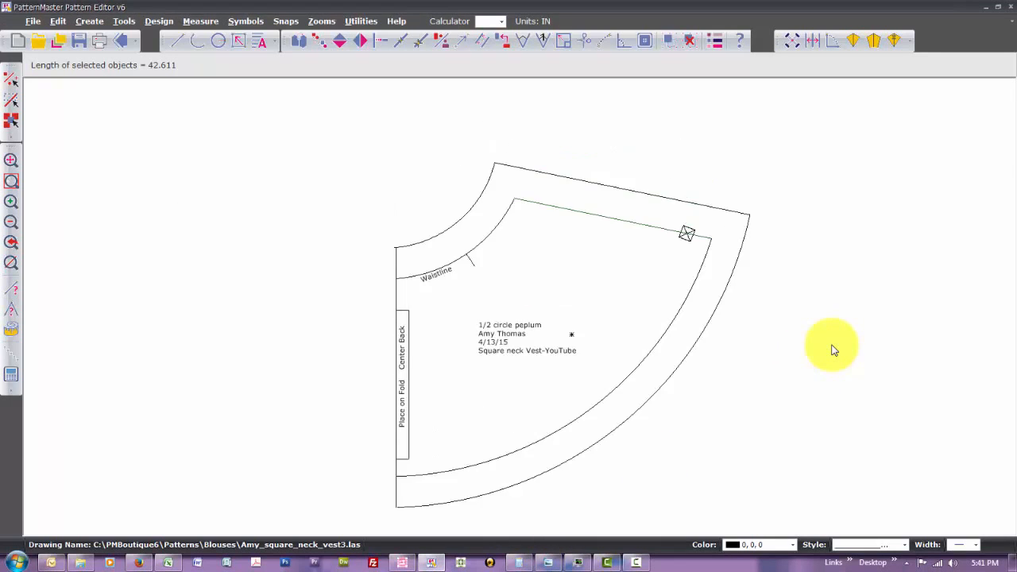
{"action": "scroll", "coordinate": [833, 350], "scroll_direction": "up", "scroll_amount": 10}
{"action": "scroll", "coordinate": [833, 350], "scroll_direction": "up", "scroll_amount": 2}
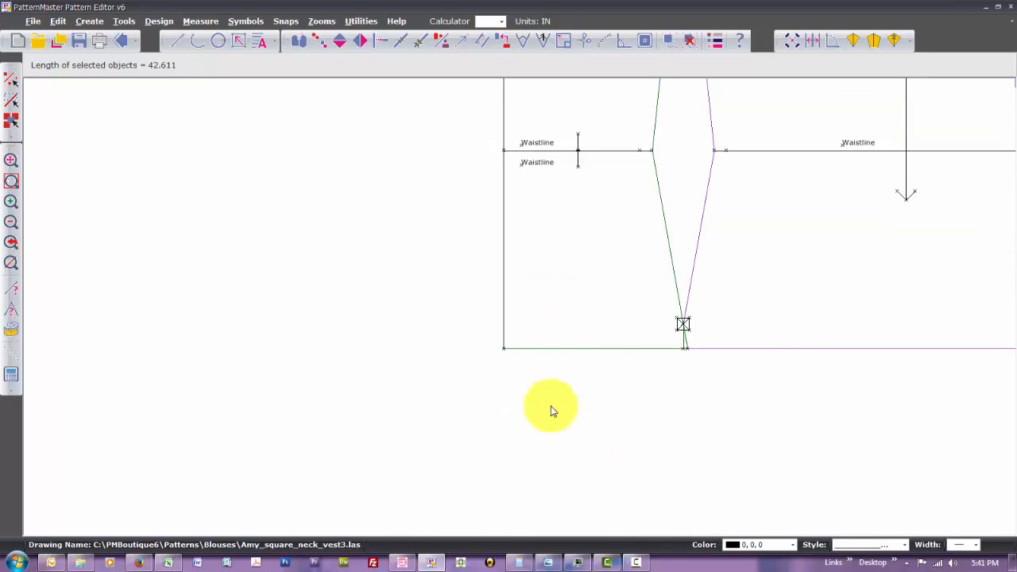
Read the 3.714 hem line length and compute 3.714 × 4 × 0.75 = 11.142 in Calculator
{"action": "left_click", "coordinate": [593, 350]}
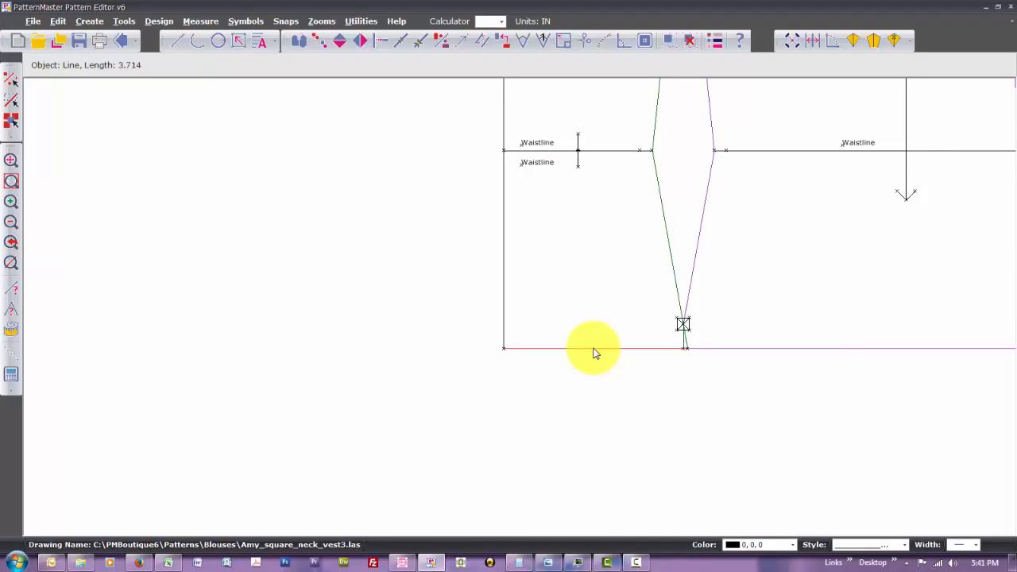
{"action": "key", "text": "alt+Tab"}
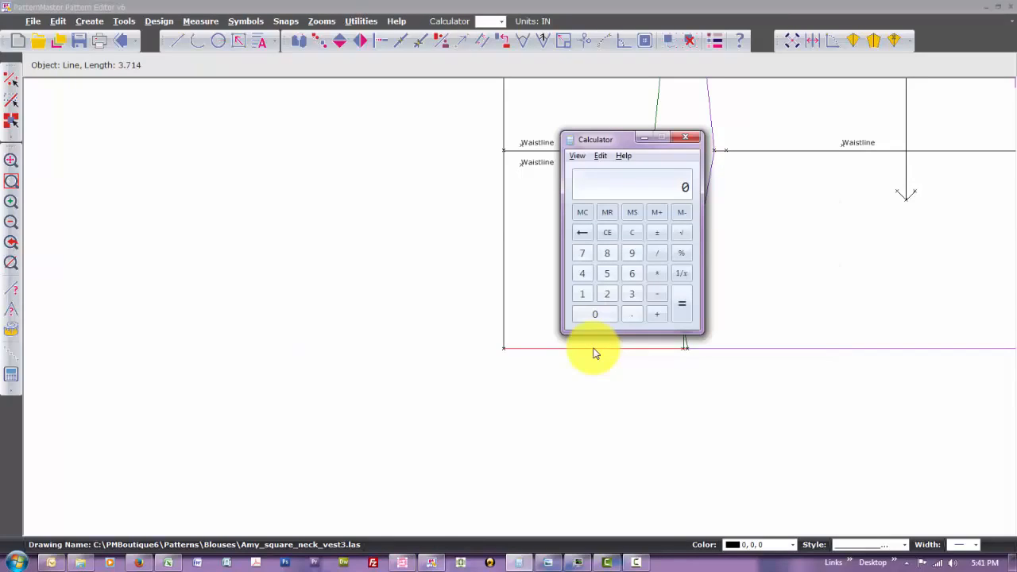
{"action": "type", "text": "3.714"}
{"action": "key", "text": "asterisk"}
{"action": "type", "text": "4"}
{"action": "key", "text": "Return"}
{"action": "key", "text": "asterisk"}
{"action": "type", "text": ".75"}
{"action": "key", "text": "Return"}
Subtract 3.714 to get 7.428, divide by 6 for 1.238, then close Calculator
{"action": "key", "text": "minus"}
{"action": "type", "text": "3.714"}
{"action": "key", "text": "Return"}
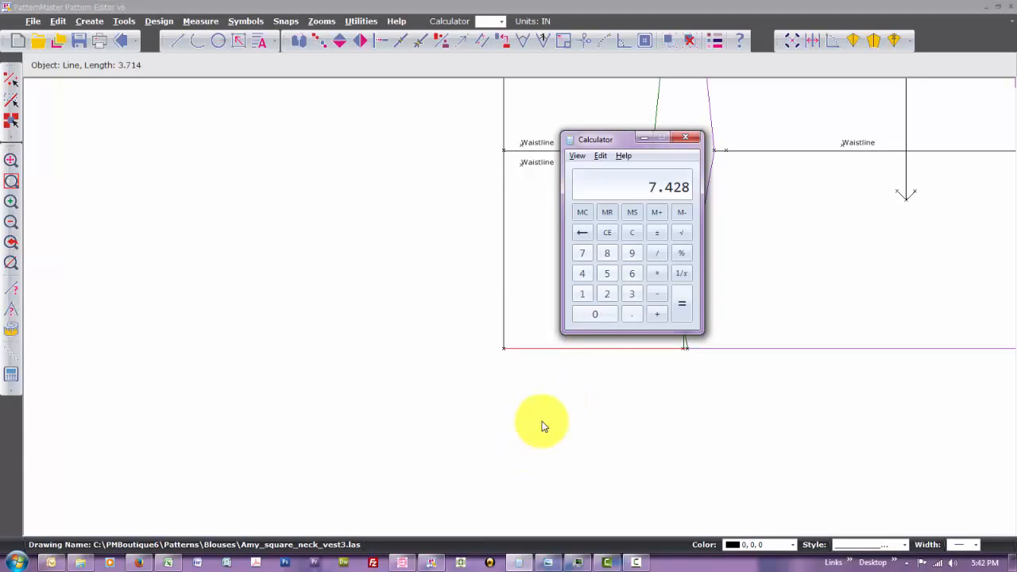
{"action": "key", "text": "slash"}
{"action": "type", "text": "6"}
{"action": "key", "text": "Return"}
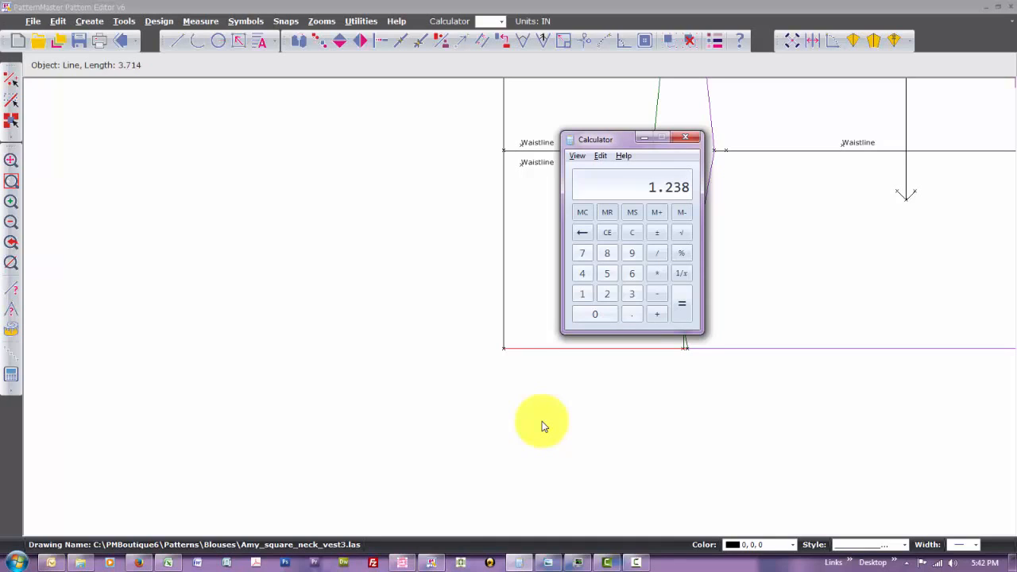
{"action": "left_click", "coordinate": [503, 453]}
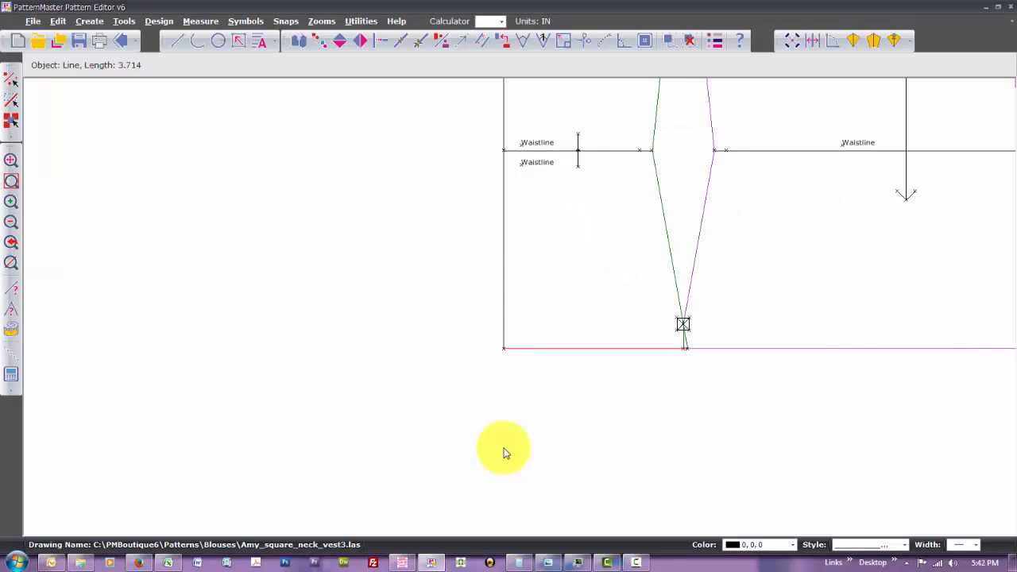
Zoom Window in on the waistline and dart area of the bodice
{"action": "scroll", "coordinate": [504, 453], "scroll_direction": "down", "scroll_amount": 2}
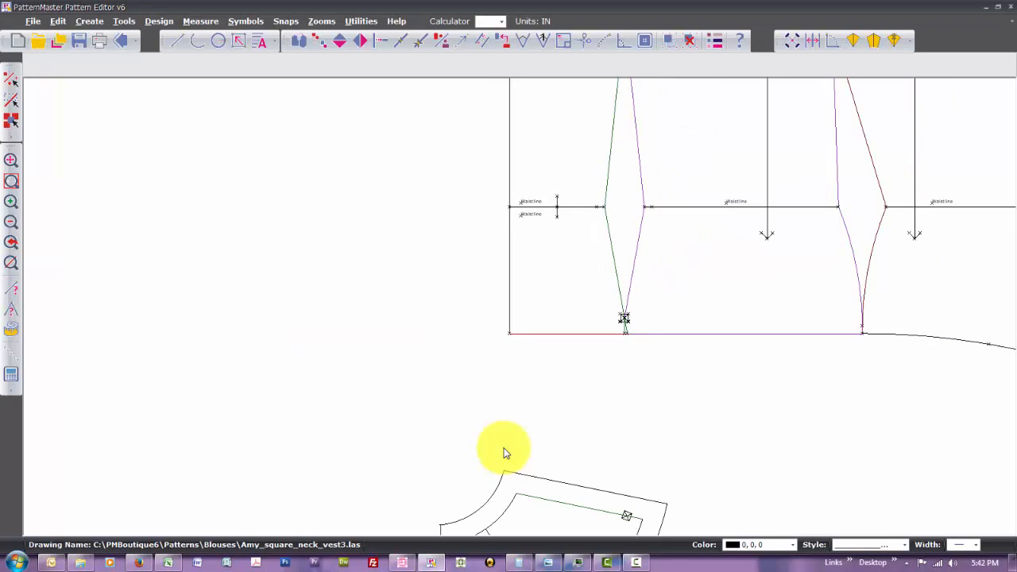
{"action": "scroll", "coordinate": [504, 453], "scroll_direction": "down", "scroll_amount": 5}
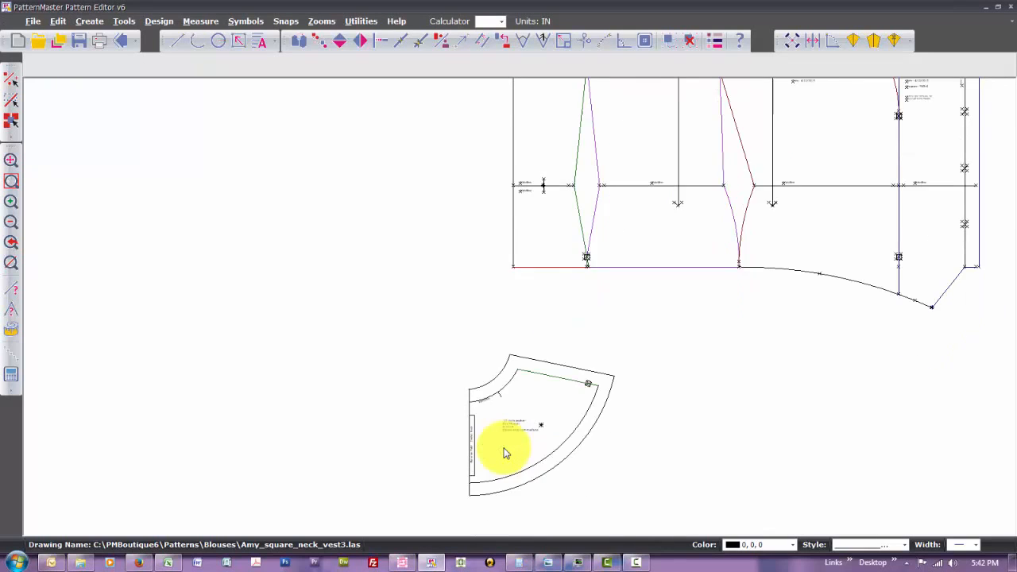
{"action": "key", "text": "Down"}
{"action": "key", "text": "Down"}
{"action": "key", "text": "Down"}
{"action": "key", "text": "Down"}
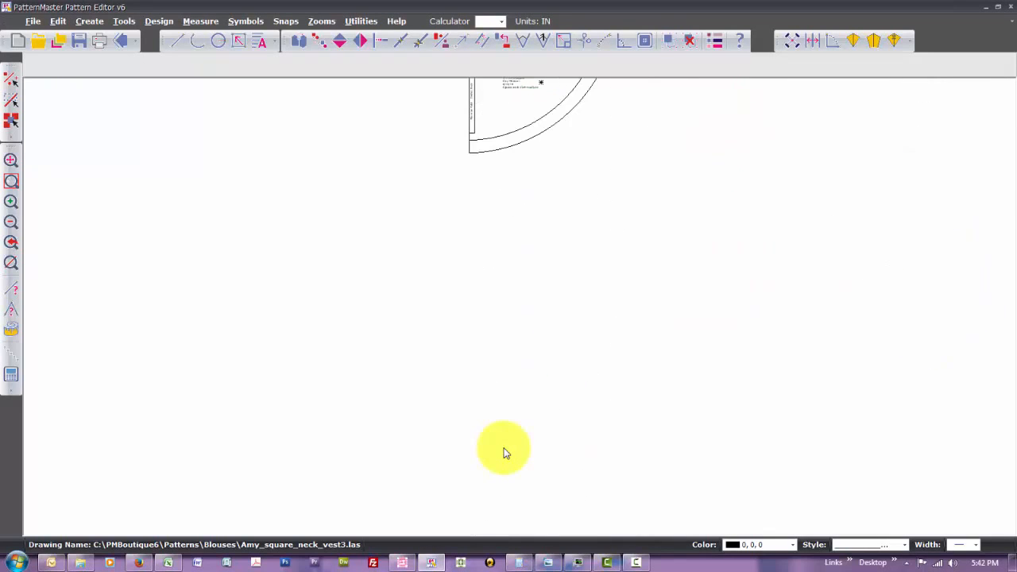
{"action": "key", "text": "Up"}
{"action": "key", "text": "Up"}
{"action": "key", "text": "Up"}
{"action": "key", "text": "Up"}
{"action": "key", "text": "Up"}
{"action": "scroll", "coordinate": [504, 453], "scroll_direction": "down", "scroll_amount": 2}
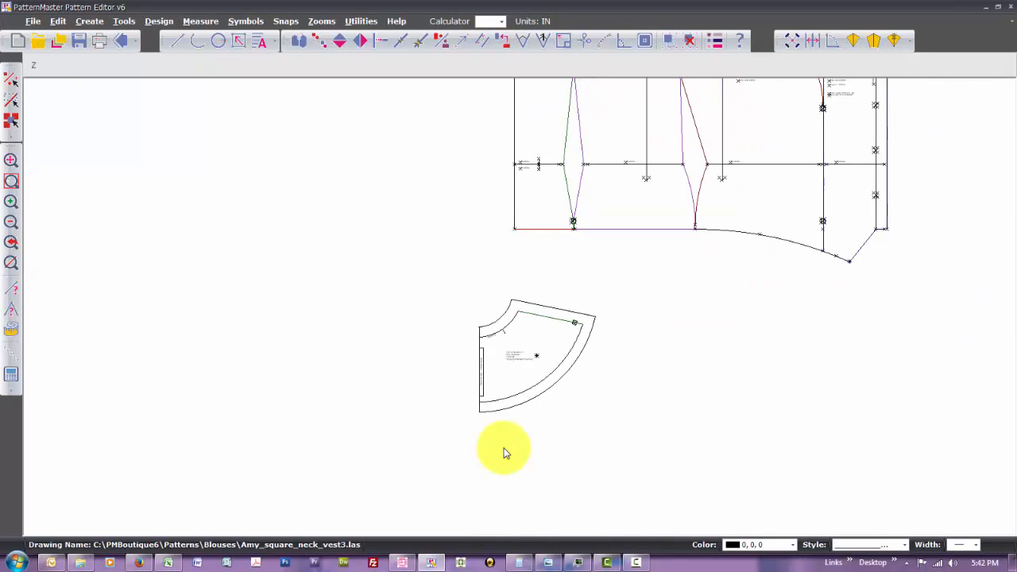
{"action": "scroll", "coordinate": [504, 453], "scroll_direction": "down", "scroll_amount": 1}
{"action": "scroll", "coordinate": [503, 453], "scroll_direction": "down", "scroll_amount": 1}
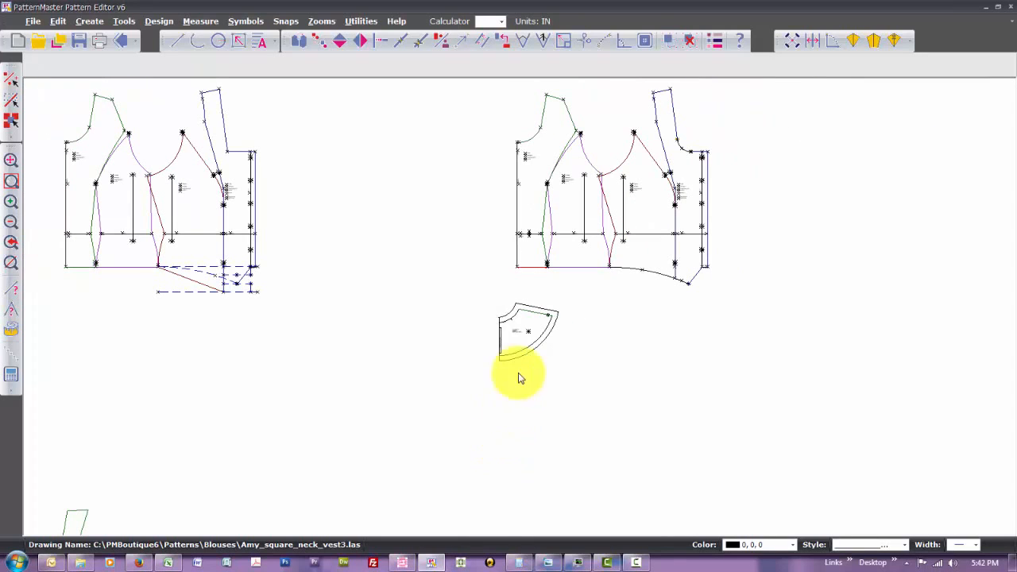
{"action": "type", "text": "w"}
{"action": "key", "text": "Return"}
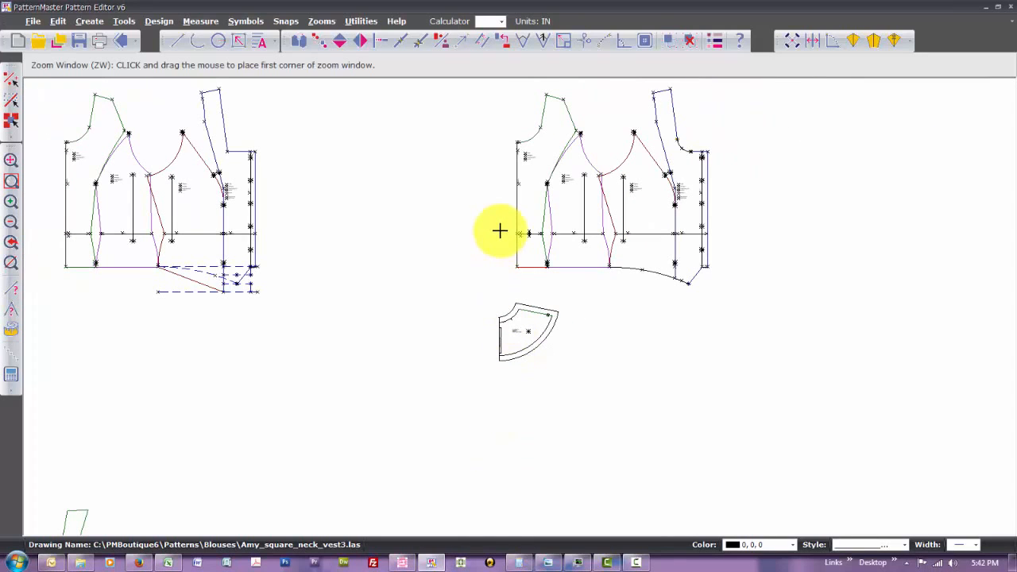
{"action": "left_click", "coordinate": [500, 231]}
{"action": "left_click", "coordinate": [553, 289]}
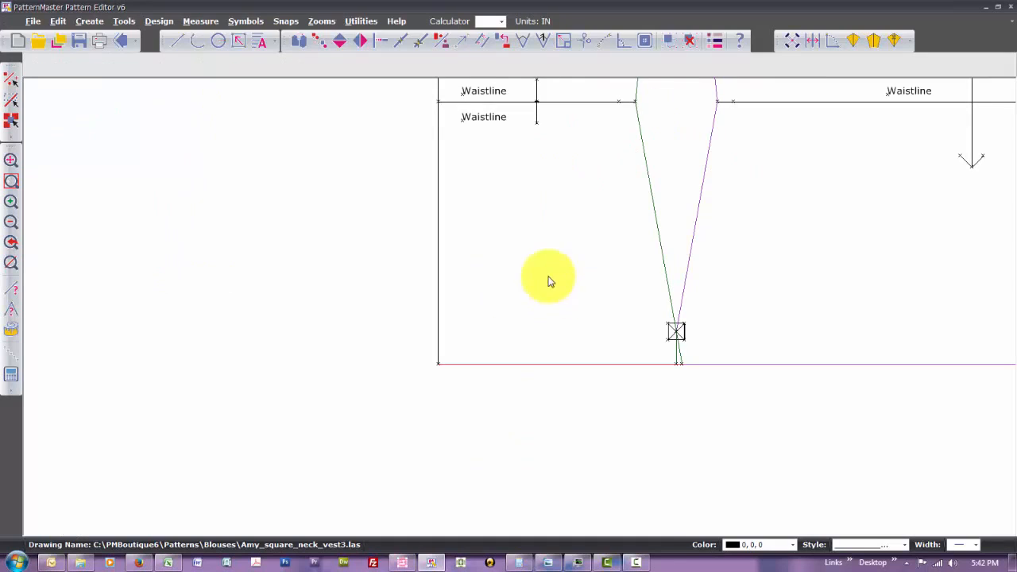
Select the dart leg, hem and waistline lines, and copy them left of the bodice piece
{"action": "left_click", "coordinate": [425, 102]}
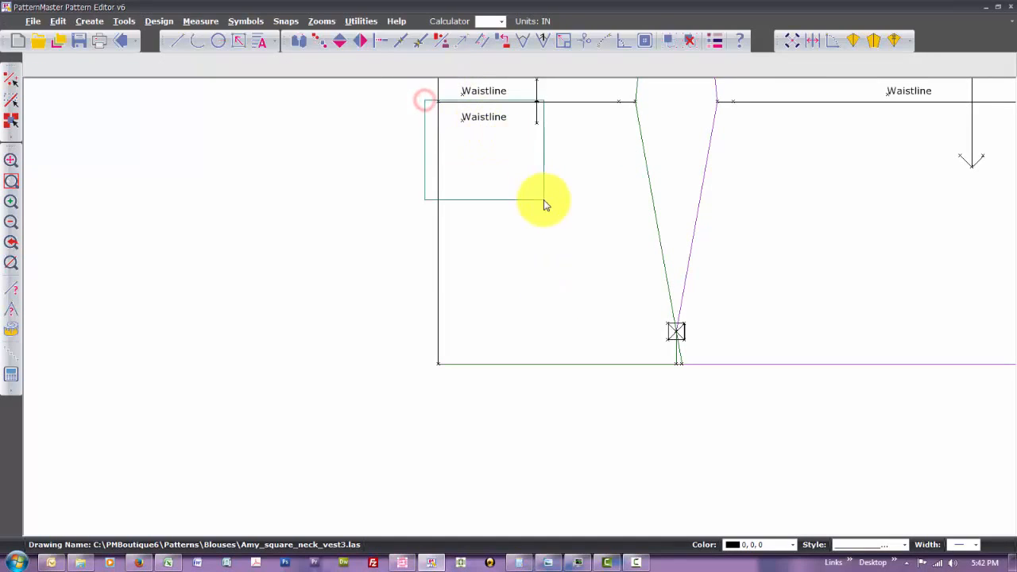
{"action": "left_click", "coordinate": [688, 379]}
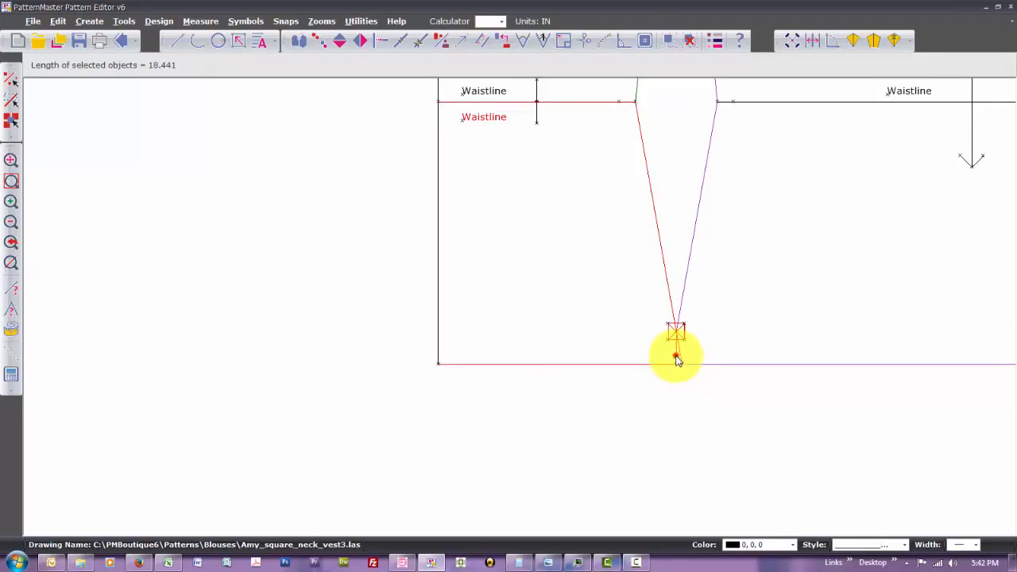
{"action": "left_click", "coordinate": [676, 357]}
{"action": "left_click", "coordinate": [676, 354]}
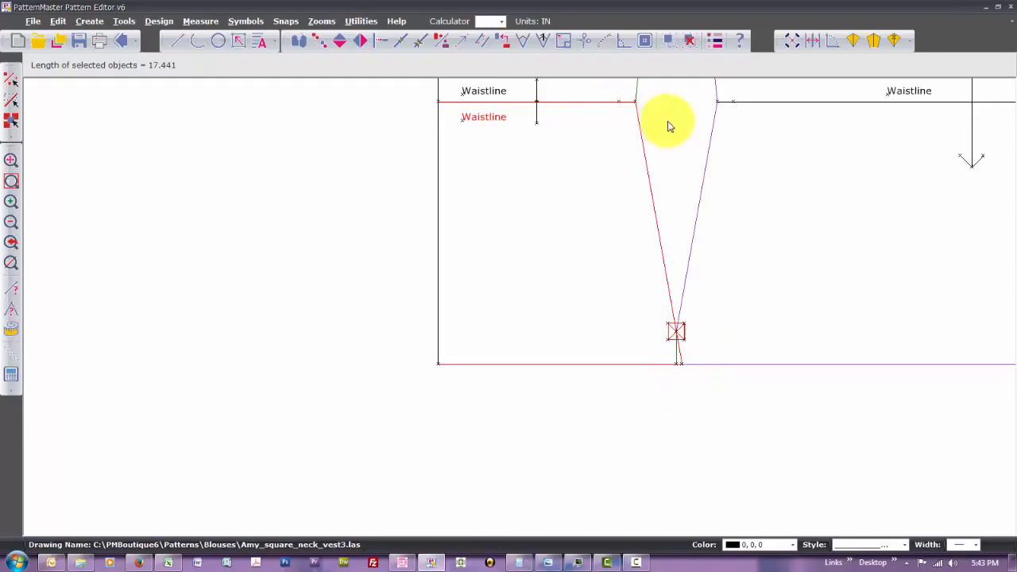
{"action": "left_click", "coordinate": [601, 100]}
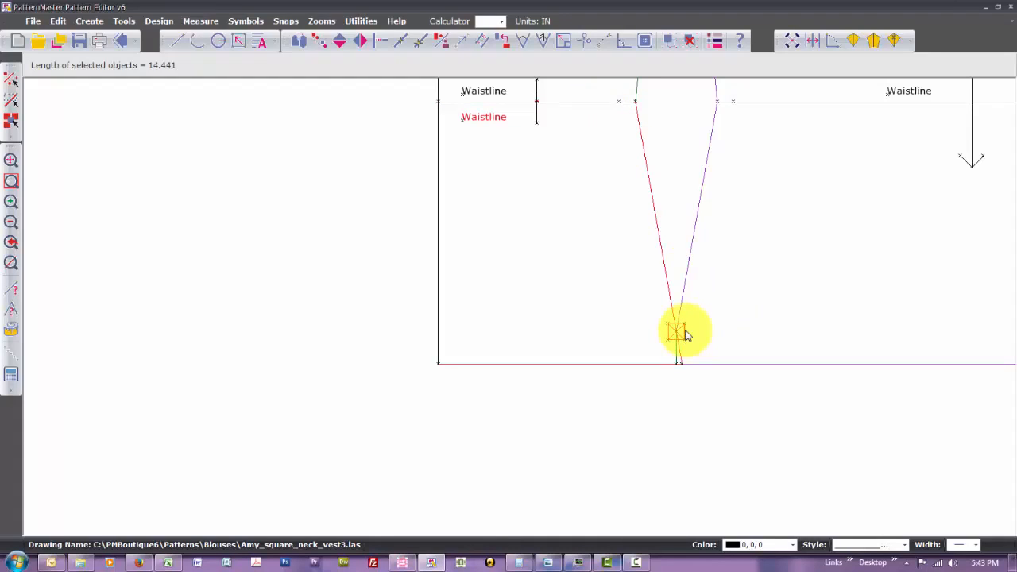
{"action": "key", "text": "c"}
{"action": "key", "text": "o"}
{"action": "key", "text": "Return"}
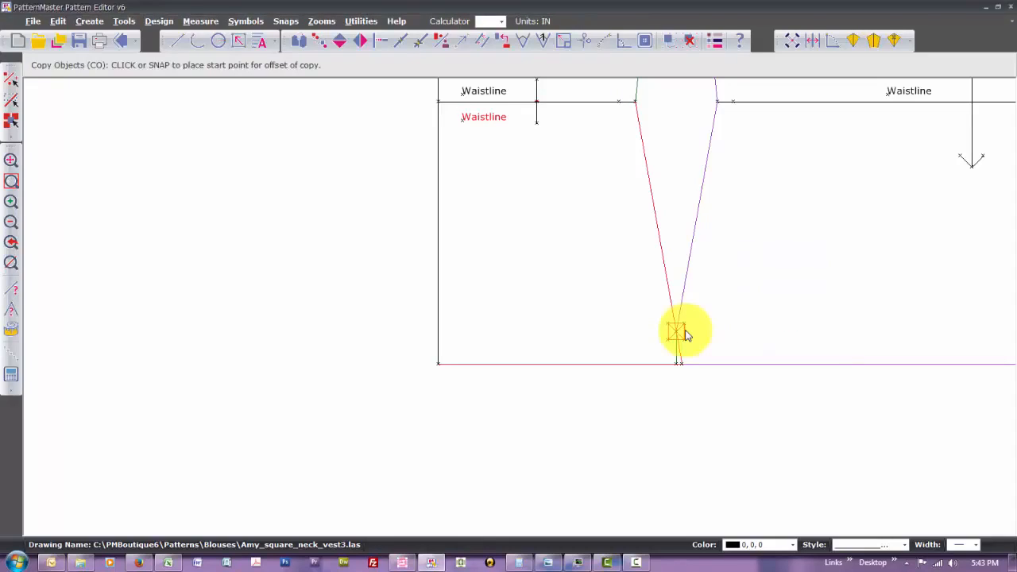
{"action": "left_click", "coordinate": [657, 236]}
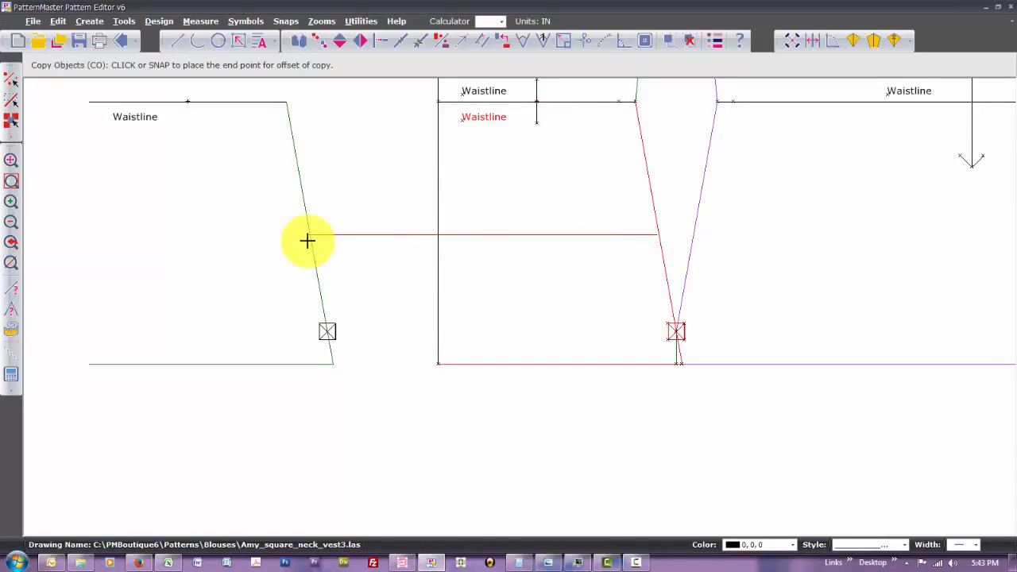
{"action": "left_click", "coordinate": [308, 240]}
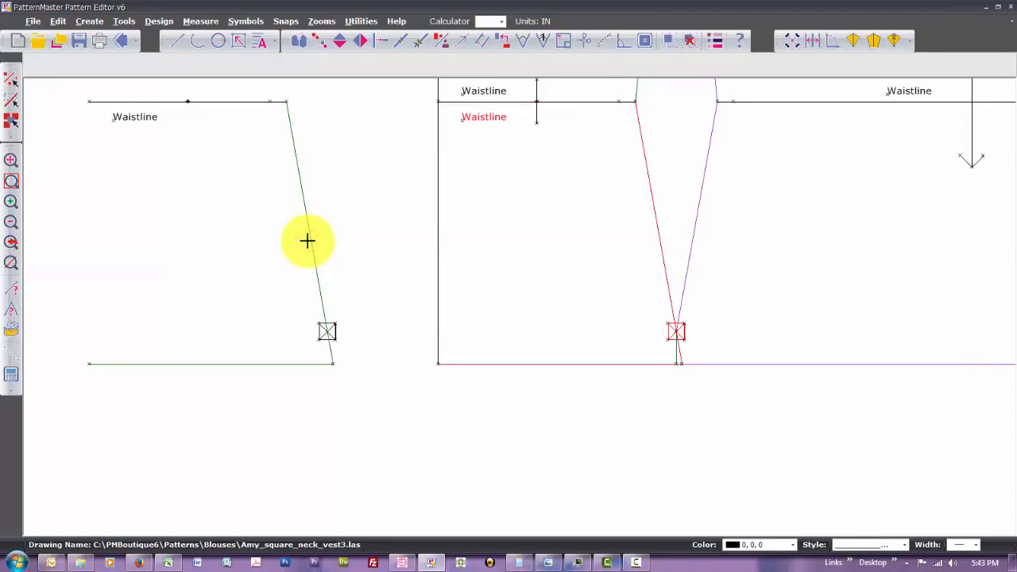
Clear the selection and break the waistline at the marker with Scissors (BR)
{"action": "left_click", "coordinate": [537, 119]}
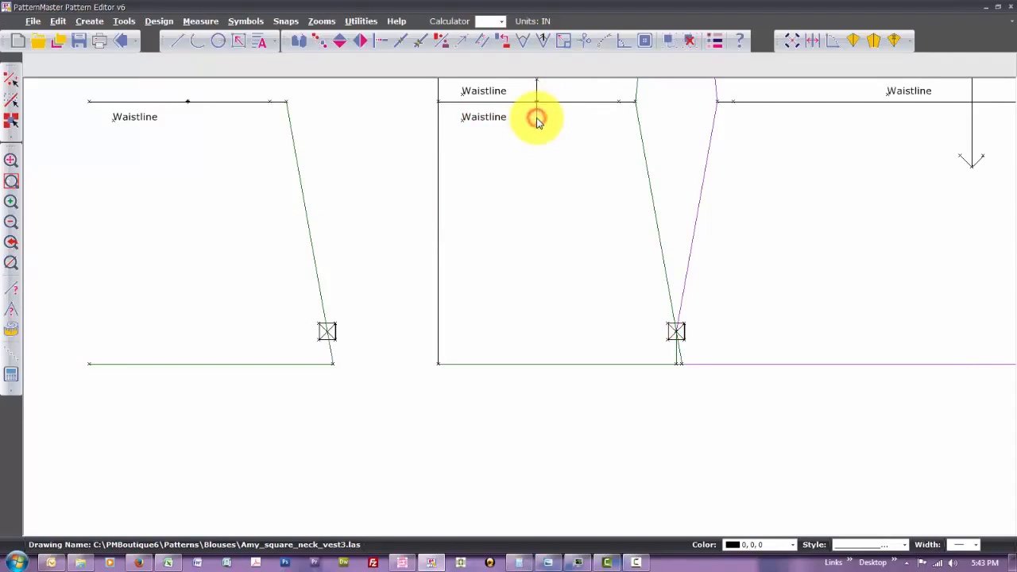
{"action": "key", "text": "b"}
{"action": "key", "text": "r"}
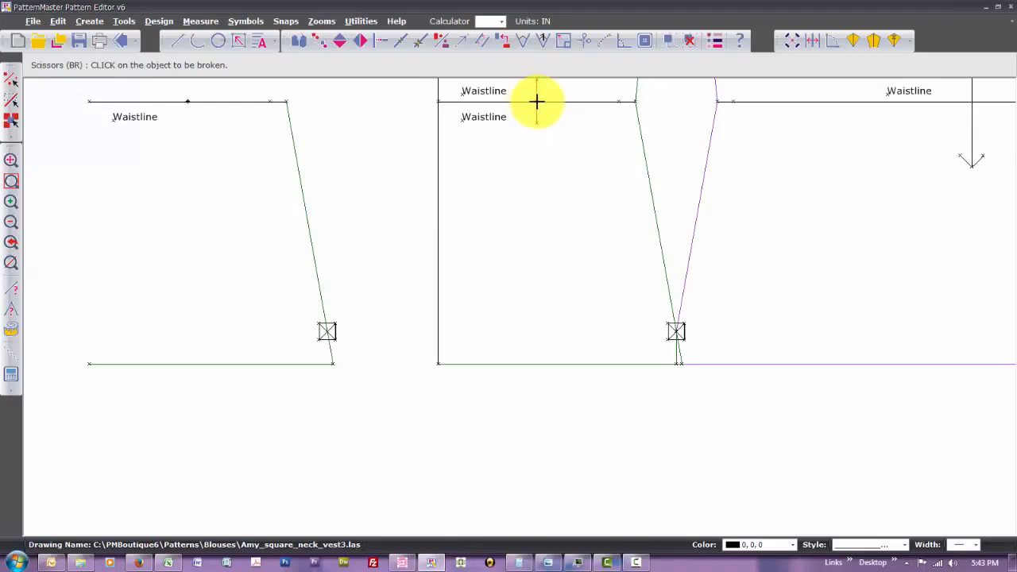
{"action": "left_click", "coordinate": [537, 101]}
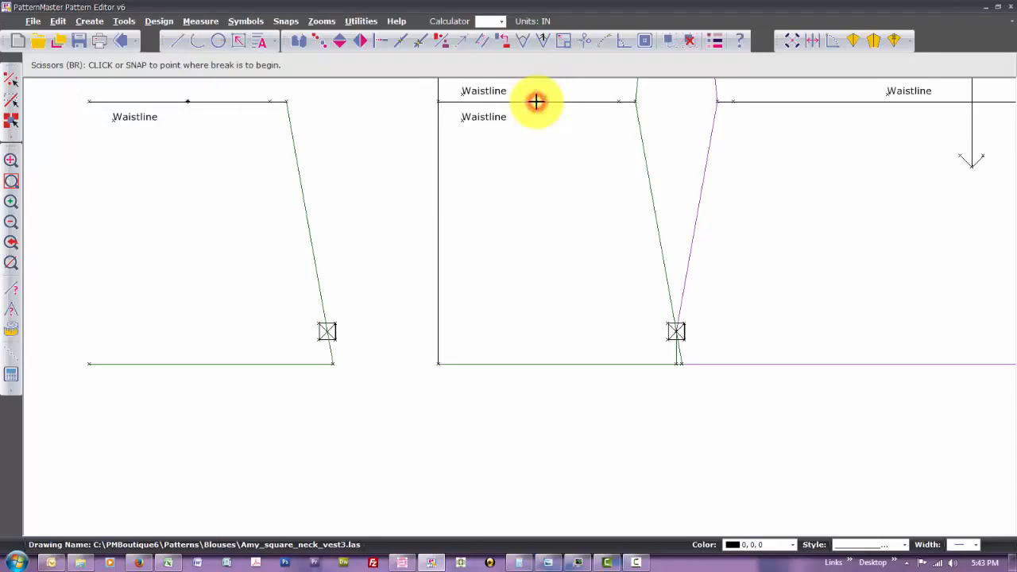
{"action": "left_click", "coordinate": [536, 101]}
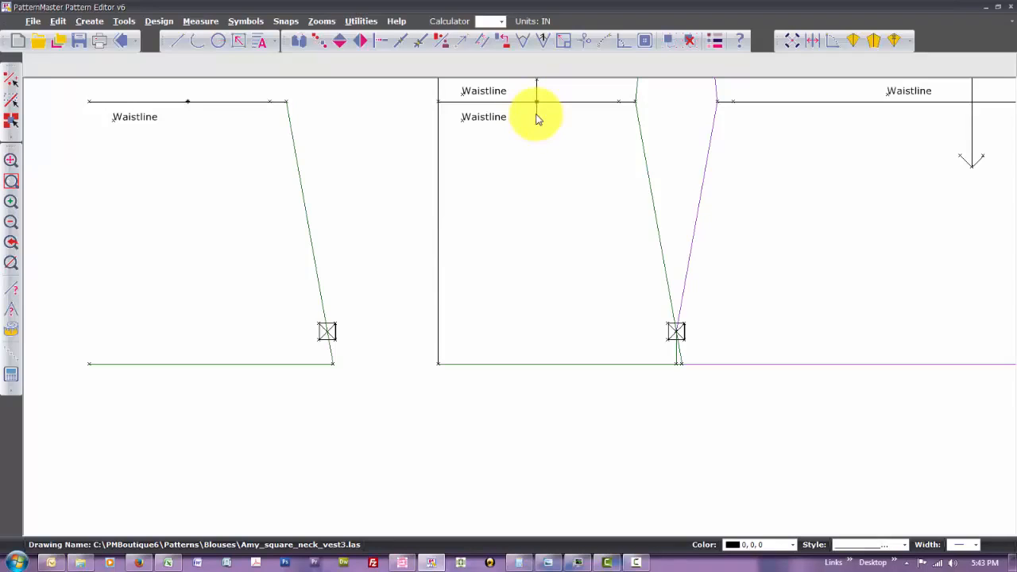
Copy the short vertical marker line onto the left copy's waistline
{"action": "left_click", "coordinate": [536, 114]}
{"action": "key", "text": "c"}
{"action": "key", "text": "o"}
{"action": "key", "text": "Return"}
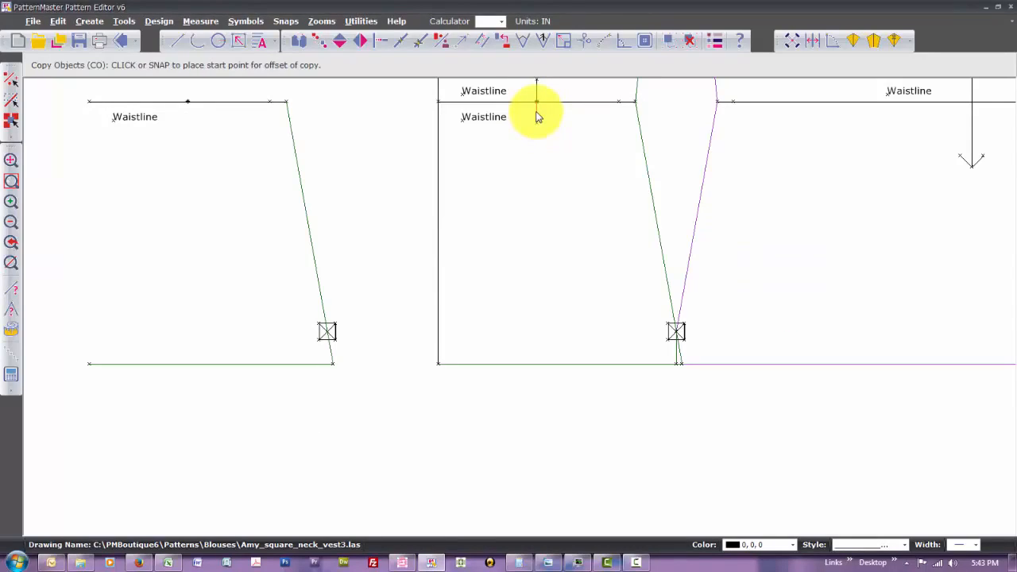
{"action": "left_click", "coordinate": [537, 113]}
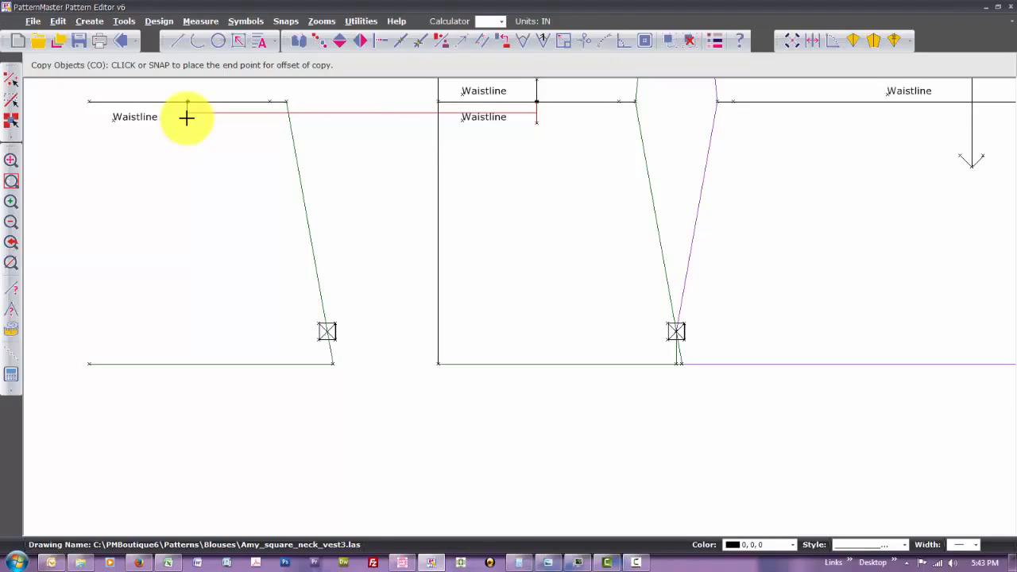
{"action": "left_click", "coordinate": [186, 117]}
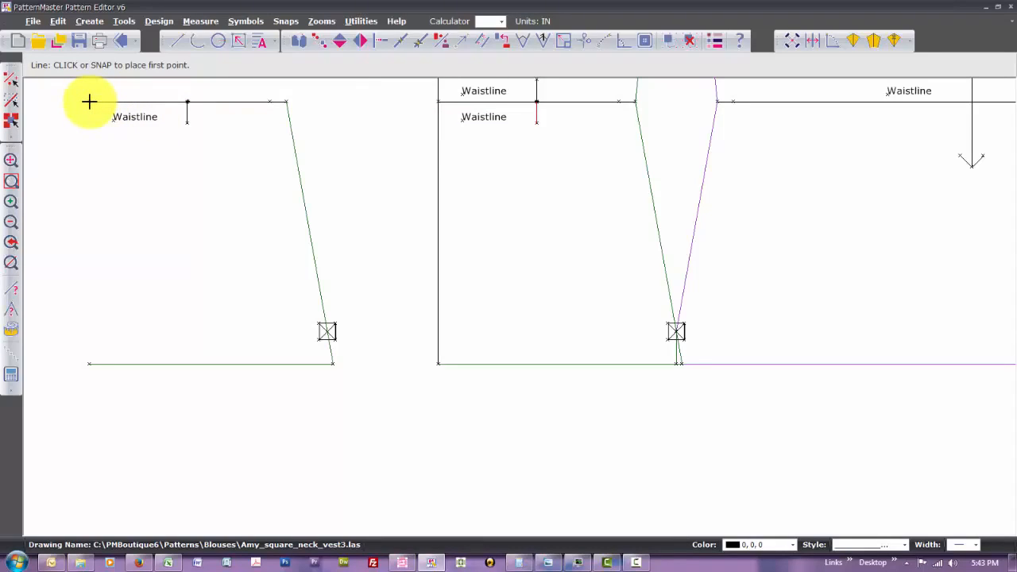
Draw a line from the waistline's left end to the hem corner, then zoom to the 3-inch waistline segment
{"action": "left_click", "coordinate": [89, 102]}
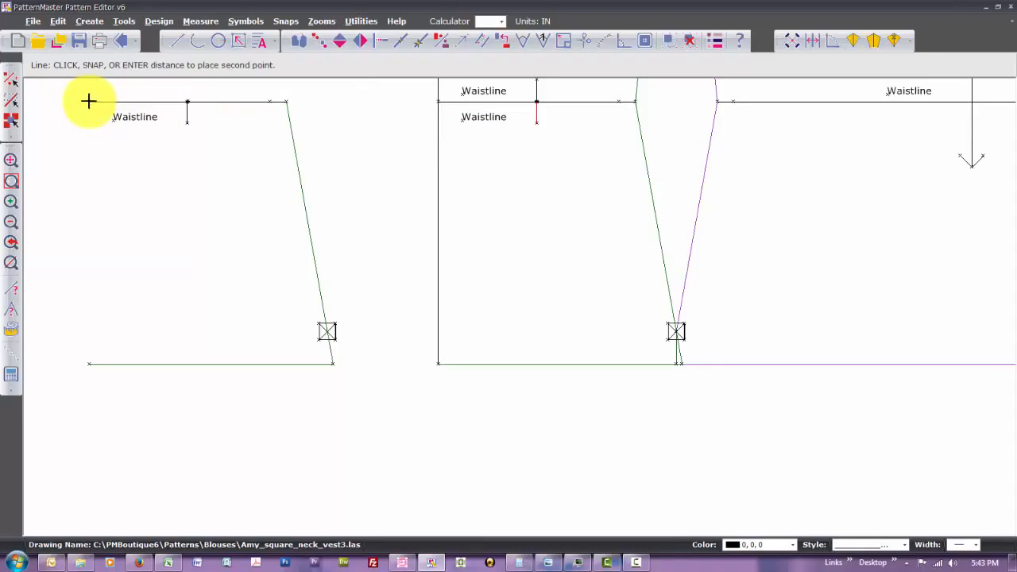
{"action": "left_click", "coordinate": [88, 364]}
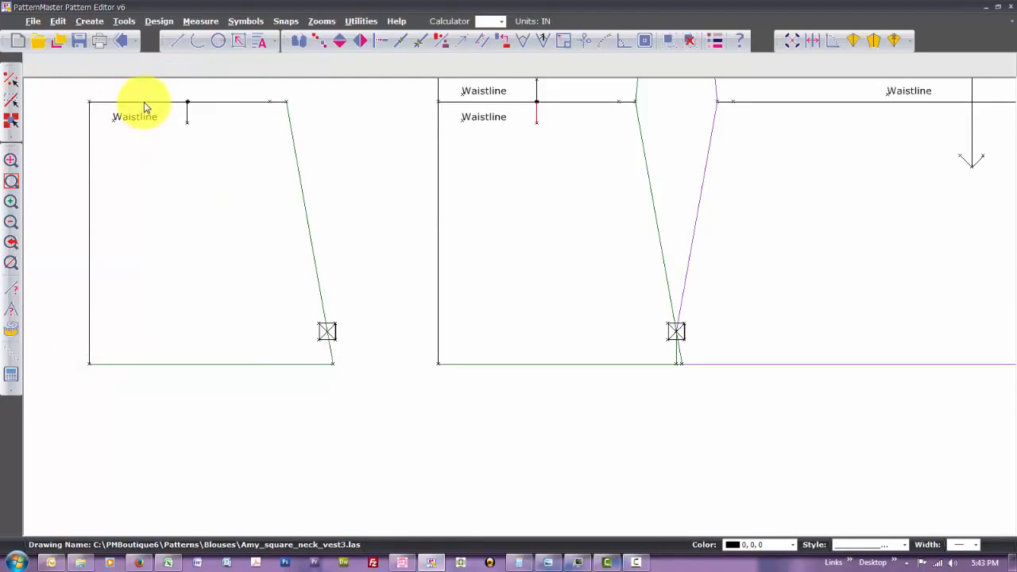
{"action": "left_click", "coordinate": [275, 102]}
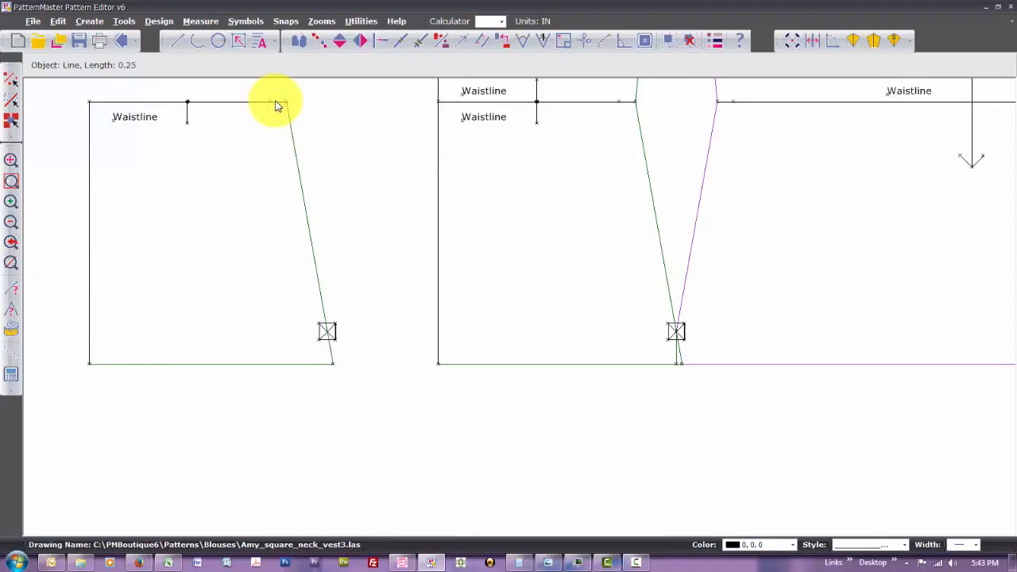
{"action": "left_click", "coordinate": [114, 106]}
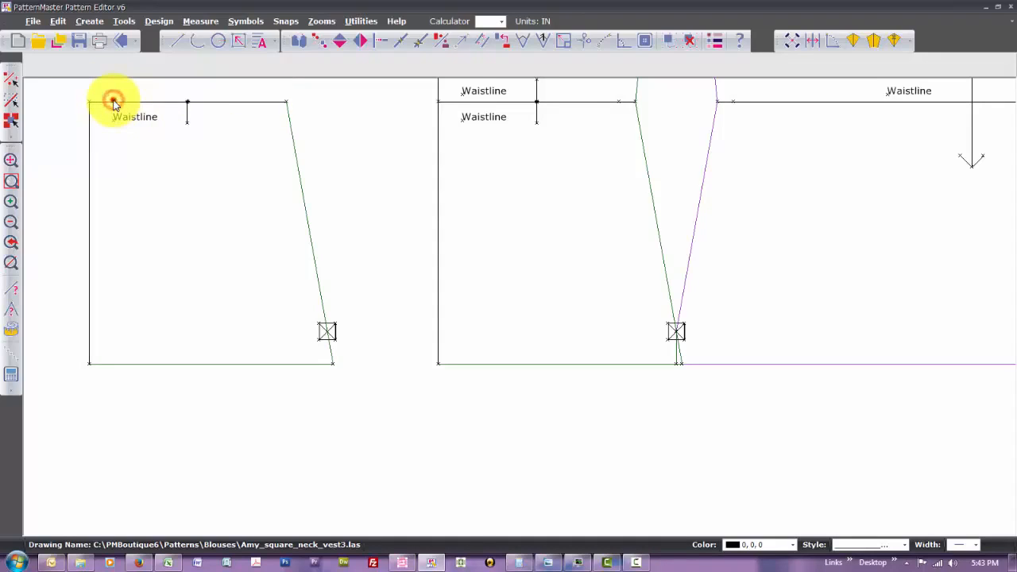
{"action": "key", "text": "z"}
{"action": "key", "text": "s"}
{"action": "key", "text": "p"}
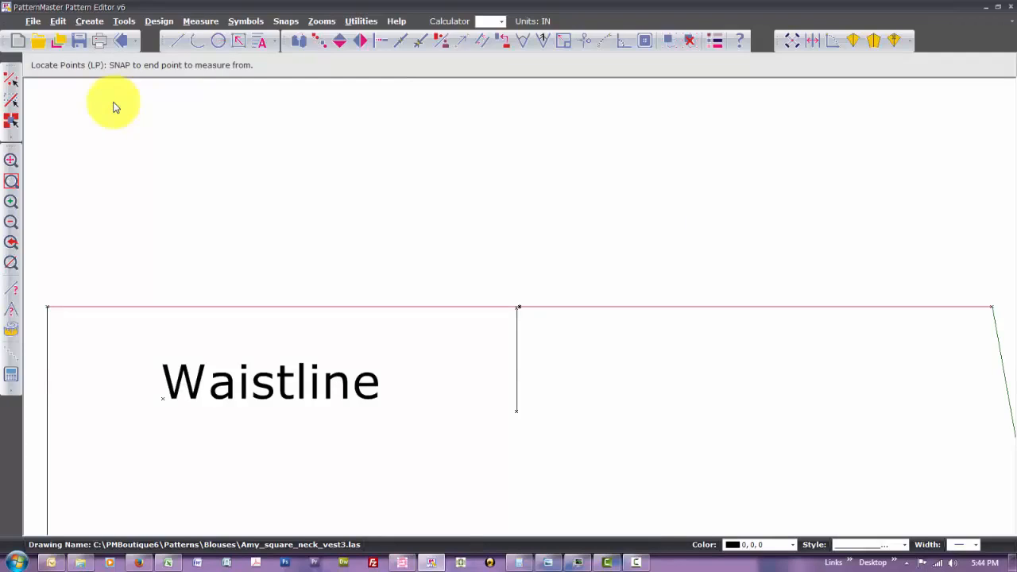
Place evenly spaced Multiple Points along the waistline, measured from its left end
{"action": "left_click", "coordinate": [46, 306]}
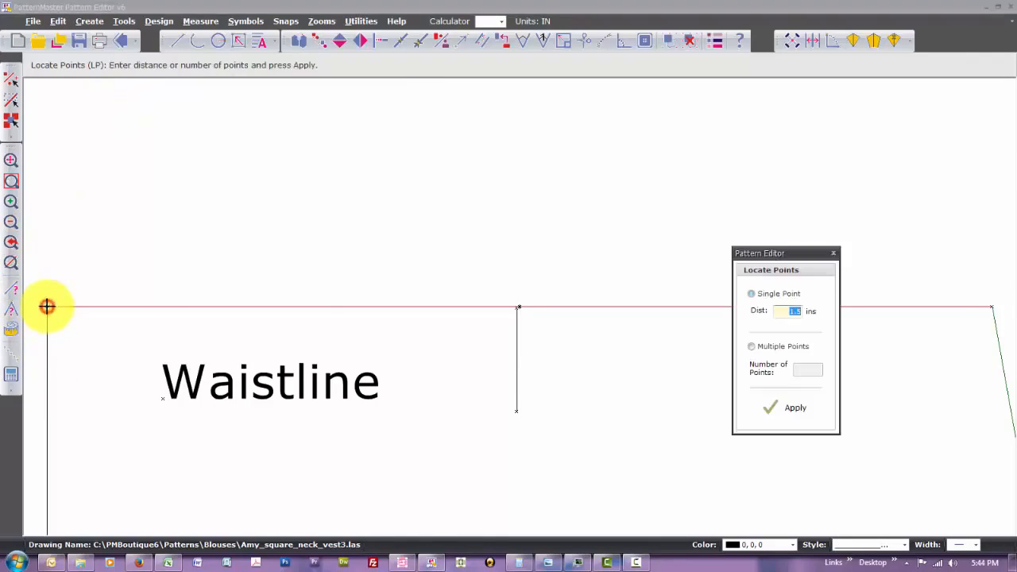
{"action": "left_click", "coordinate": [756, 347]}
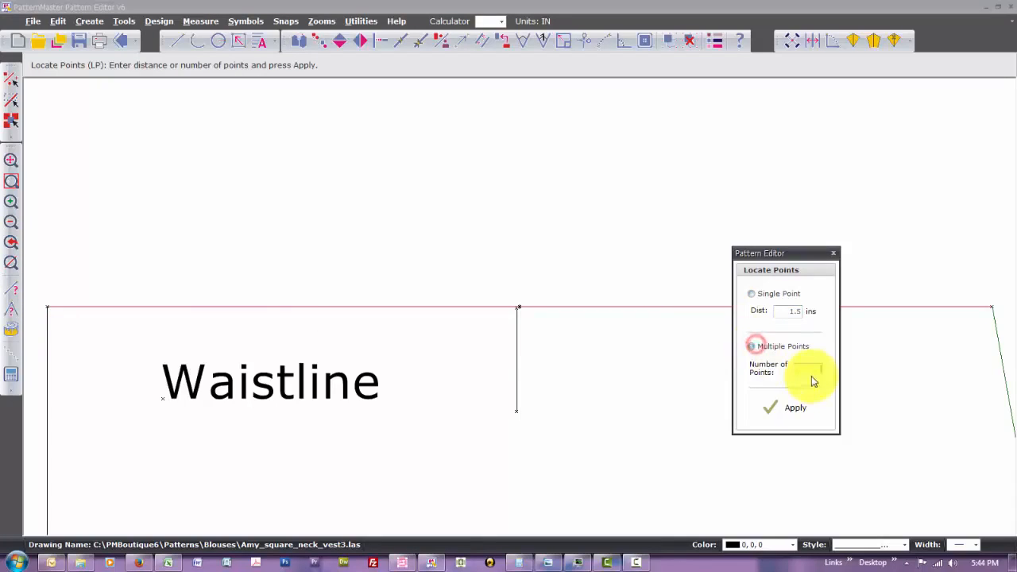
{"action": "key", "text": "Return"}
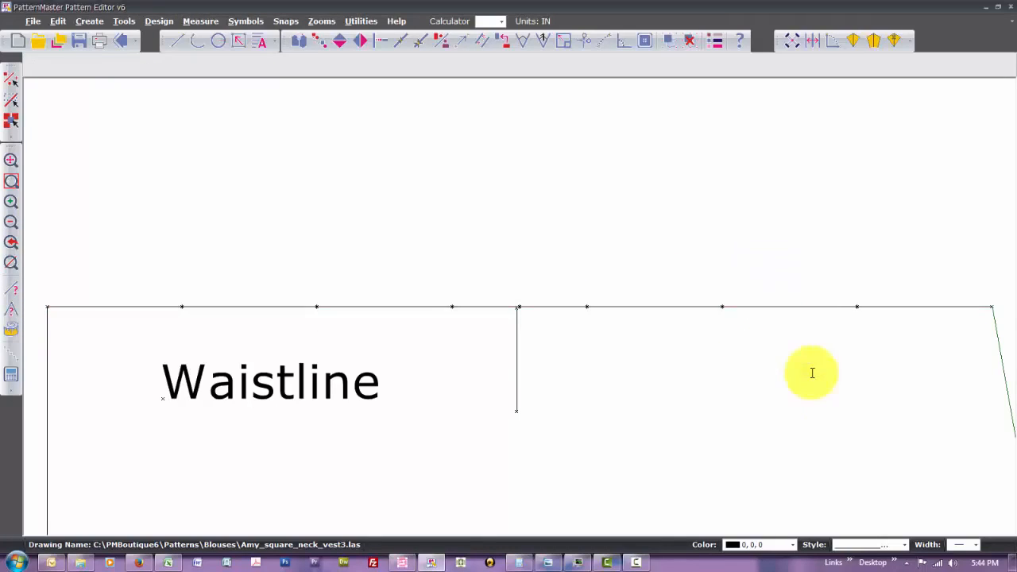
Check the short vertical marker line under the waistline by selecting it, then clear the selection
{"action": "left_click", "coordinate": [516, 340]}
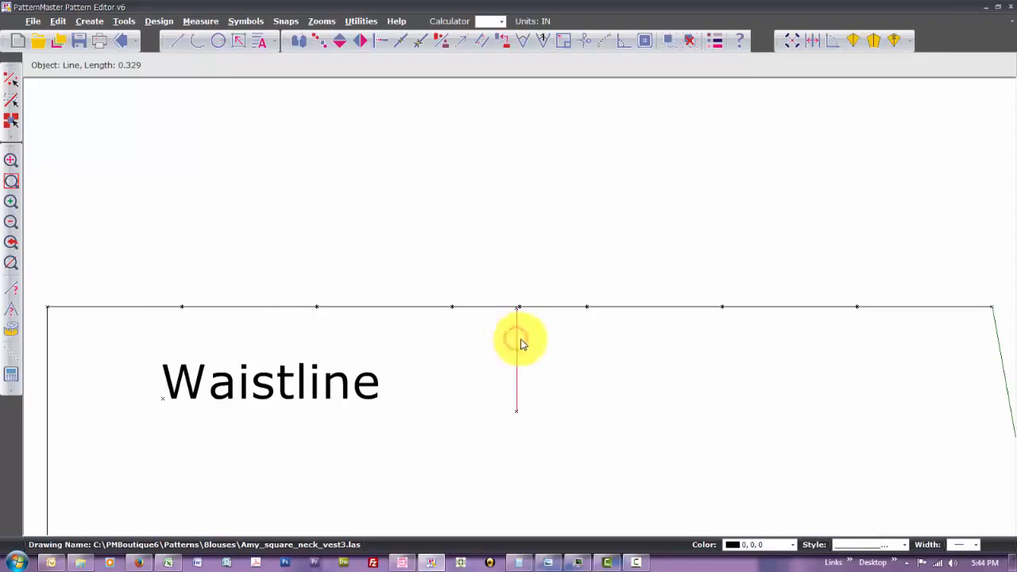
{"action": "left_click", "coordinate": [528, 342]}
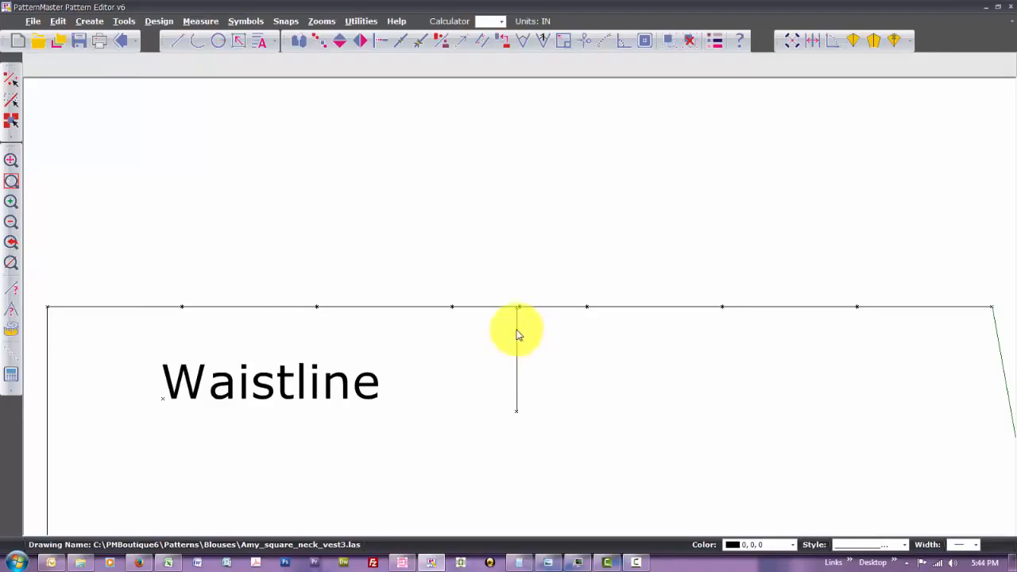
{"action": "left_click", "coordinate": [517, 334]}
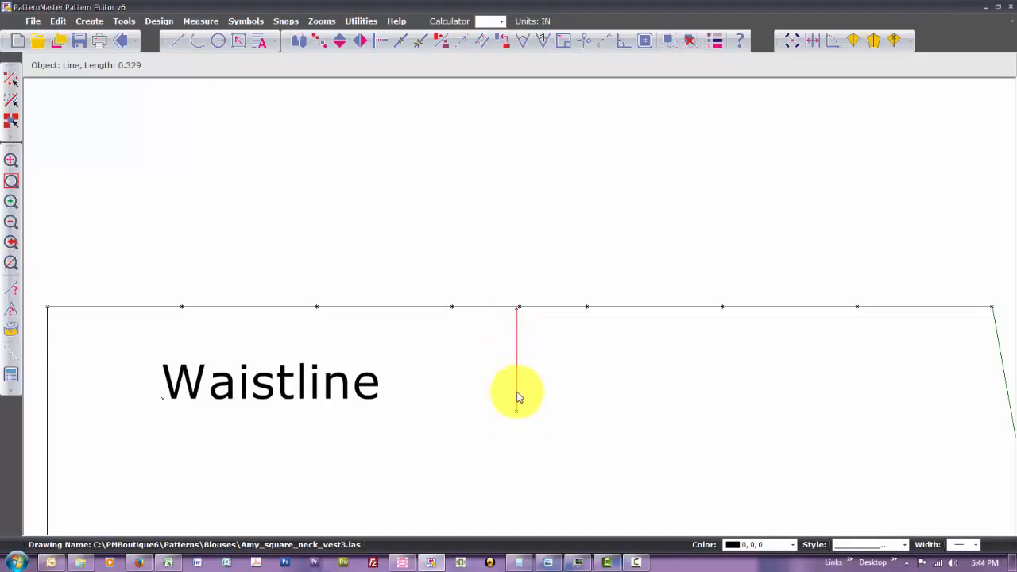
{"action": "scroll", "coordinate": [518, 397], "scroll_direction": "down", "scroll_amount": 1}
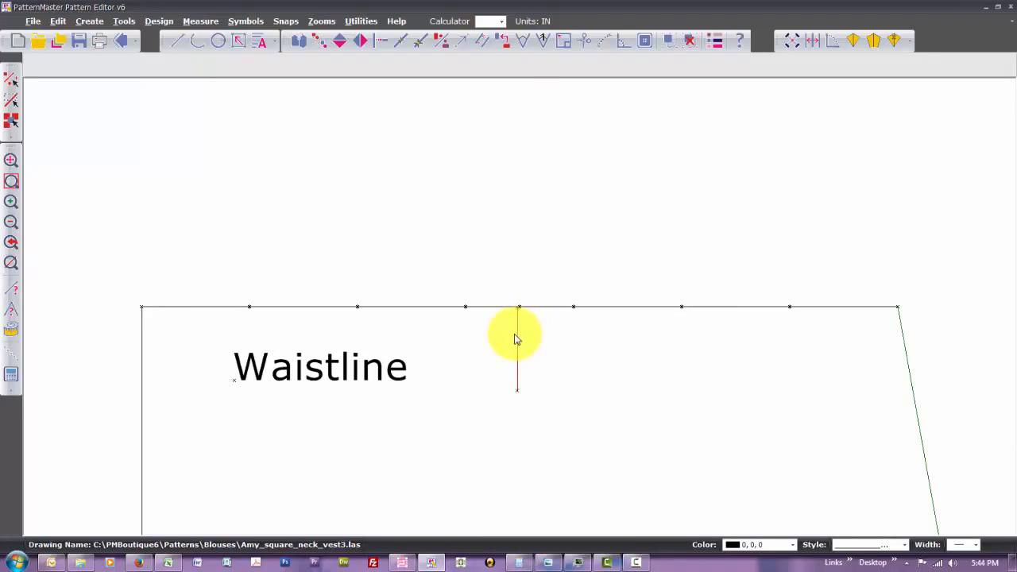
{"action": "left_click", "coordinate": [560, 309]}
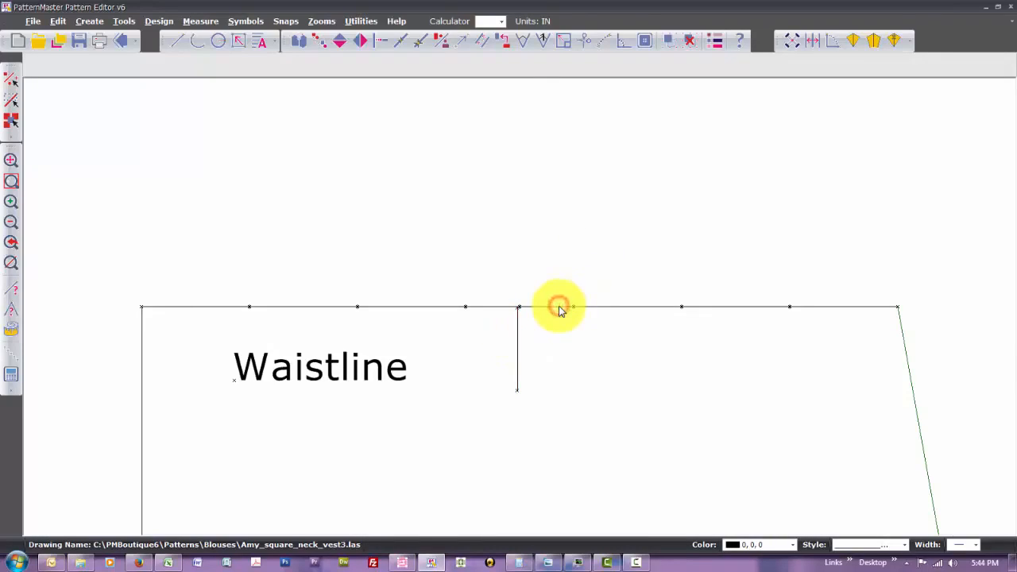
{"action": "left_click", "coordinate": [519, 350]}
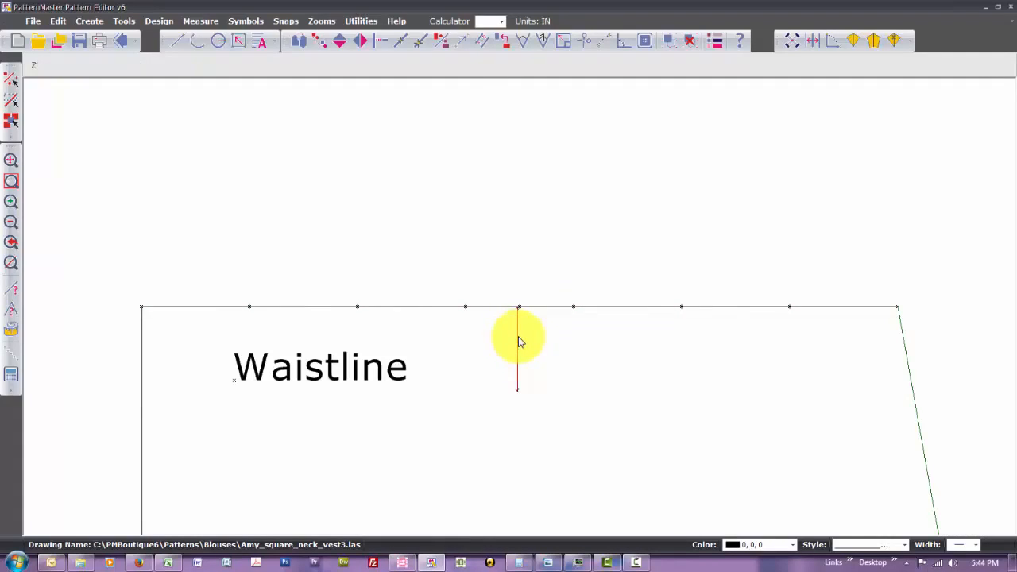
{"action": "scroll", "coordinate": [518, 342], "scroll_direction": "down", "scroll_amount": 1}
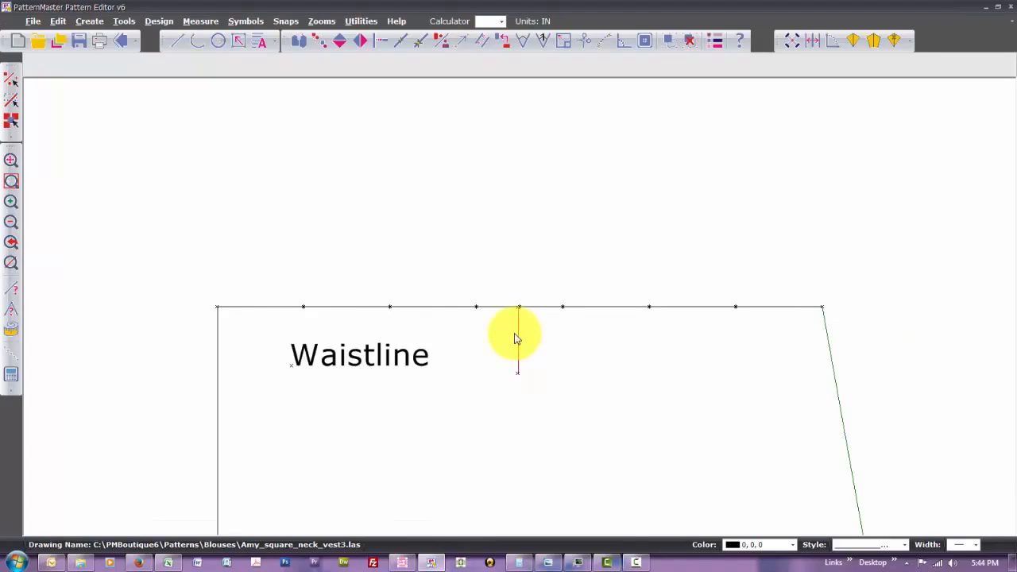
{"action": "left_click", "coordinate": [518, 336]}
{"action": "left_click", "coordinate": [518, 340]}
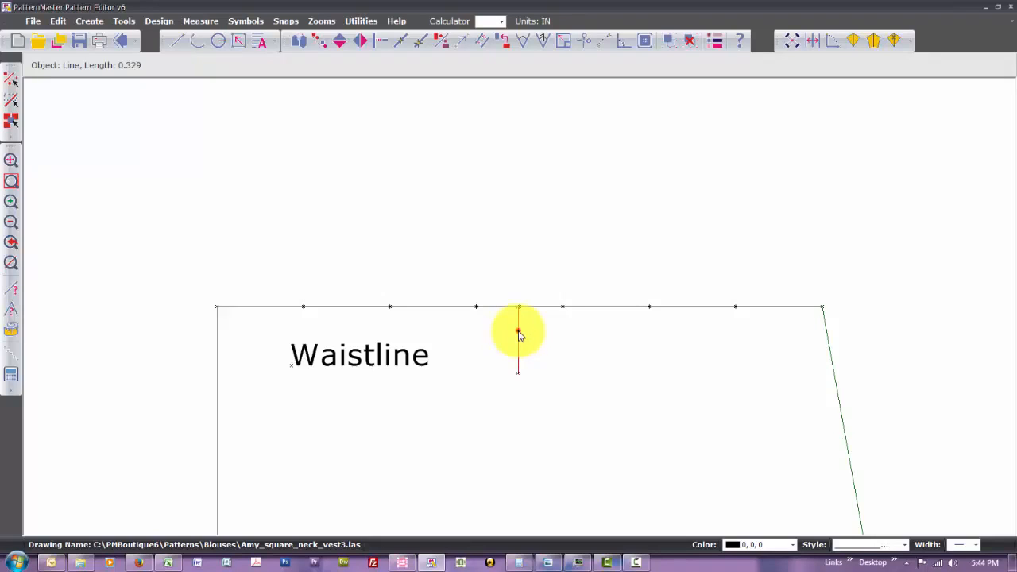
{"action": "left_click", "coordinate": [518, 333]}
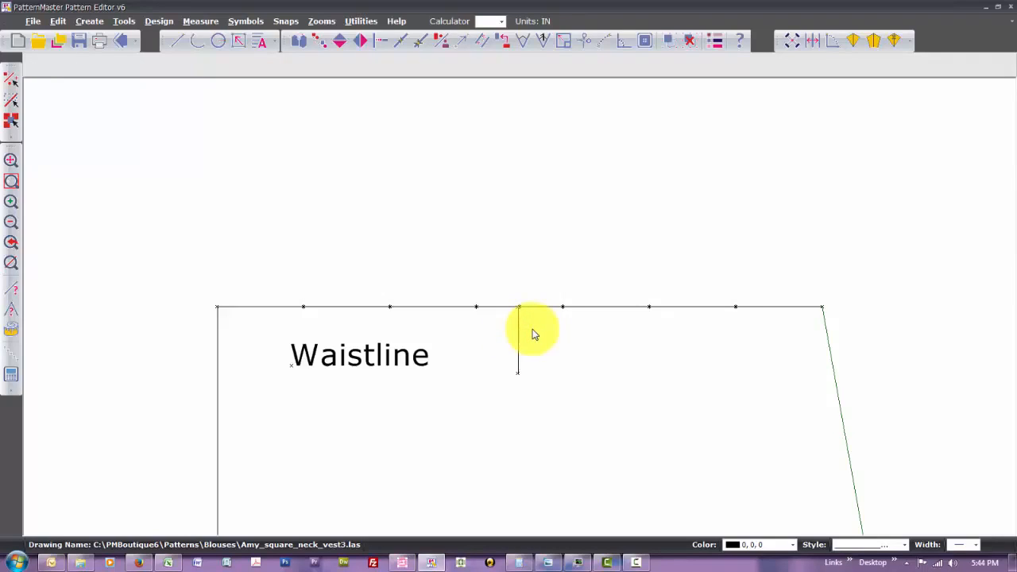
{"action": "left_click", "coordinate": [518, 334]}
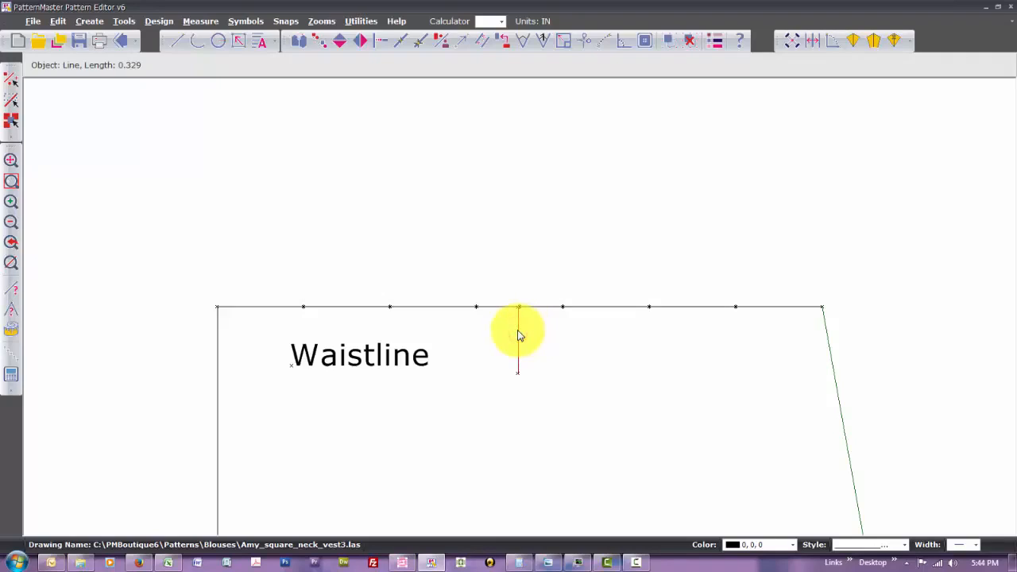
{"action": "key", "text": "z"}
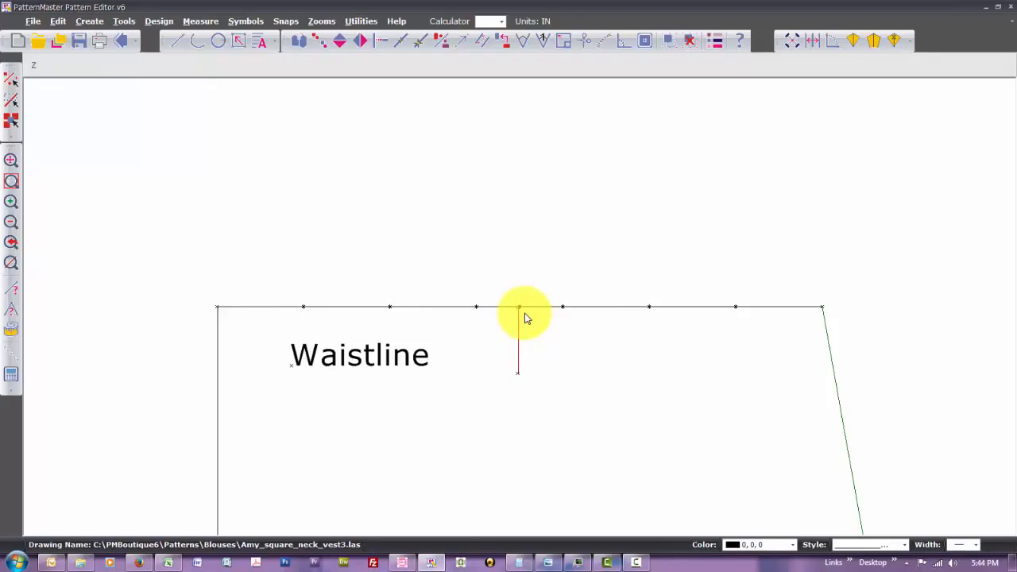
{"action": "key", "text": "o"}
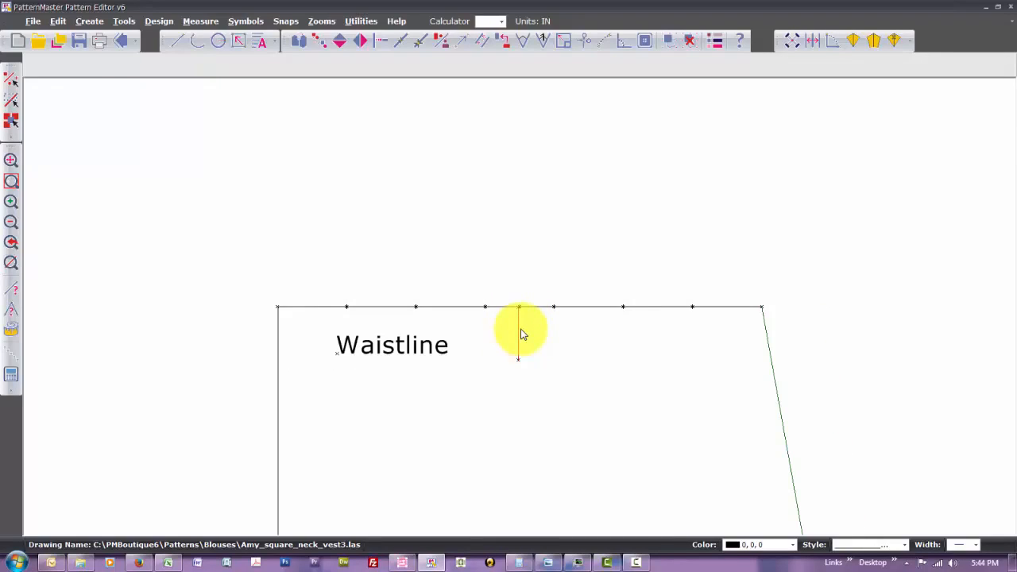
{"action": "key", "text": "z"}
{"action": "key", "text": "w"}
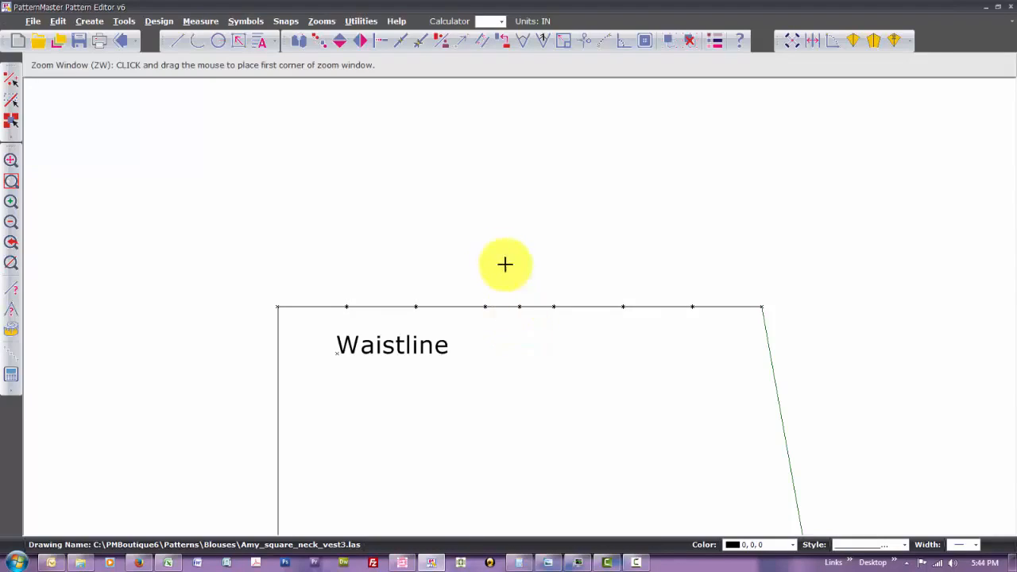
Draw a short vertical line down from the waistline's centre point, then zoom out and select the waistline
{"action": "mouse_move", "coordinate": [500, 286]}
{"action": "left_mouse_down"}
{"action": "mouse_move", "coordinate": [514, 328]}
{"action": "mouse_move", "coordinate": [548, 365]}
{"action": "left_mouse_up"}
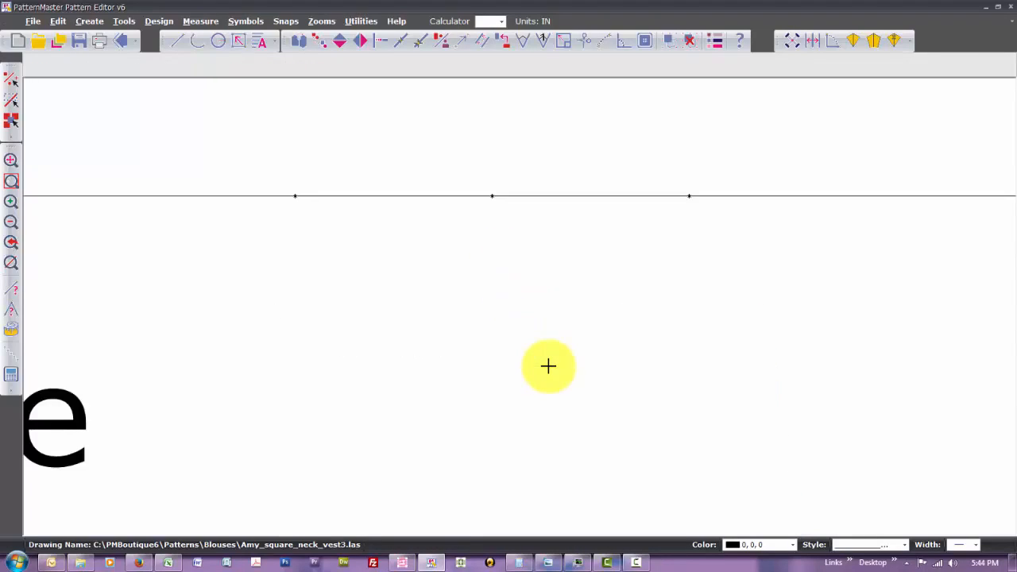
{"action": "key", "text": "l"}
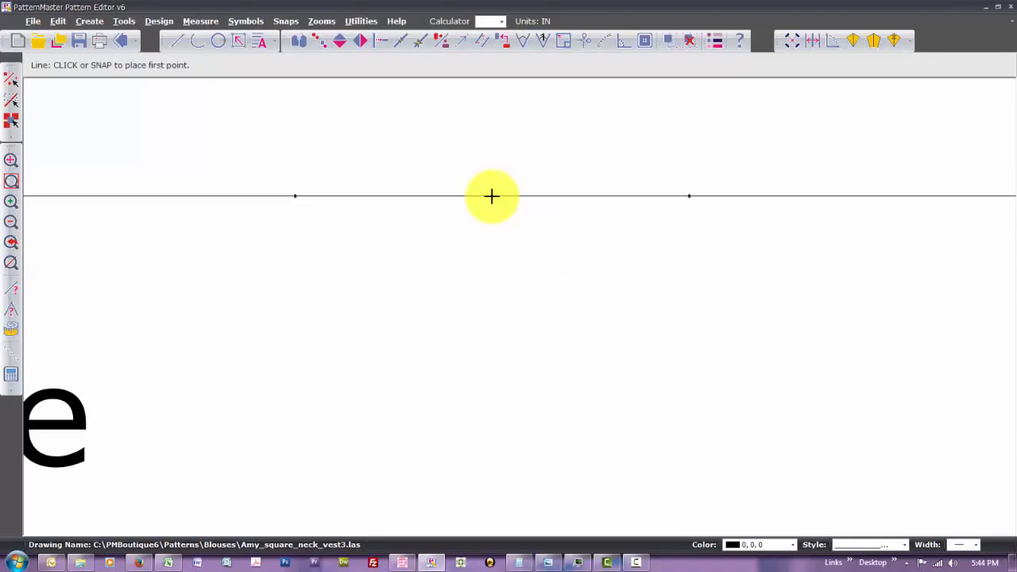
{"action": "left_click", "coordinate": [492, 197]}
{"action": "left_click", "coordinate": [501, 393]}
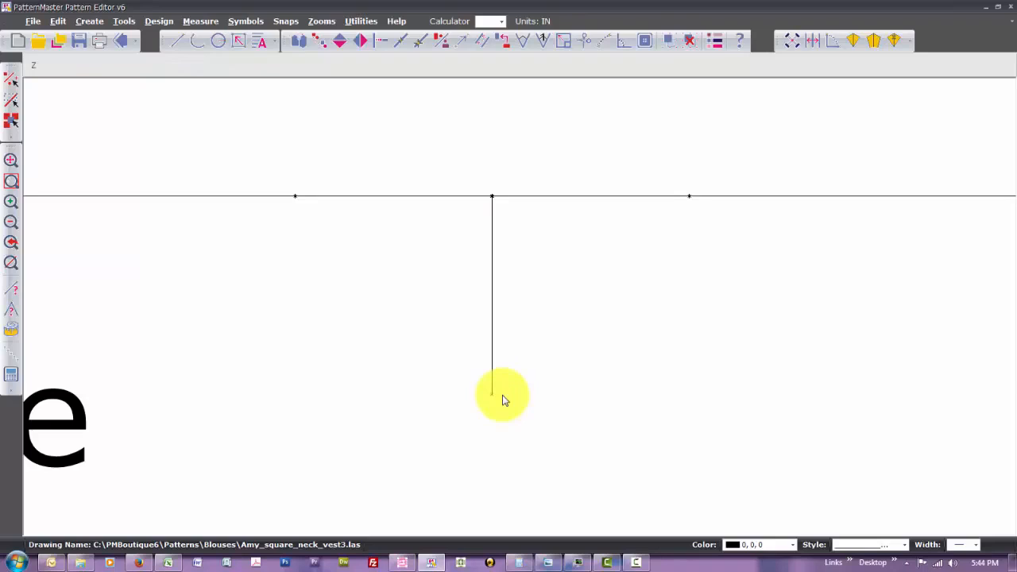
{"action": "key", "text": "o"}
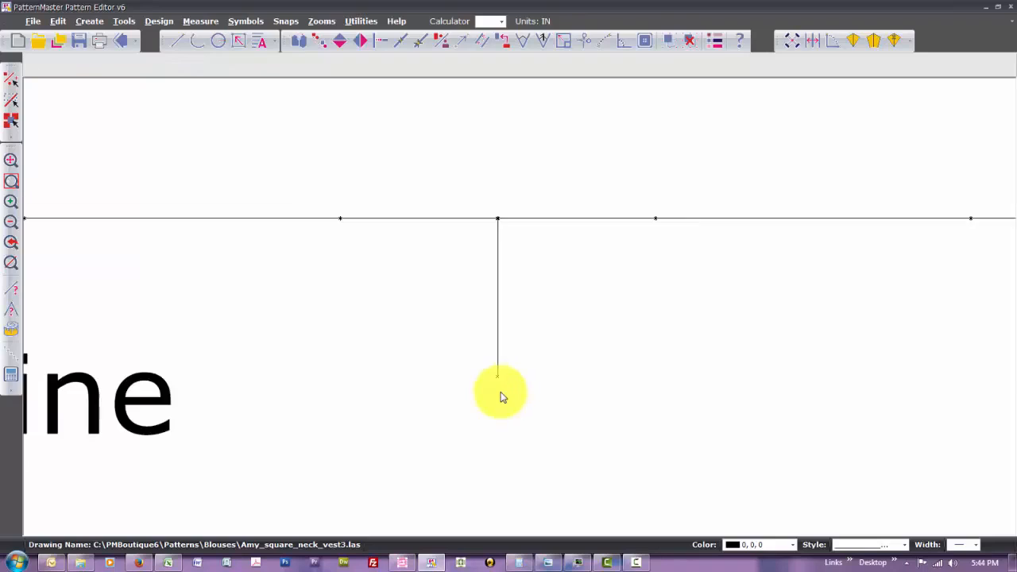
{"action": "left_click", "coordinate": [404, 224]}
{"action": "key", "text": "o"}
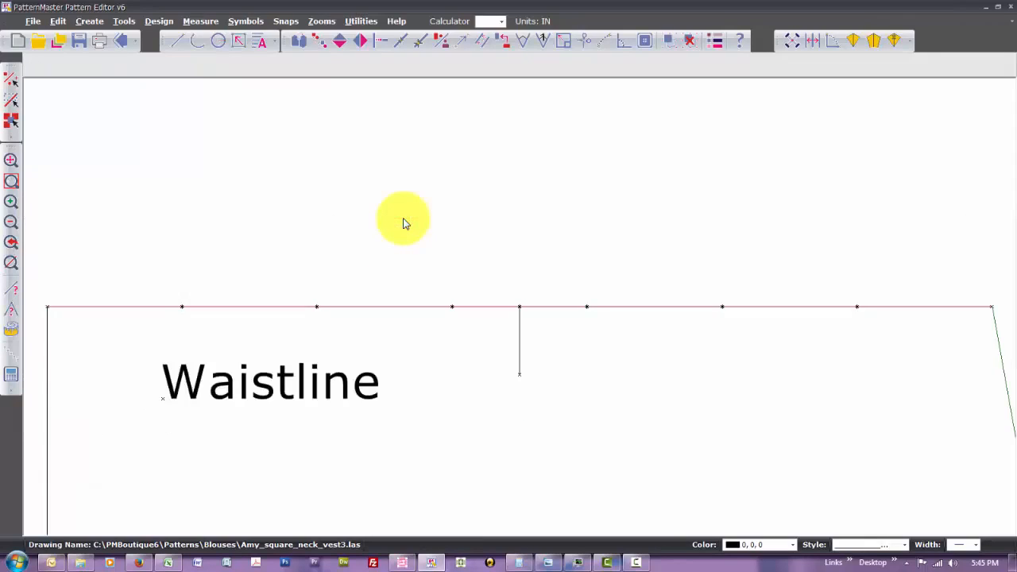
Copy the piece's 4-inch left edge onto the evenly spaced waistline points, making seven vertical lines
{"action": "left_click", "coordinate": [48, 400]}
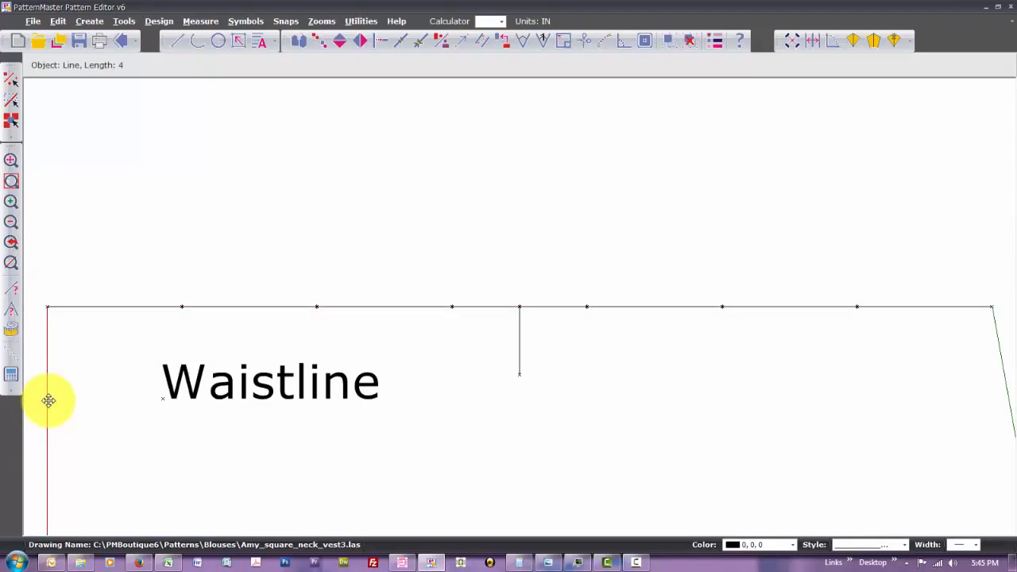
{"action": "key", "text": "c"}
{"action": "key", "text": "o"}
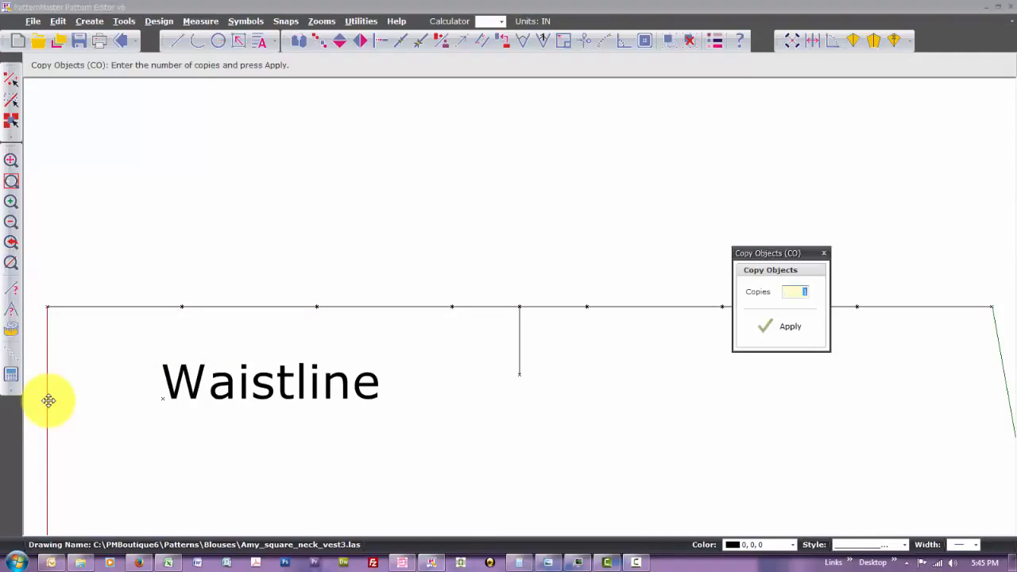
{"action": "key", "text": "Return"}
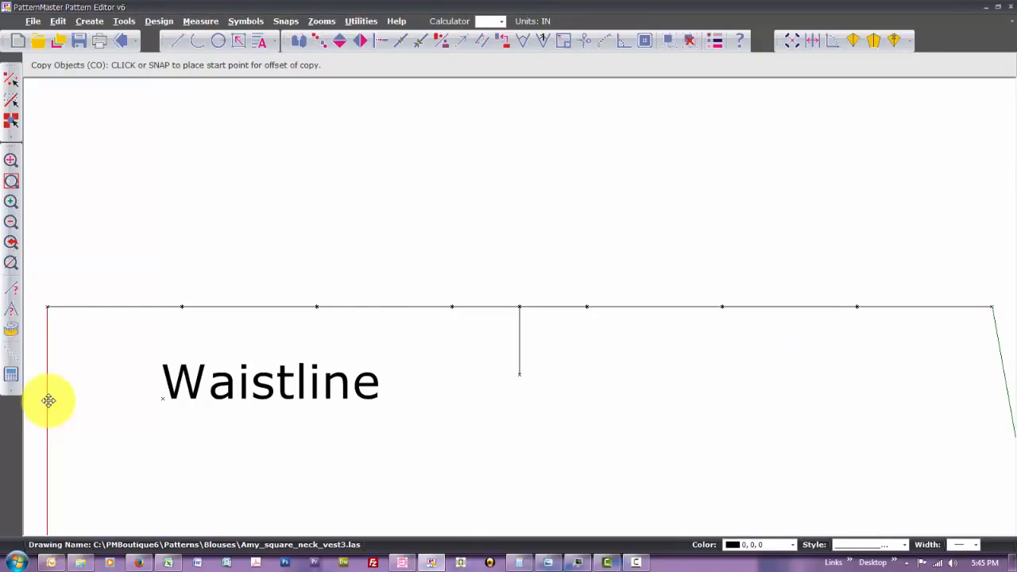
{"action": "left_click", "coordinate": [49, 400]}
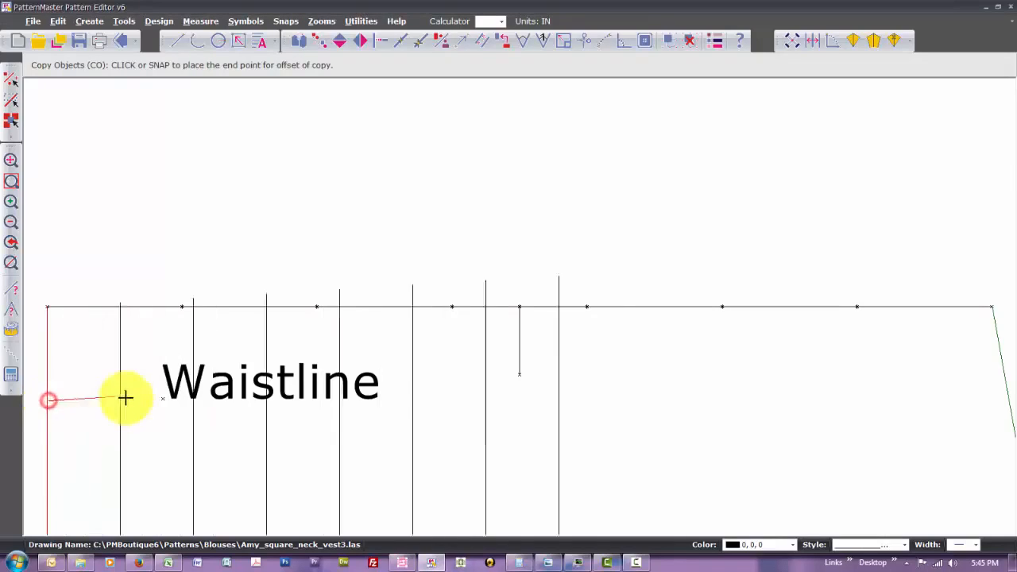
{"action": "left_click", "coordinate": [182, 400]}
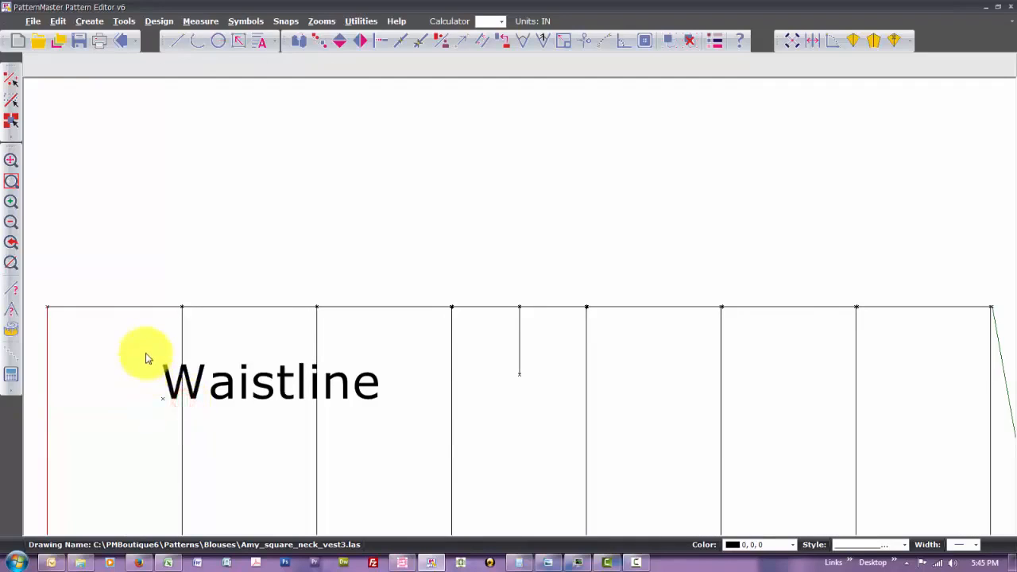
Select the items around the Waistline label and zoom out to see more of the pattern
{"action": "left_click_drag", "start_coordinate": [146, 354], "coordinate": [177, 425]}
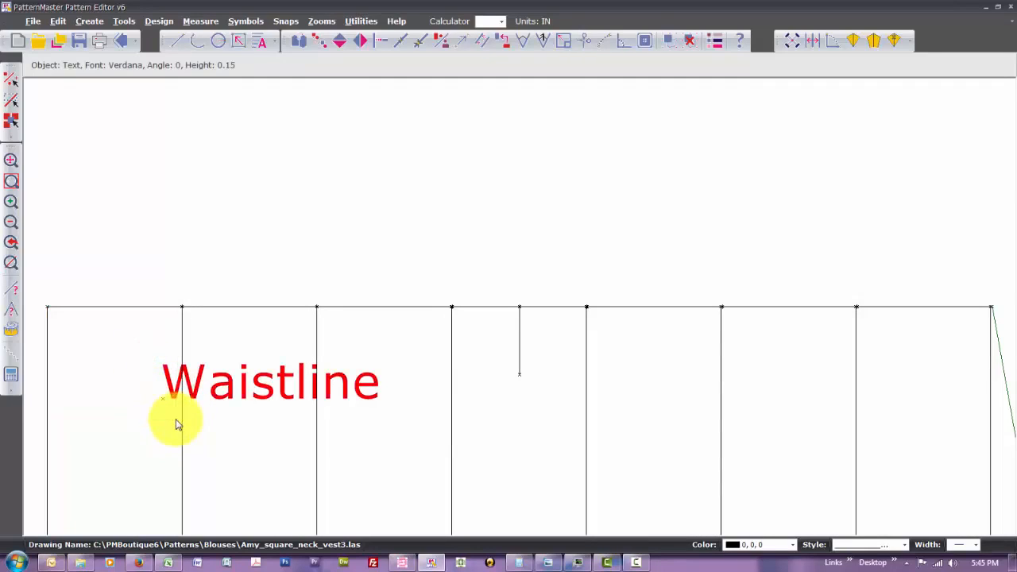
{"action": "key", "text": "z"}
{"action": "key", "text": "o"}
{"action": "key", "text": "z"}
{"action": "key", "text": "o"}
{"action": "key", "text": "z"}
{"action": "key", "text": "o"}
{"action": "key", "text": "z"}
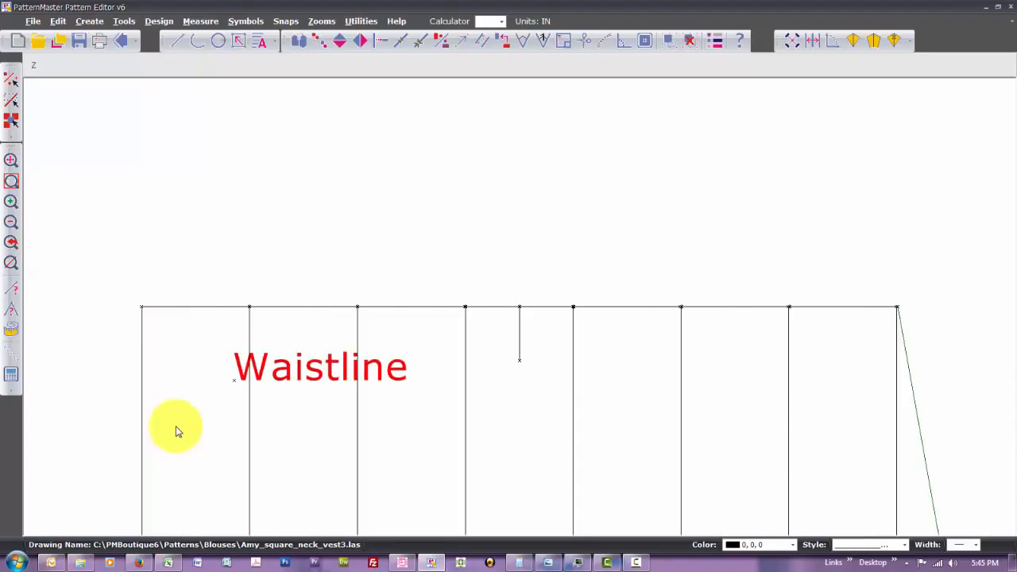
{"action": "key", "text": "o"}
{"action": "key", "text": "z"}
{"action": "key", "text": "o"}
{"action": "key", "text": "z"}
{"action": "key", "text": "o"}
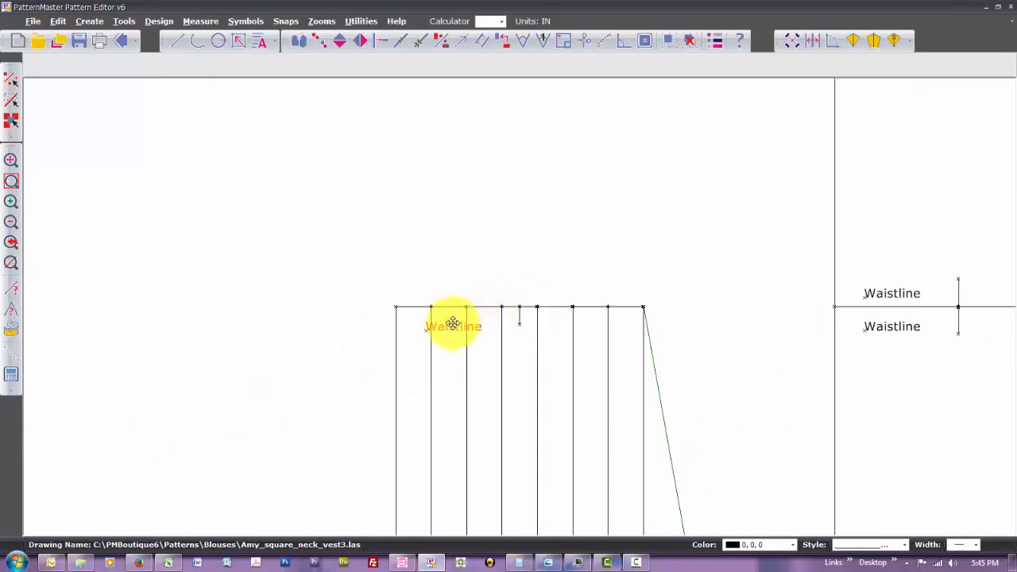
Move the Waistline label to the right, beside the other piece
{"action": "left_click_drag", "start_coordinate": [453, 327], "coordinate": [785, 309]}
{"action": "key", "text": "alt+Tab"}
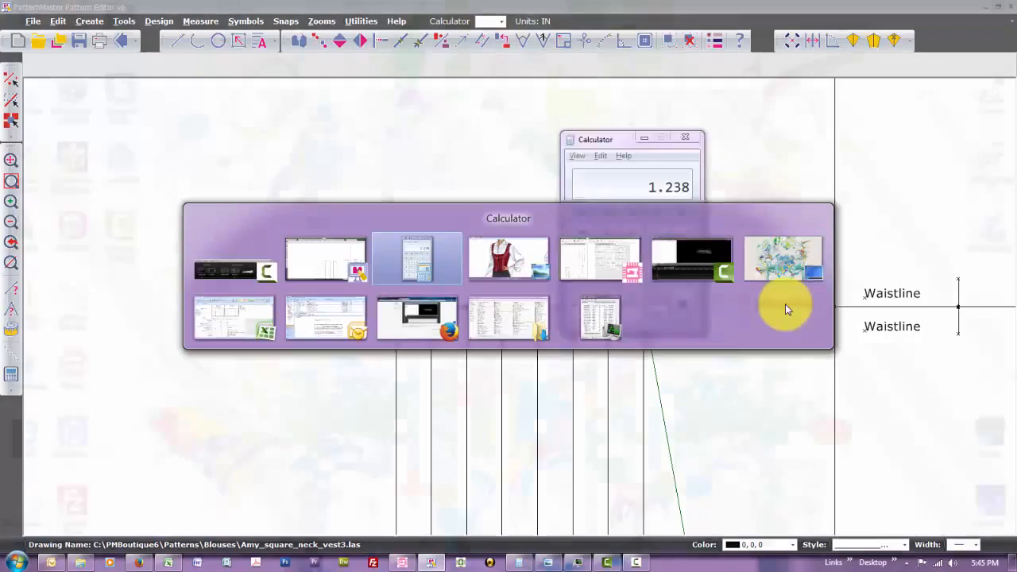
{"action": "key", "text": "alt+Tab"}
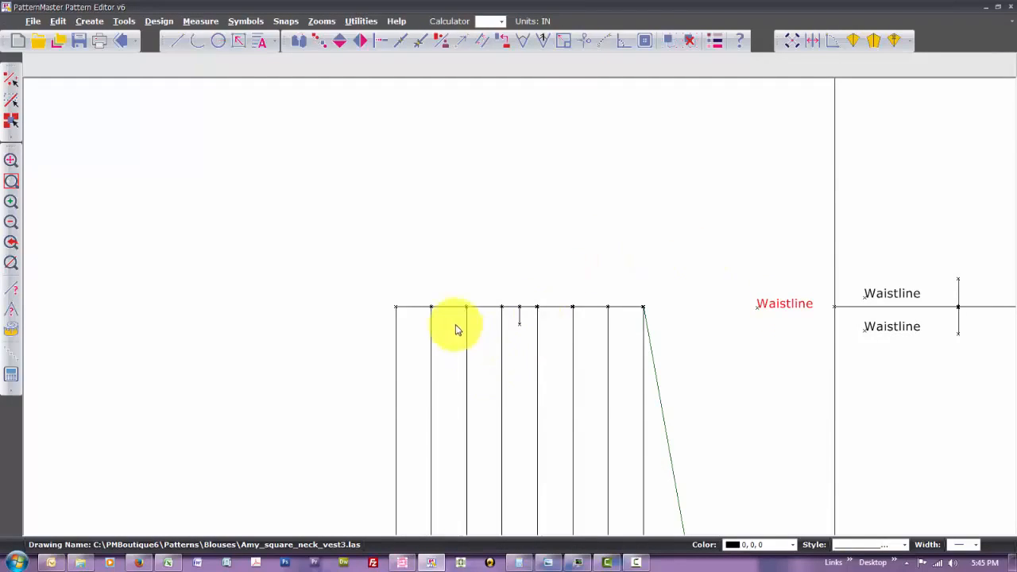
Delete the bottom horizontal line across the slashed piece
{"action": "scroll", "coordinate": [453, 308], "scroll_direction": "down", "scroll_amount": 5}
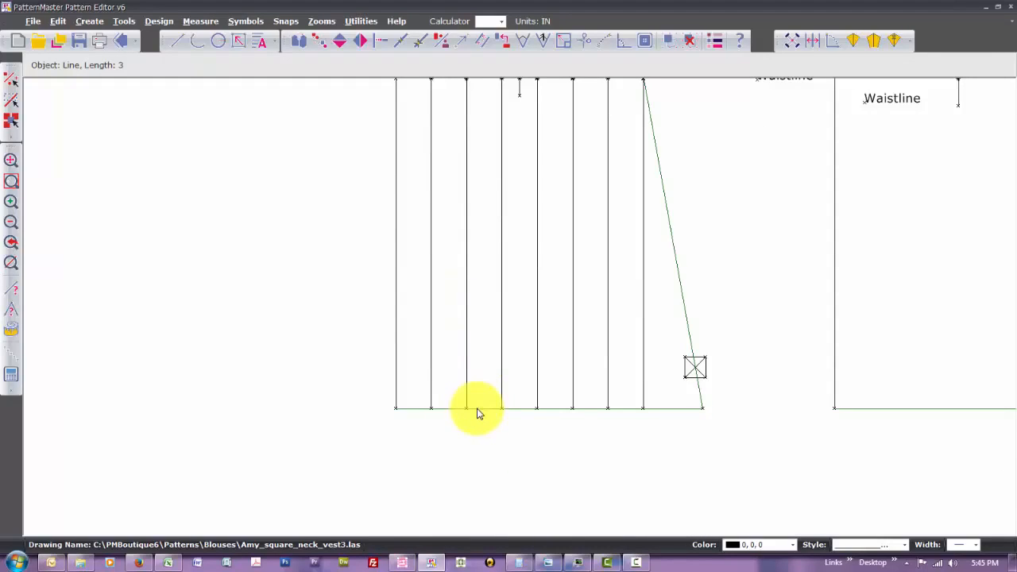
{"action": "left_click", "coordinate": [476, 409]}
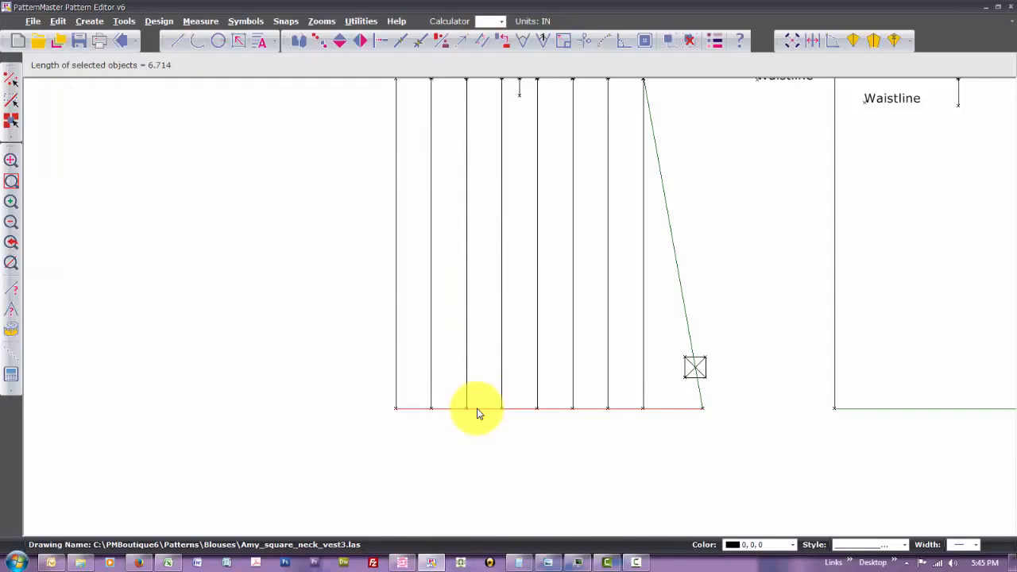
{"action": "key", "text": "Delete"}
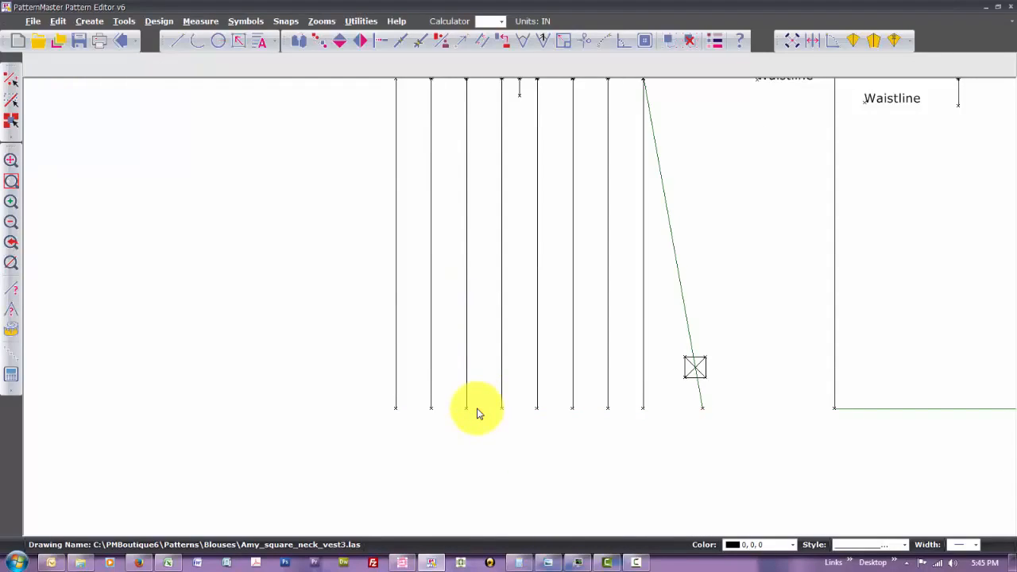
{"action": "scroll", "coordinate": [477, 413], "scroll_direction": "up", "scroll_amount": 1}
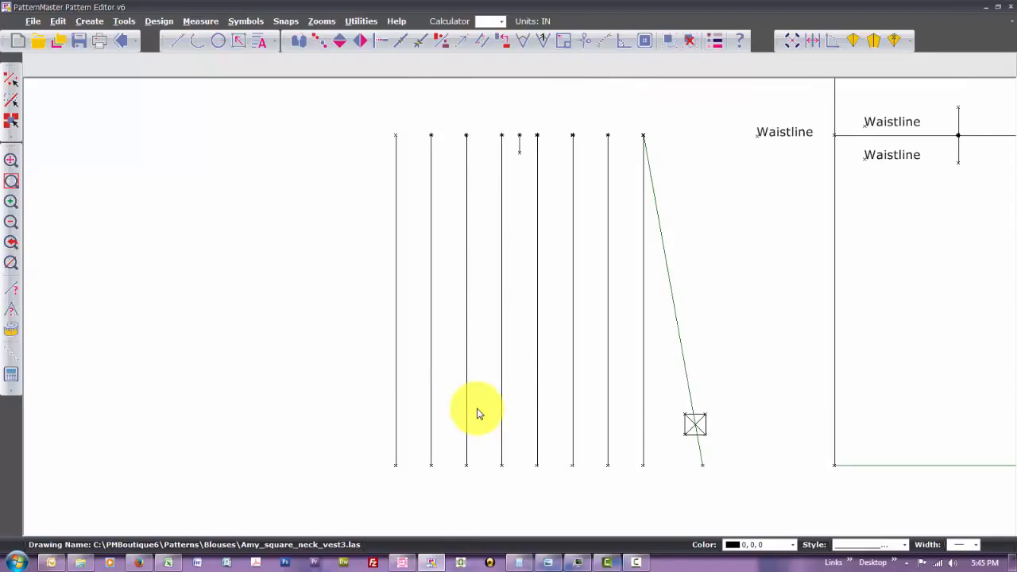
Slash/Pivot (SV) the first vertical line 1.25 inches clockwise from its top
{"action": "key", "text": "s"}
{"action": "key", "text": "v"}
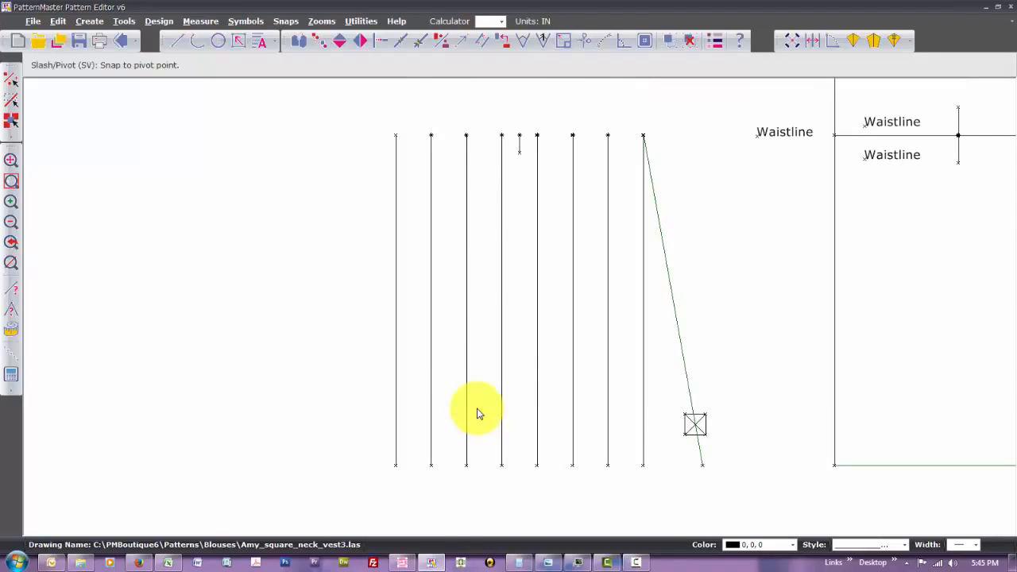
{"action": "left_click", "coordinate": [397, 134]}
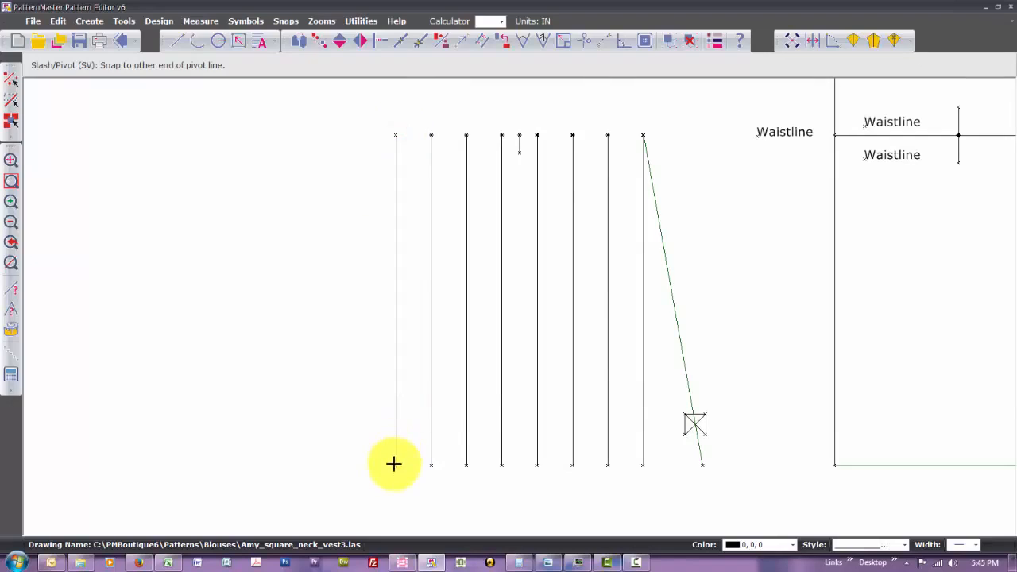
{"action": "left_click", "coordinate": [397, 465]}
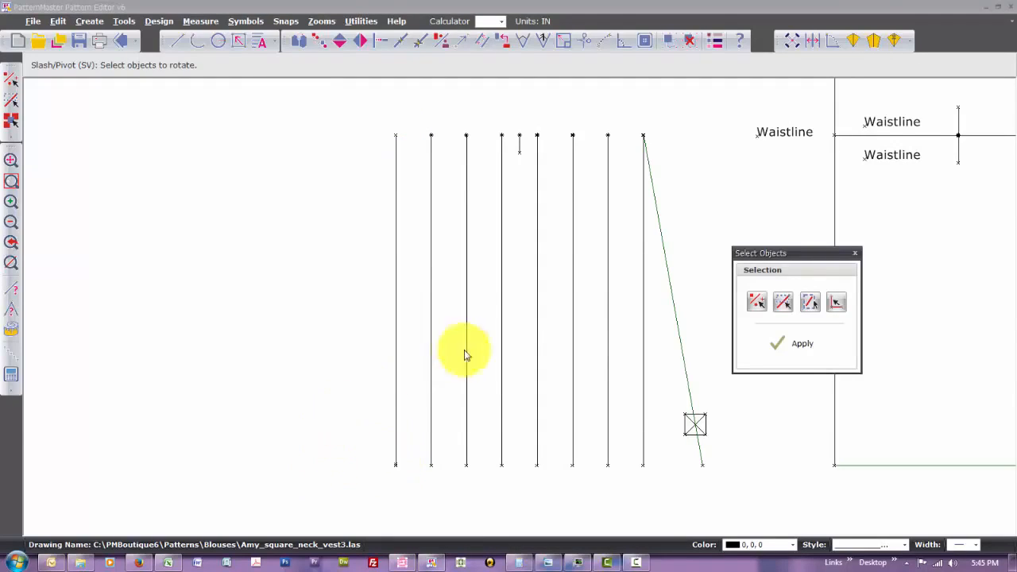
{"action": "left_click", "coordinate": [396, 408]}
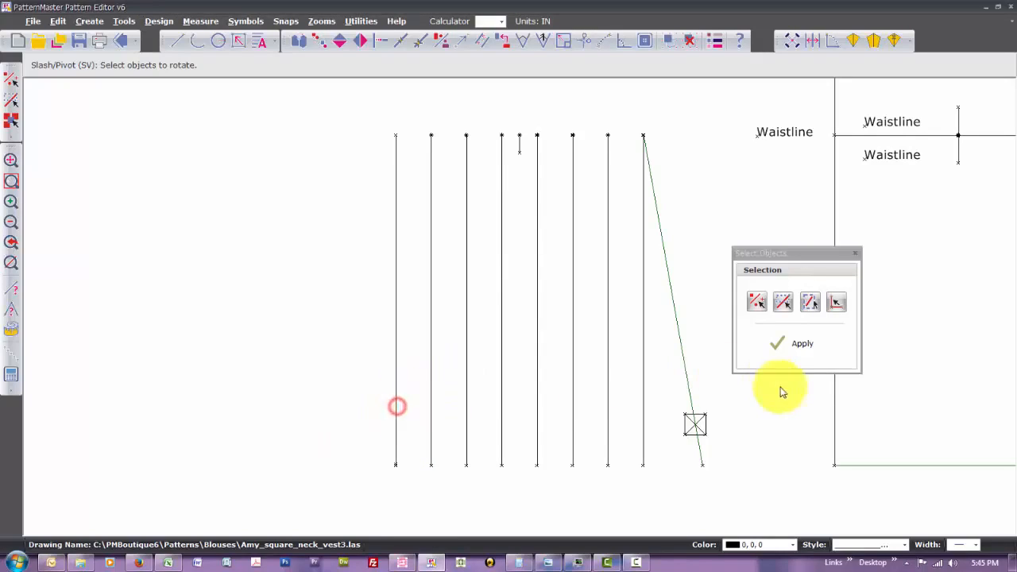
{"action": "left_click", "coordinate": [787, 347]}
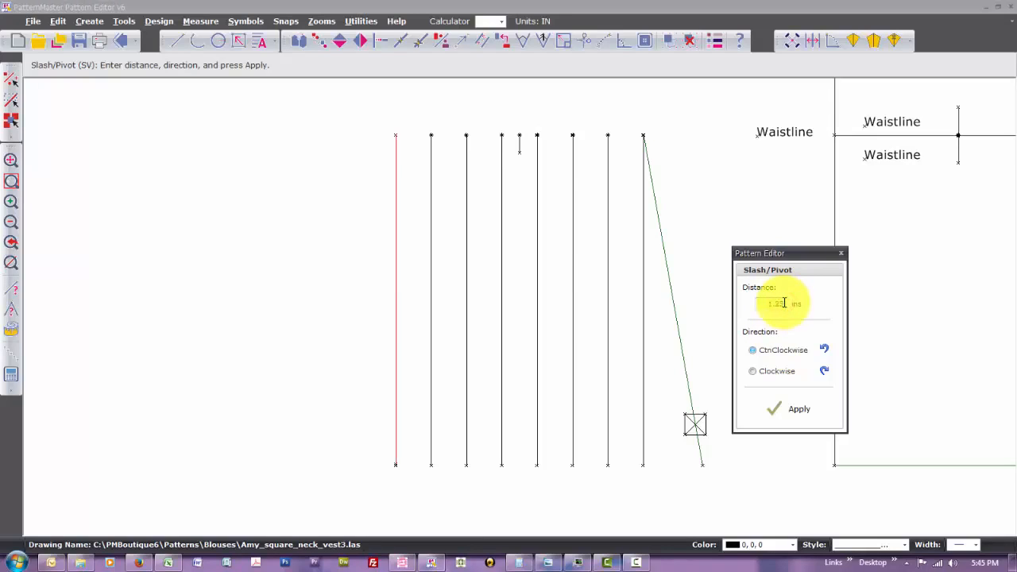
{"action": "left_click", "coordinate": [789, 370]}
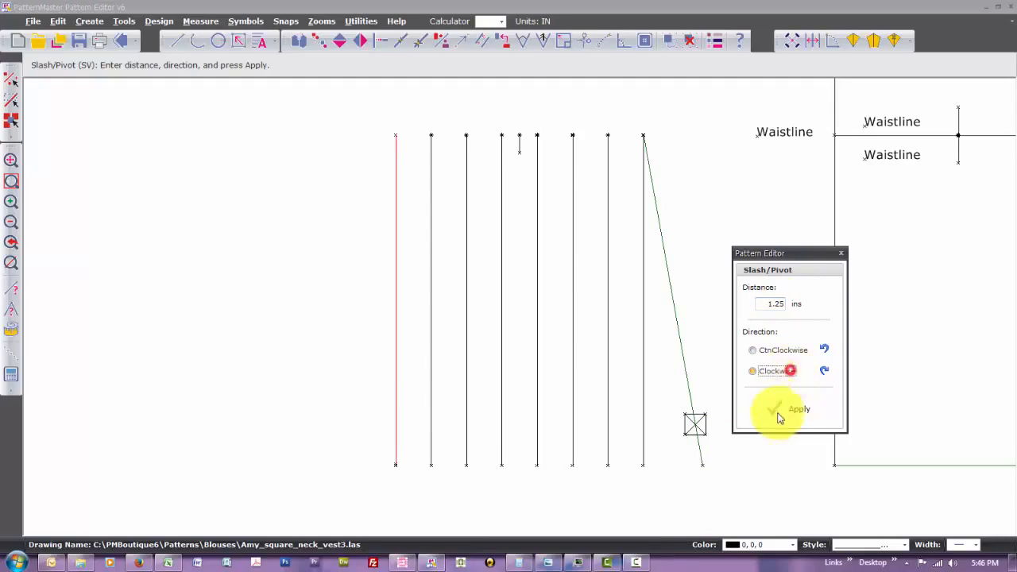
{"action": "left_click", "coordinate": [779, 417]}
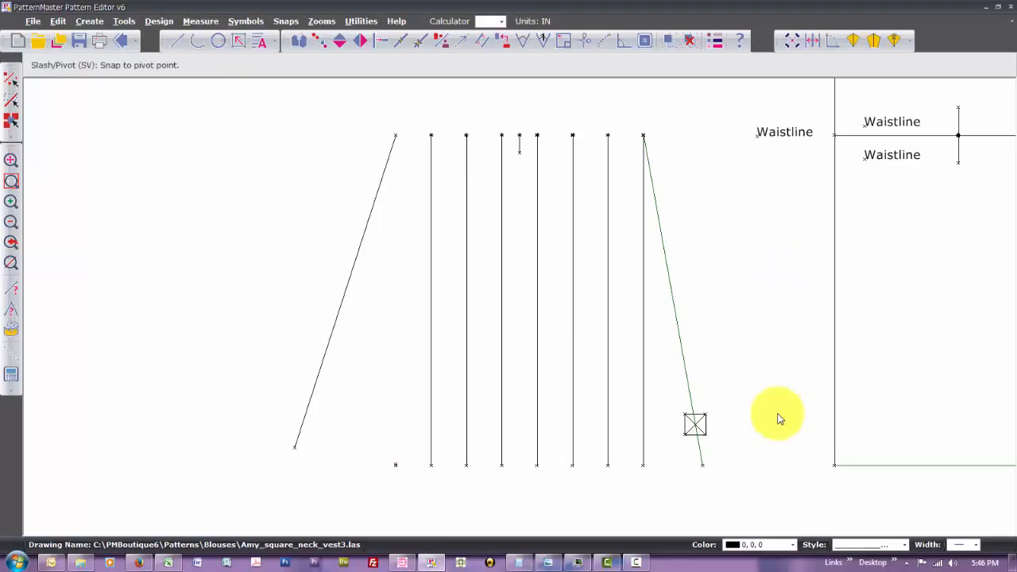
Pivot the two leftmost lines 1.25 inches clockwise around the second line's top
{"action": "left_click", "coordinate": [431, 135]}
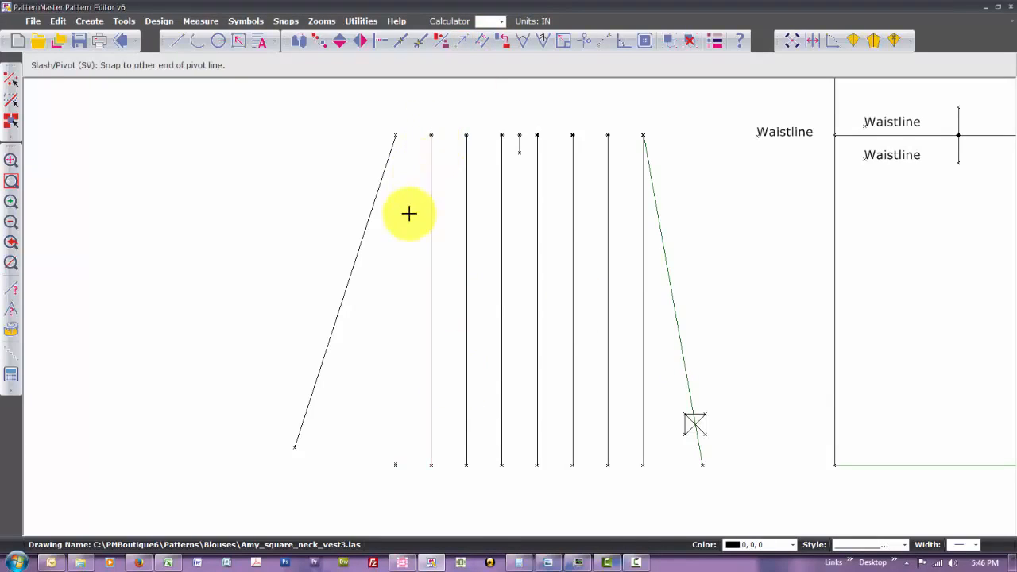
{"action": "left_click", "coordinate": [430, 466]}
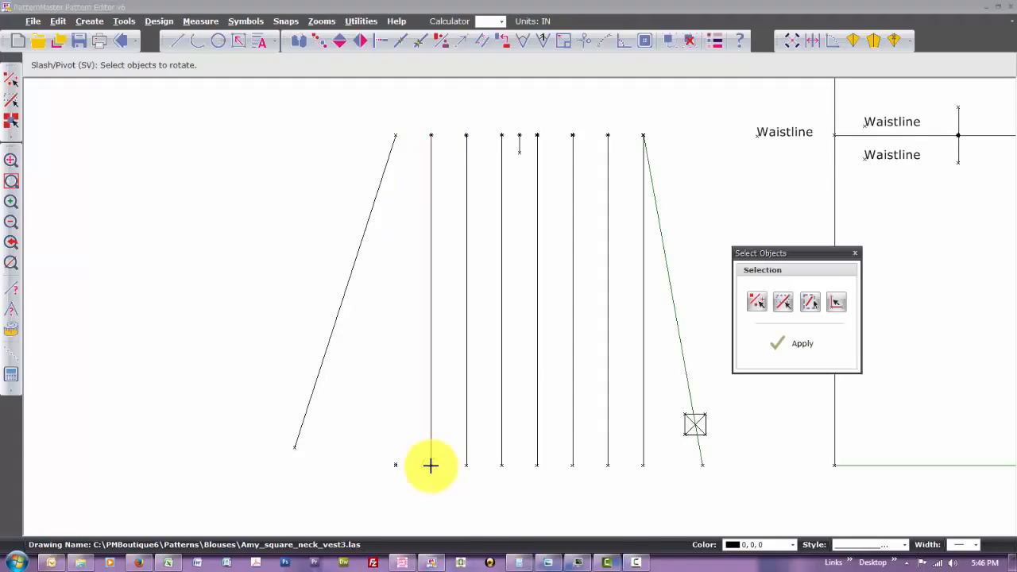
{"action": "left_click_drag", "start_coordinate": [453, 111], "coordinate": [213, 545]}
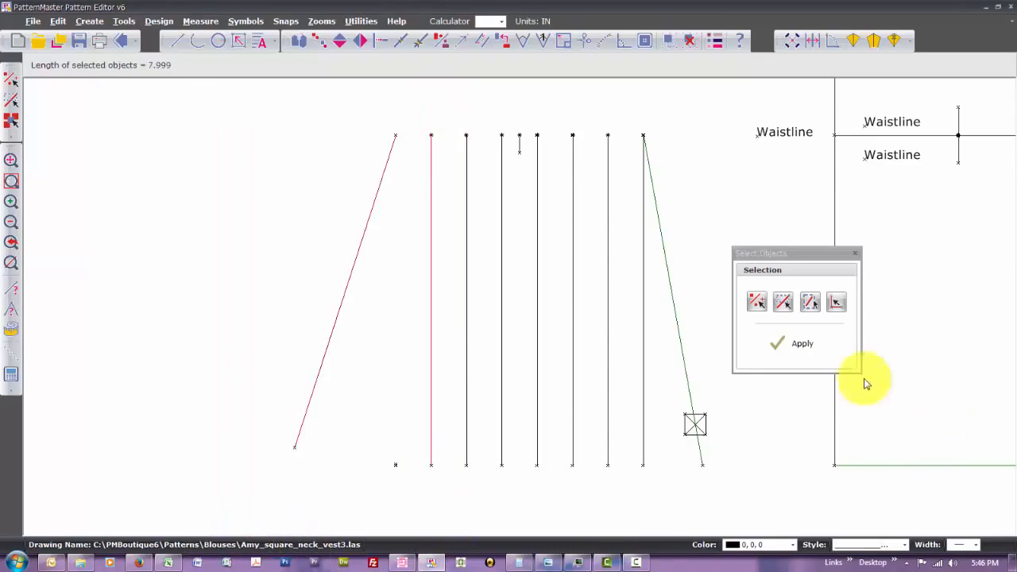
{"action": "left_click", "coordinate": [815, 344]}
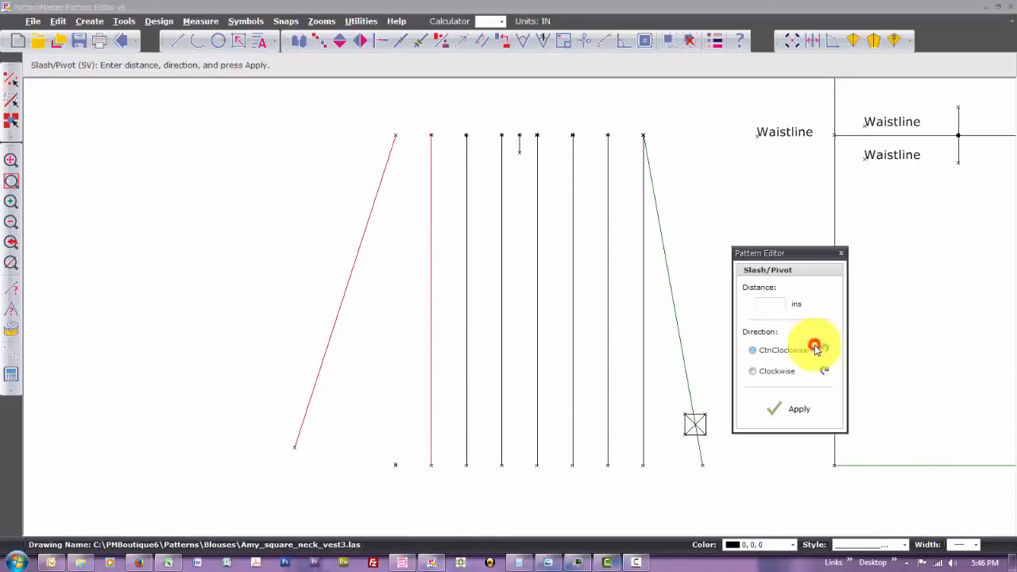
{"action": "left_click", "coordinate": [780, 303]}
{"action": "type", "text": "1.25"}
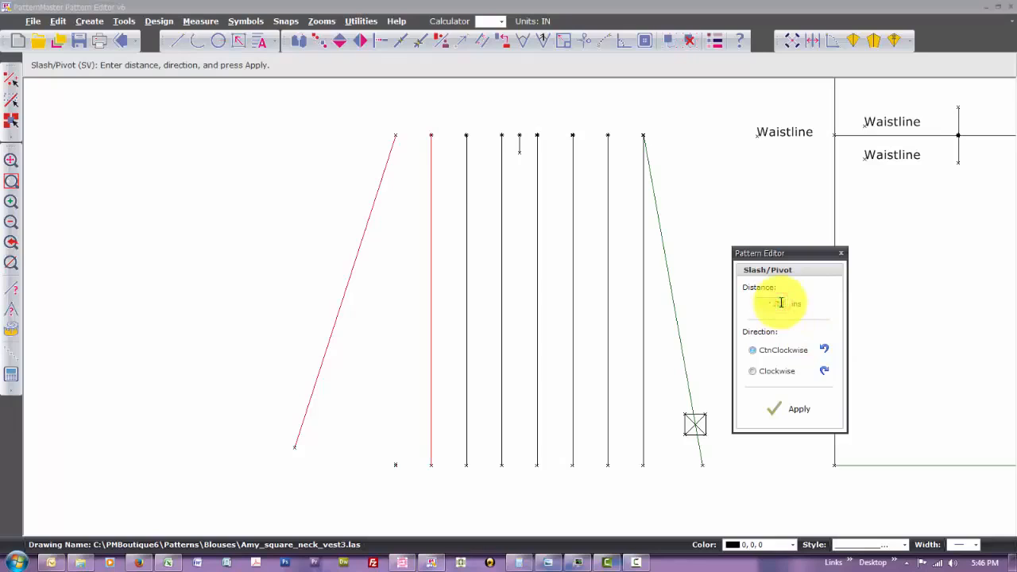
{"action": "left_click", "coordinate": [767, 369]}
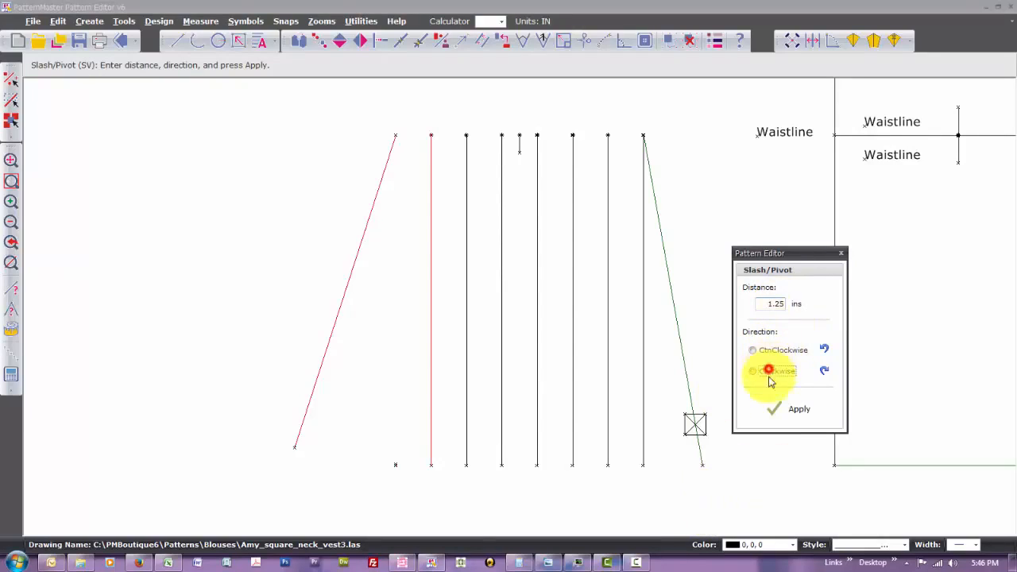
{"action": "left_click", "coordinate": [781, 409]}
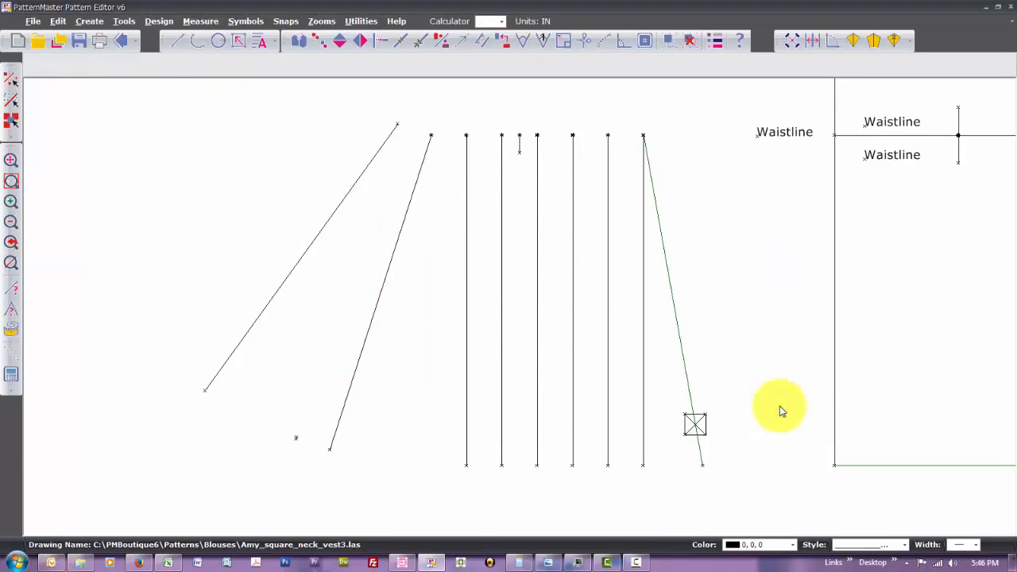
Pivot the three leftmost lines 1.25 inches clockwise around the third line's top
{"action": "left_click", "coordinate": [466, 135]}
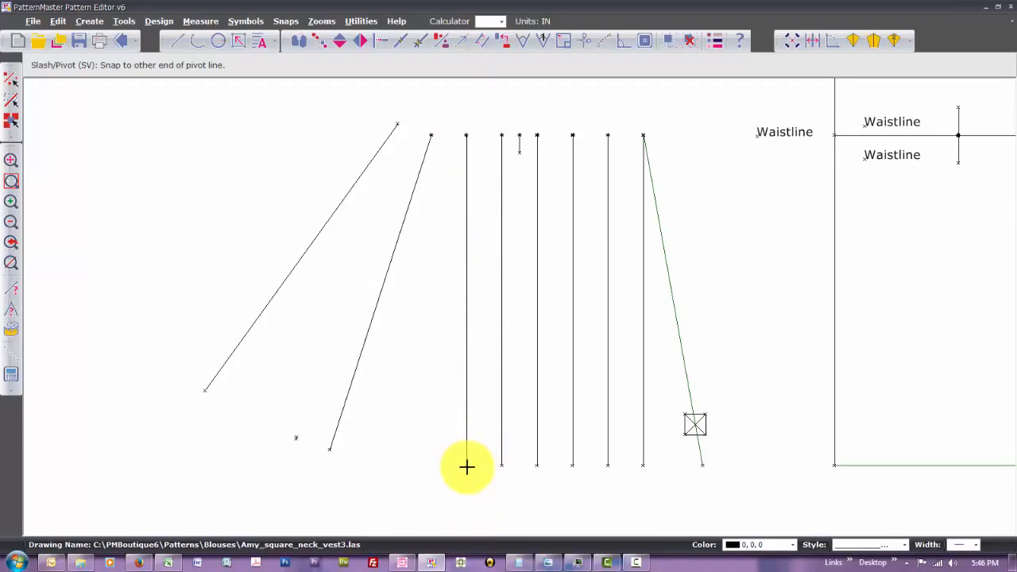
{"action": "left_click", "coordinate": [466, 466]}
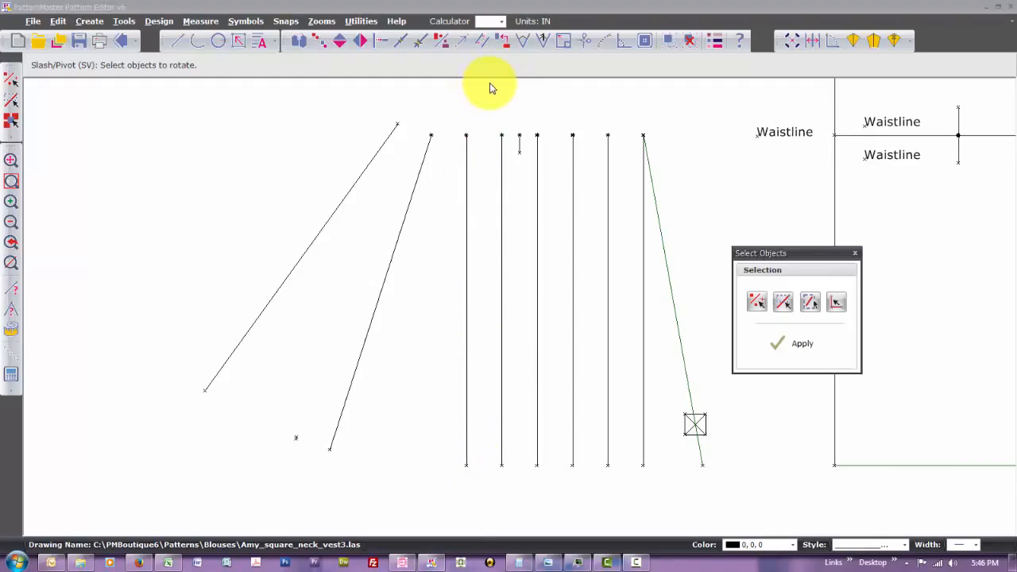
{"action": "left_click_drag", "start_coordinate": [490, 84], "coordinate": [6, 501]}
{"action": "left_click", "coordinate": [807, 337]}
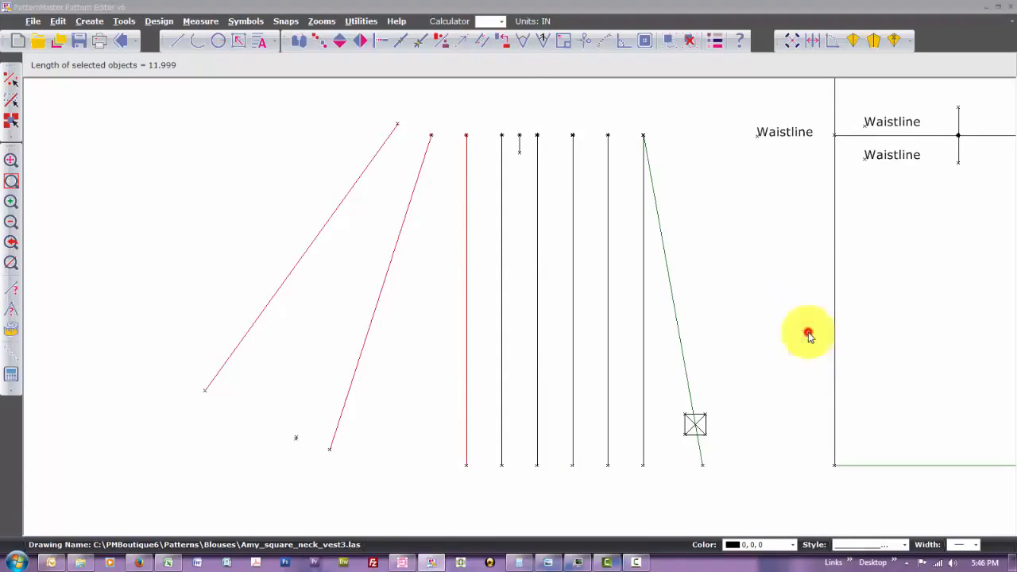
{"action": "left_click", "coordinate": [775, 303]}
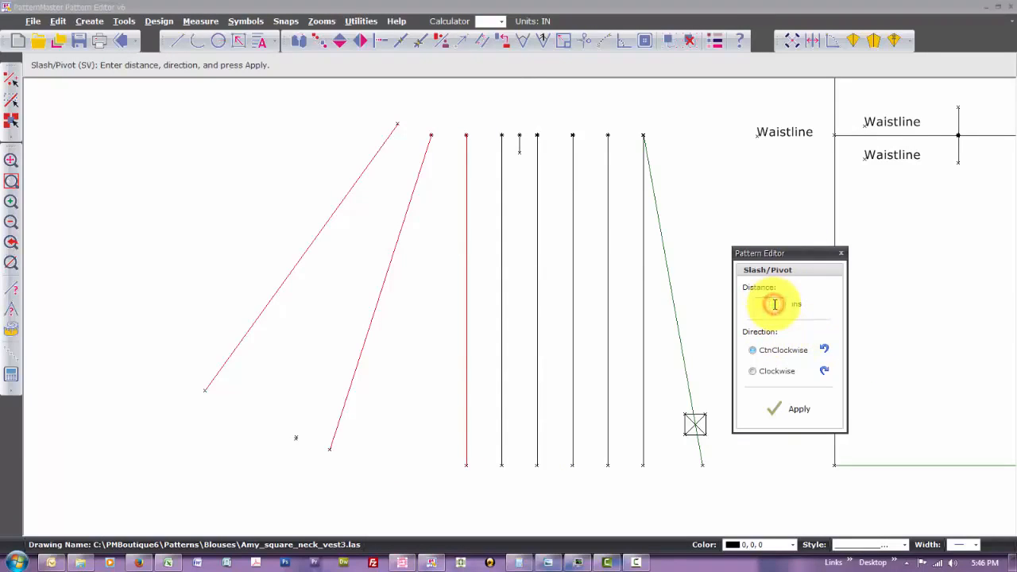
{"action": "left_click", "coordinate": [780, 371]}
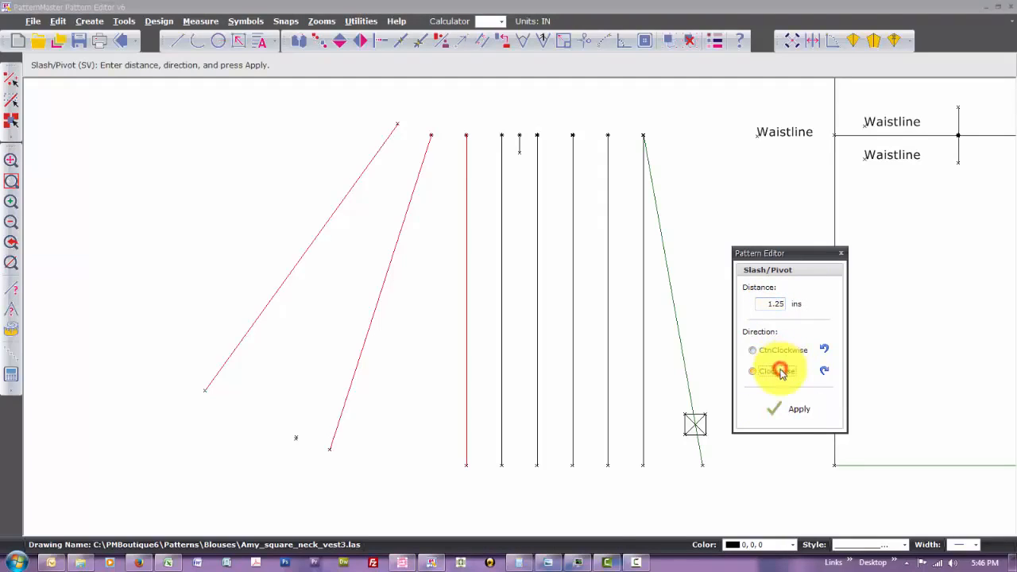
{"action": "left_click", "coordinate": [791, 410]}
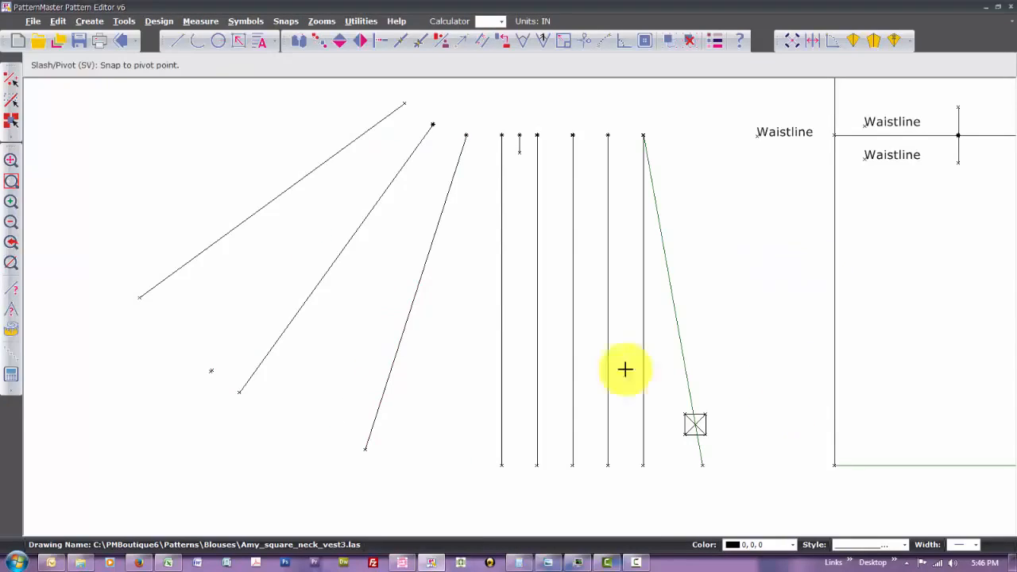
Pick the fourth slash line as pivot and select the four leftmost lines to rotate
{"action": "left_click", "coordinate": [502, 135]}
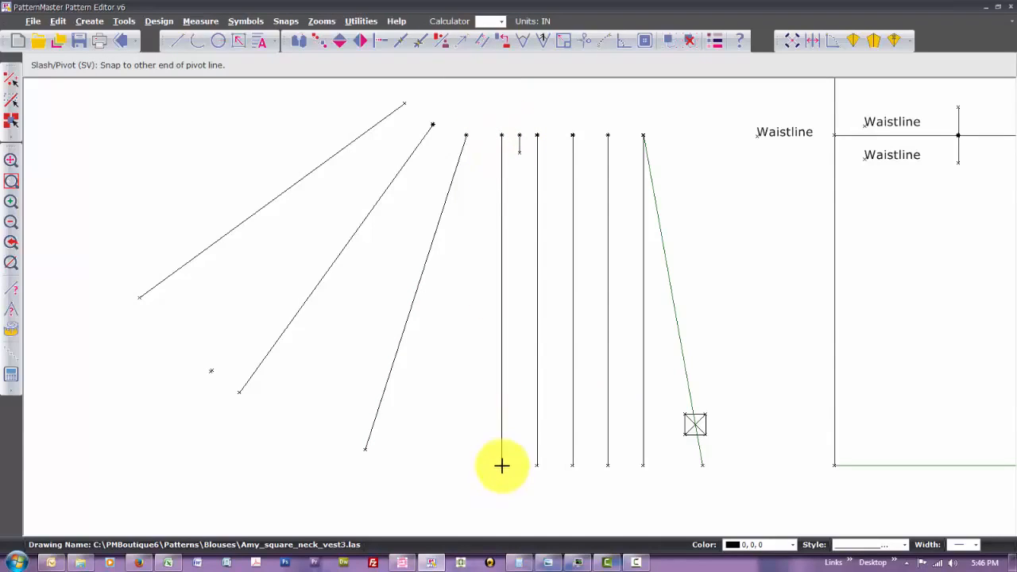
{"action": "left_click", "coordinate": [502, 466]}
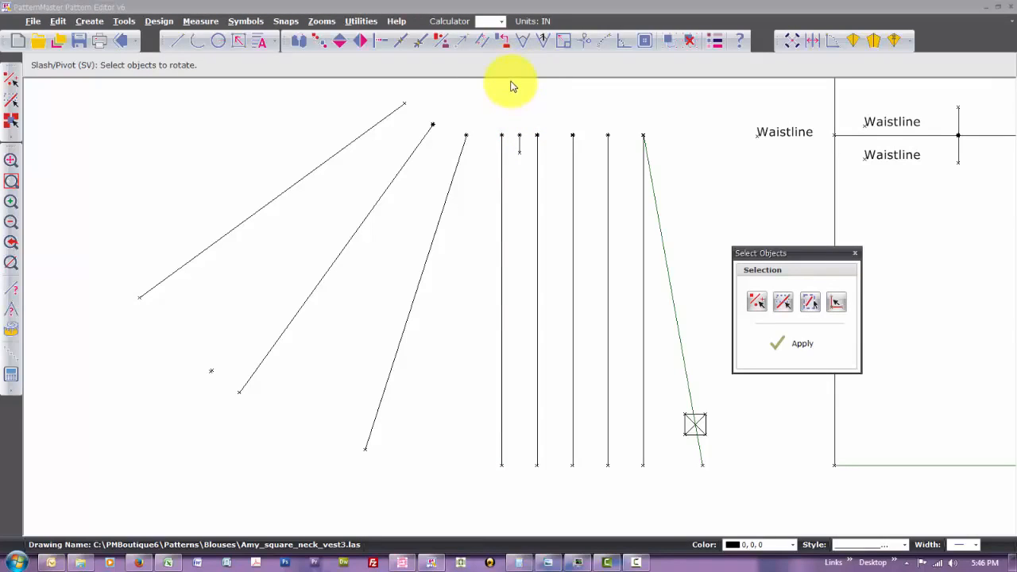
{"action": "left_click_drag", "start_coordinate": [510, 81], "coordinate": [116, 484]}
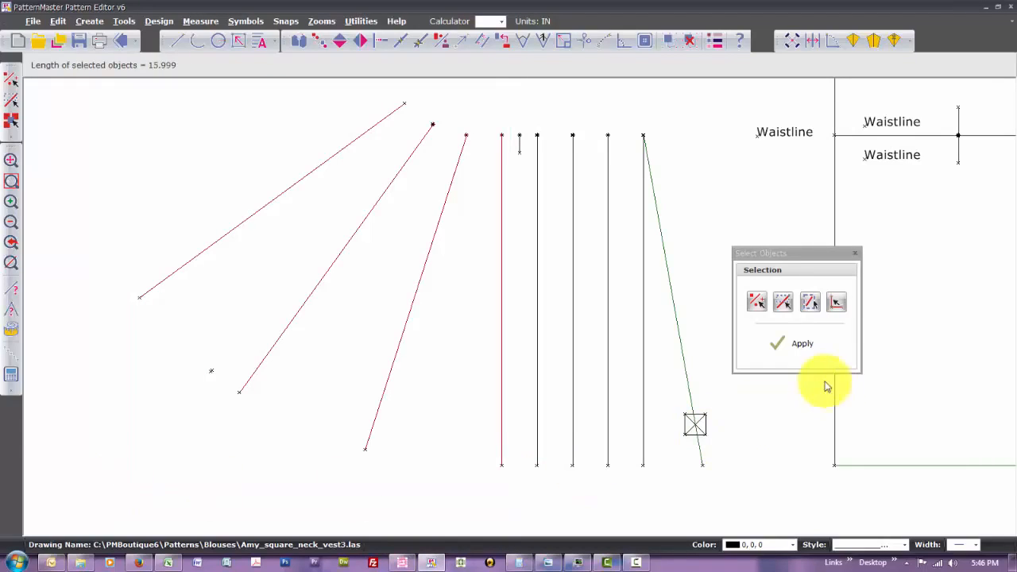
{"action": "left_click", "coordinate": [803, 348]}
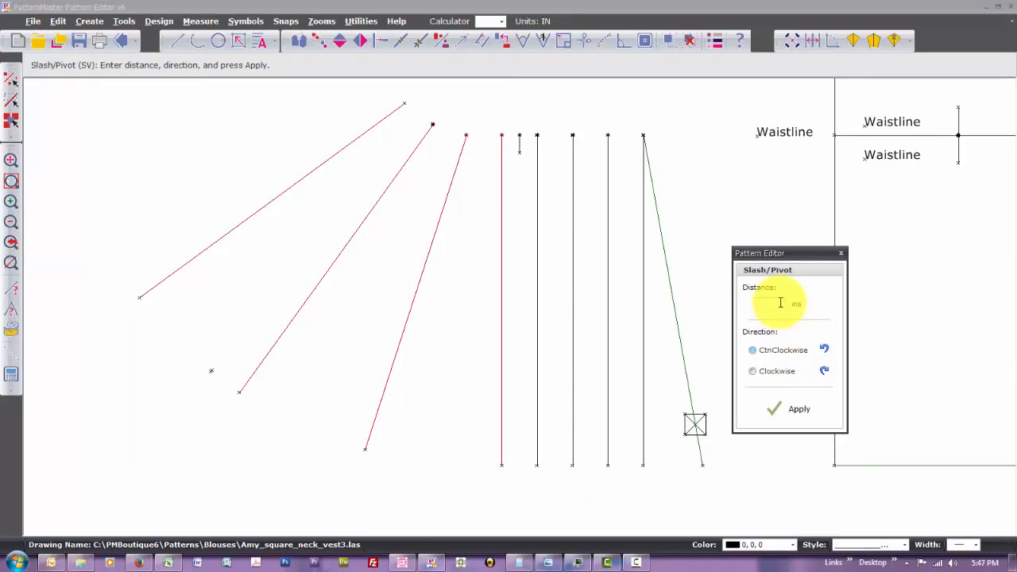
{"action": "left_click", "coordinate": [785, 370]}
{"action": "left_click", "coordinate": [796, 409]}
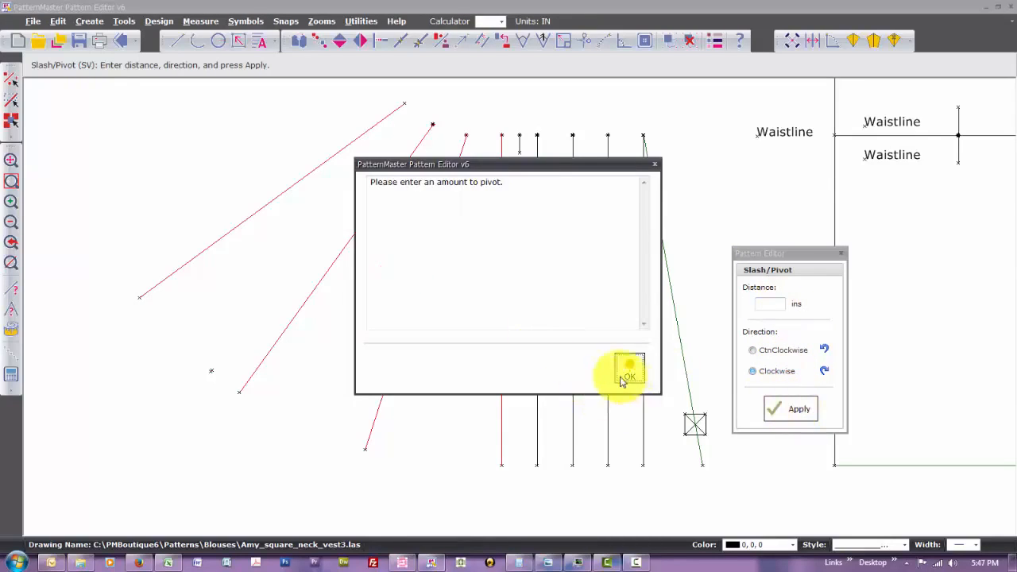
{"action": "left_click", "coordinate": [627, 376]}
Pivot the selected lines 1.25 in clockwise
{"action": "left_click", "coordinate": [769, 304]}
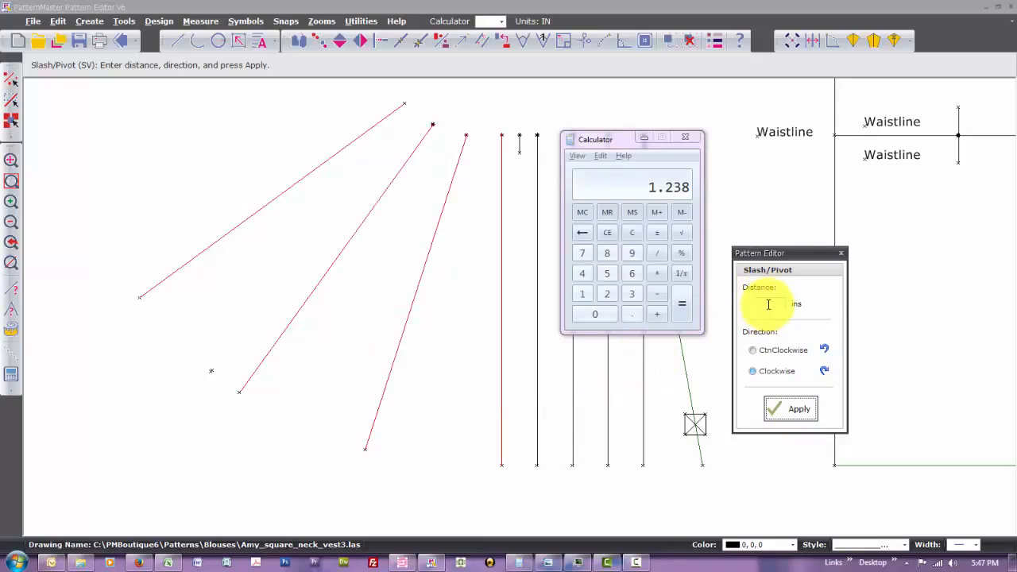
{"action": "left_click", "coordinate": [768, 304]}
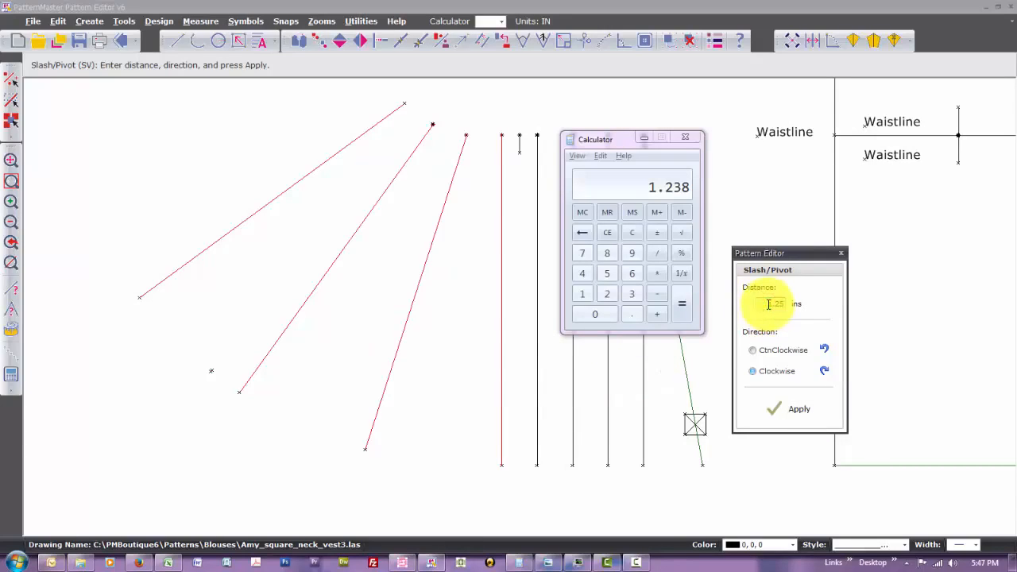
{"action": "left_click", "coordinate": [761, 375]}
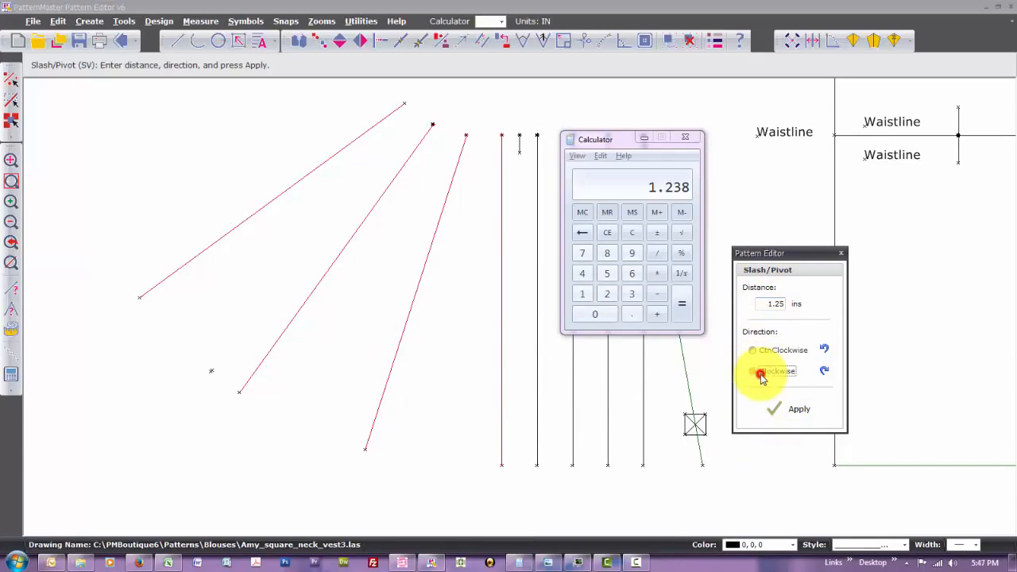
{"action": "left_click", "coordinate": [787, 412]}
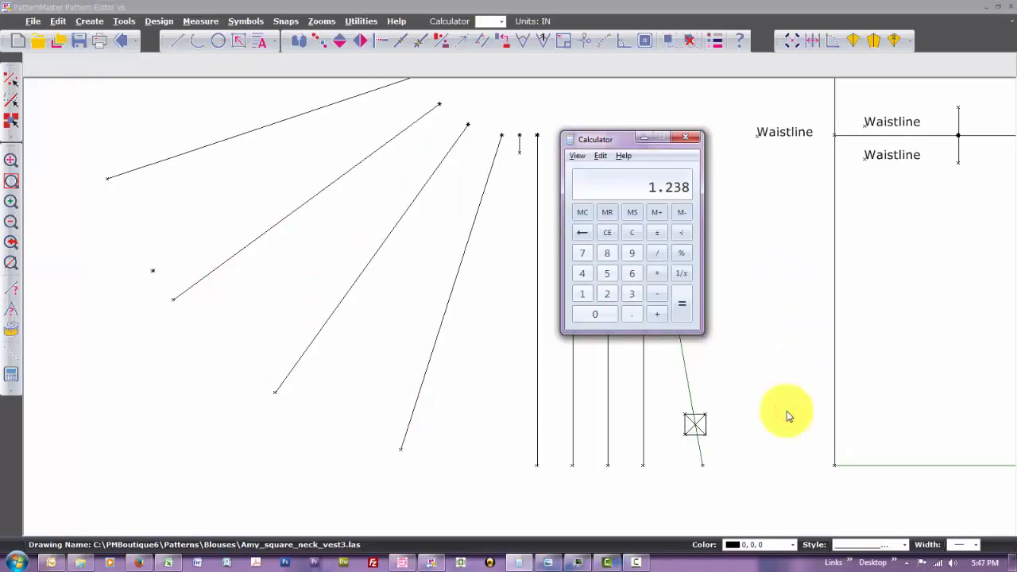
{"action": "left_click", "coordinate": [788, 416]}
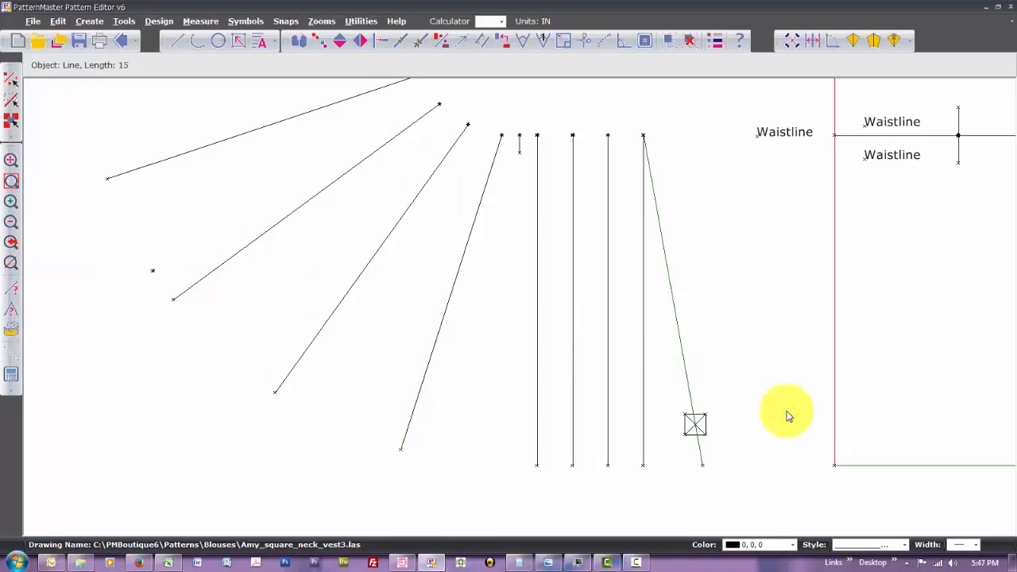
{"action": "key", "text": "s"}
{"action": "key", "text": "v"}
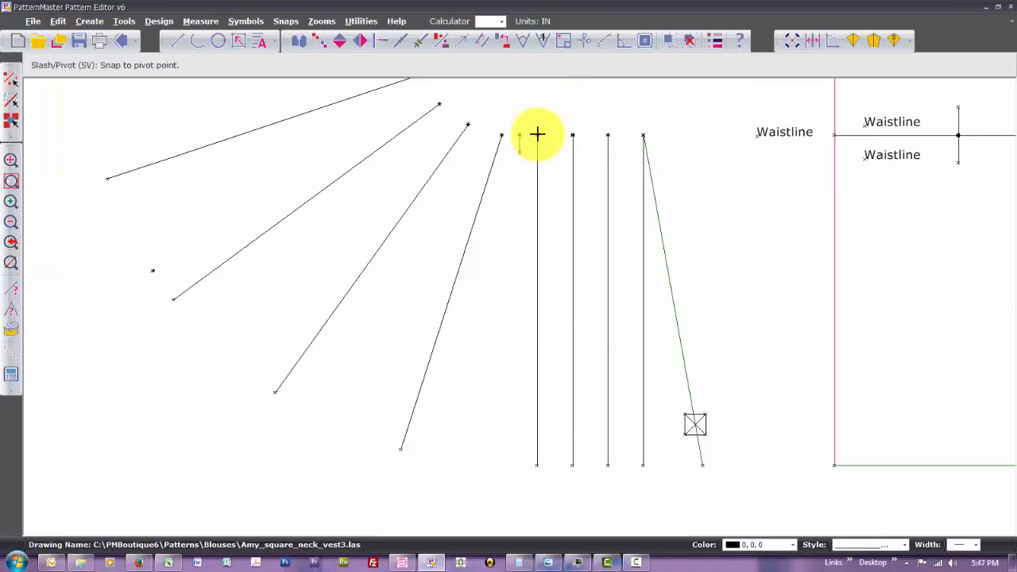
Pivot the fan lines about the fifth vertical slash line 1.25 in clockwise
{"action": "left_click", "coordinate": [537, 135]}
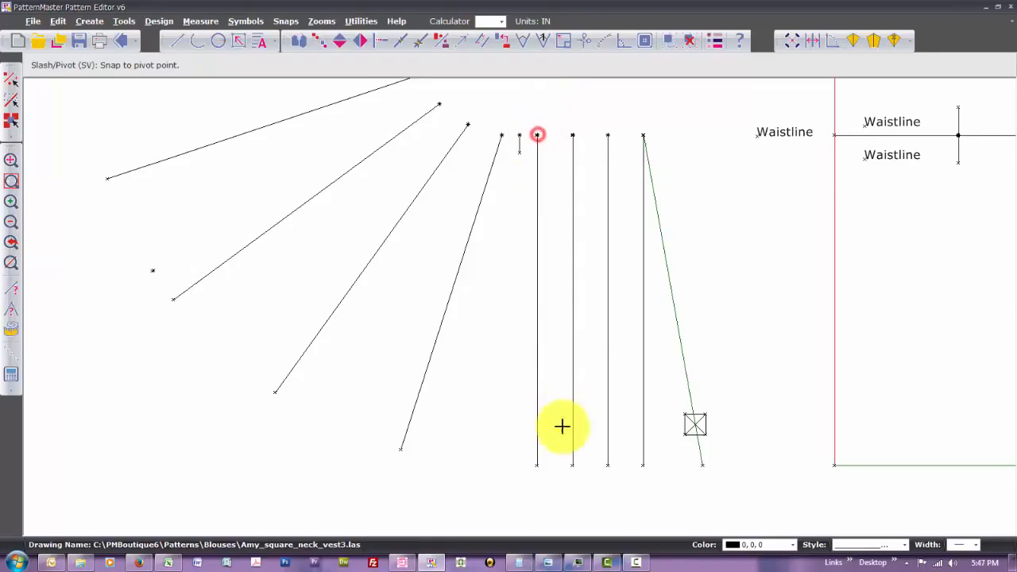
{"action": "left_click", "coordinate": [537, 464]}
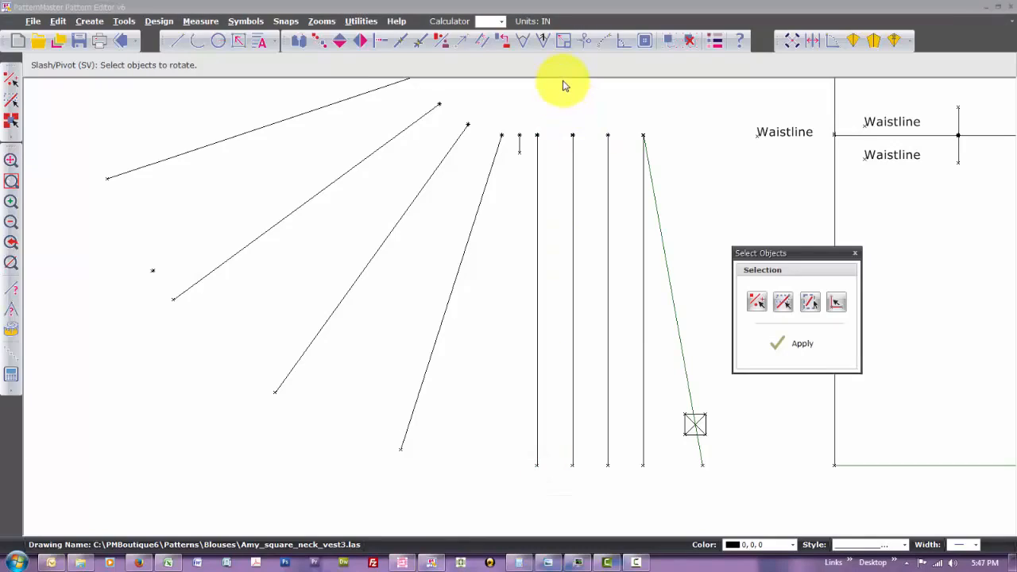
{"action": "left_click_drag", "start_coordinate": [563, 81], "coordinate": [22, 476]}
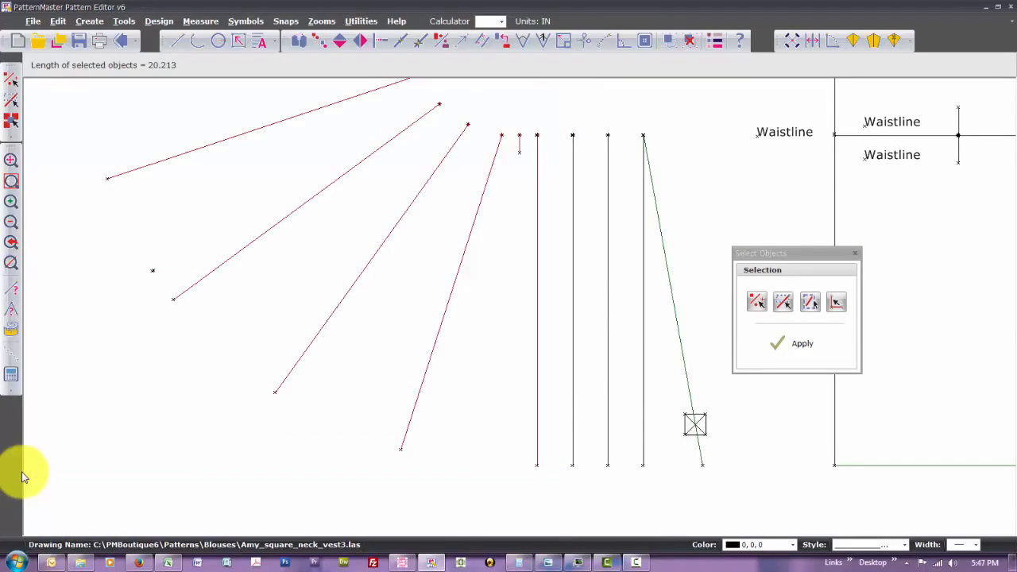
{"action": "left_click", "coordinate": [790, 346]}
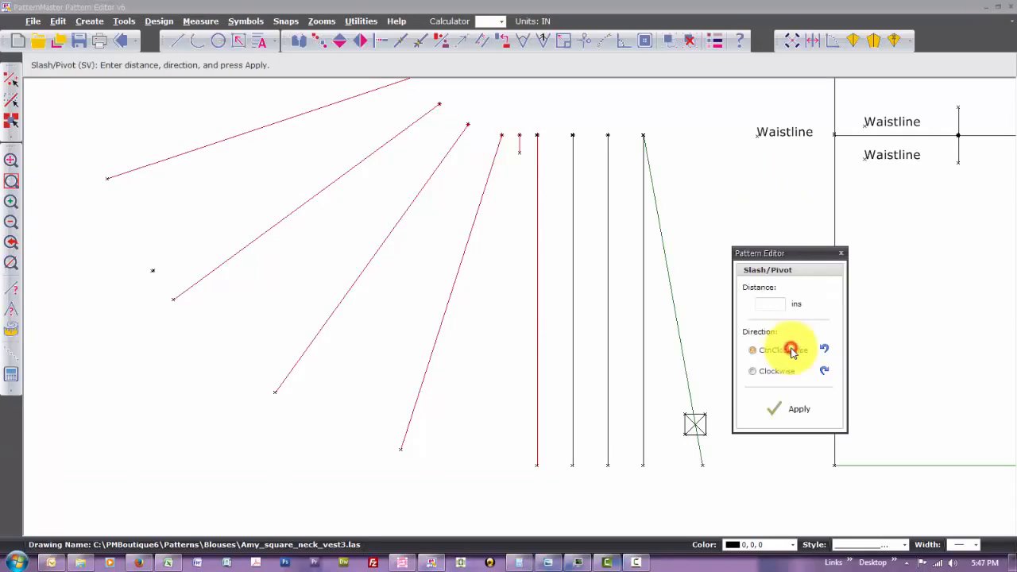
{"action": "left_click", "coordinate": [768, 306]}
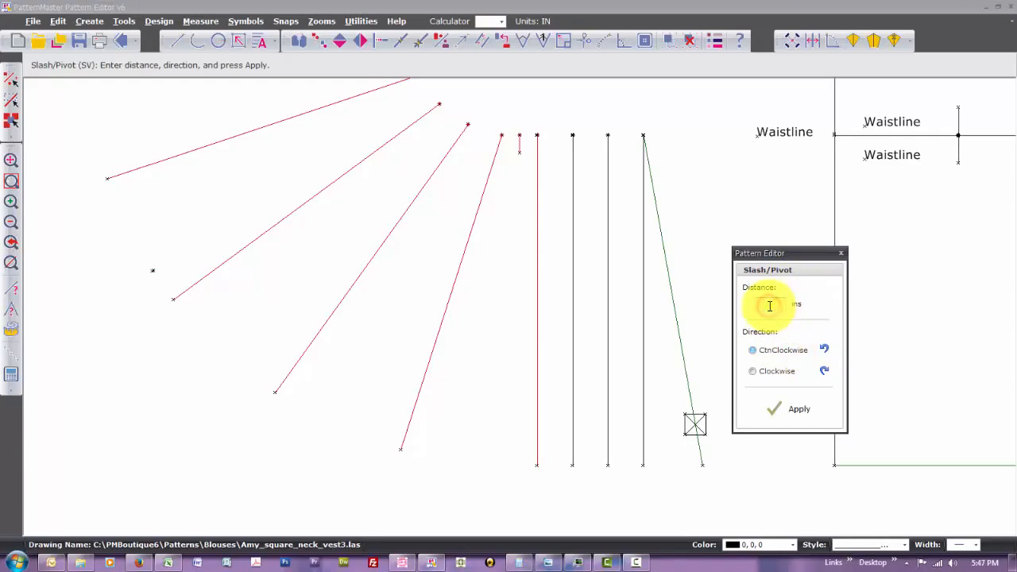
{"action": "left_click", "coordinate": [769, 371]}
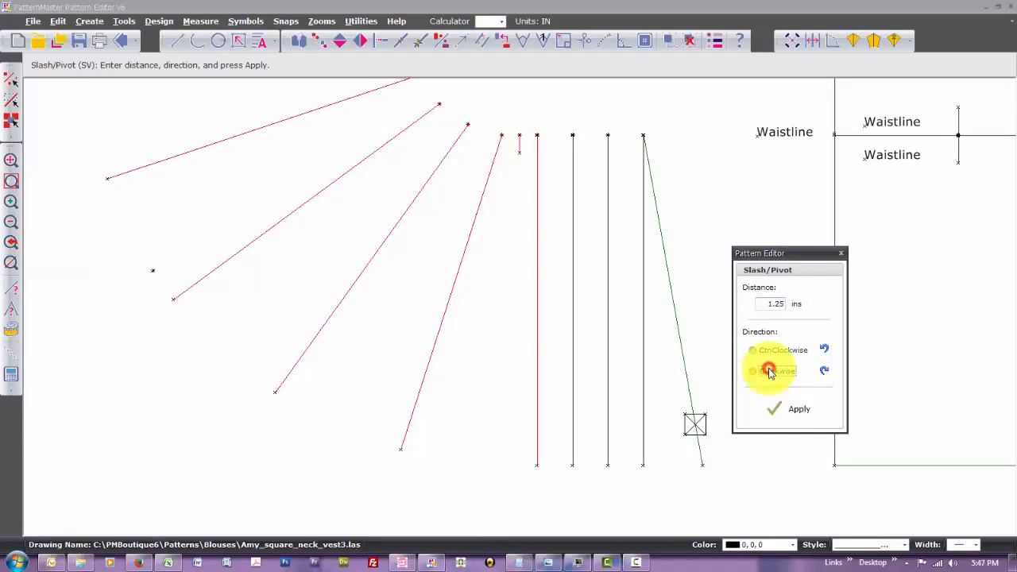
{"action": "left_click", "coordinate": [791, 410]}
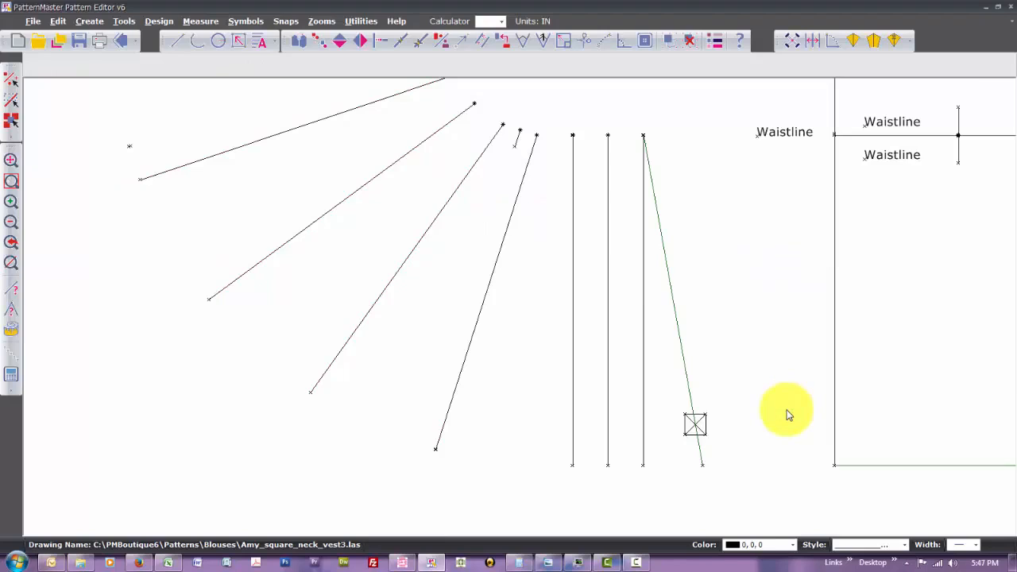
{"action": "scroll", "coordinate": [787, 415], "scroll_direction": "down", "scroll_amount": 1}
{"action": "scroll", "coordinate": [787, 415], "scroll_direction": "down", "scroll_amount": 1}
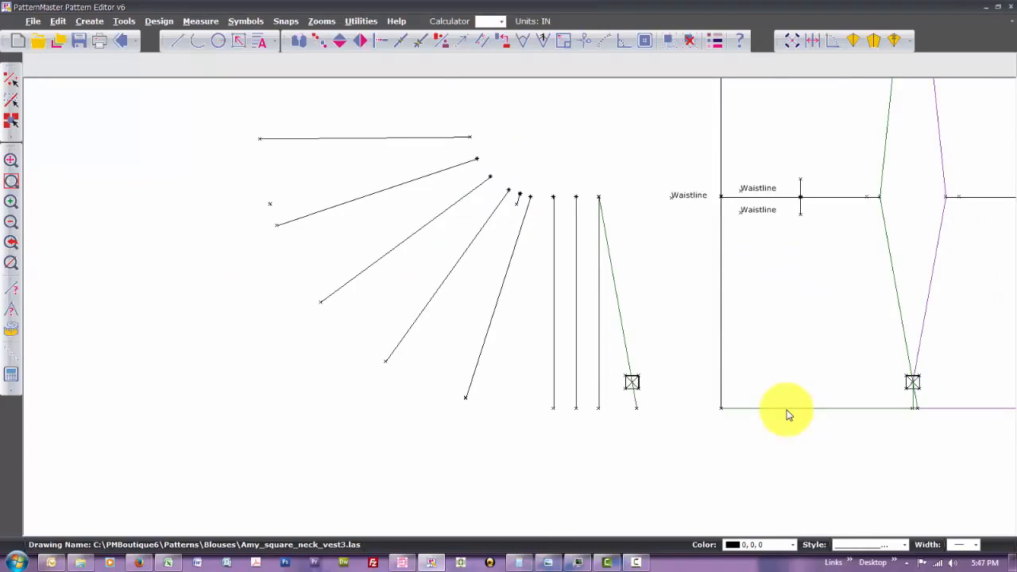
{"action": "key", "text": "s"}
{"action": "key", "text": "v"}
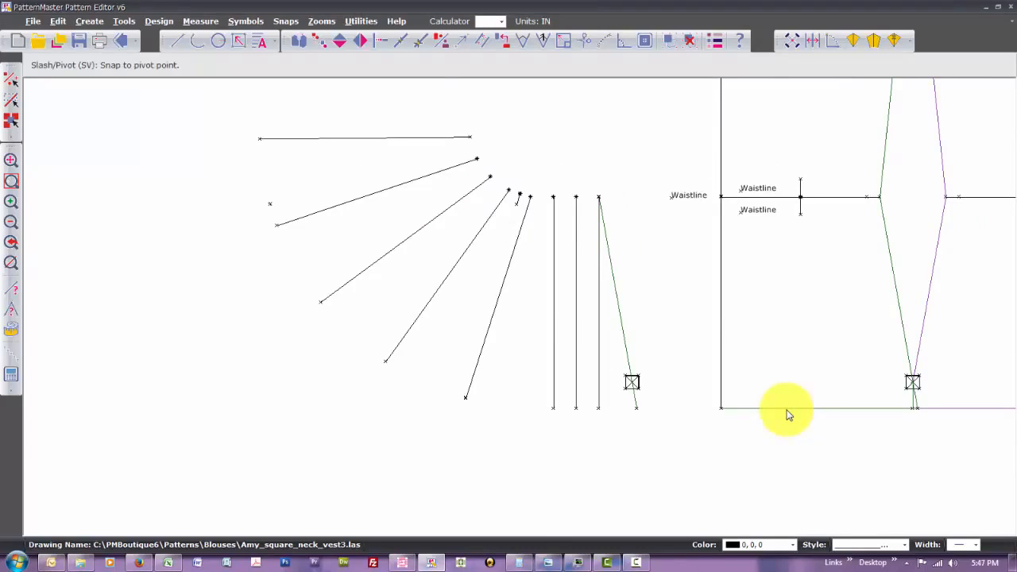
Pivot the fan lines about the sixth vertical slash line 1.25 in clockwise
{"action": "left_click", "coordinate": [553, 195]}
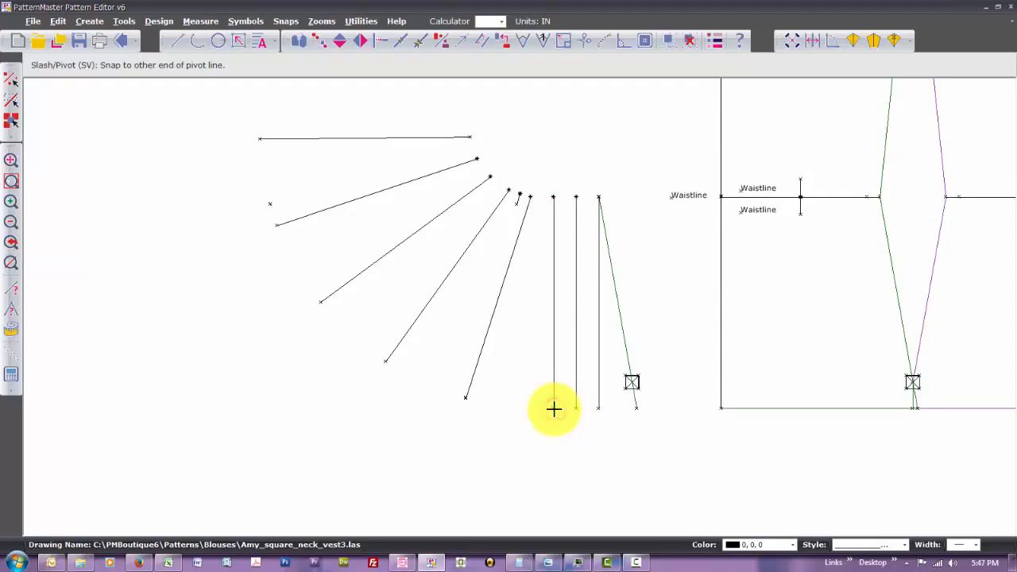
{"action": "left_click", "coordinate": [554, 409]}
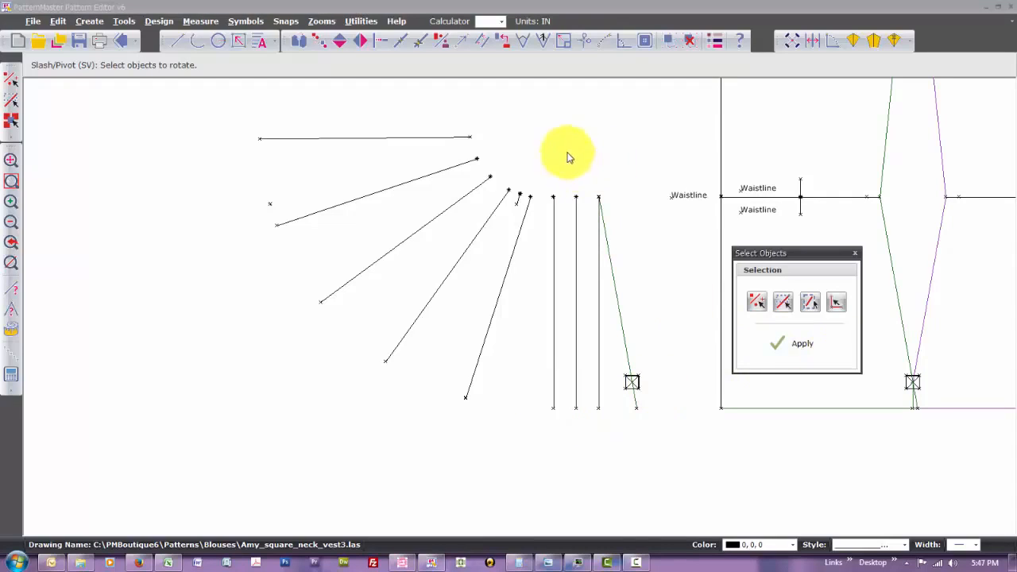
{"action": "mouse_move", "coordinate": [563, 94]}
{"action": "left_mouse_down"}
{"action": "mouse_move", "coordinate": [436, 504]}
{"action": "mouse_move", "coordinate": [200, 522]}
{"action": "mouse_move", "coordinate": [206, 463]}
{"action": "left_mouse_up"}
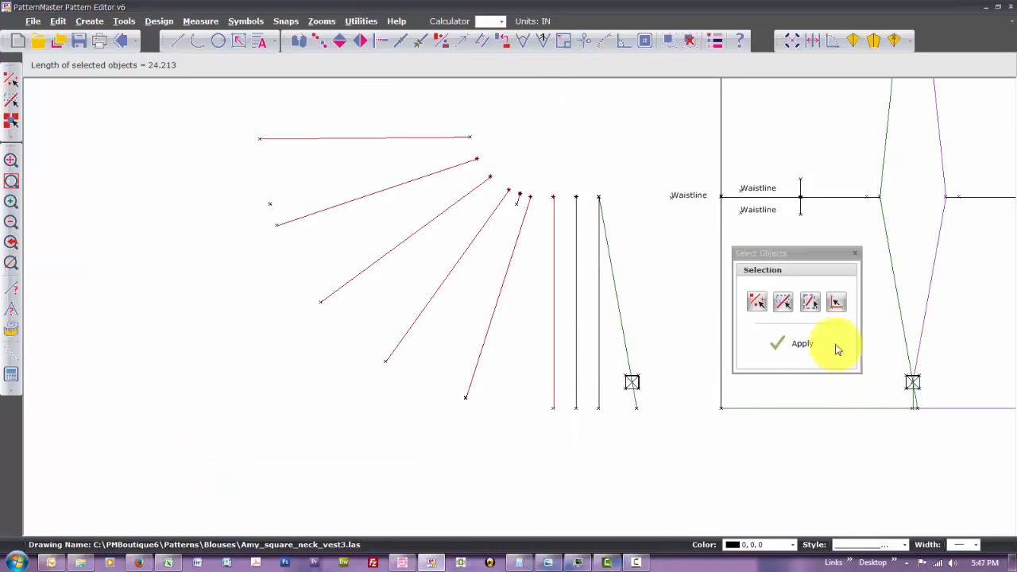
{"action": "left_click", "coordinate": [801, 342]}
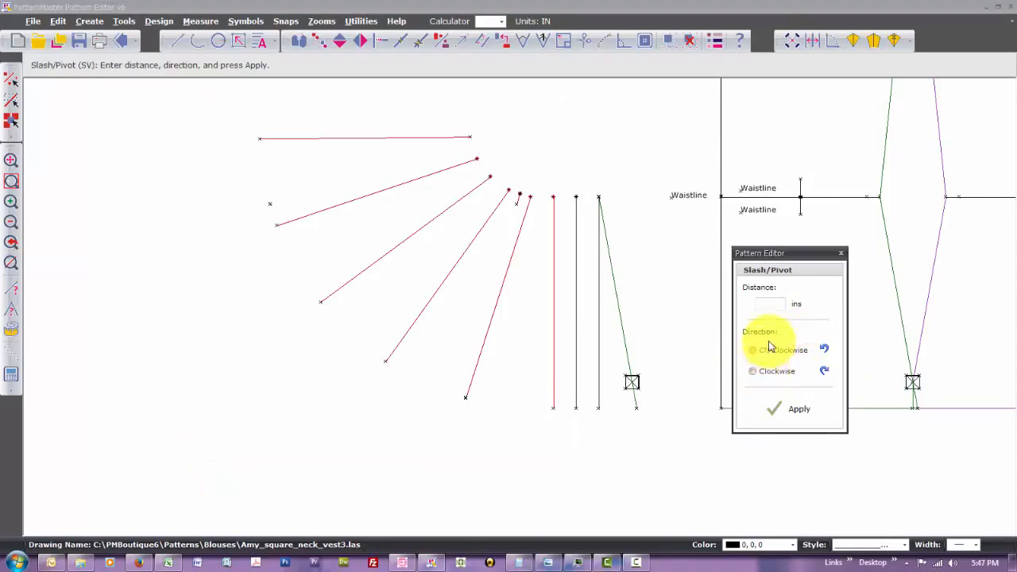
{"action": "left_click", "coordinate": [770, 303]}
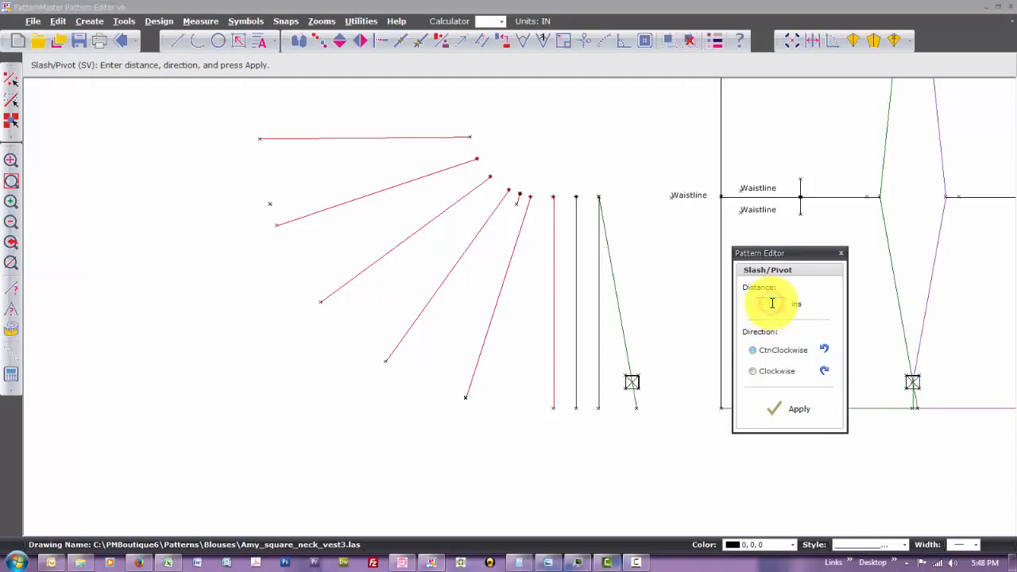
{"action": "left_click", "coordinate": [761, 372]}
{"action": "left_click", "coordinate": [795, 409]}
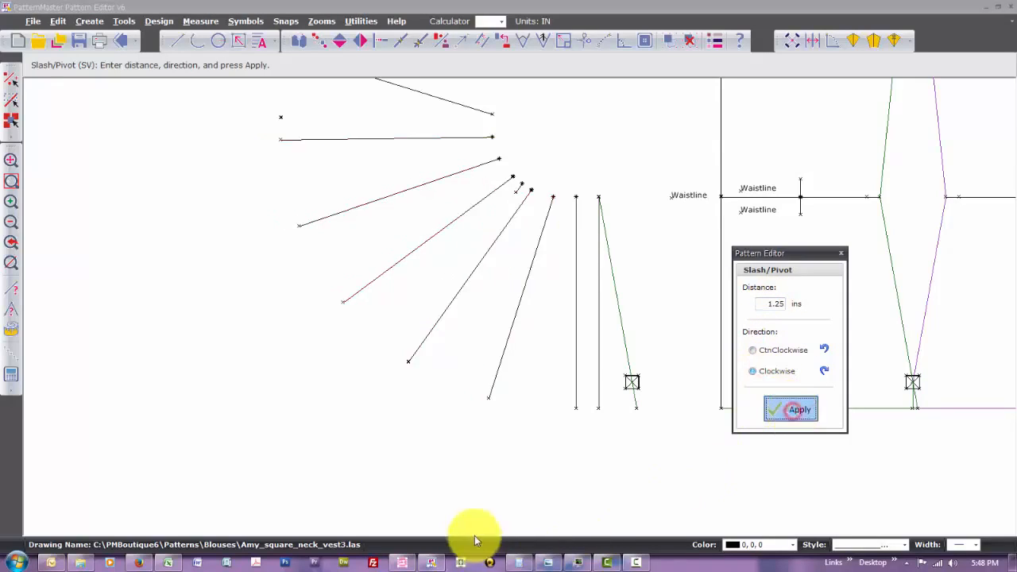
{"action": "scroll", "coordinate": [473, 534], "scroll_direction": "up", "scroll_amount": 3}
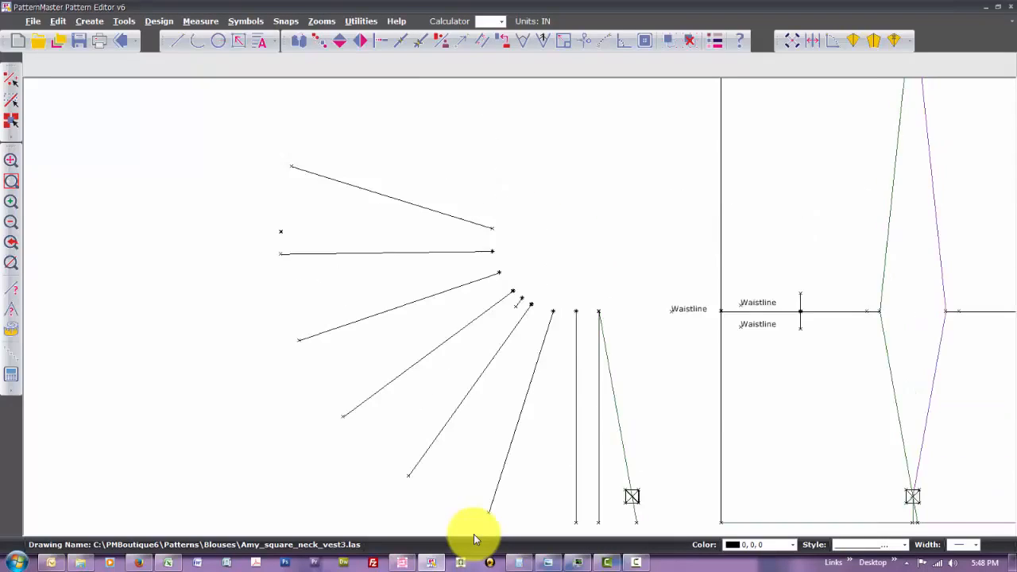
{"action": "key", "text": "s"}
{"action": "key", "text": "v"}
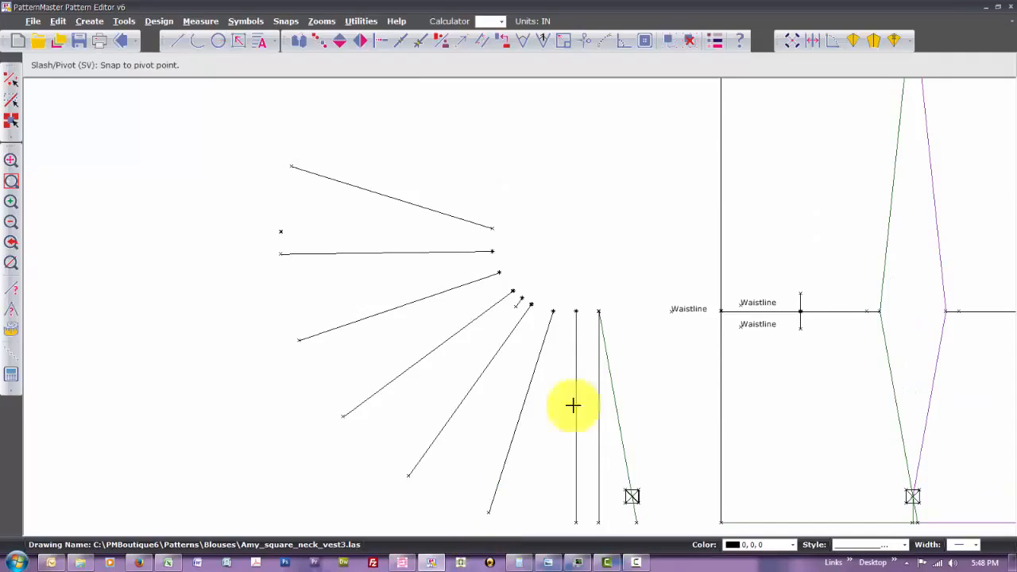
Pivot the fan lines about the next vertical slash line 1.25 in clockwise
{"action": "left_click", "coordinate": [576, 310]}
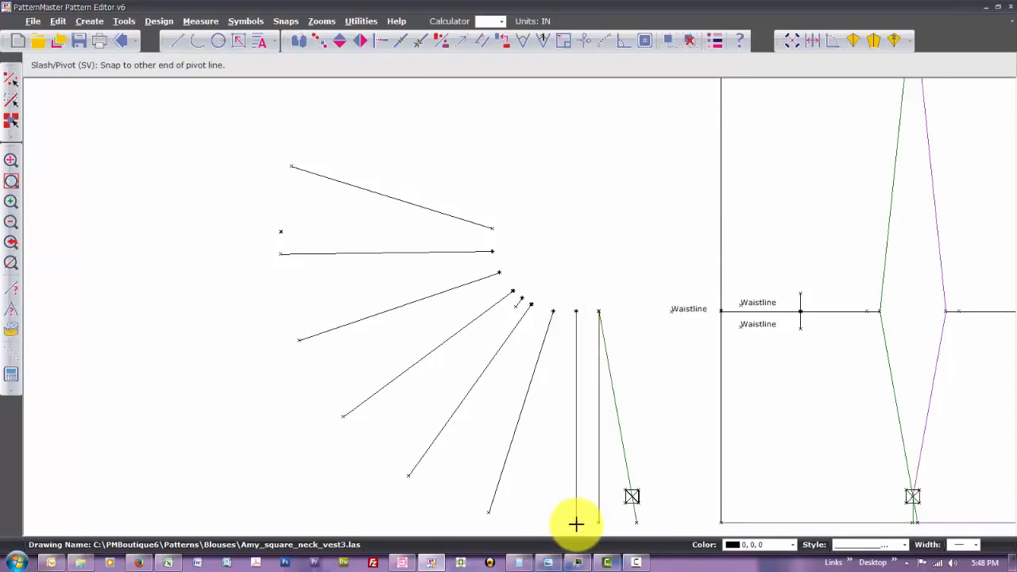
{"action": "left_click", "coordinate": [577, 524]}
{"action": "left_click", "coordinate": [588, 159]}
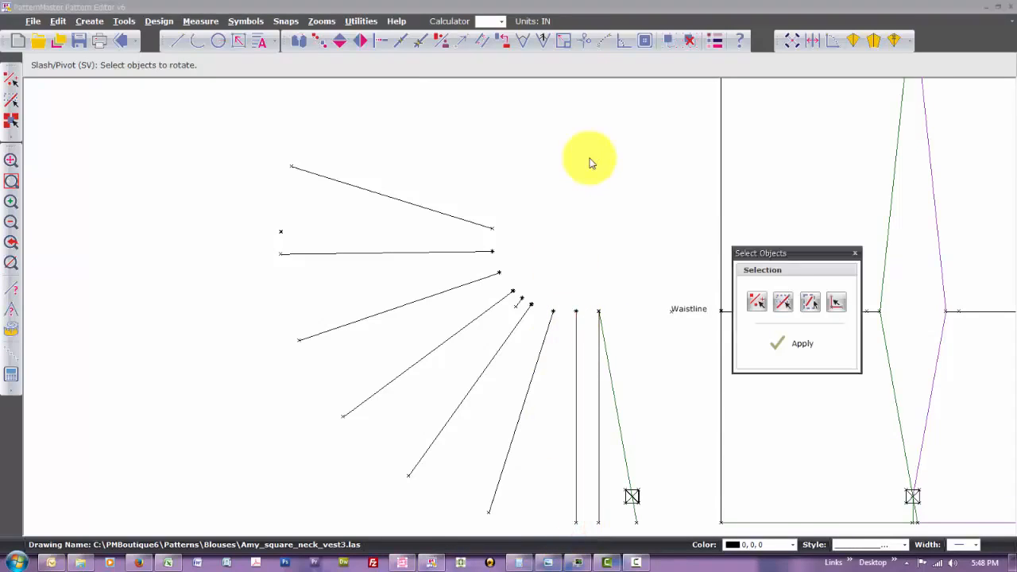
{"action": "left_click_drag", "start_coordinate": [589, 159], "coordinate": [176, 547]}
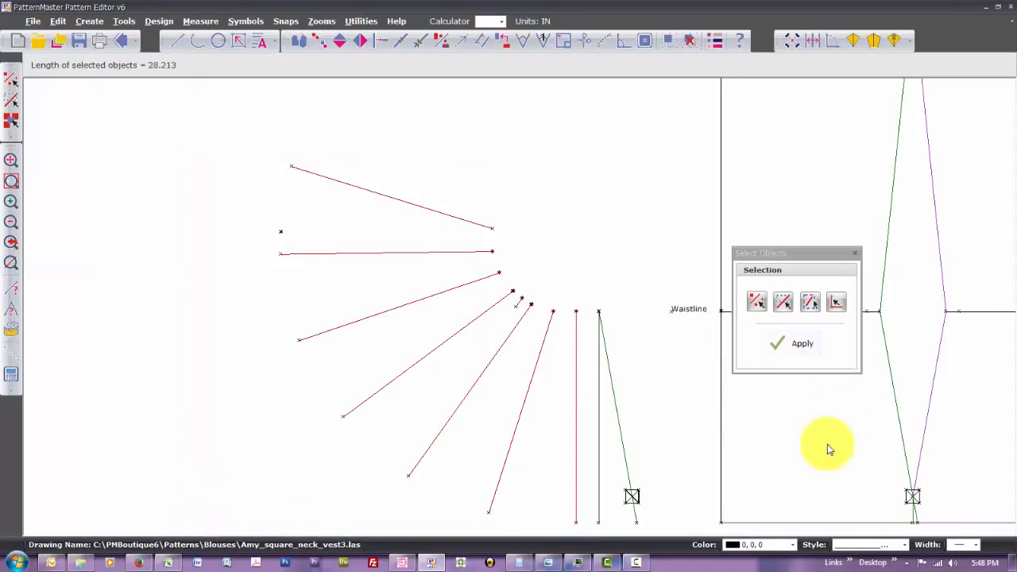
{"action": "left_click", "coordinate": [810, 343]}
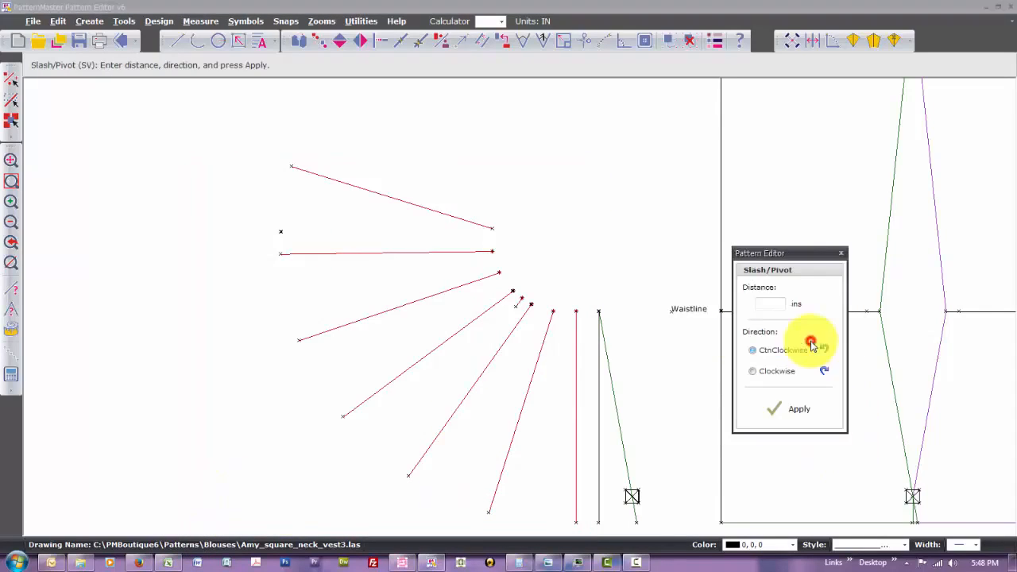
{"action": "left_click", "coordinate": [776, 302]}
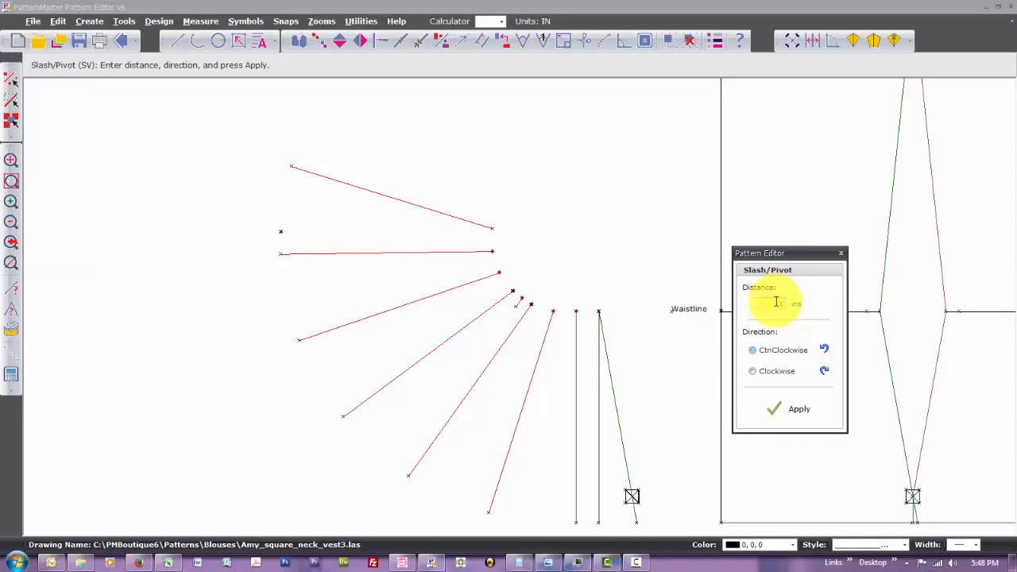
{"action": "left_click", "coordinate": [773, 371]}
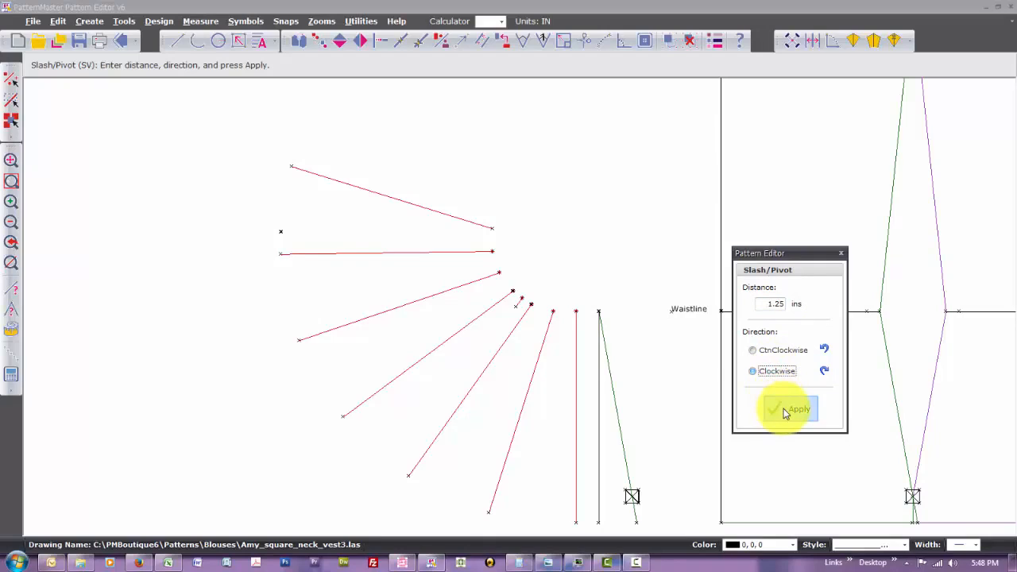
{"action": "left_click", "coordinate": [783, 409]}
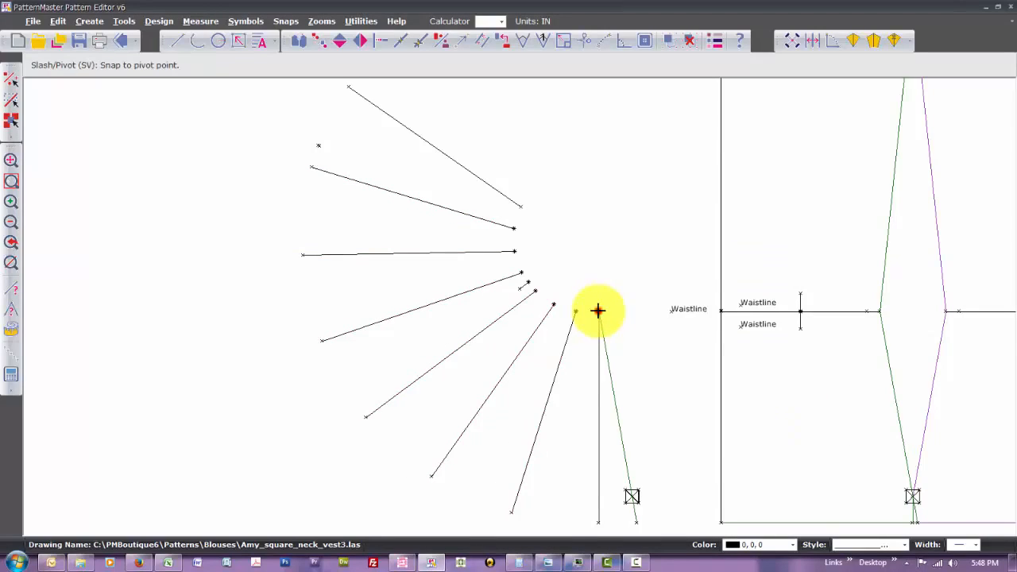
Pivot the slash lines 1.25 in clockwise about the seventh line, excluding the slanted green line
{"action": "left_click", "coordinate": [598, 310]}
{"action": "left_click", "coordinate": [598, 522]}
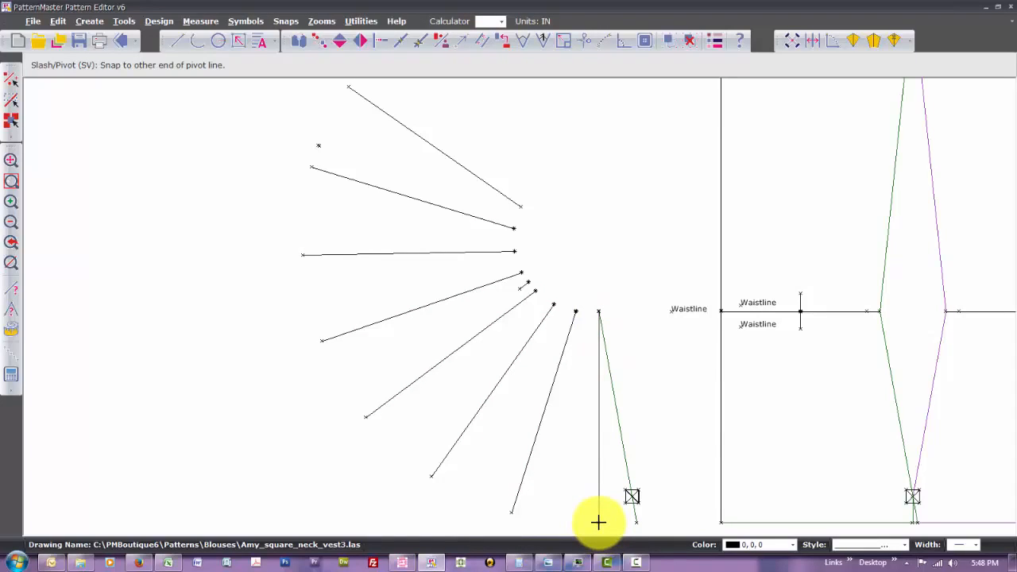
{"action": "left_click", "coordinate": [598, 522]}
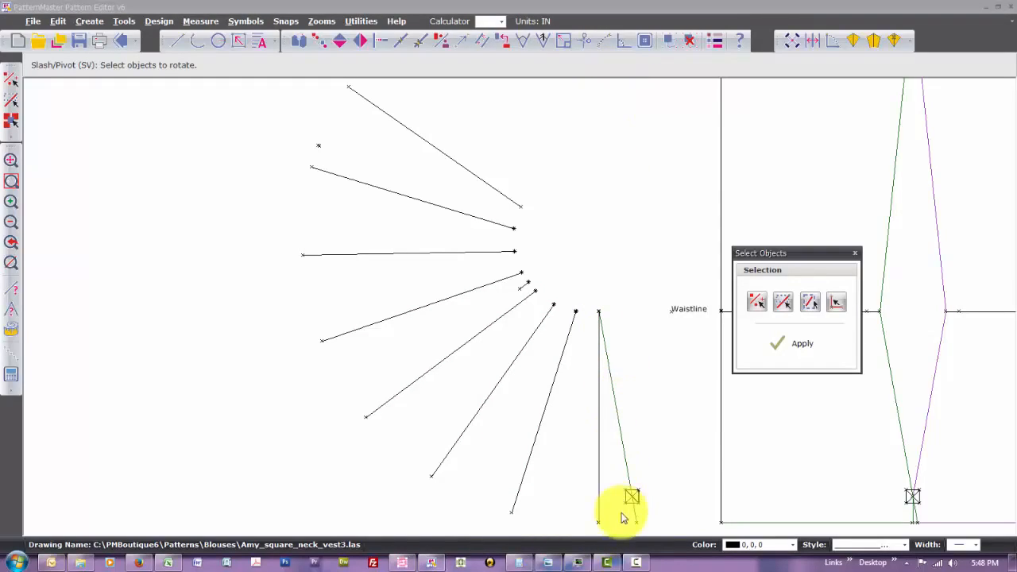
{"action": "left_click_drag", "start_coordinate": [612, 534], "coordinate": [155, 84]}
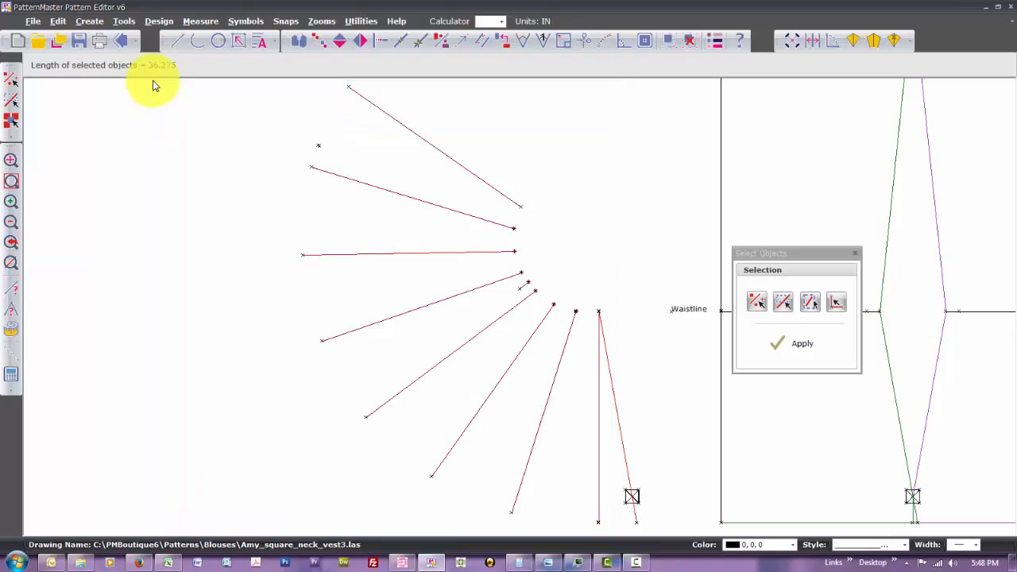
{"action": "left_click", "coordinate": [621, 449]}
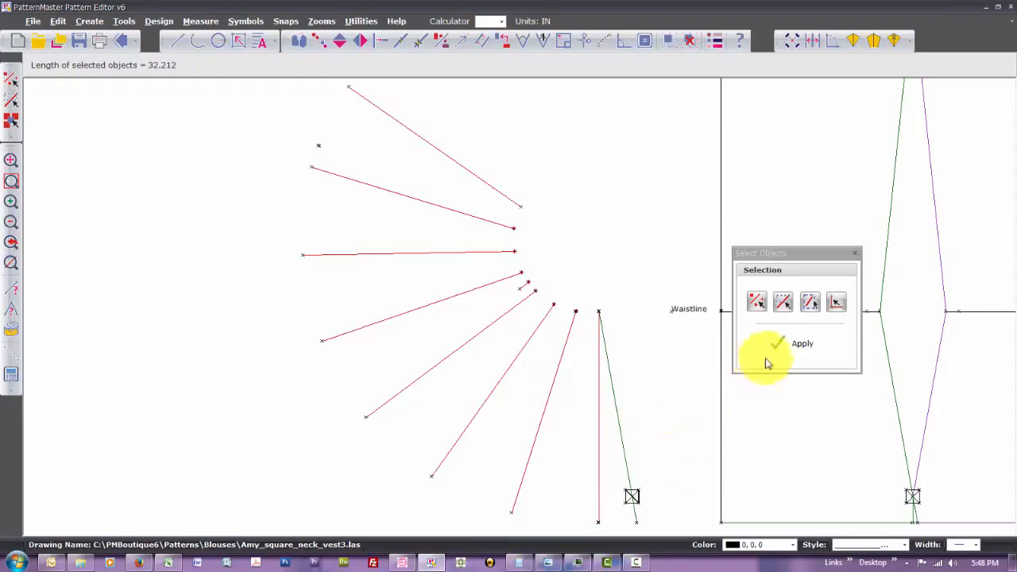
{"action": "left_click", "coordinate": [797, 344]}
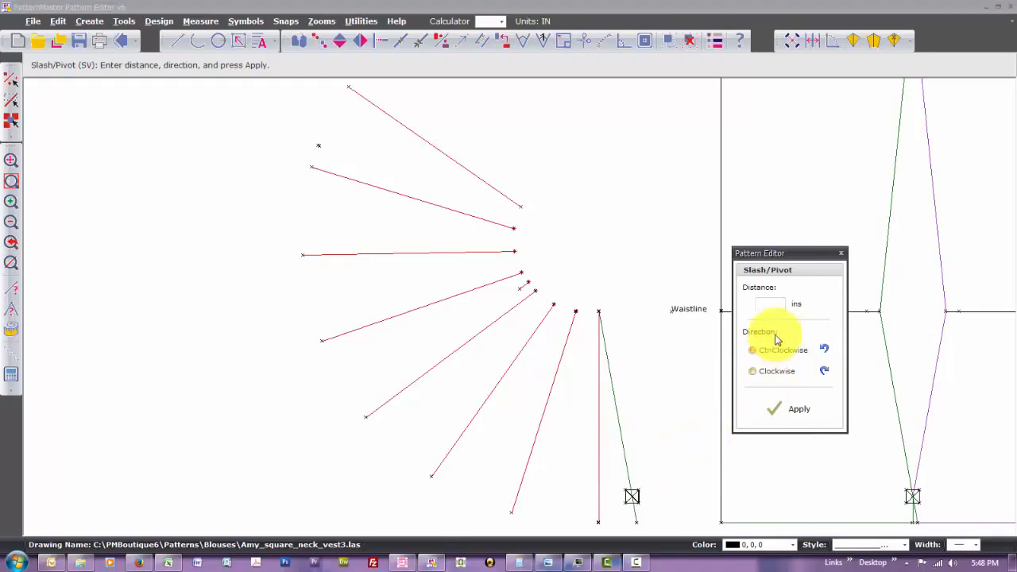
{"action": "left_click", "coordinate": [777, 304]}
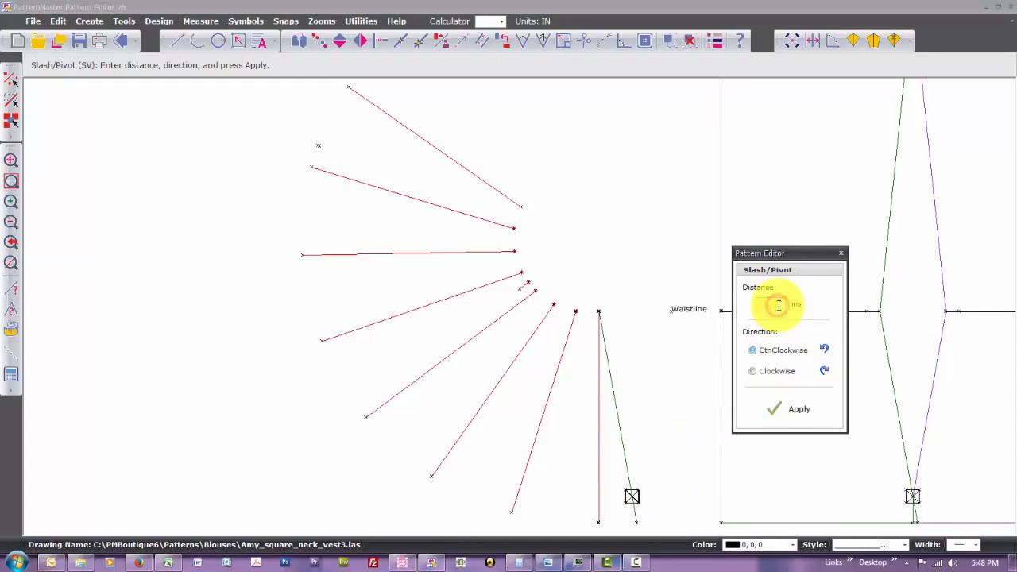
{"action": "left_click", "coordinate": [777, 371]}
{"action": "left_click", "coordinate": [783, 412]}
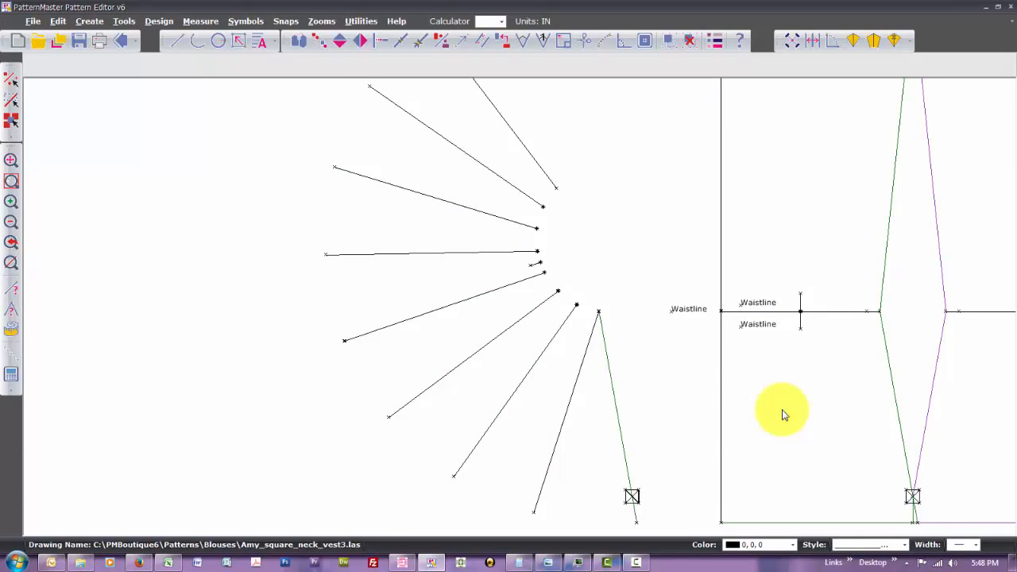
Move the fan of slash lines and its Waistline label left, clear of the bodice
{"action": "scroll", "coordinate": [782, 414], "scroll_direction": "up", "scroll_amount": 2}
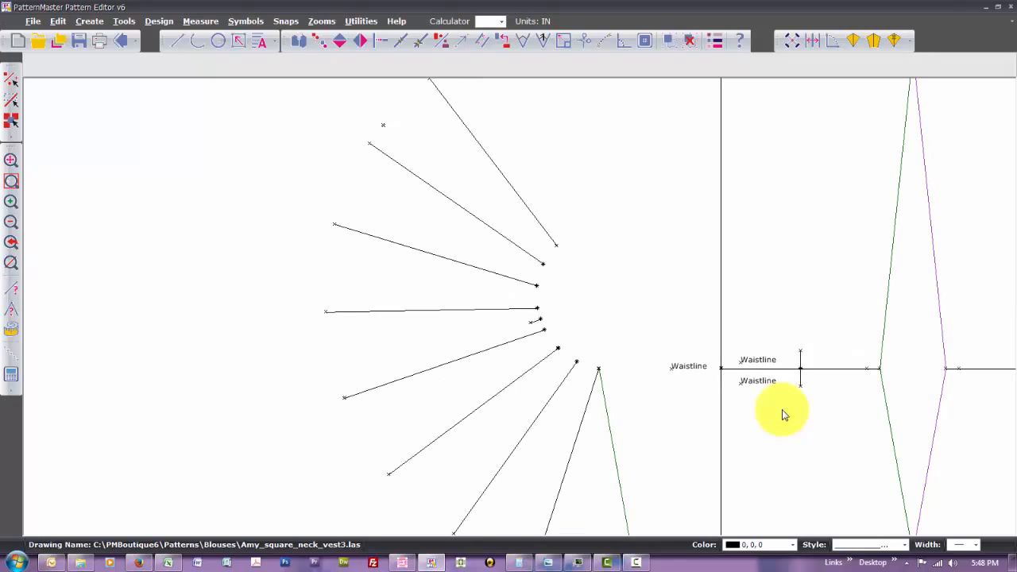
{"action": "scroll", "coordinate": [783, 414], "scroll_direction": "down", "scroll_amount": 1}
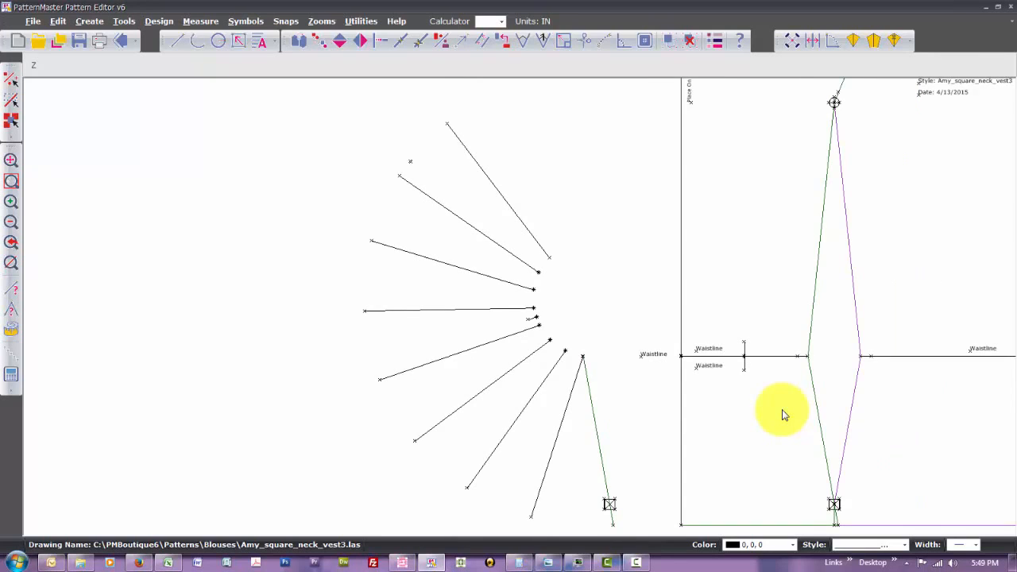
{"action": "scroll", "coordinate": [782, 414], "scroll_direction": "down", "scroll_amount": 2}
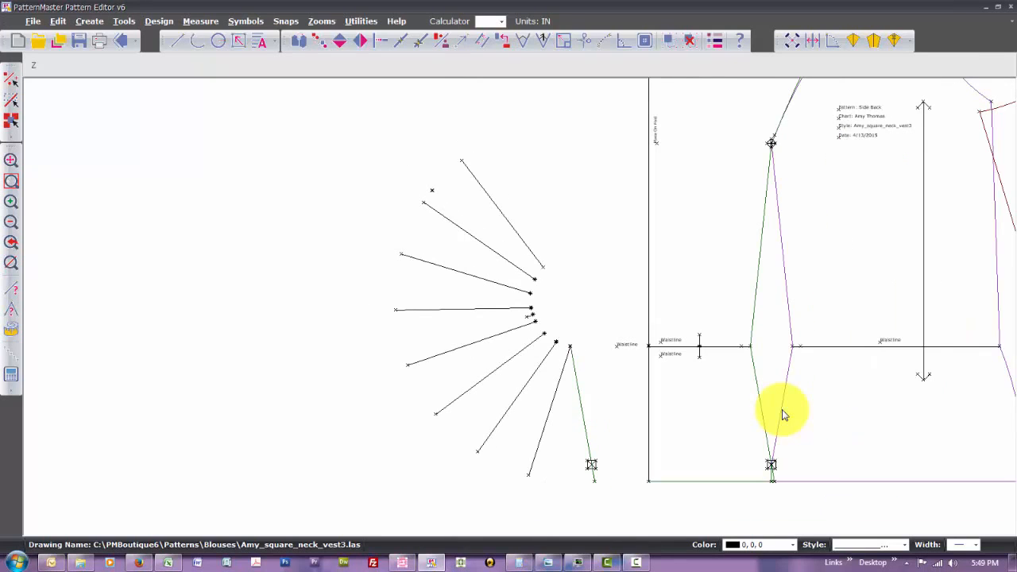
{"action": "left_click", "coordinate": [594, 161]}
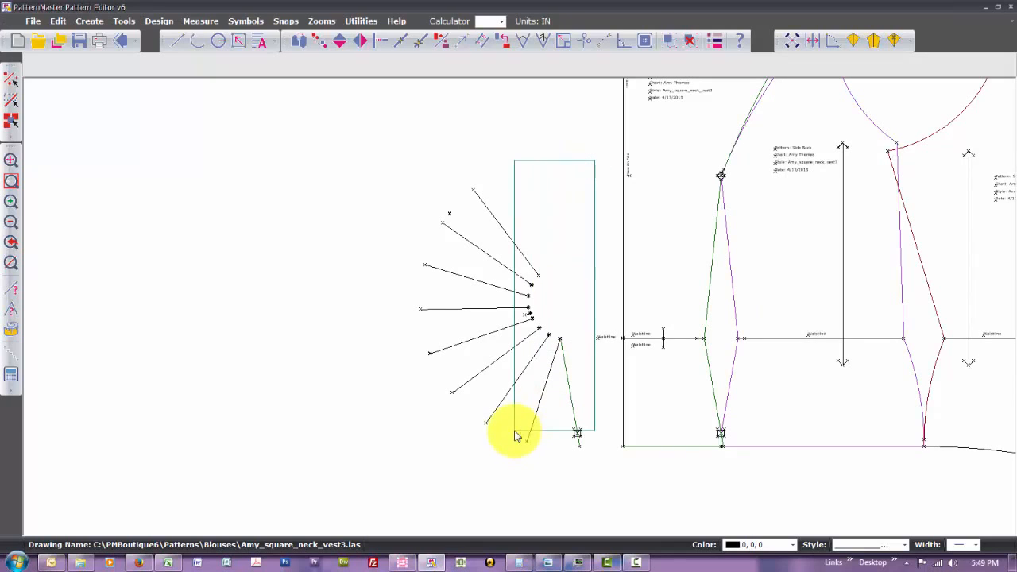
{"action": "left_click", "coordinate": [312, 495]}
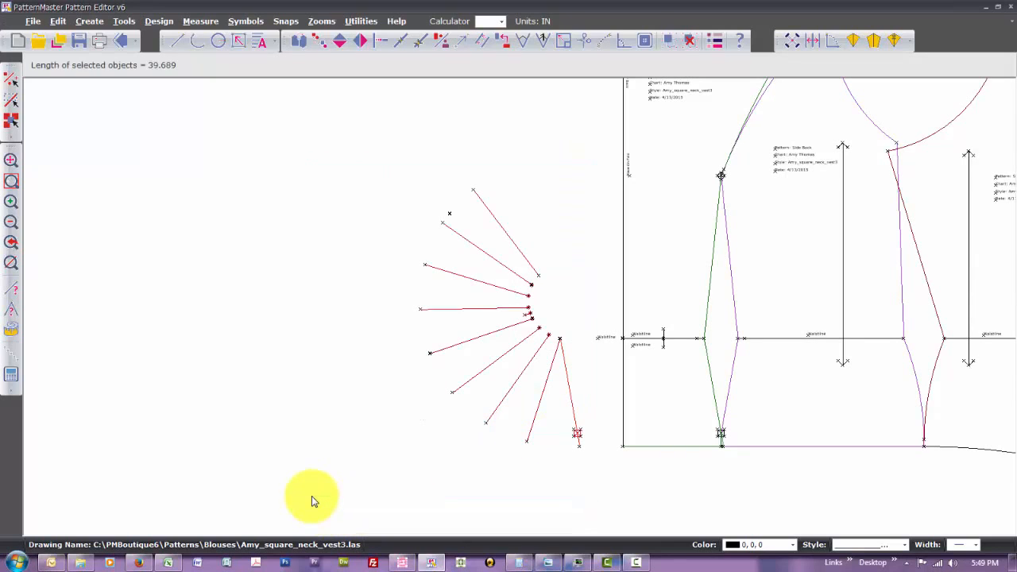
{"action": "left_click_drag", "start_coordinate": [589, 324], "coordinate": [604, 351]}
{"action": "left_click", "coordinate": [604, 341]}
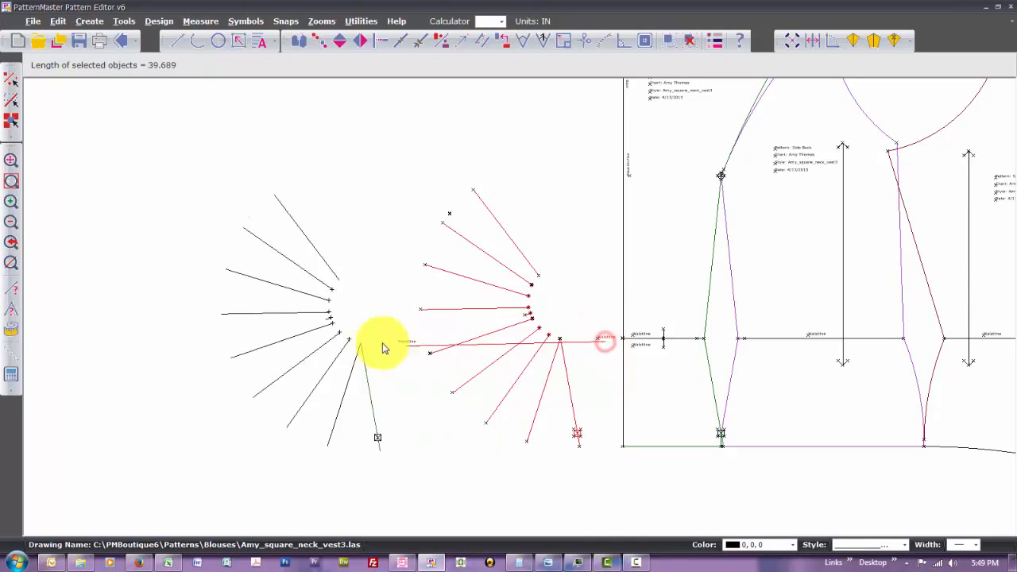
{"action": "left_click", "coordinate": [352, 337]}
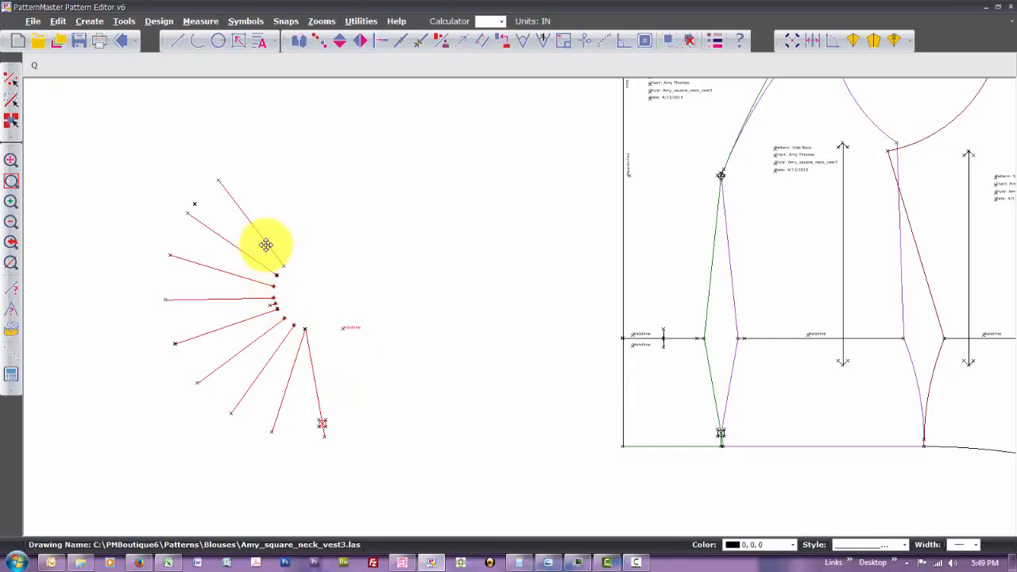
{"action": "left_click", "coordinate": [350, 164]}
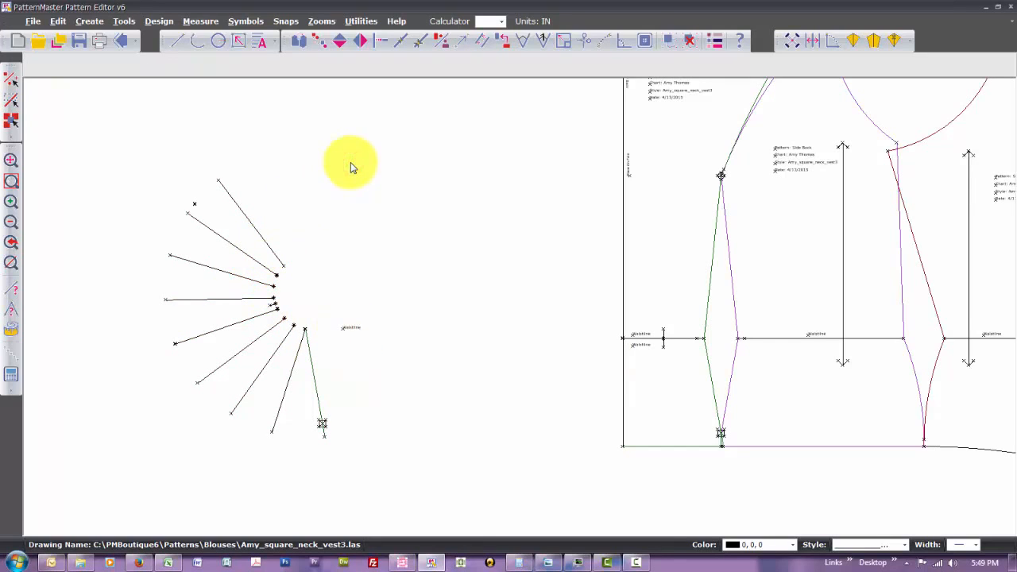
{"action": "left_click", "coordinate": [351, 164]}
Zoom into the fan of slash lines and clear the selection
{"action": "key", "text": "z"}
{"action": "key", "text": "w"}
{"action": "left_click_drag", "start_coordinate": [263, 226], "coordinate": [332, 358]}
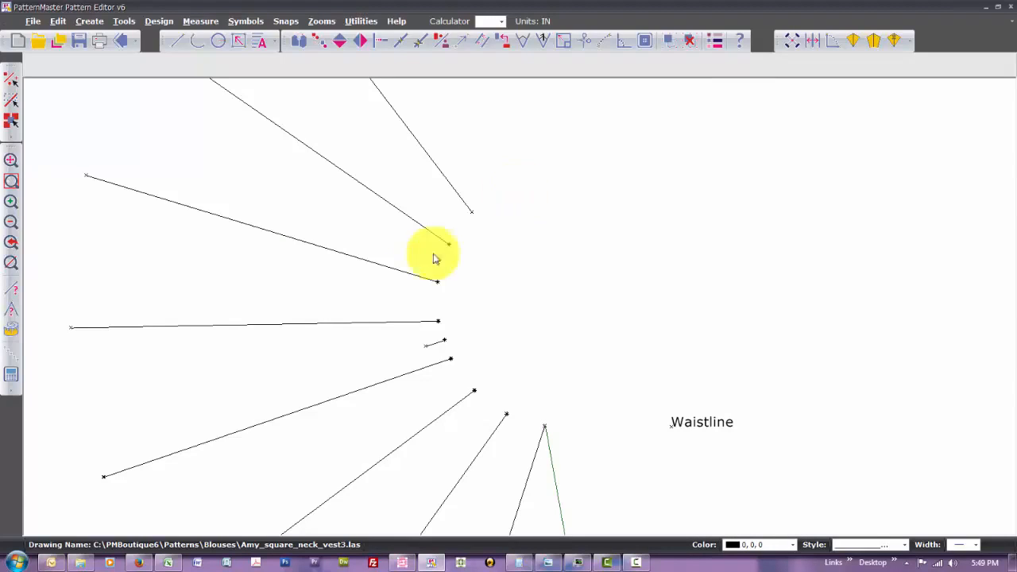
{"action": "left_click_drag", "start_coordinate": [421, 157], "coordinate": [609, 448]}
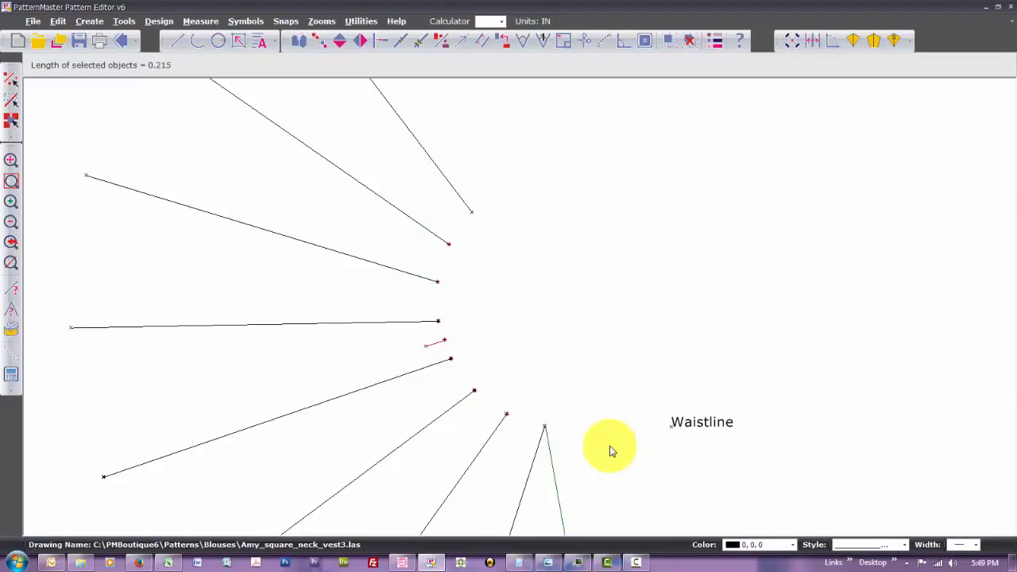
{"action": "left_click", "coordinate": [432, 343]}
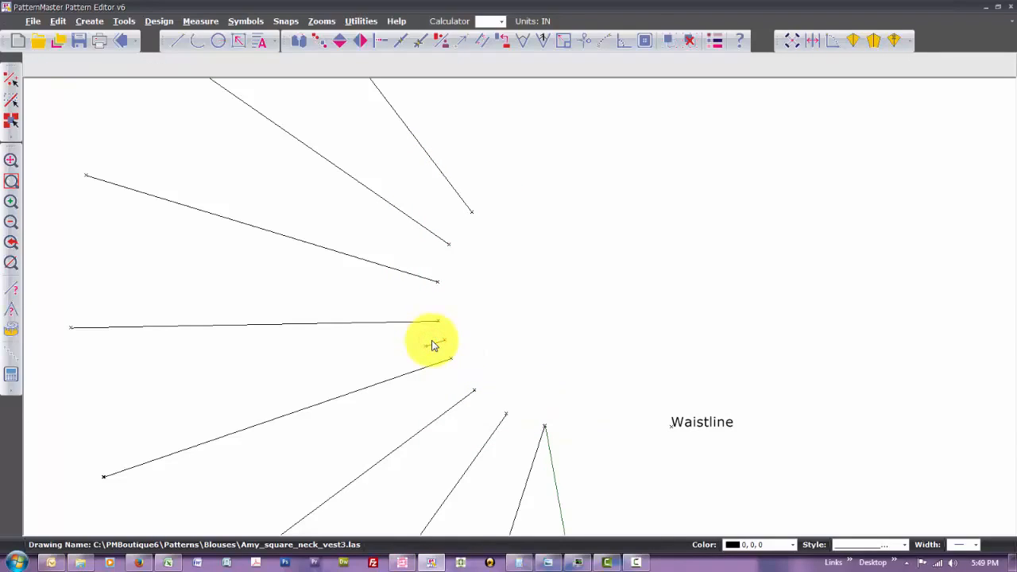
Draw the waistline arc from the top slash's inner end to the green line's top
{"action": "key", "text": "r"}
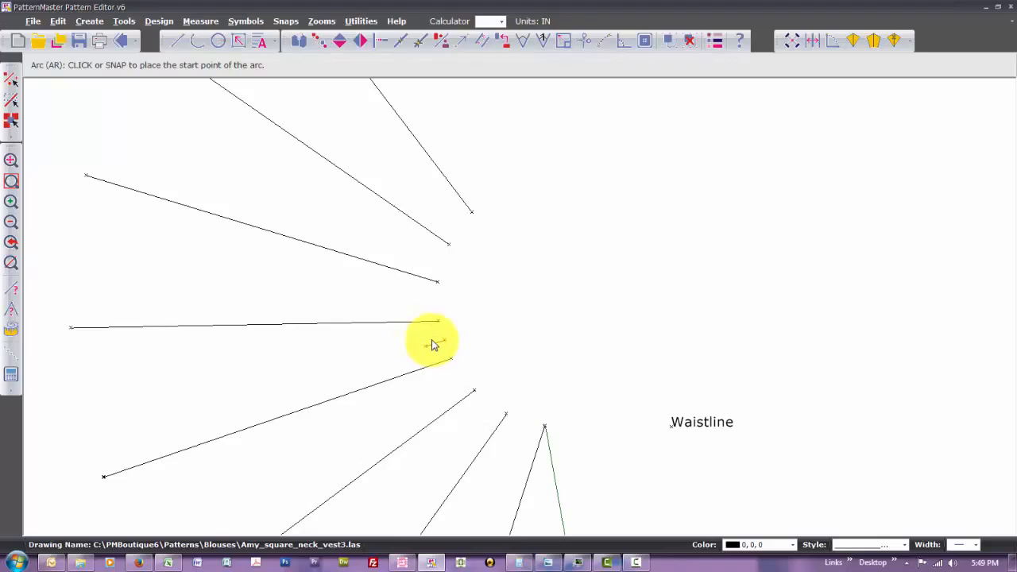
{"action": "left_click", "coordinate": [472, 212]}
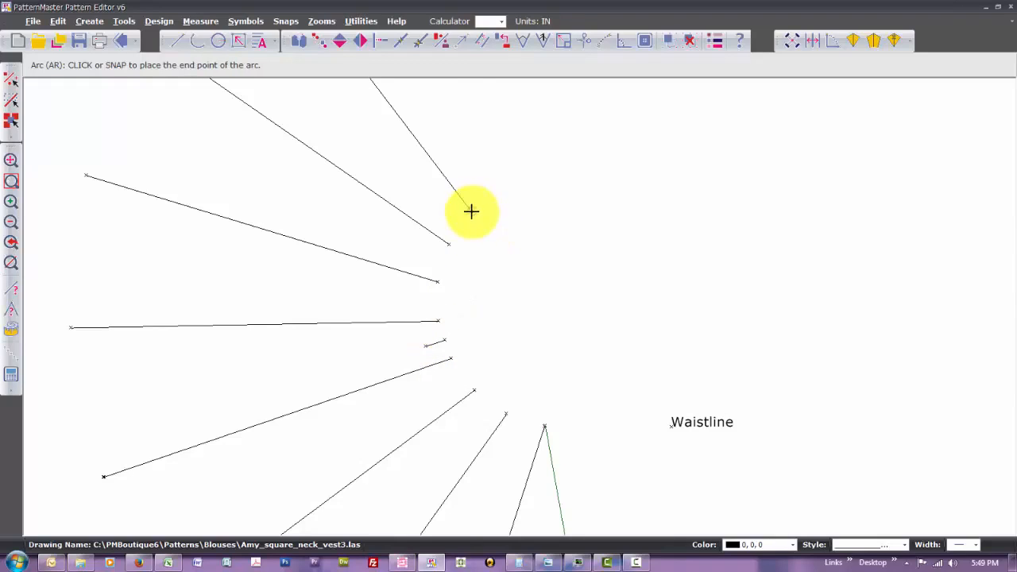
{"action": "left_click", "coordinate": [545, 426]}
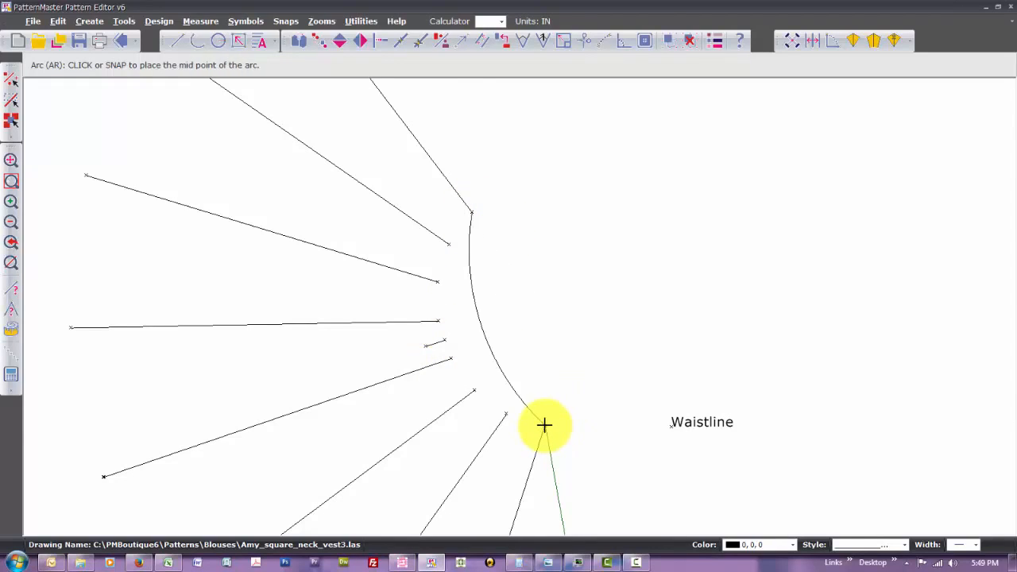
{"action": "left_click", "coordinate": [450, 358]}
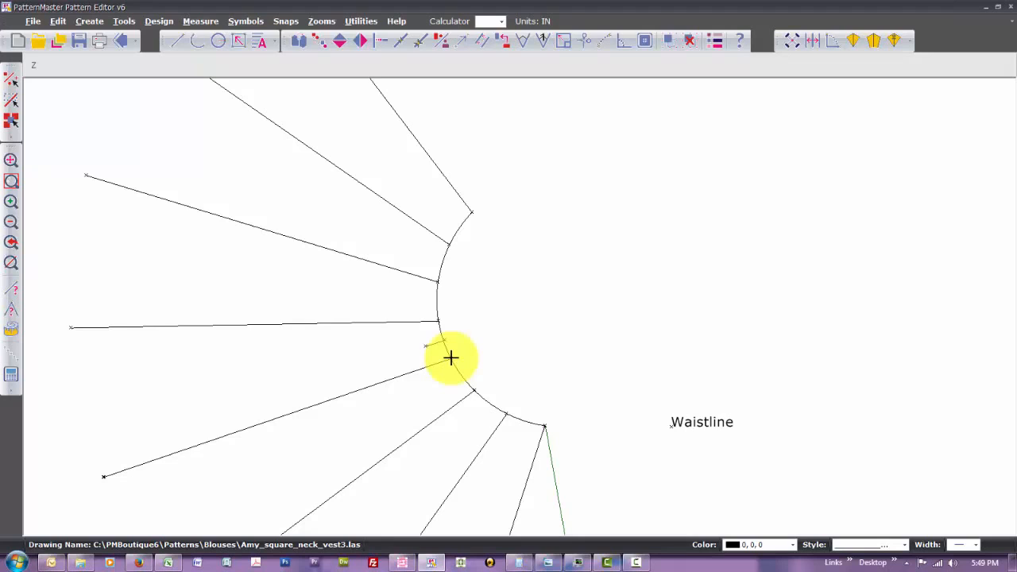
{"action": "scroll", "coordinate": [450, 358], "scroll_direction": "down", "scroll_amount": 1}
{"action": "scroll", "coordinate": [451, 359], "scroll_direction": "down", "scroll_amount": 1}
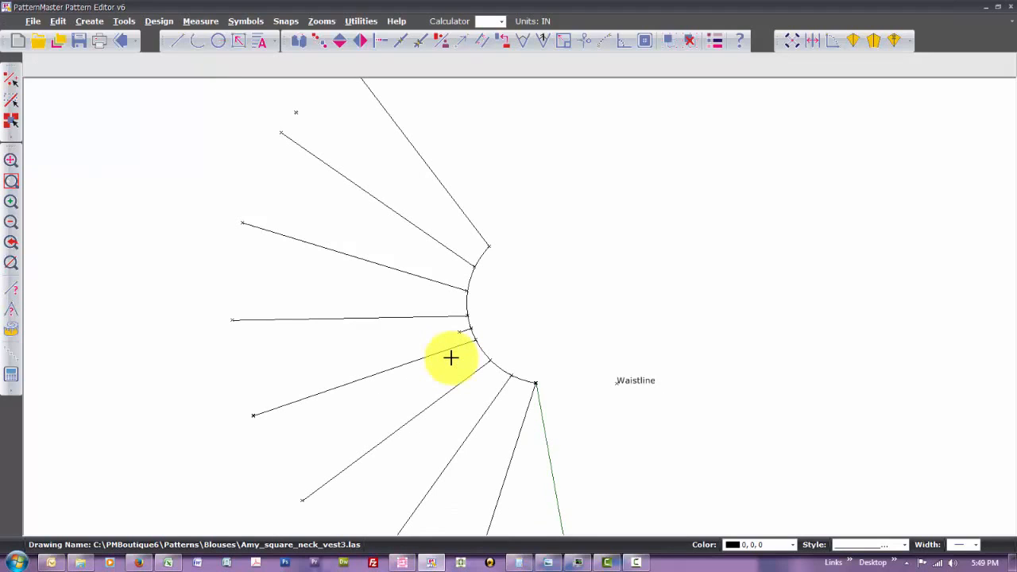
{"action": "scroll", "coordinate": [450, 358], "scroll_direction": "down", "scroll_amount": 1}
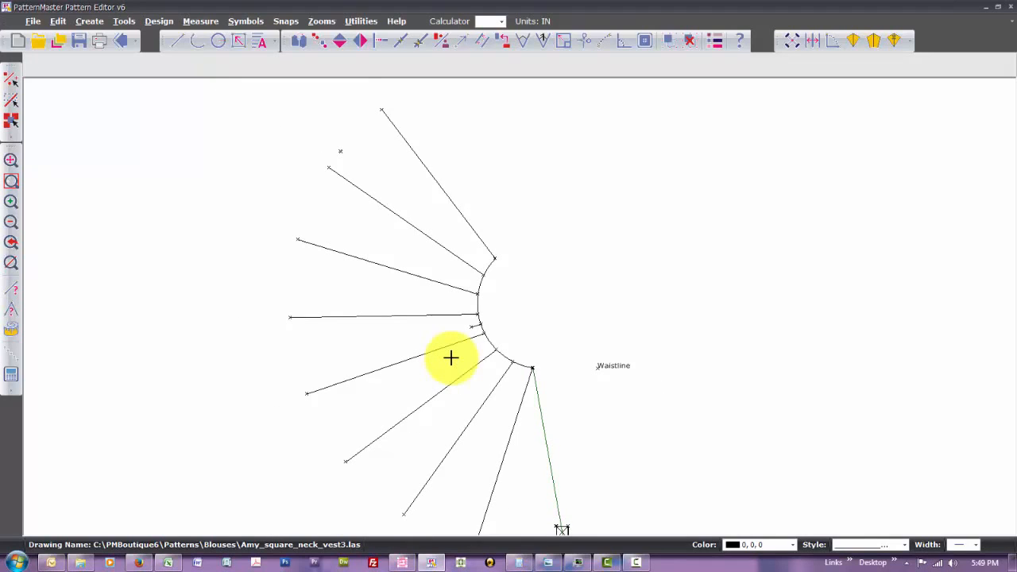
{"action": "scroll", "coordinate": [451, 359], "scroll_direction": "down", "scroll_amount": 1}
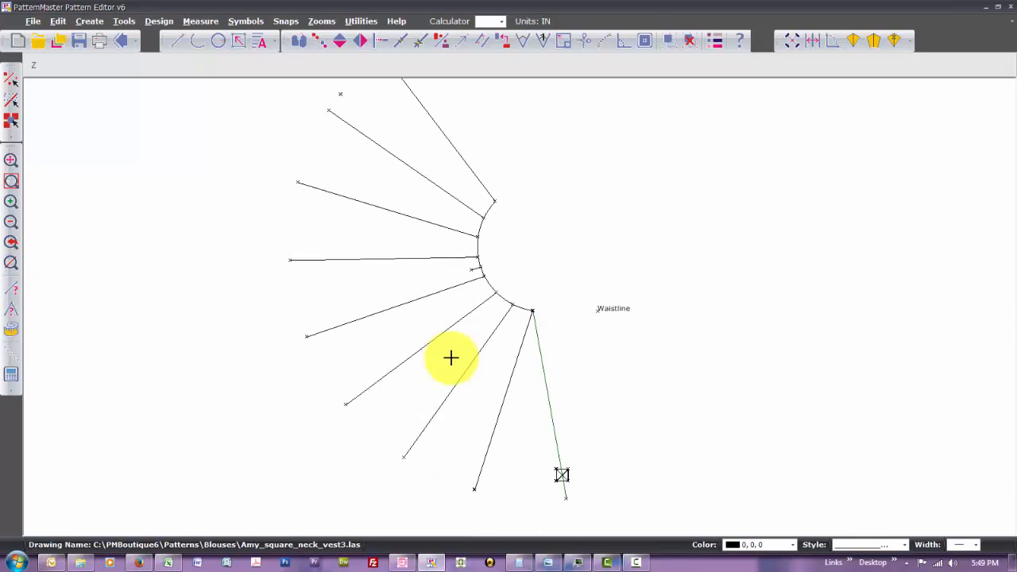
{"action": "scroll", "coordinate": [450, 359], "scroll_direction": "down", "scroll_amount": 1}
{"action": "key", "text": "a"}
{"action": "key", "text": "r"}
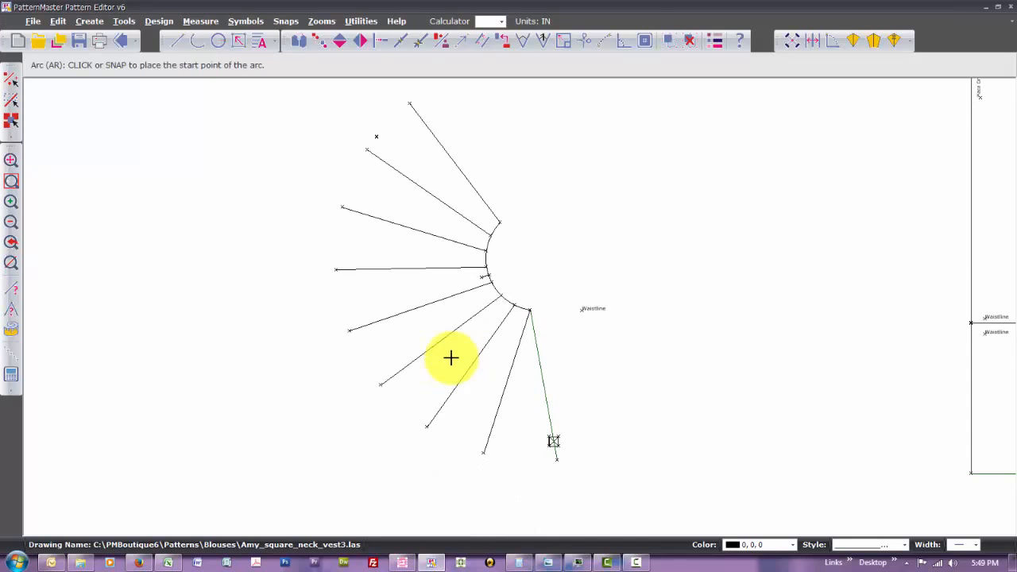
Draw the hem arc through the slash lines' outer ends and select the whole peplum outline
{"action": "left_click", "coordinate": [410, 101]}
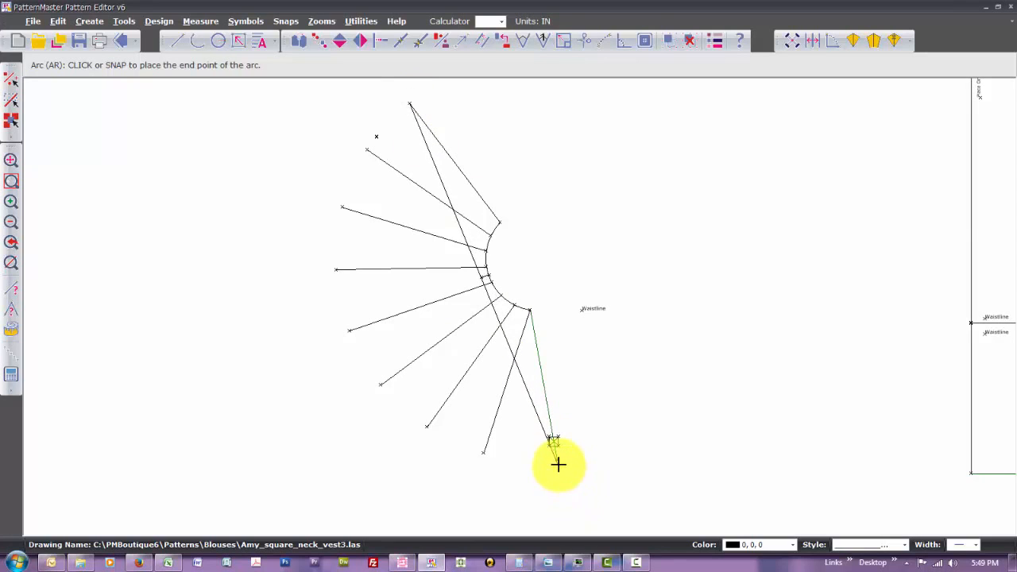
{"action": "left_click", "coordinate": [556, 459]}
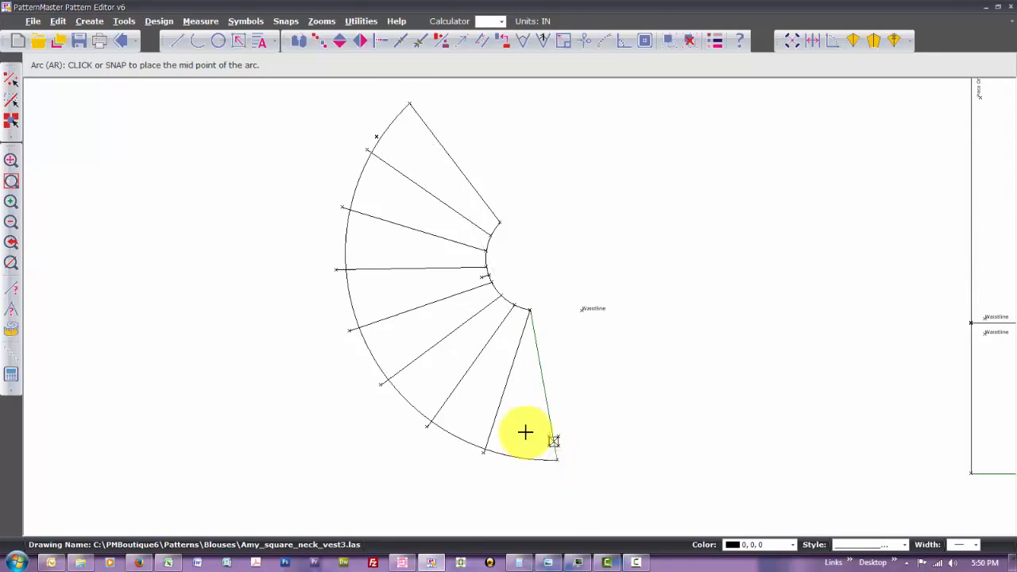
{"action": "left_click", "coordinate": [379, 387]}
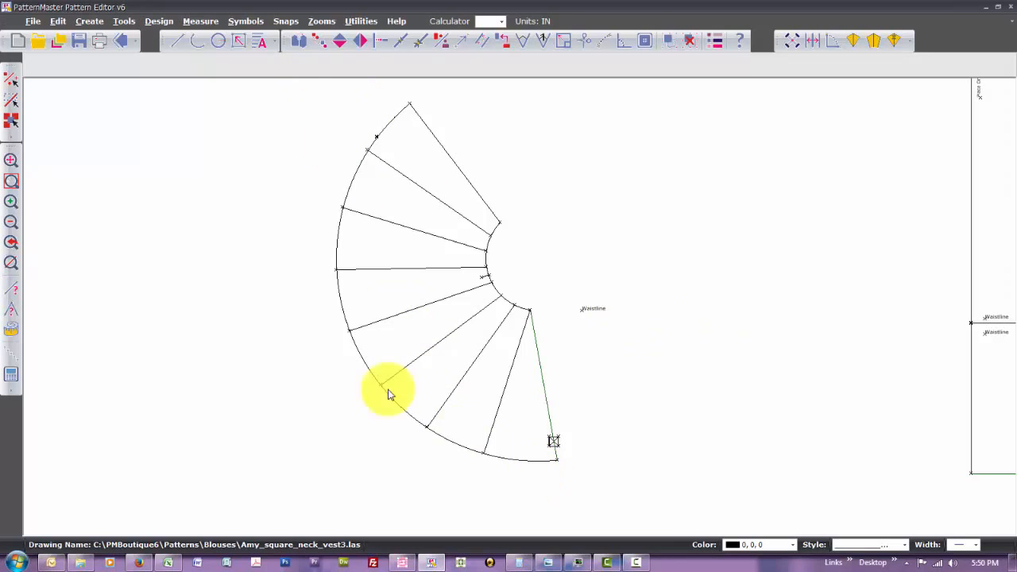
{"action": "left_click_drag", "start_coordinate": [304, 84], "coordinate": [564, 496]}
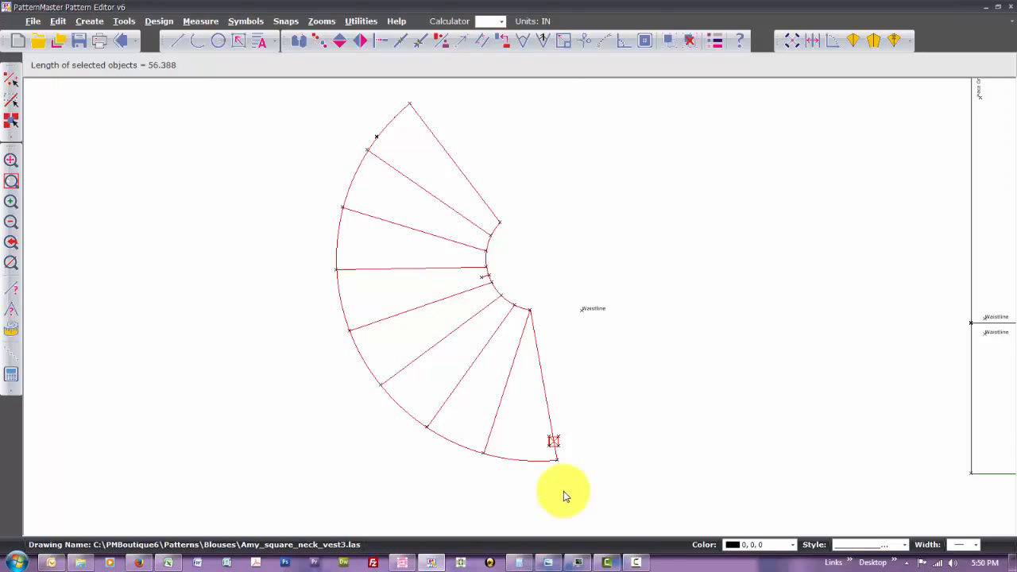
Group the peplum lines and rotate the piece about its centre so the fan opens the other way
{"action": "key", "text": "ctrl+g"}
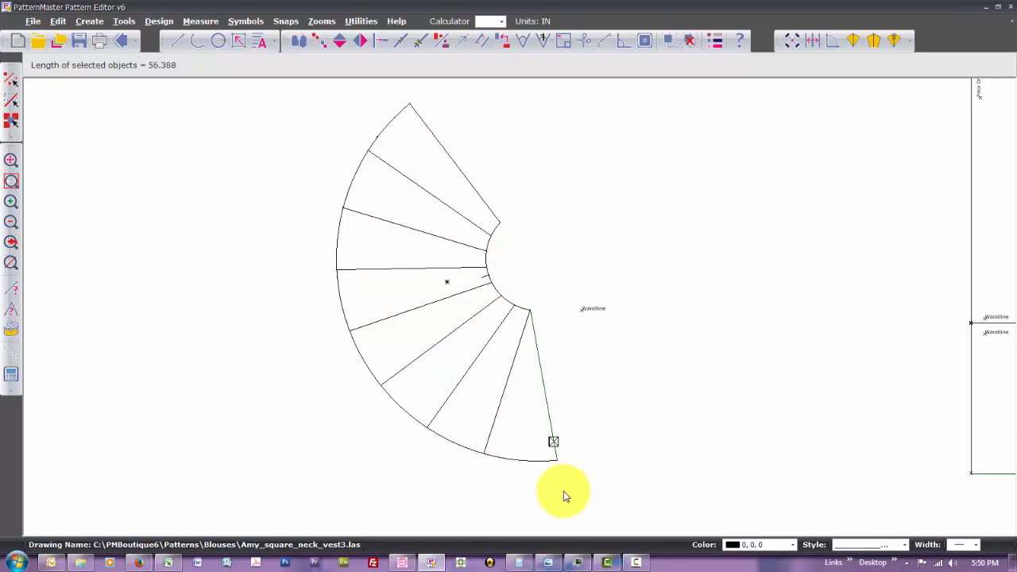
{"action": "left_click", "coordinate": [418, 316]}
{"action": "key", "text": "r"}
{"action": "key", "text": "o"}
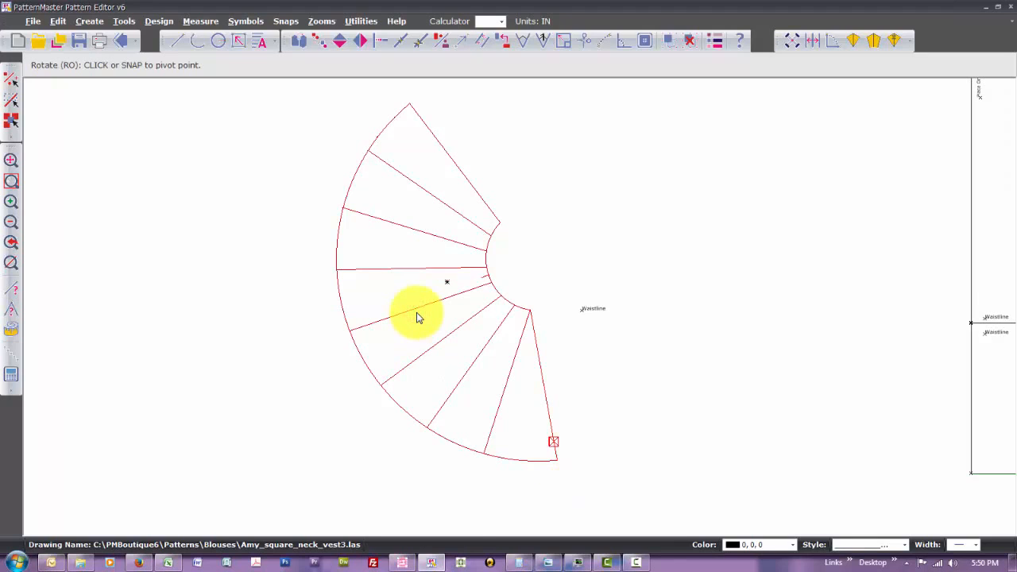
{"action": "left_click", "coordinate": [446, 282]}
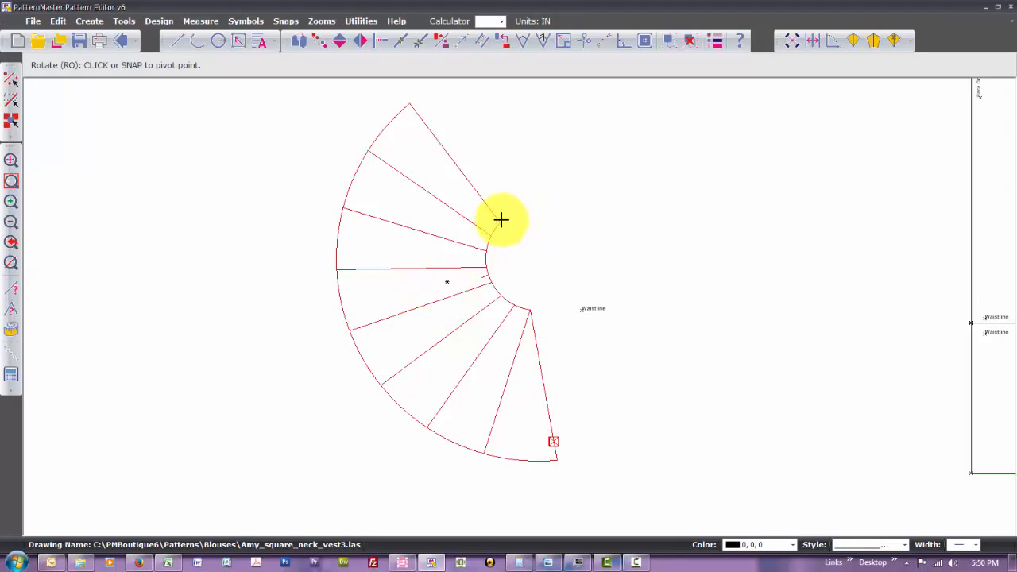
{"action": "left_click", "coordinate": [447, 282]}
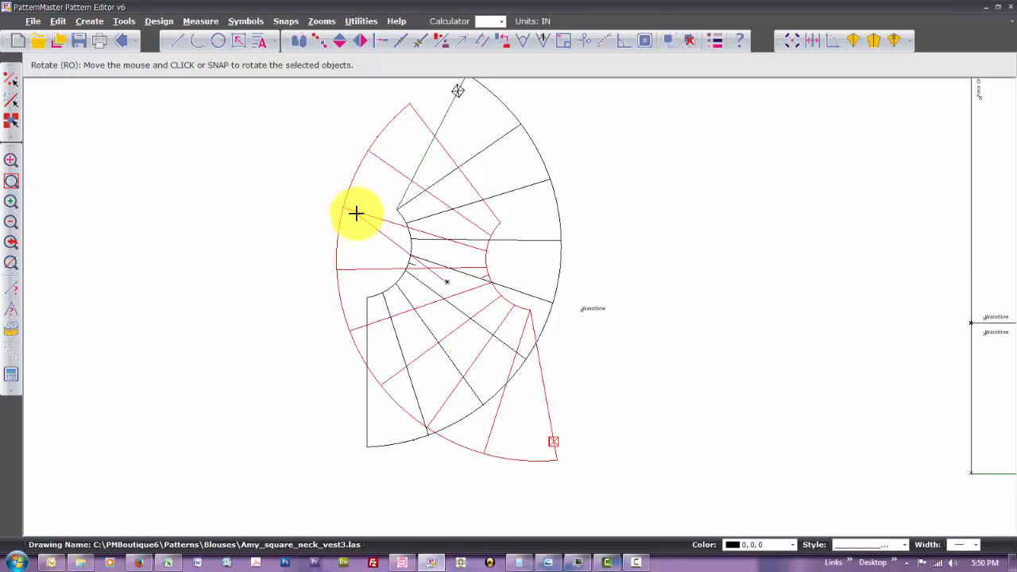
{"action": "left_click", "coordinate": [356, 213]}
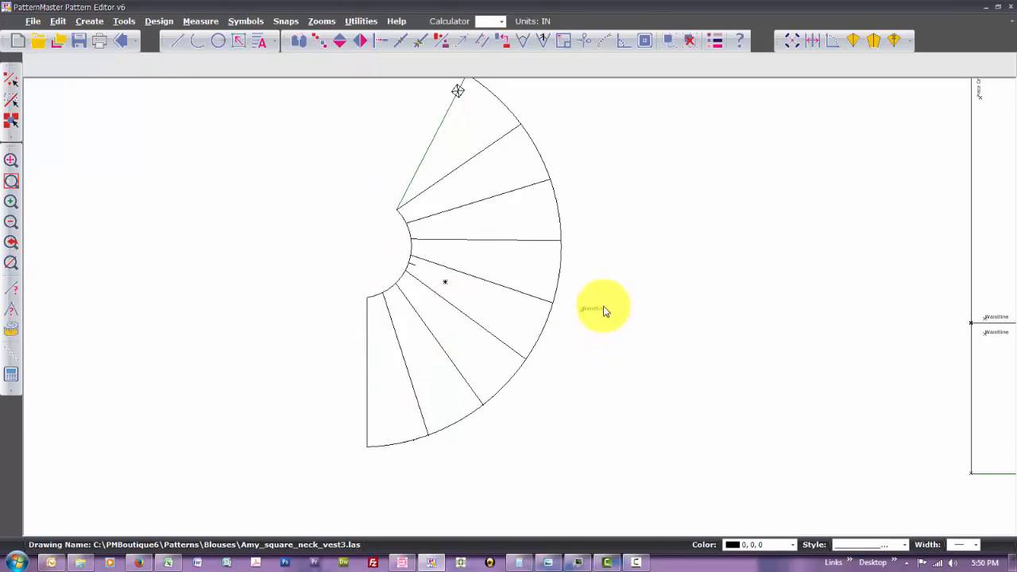
{"action": "left_click_drag", "start_coordinate": [572, 298], "coordinate": [645, 347]}
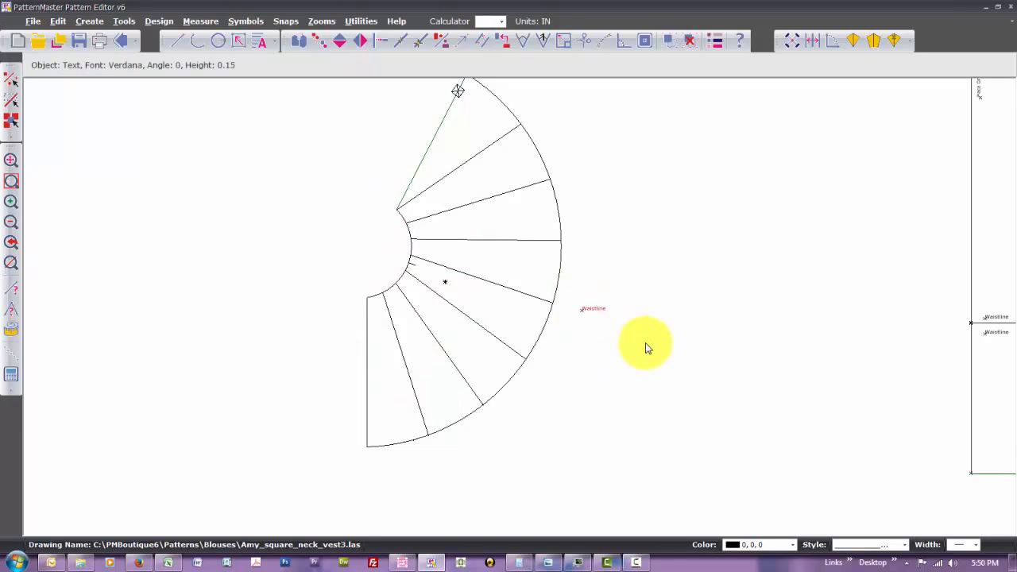
Rotate the Waistline label and move it onto the peplum's waist curve
{"action": "key", "text": "r"}
{"action": "key", "text": "o"}
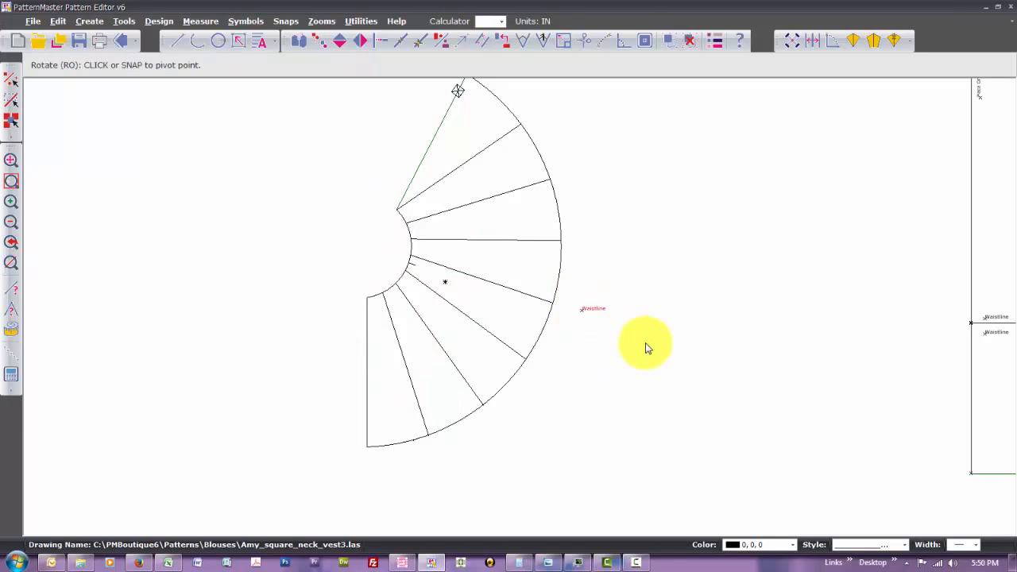
{"action": "left_click", "coordinate": [582, 312]}
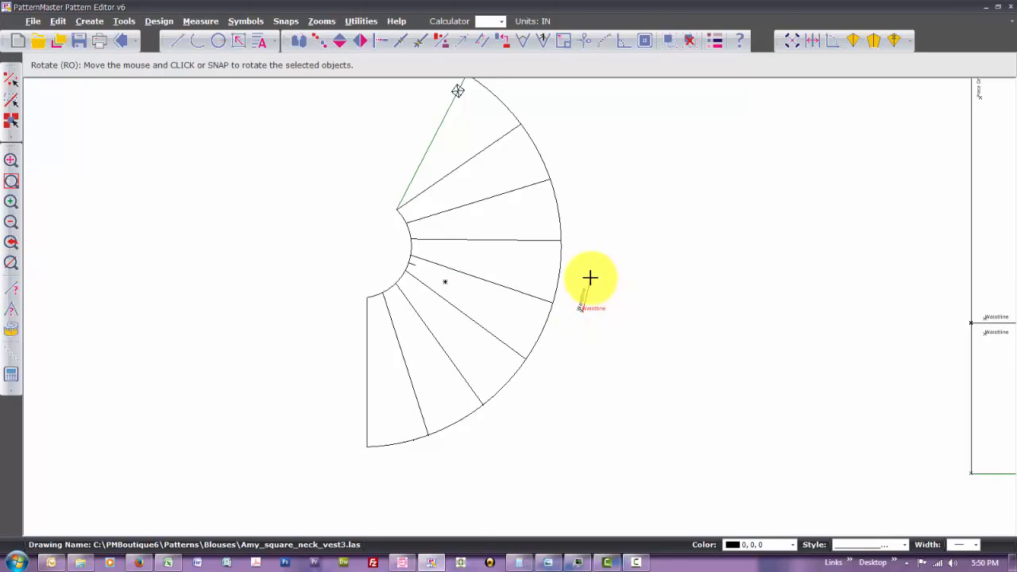
{"action": "left_click", "coordinate": [590, 277]}
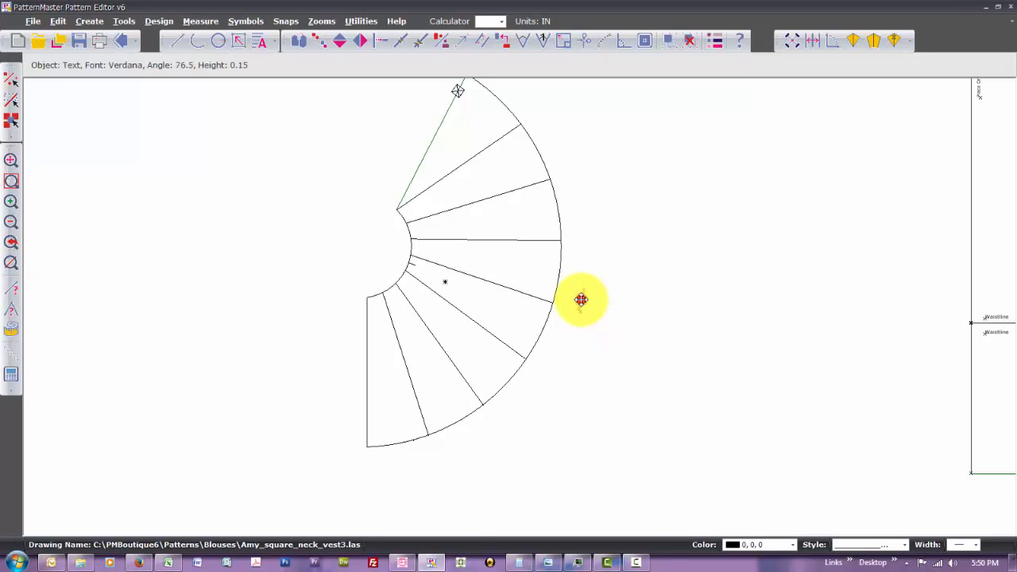
{"action": "left_click", "coordinate": [581, 298]}
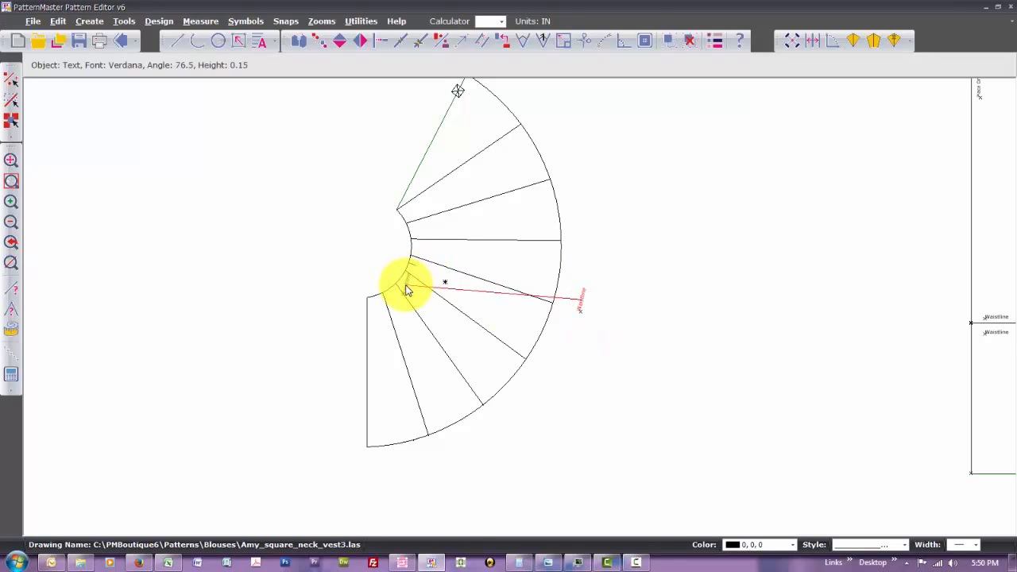
{"action": "left_click", "coordinate": [406, 291]}
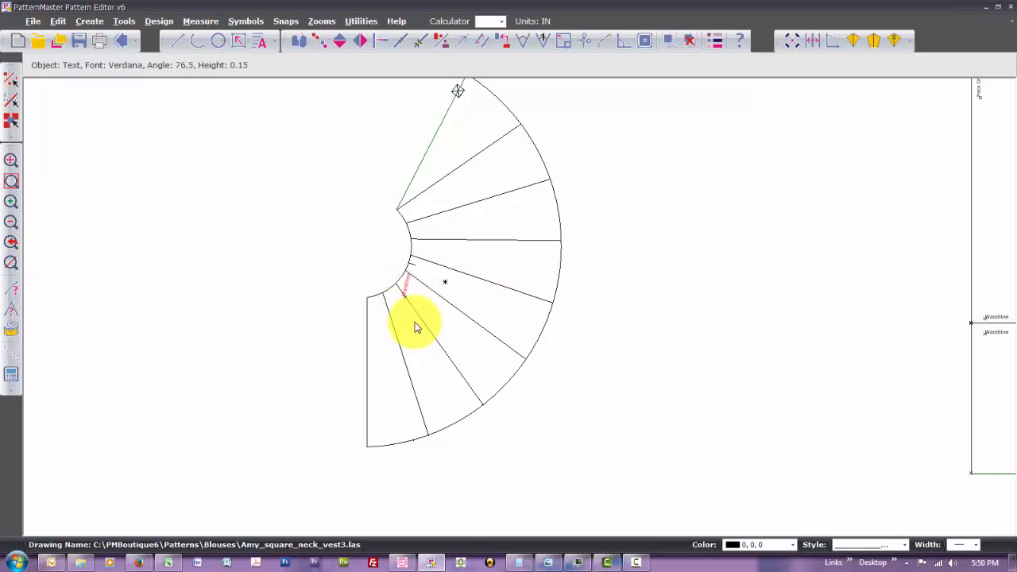
Turn the Waistline label to follow the waist curve and nudge it slightly down-left
{"action": "key", "text": "r"}
{"action": "key", "text": "o"}
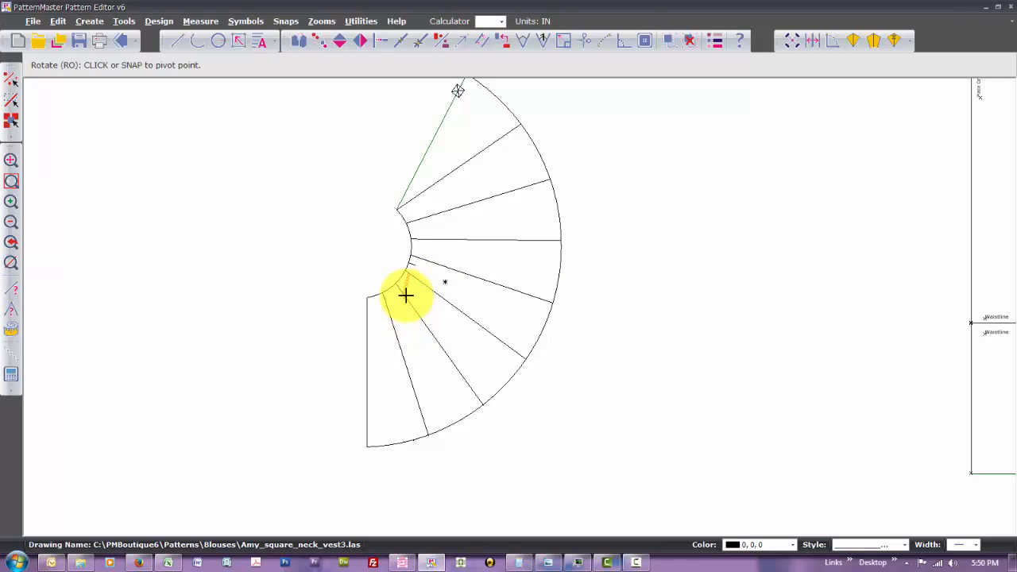
{"action": "left_click", "coordinate": [405, 294]}
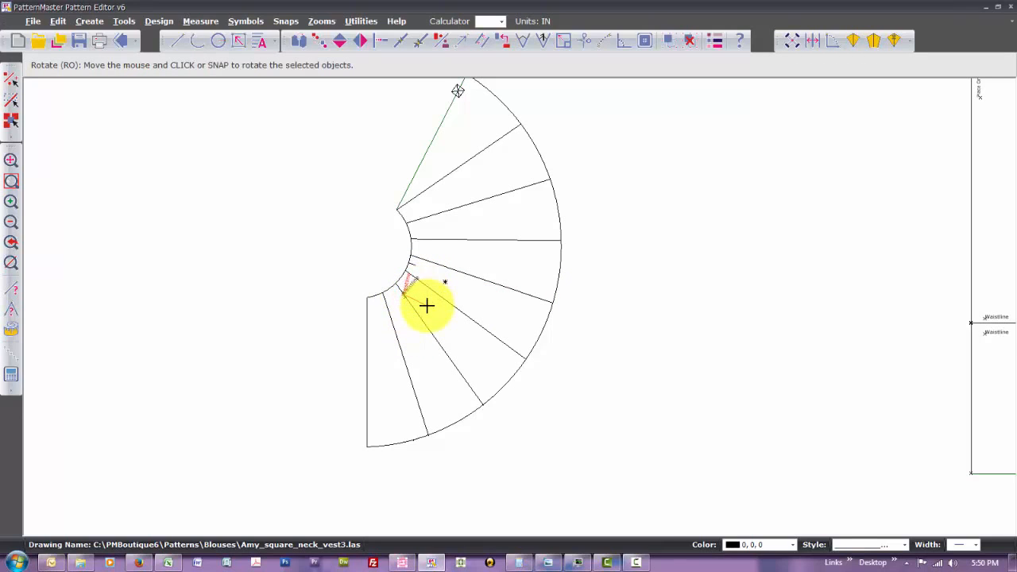
{"action": "left_click", "coordinate": [427, 304]}
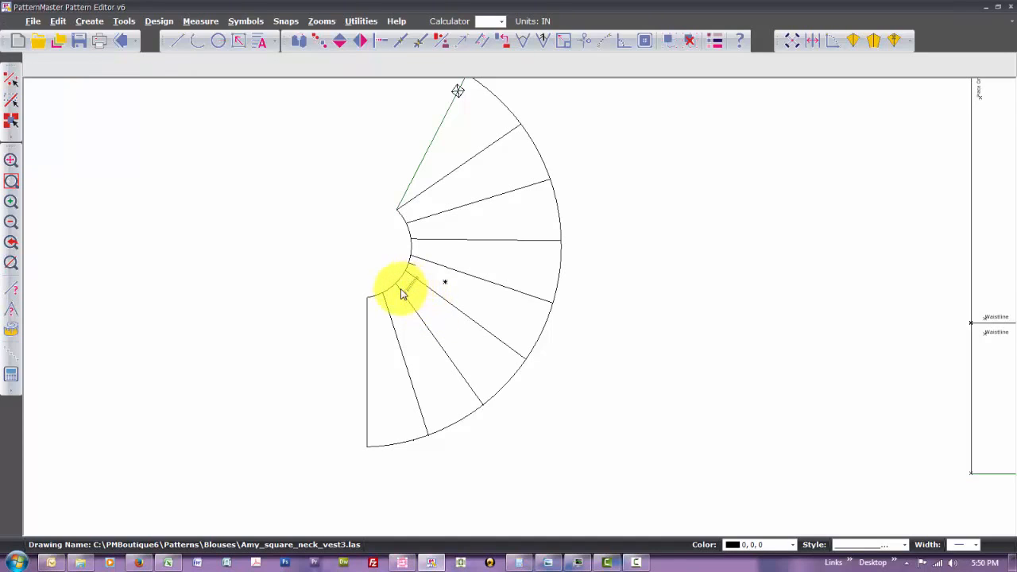
{"action": "left_click", "coordinate": [401, 291]}
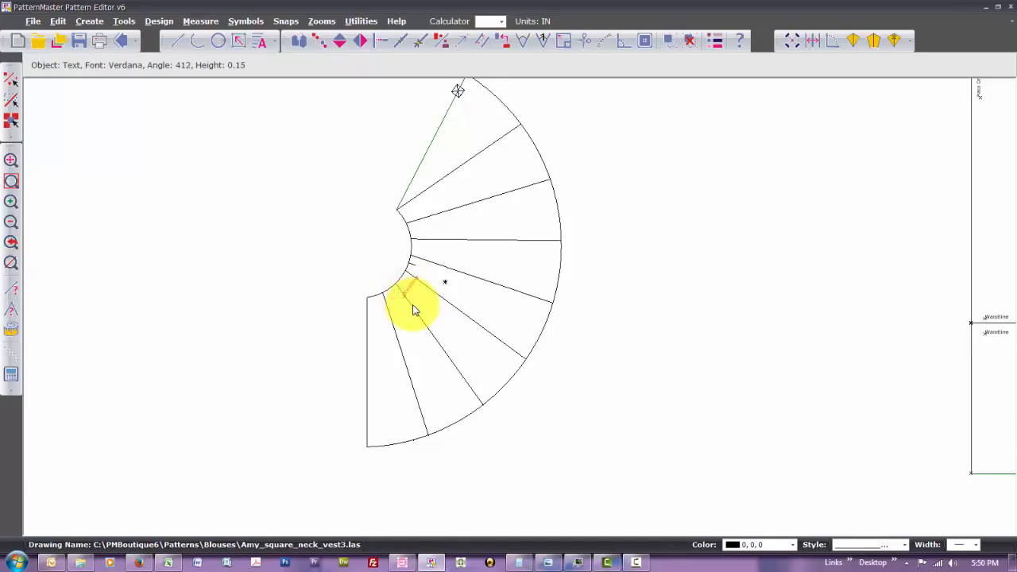
{"action": "left_click_drag", "start_coordinate": [411, 291], "coordinate": [399, 297]}
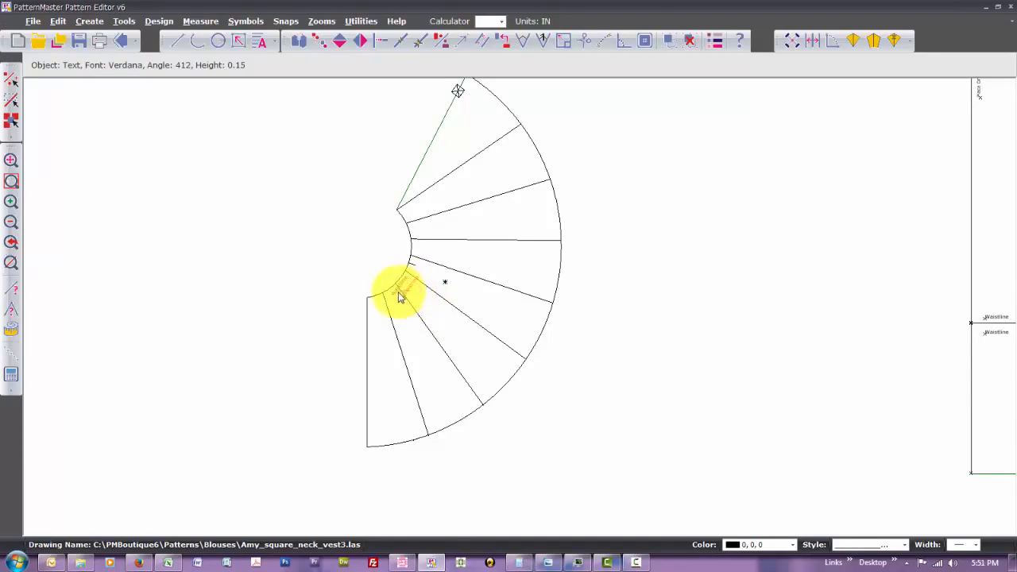
{"action": "left_click", "coordinate": [401, 335]}
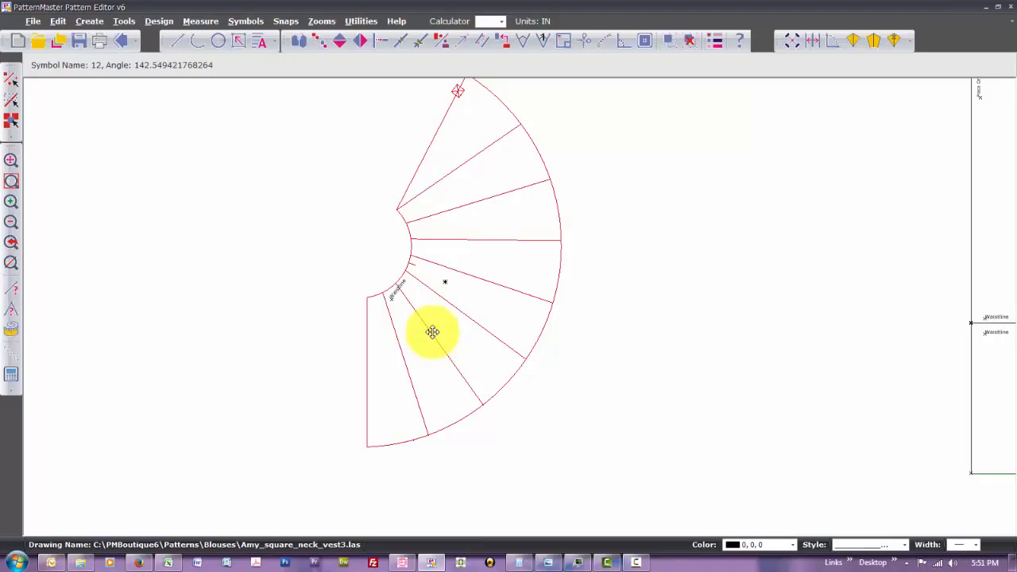
Ungroup the peplum piece and delete its seven interior fan lines
{"action": "left_click", "coordinate": [432, 331]}
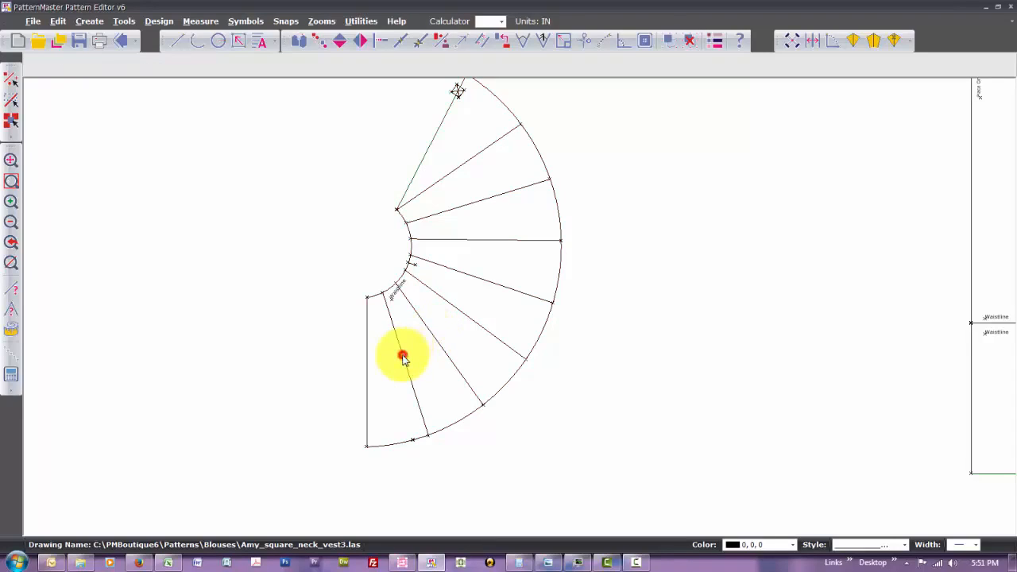
{"action": "left_click", "coordinate": [403, 357]}
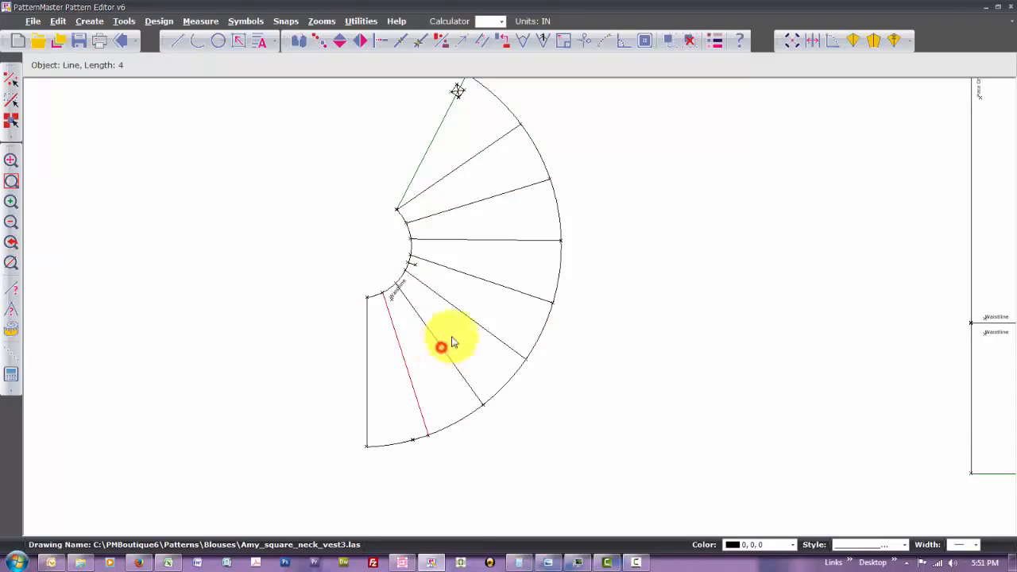
{"action": "left_click", "coordinate": [441, 347], "text": "shift"}
{"action": "left_click", "coordinate": [475, 321], "text": "shift"}
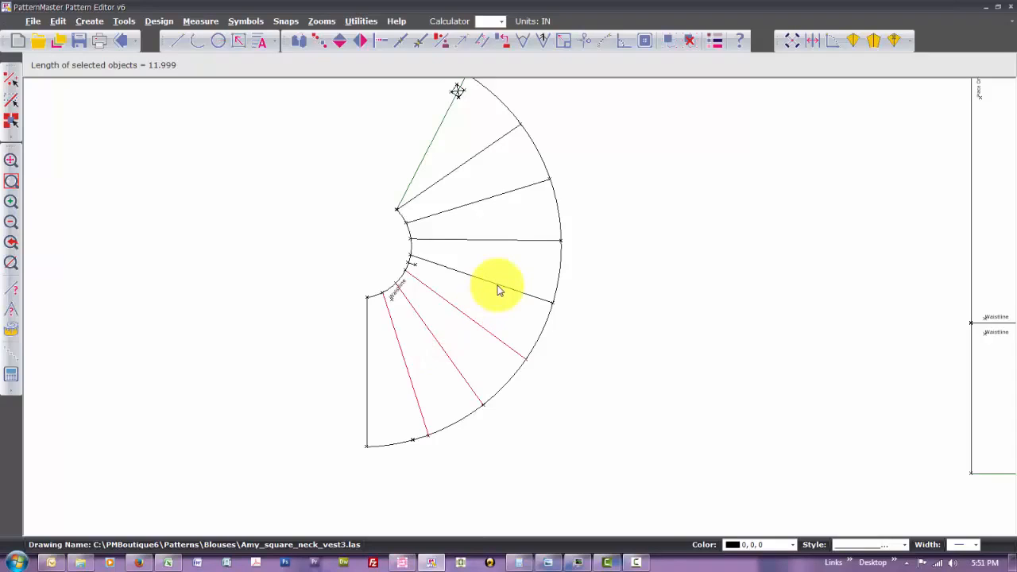
{"action": "left_click", "coordinate": [496, 284], "text": "shift"}
{"action": "left_click", "coordinate": [509, 241], "text": "shift"}
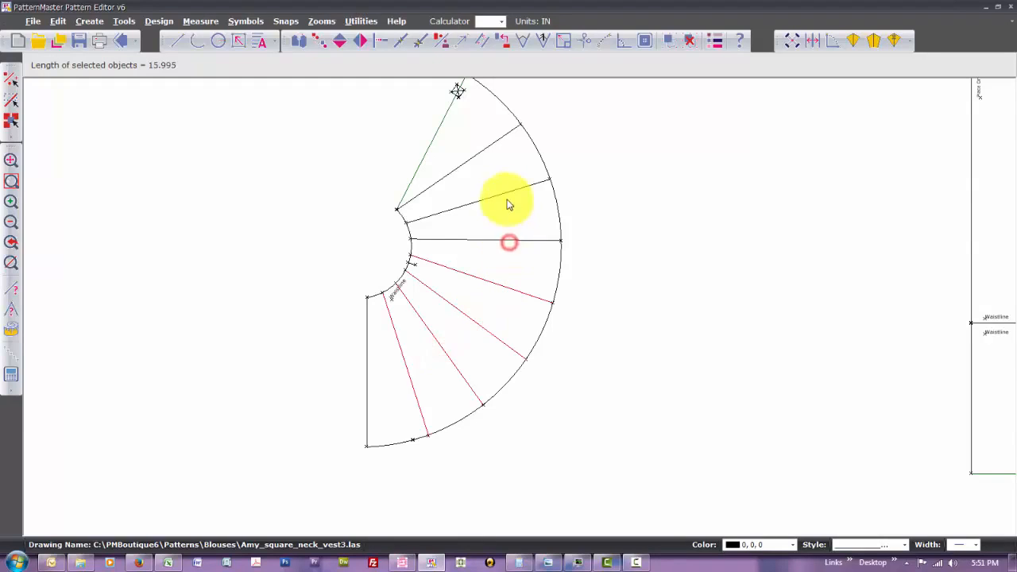
{"action": "left_click", "coordinate": [504, 197], "text": "shift"}
{"action": "left_click", "coordinate": [479, 154], "text": "shift"}
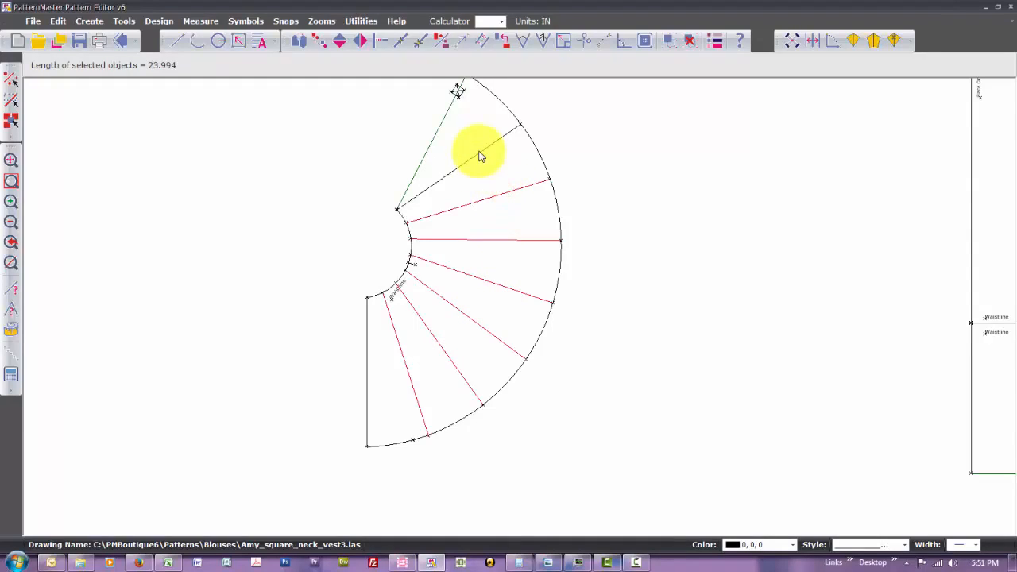
{"action": "key", "text": "Delete"}
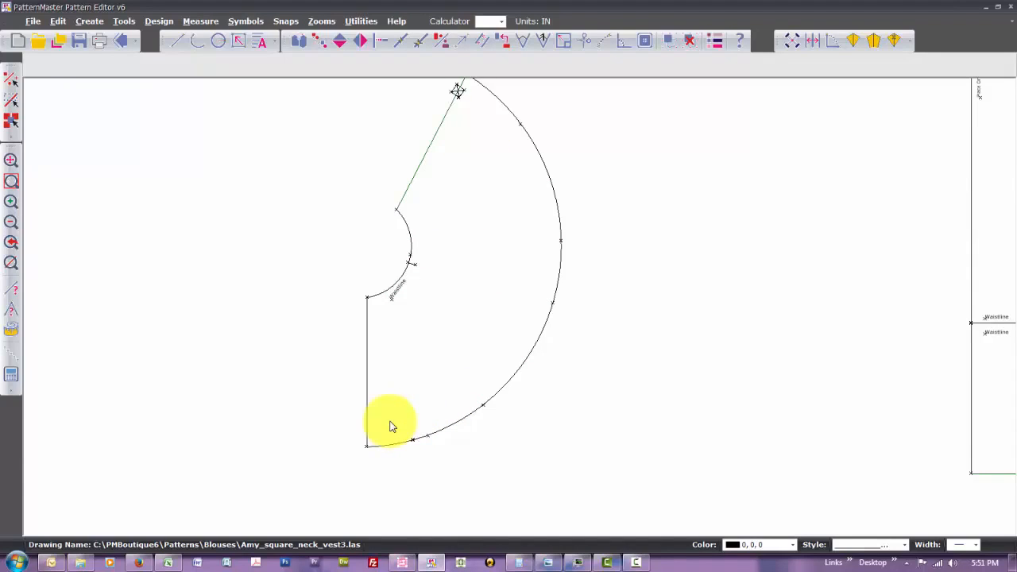
Delete the tiny 0.019-in stray segments along the hem curve
{"action": "left_click_drag", "start_coordinate": [389, 404], "coordinate": [504, 469]}
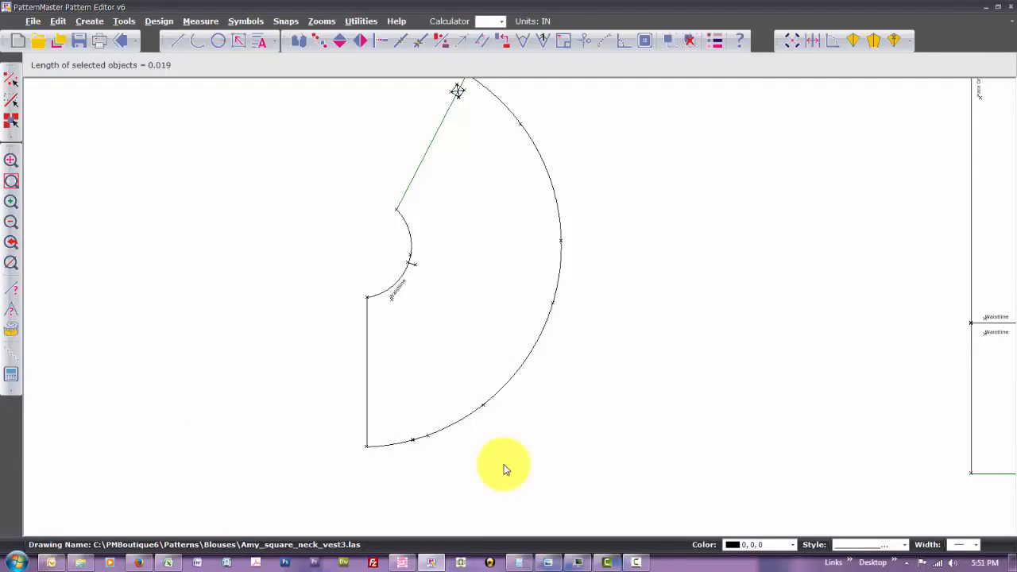
{"action": "key", "text": "Delete"}
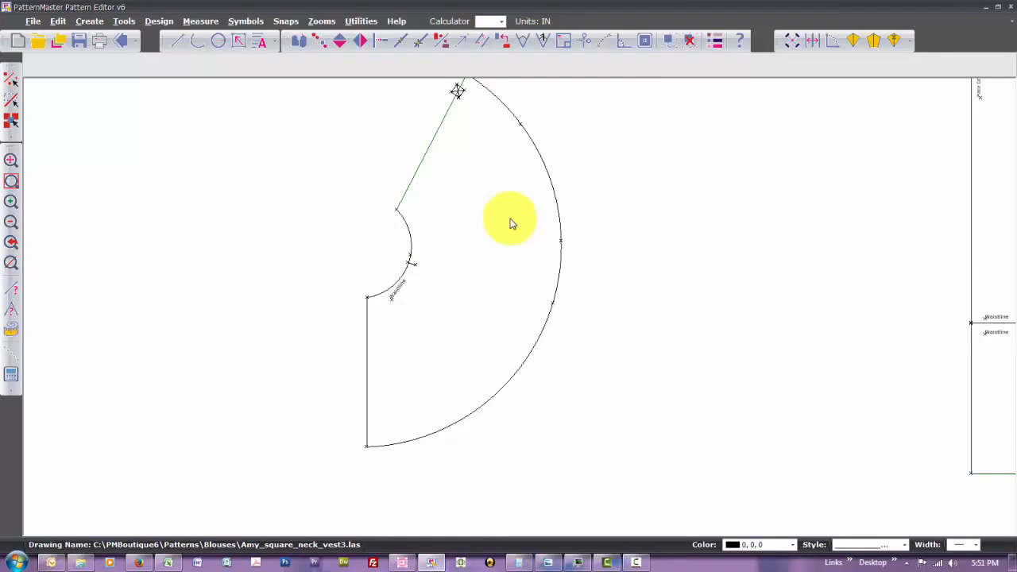
{"action": "key", "text": "t"}
{"action": "key", "text": "e"}
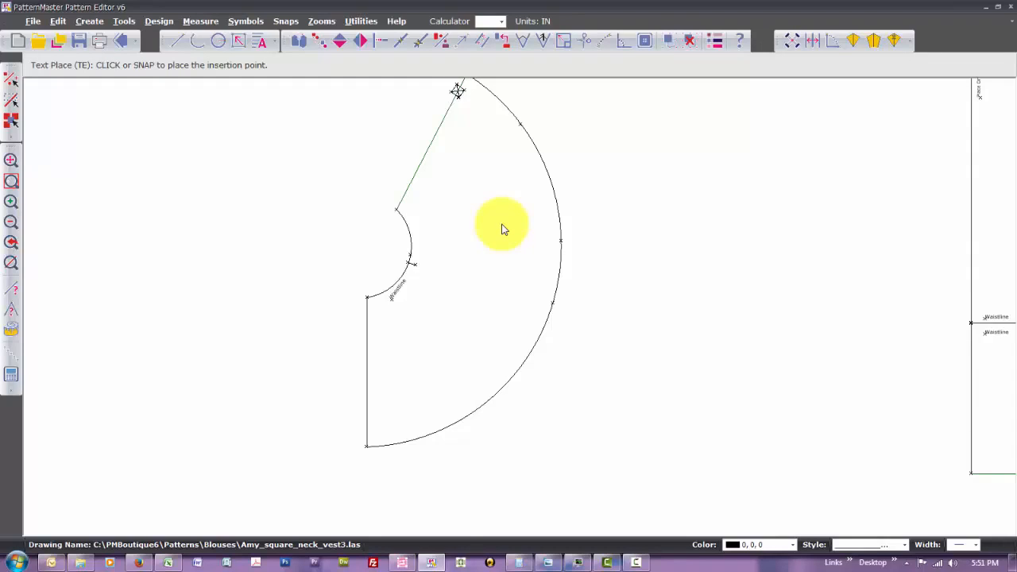
{"action": "key", "text": "Escape"}
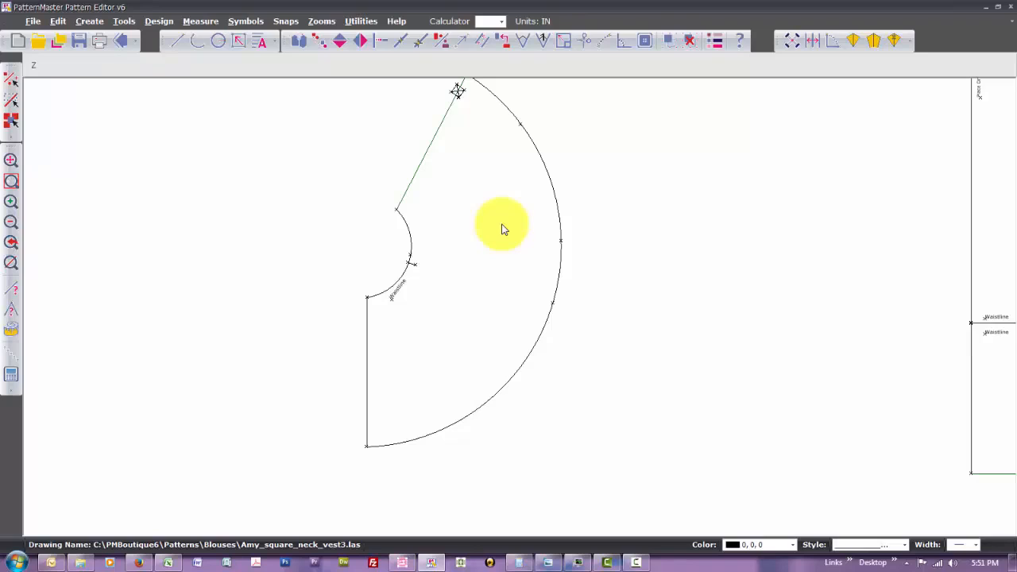
Place the seam-allowance peplum piece just below the half-circle outline
{"action": "left_click", "coordinate": [12, 222]}
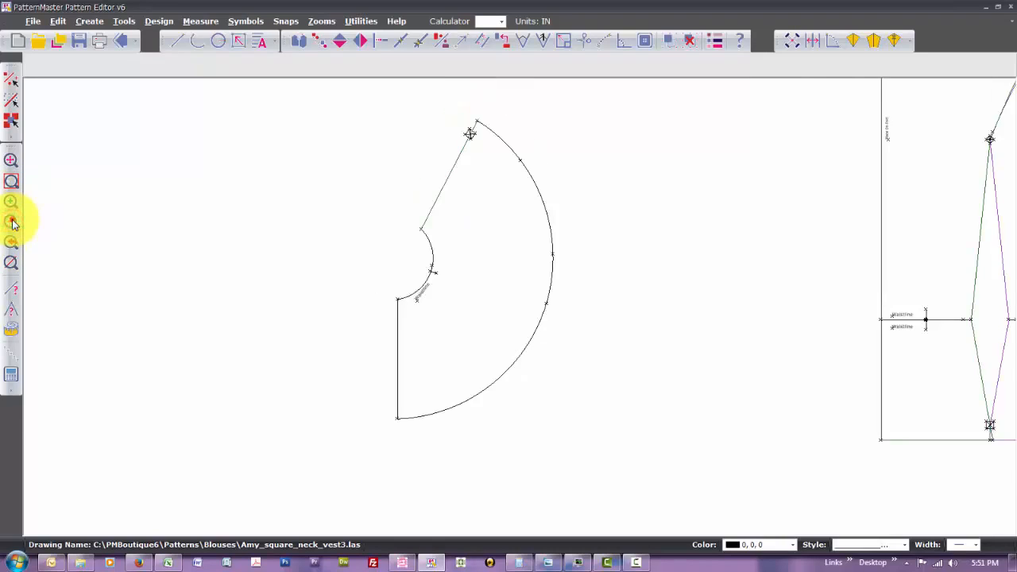
{"action": "left_click", "coordinate": [12, 223]}
{"action": "left_click", "coordinate": [12, 222]}
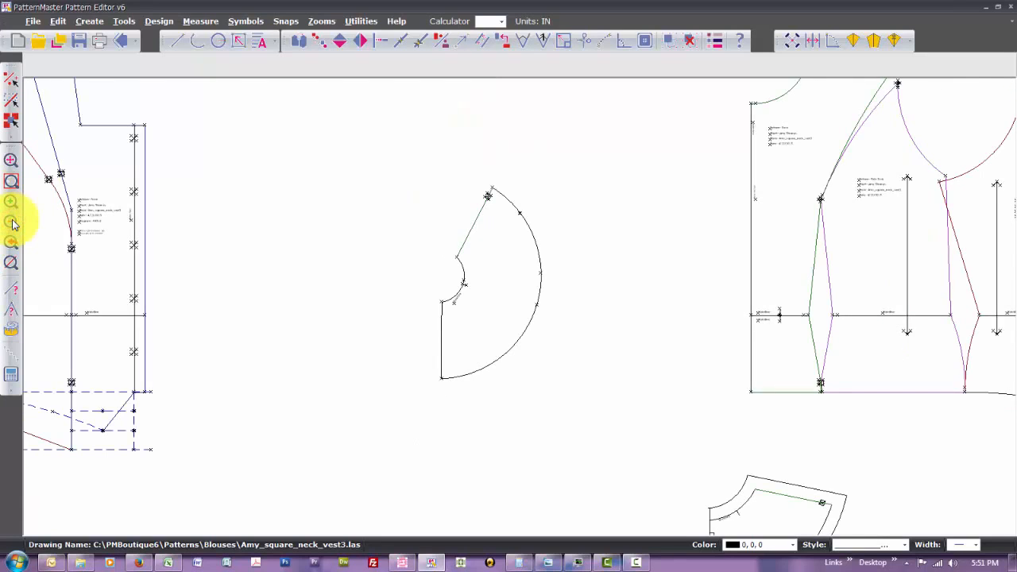
{"action": "scroll", "coordinate": [12, 223], "scroll_direction": "down", "scroll_amount": 3}
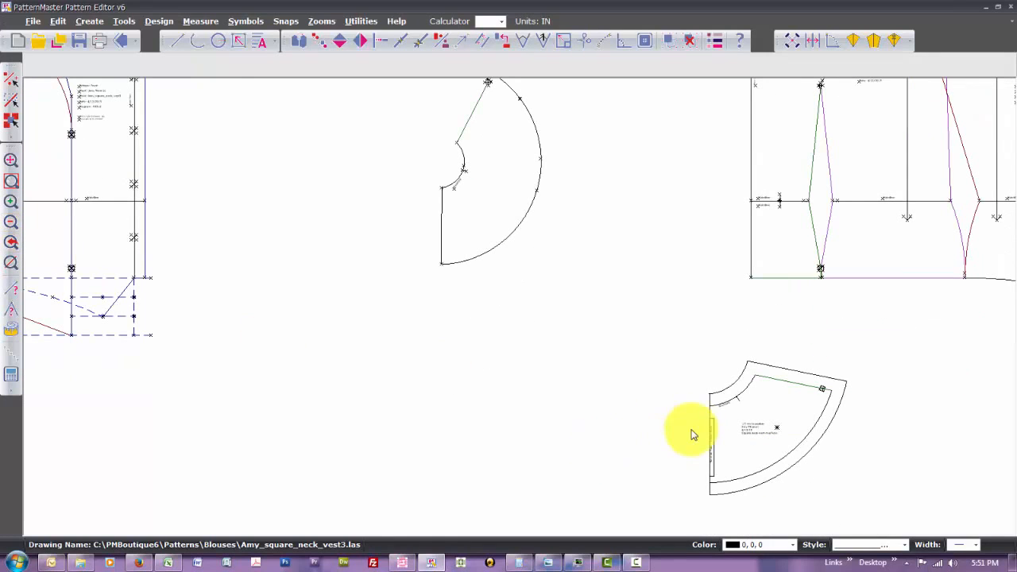
{"action": "left_click", "coordinate": [755, 423]}
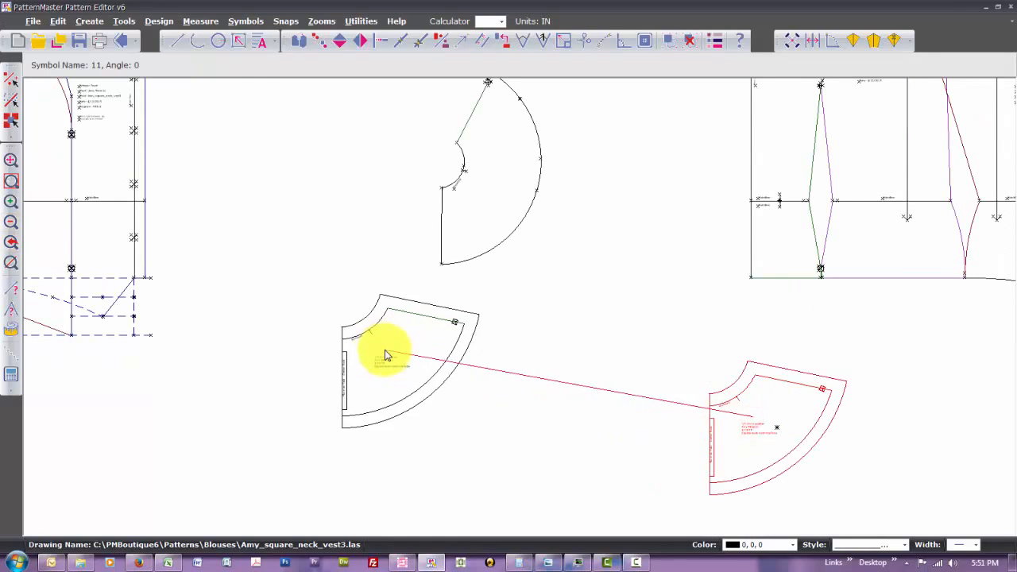
{"action": "left_click", "coordinate": [443, 355]}
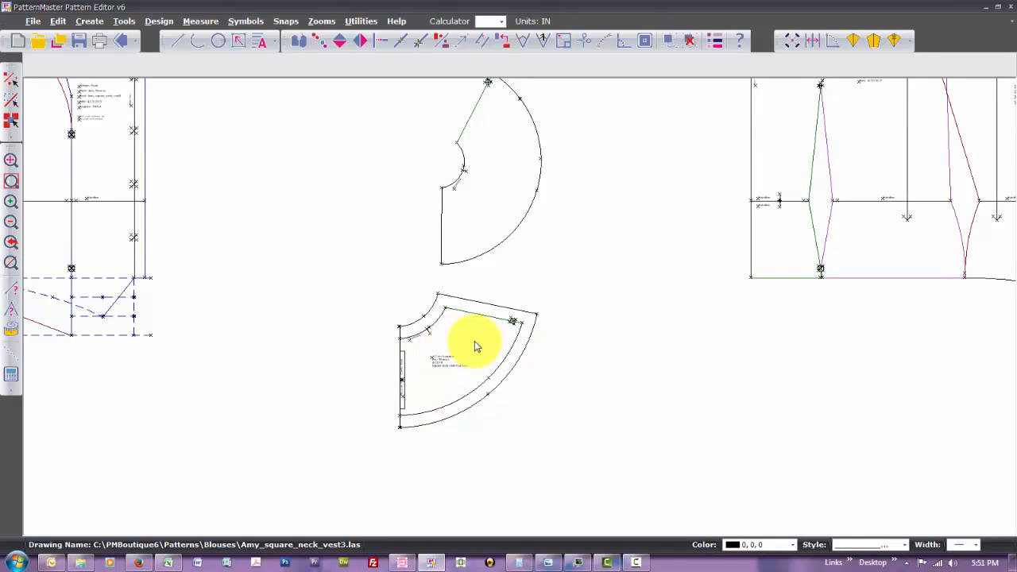
Select only the lower piece's labels, leaving out its inner curve, outer curve and outline line
{"action": "left_click_drag", "start_coordinate": [475, 343], "coordinate": [402, 414]}
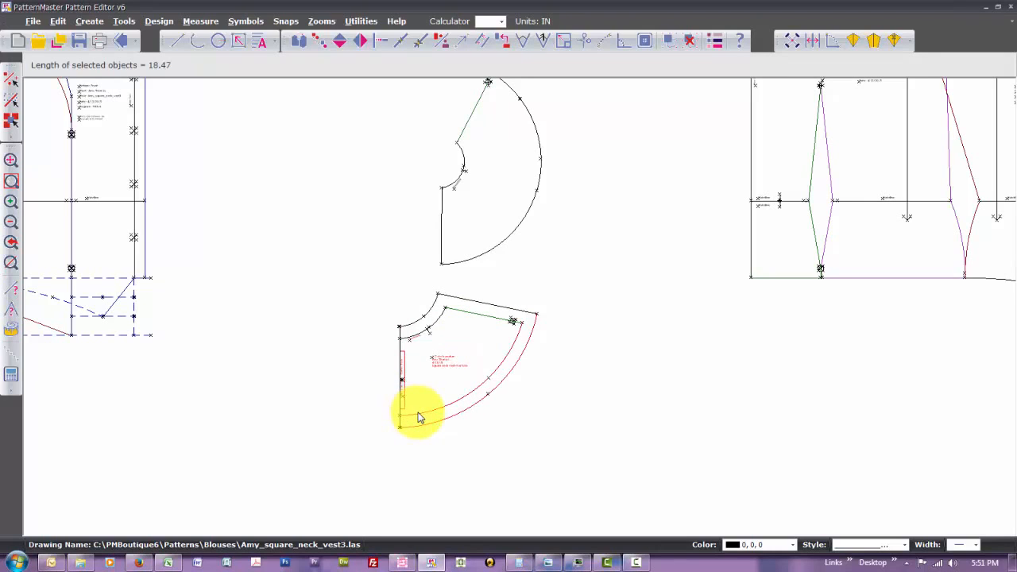
{"action": "left_click", "coordinate": [418, 413]}
{"action": "left_click", "coordinate": [425, 424]}
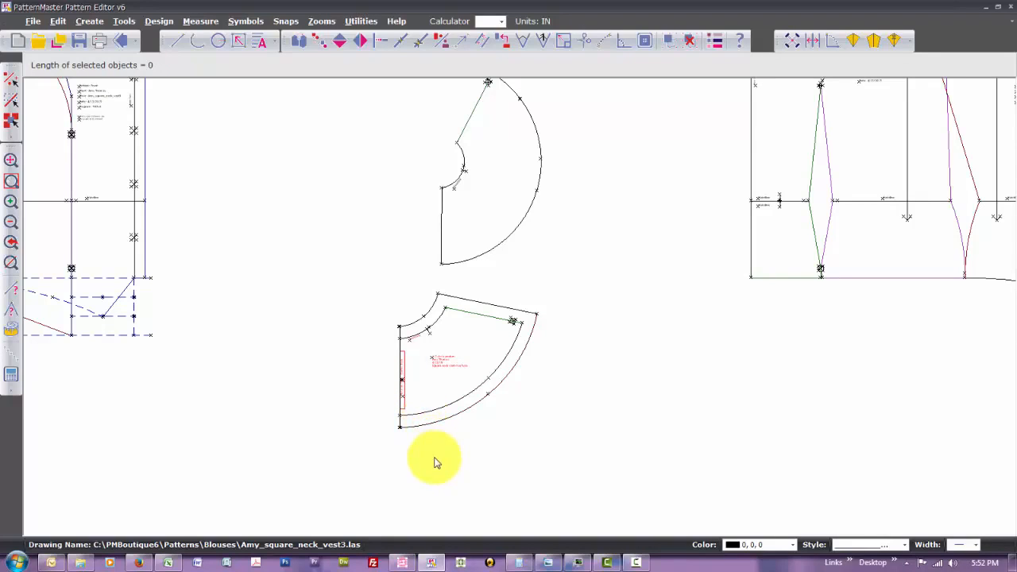
{"action": "left_click", "coordinate": [405, 341]}
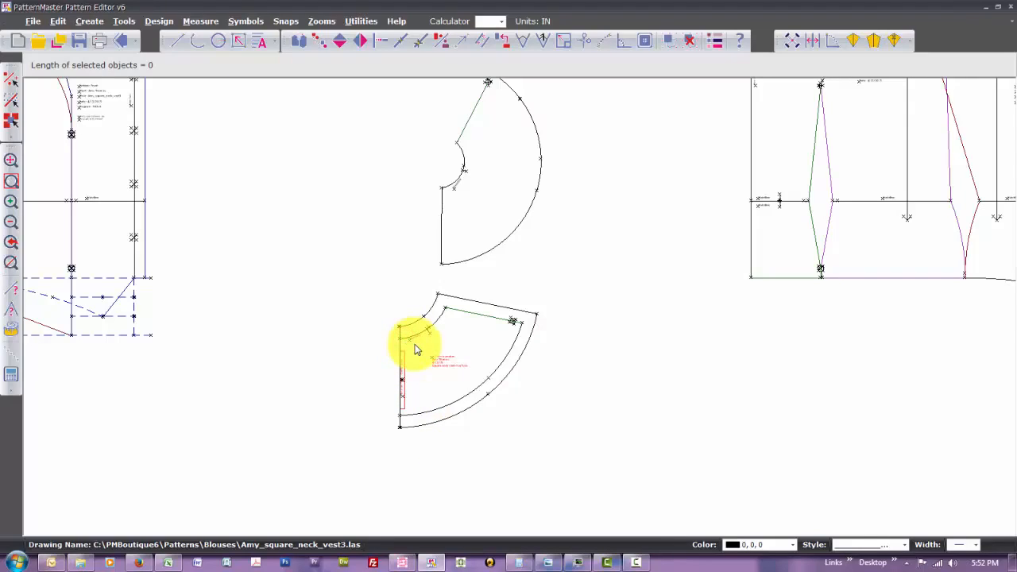
Copy the fold marking and info text into the half-circle peplum with CO
{"action": "key", "text": "c"}
{"action": "key", "text": "o"}
{"action": "key", "text": "Return"}
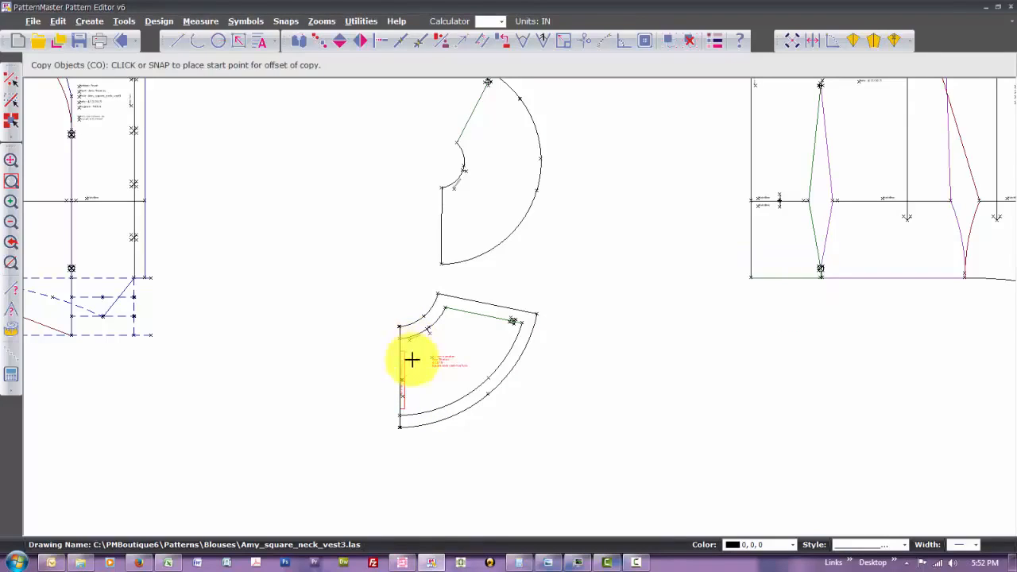
{"action": "left_click", "coordinate": [436, 364]}
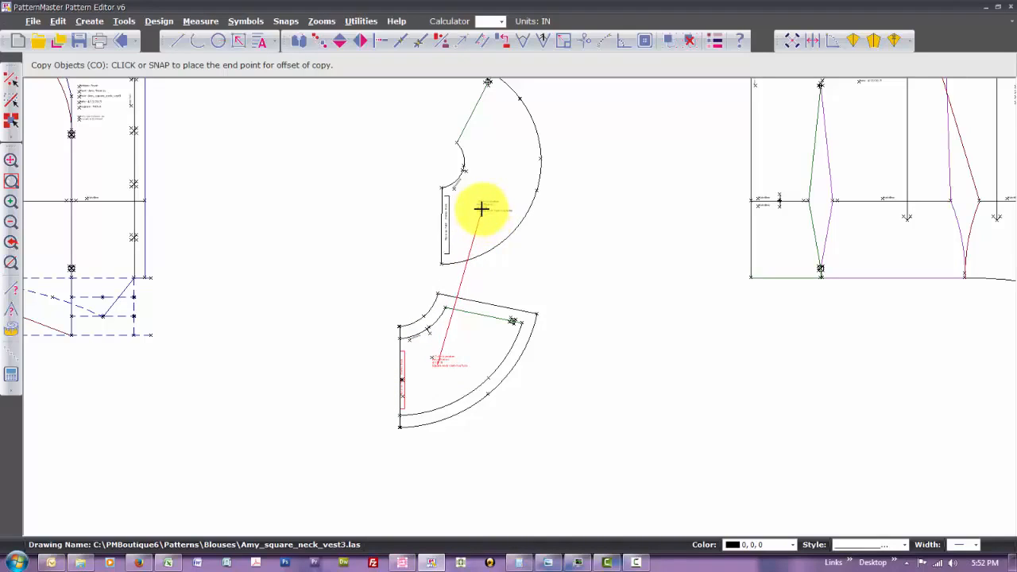
{"action": "left_click", "coordinate": [479, 209]}
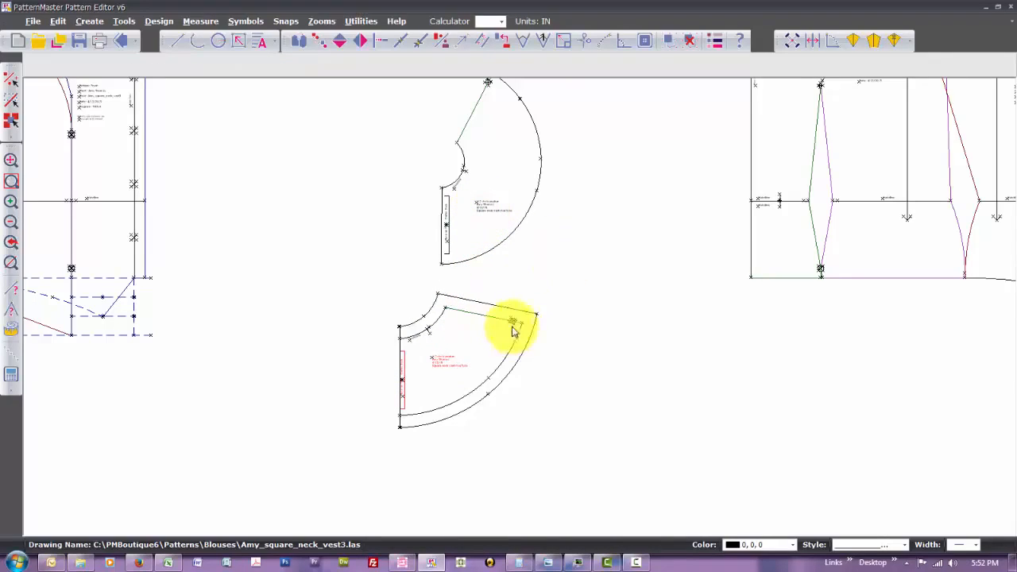
Group the whole seam-allowance piece into one symbol
{"action": "left_click_drag", "start_coordinate": [374, 292], "coordinate": [579, 462]}
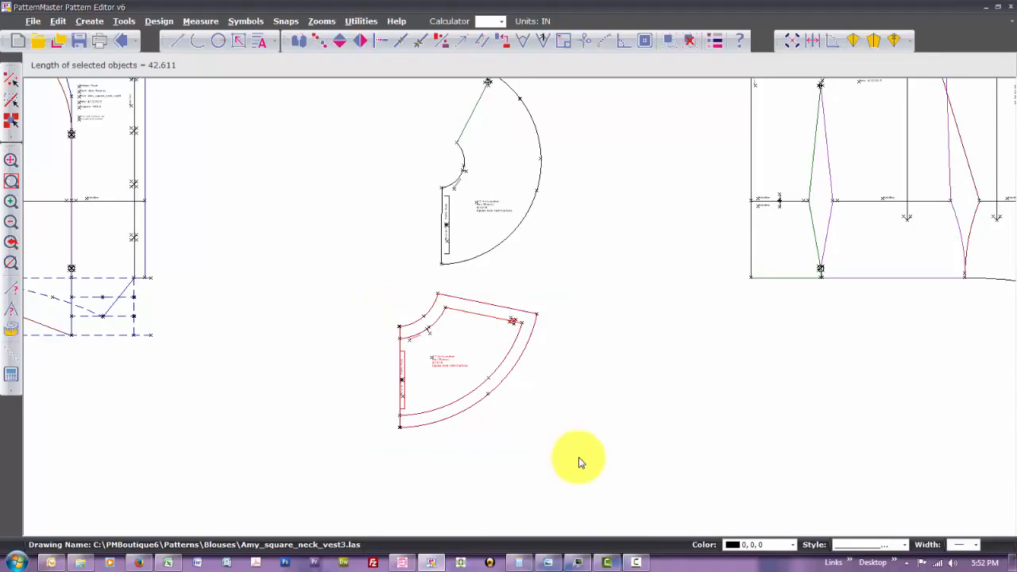
{"action": "left_click", "coordinate": [580, 460]}
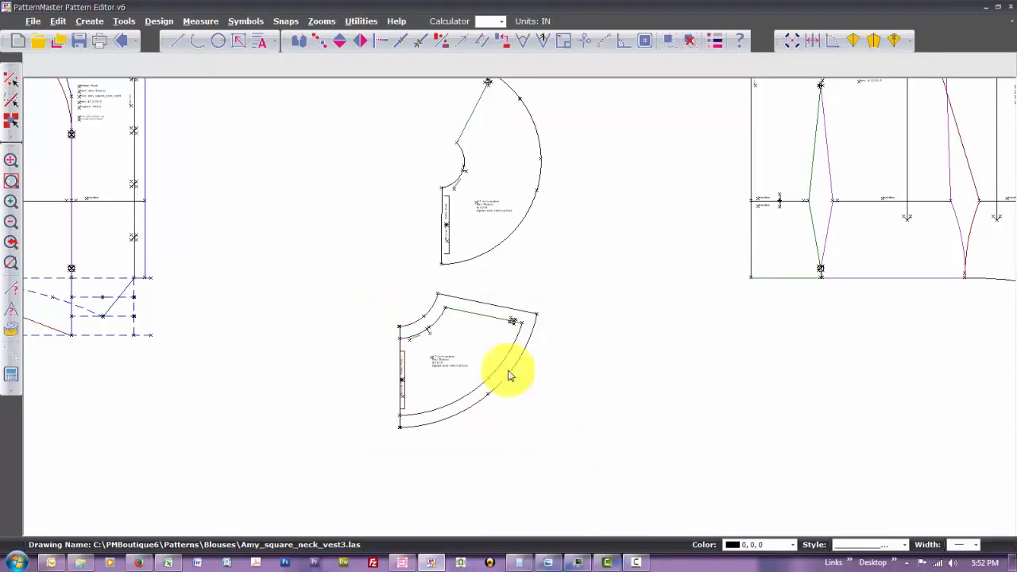
{"action": "left_click", "coordinate": [472, 341]}
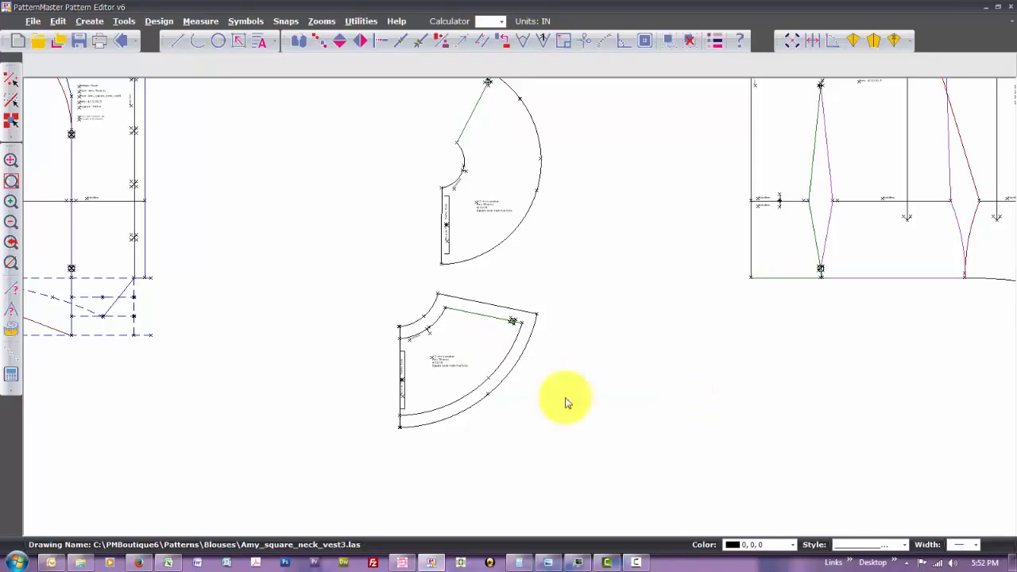
{"action": "left_click_drag", "start_coordinate": [356, 280], "coordinate": [562, 476]}
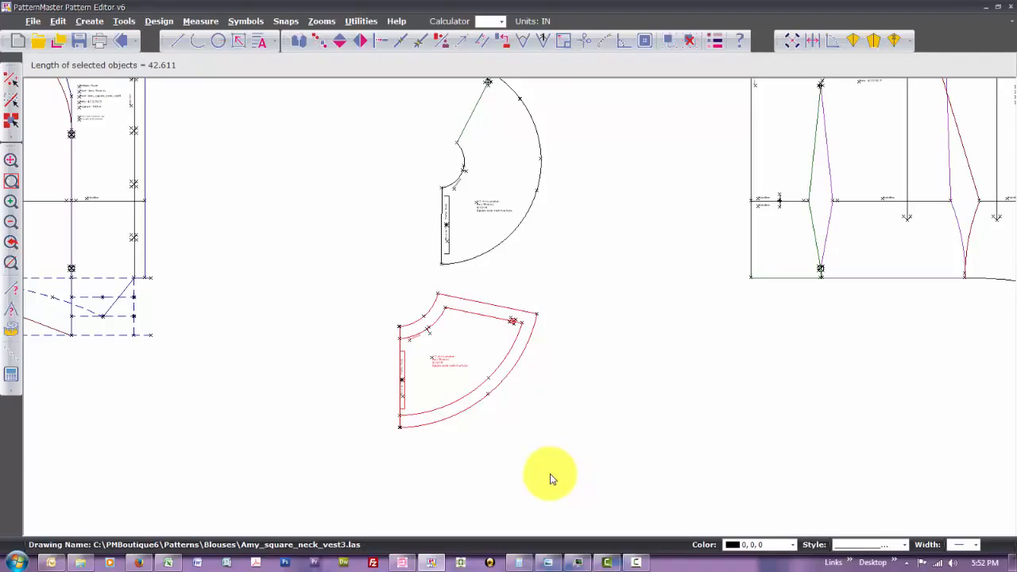
{"action": "key", "text": "ctrl+g"}
{"action": "left_click", "coordinate": [445, 377]}
Move the grouped seam-allowance piece to the drawing's lower right
{"action": "left_click_drag", "start_coordinate": [445, 378], "coordinate": [847, 380]}
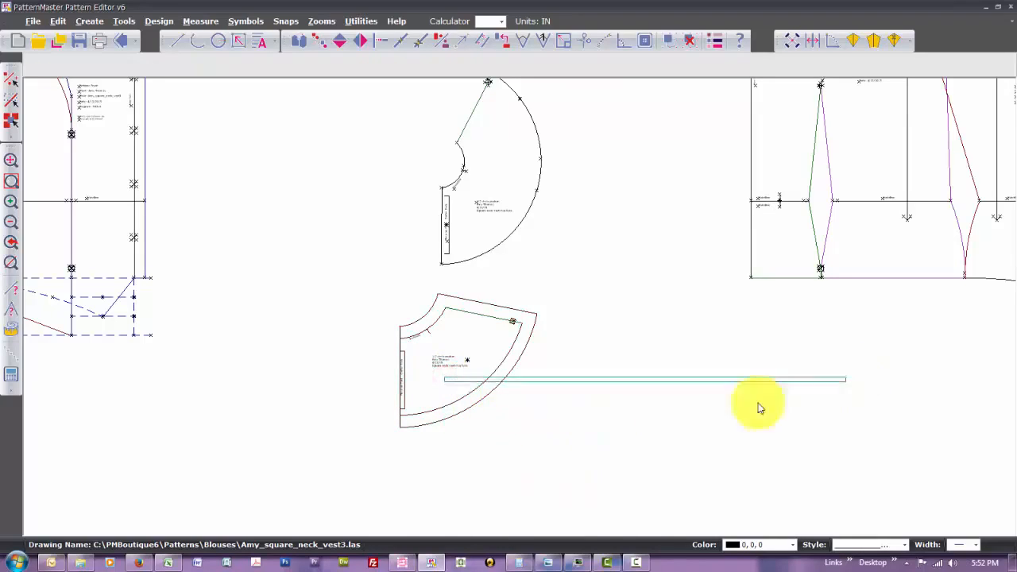
{"action": "left_click", "coordinate": [460, 308]}
{"action": "left_click", "coordinate": [459, 309]}
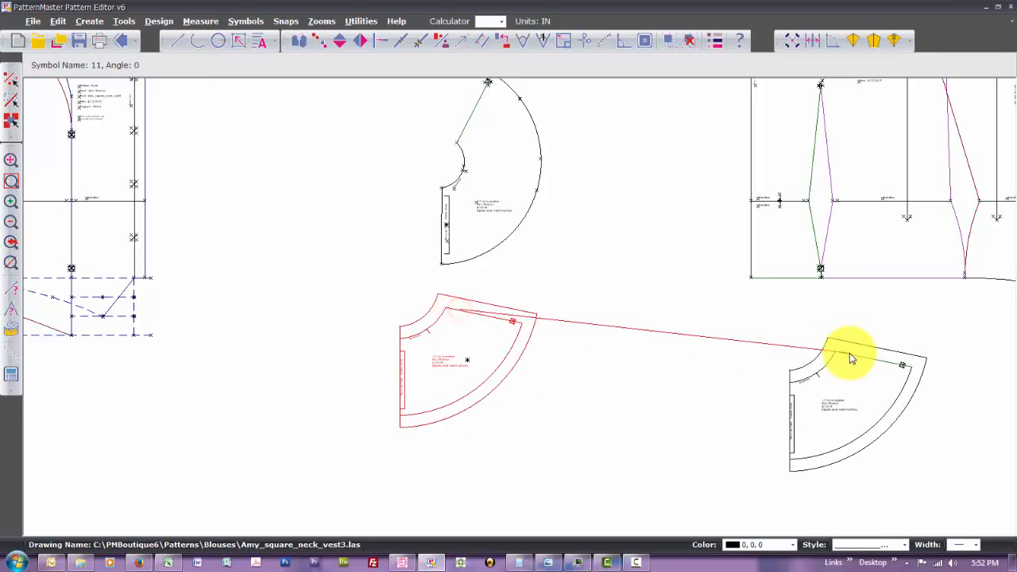
{"action": "left_click", "coordinate": [849, 355]}
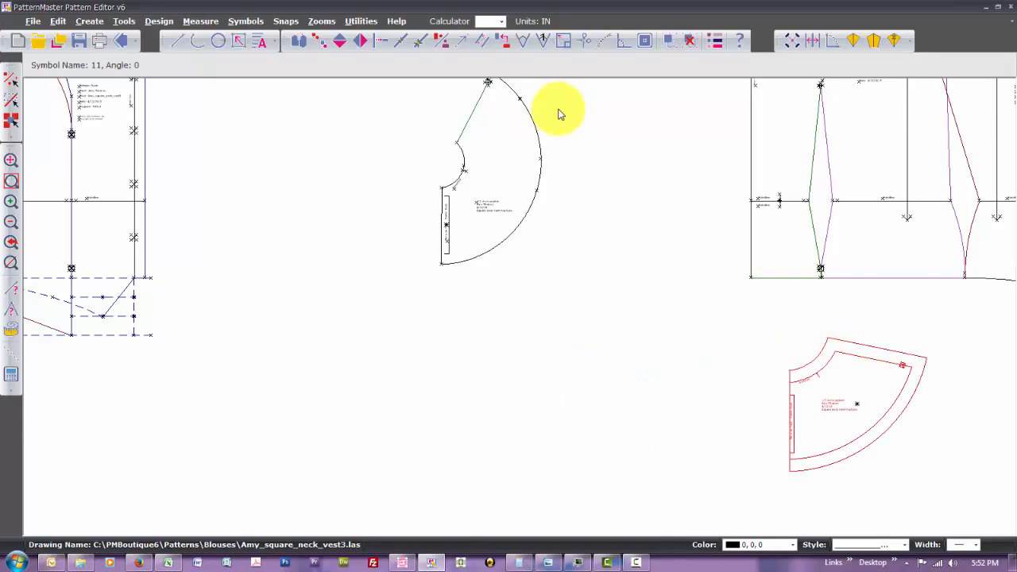
{"action": "scroll", "coordinate": [558, 114], "scroll_direction": "up", "scroll_amount": 3}
Select the fan-shaped peplum piece, zoom to it and group it into one symbol
{"action": "left_click", "coordinate": [372, 150]}
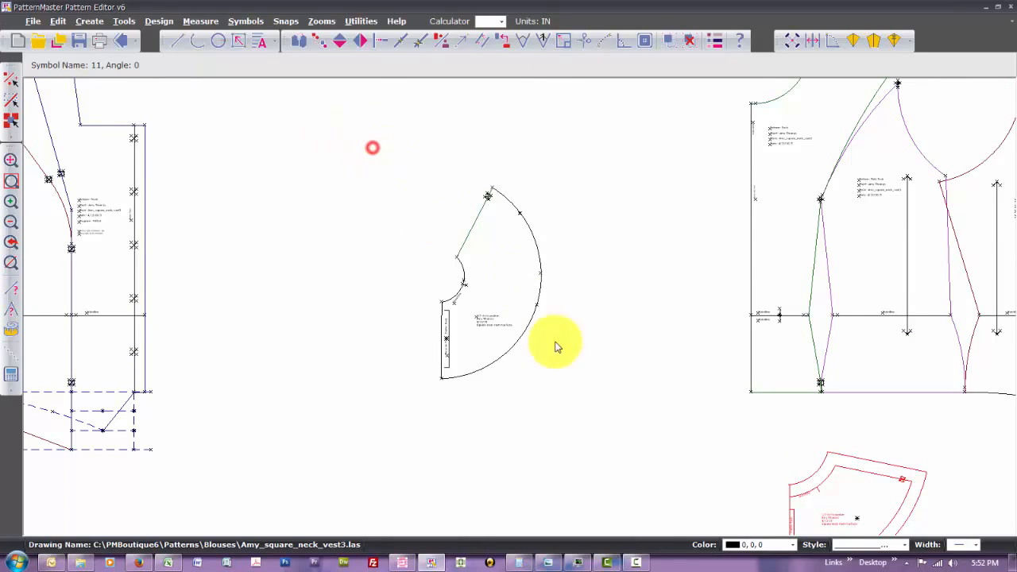
{"action": "left_click_drag", "start_coordinate": [556, 346], "coordinate": [573, 409]}
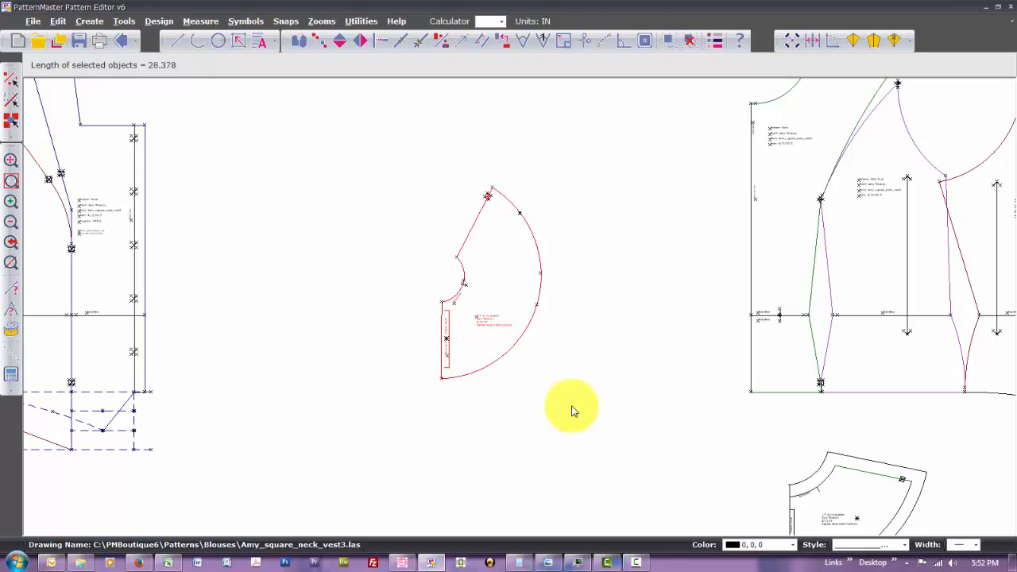
{"action": "key", "text": "z"}
{"action": "key", "text": "s"}
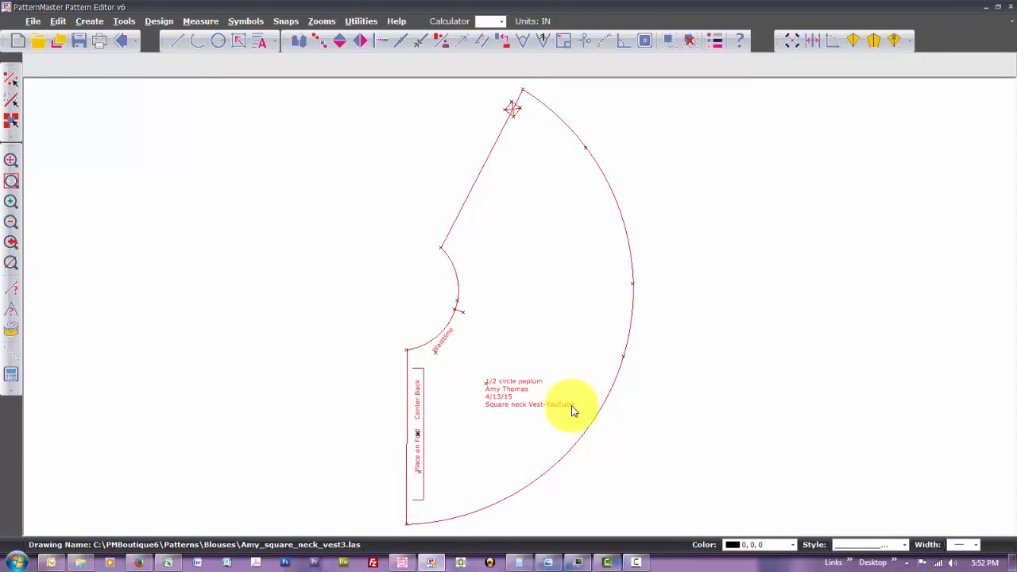
{"action": "key", "text": "g"}
{"action": "key", "text": "r"}
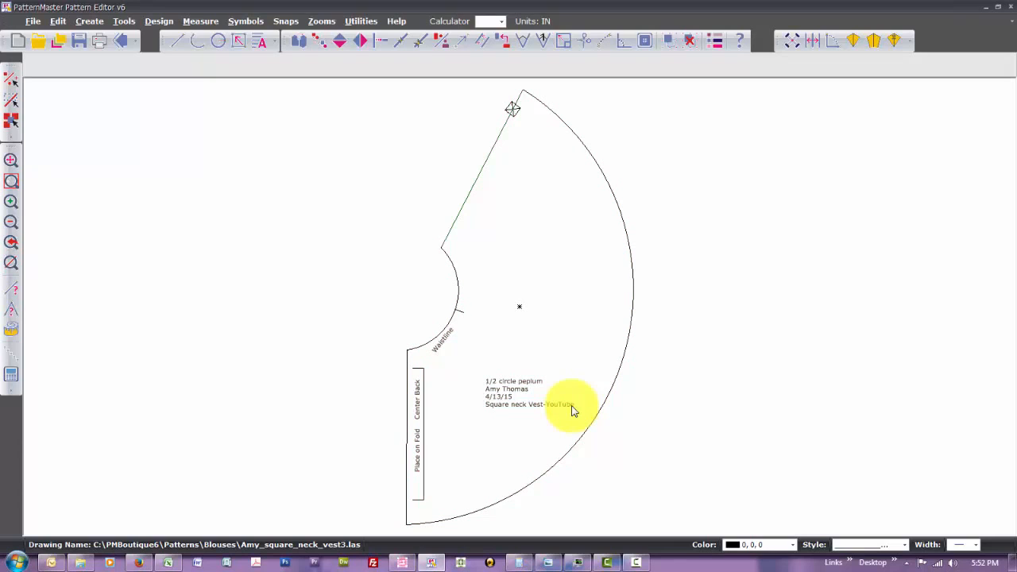
Rotate the grouped peplum about 14.42° around its centre
{"action": "left_click", "coordinate": [561, 345]}
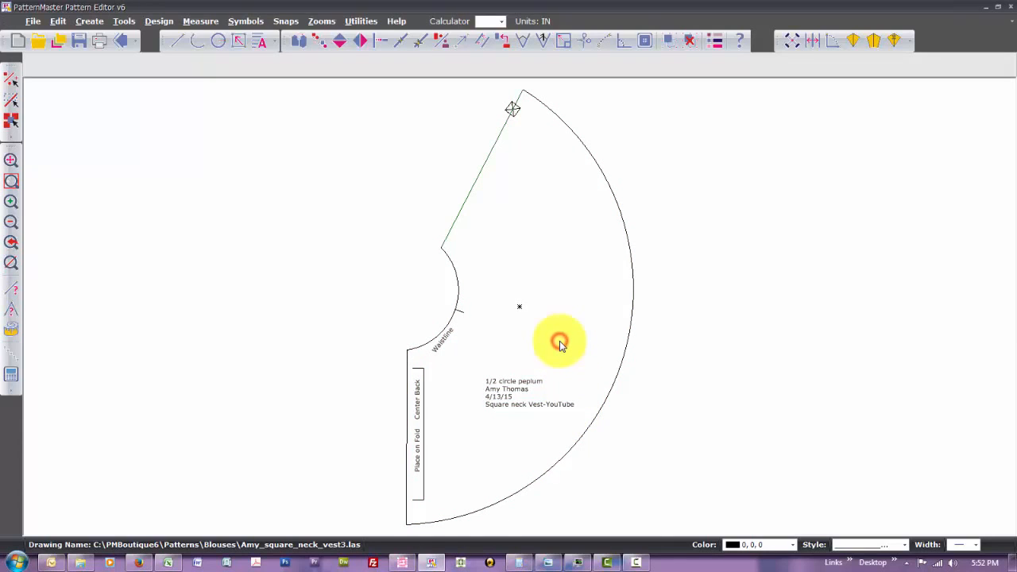
{"action": "key", "text": "r"}
{"action": "key", "text": "o"}
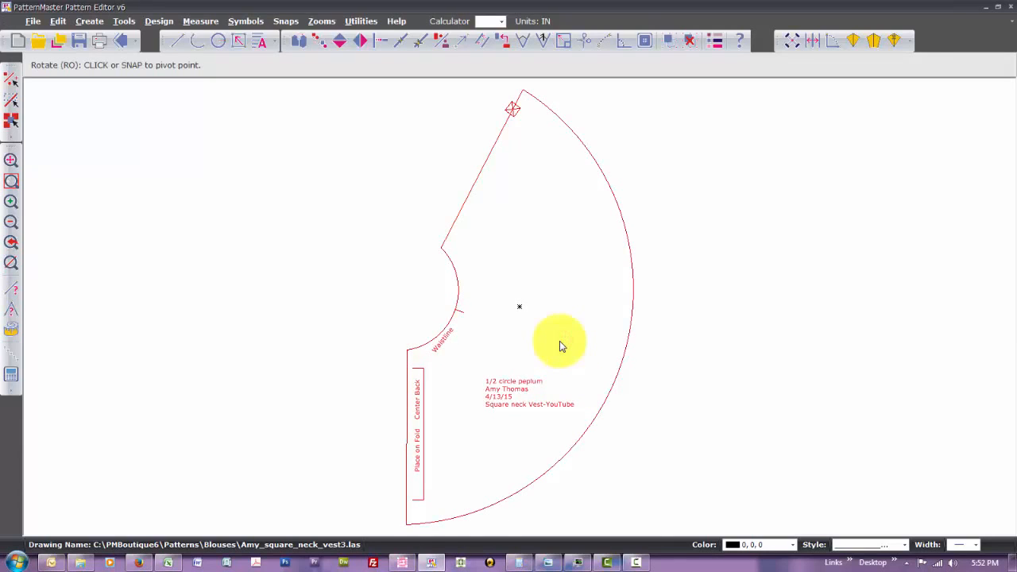
{"action": "left_click", "coordinate": [521, 305]}
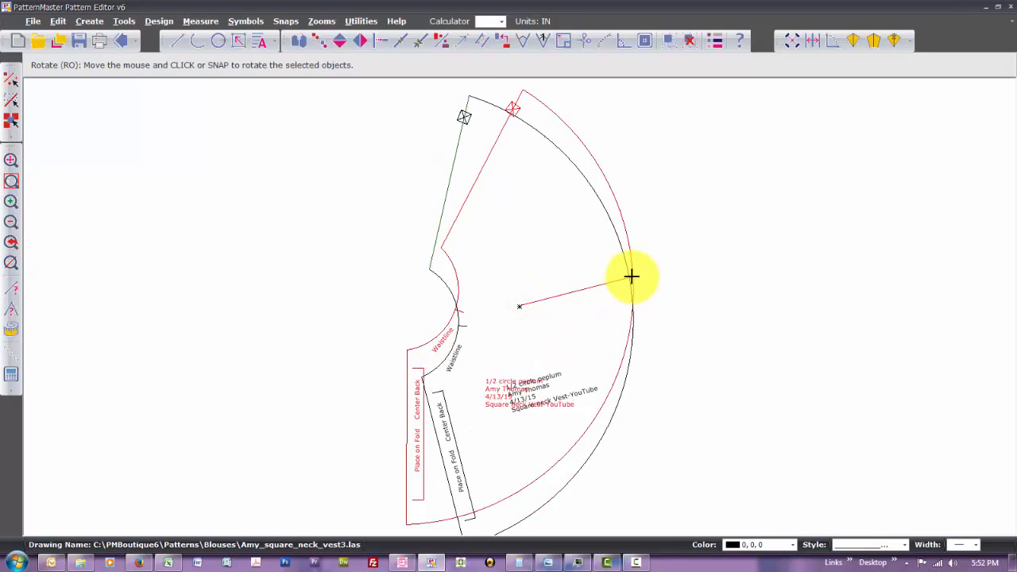
{"action": "left_click", "coordinate": [631, 275]}
{"action": "key", "text": "Down"}
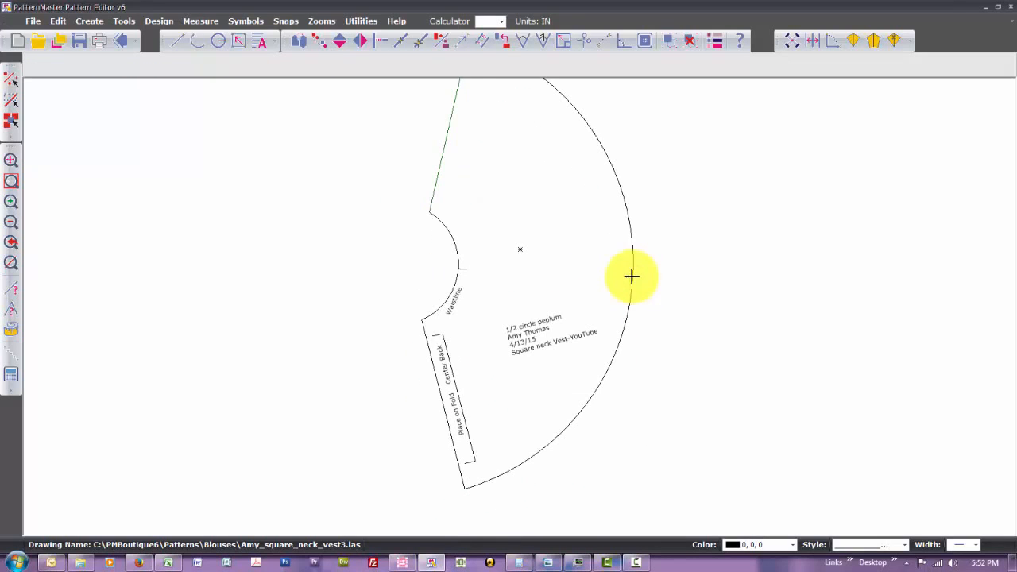
Begin a second rotation of the peplum with the pivot at its centre
{"action": "double_click", "coordinate": [571, 225]}
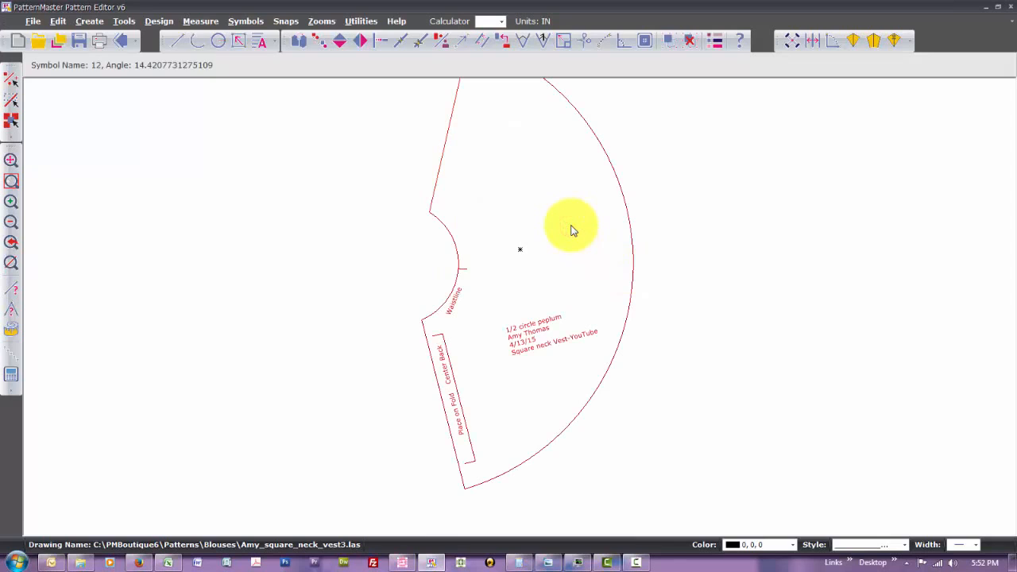
{"action": "key", "text": "r"}
{"action": "key", "text": "o"}
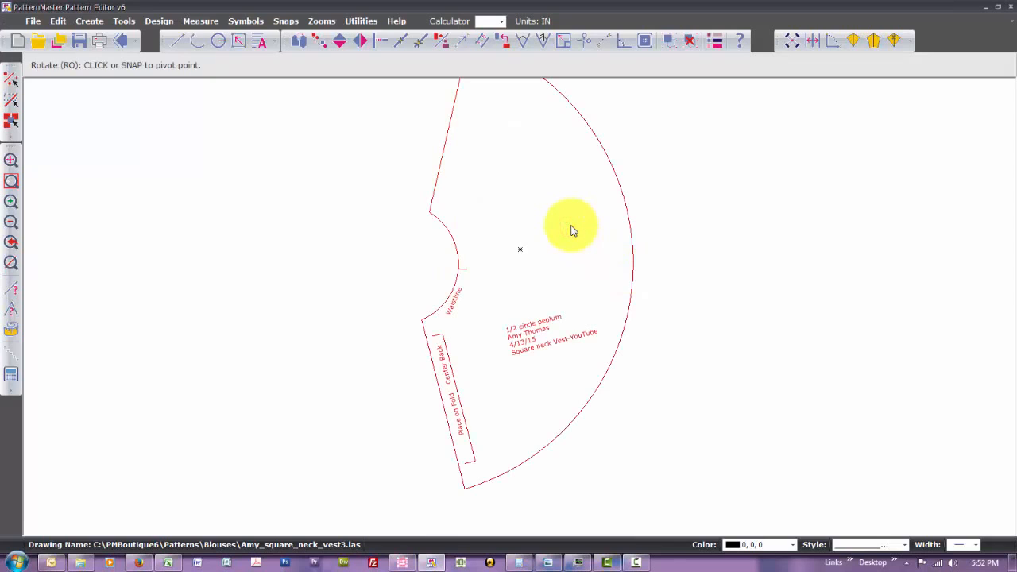
{"action": "left_click", "coordinate": [520, 250]}
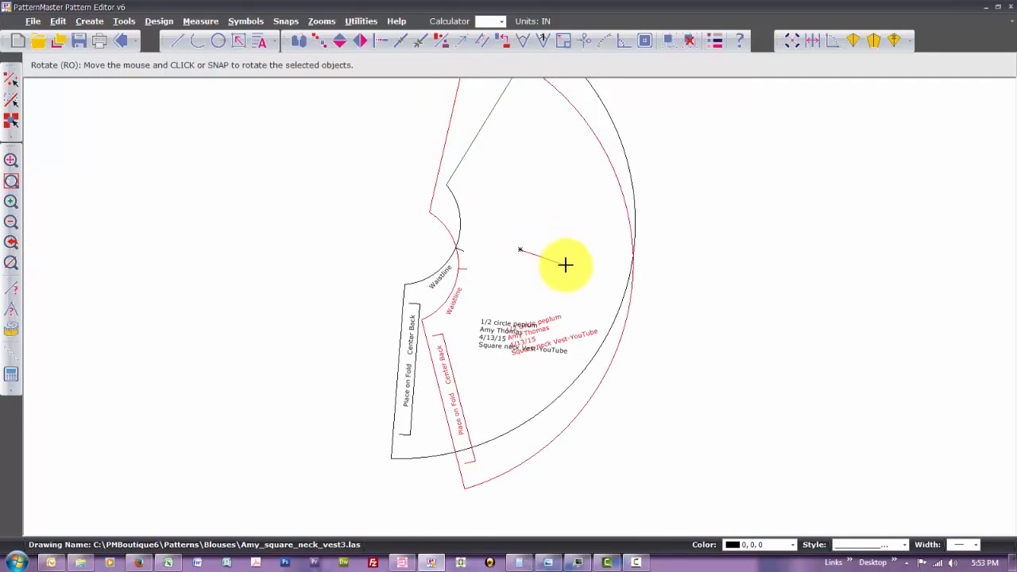
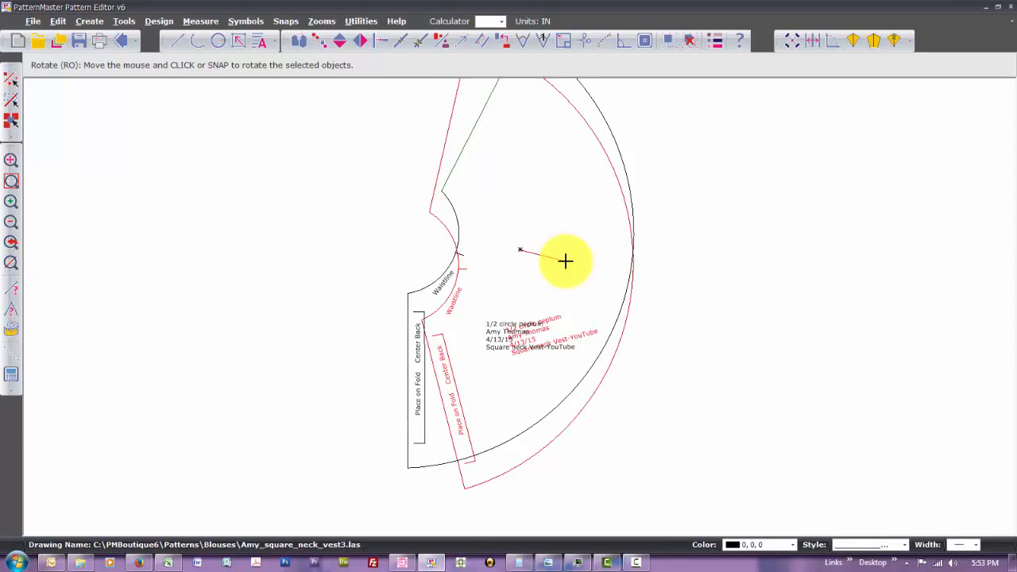
Commit the peplum's rotation and select the whole peplum symbol
{"action": "left_click", "coordinate": [565, 260]}
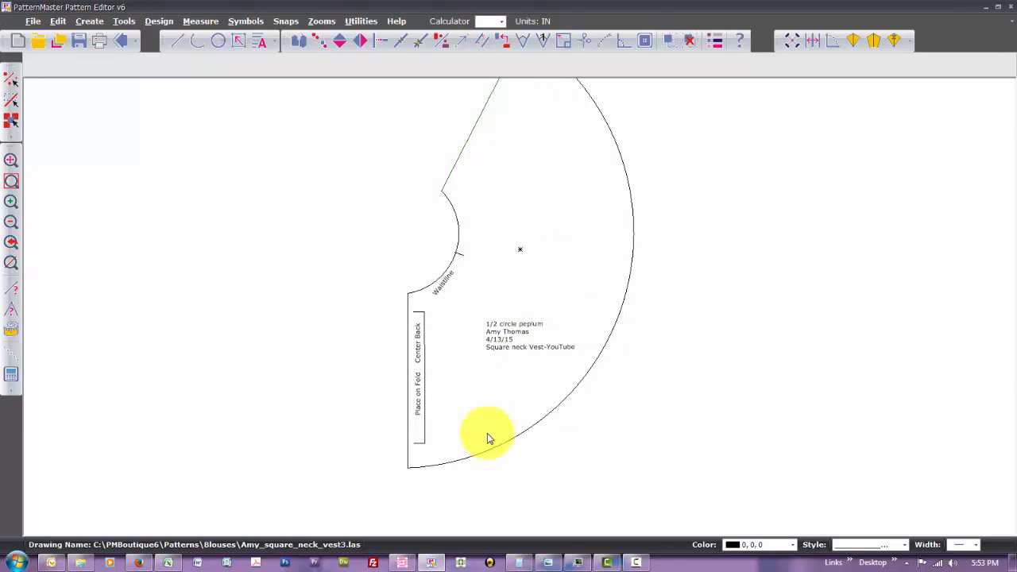
{"action": "scroll", "coordinate": [485, 430], "scroll_direction": "down", "scroll_amount": 1}
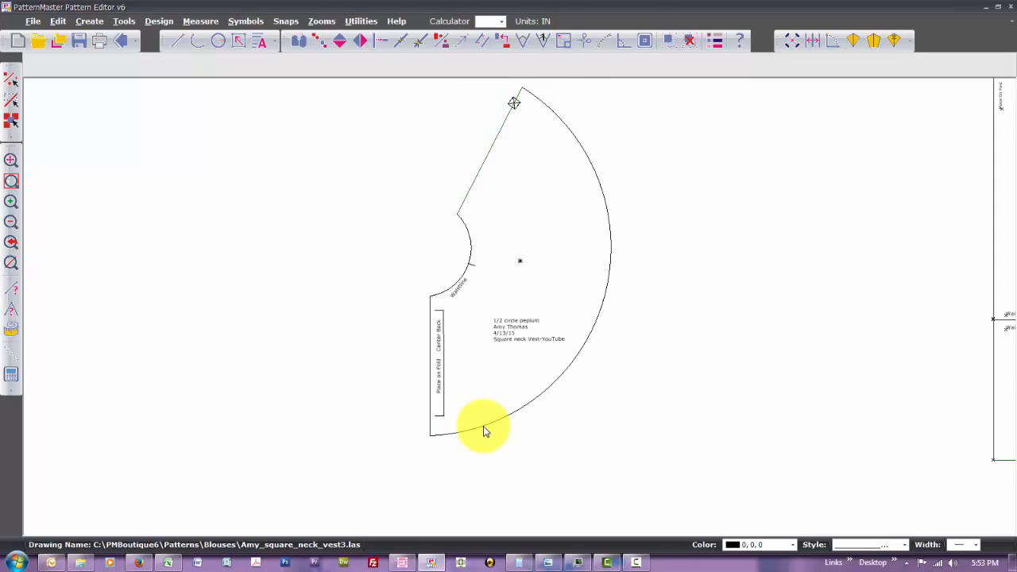
{"action": "left_click", "coordinate": [485, 431]}
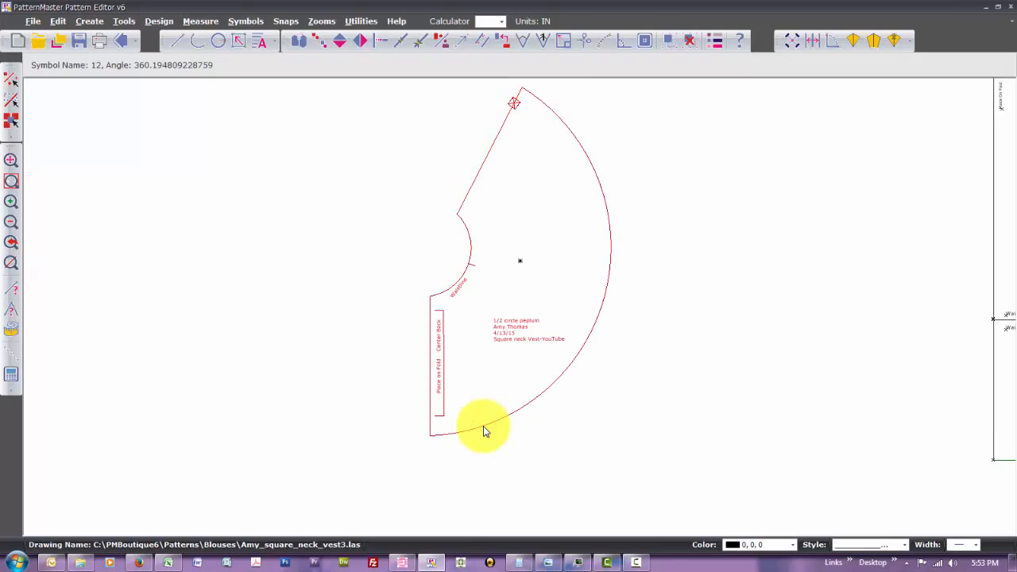
Explode the peplum and offset its hem, waistline curve and side line by 0.625 inch
{"action": "key", "text": "x"}
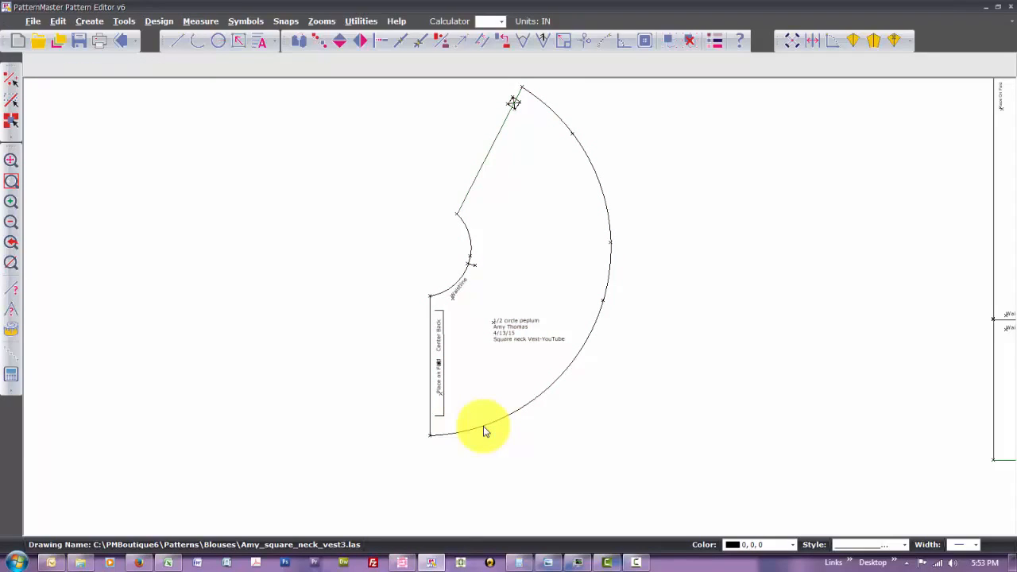
{"action": "key", "text": "o"}
{"action": "key", "text": "f"}
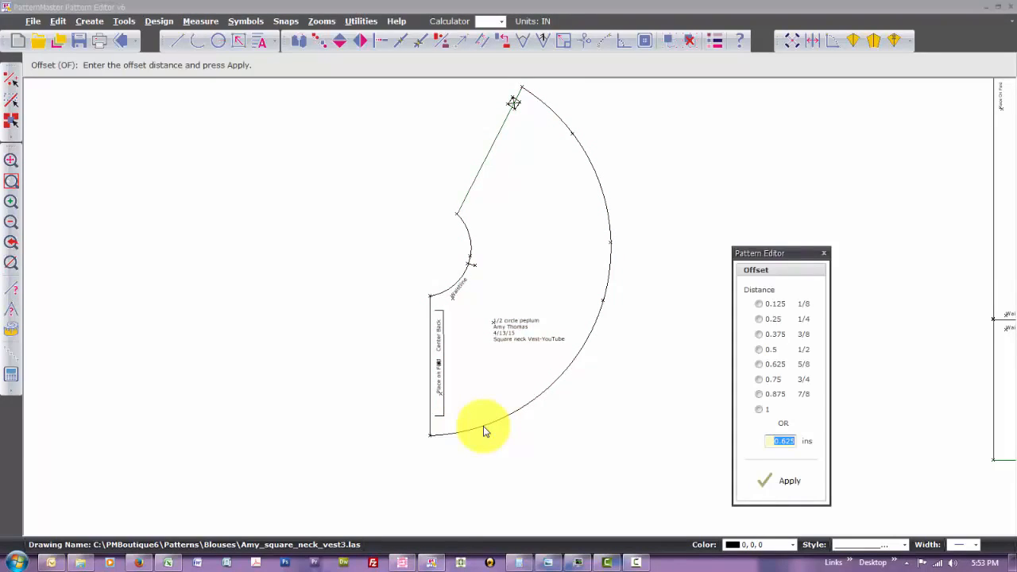
{"action": "key", "text": "Return"}
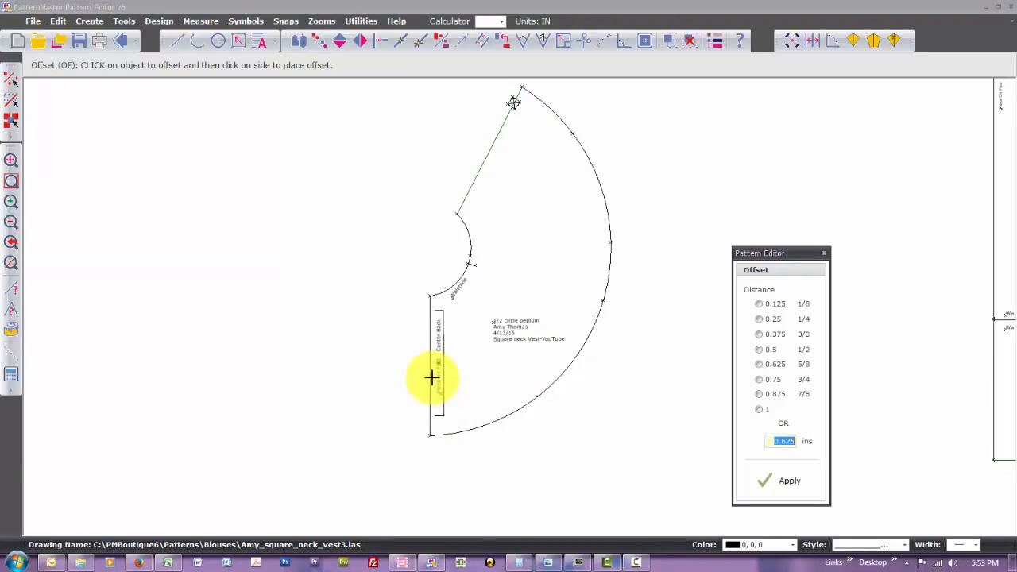
{"action": "left_click", "coordinate": [451, 438]}
{"action": "left_click", "coordinate": [450, 440]}
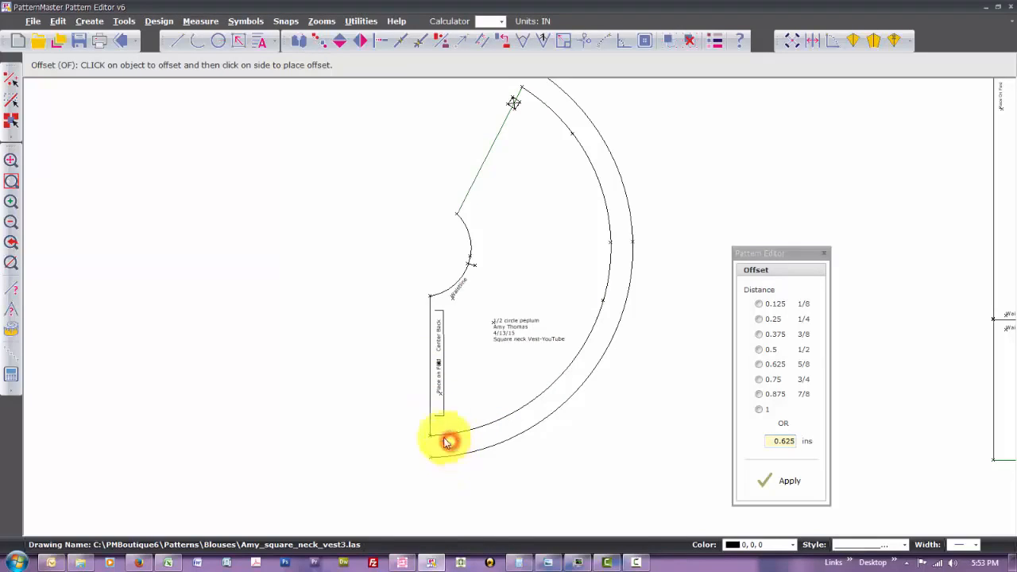
{"action": "left_click", "coordinate": [451, 283]}
{"action": "left_click", "coordinate": [450, 283]}
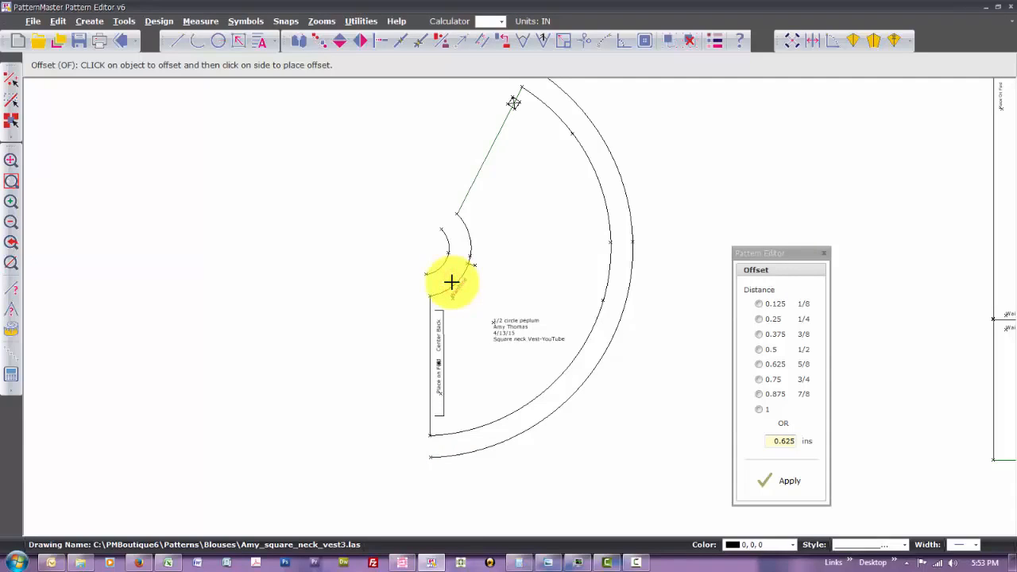
{"action": "left_click", "coordinate": [467, 188]}
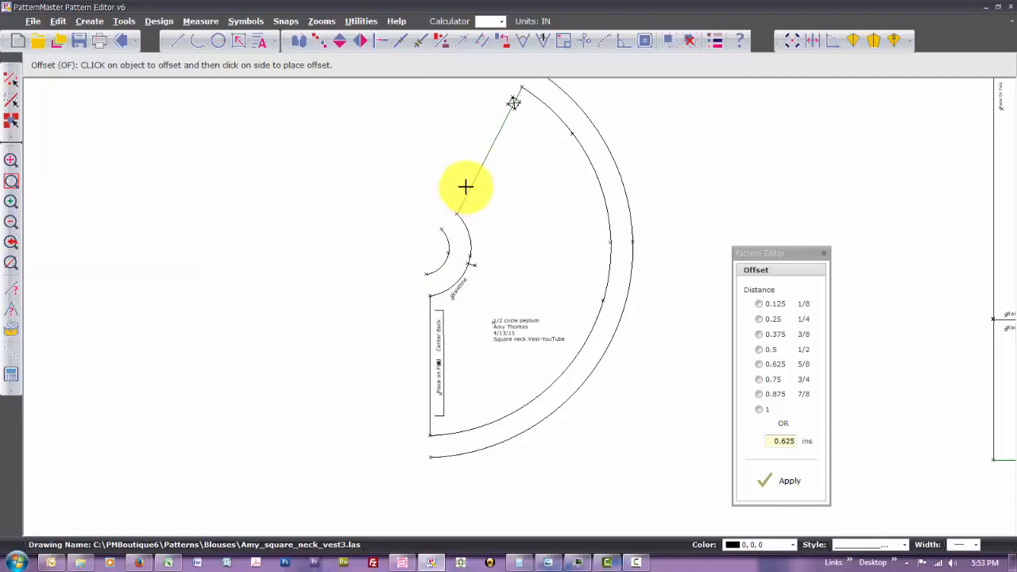
{"action": "left_click", "coordinate": [466, 187]}
{"action": "scroll", "coordinate": [466, 187], "scroll_direction": "up", "scroll_amount": 1}
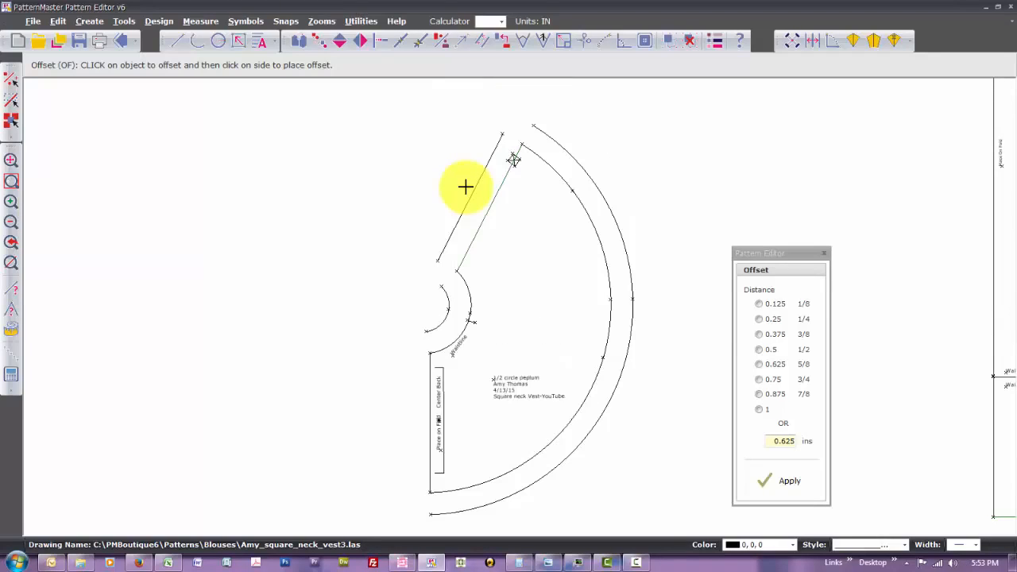
{"action": "key", "text": "Escape"}
Extend the centre-back line up to the new waist and down to the new hem, joining the hem
{"action": "key", "text": "i"}
{"action": "key", "text": "n"}
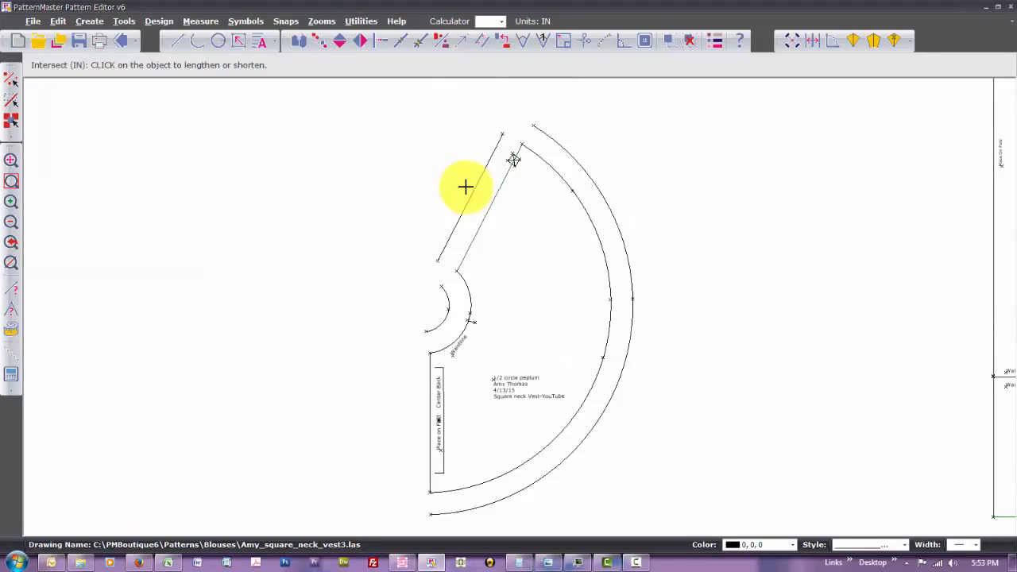
{"action": "left_click", "coordinate": [430, 373]}
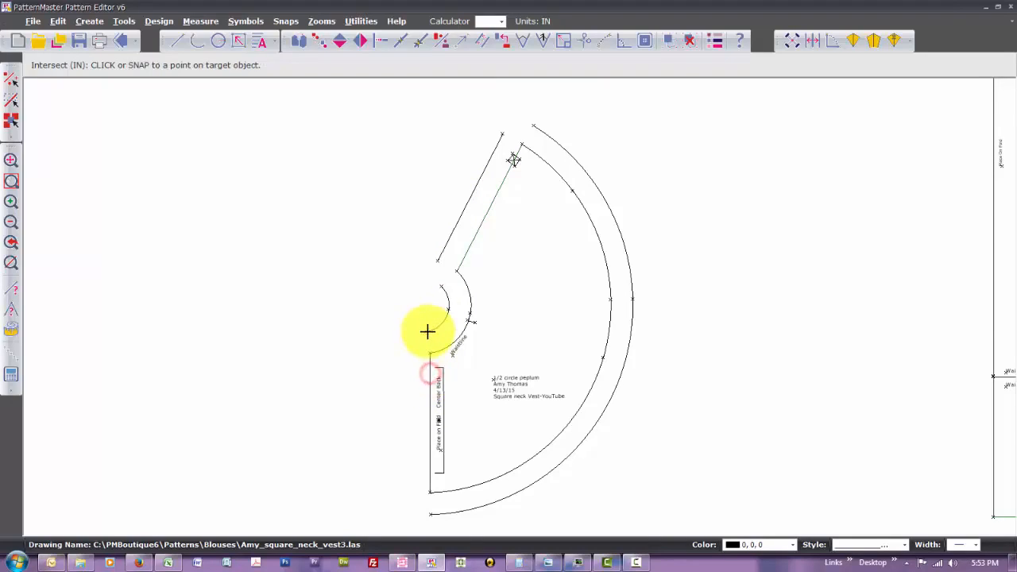
{"action": "left_click", "coordinate": [427, 329]}
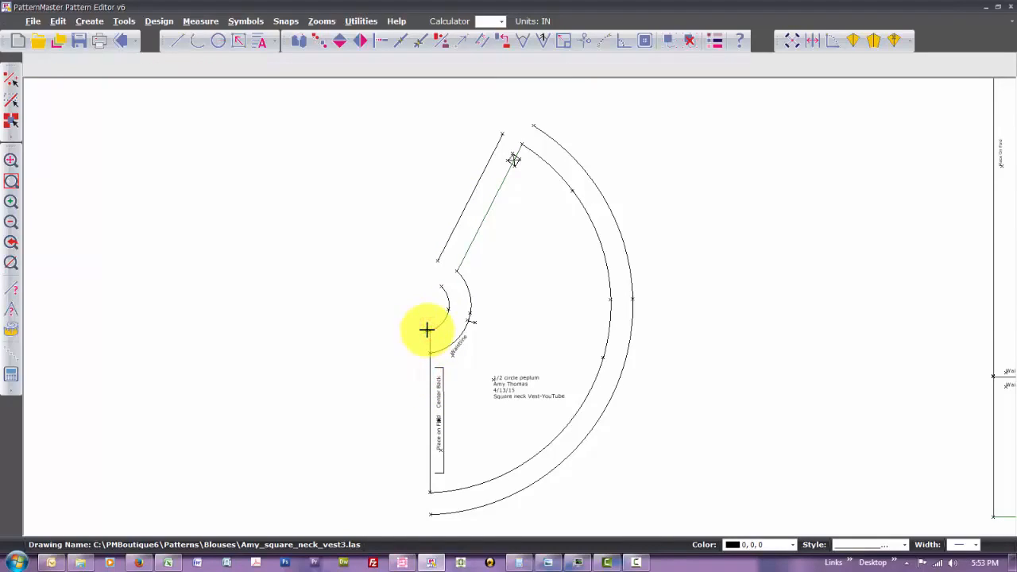
{"action": "left_click", "coordinate": [428, 477]}
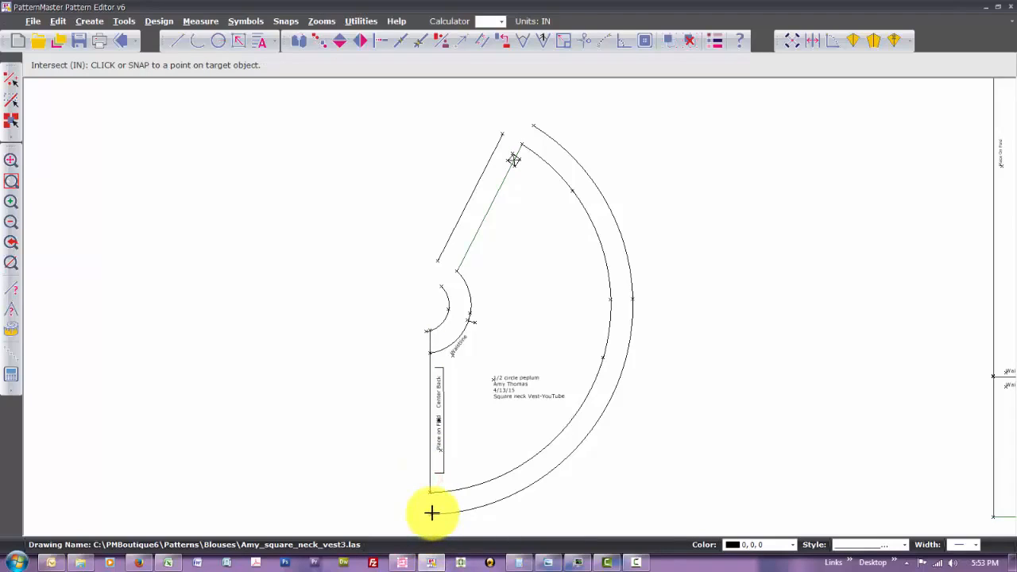
{"action": "left_click", "coordinate": [432, 513]}
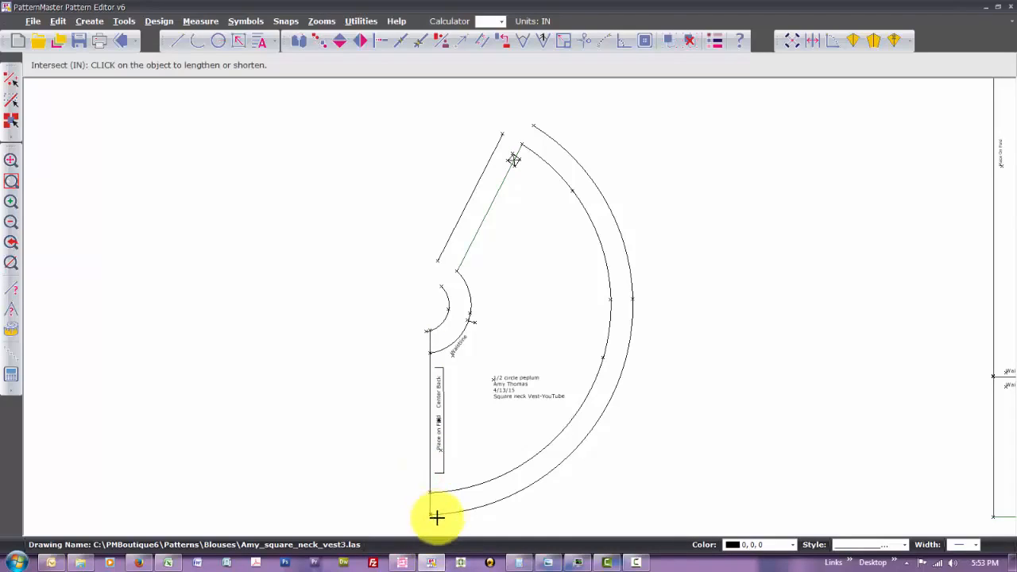
{"action": "left_click", "coordinate": [433, 507]}
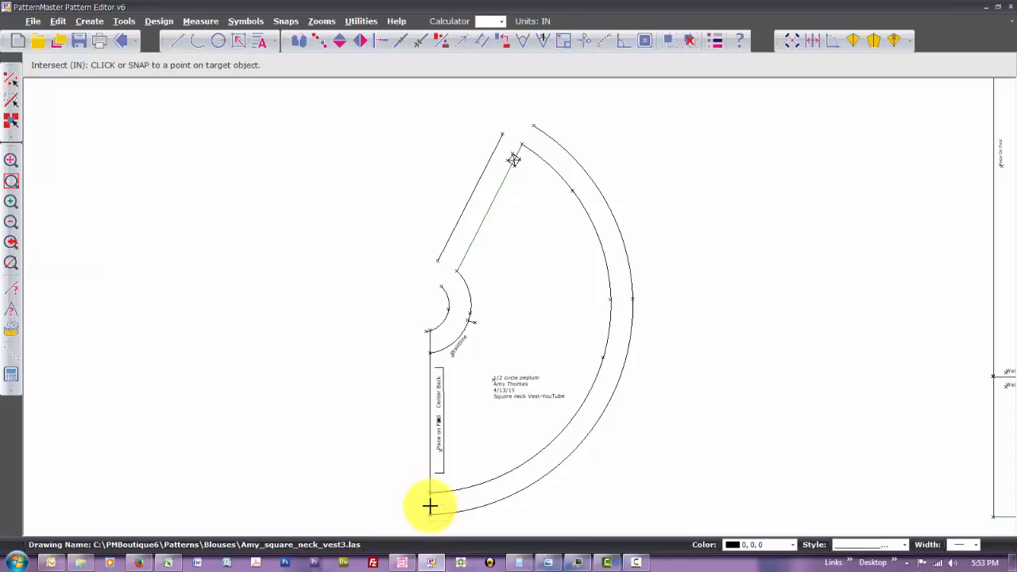
{"action": "left_click", "coordinate": [430, 506]}
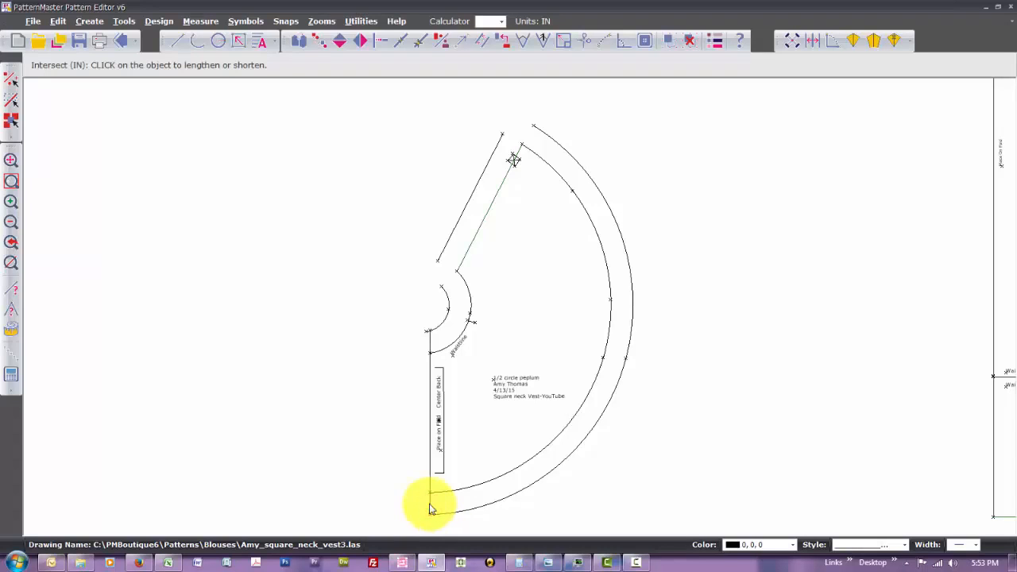
Join the new waist curve to centre back and the side line, then close the side line–hem corner
{"action": "left_click", "coordinate": [437, 326]}
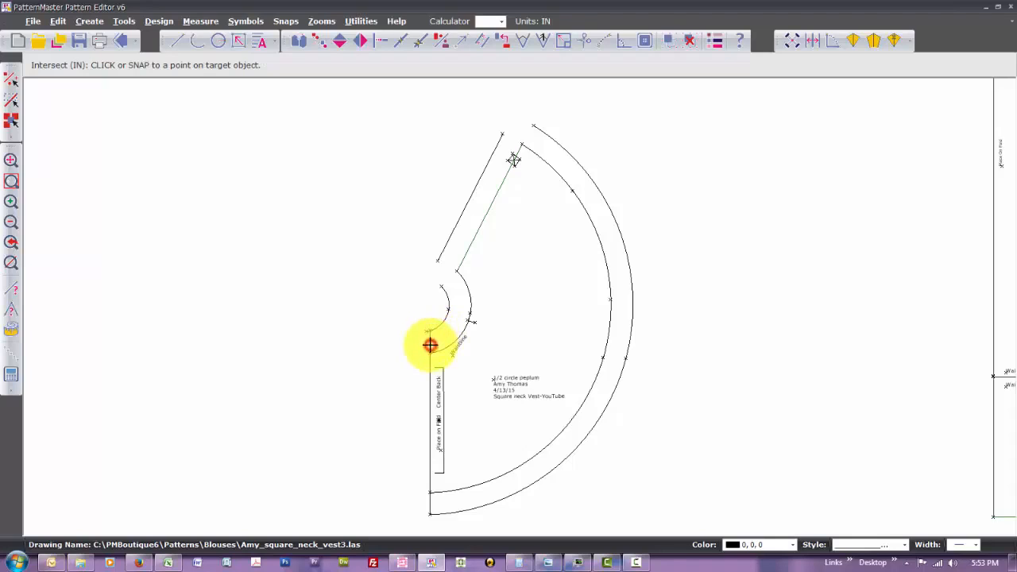
{"action": "left_click", "coordinate": [430, 345]}
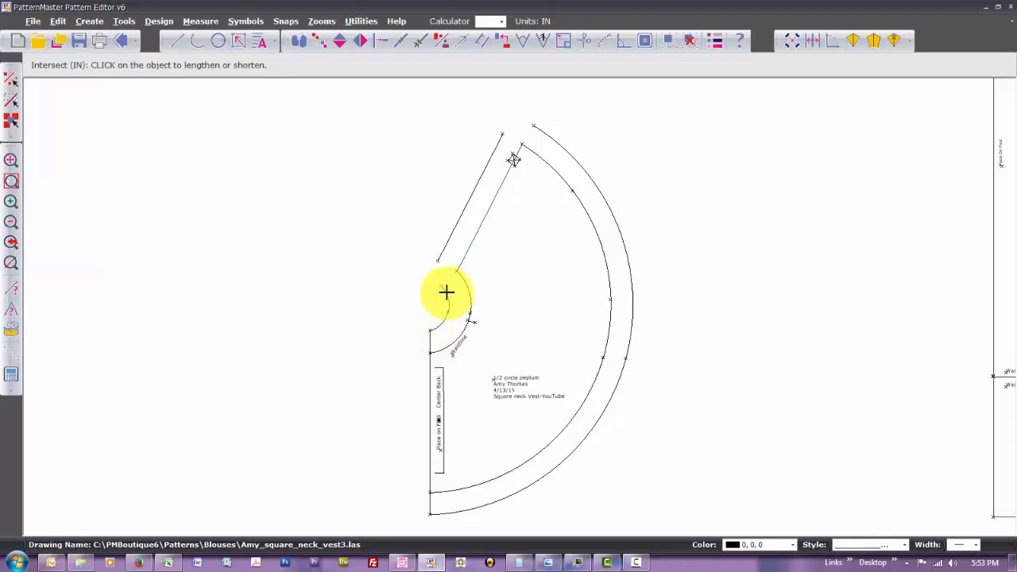
{"action": "left_click", "coordinate": [444, 292]}
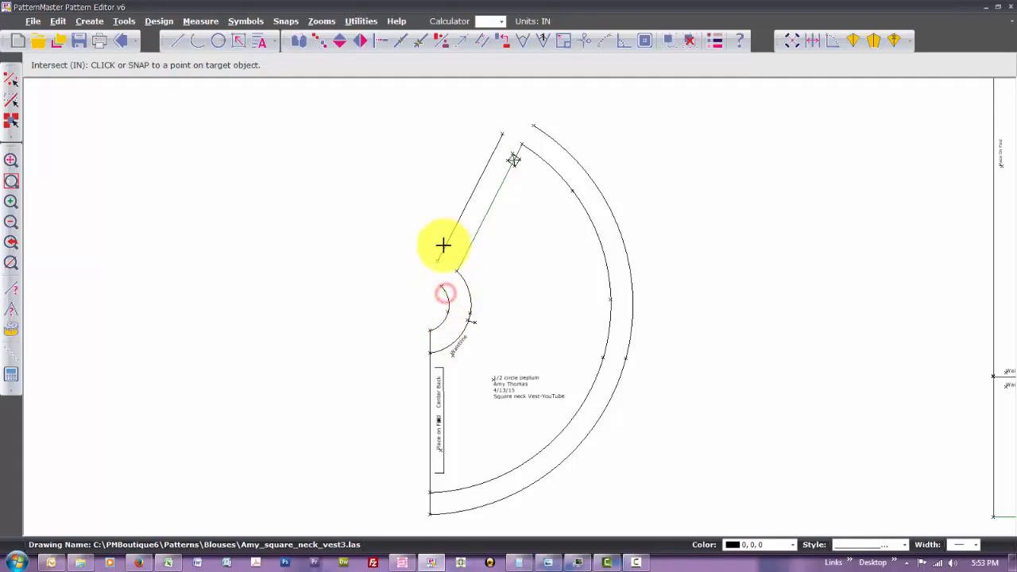
{"action": "left_click", "coordinate": [443, 249]}
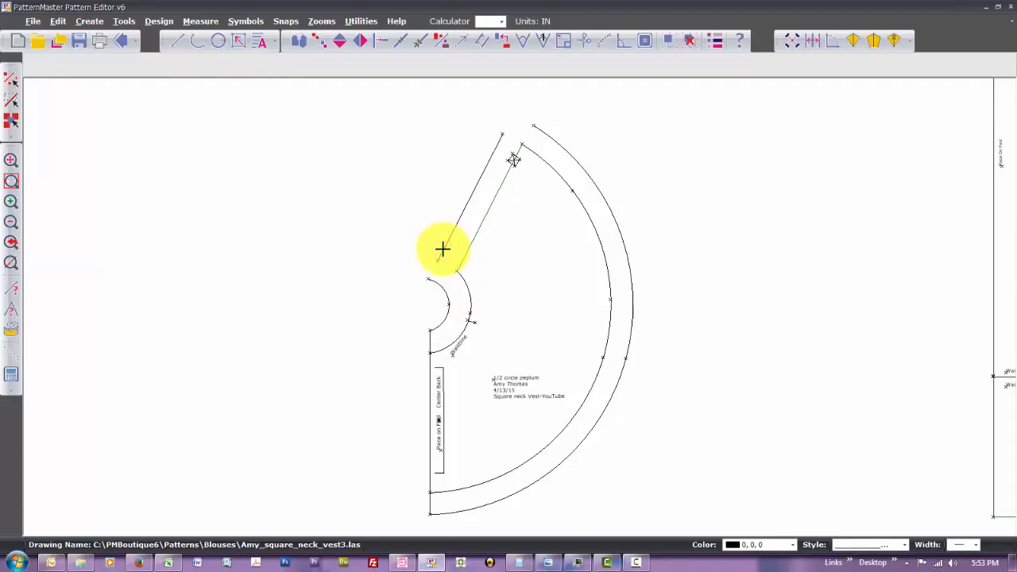
{"action": "left_click", "coordinate": [443, 248]}
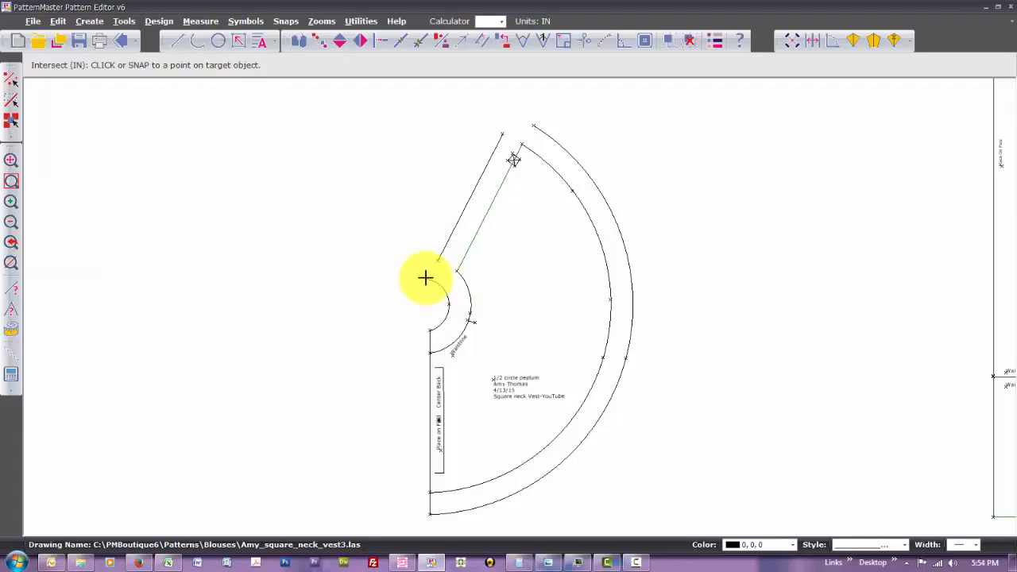
{"action": "left_click", "coordinate": [438, 281]}
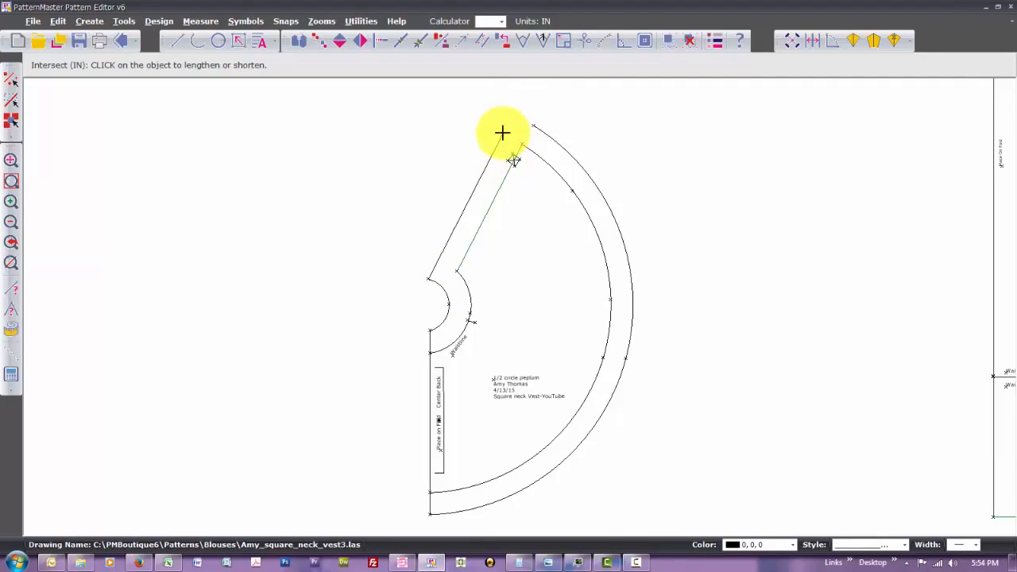
{"action": "left_click", "coordinate": [502, 133]}
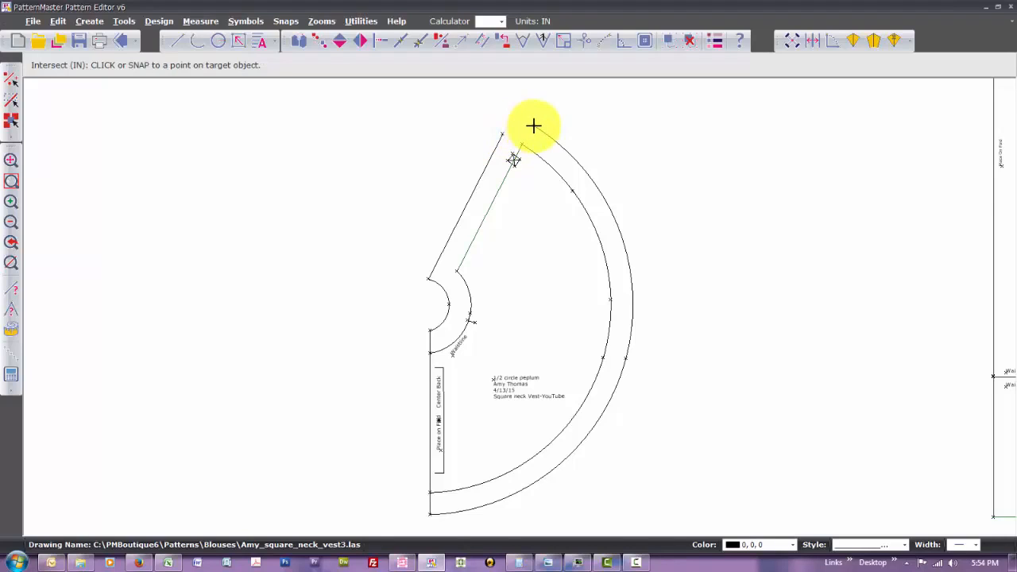
{"action": "left_click", "coordinate": [533, 126]}
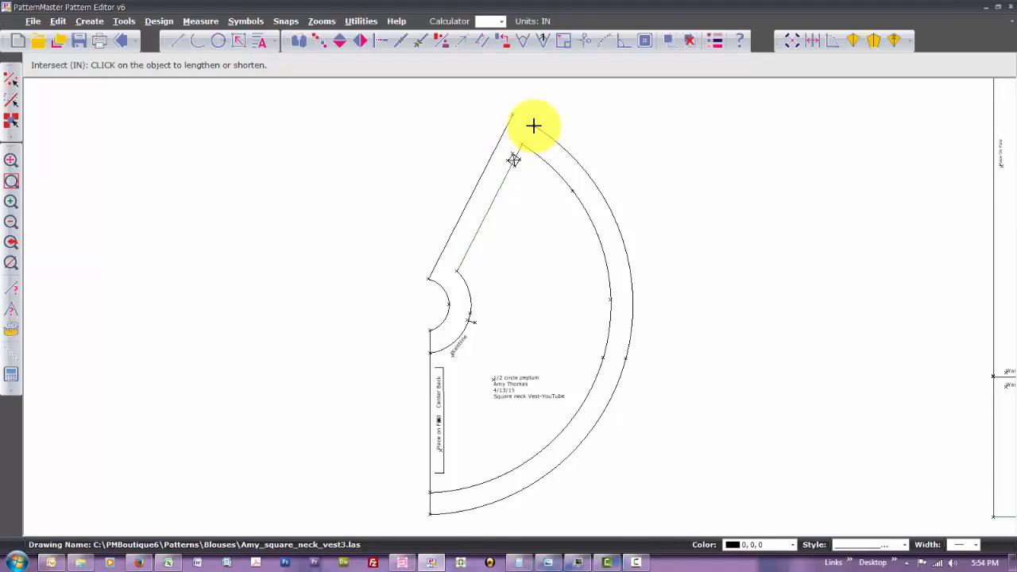
{"action": "left_click", "coordinate": [533, 126]}
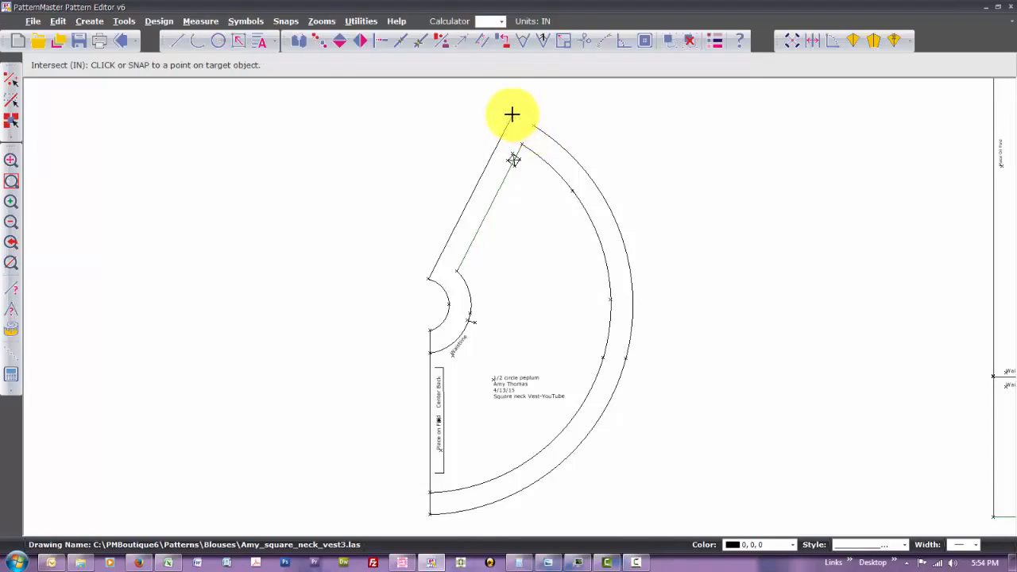
{"action": "left_click", "coordinate": [513, 112]}
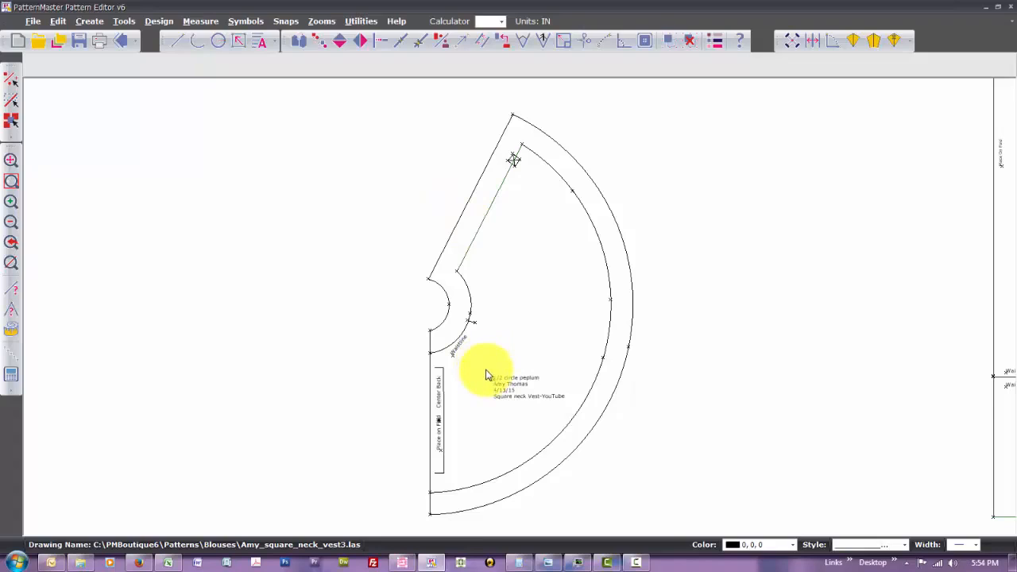
Edit the peplum label from '1/2 circle peplum' to '3/4 circle peplum'
{"action": "left_click_drag", "start_coordinate": [486, 374], "coordinate": [518, 404]}
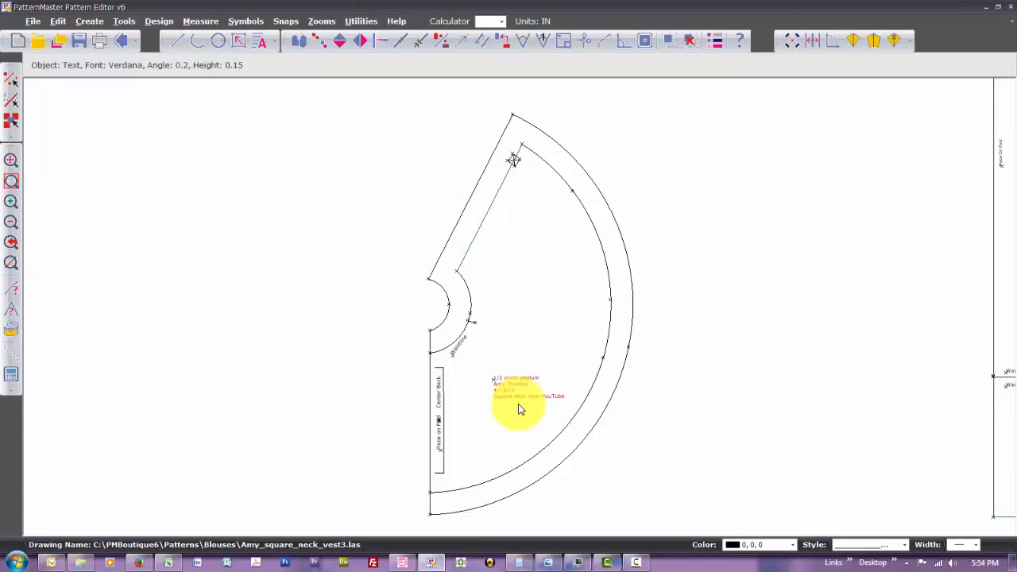
{"action": "right_click", "coordinate": [518, 404]}
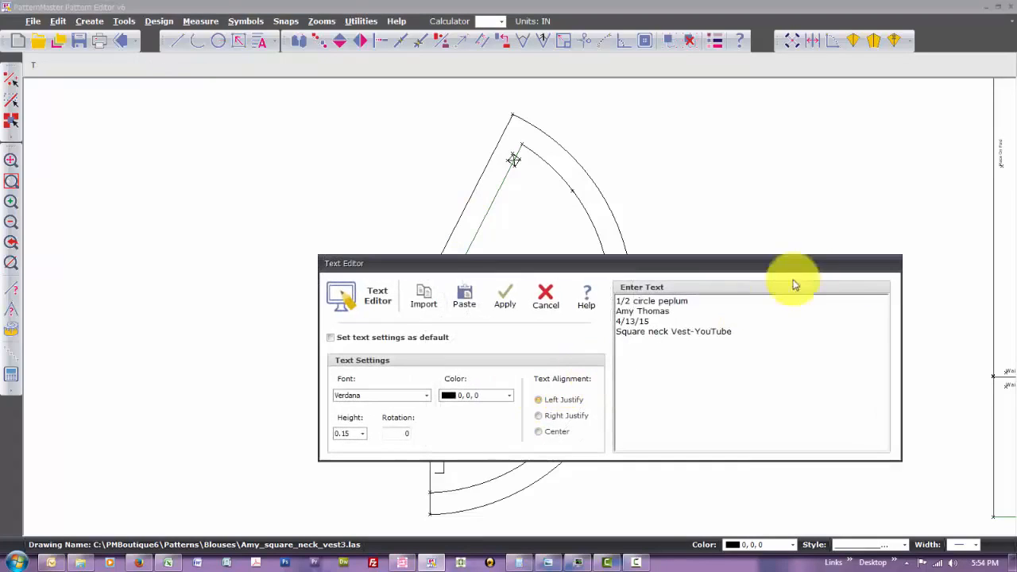
{"action": "left_click", "coordinate": [629, 302]}
{"action": "key", "text": "BackSpace"}
{"action": "key", "text": "BackSpace"}
{"action": "key", "text": "BackSpace"}
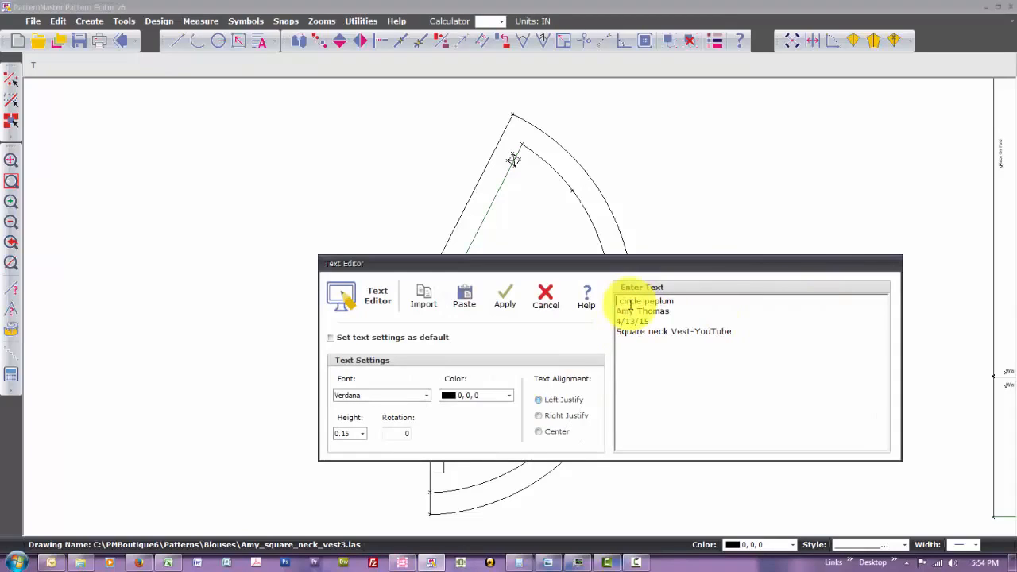
{"action": "type", "text": "4"}
{"action": "left_click", "coordinate": [509, 299]}
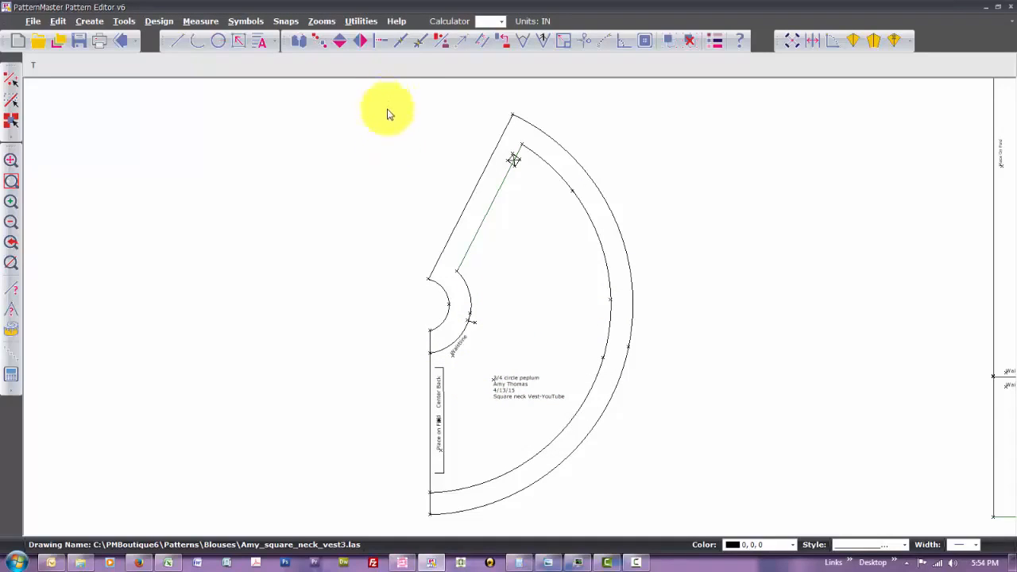
Group the 3/4 circle peplum into one piece and move the smaller peplum wedge below it
{"action": "left_click_drag", "start_coordinate": [390, 84], "coordinate": [685, 531]}
{"action": "key", "text": "ctrl+g"}
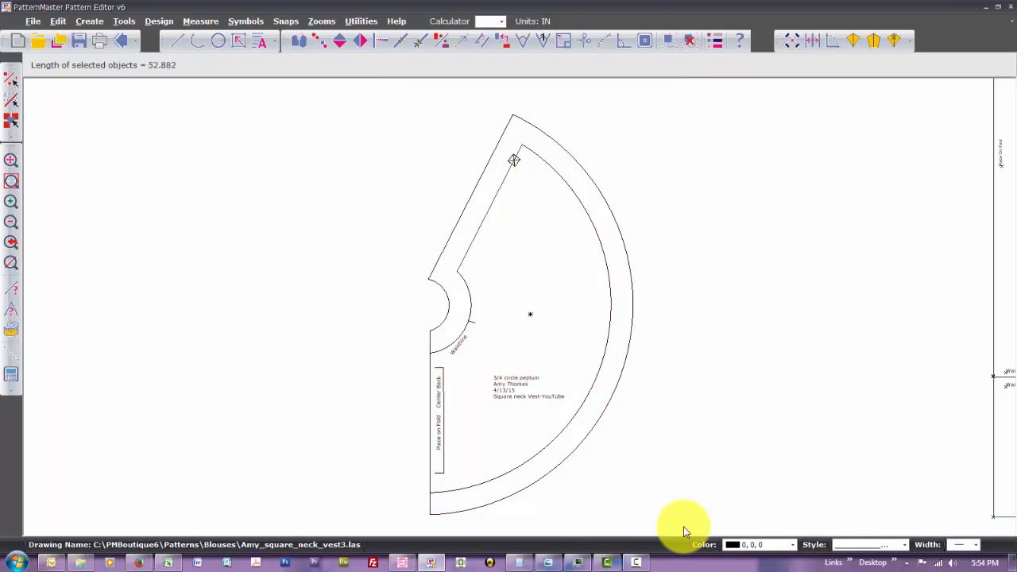
{"action": "key", "text": "z"}
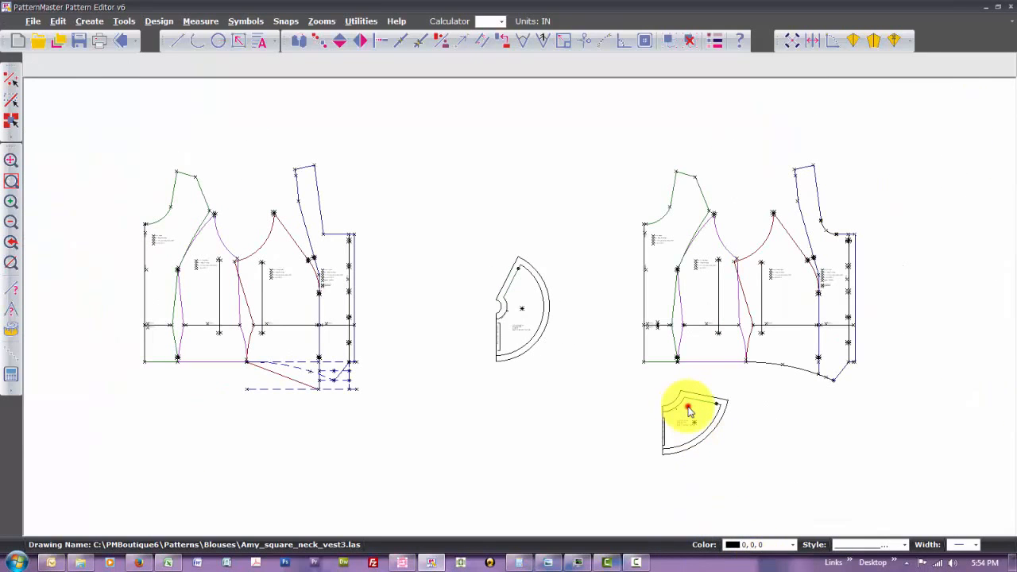
{"action": "left_click", "coordinate": [687, 406]}
{"action": "left_click", "coordinate": [633, 414]}
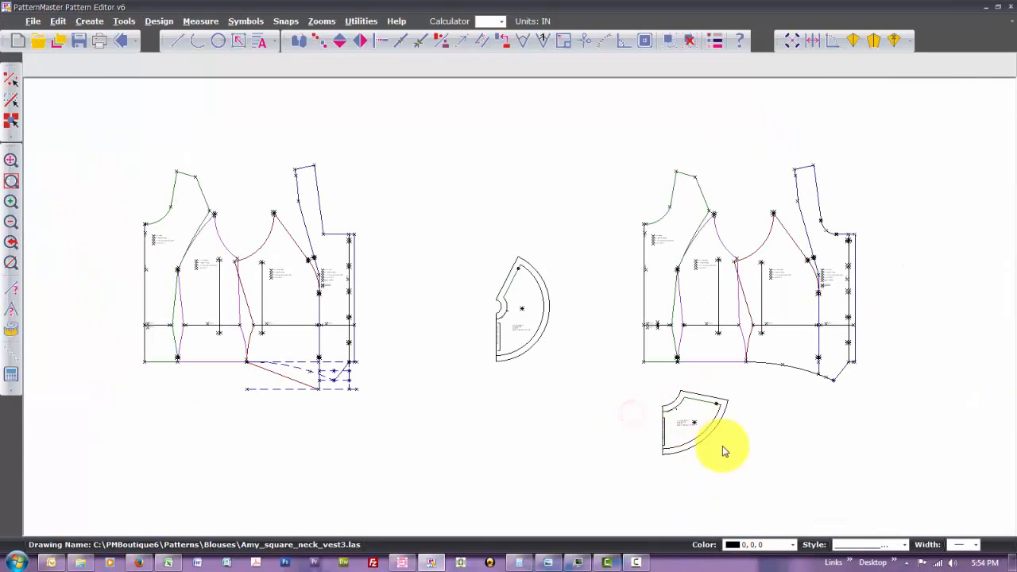
{"action": "left_click", "coordinate": [688, 425]}
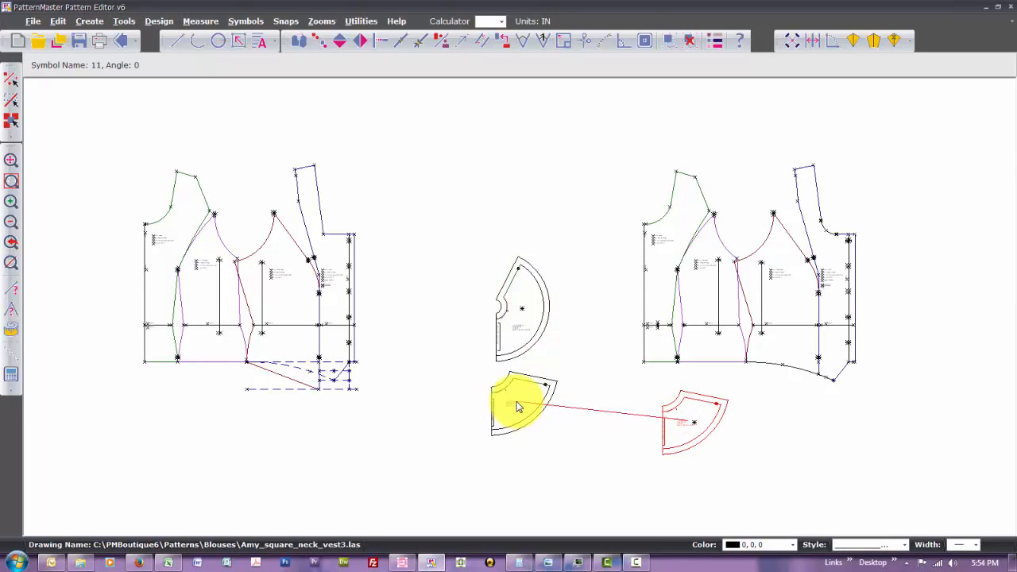
{"action": "left_click", "coordinate": [518, 406]}
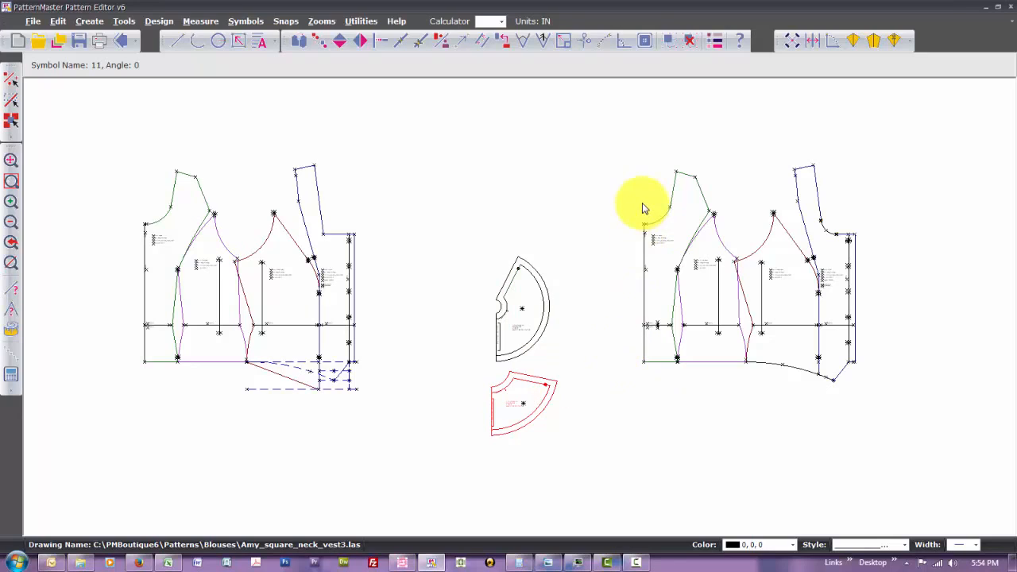
Select the right vest's back piece, including its centre-back and vertical edges
{"action": "left_click", "coordinate": [646, 340]}
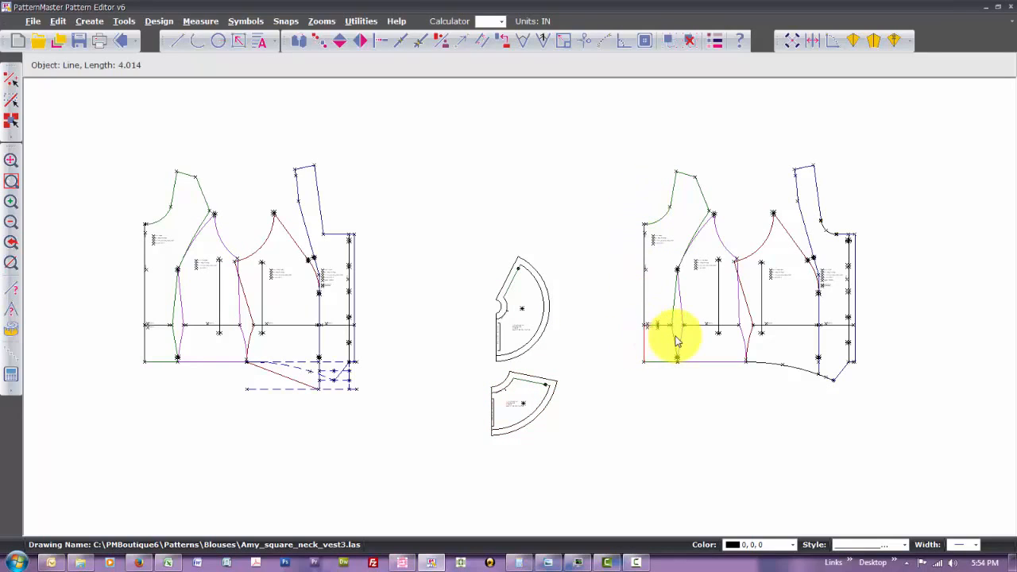
{"action": "left_click", "coordinate": [676, 340], "text": "shift"}
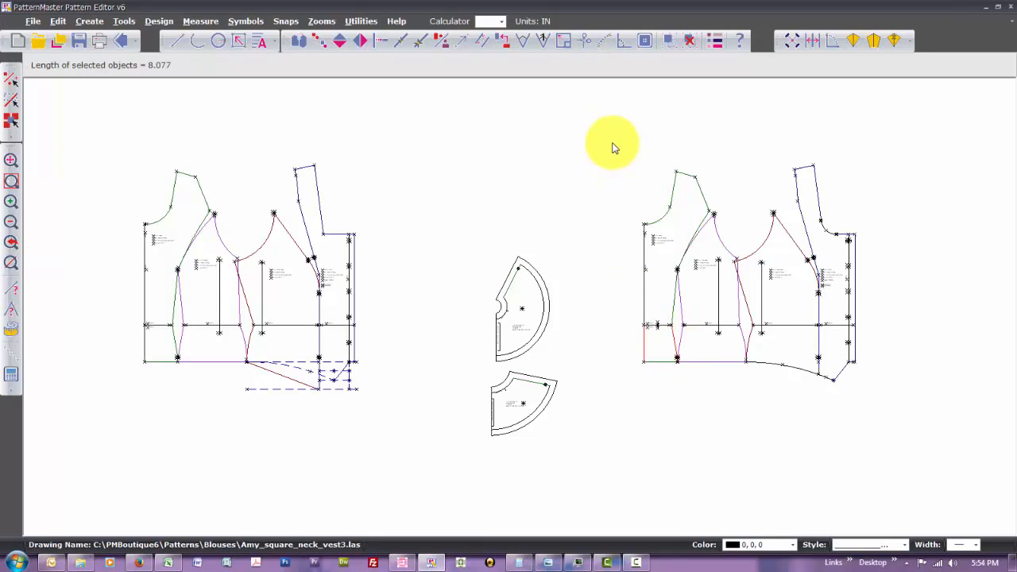
{"action": "left_click_drag", "start_coordinate": [613, 144], "coordinate": [712, 323]}
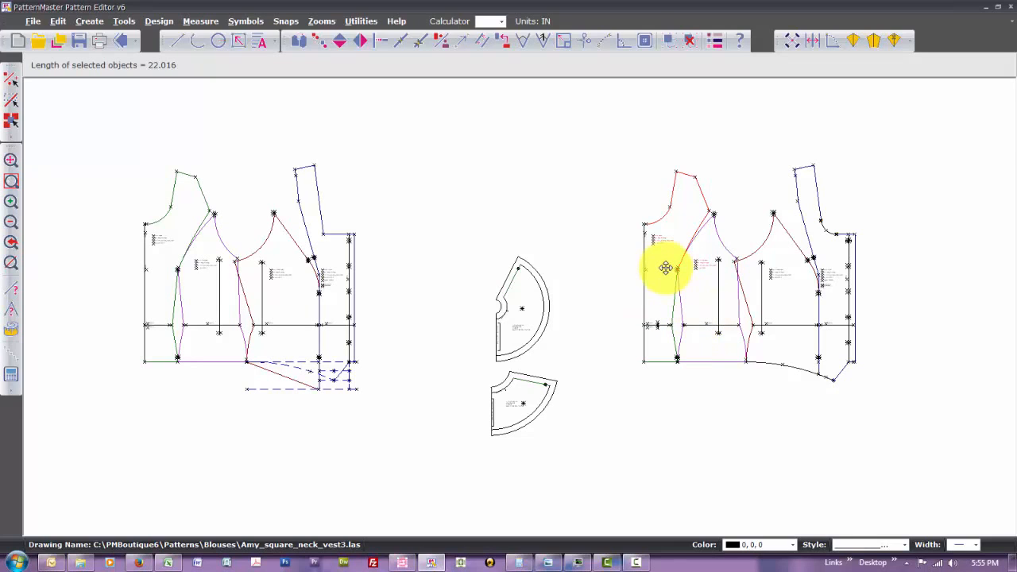
{"action": "key", "text": "z"}
{"action": "key", "text": "s"}
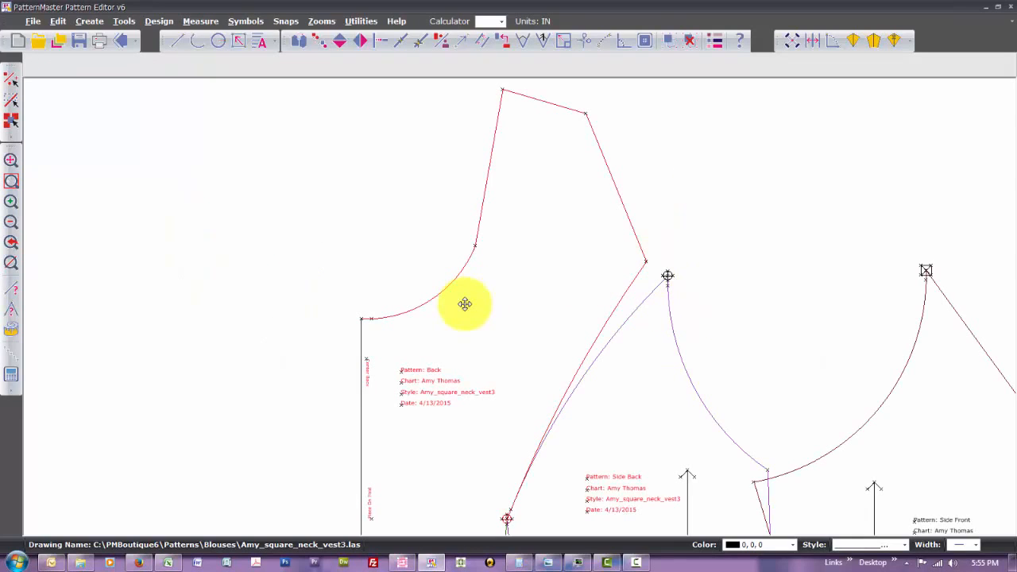
{"action": "scroll", "coordinate": [464, 303], "scroll_direction": "down", "scroll_amount": 1}
{"action": "scroll", "coordinate": [465, 304], "scroll_direction": "down", "scroll_amount": 3}
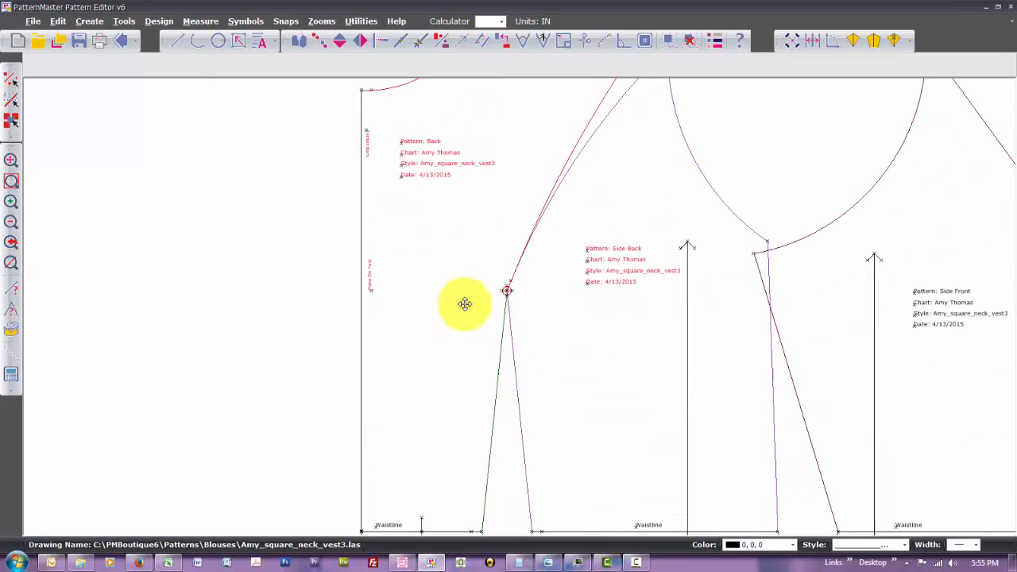
{"action": "left_click", "coordinate": [362, 225]}
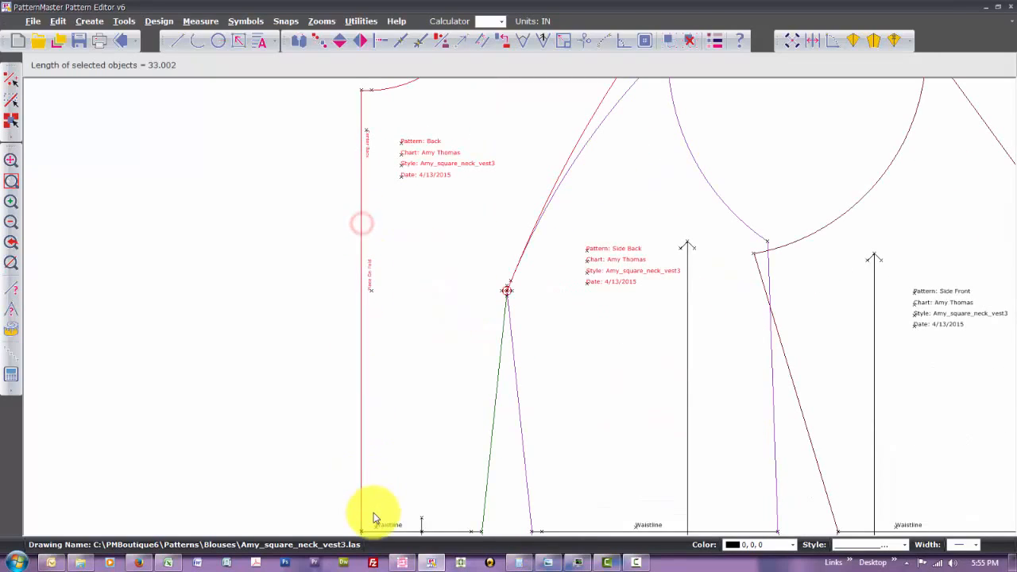
{"action": "left_click", "coordinate": [374, 523]}
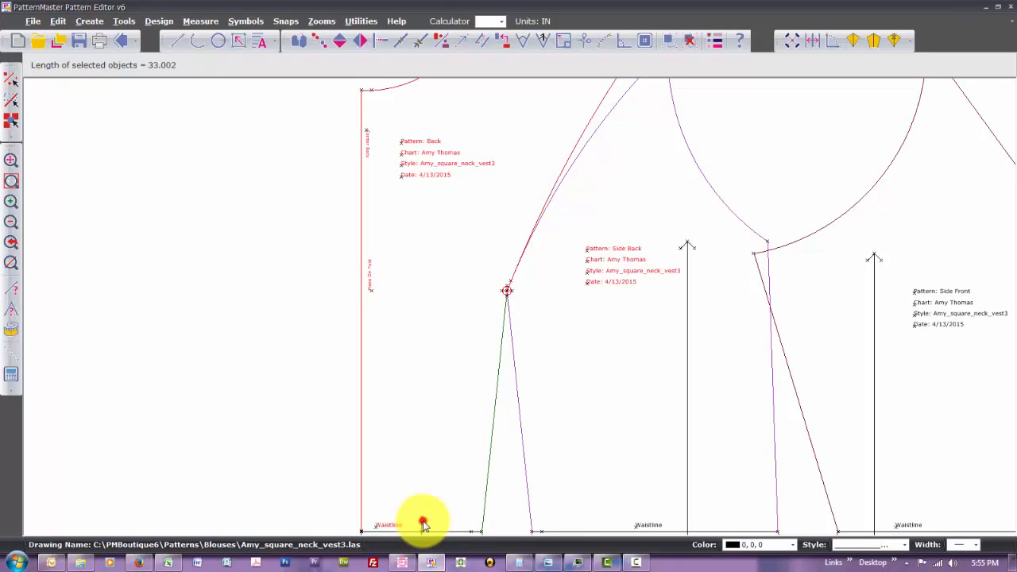
{"action": "left_click", "coordinate": [422, 525]}
{"action": "left_click", "coordinate": [433, 532]}
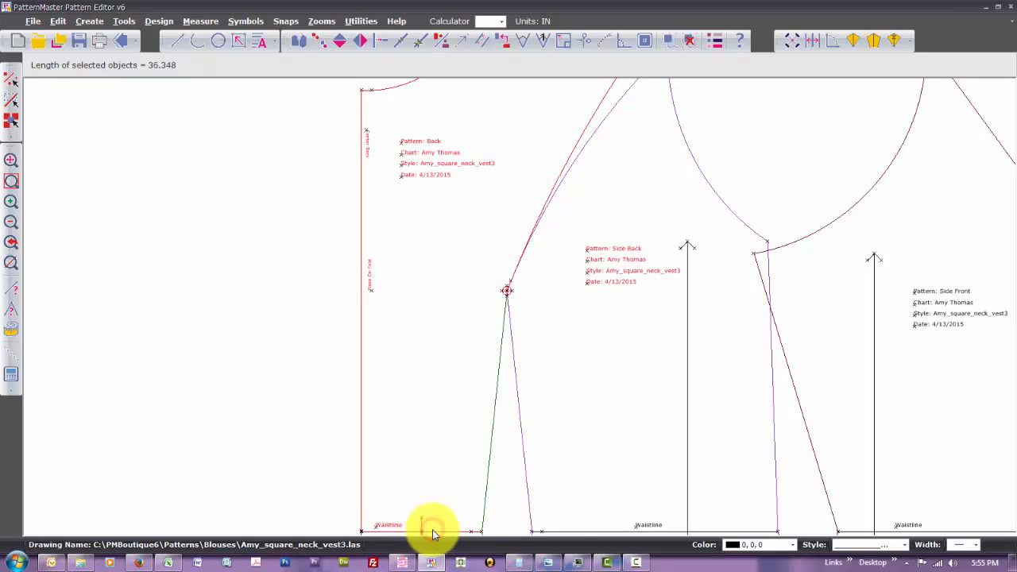
{"action": "left_click", "coordinate": [497, 384]}
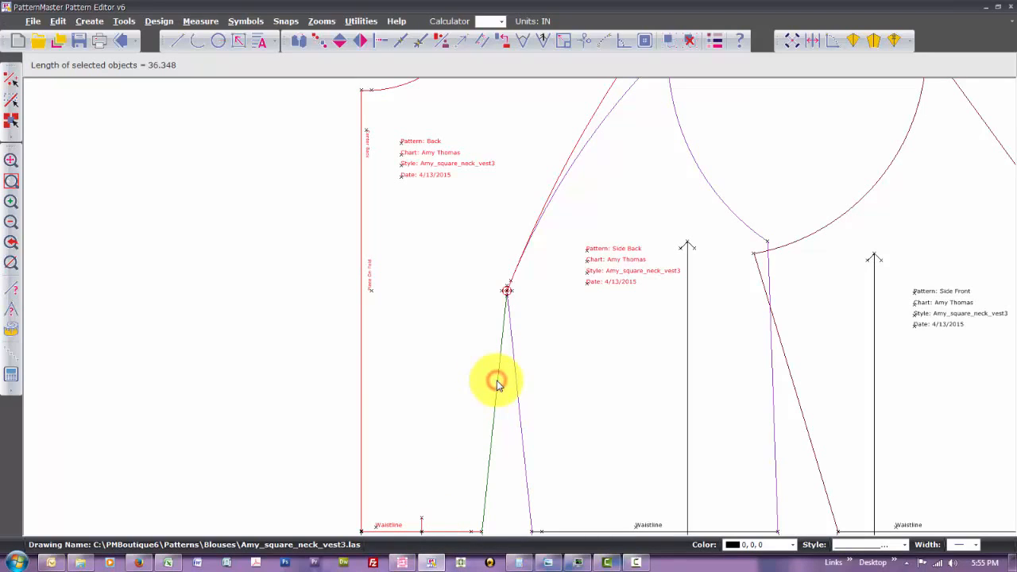
{"action": "key", "text": "z"}
{"action": "key", "text": "w"}
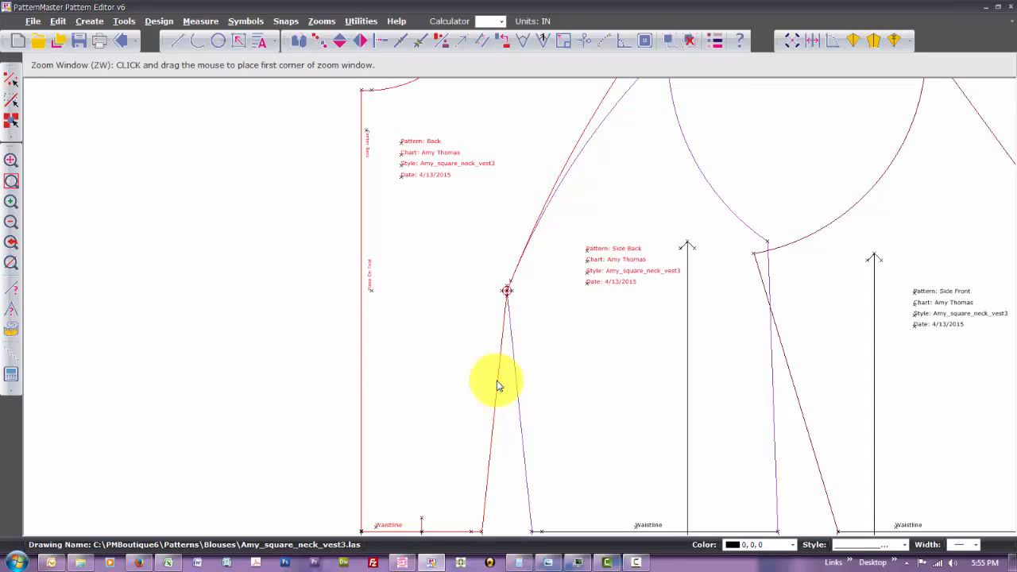
{"action": "left_click", "coordinate": [497, 278]}
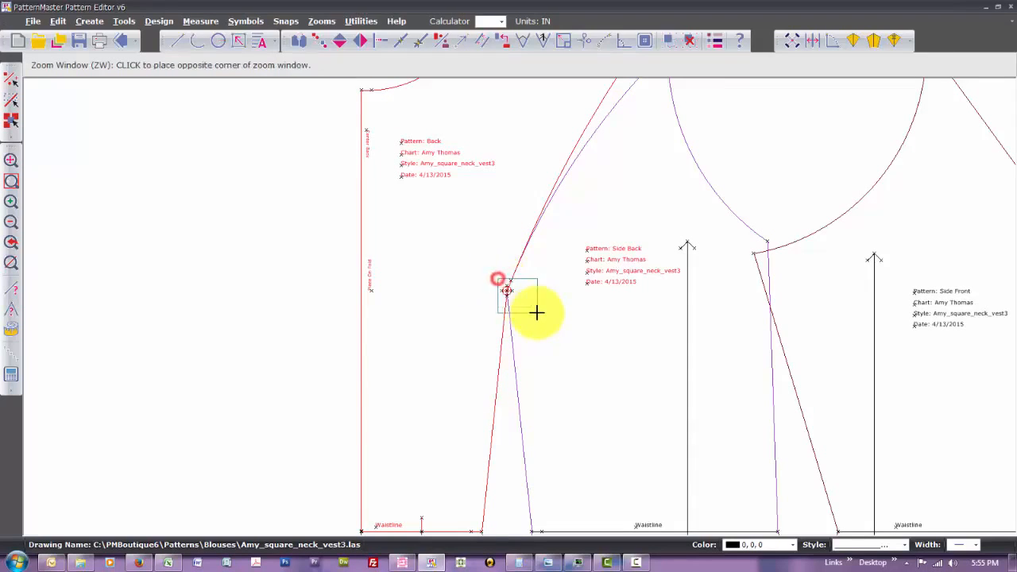
{"action": "left_click", "coordinate": [535, 310]}
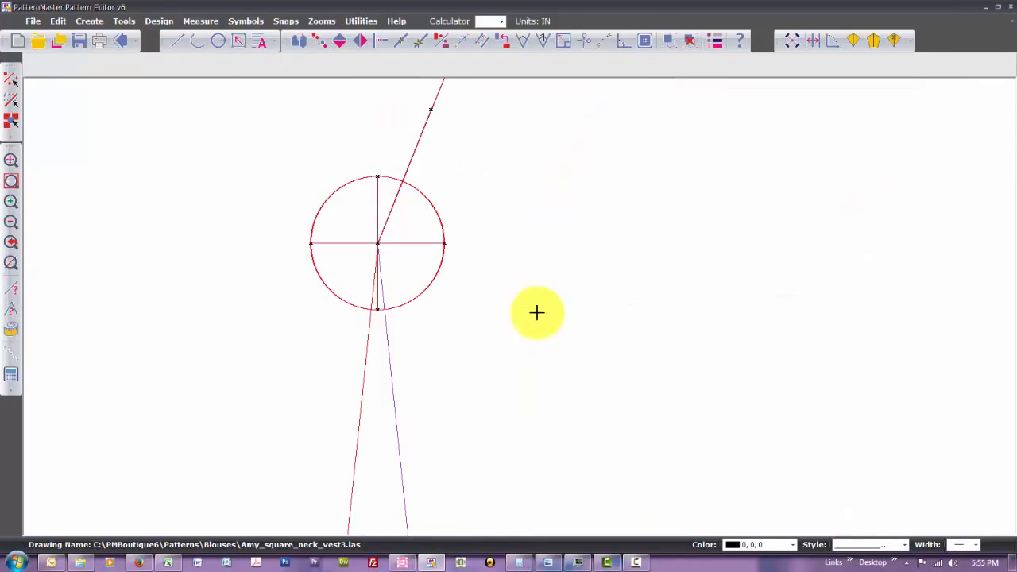
{"action": "left_click", "coordinate": [386, 178]}
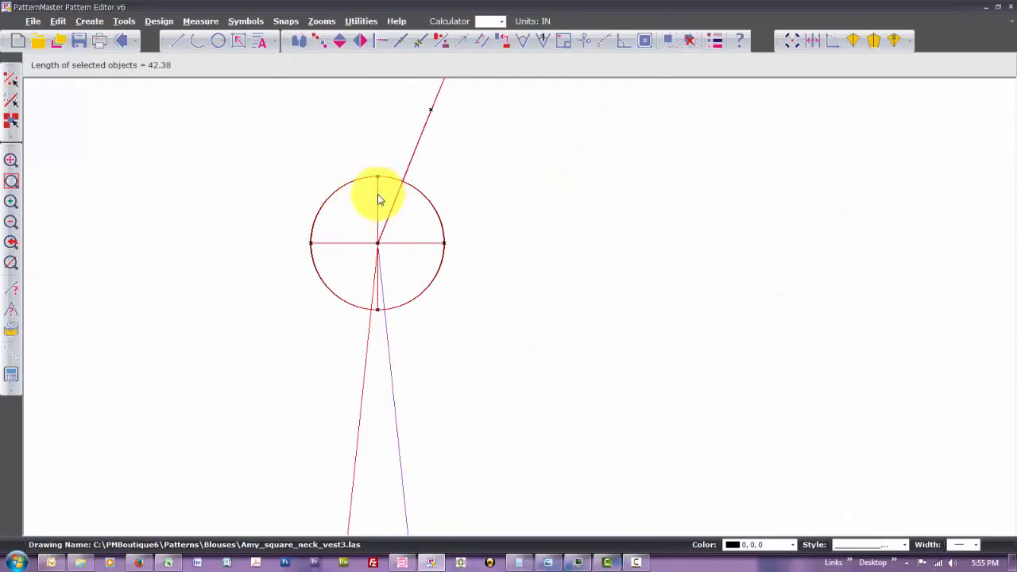
{"action": "left_click", "coordinate": [378, 195]}
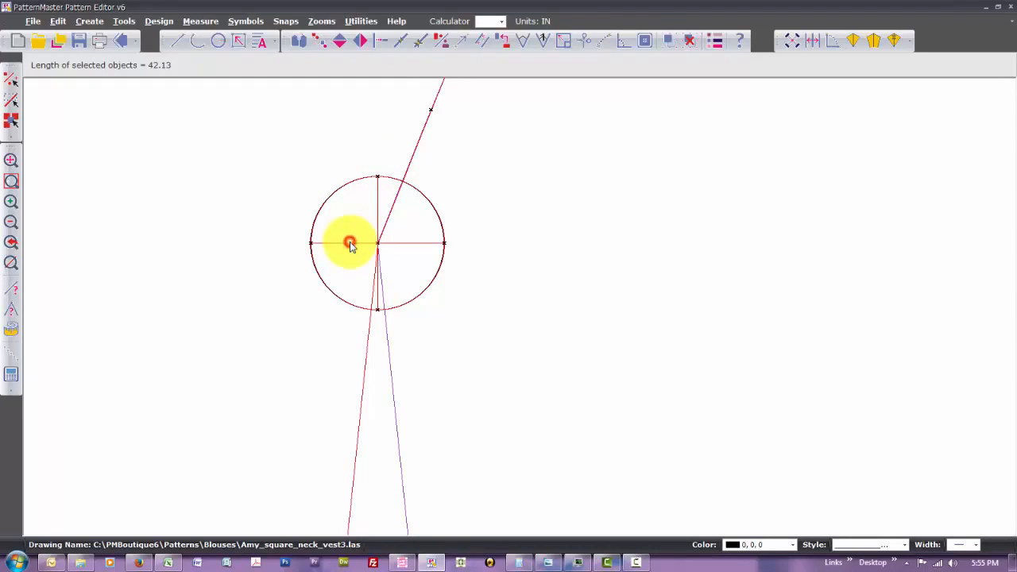
{"action": "left_click", "coordinate": [350, 243]}
{"action": "key", "text": "x"}
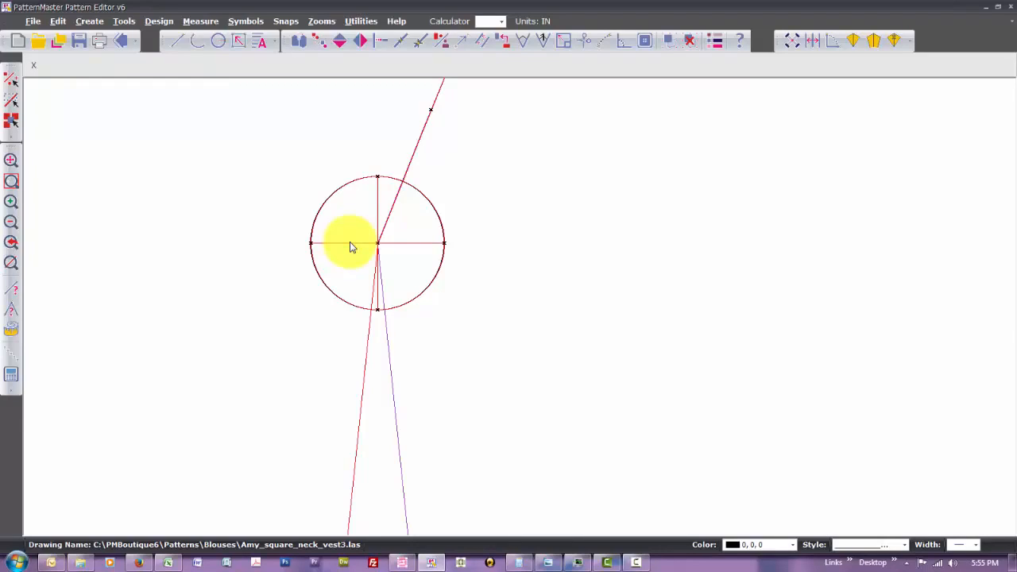
{"action": "key", "text": "Return"}
{"action": "key", "text": "p"}
{"action": "key", "text": "Return"}
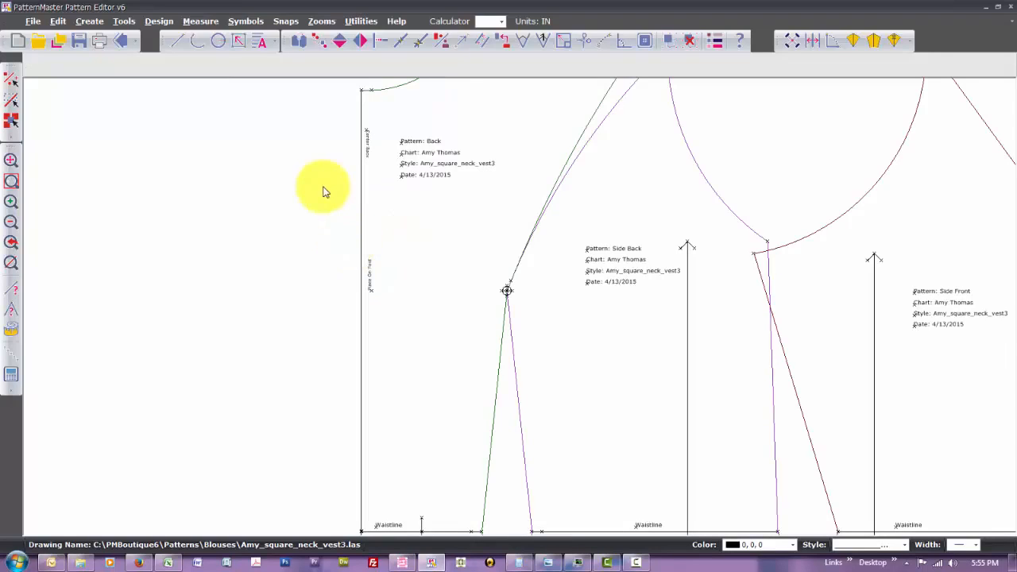
{"action": "key", "text": "o"}
{"action": "key", "text": "Return"}
{"action": "key", "text": "o"}
{"action": "key", "text": "Return"}
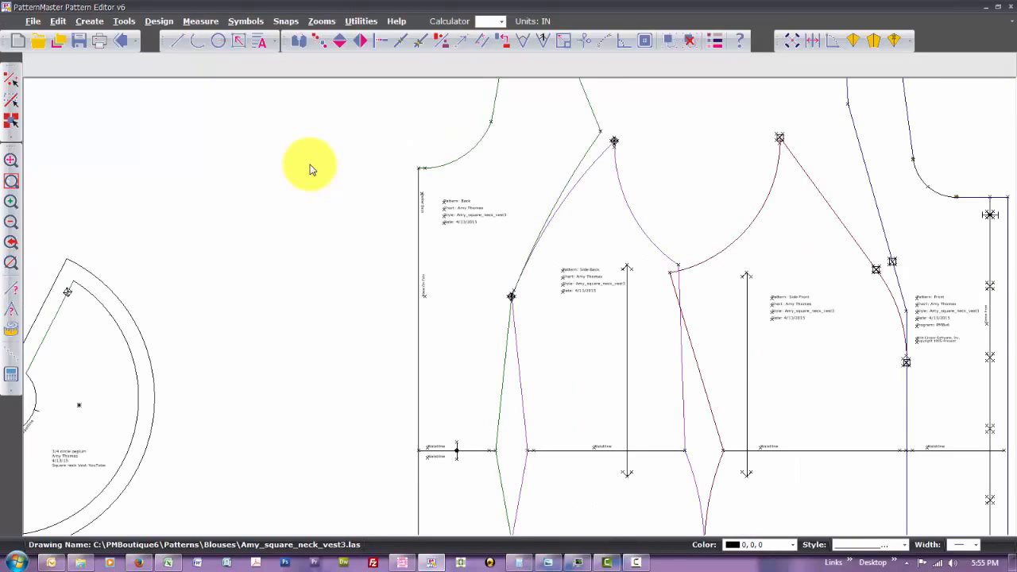
{"action": "key", "text": "Return"}
{"action": "key", "text": "Up"}
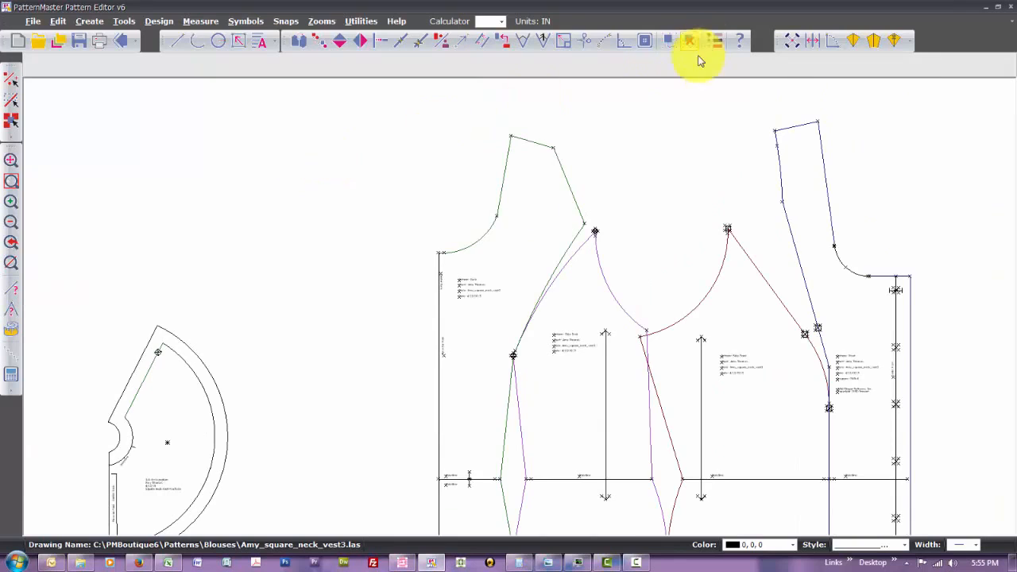
{"action": "left_click_drag", "start_coordinate": [587, 84], "coordinate": [326, 483]}
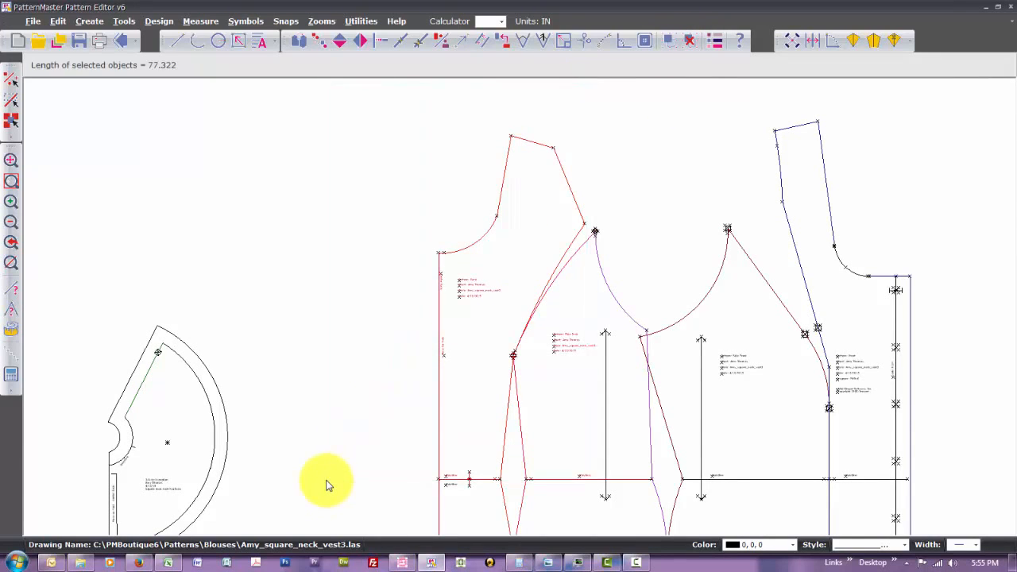
{"action": "left_click", "coordinate": [521, 435]}
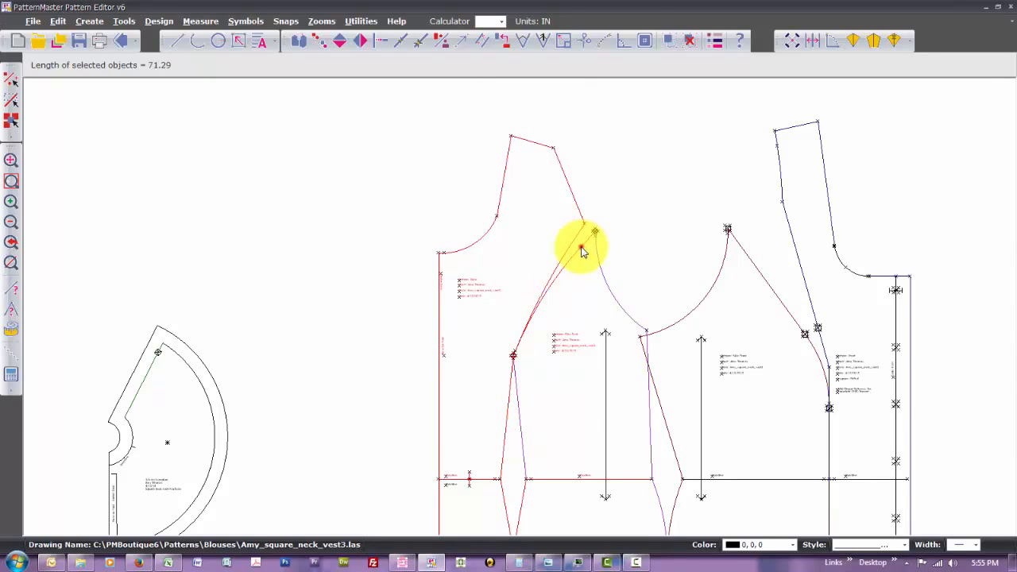
{"action": "left_click", "coordinate": [558, 480]}
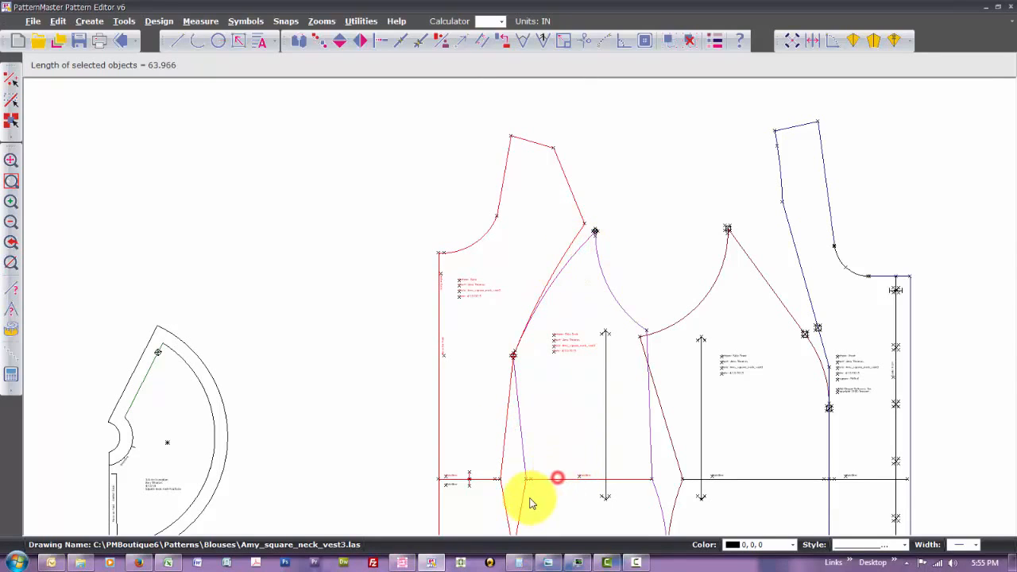
{"action": "left_click", "coordinate": [520, 507]}
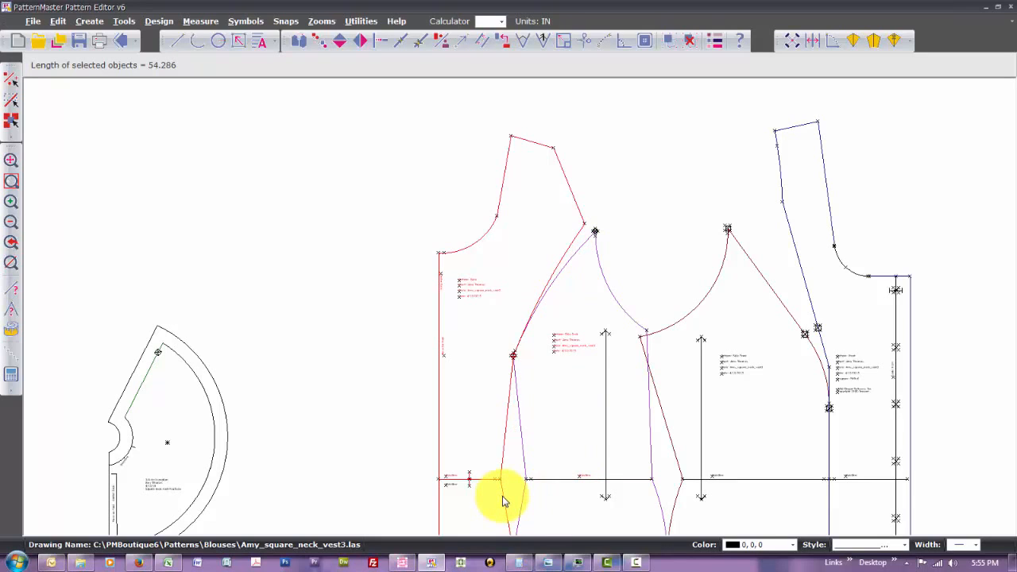
{"action": "left_click", "coordinate": [502, 497]}
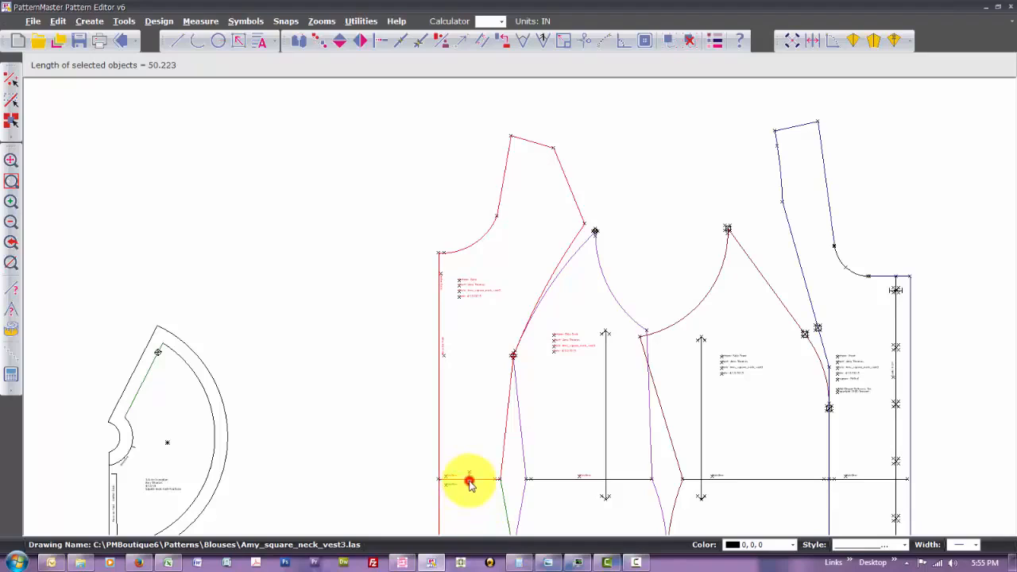
{"action": "left_click", "coordinate": [469, 483]}
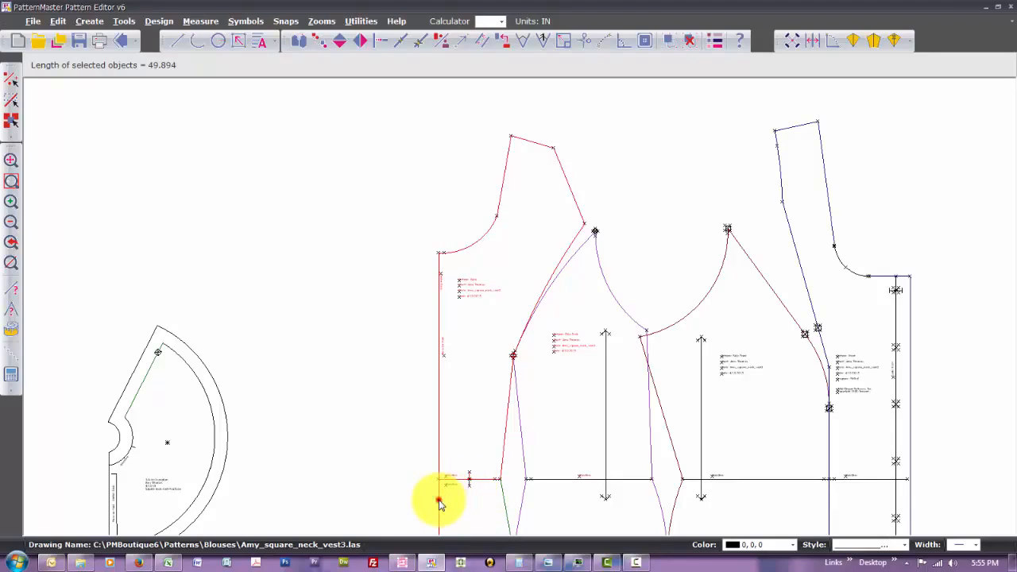
{"action": "left_click", "coordinate": [440, 502]}
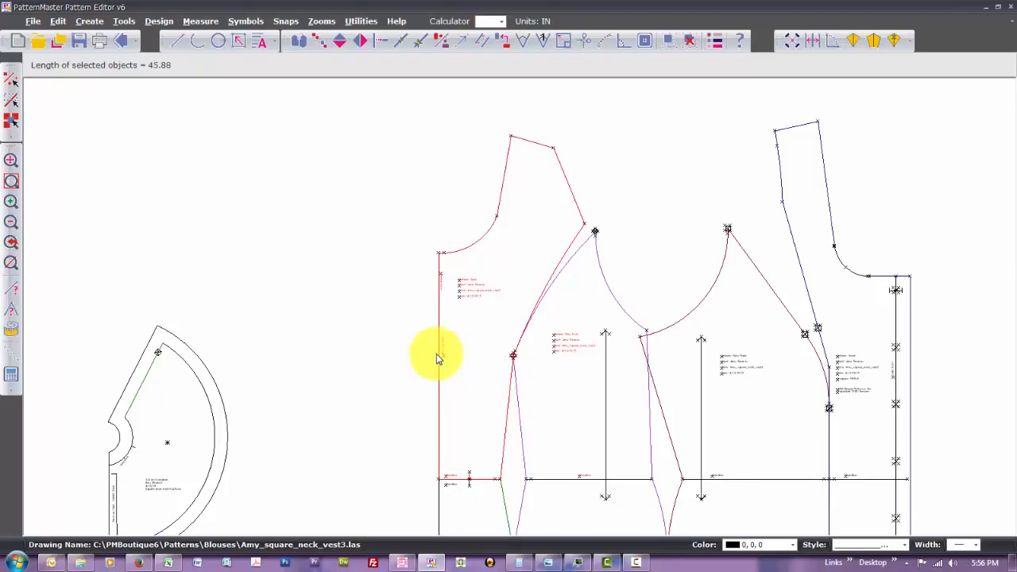
{"action": "key", "text": "z"}
{"action": "key", "text": "w"}
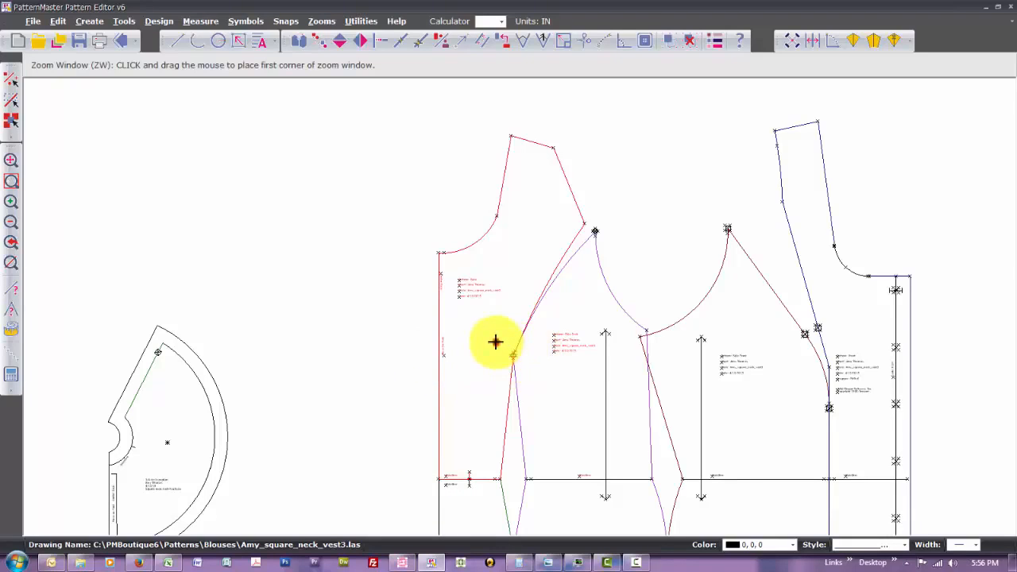
{"action": "left_click_drag", "start_coordinate": [495, 342], "coordinate": [533, 367]}
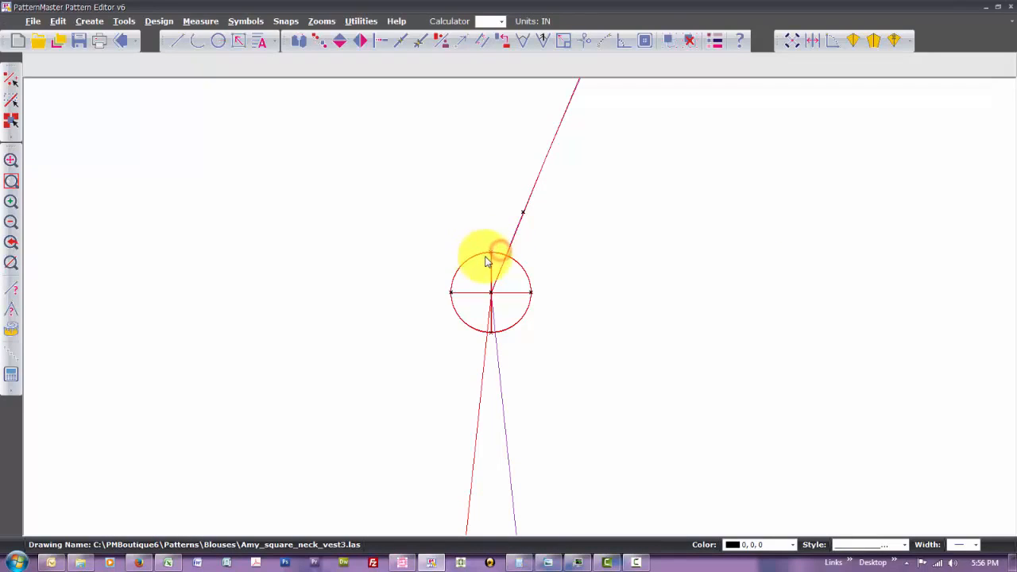
{"action": "left_click", "coordinate": [489, 255]}
{"action": "left_click", "coordinate": [492, 263]}
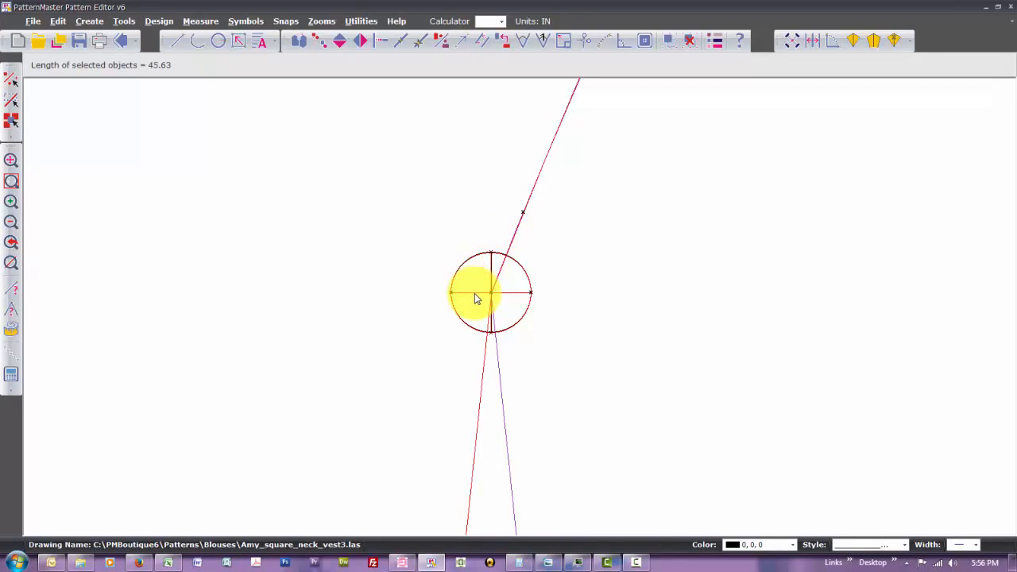
{"action": "left_click", "coordinate": [475, 294]}
{"action": "key", "text": "z"}
{"action": "key", "text": "p"}
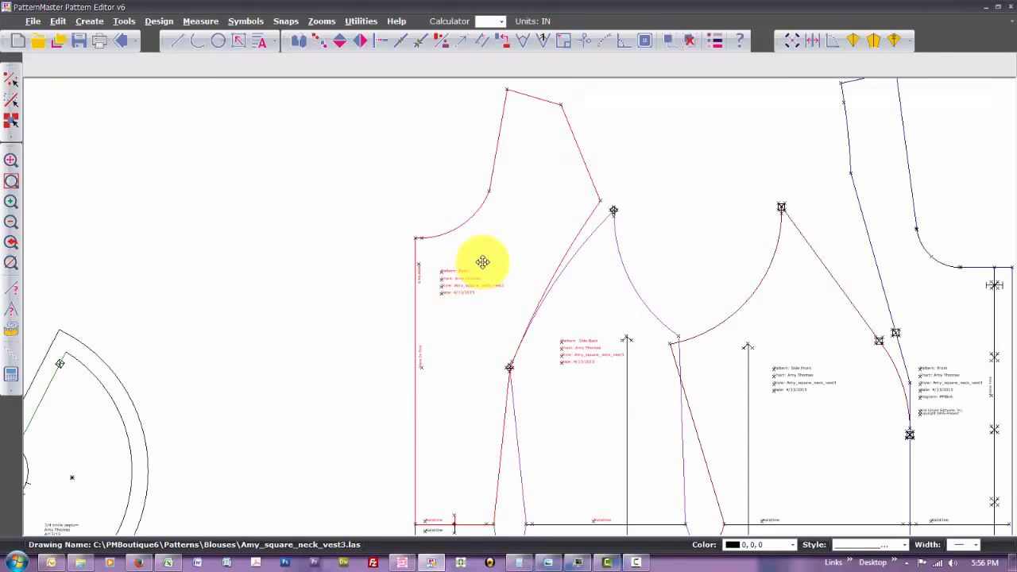
Shift the Back piece left clear of Side Back, undo two stray arc moves, and select the Side Back label
{"action": "left_click_drag", "start_coordinate": [482, 262], "coordinate": [370, 260]}
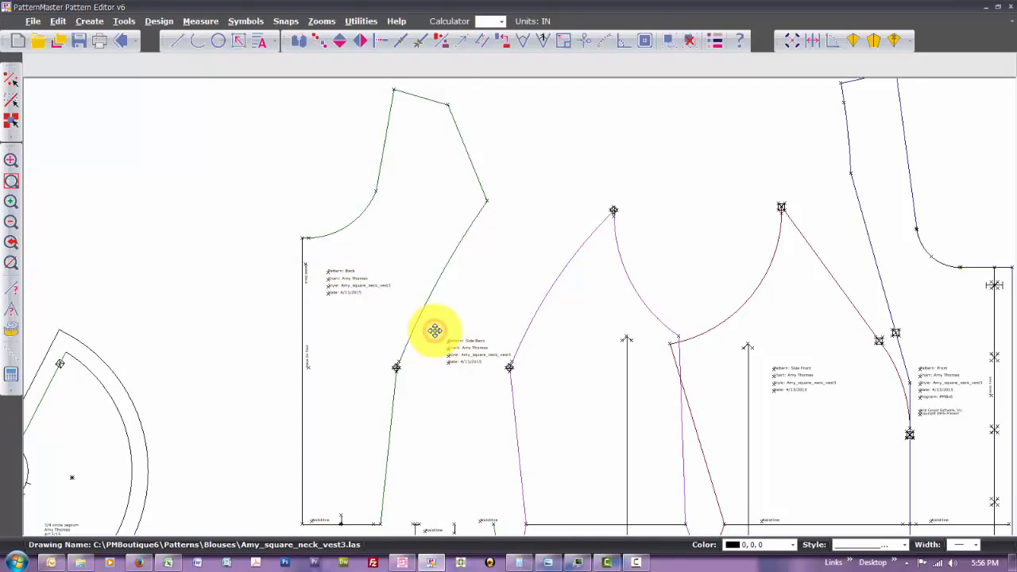
{"action": "left_click_drag", "start_coordinate": [435, 330], "coordinate": [465, 371]}
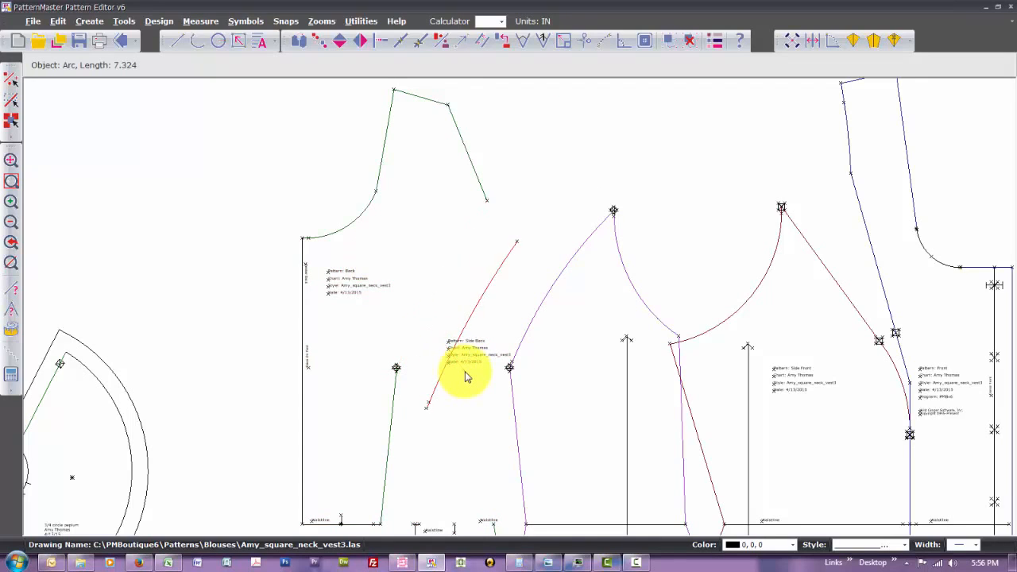
{"action": "key", "text": "ctrl+z"}
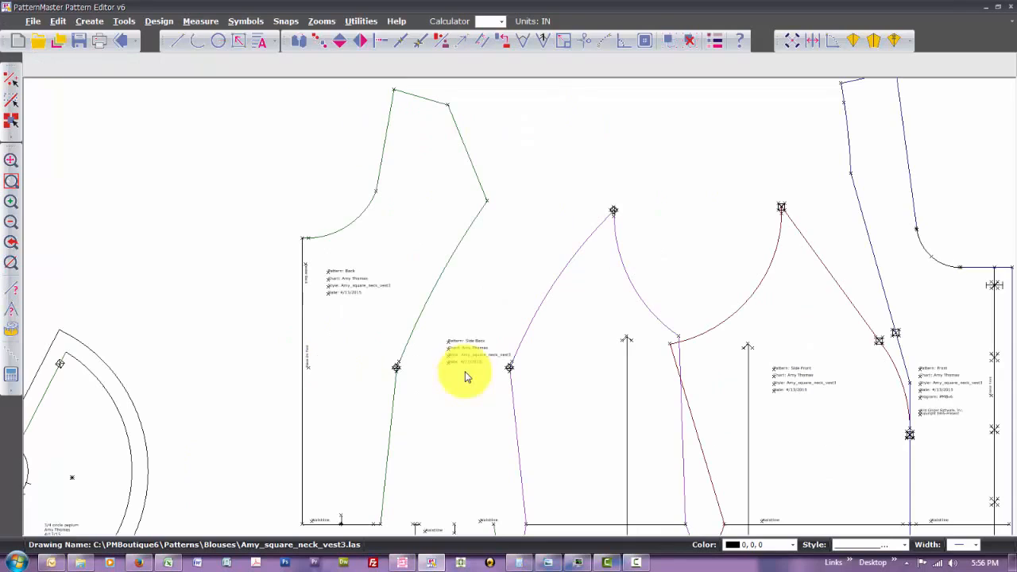
{"action": "left_click_drag", "start_coordinate": [439, 328], "coordinate": [449, 364]}
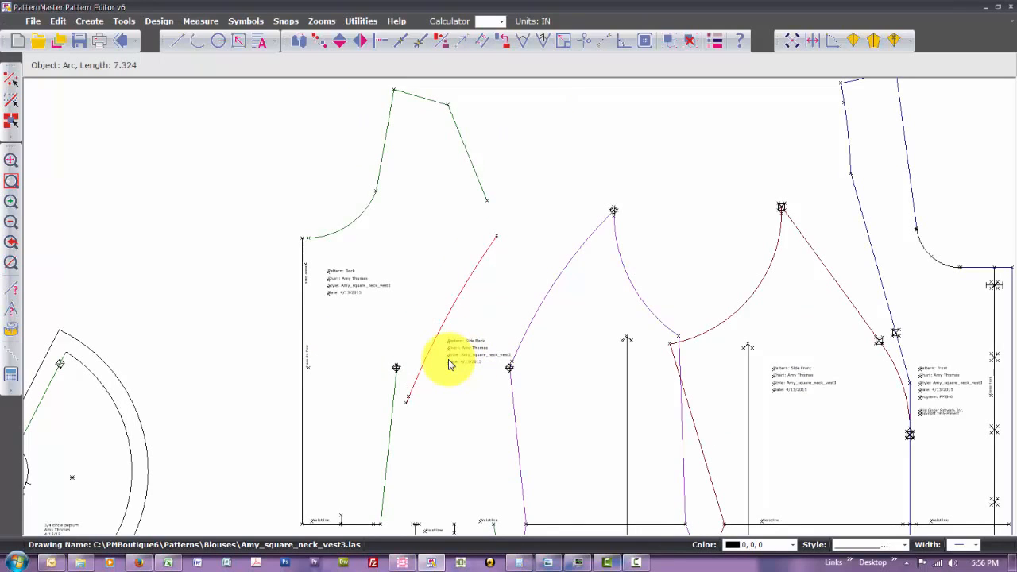
{"action": "key", "text": "ctrl+z"}
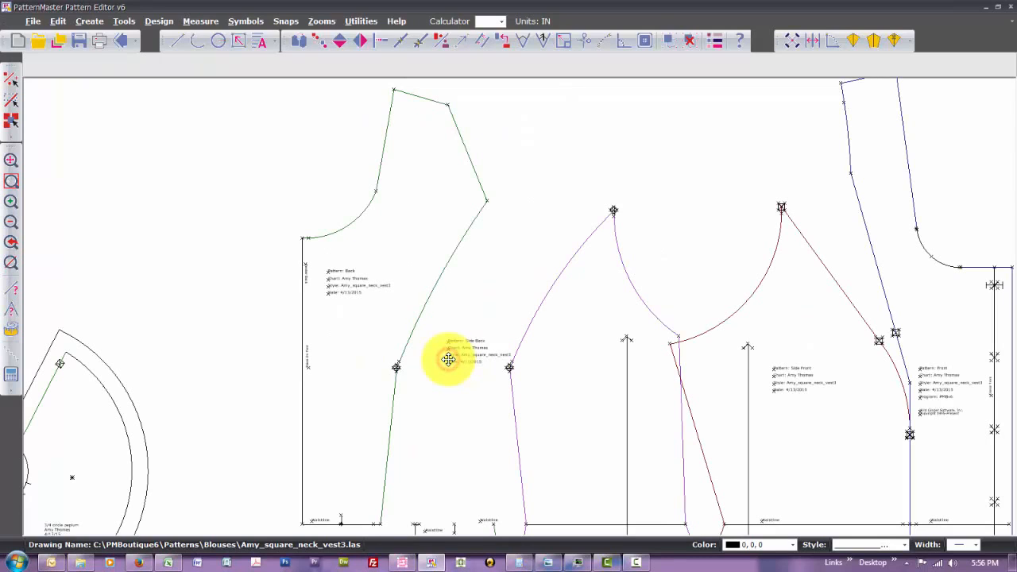
{"action": "left_click_drag", "start_coordinate": [440, 335], "coordinate": [571, 357]}
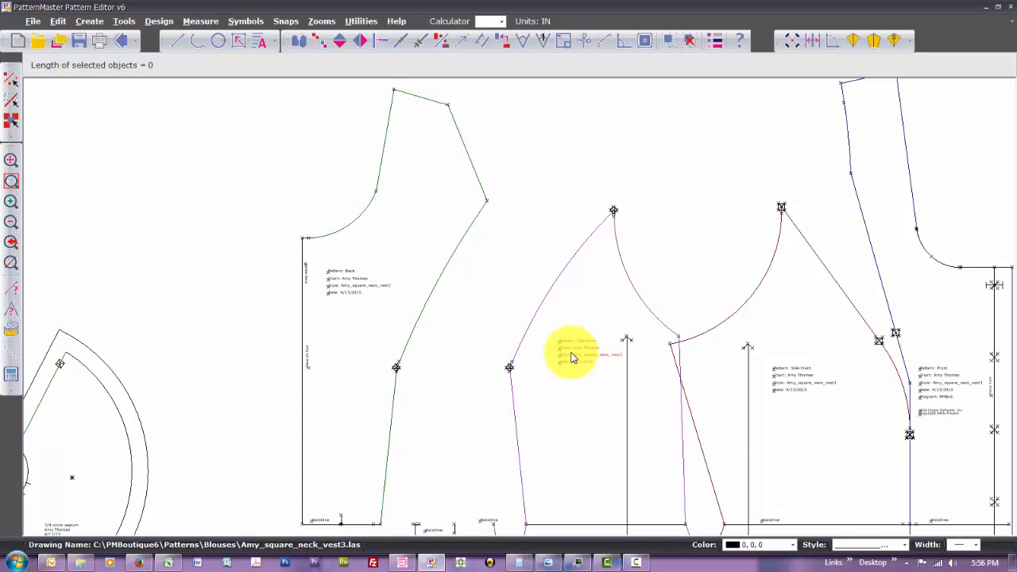
{"action": "scroll", "coordinate": [570, 357], "scroll_direction": "down", "scroll_amount": 4}
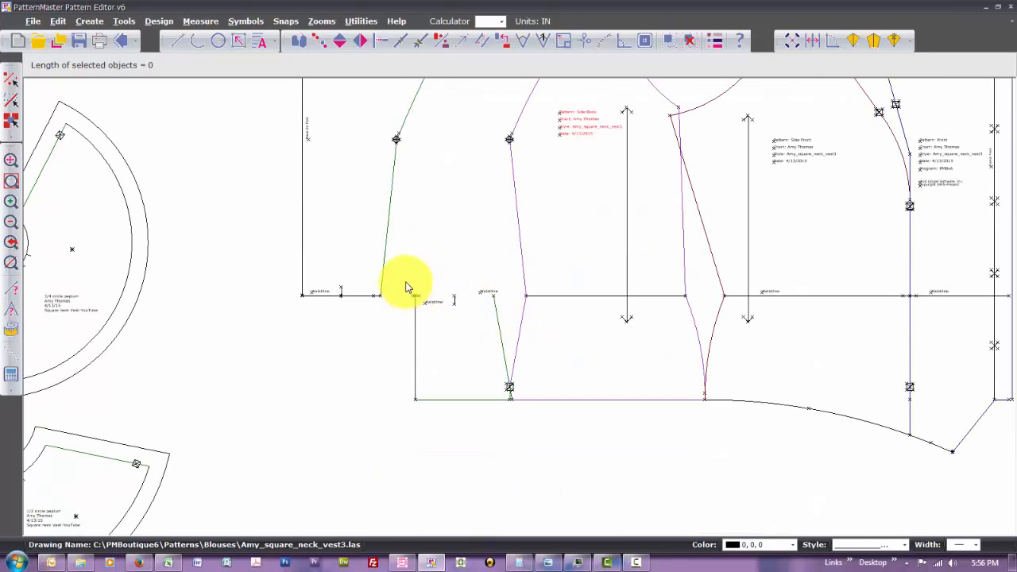
Delete the leftover lines below the Back waistline and move the waistline label onto Side Back's waistline
{"action": "left_click_drag", "start_coordinate": [405, 283], "coordinate": [477, 414]}
{"action": "left_click", "coordinate": [495, 317]}
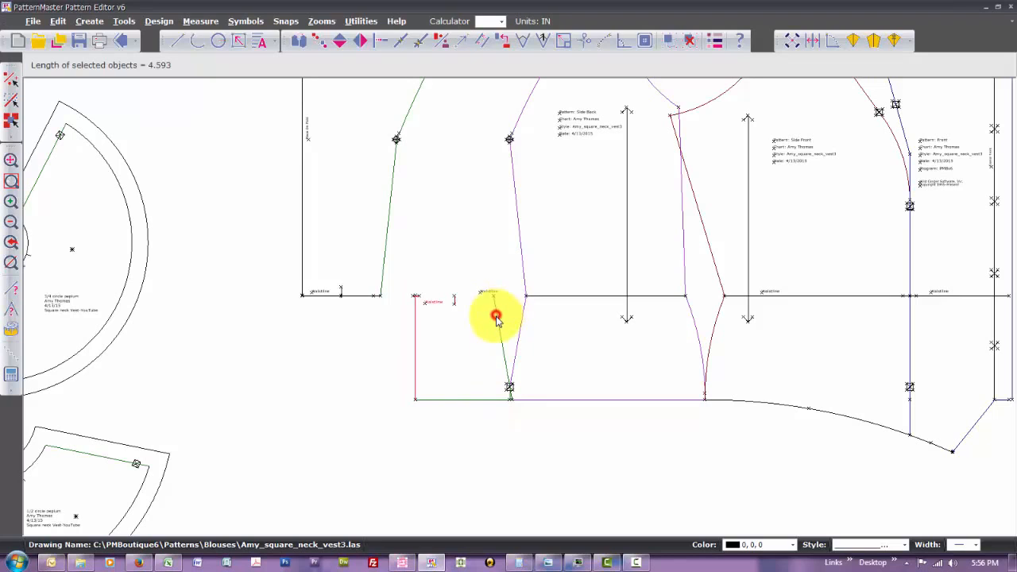
{"action": "left_click", "coordinate": [498, 401]}
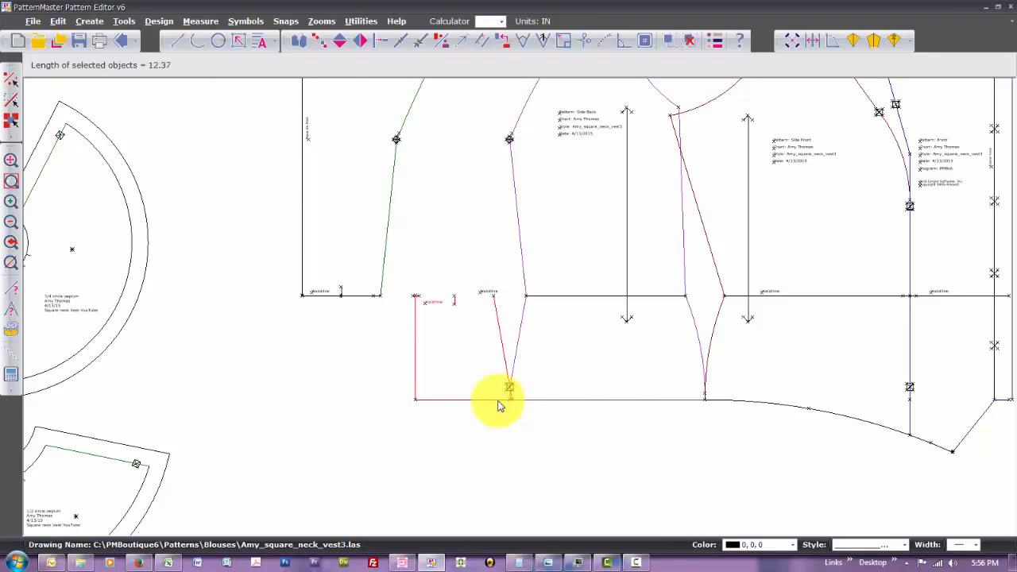
{"action": "key", "text": "Delete"}
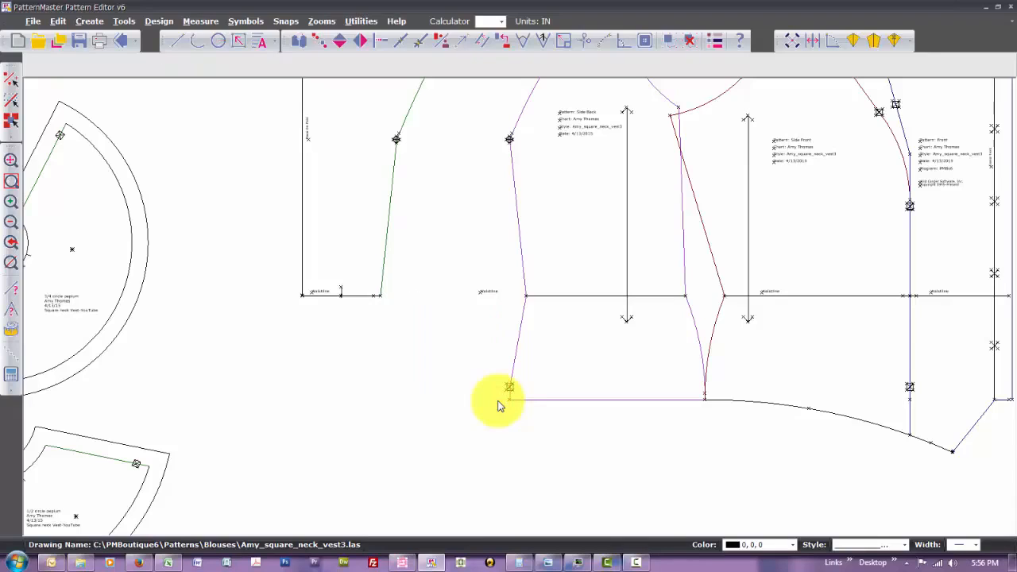
{"action": "left_click", "coordinate": [472, 285]}
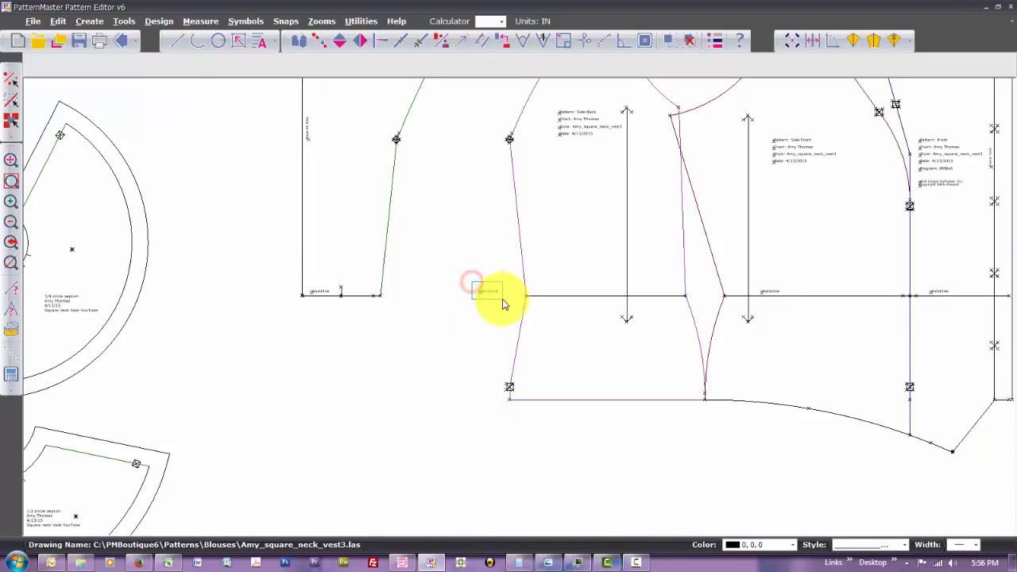
{"action": "left_click_drag", "start_coordinate": [491, 290], "coordinate": [572, 294]}
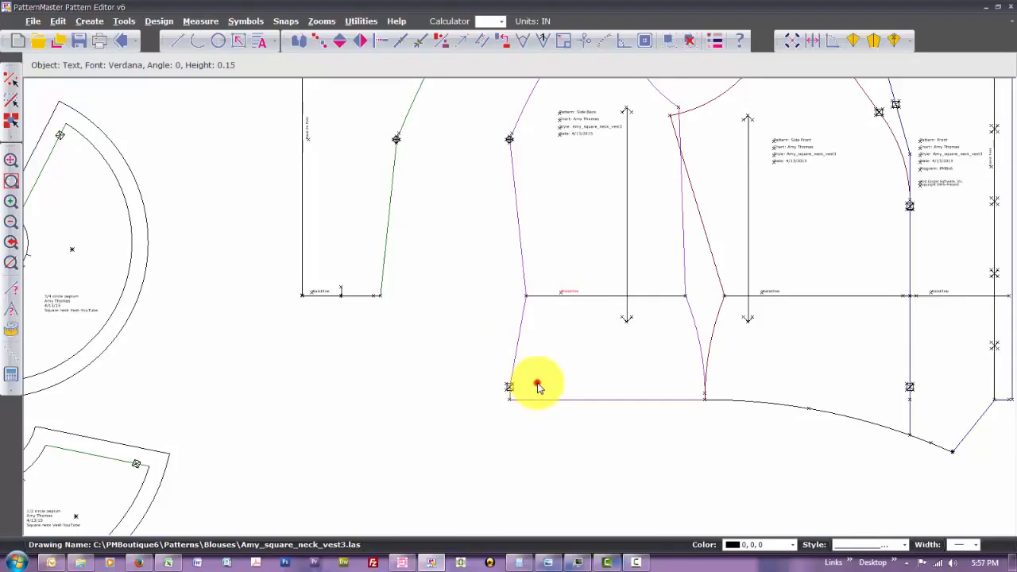
Extend the Side Back side seam and hem line with Intersect so they meet at the corner
{"action": "key", "text": "i"}
{"action": "key", "text": "n"}
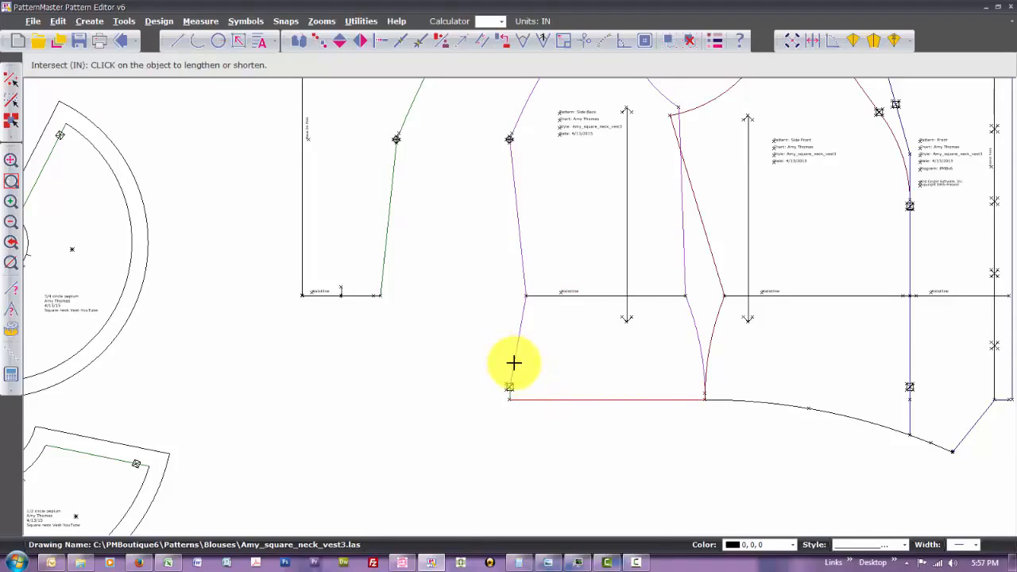
{"action": "left_click", "coordinate": [515, 363]}
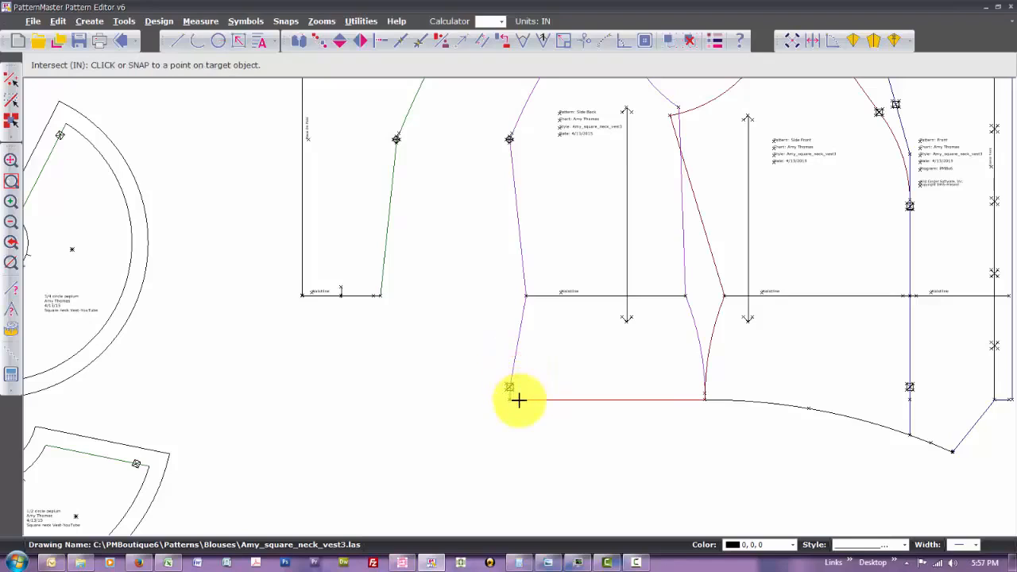
{"action": "left_click", "coordinate": [519, 400]}
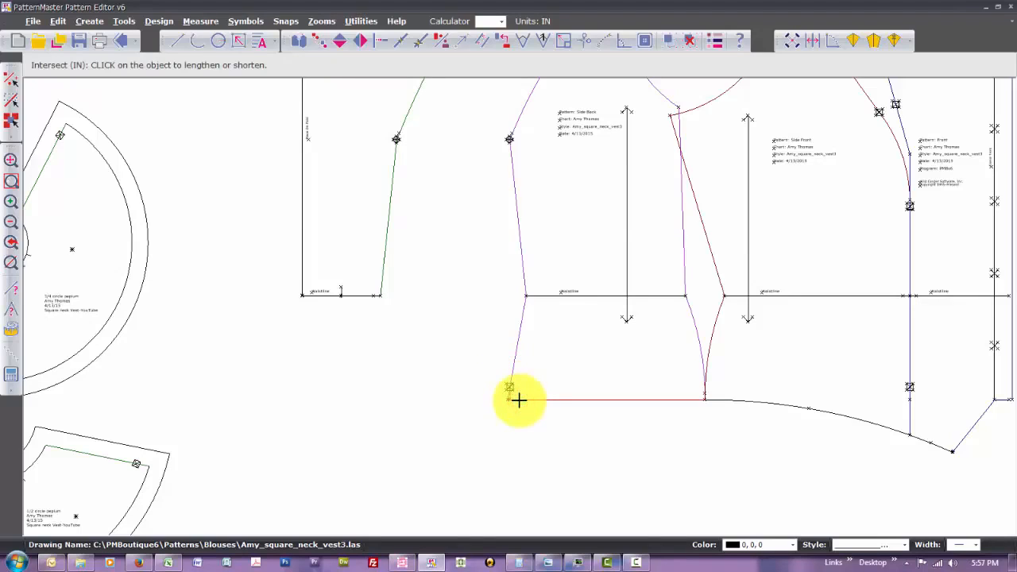
{"action": "left_click", "coordinate": [519, 399]}
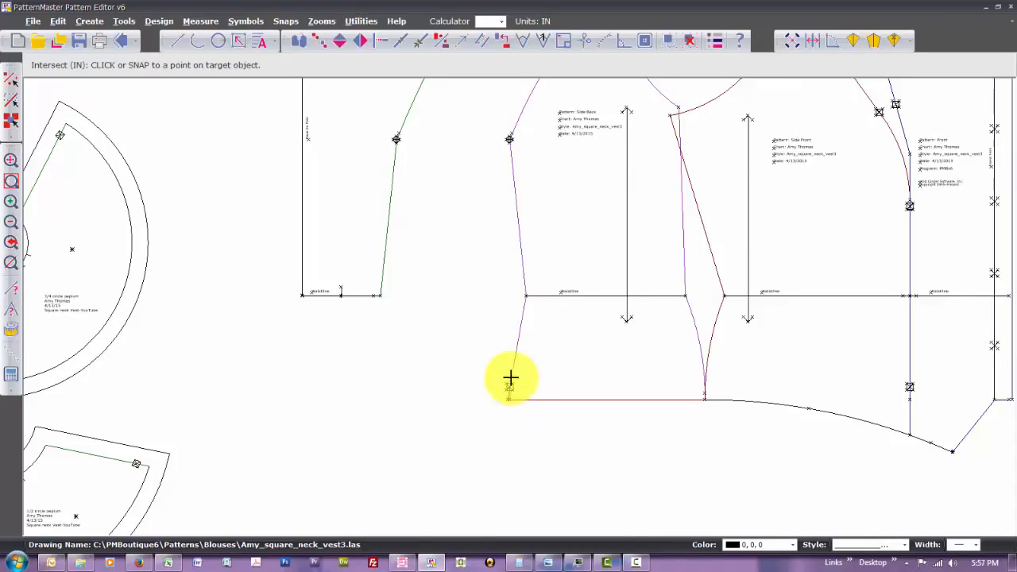
{"action": "left_click", "coordinate": [510, 379]}
Zoom in on the square marker at the hem corner and delete the short vertical line below it
{"action": "type", "text": "Z"}
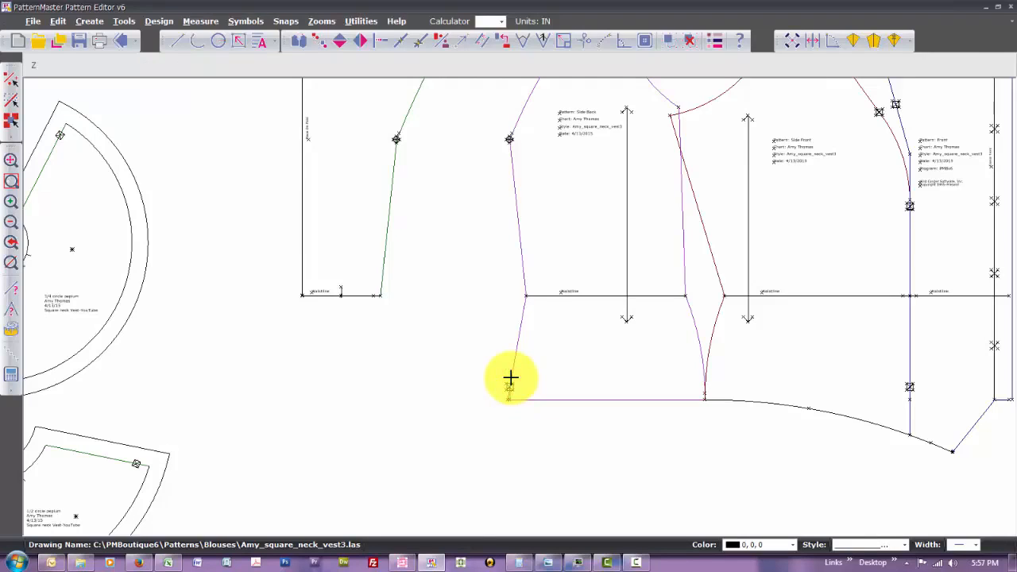
{"action": "type", "text": "W"}
{"action": "left_click", "coordinate": [496, 380]}
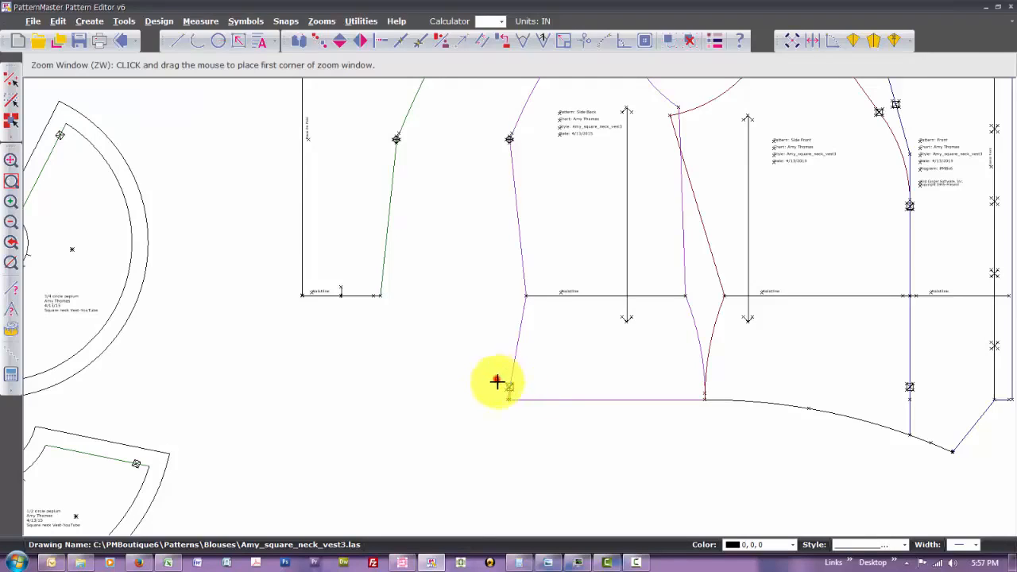
{"action": "left_click", "coordinate": [528, 409]}
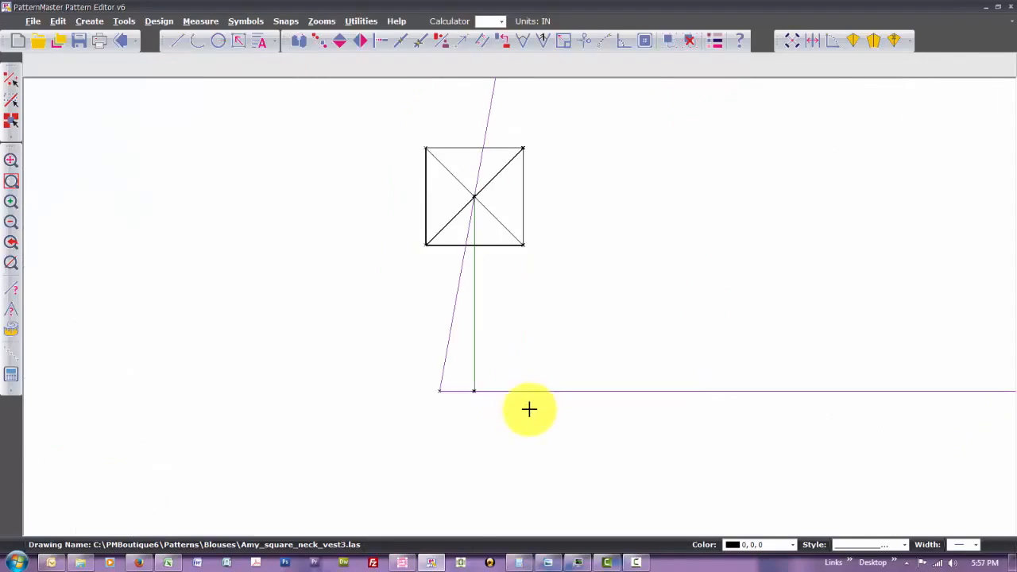
{"action": "left_click", "coordinate": [473, 330]}
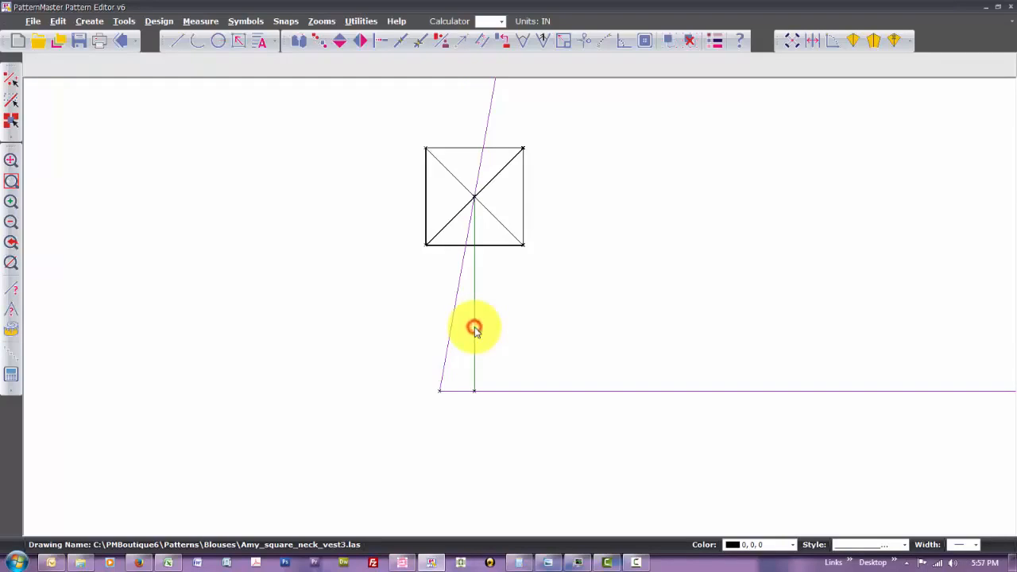
{"action": "left_click", "coordinate": [474, 326]}
{"action": "key", "text": "Delete"}
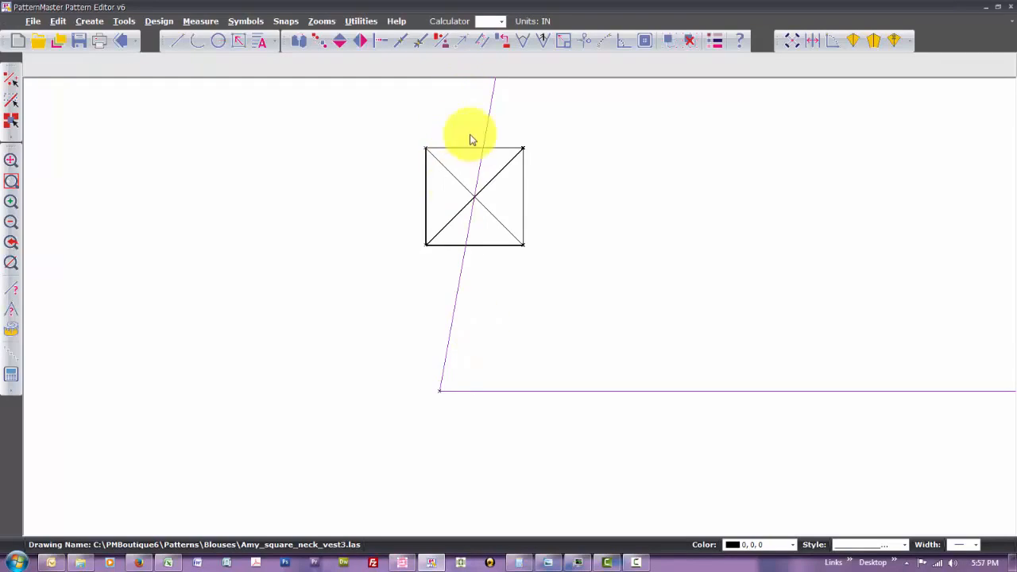
Select the square marker's edges and both diagonals, then return to the wider pattern view
{"action": "left_click", "coordinate": [426, 189]}
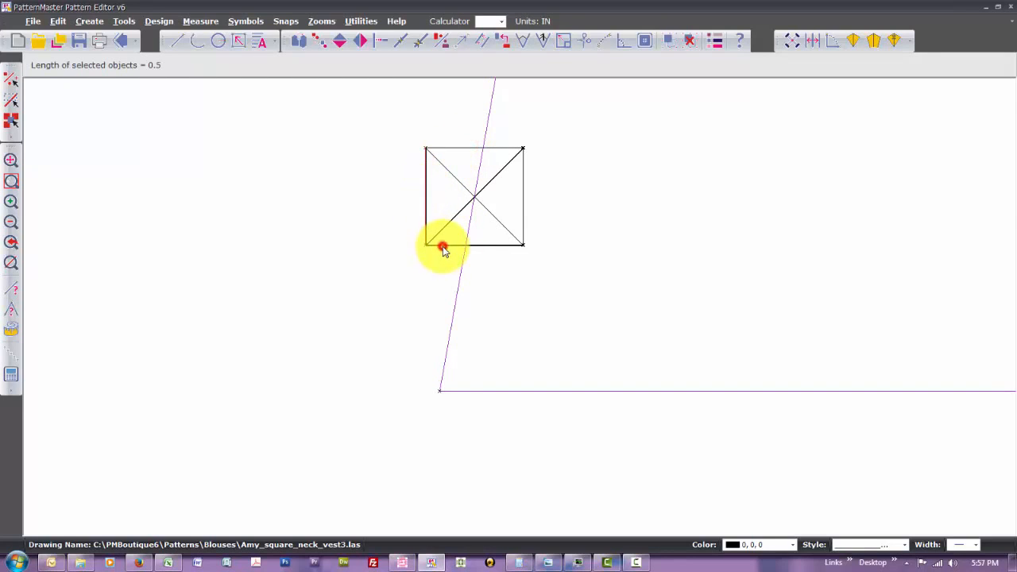
{"action": "left_click", "coordinate": [443, 246]}
{"action": "left_click", "coordinate": [523, 208]}
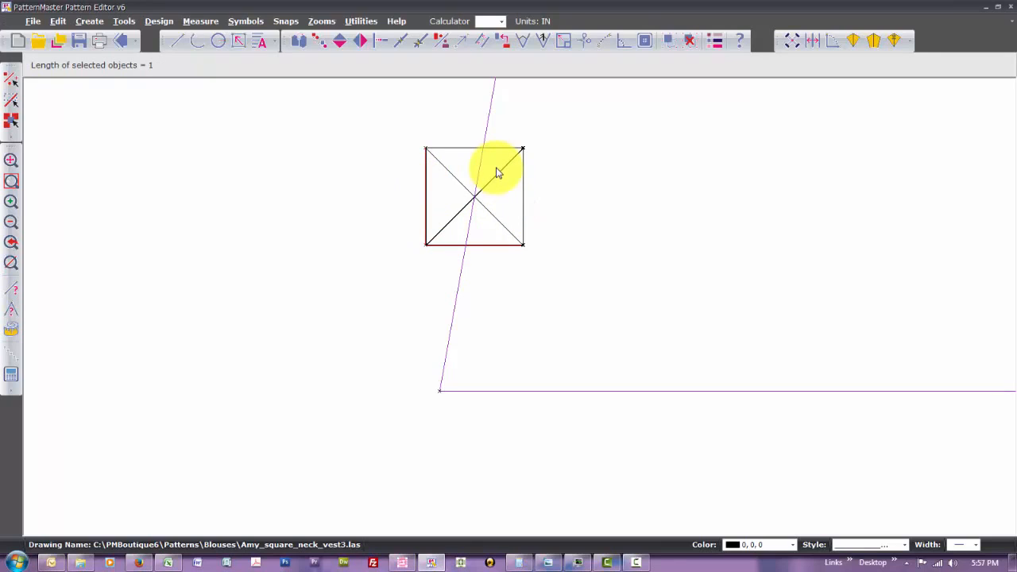
{"action": "left_click", "coordinate": [497, 171]}
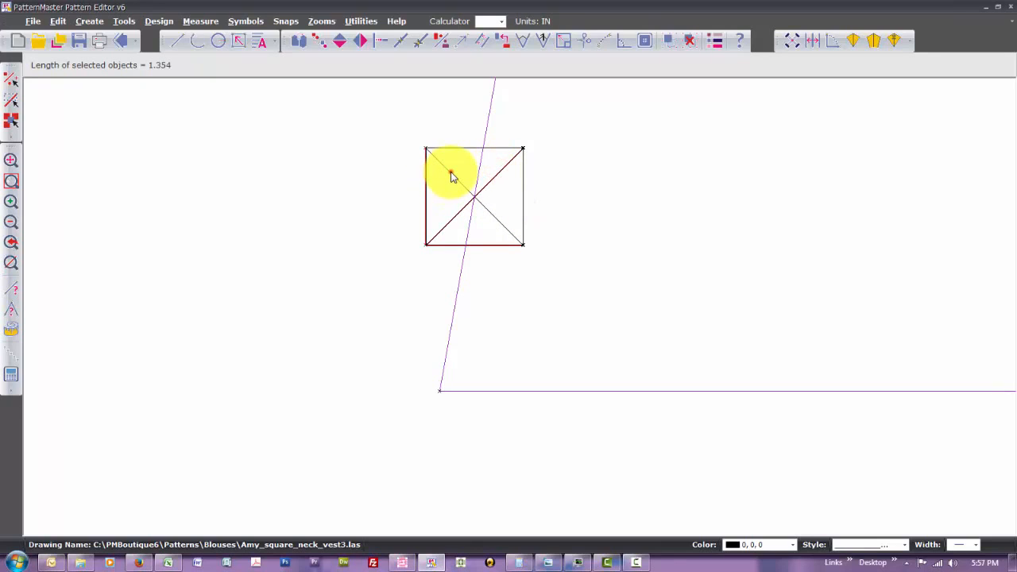
{"action": "left_click", "coordinate": [450, 174]}
{"action": "right_click", "coordinate": [451, 173]}
{"action": "scroll", "coordinate": [450, 173], "scroll_direction": "down", "scroll_amount": 5}
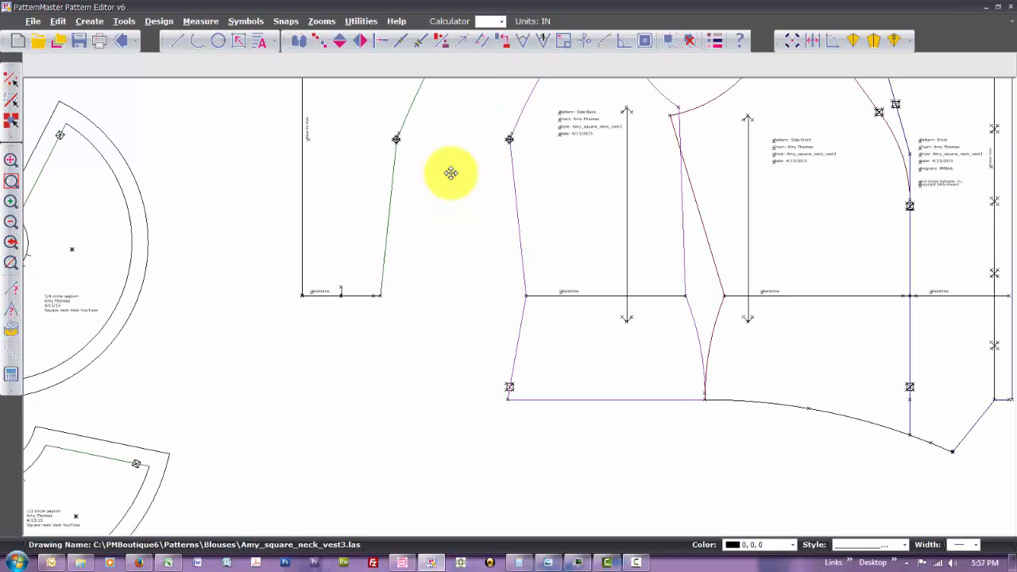
{"action": "left_click", "coordinate": [511, 386]}
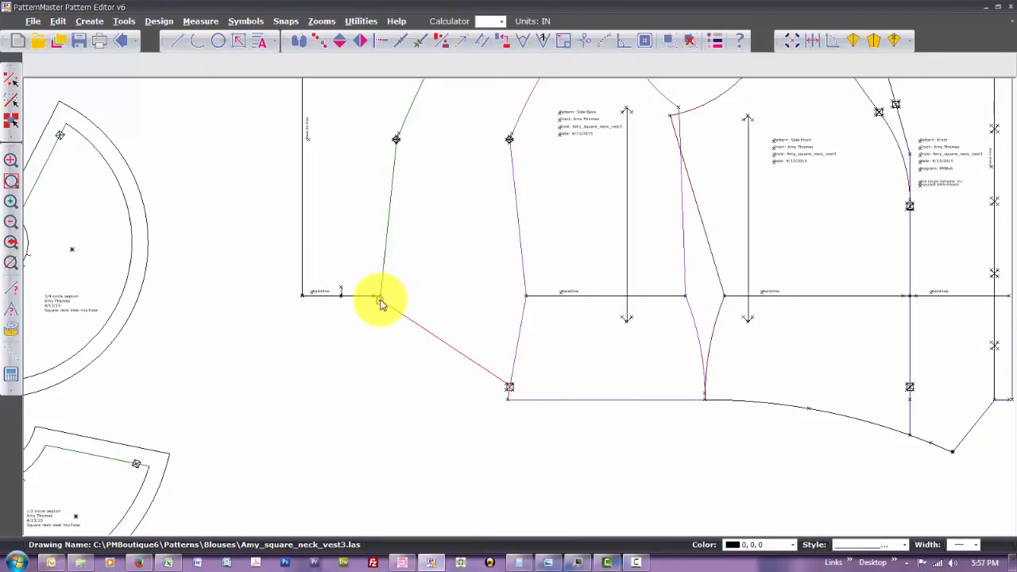
{"action": "left_click", "coordinate": [380, 388]}
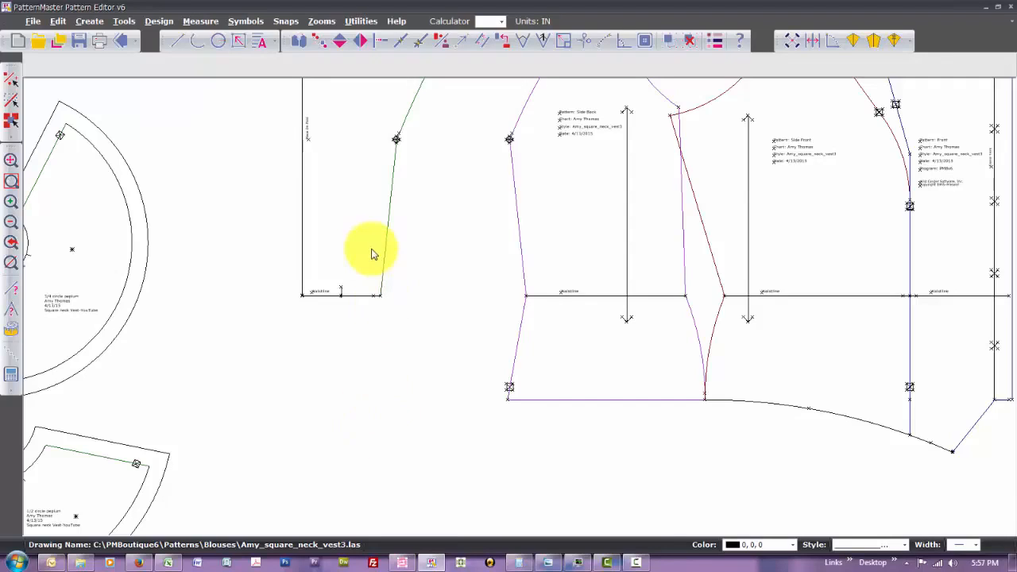
{"action": "scroll", "coordinate": [375, 254], "scroll_direction": "up", "scroll_amount": 1}
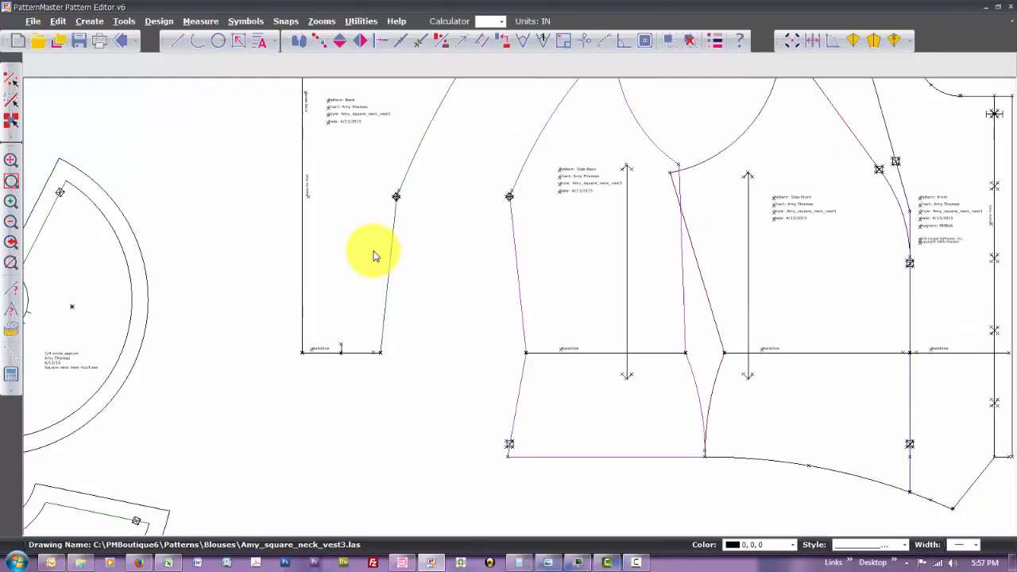
{"action": "scroll", "coordinate": [376, 254], "scroll_direction": "up", "scroll_amount": 1}
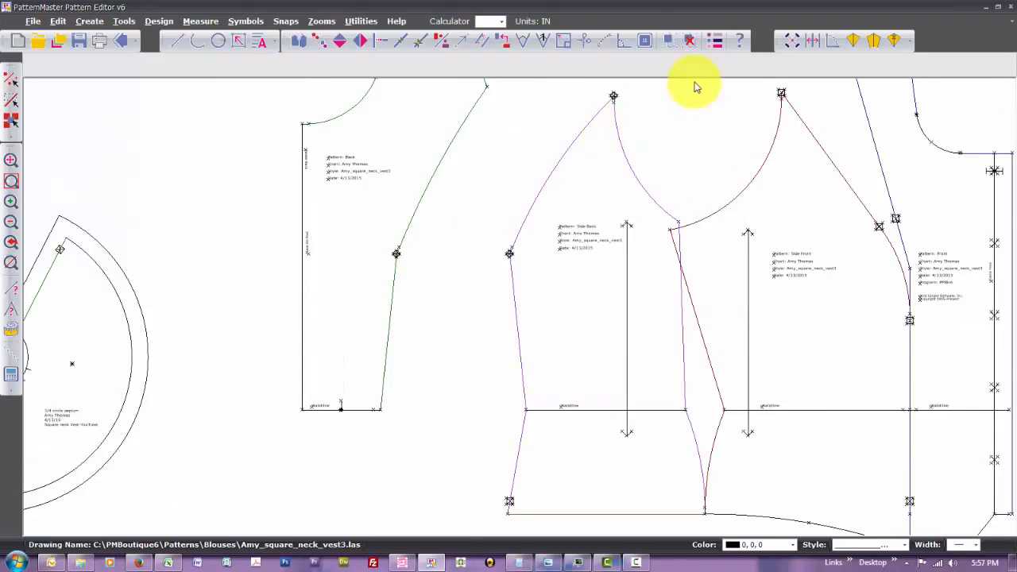
{"action": "scroll", "coordinate": [508, 185], "scroll_direction": "up", "scroll_amount": 2}
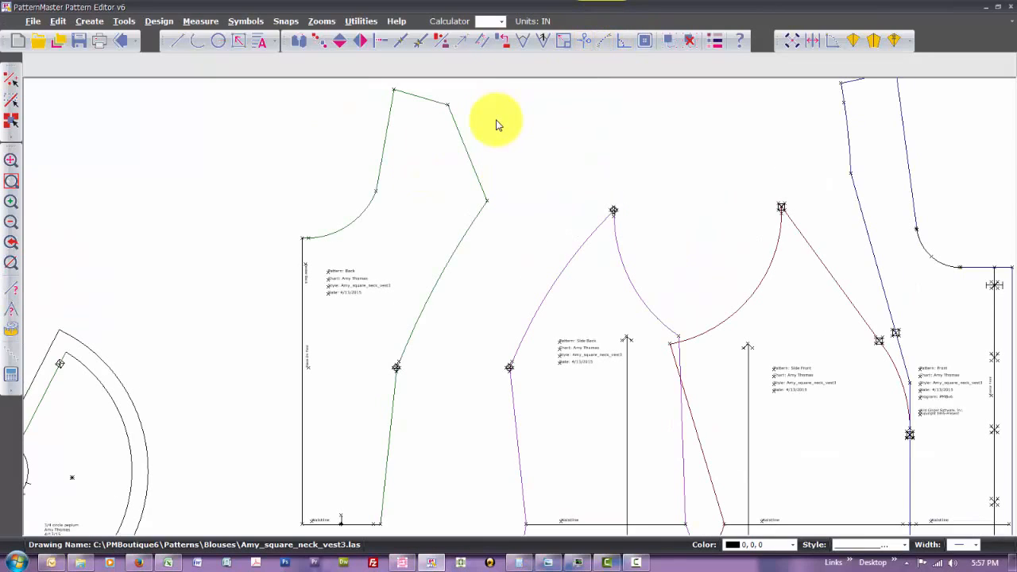
{"action": "key", "text": "o"}
Zoom out and move the two peplum pieces far off to the right
{"action": "key", "text": "o"}
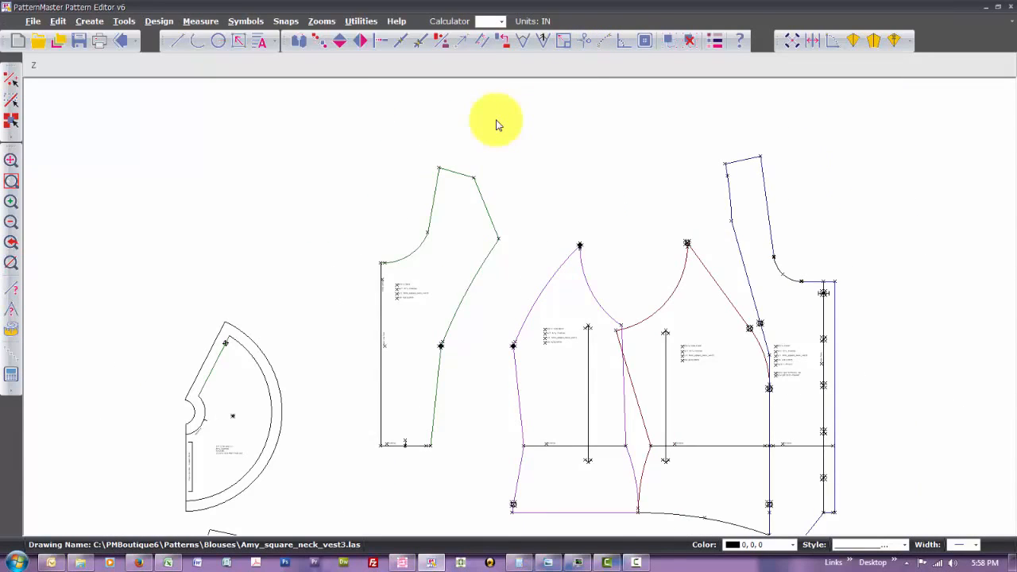
{"action": "key", "text": "o"}
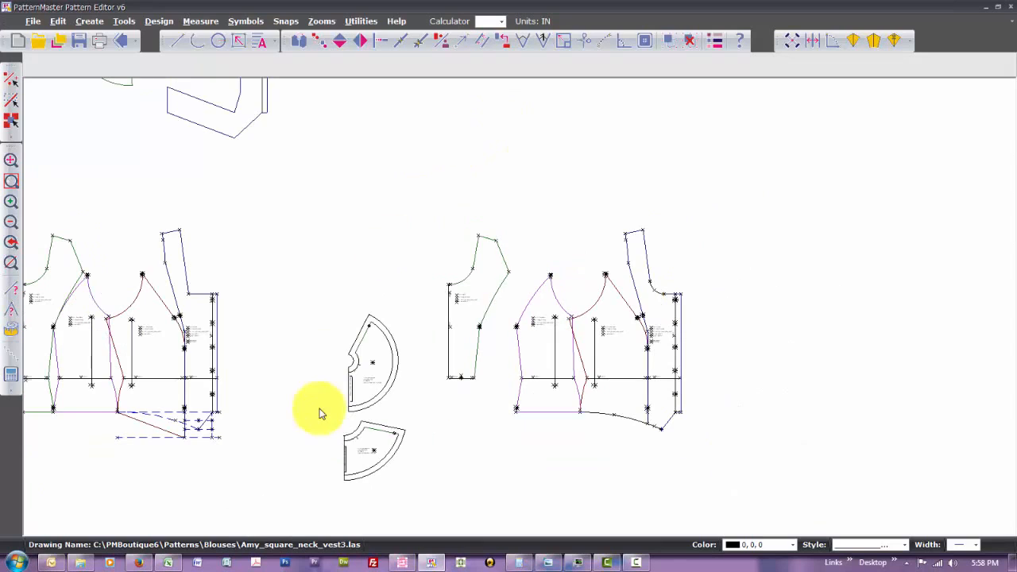
{"action": "left_click_drag", "start_coordinate": [322, 315], "coordinate": [427, 499]}
{"action": "left_click", "coordinate": [375, 386]}
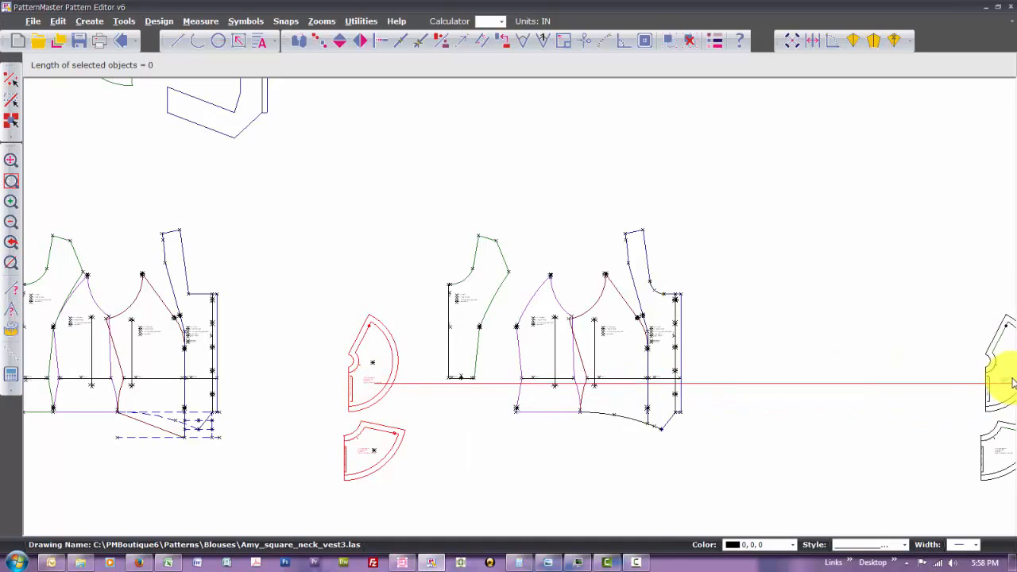
{"action": "left_click", "coordinate": [1015, 385]}
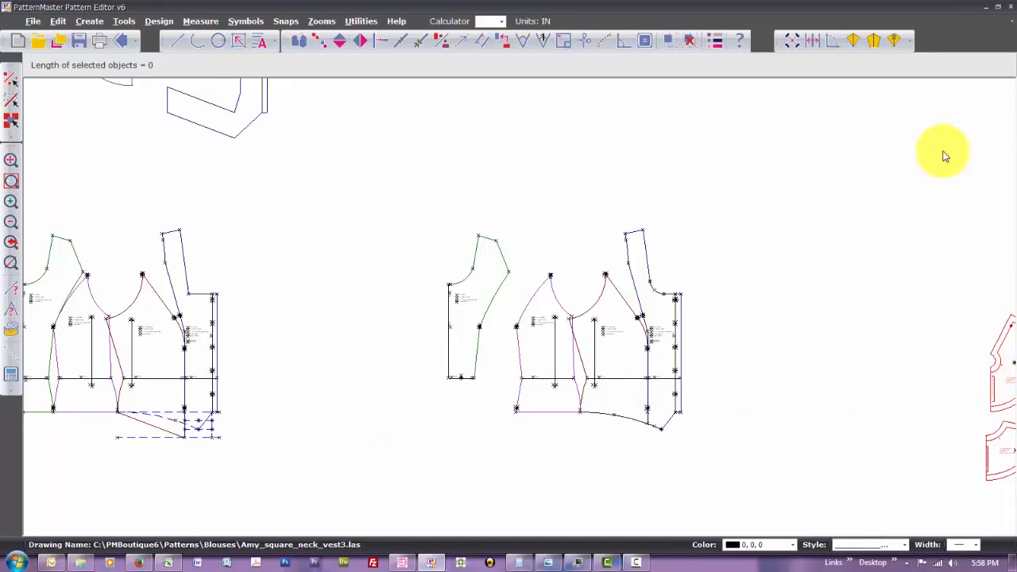
Move the Back piece further left, away from the side pieces
{"action": "left_click", "coordinate": [418, 213]}
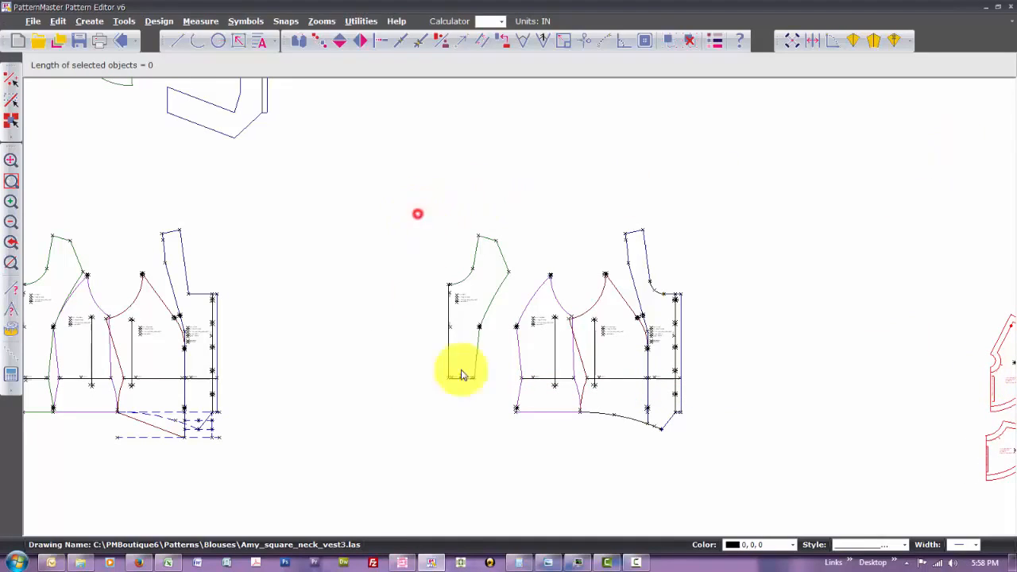
{"action": "left_click", "coordinate": [512, 451]}
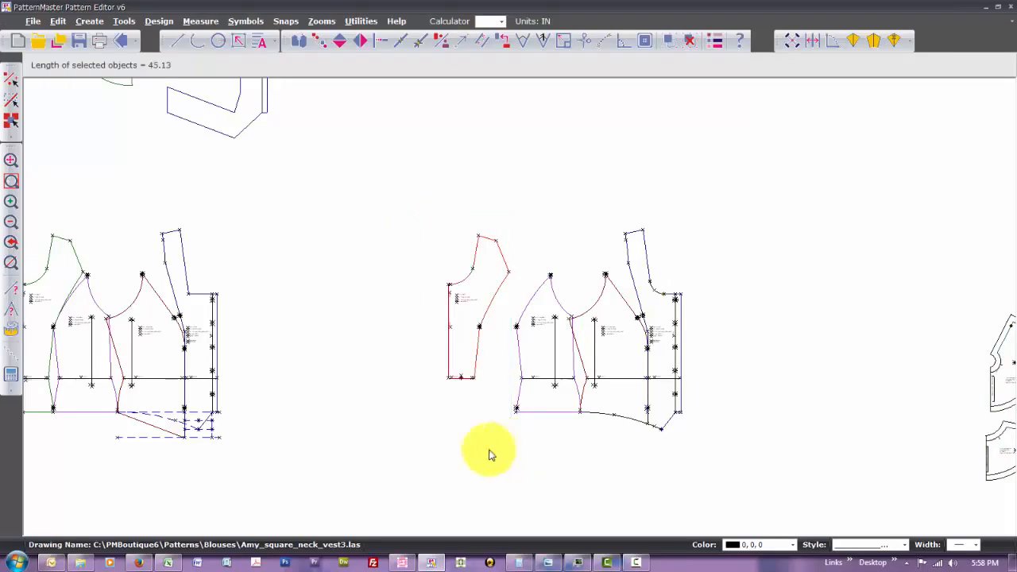
{"action": "left_click", "coordinate": [482, 290]}
{"action": "left_click", "coordinate": [358, 310]}
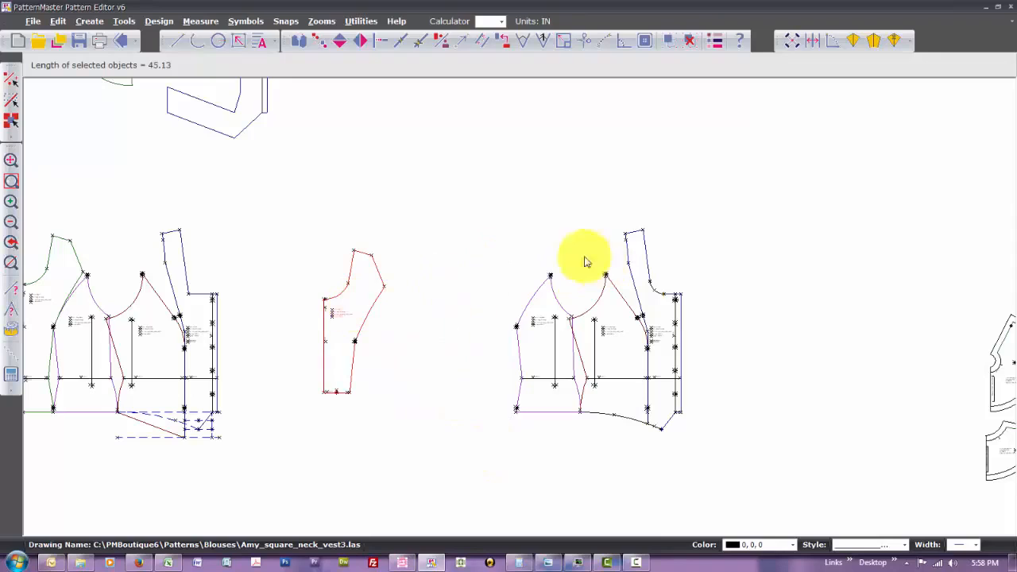
Window-select the Side Back piece and zoom to it
{"action": "left_click", "coordinate": [579, 262]}
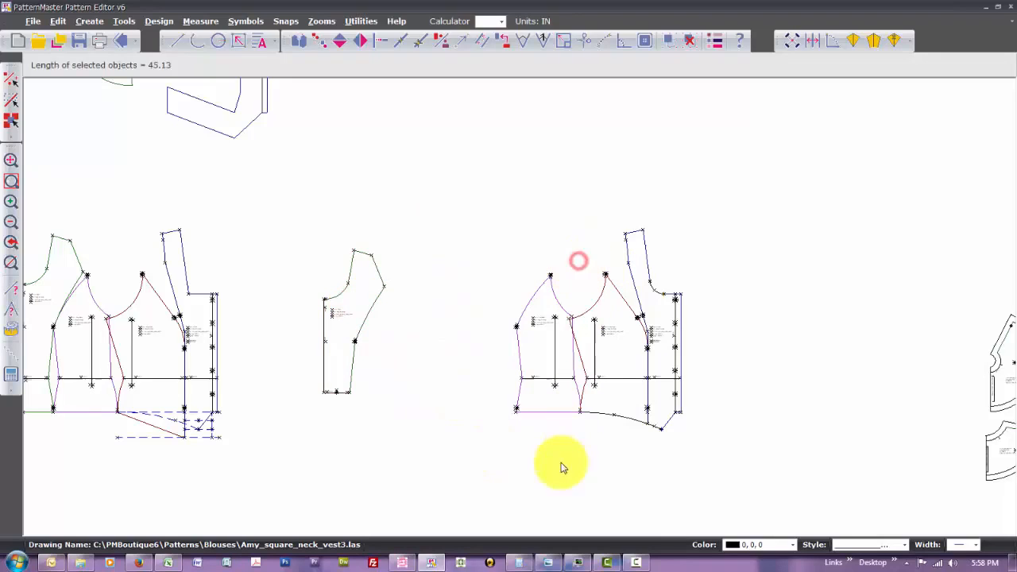
{"action": "left_click", "coordinate": [484, 446]}
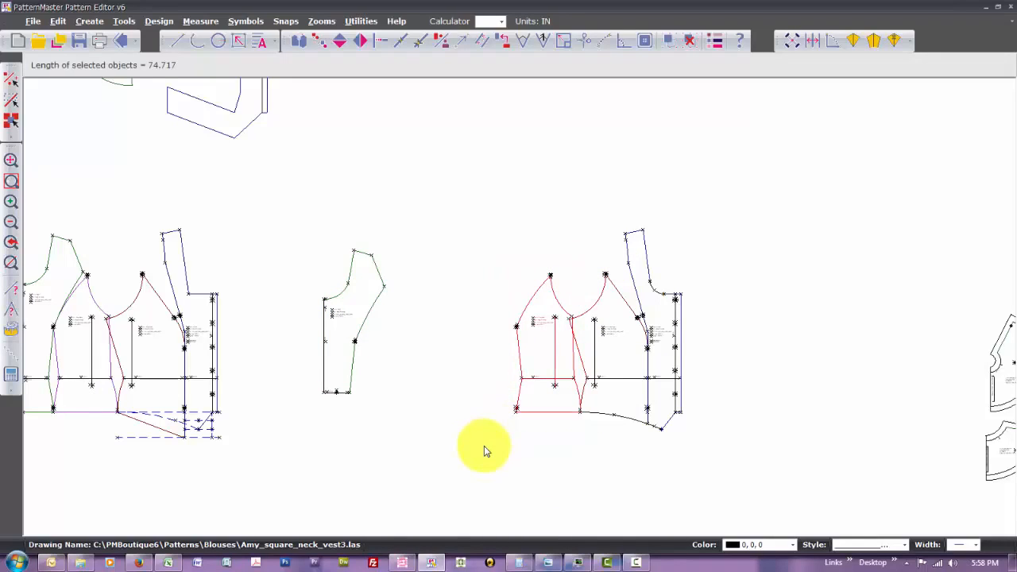
{"action": "key", "text": "z"}
{"action": "key", "text": "Return"}
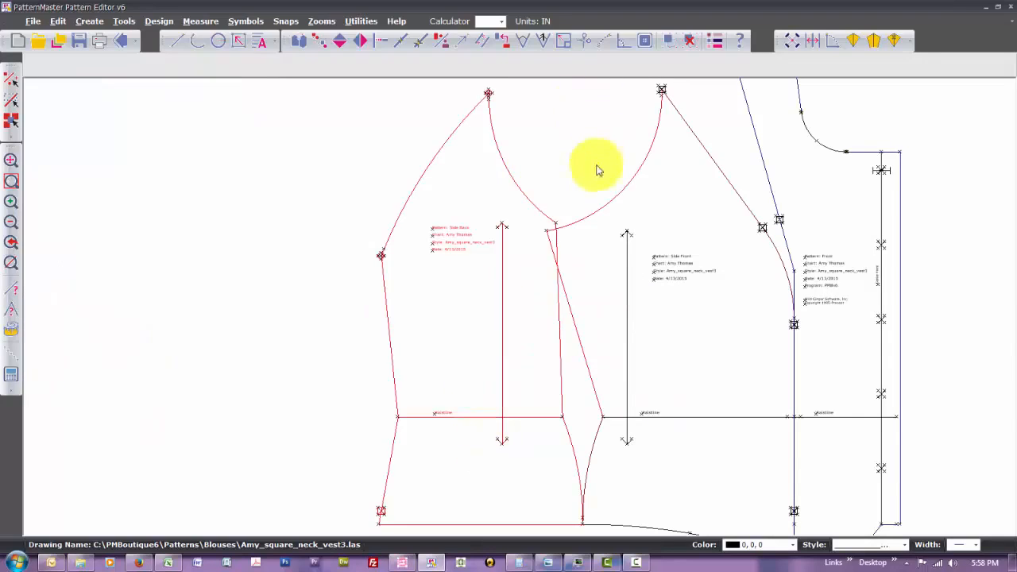
Drop the shared Side Front armhole and seam lines from the selection and move Side Back left
{"action": "left_click", "coordinate": [618, 199]}
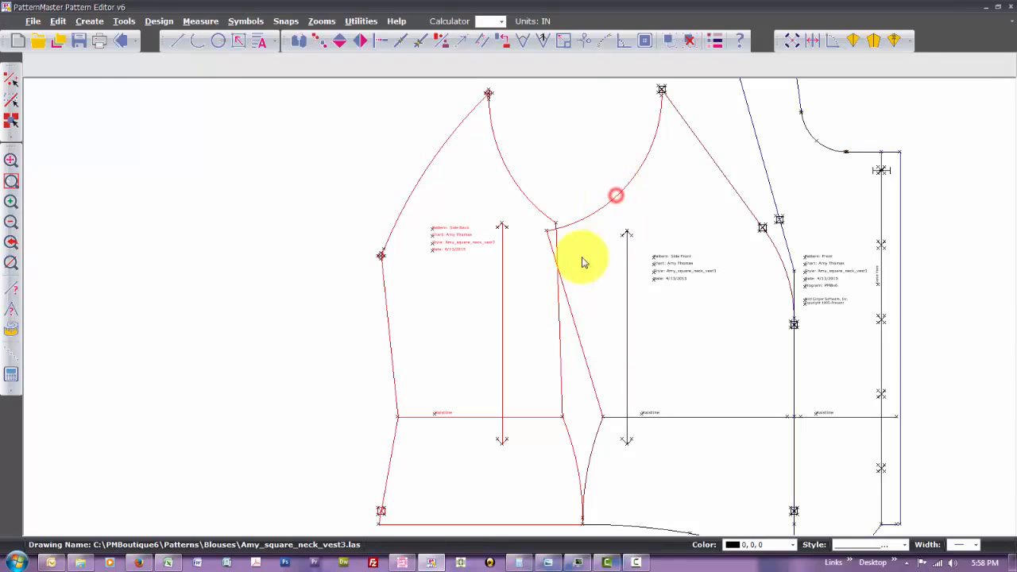
{"action": "left_click", "coordinate": [576, 332]}
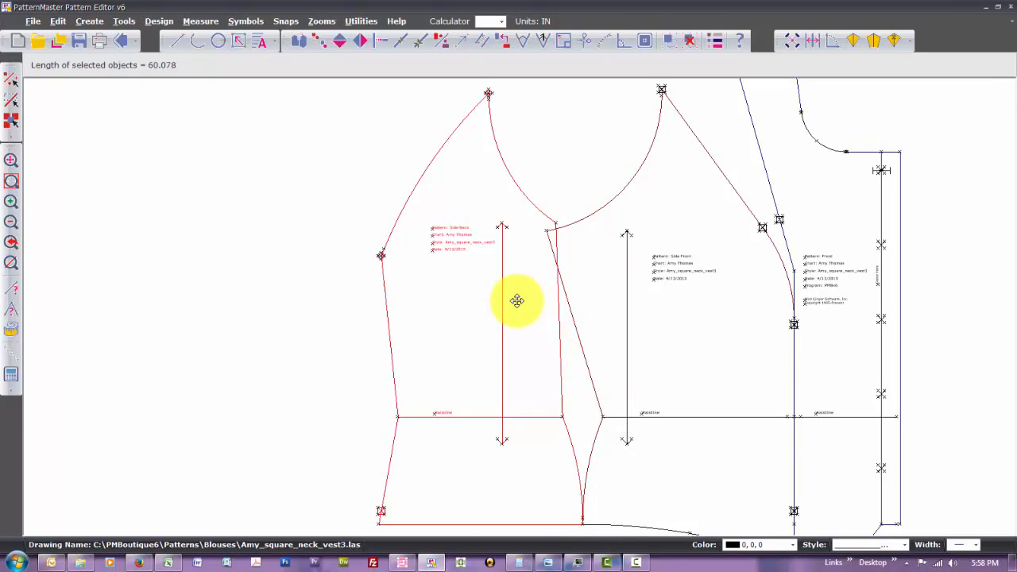
{"action": "left_click_drag", "start_coordinate": [517, 300], "coordinate": [257, 302]}
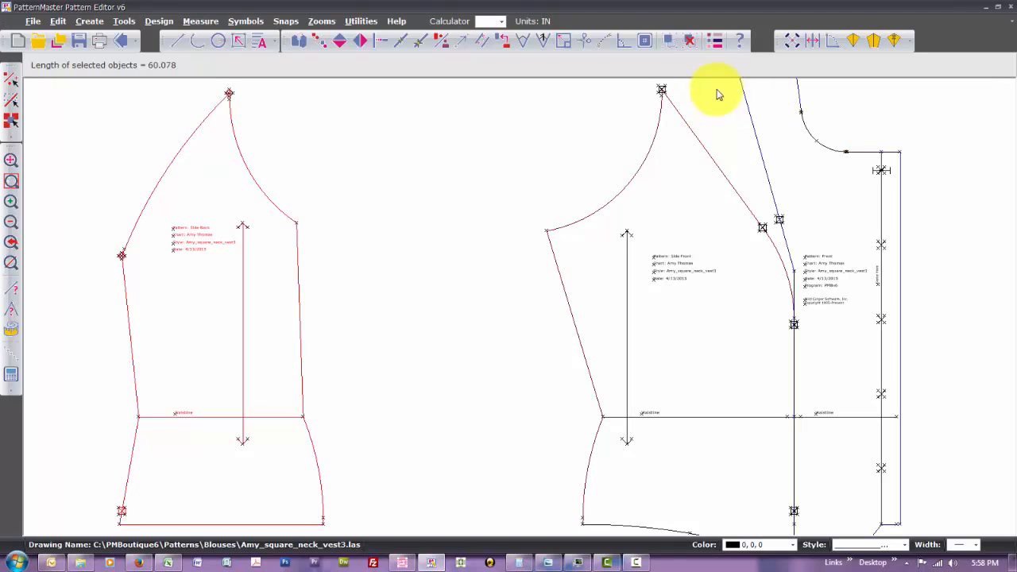
Select the Side Front with its remaining edge segments and both notches, then move it left
{"action": "left_click_drag", "start_coordinate": [735, 82], "coordinate": [462, 561]}
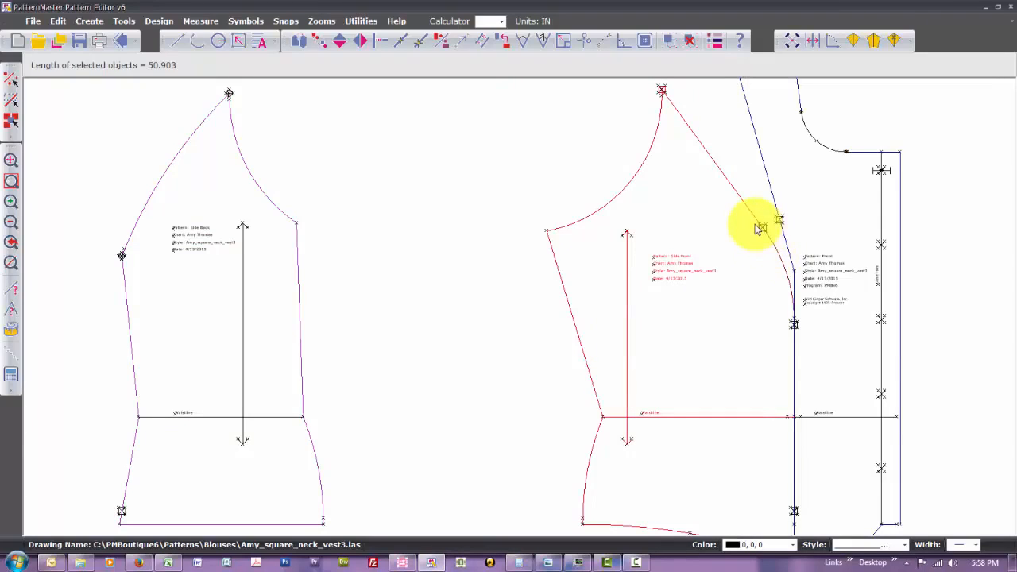
{"action": "left_click", "coordinate": [780, 262]}
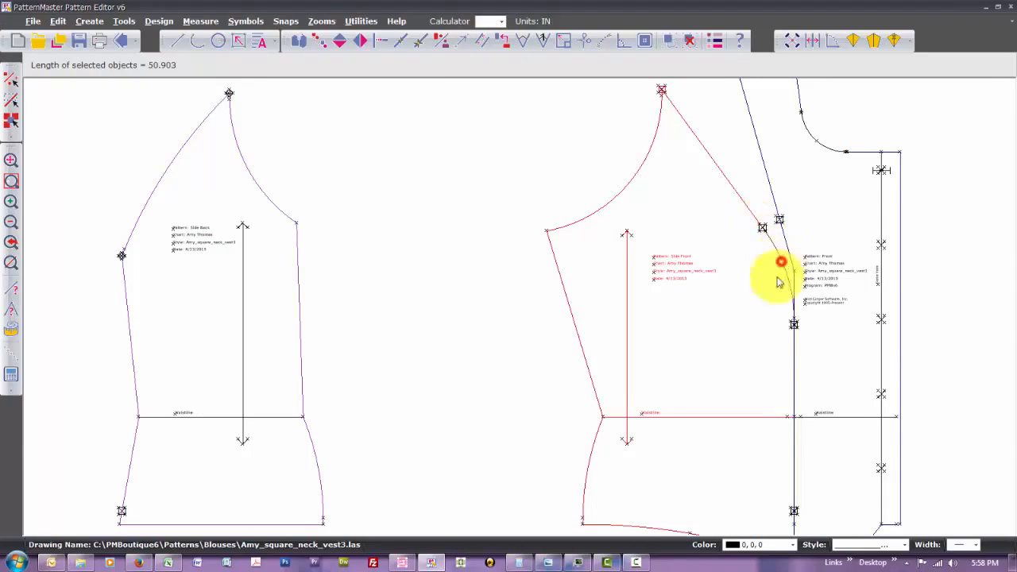
{"action": "left_click", "coordinate": [792, 378]}
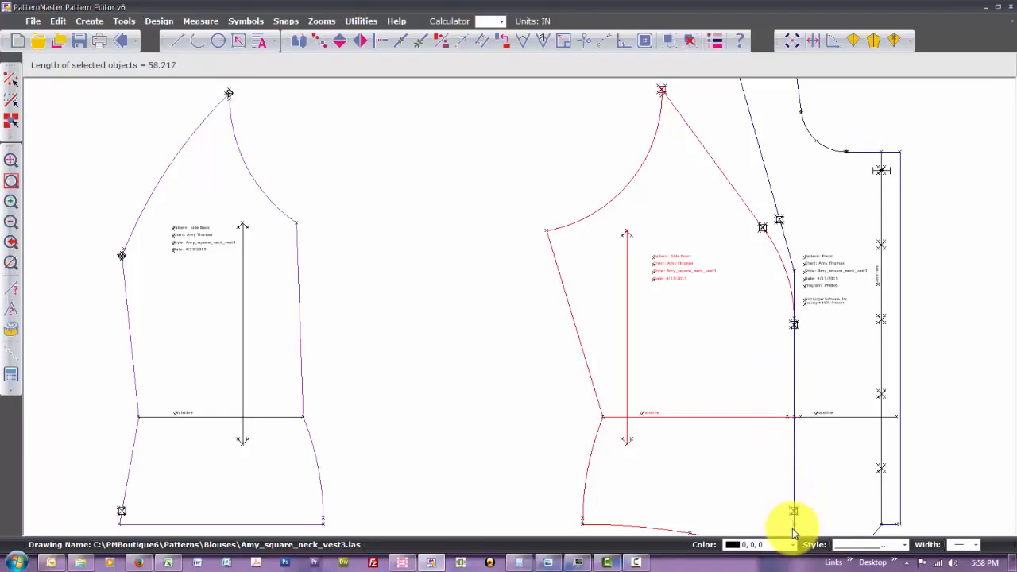
{"action": "left_click", "coordinate": [792, 529]}
{"action": "scroll", "coordinate": [793, 531], "scroll_direction": "down", "scroll_amount": 1}
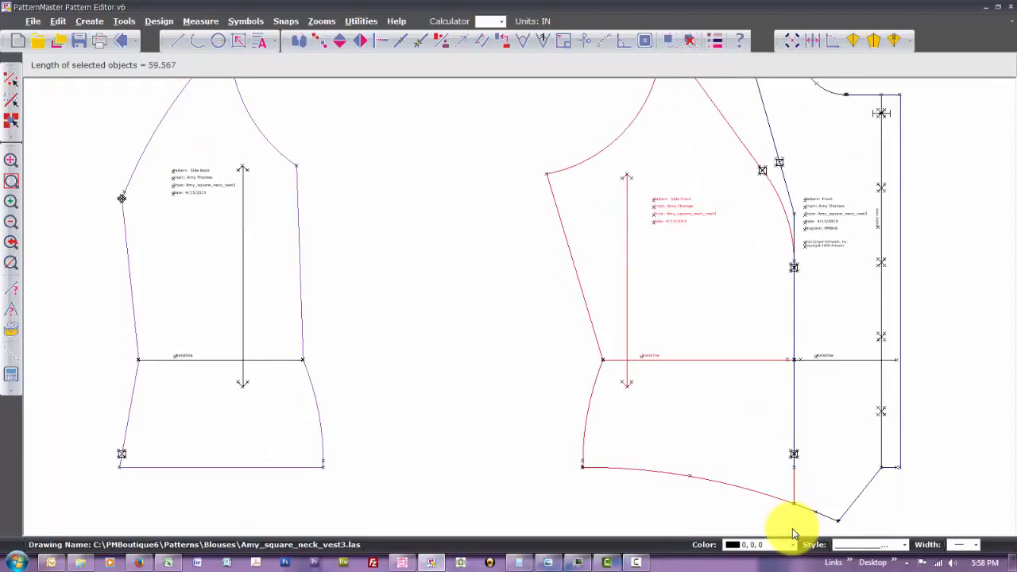
{"action": "left_click", "coordinate": [794, 463]}
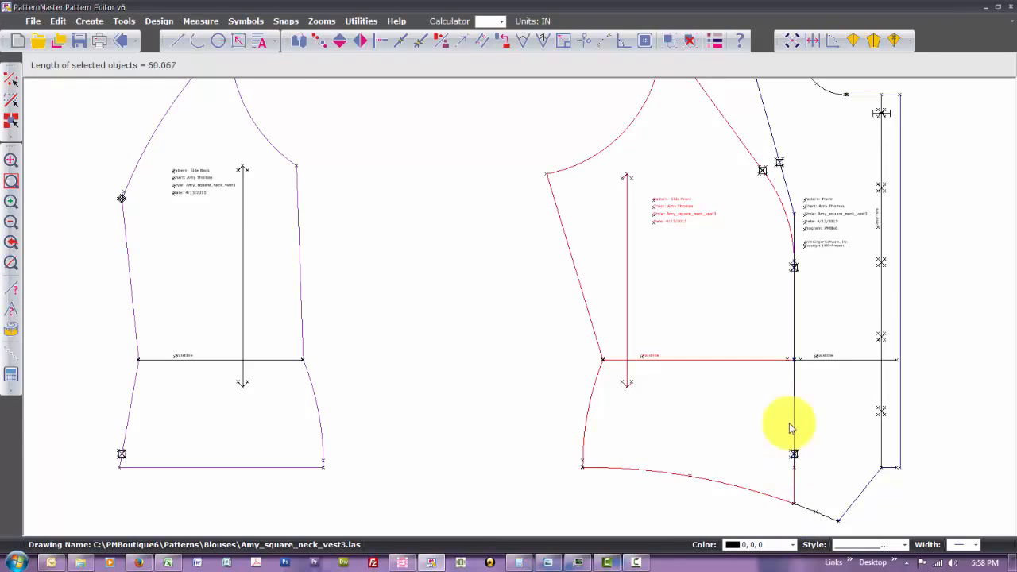
{"action": "left_click", "coordinate": [793, 266]}
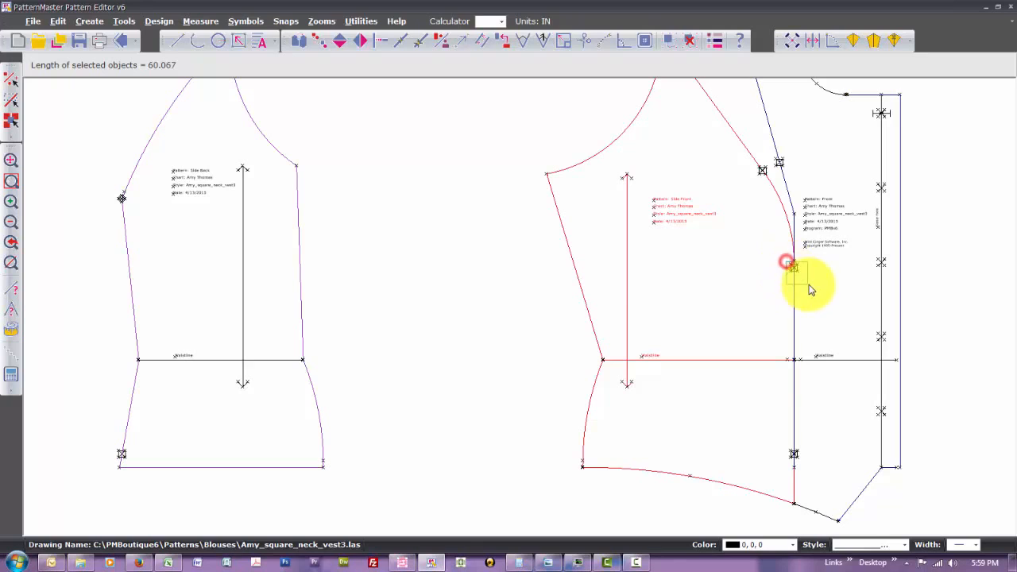
{"action": "left_click", "coordinate": [792, 453]}
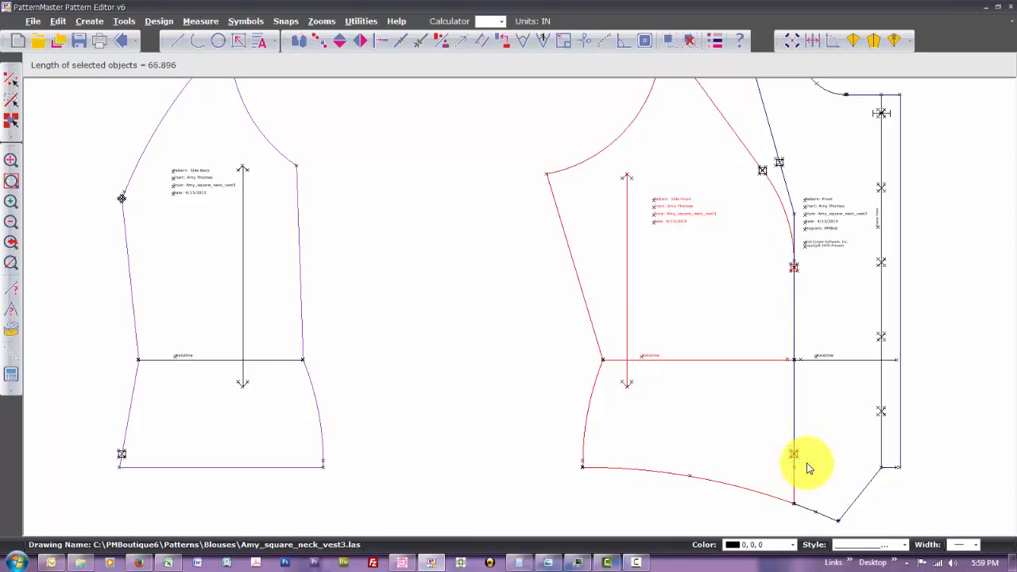
{"action": "left_click", "coordinate": [774, 315]}
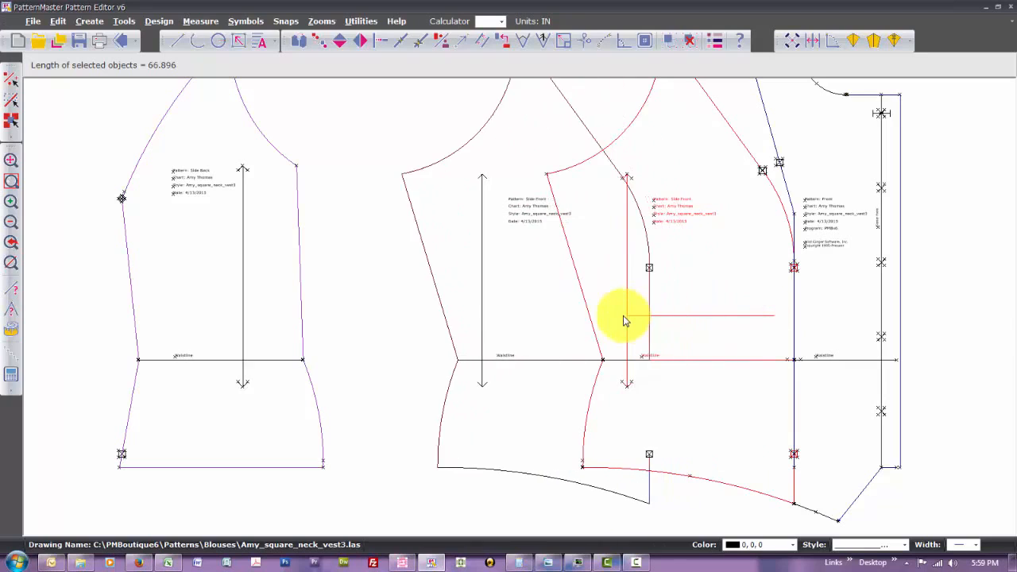
{"action": "left_click", "coordinate": [596, 316]}
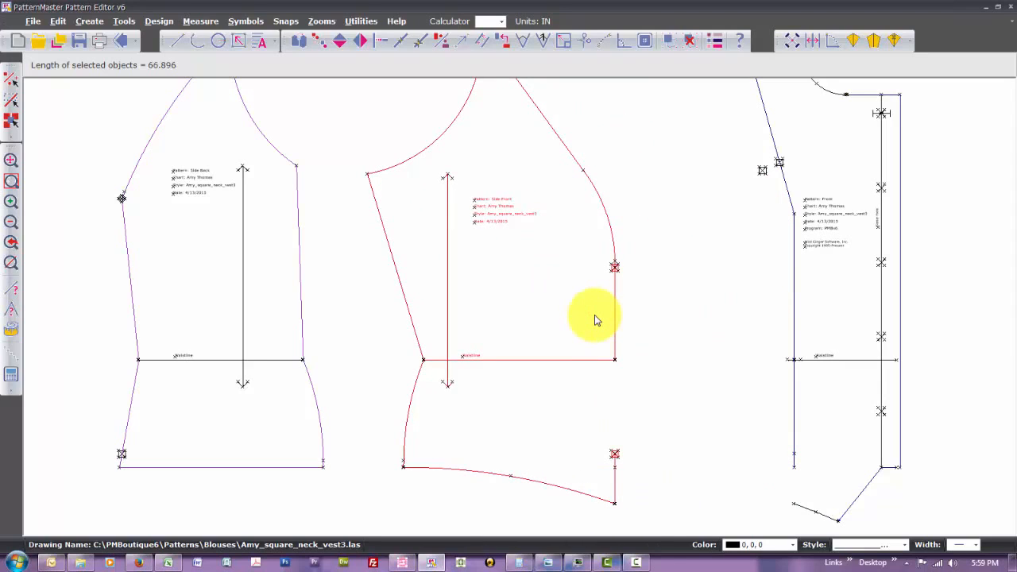
Move the notch marker from the front armhole onto the side front armhole curve
{"action": "left_click", "coordinate": [755, 165]}
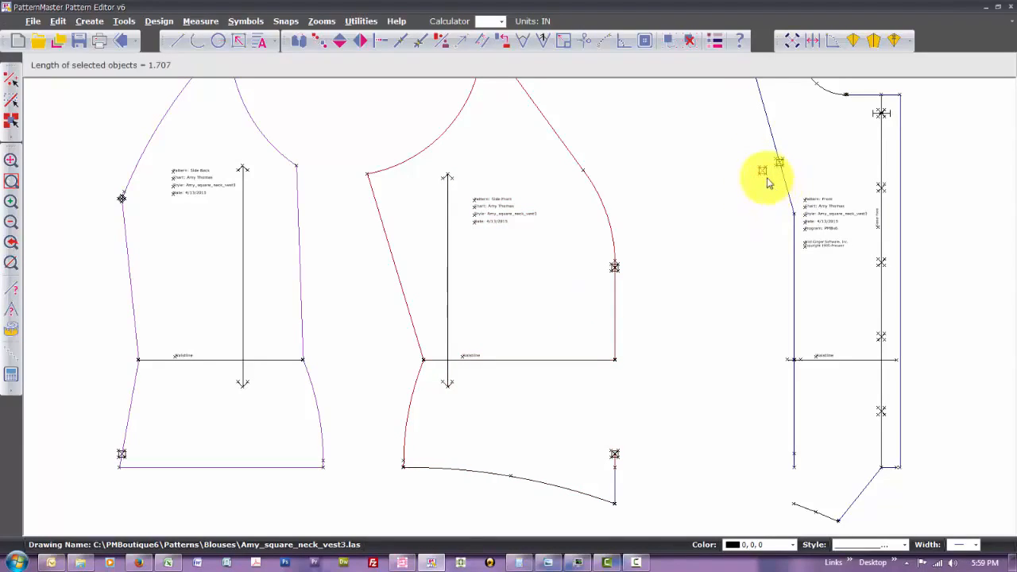
{"action": "left_click", "coordinate": [763, 172]}
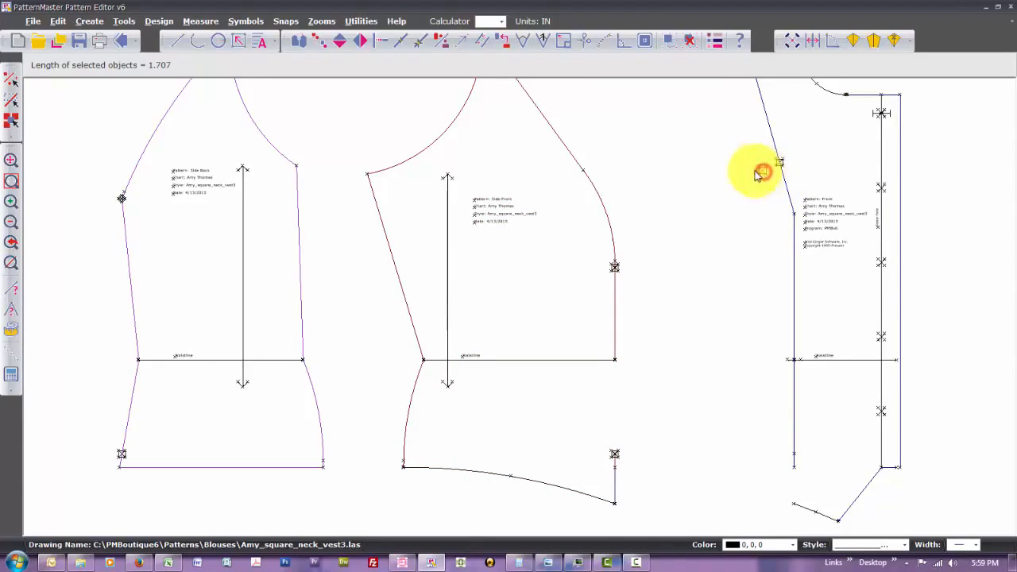
{"action": "left_click", "coordinate": [584, 172]}
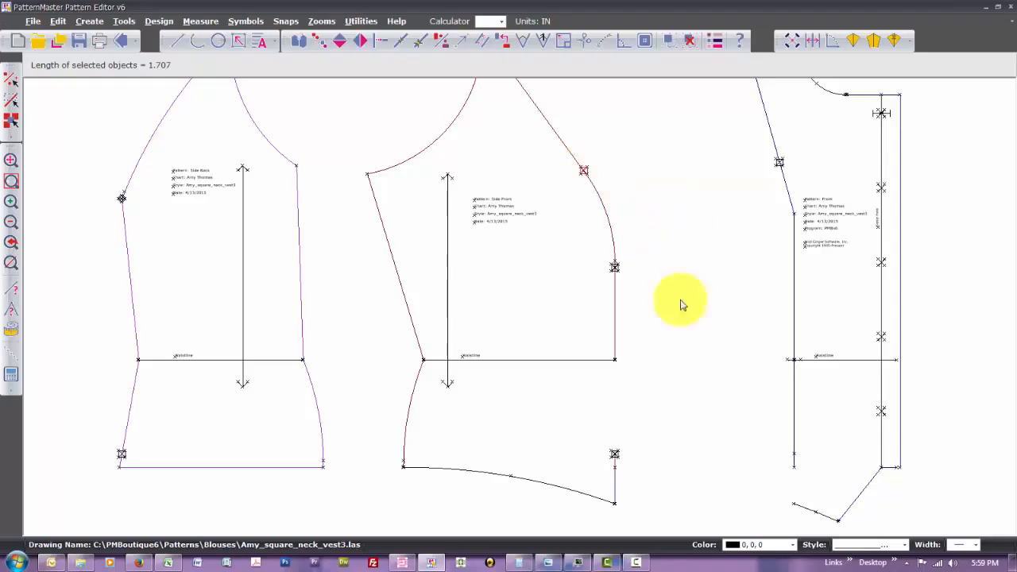
Draw a horizontal line from the front piece's edge across to the side front edge
{"action": "left_click", "coordinate": [794, 414]}
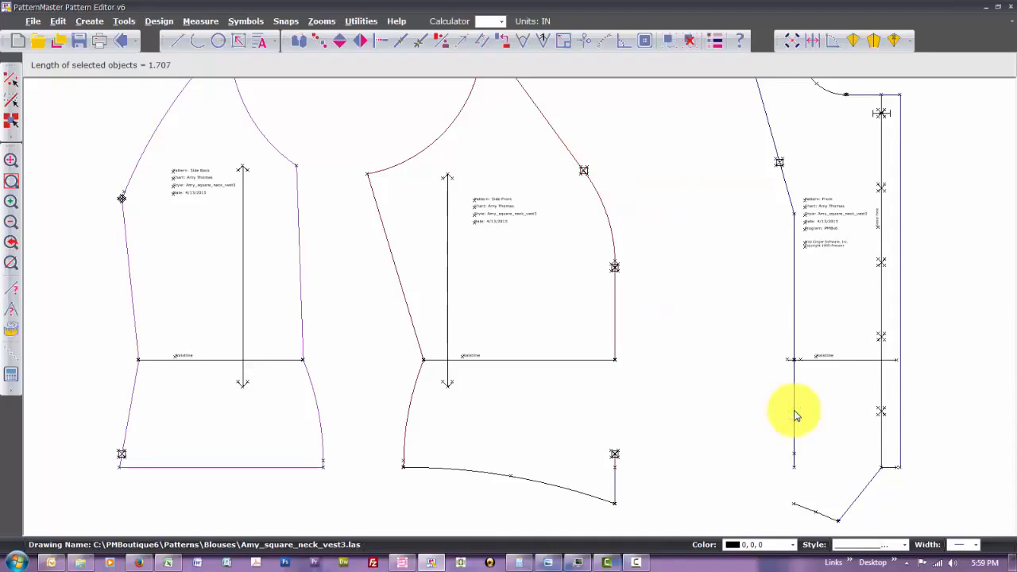
{"action": "left_click", "coordinate": [795, 411]}
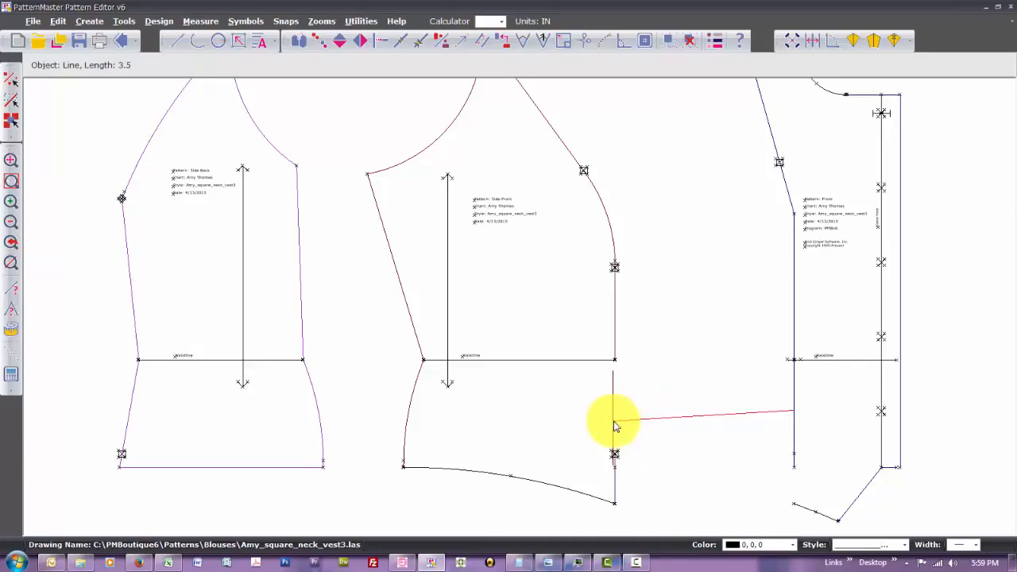
{"action": "left_click", "coordinate": [618, 417]}
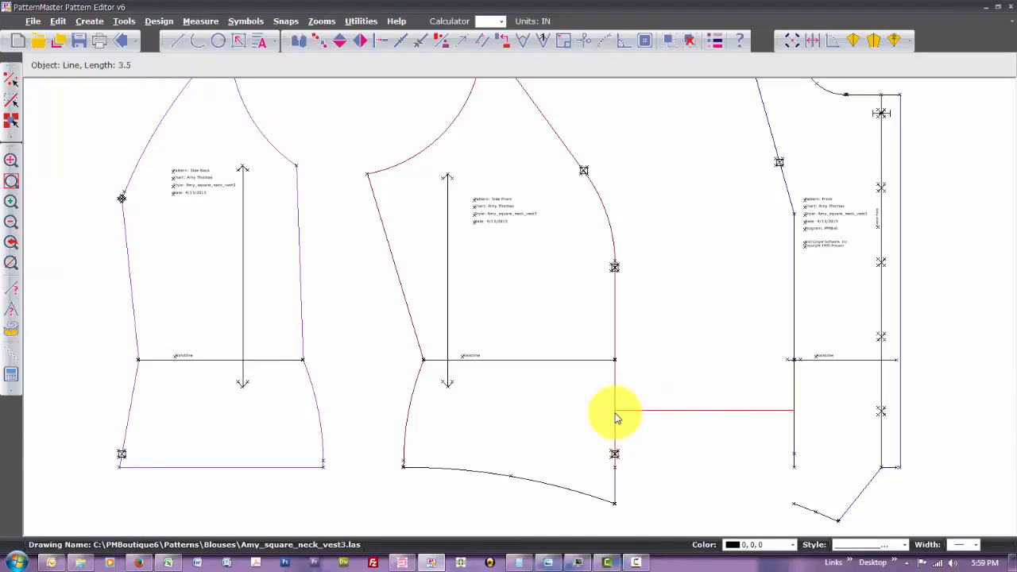
{"action": "left_click", "coordinate": [615, 413]}
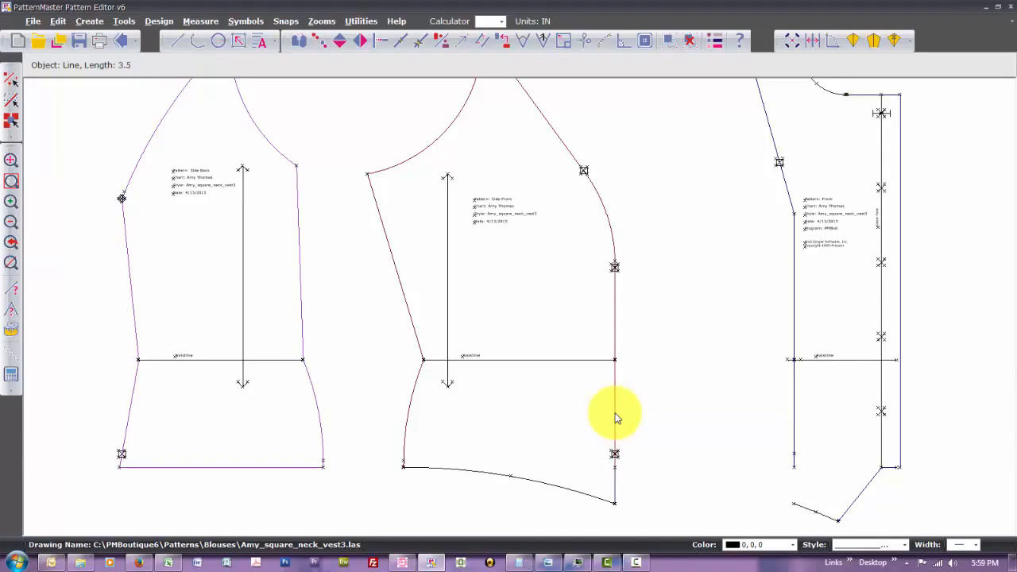
Copy the side front's 1.351-inch lower seam segment onto the front piece's lower edge
{"action": "left_click", "coordinate": [614, 486]}
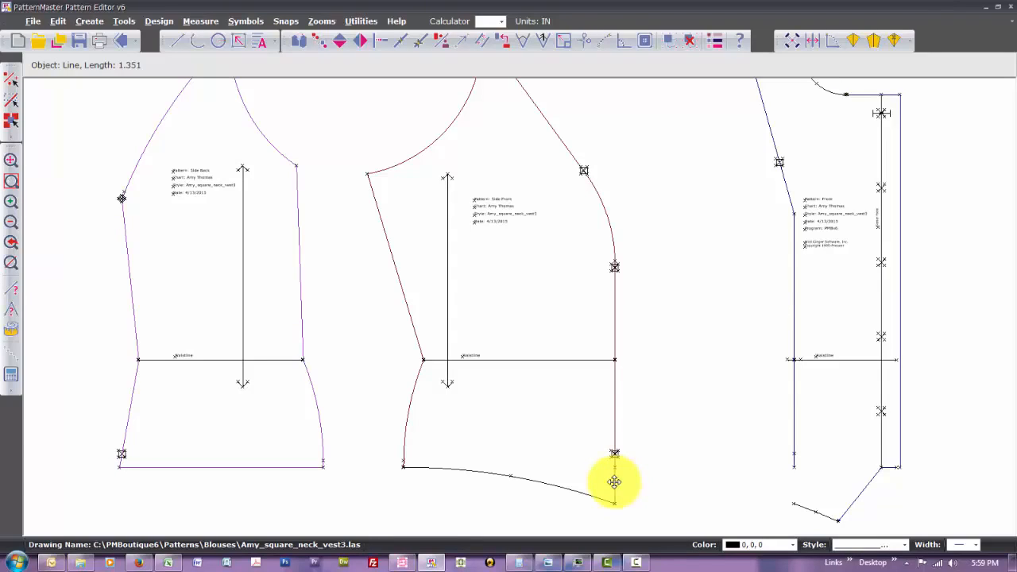
{"action": "left_click", "coordinate": [614, 481]}
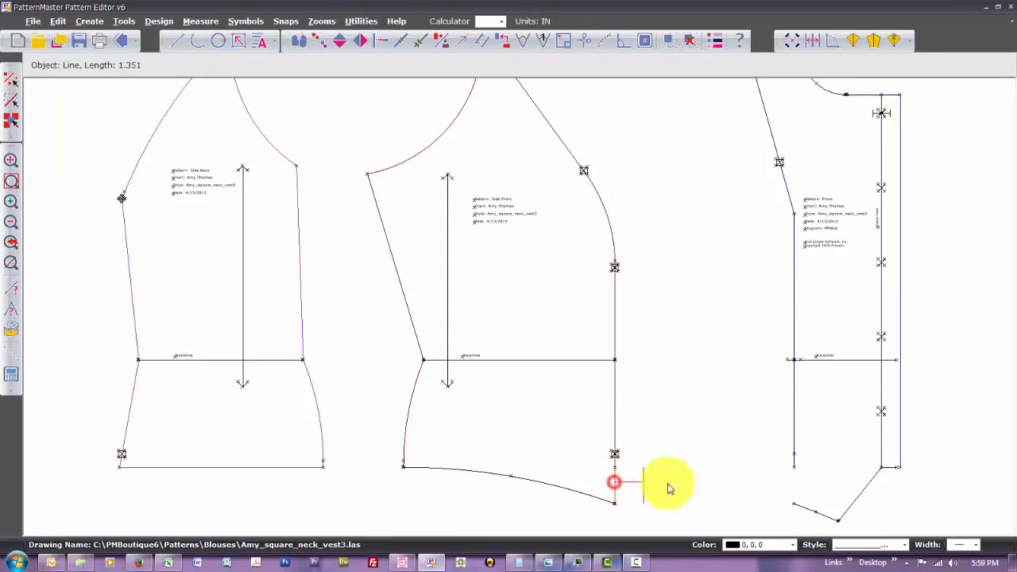
{"action": "left_click", "coordinate": [795, 486]}
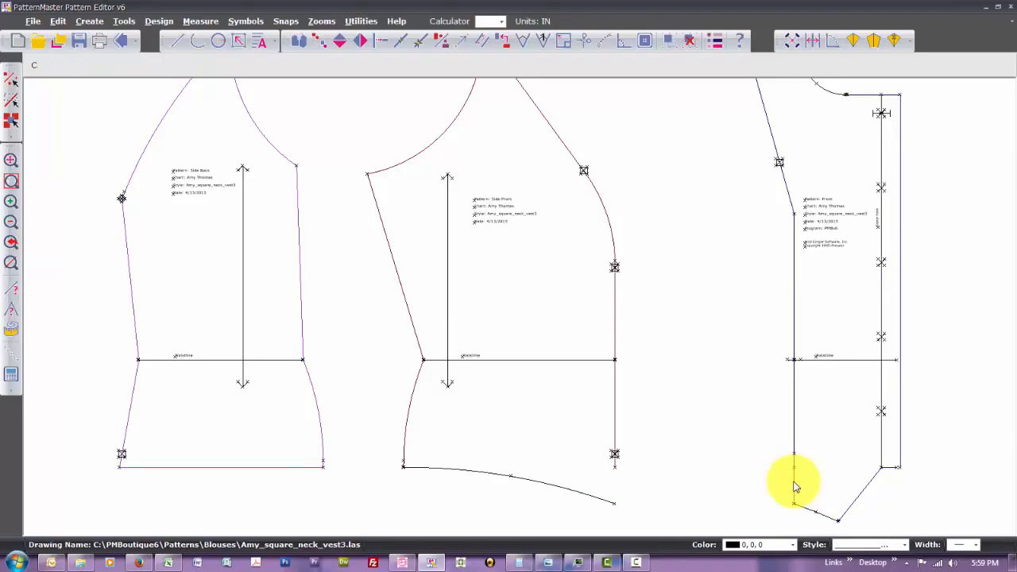
Copy the seam segment with an offset from the side front hem to the front edge
{"action": "key", "text": "c"}
{"action": "key", "text": "o"}
{"action": "key", "text": "Return"}
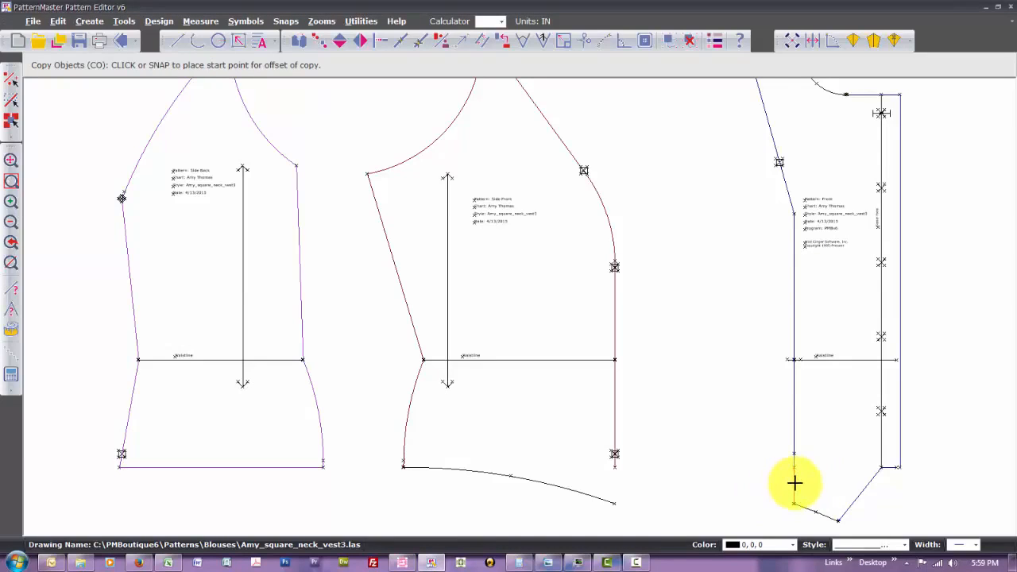
{"action": "left_click", "coordinate": [795, 483]}
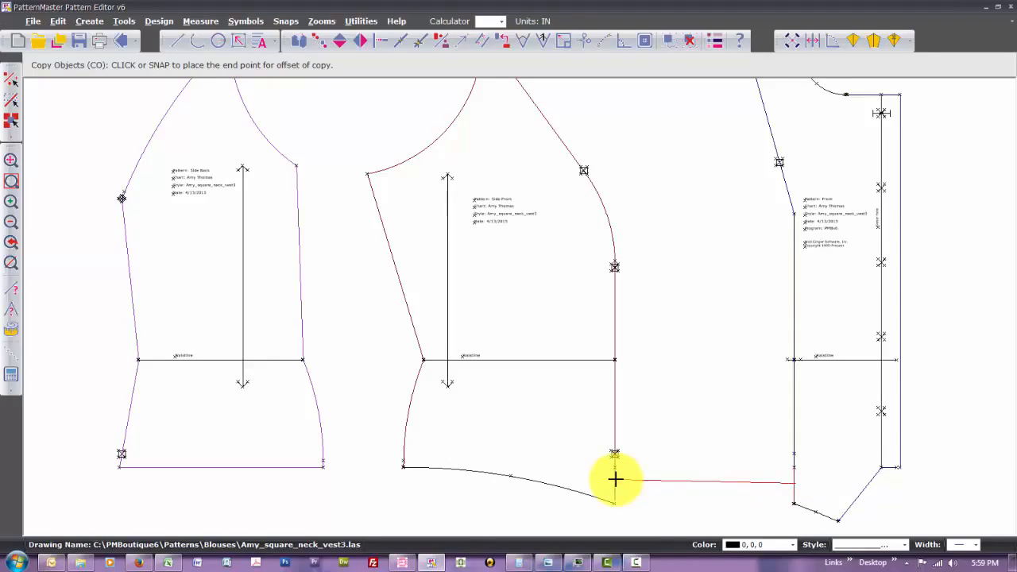
{"action": "left_click", "coordinate": [615, 480]}
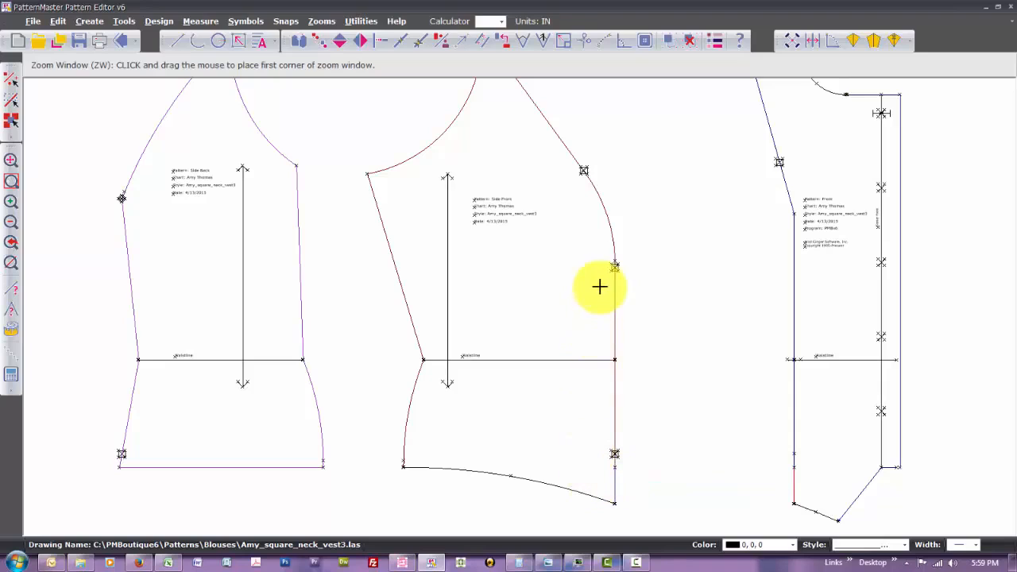
Zoom in on the side front seam and copy its upper square marker to the front edge
{"action": "left_click", "coordinate": [600, 247]}
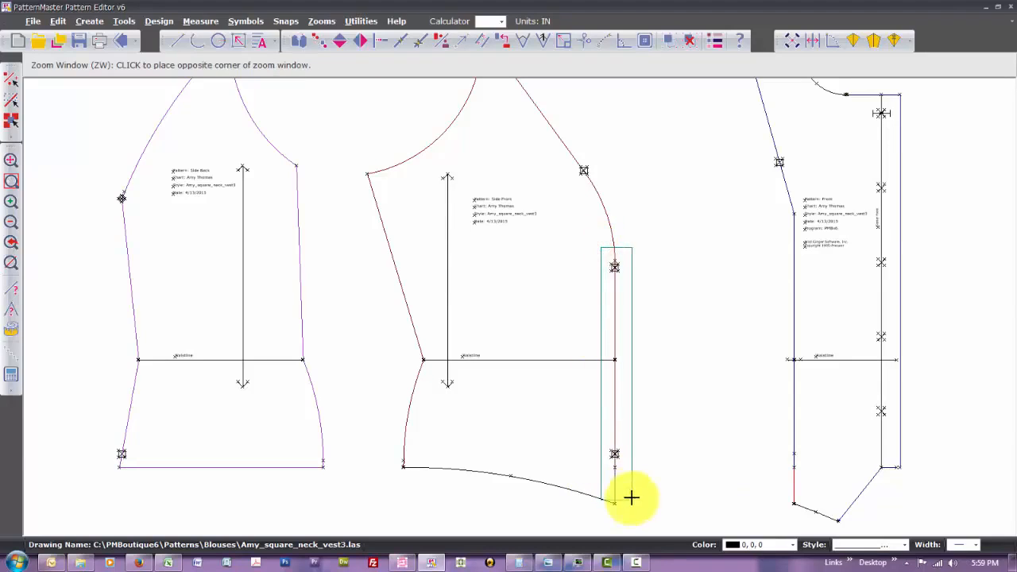
{"action": "left_click", "coordinate": [811, 477]}
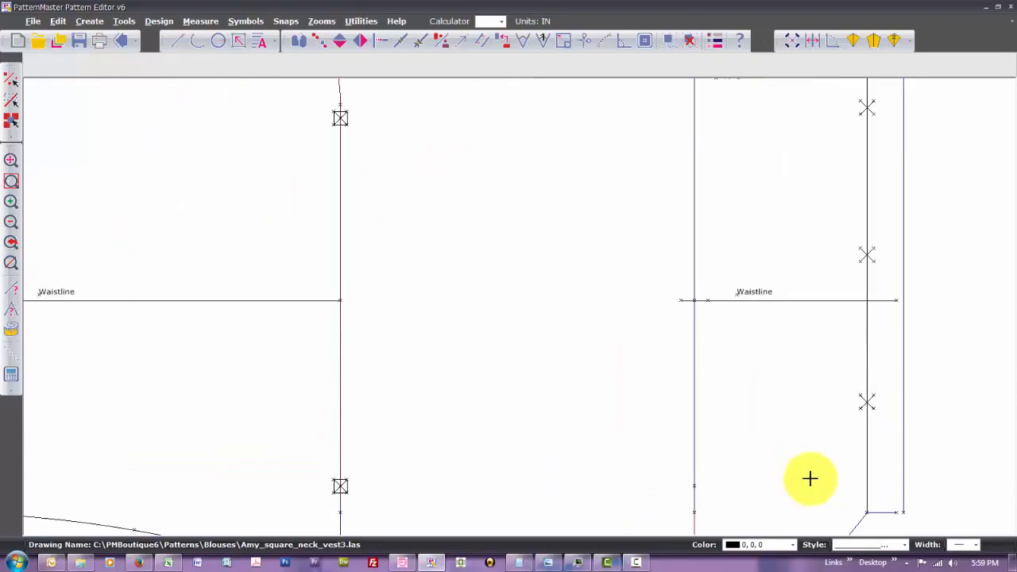
{"action": "left_click", "coordinate": [347, 120]}
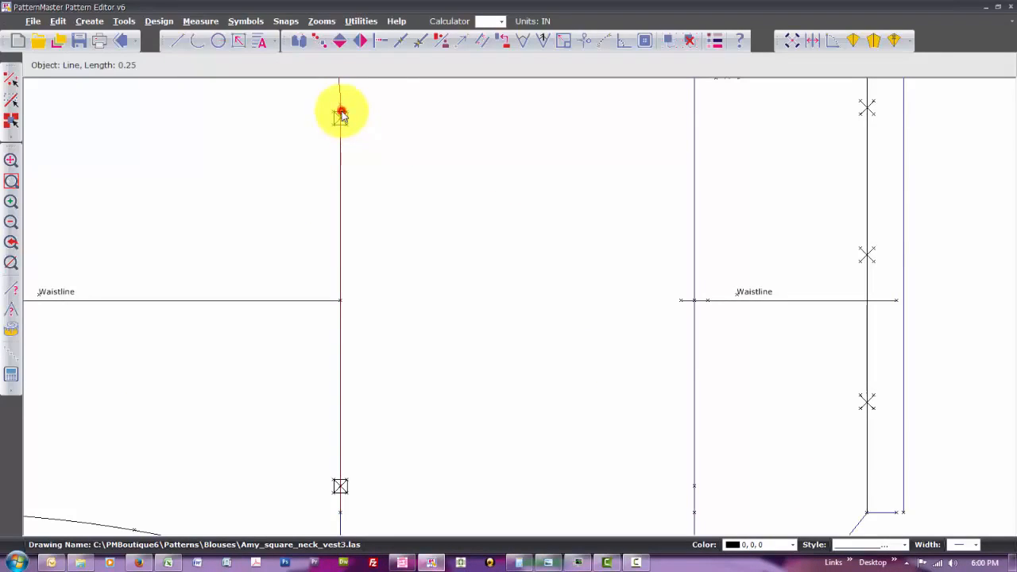
{"action": "left_click", "coordinate": [340, 113]}
{"action": "left_click", "coordinate": [338, 118]}
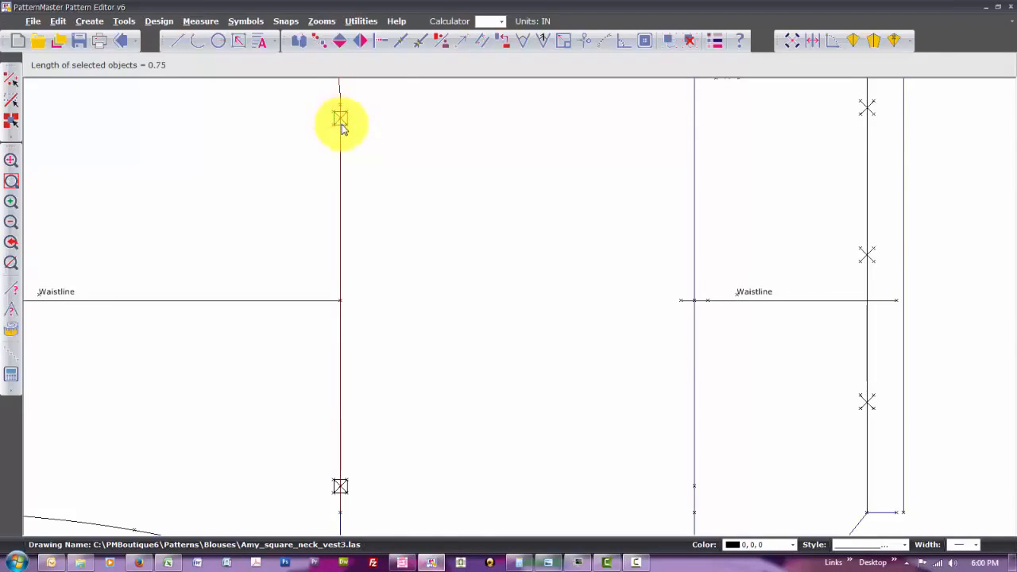
{"action": "left_click", "coordinate": [344, 117]}
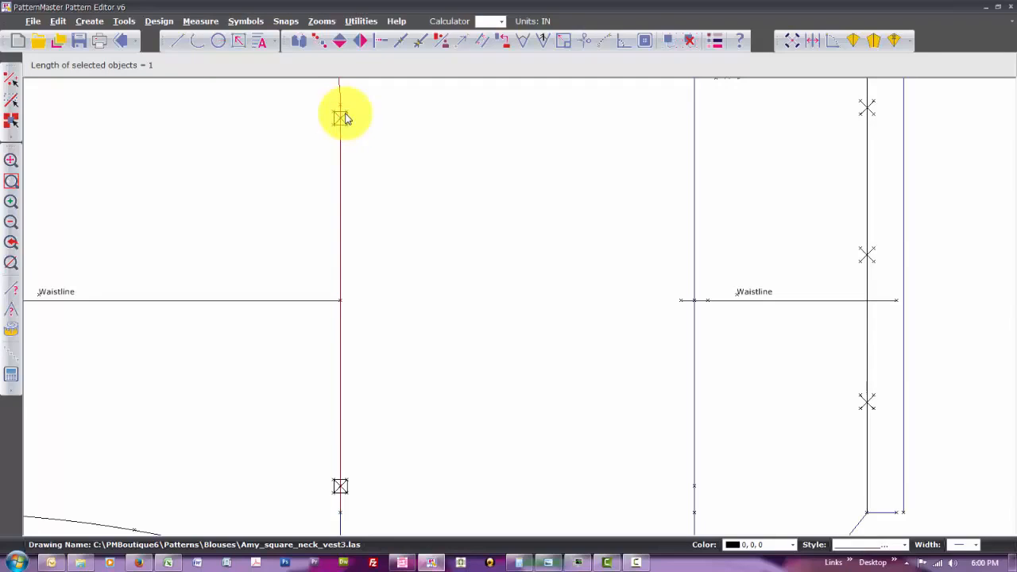
{"action": "left_click", "coordinate": [341, 115]}
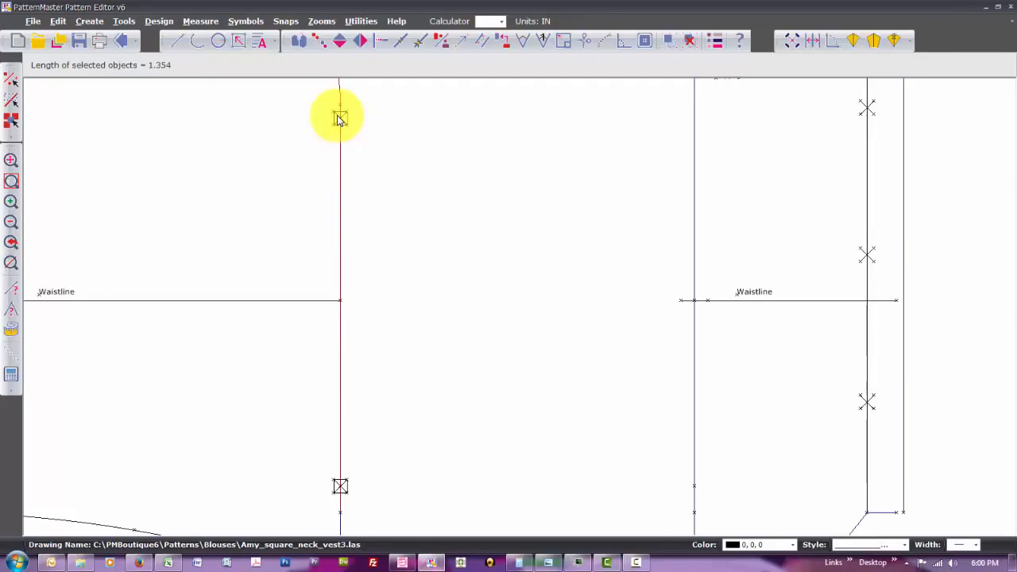
{"action": "left_click", "coordinate": [339, 117]}
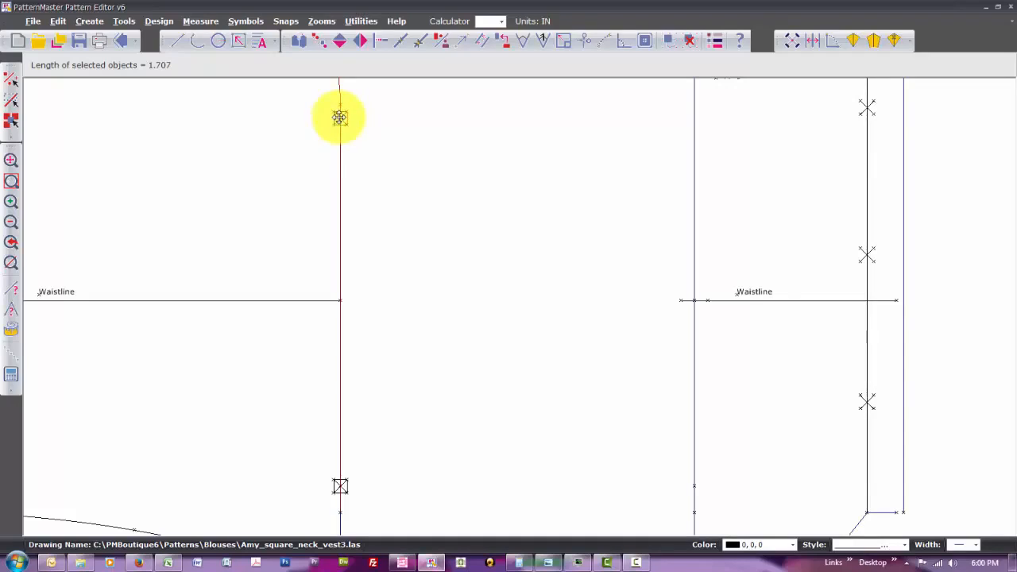
{"action": "left_click_drag", "start_coordinate": [341, 118], "coordinate": [694, 118]}
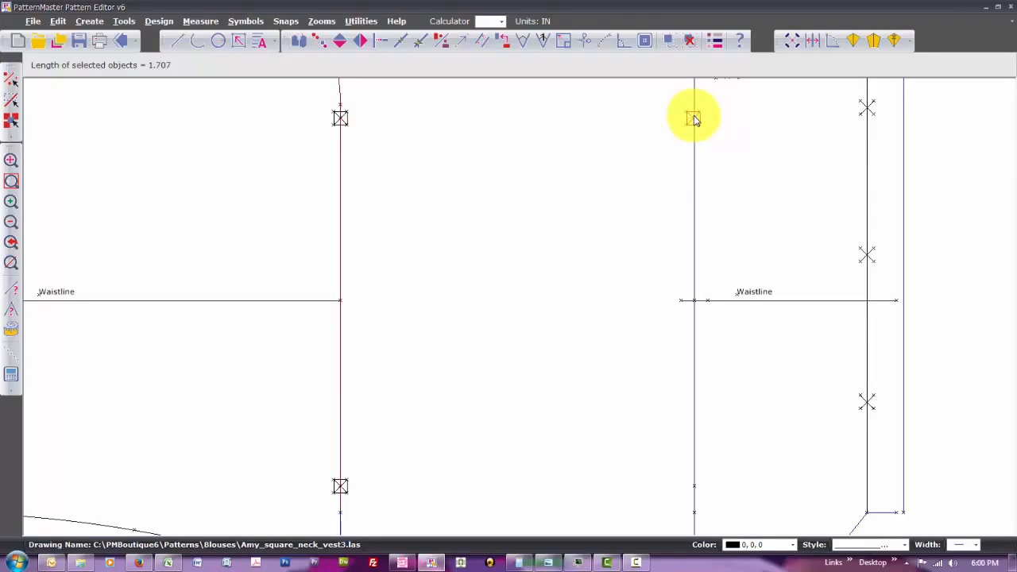
Copy the lower square marker across onto the front piece's edge
{"action": "left_click", "coordinate": [341, 479]}
{"action": "left_click", "coordinate": [336, 487]}
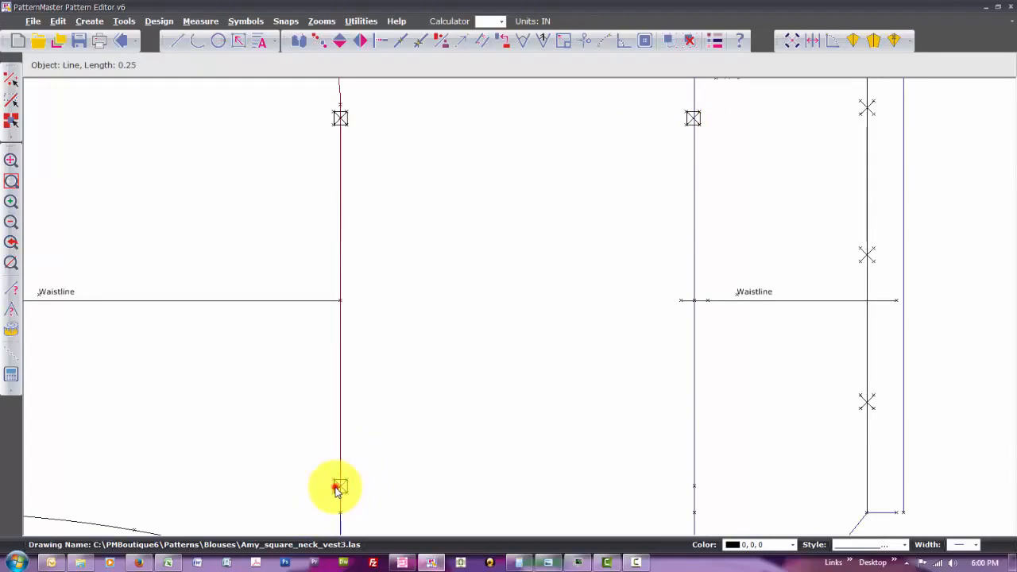
{"action": "left_click", "coordinate": [340, 488]}
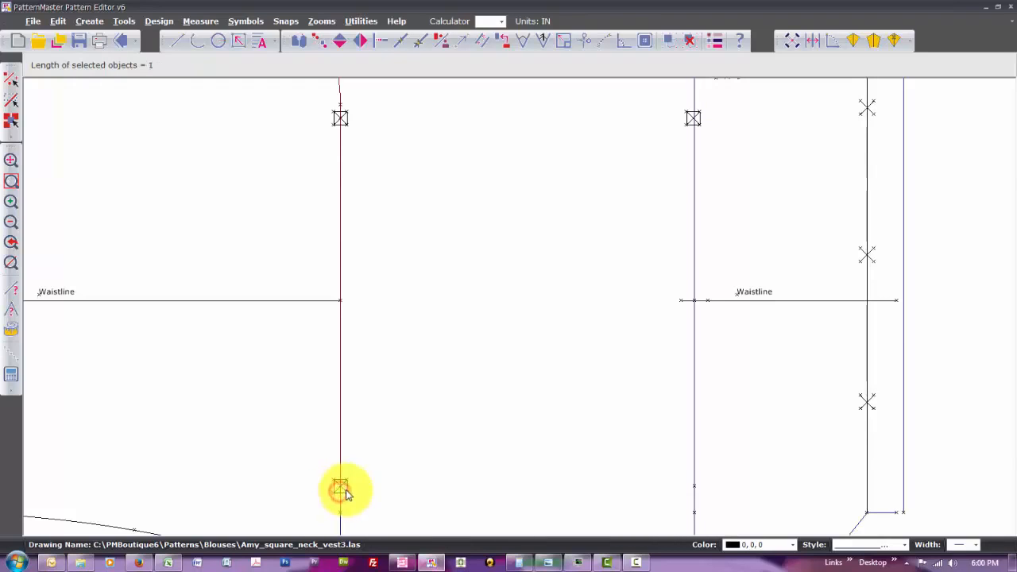
{"action": "left_click", "coordinate": [343, 487]}
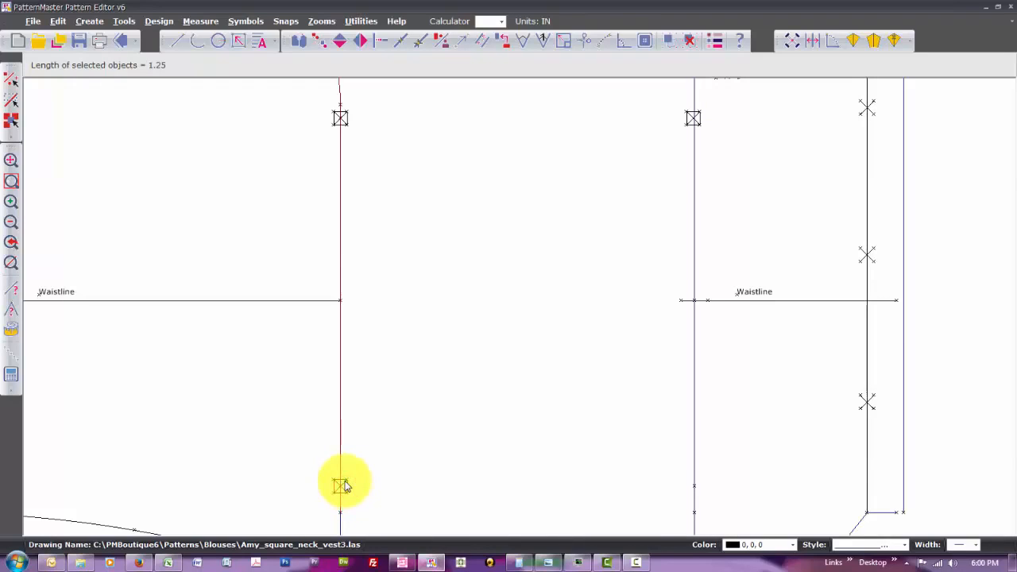
{"action": "left_click", "coordinate": [340, 484]}
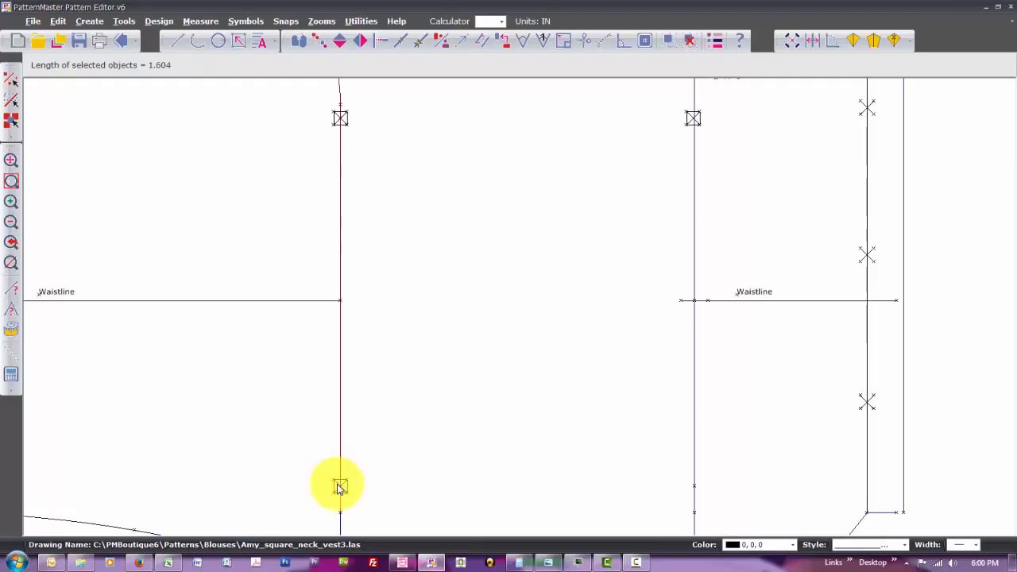
{"action": "left_click", "coordinate": [338, 486]}
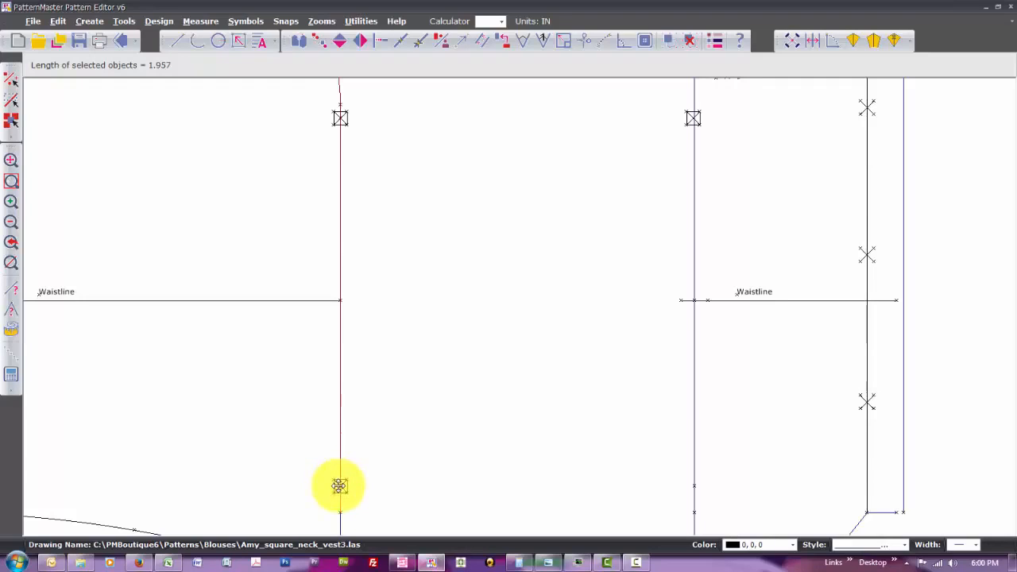
{"action": "left_click_drag", "start_coordinate": [339, 486], "coordinate": [694, 484]}
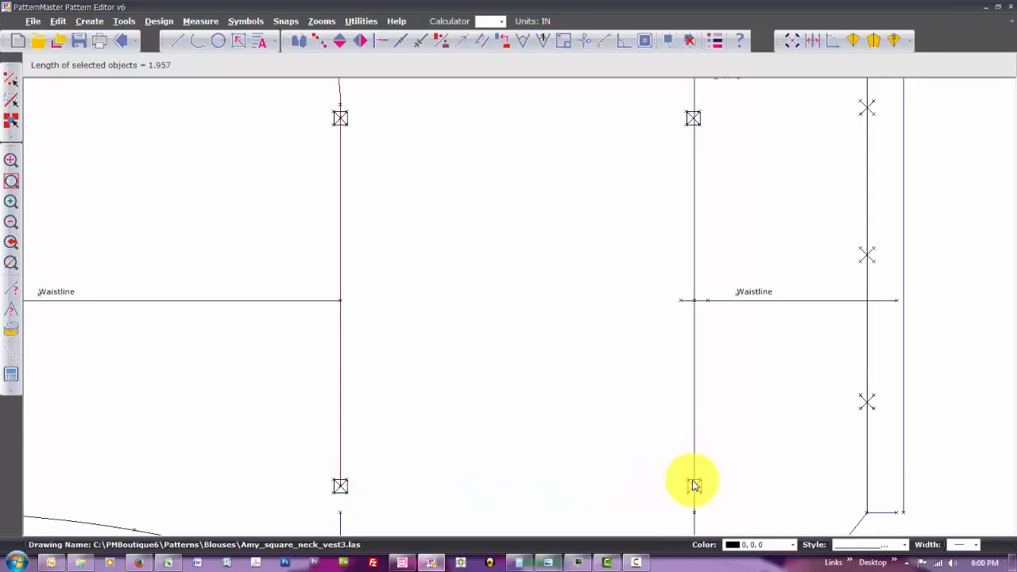
{"action": "left_click", "coordinate": [697, 499]}
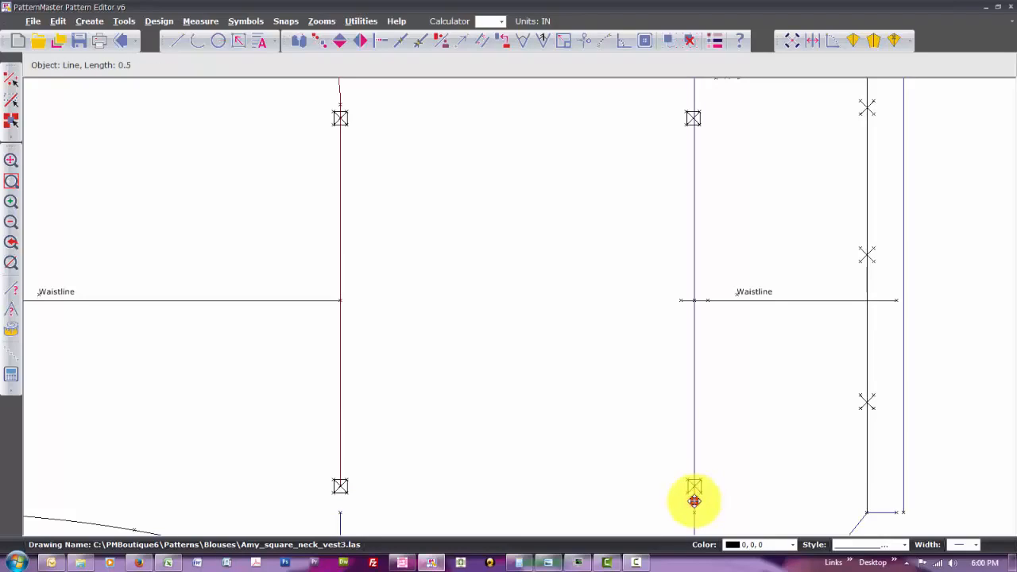
Check that the lower marker copy sits level with the original marker
{"action": "left_click_drag", "start_coordinate": [695, 501], "coordinate": [340, 501]}
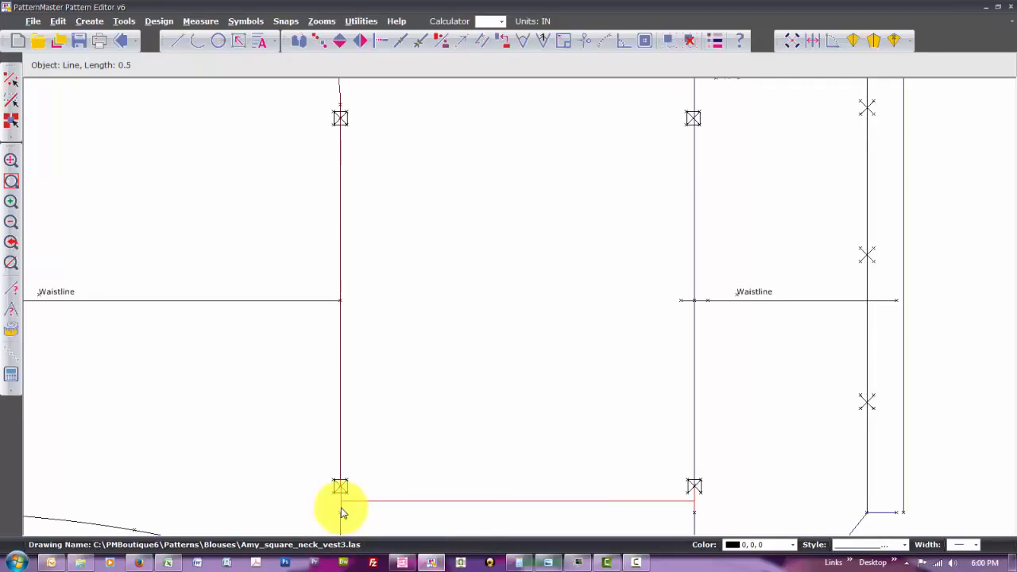
{"action": "left_click_drag", "start_coordinate": [343, 512], "coordinate": [343, 502]}
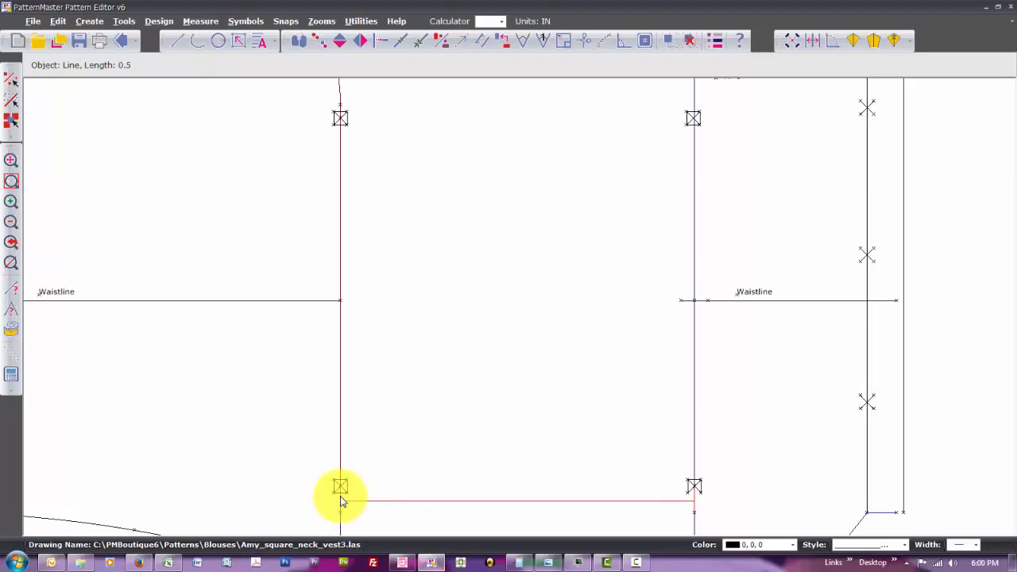
{"action": "left_click", "coordinate": [341, 501]}
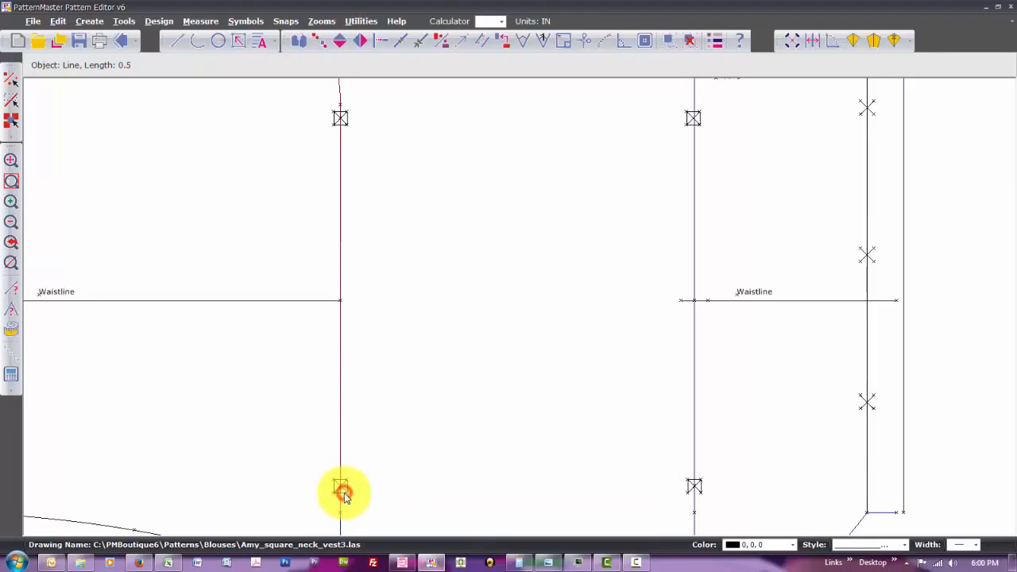
{"action": "left_click", "coordinate": [341, 492]}
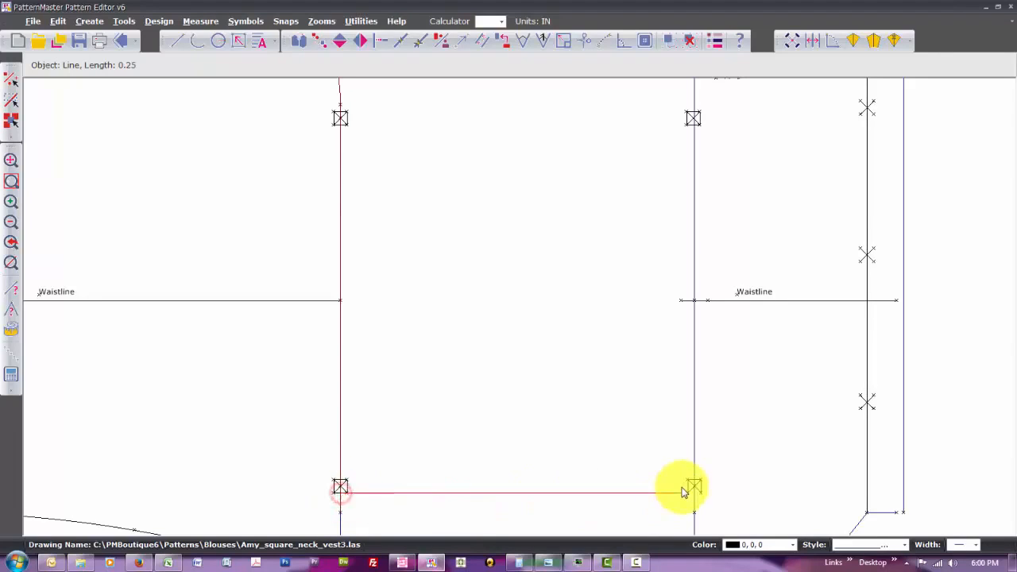
{"action": "left_click", "coordinate": [694, 491]}
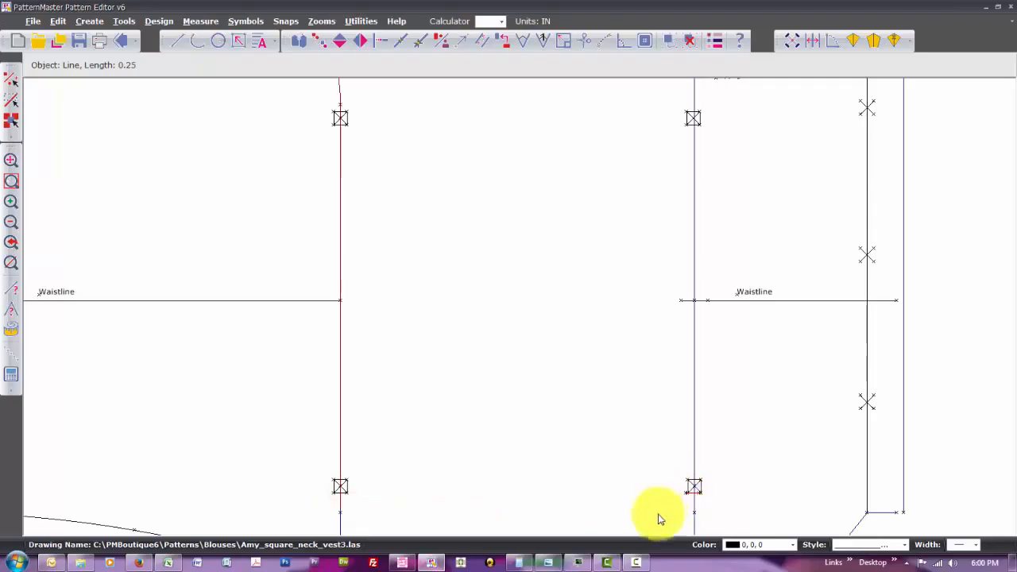
Join the red horizontal line pieces into one continuous line
{"action": "type", "text": "zp"}
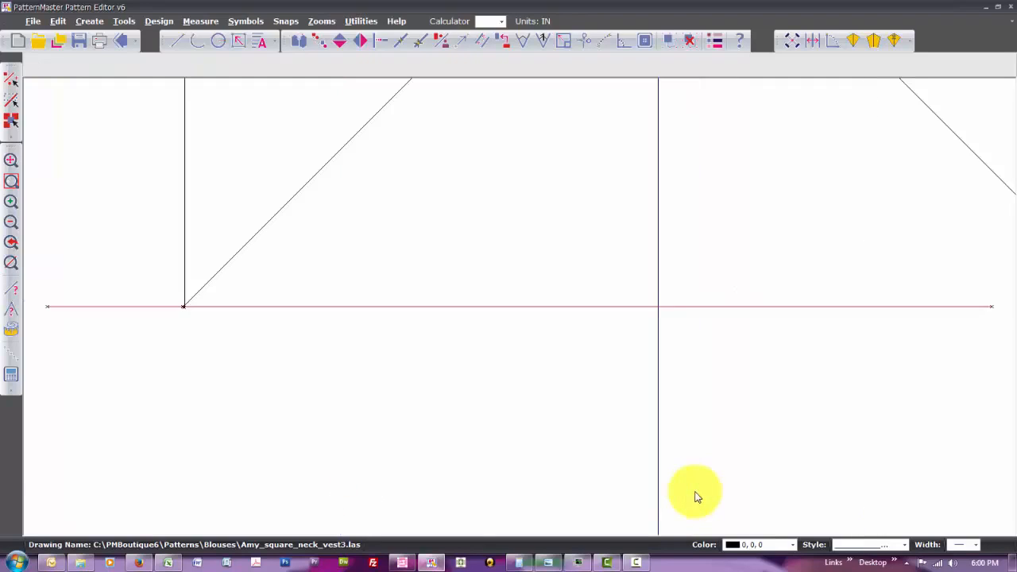
{"action": "scroll", "coordinate": [542, 406], "scroll_direction": "up", "scroll_amount": 1}
{"action": "scroll", "coordinate": [541, 405], "scroll_direction": "down", "scroll_amount": 1}
{"action": "scroll", "coordinate": [542, 405], "scroll_direction": "up", "scroll_amount": 1}
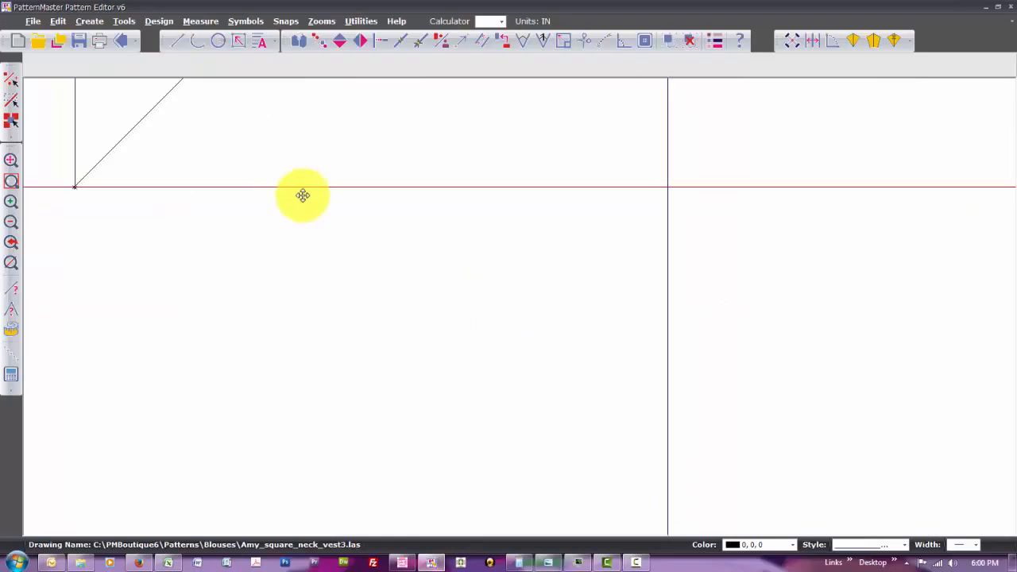
{"action": "key", "text": "p"}
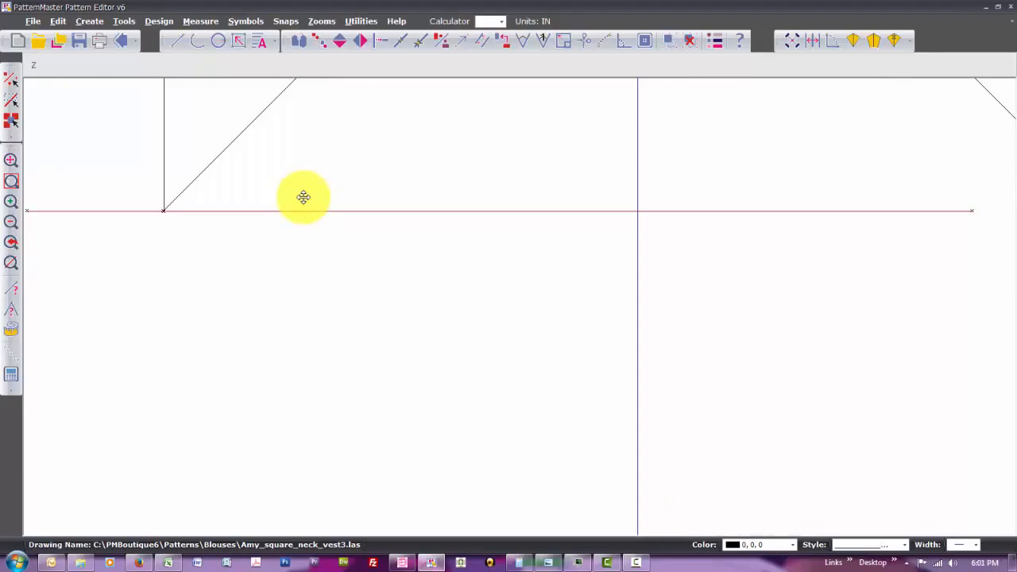
{"action": "key", "text": "p"}
{"action": "left_click", "coordinate": [303, 232]}
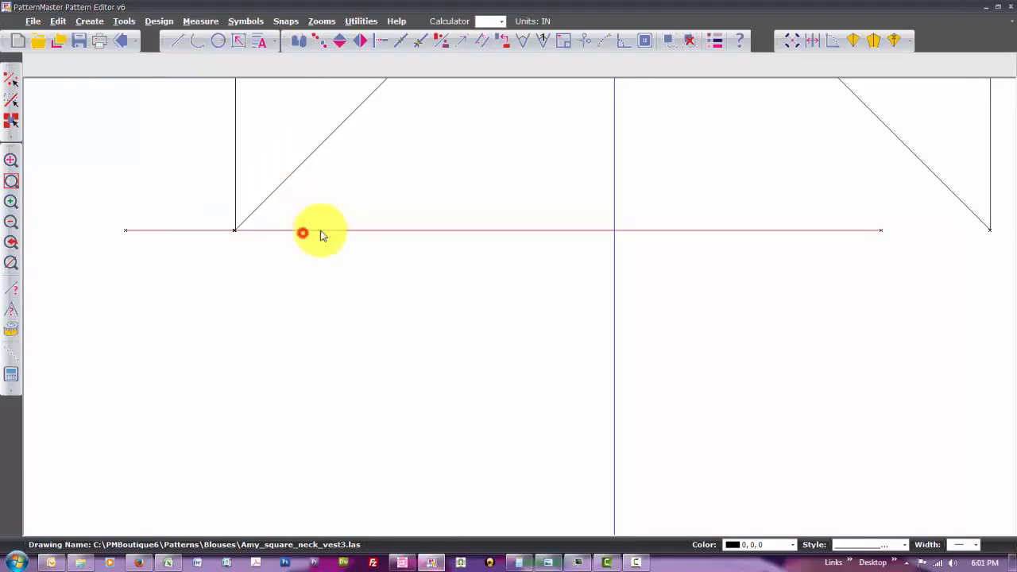
{"action": "left_click", "coordinate": [422, 233]}
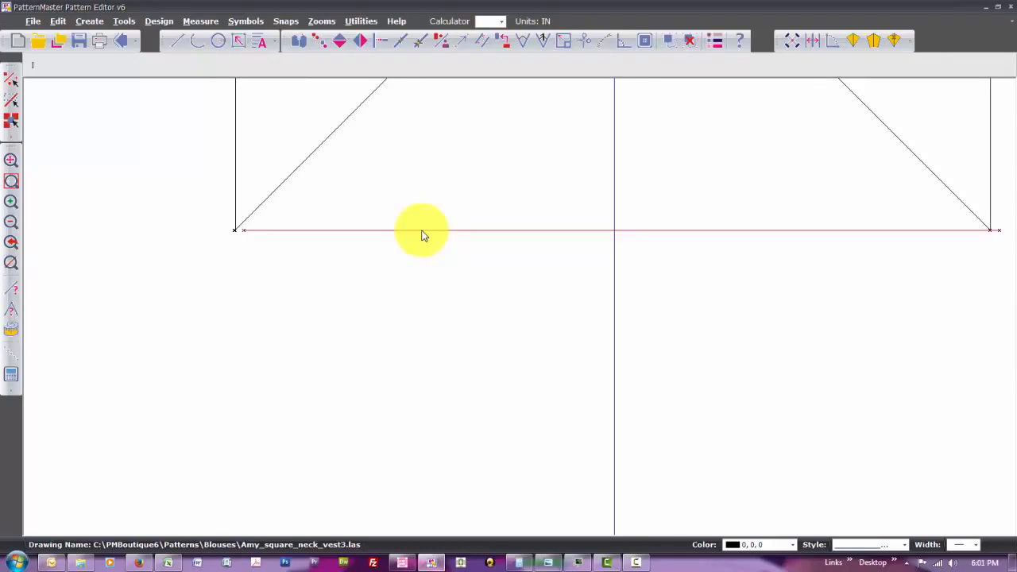
{"action": "type", "text": "n"}
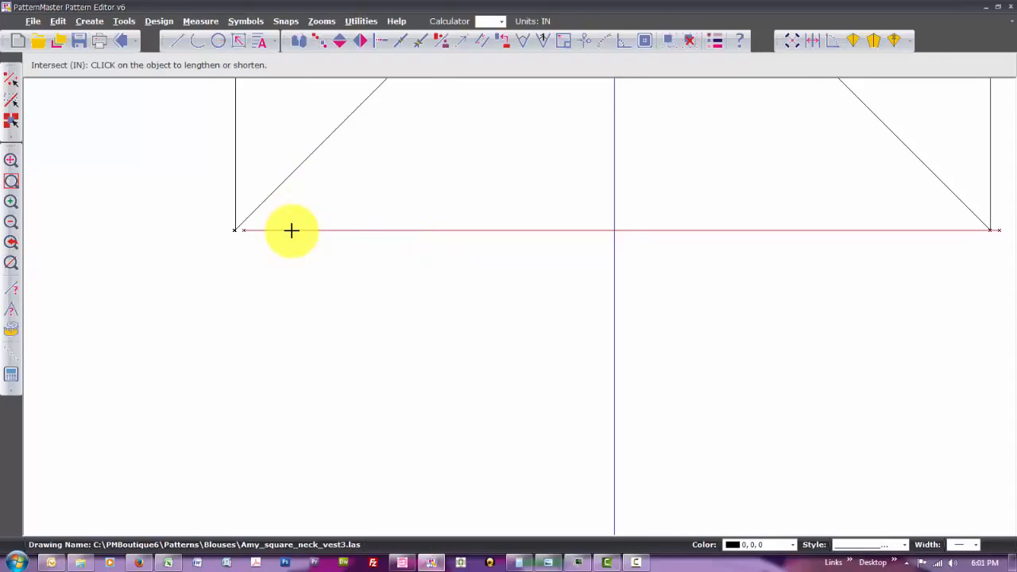
Extend the horizontal line to the left and right vertical edges with Intersect
{"action": "left_click", "coordinate": [291, 230]}
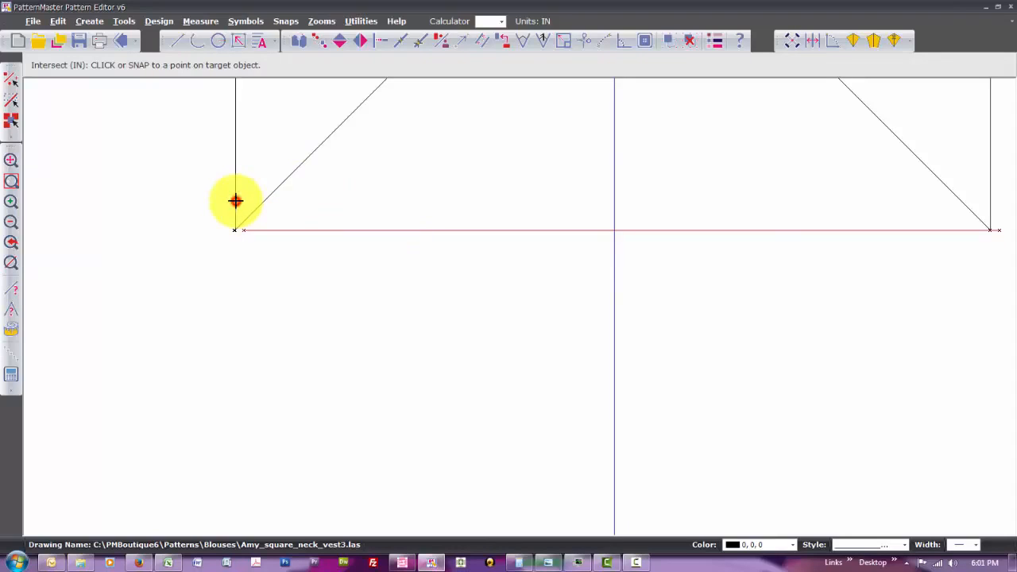
{"action": "left_click", "coordinate": [236, 201]}
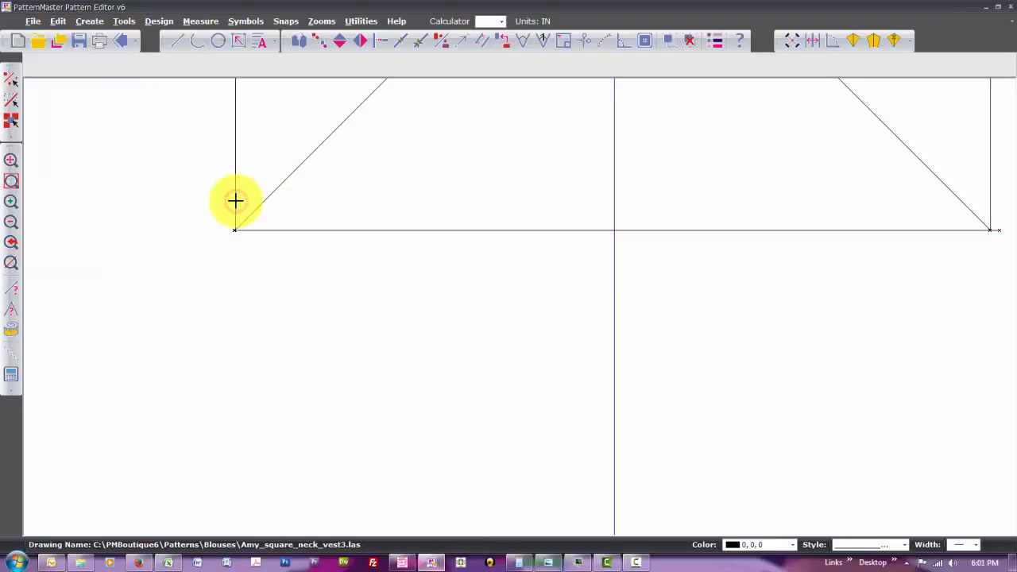
{"action": "left_click", "coordinate": [948, 229]}
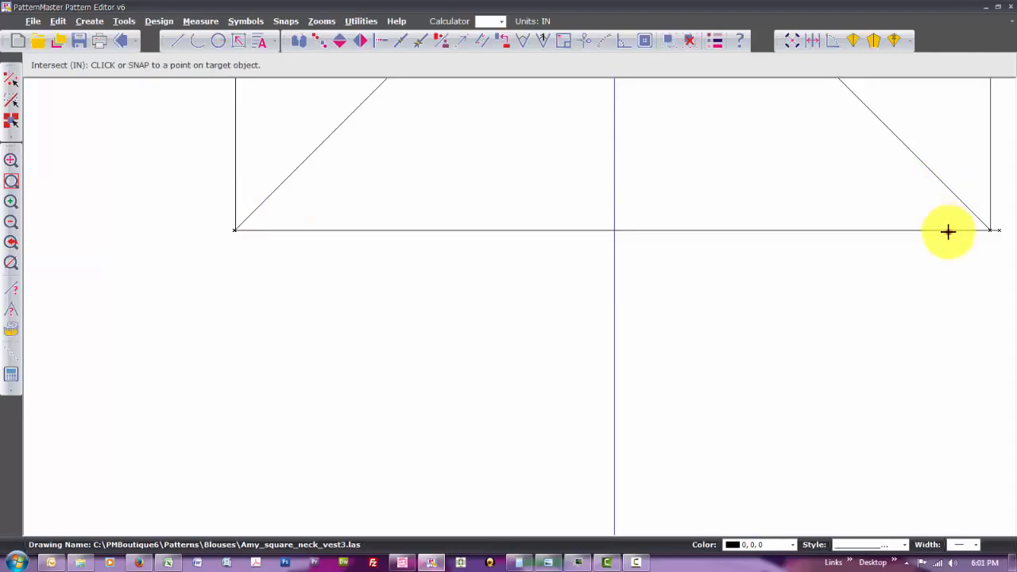
{"action": "left_click", "coordinate": [990, 206]}
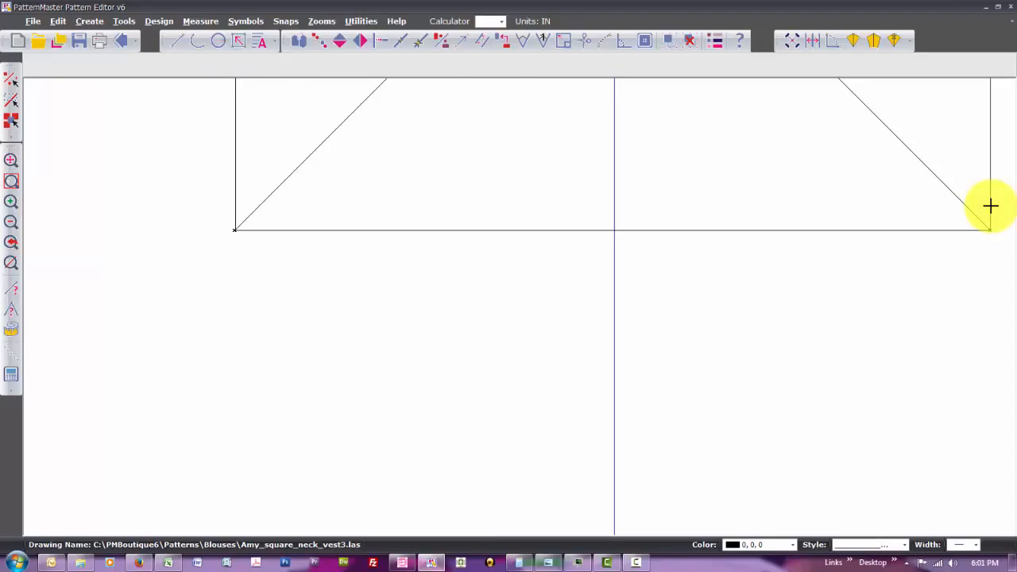
Lengthen the short hem-corner line to meet the facing's outer edge
{"action": "key", "text": "o"}
{"action": "key", "text": "z"}
{"action": "key", "text": "o"}
{"action": "key", "text": "z"}
{"action": "key", "text": "o"}
{"action": "key", "text": "z"}
{"action": "key", "text": "o"}
{"action": "key", "text": "z"}
{"action": "key", "text": "o"}
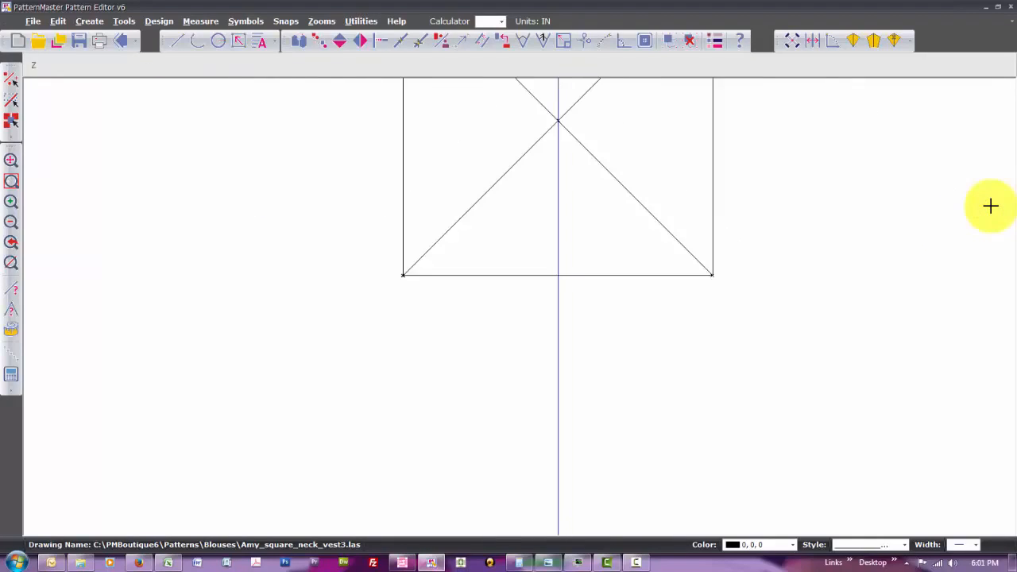
{"action": "key", "text": "z"}
{"action": "key", "text": "o"}
{"action": "key", "text": "z"}
{"action": "key", "text": "o"}
{"action": "key", "text": "z"}
{"action": "key", "text": "o"}
{"action": "key", "text": "z"}
{"action": "key", "text": "o"}
{"action": "key", "text": "z"}
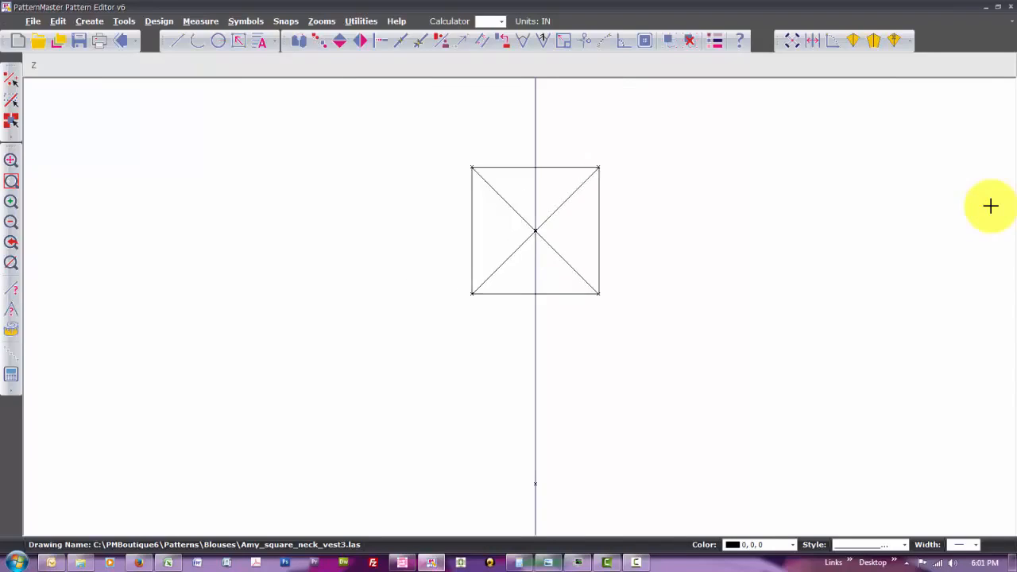
{"action": "key", "text": "o"}
{"action": "key", "text": "z"}
{"action": "key", "text": "o"}
{"action": "key", "text": "z"}
{"action": "key", "text": "o"}
{"action": "key", "text": "z"}
{"action": "key", "text": "o"}
{"action": "key", "text": "z"}
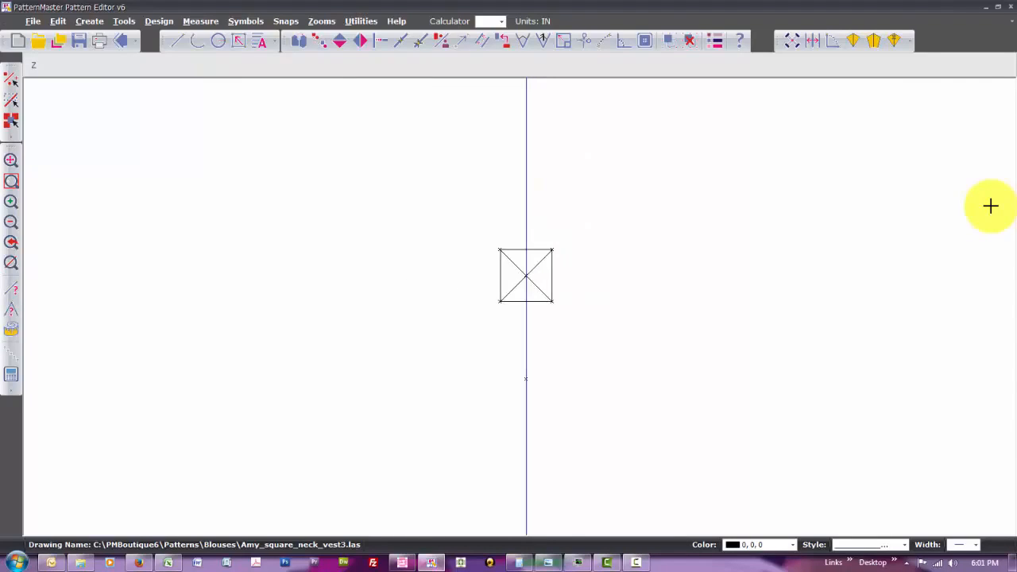
{"action": "key", "text": "o"}
{"action": "key", "text": "z"}
{"action": "key", "text": "o"}
{"action": "key", "text": "z"}
{"action": "key", "text": "o"}
{"action": "key", "text": "z"}
{"action": "key", "text": "o"}
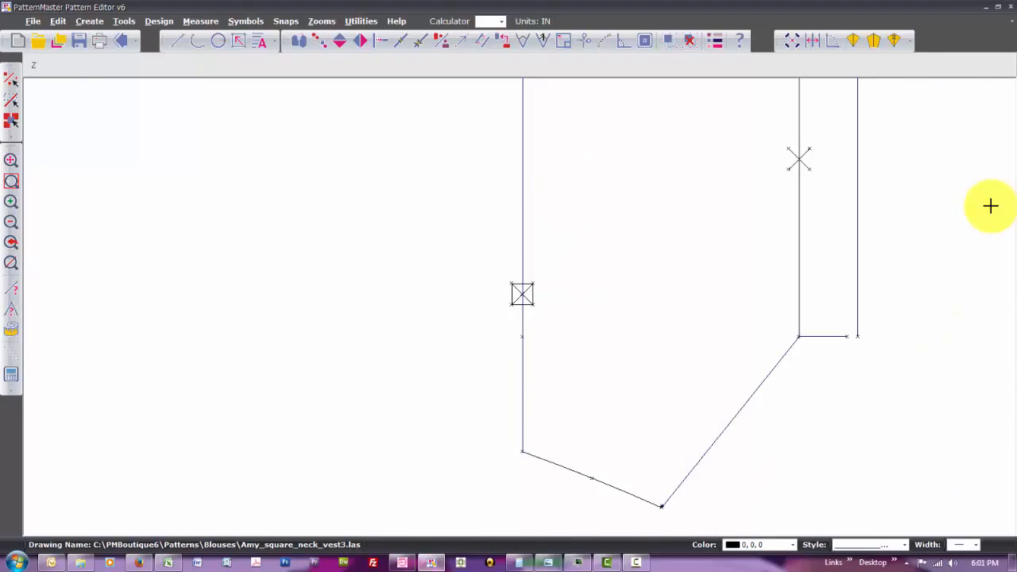
{"action": "key", "text": "i"}
{"action": "key", "text": "n"}
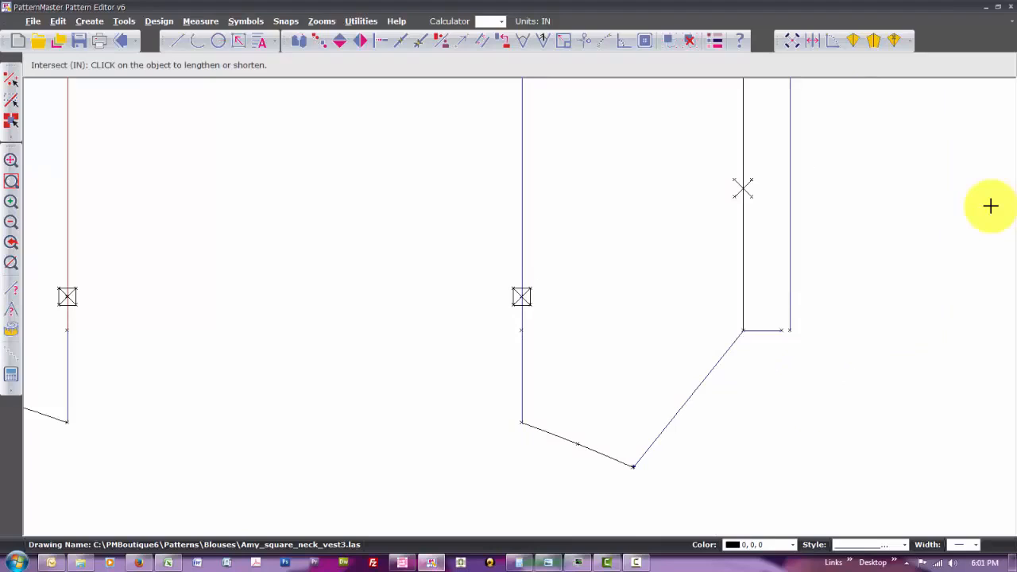
{"action": "left_click", "coordinate": [771, 330]}
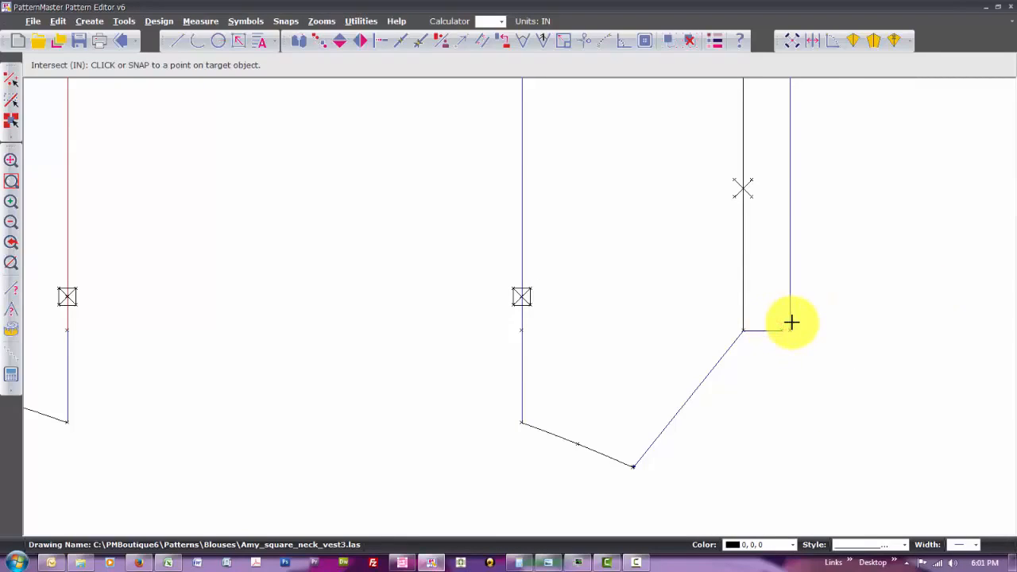
{"action": "left_click", "coordinate": [791, 322]}
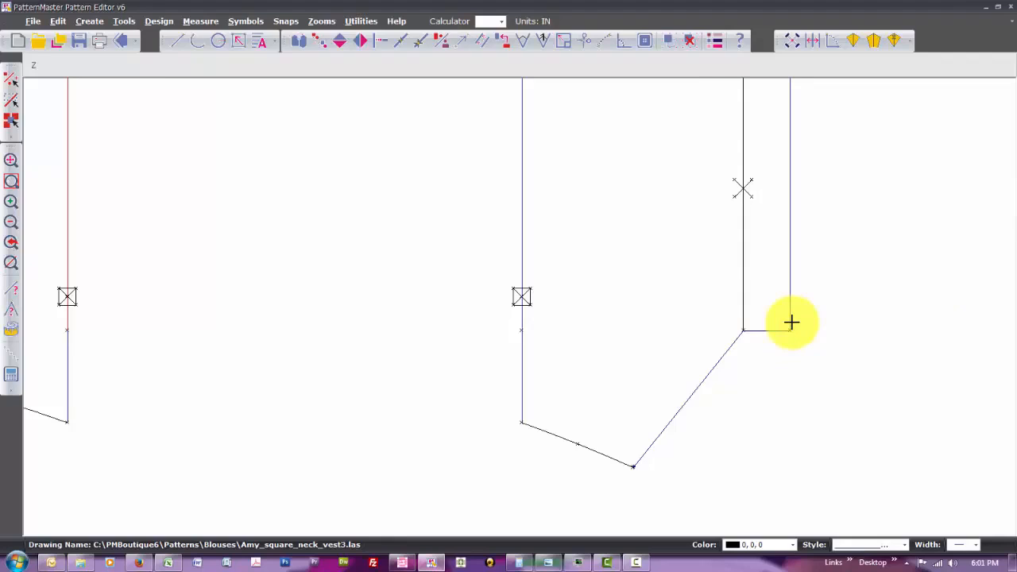
Extend the front piece's waistline to the front edge with Intersect
{"action": "key", "text": "o"}
{"action": "key", "text": "z"}
{"action": "key", "text": "o"}
{"action": "key", "text": "z"}
{"action": "key", "text": "o"}
{"action": "key", "text": "z"}
{"action": "key", "text": "o"}
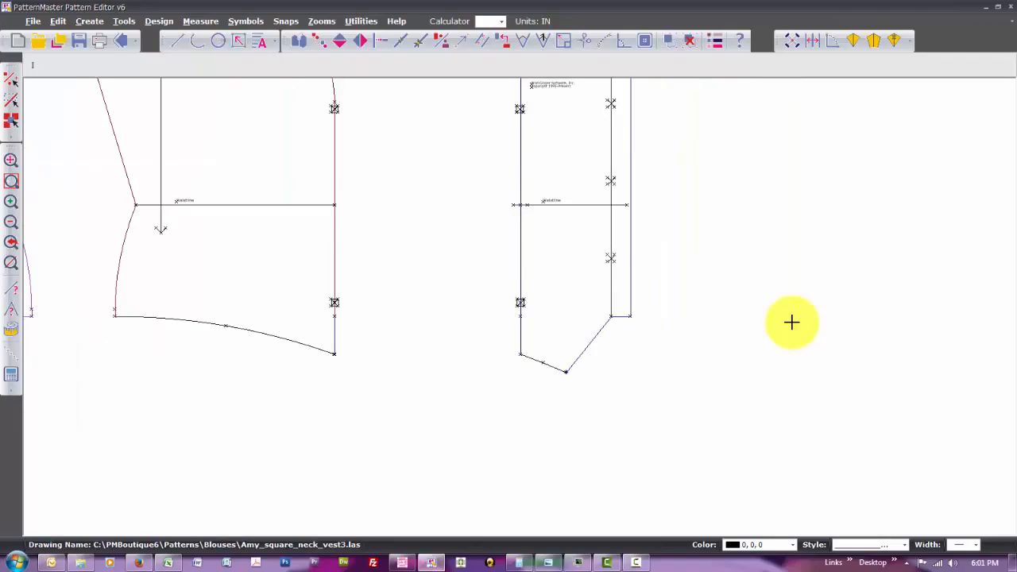
{"action": "key", "text": "n"}
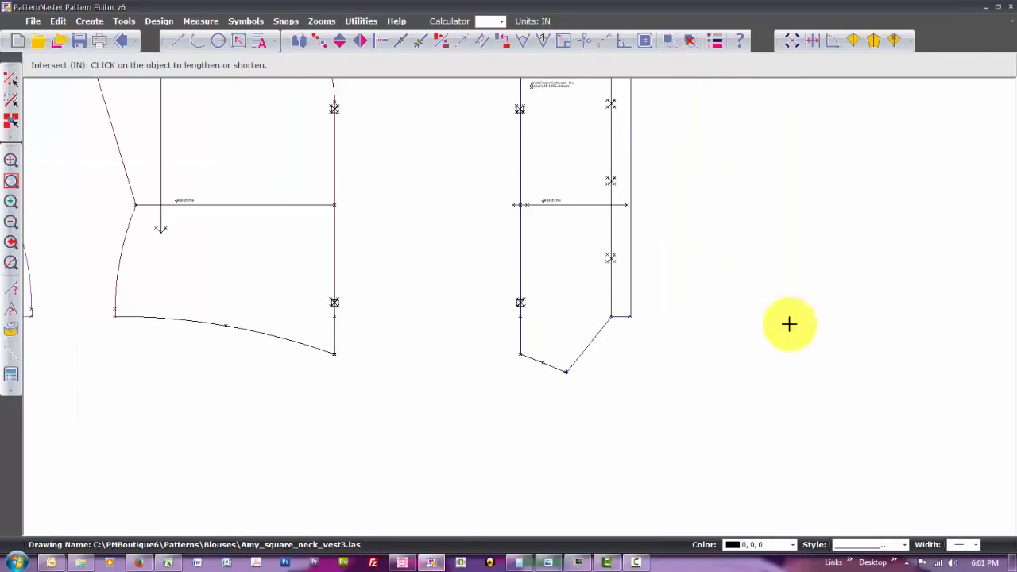
{"action": "left_click", "coordinate": [551, 205]}
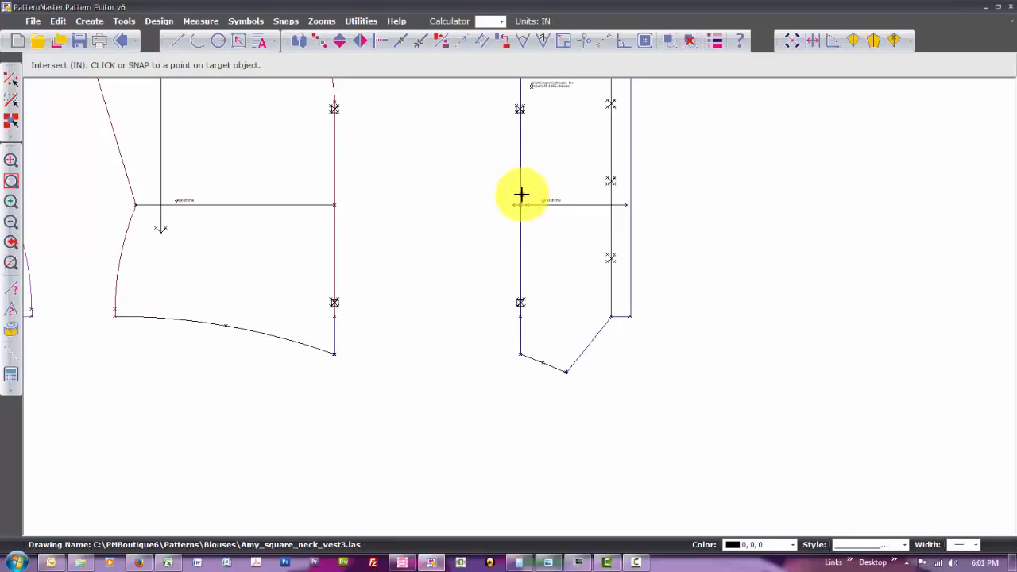
{"action": "left_click", "coordinate": [520, 195]}
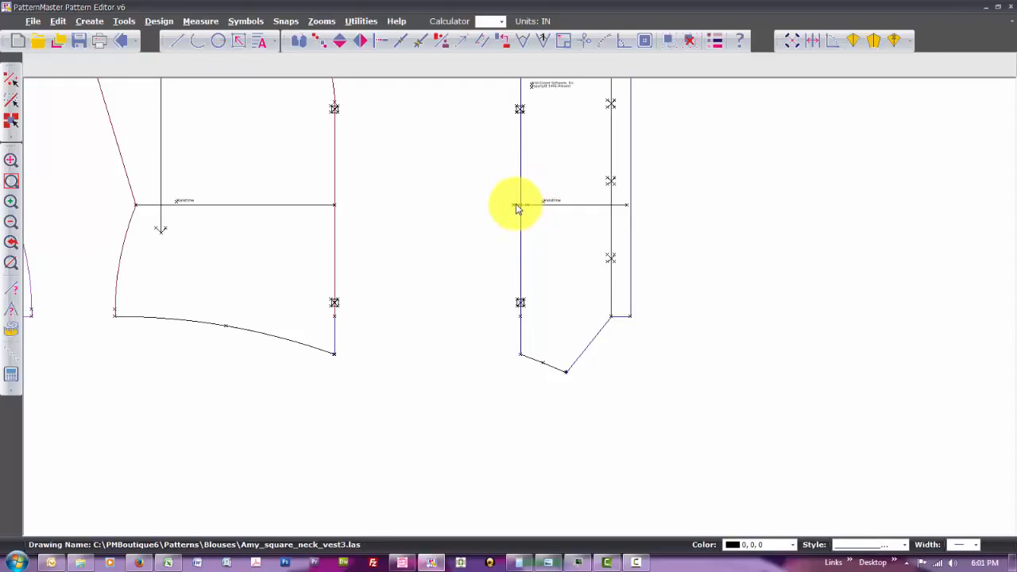
Delete the short 0.25 leftover line at the waistline
{"action": "left_click", "coordinate": [515, 204]}
{"action": "left_click", "coordinate": [524, 205]}
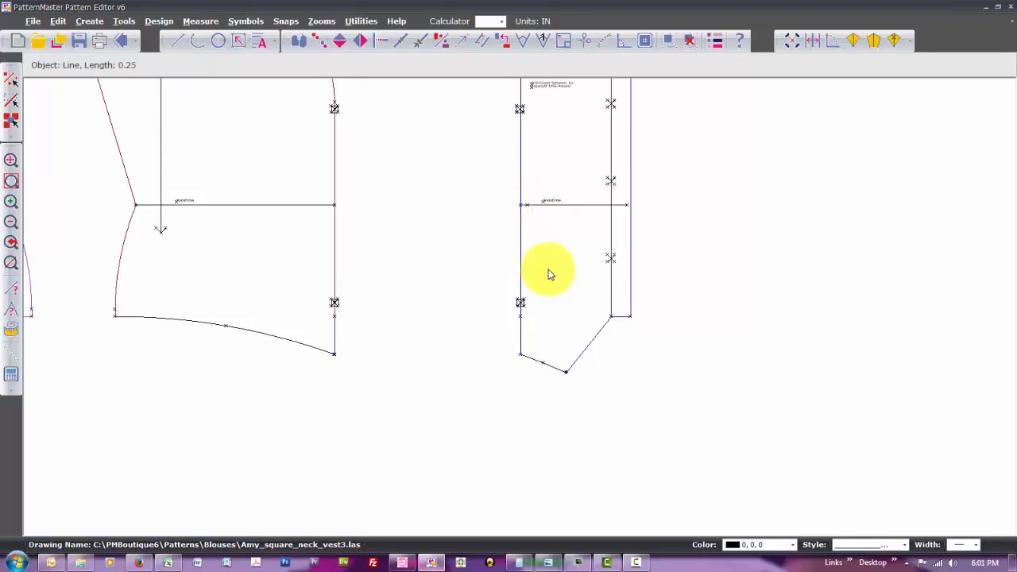
{"action": "key", "text": "Delete"}
{"action": "scroll", "coordinate": [549, 274], "scroll_direction": "up", "scroll_amount": 8}
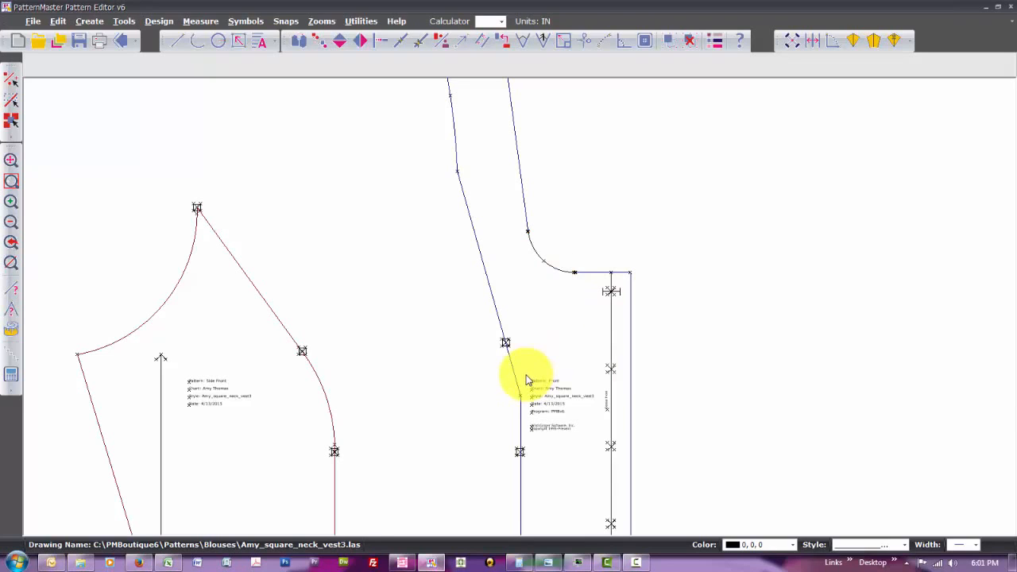
Append "& Front Facing" to the "Pattern: Front" label text and apply it
{"action": "double_click", "coordinate": [565, 389]}
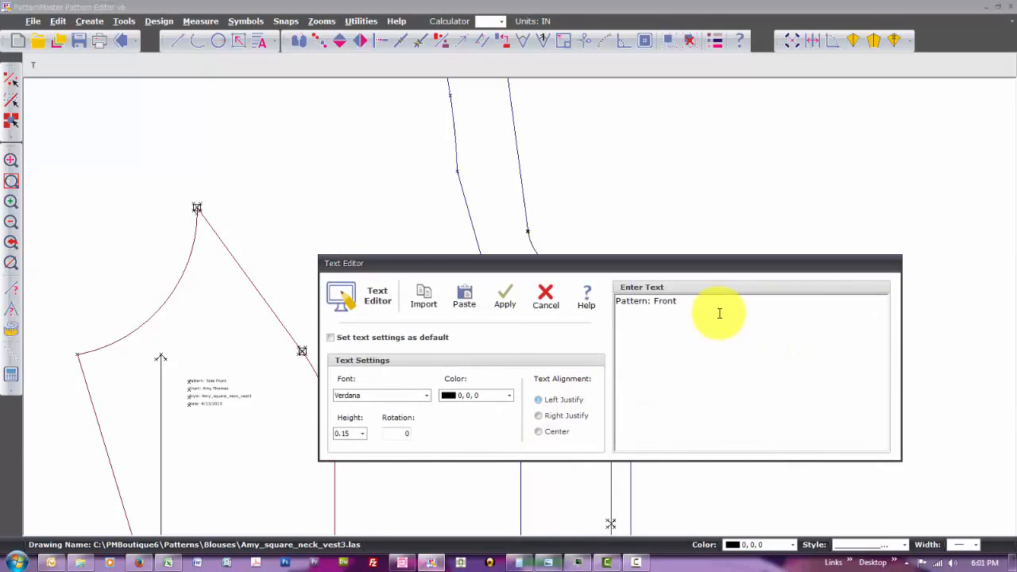
{"action": "type", "text": "& Front Facing"}
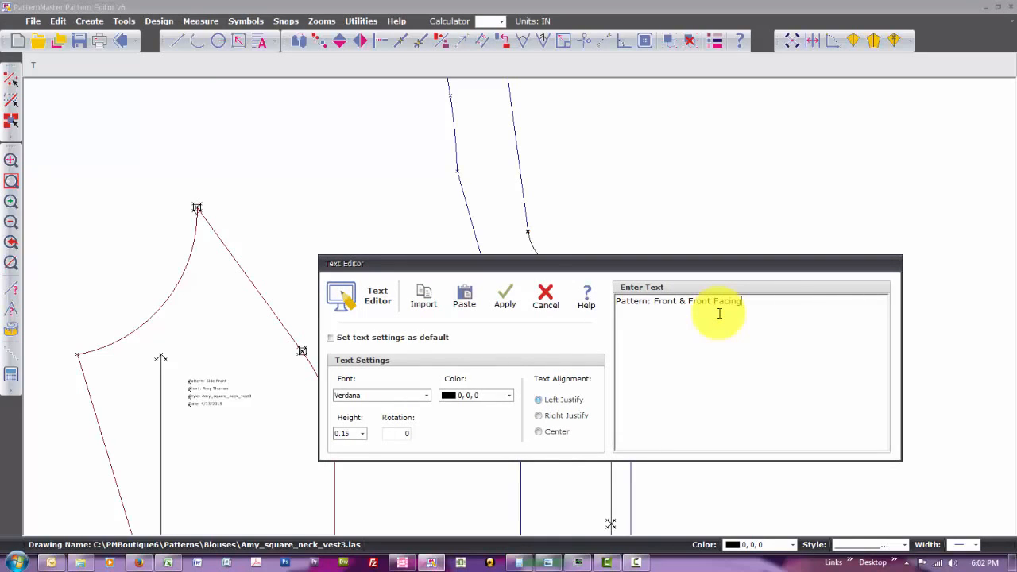
{"action": "left_click", "coordinate": [516, 299]}
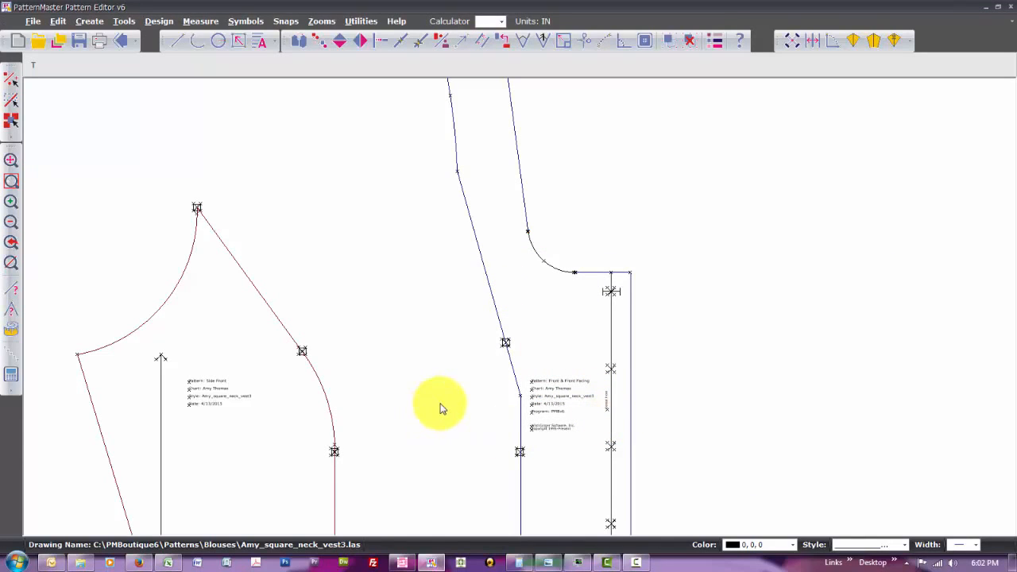
Window-select the four vest pieces and drag them right, next to the peplum pieces
{"action": "scroll", "coordinate": [442, 408], "scroll_direction": "down", "scroll_amount": 4}
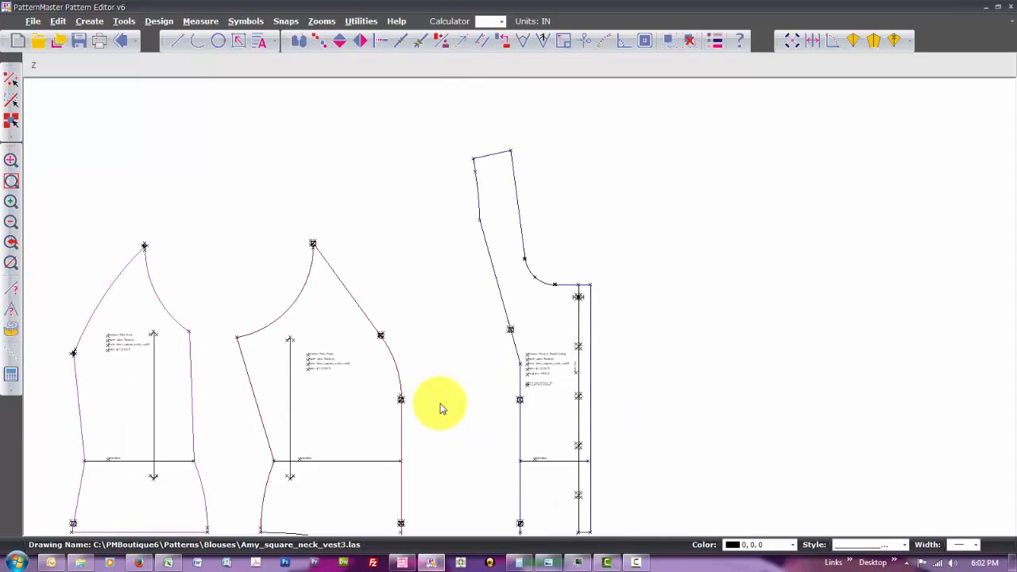
{"action": "scroll", "coordinate": [443, 408], "scroll_direction": "down", "scroll_amount": 1}
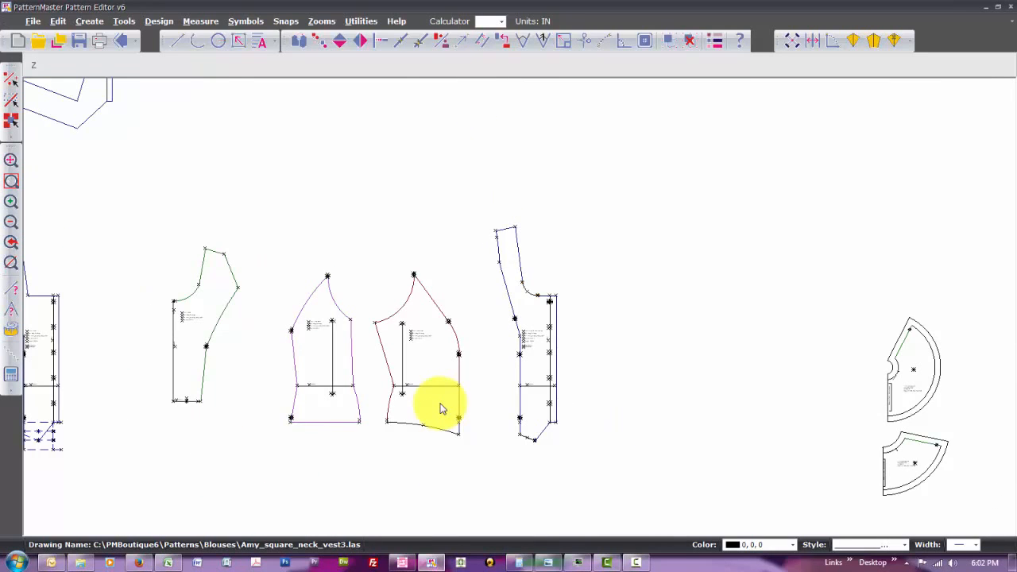
{"action": "scroll", "coordinate": [443, 409], "scroll_direction": "down", "scroll_amount": 1}
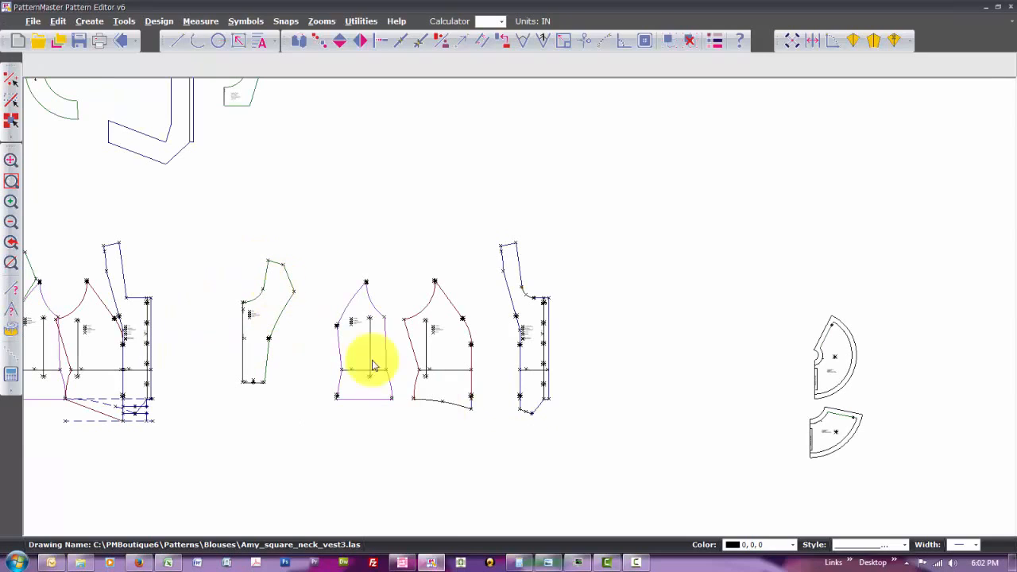
{"action": "left_click", "coordinate": [208, 243]}
{"action": "left_click_drag", "start_coordinate": [501, 356], "coordinate": [502, 353]}
{"action": "left_click_drag", "start_coordinate": [203, 232], "coordinate": [651, 441]}
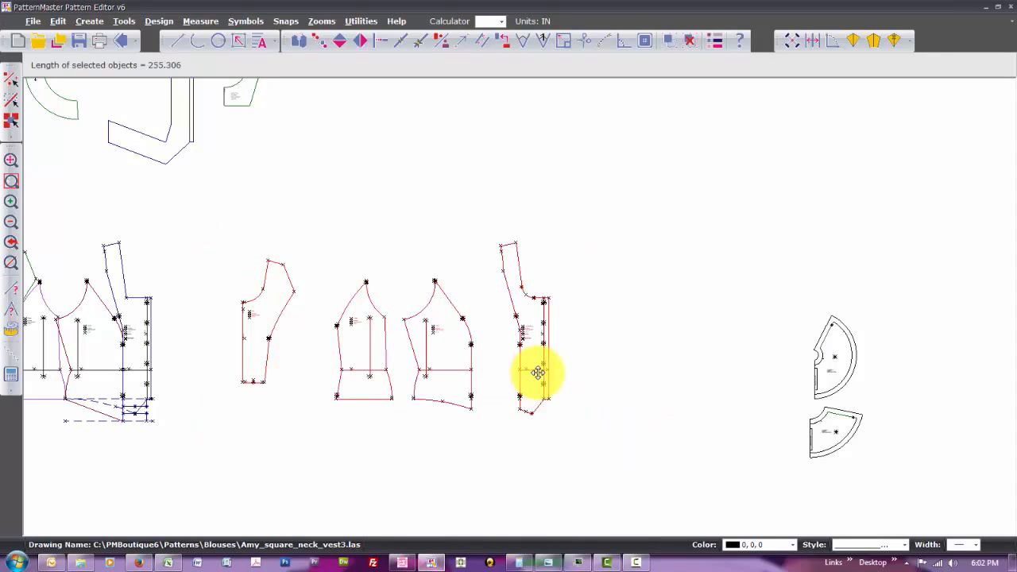
{"action": "left_click_drag", "start_coordinate": [540, 371], "coordinate": [761, 380]}
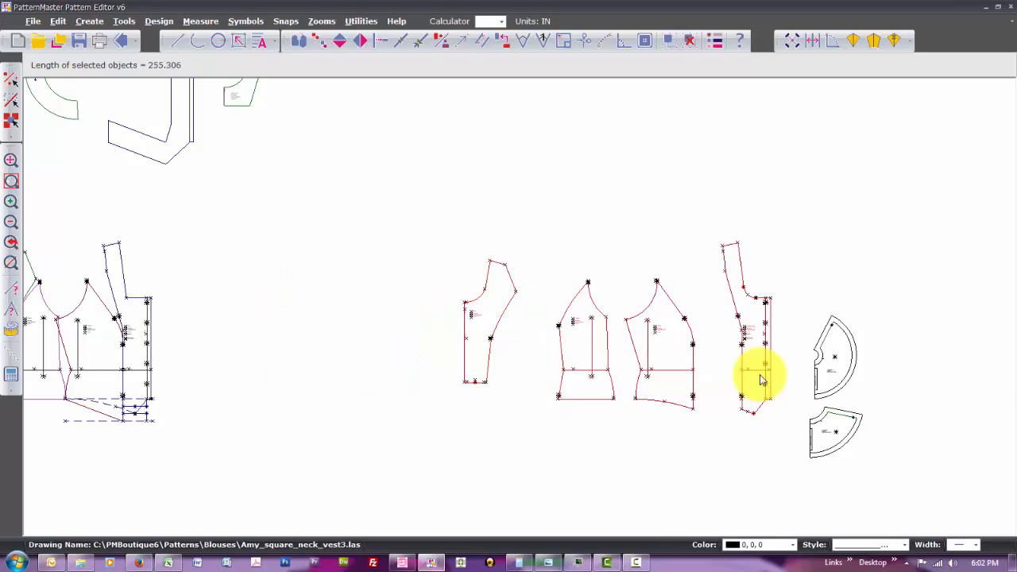